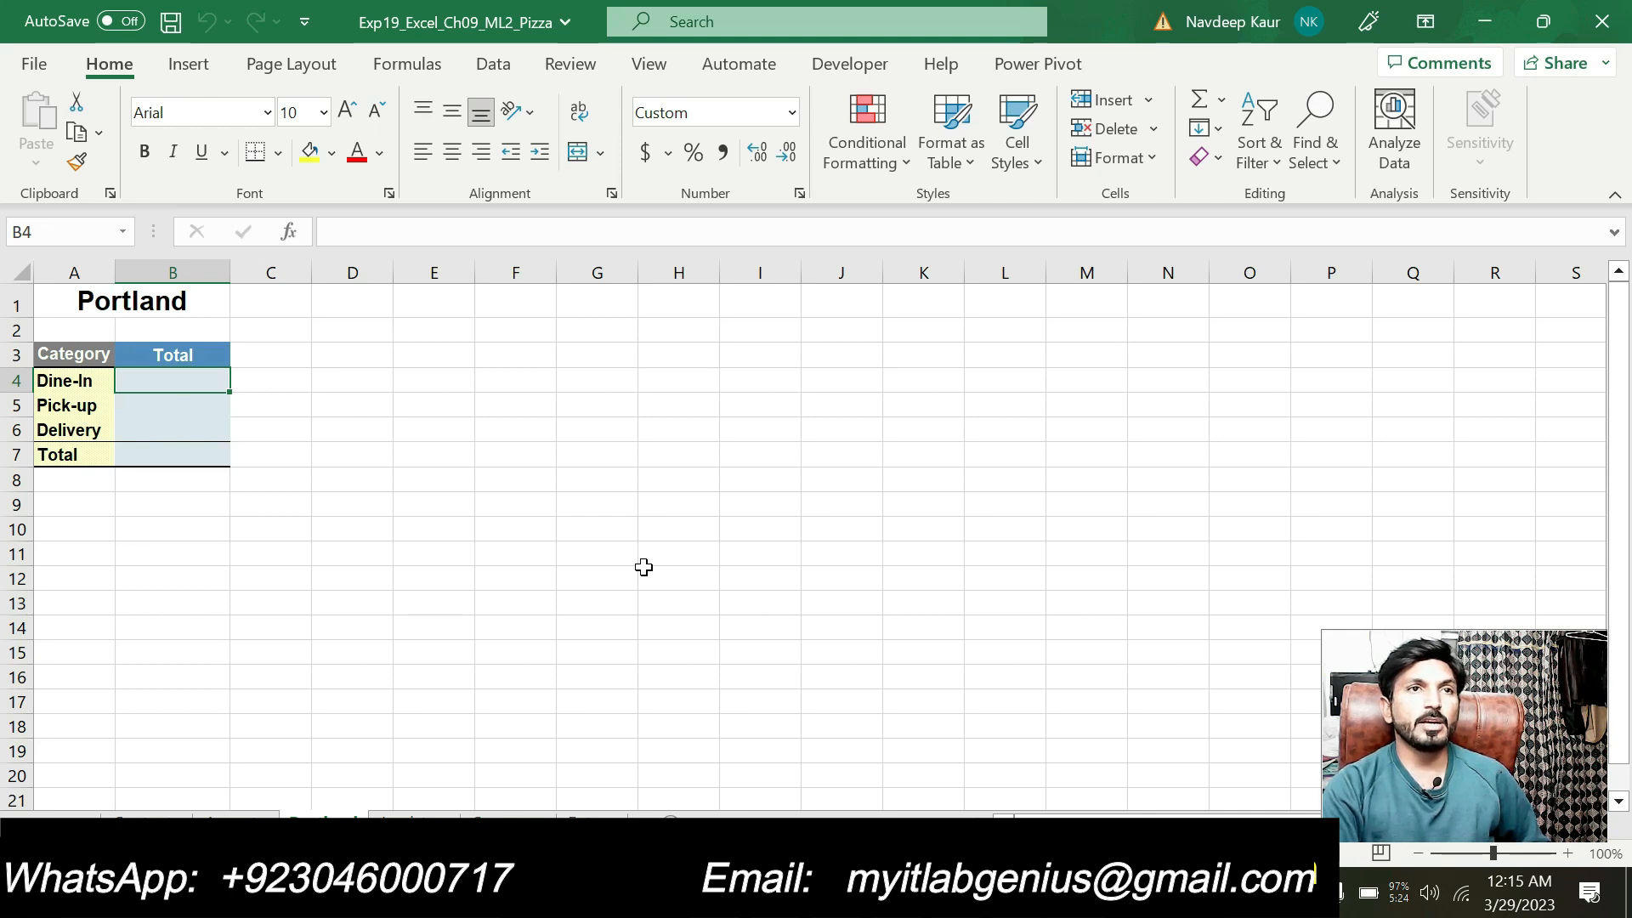
pyautogui.click(644, 568)
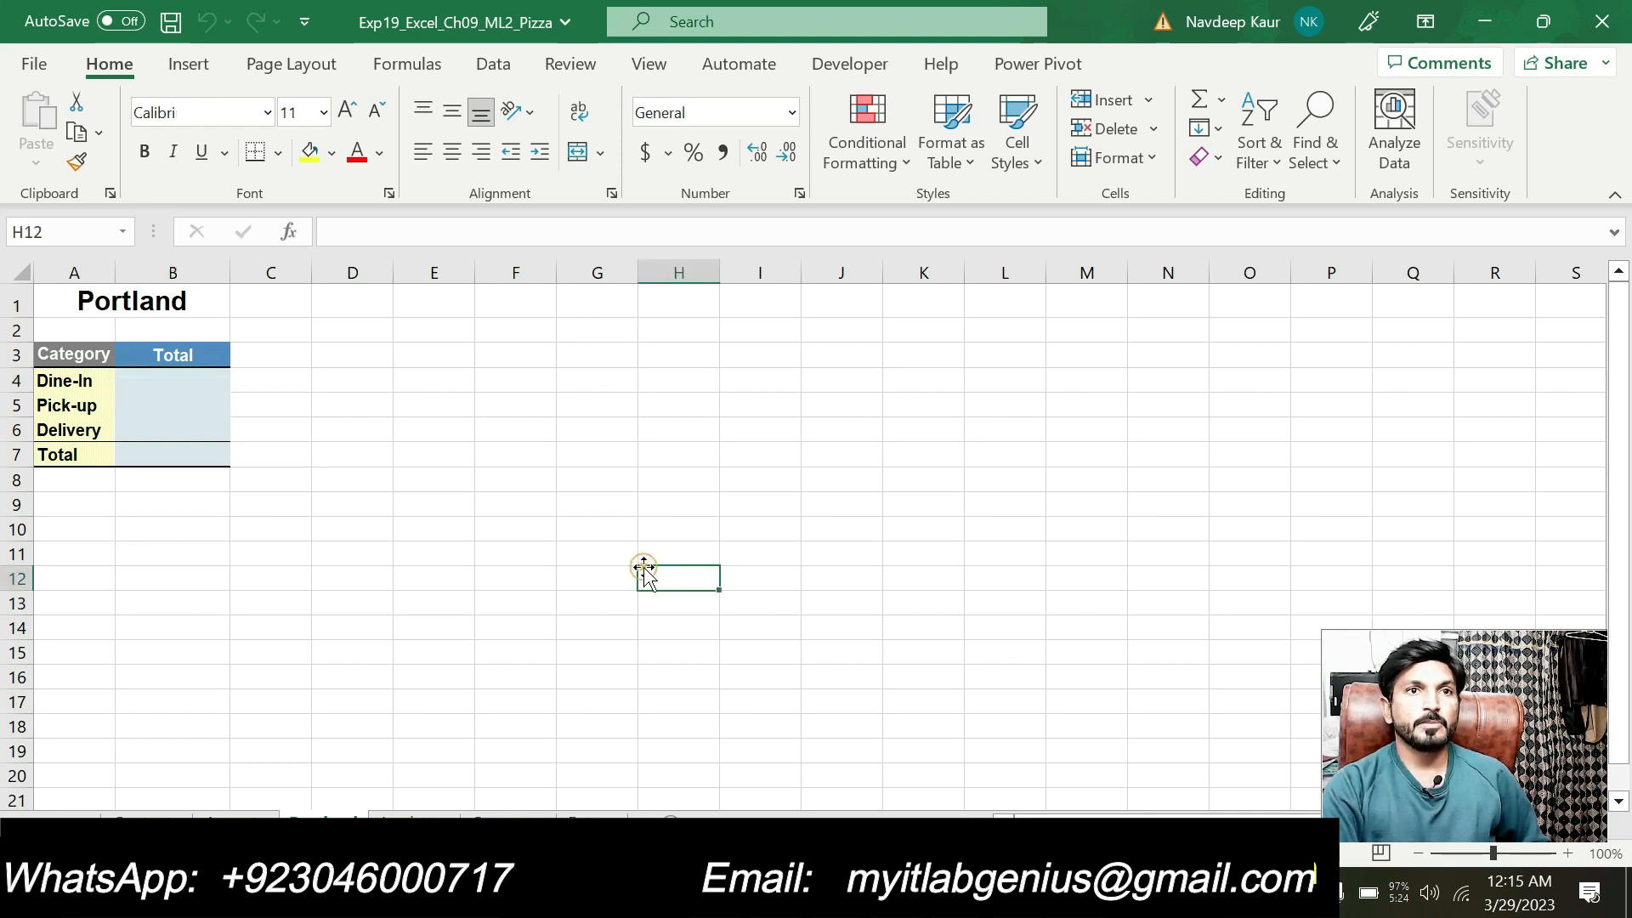
pyautogui.click(580, 595)
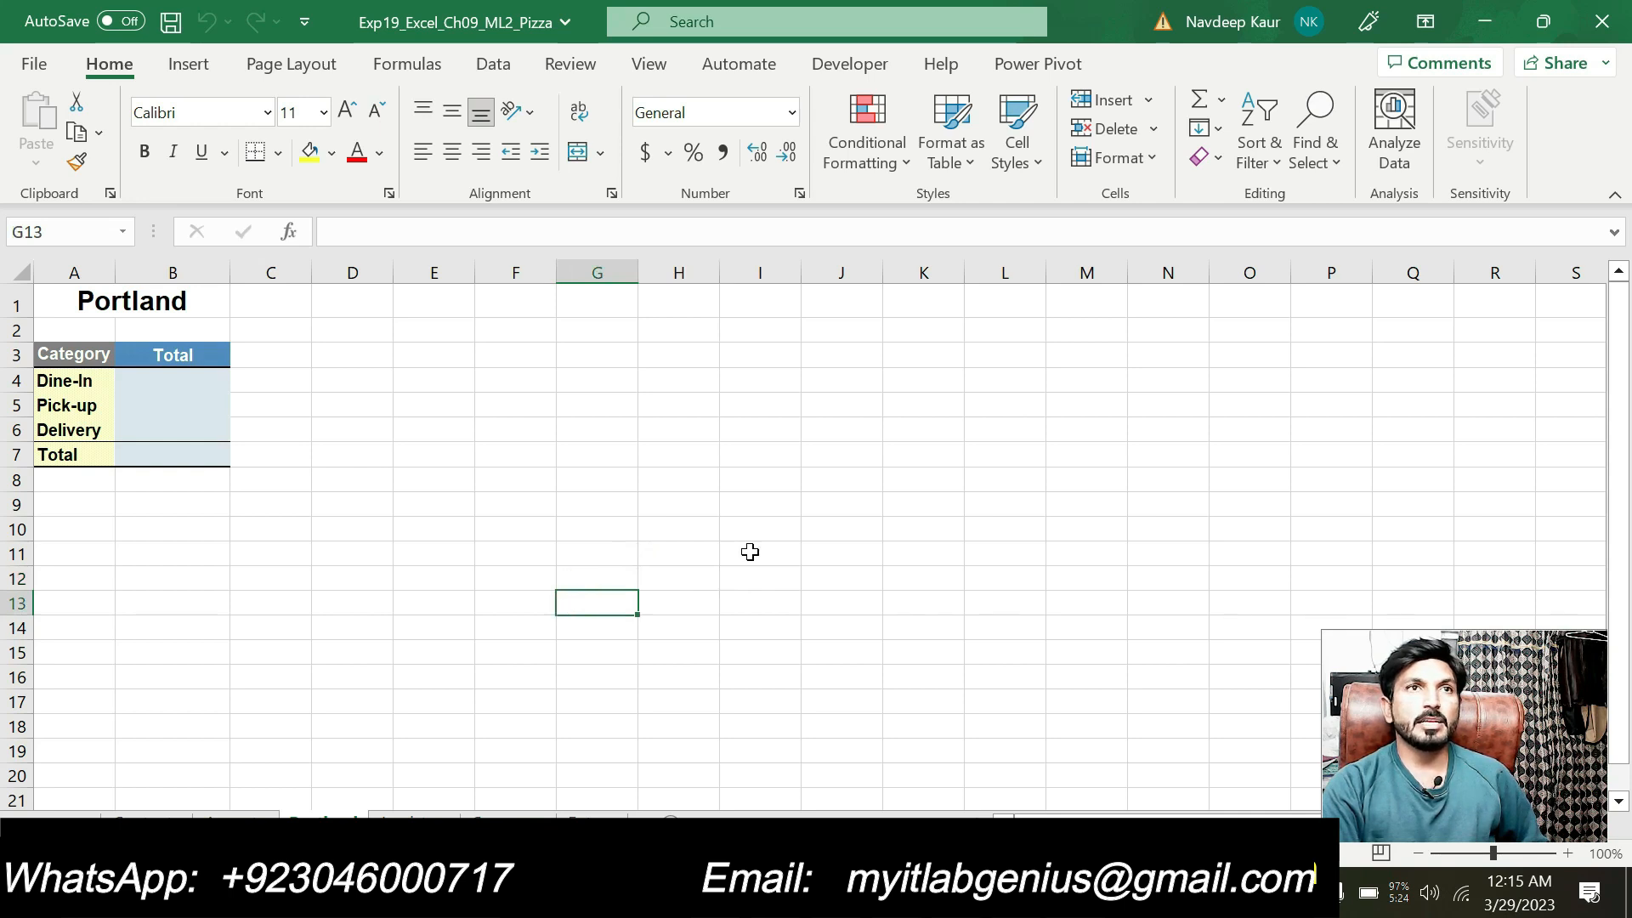
pyautogui.click(714, 618)
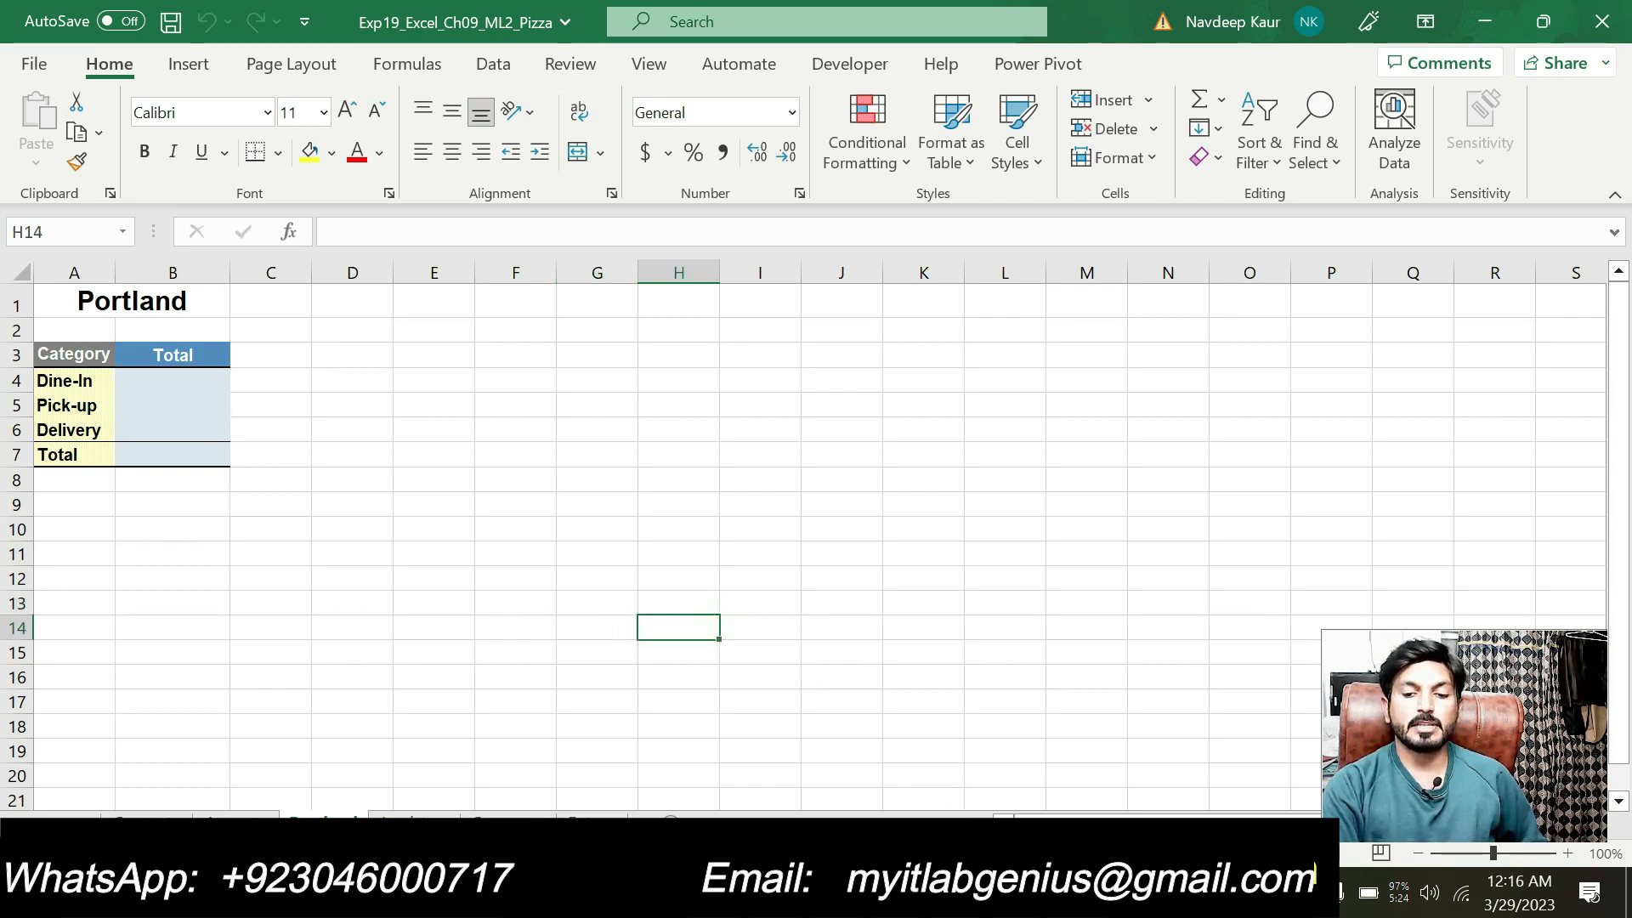
# Step: Switch to the Word instructions and highlight the file name Exp19_Excel_Ch09_ML2_Pizza.xlsx in step 1 in turquoise
pyautogui.hotkey('alt', 'Tab')
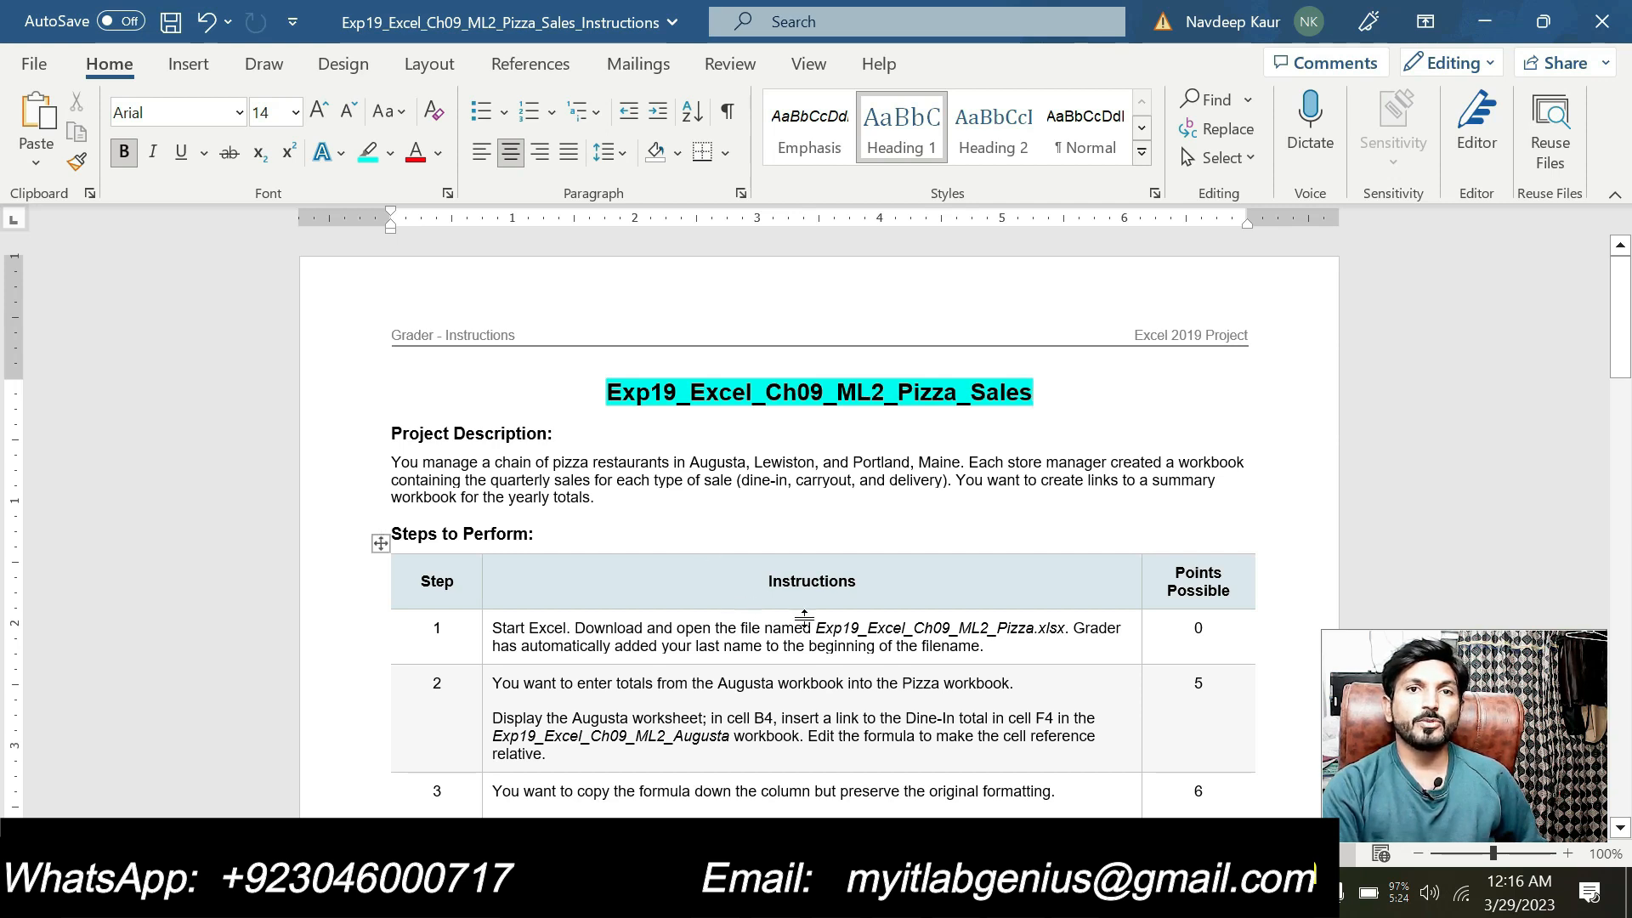
pyautogui.moveTo(815, 629); pyautogui.dragTo(1064, 629)
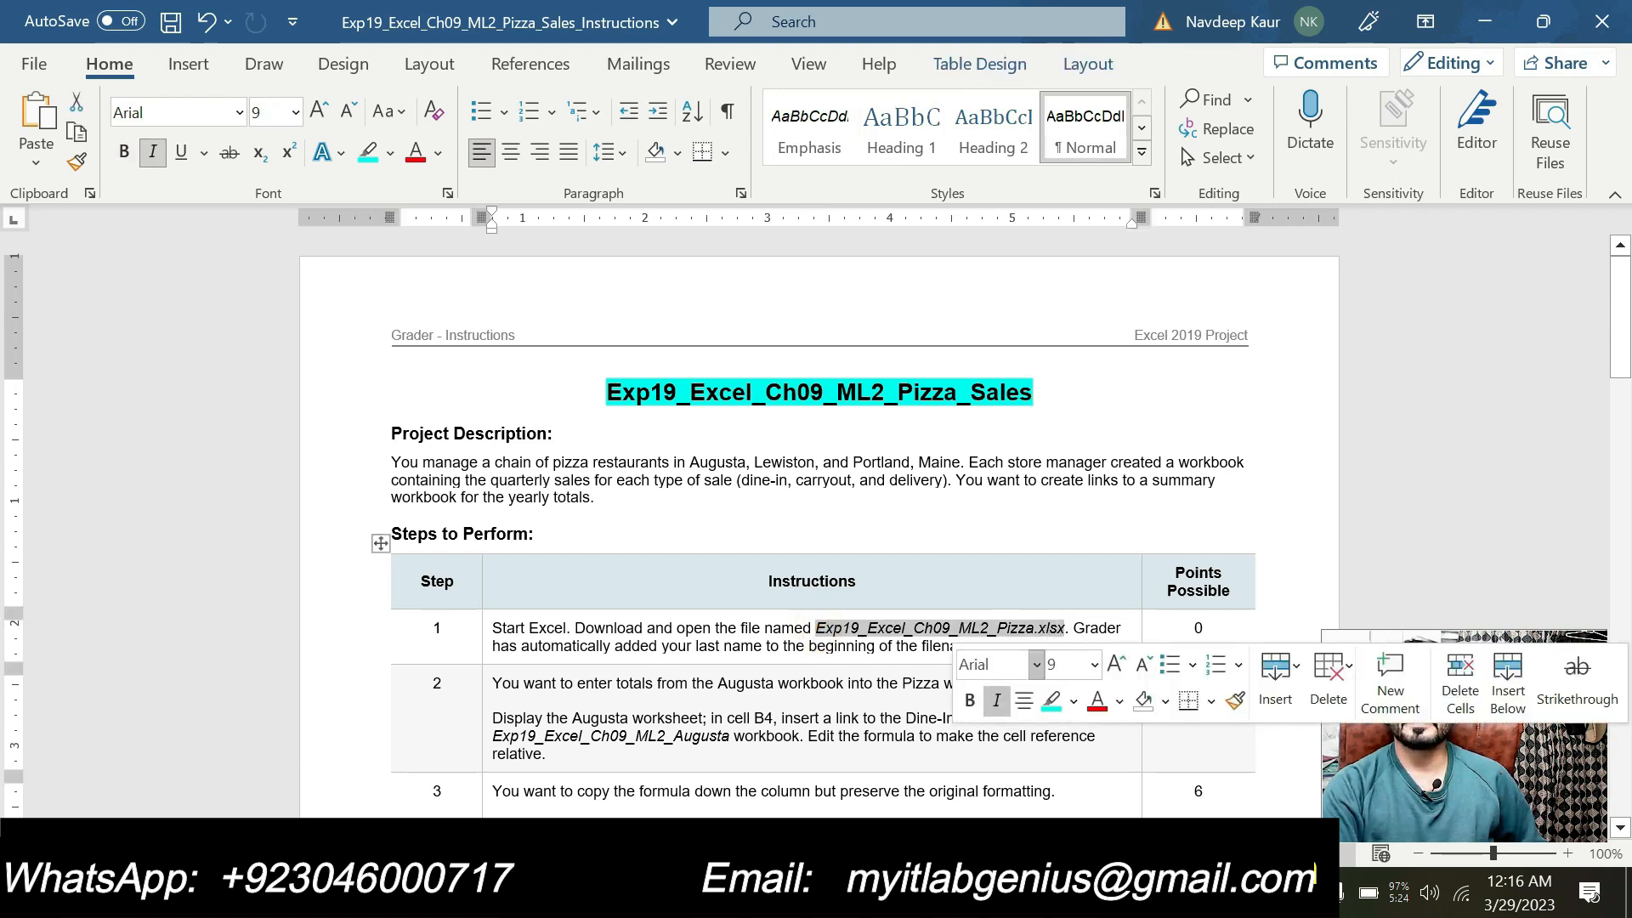
pyautogui.click(1052, 698)
pyautogui.click(840, 636)
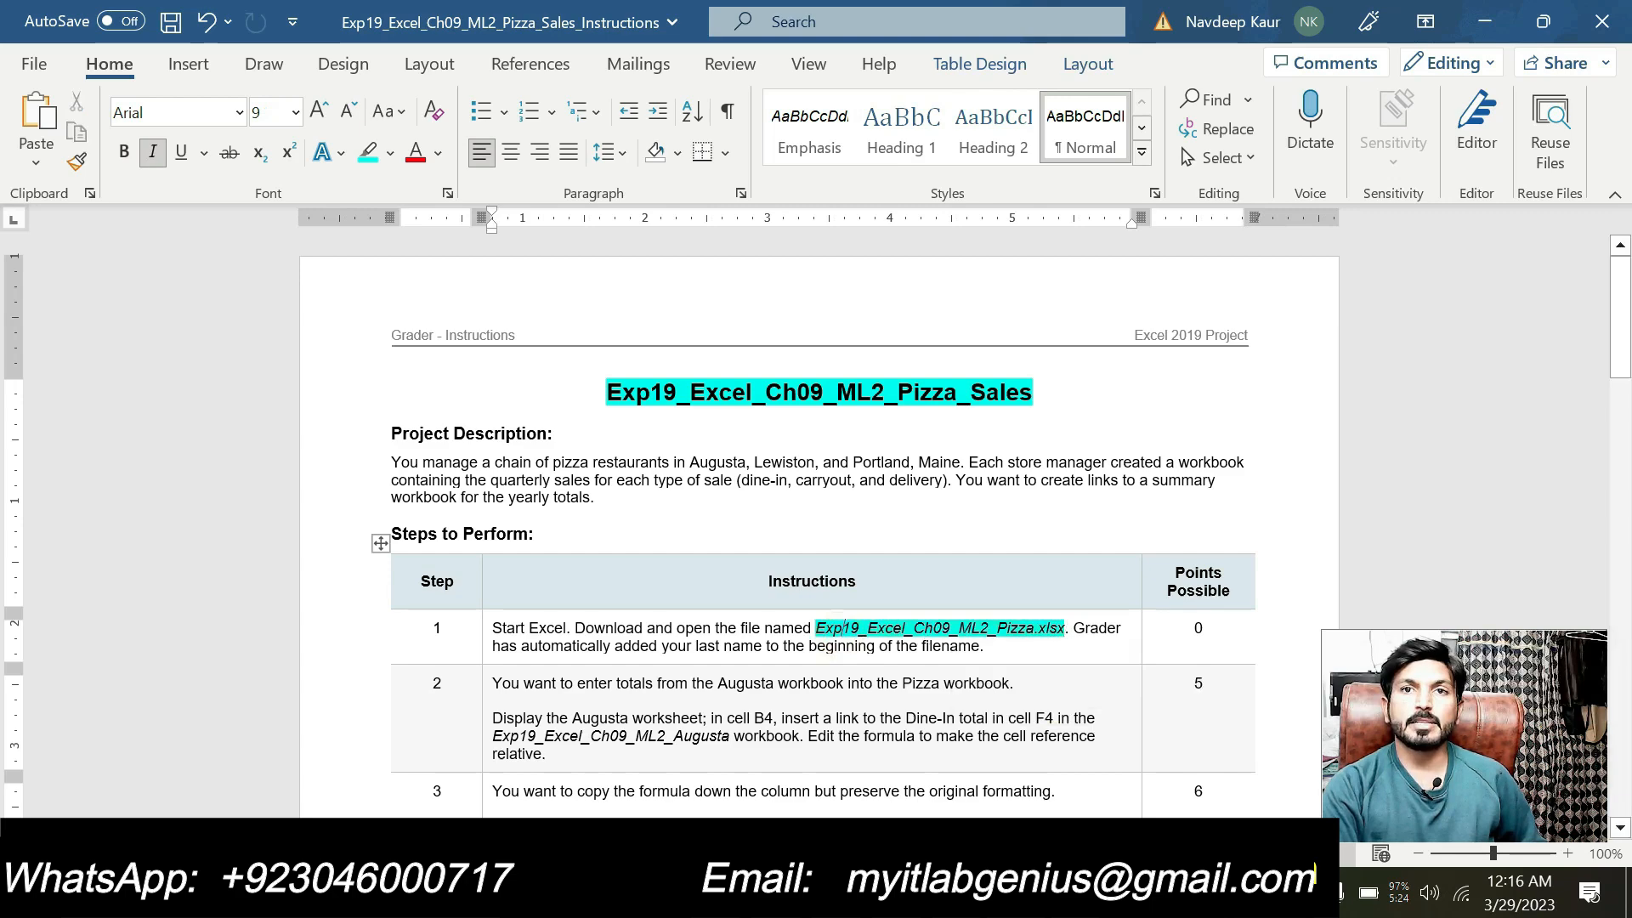
pyautogui.hotkey('alt', 'Tab')
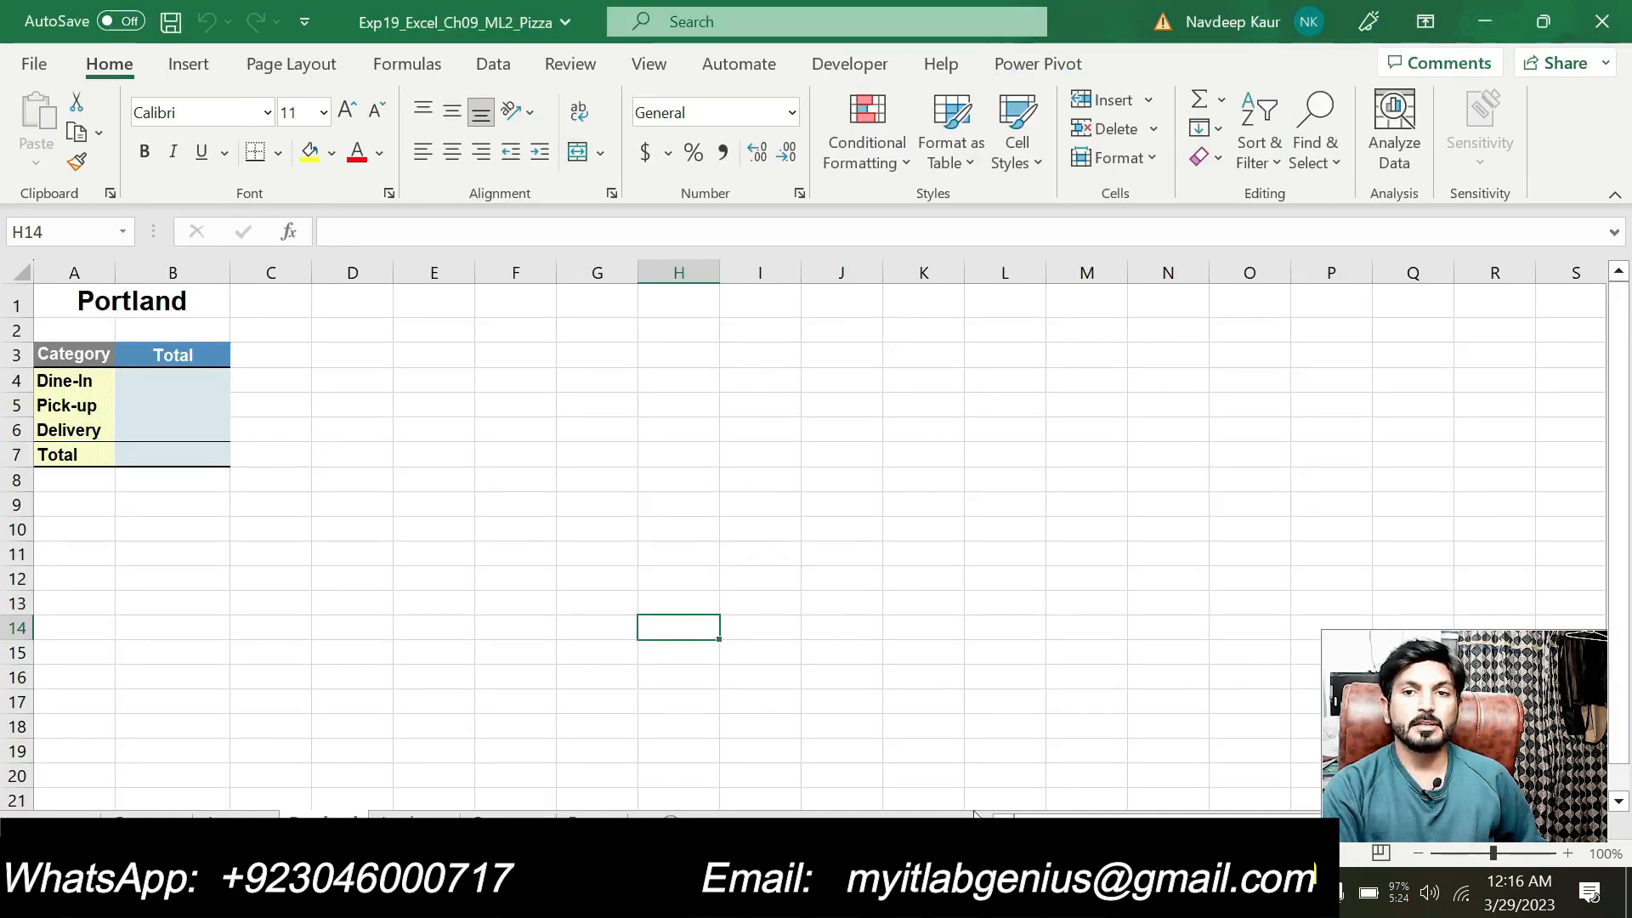
pyautogui.hotkey('alt', 'Tab')
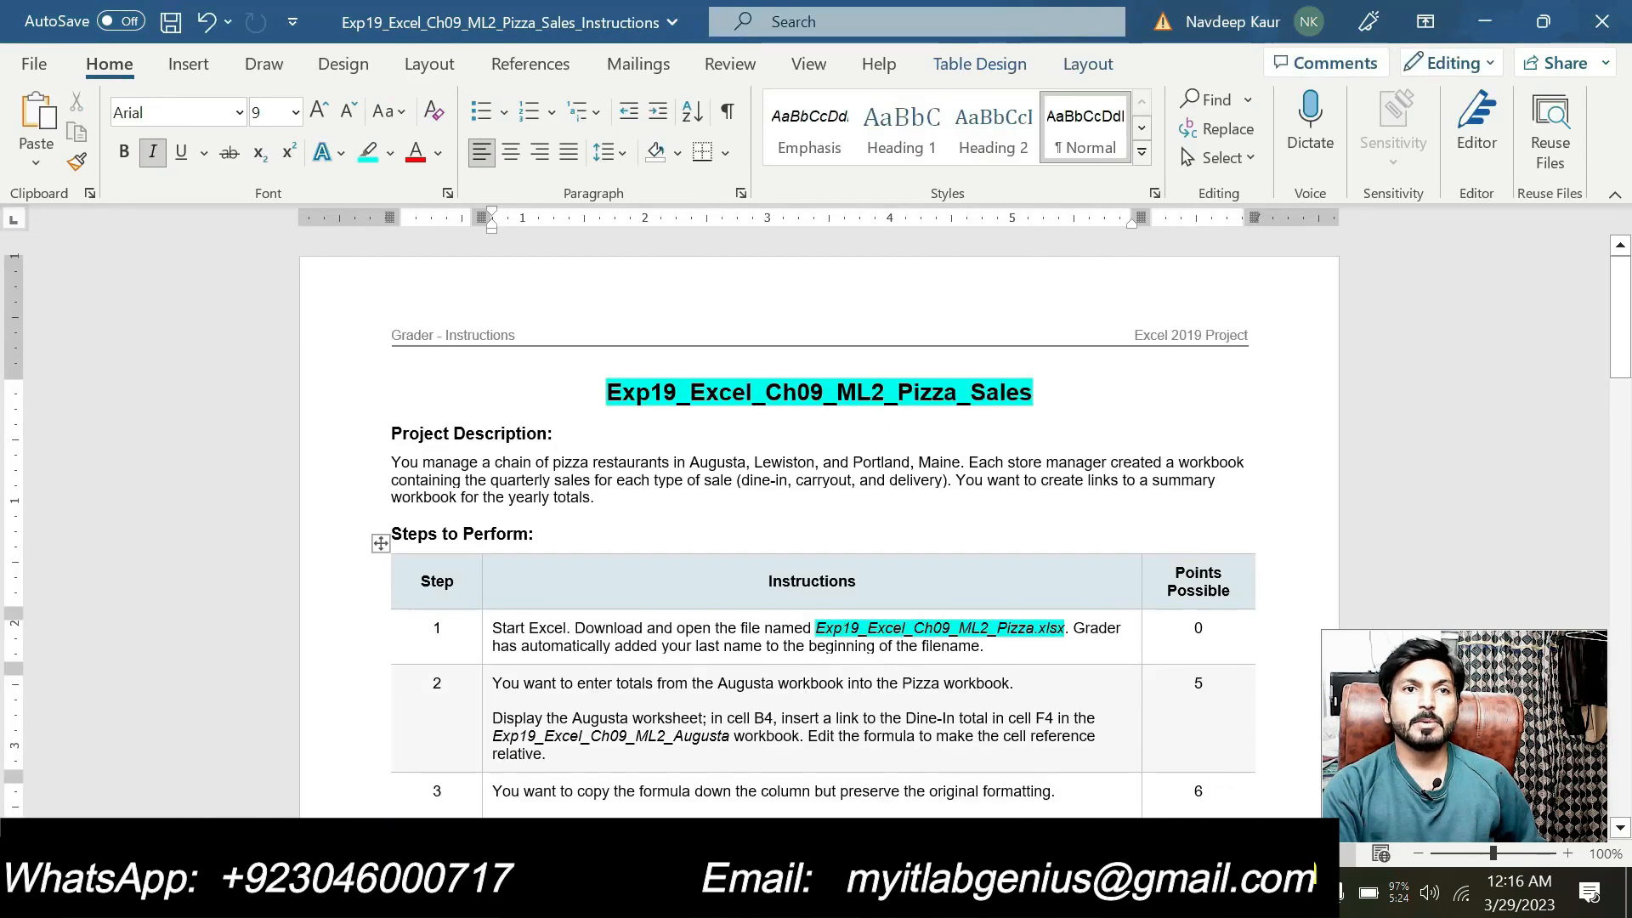
# Step: Move the turquoise highlight from the file name in step 1 to the step 2 paragraph about linking cell B4 of the Augusta worksheet
pyautogui.scroll(-2, 816, 527)
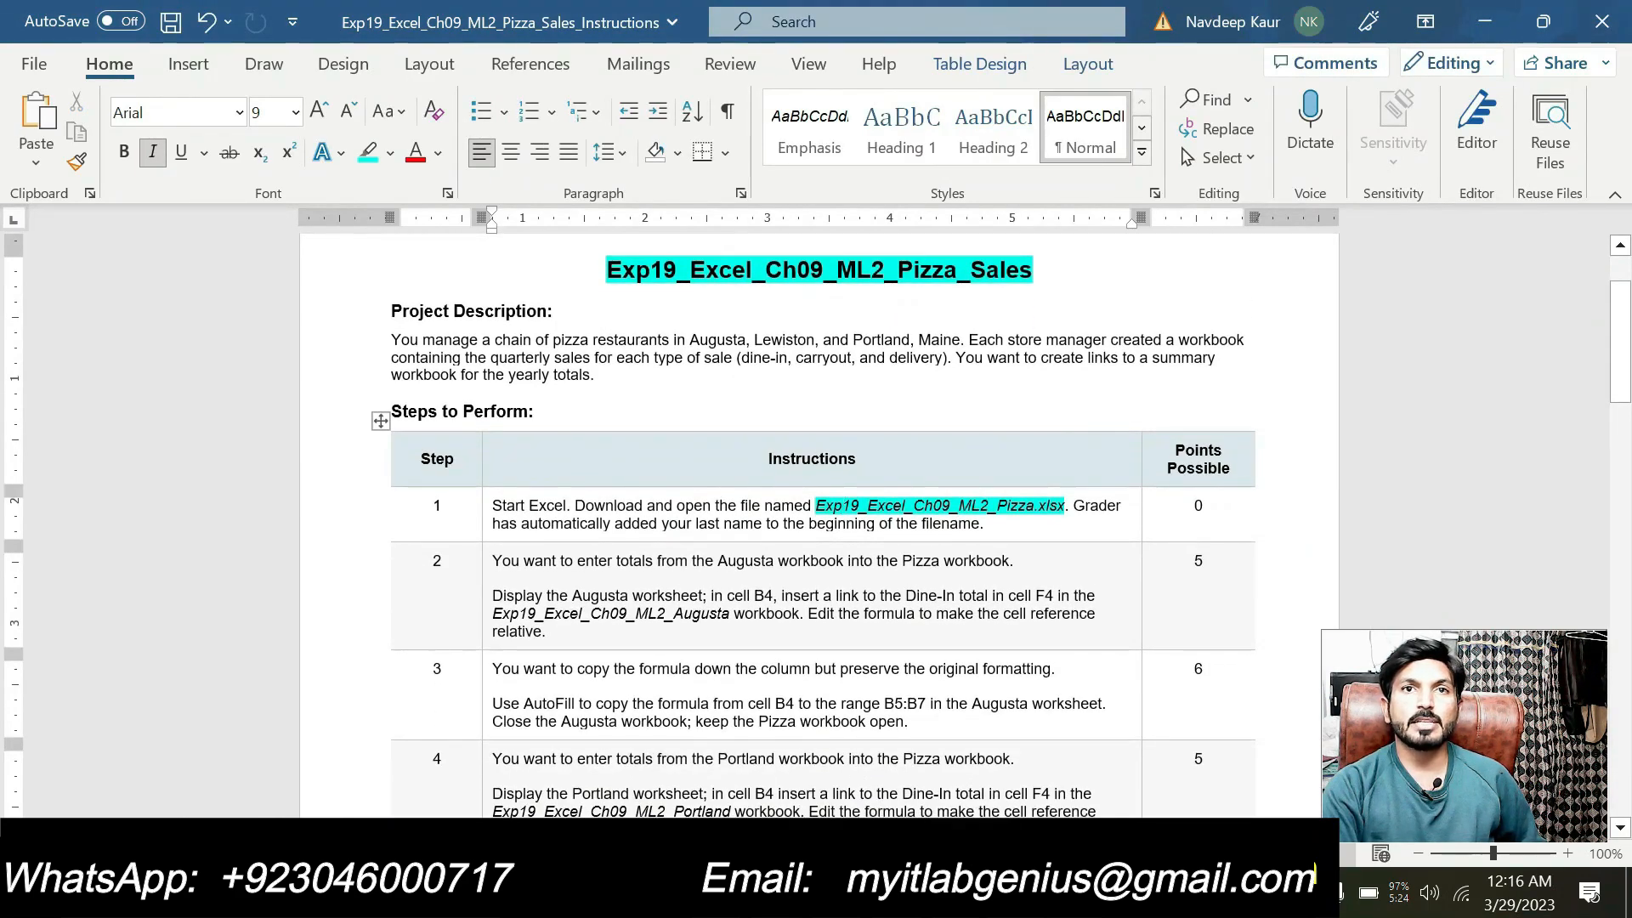
pyautogui.moveTo(819, 506); pyautogui.dragTo(1065, 517)
pyautogui.click(822, 525)
pyautogui.click(1051, 588)
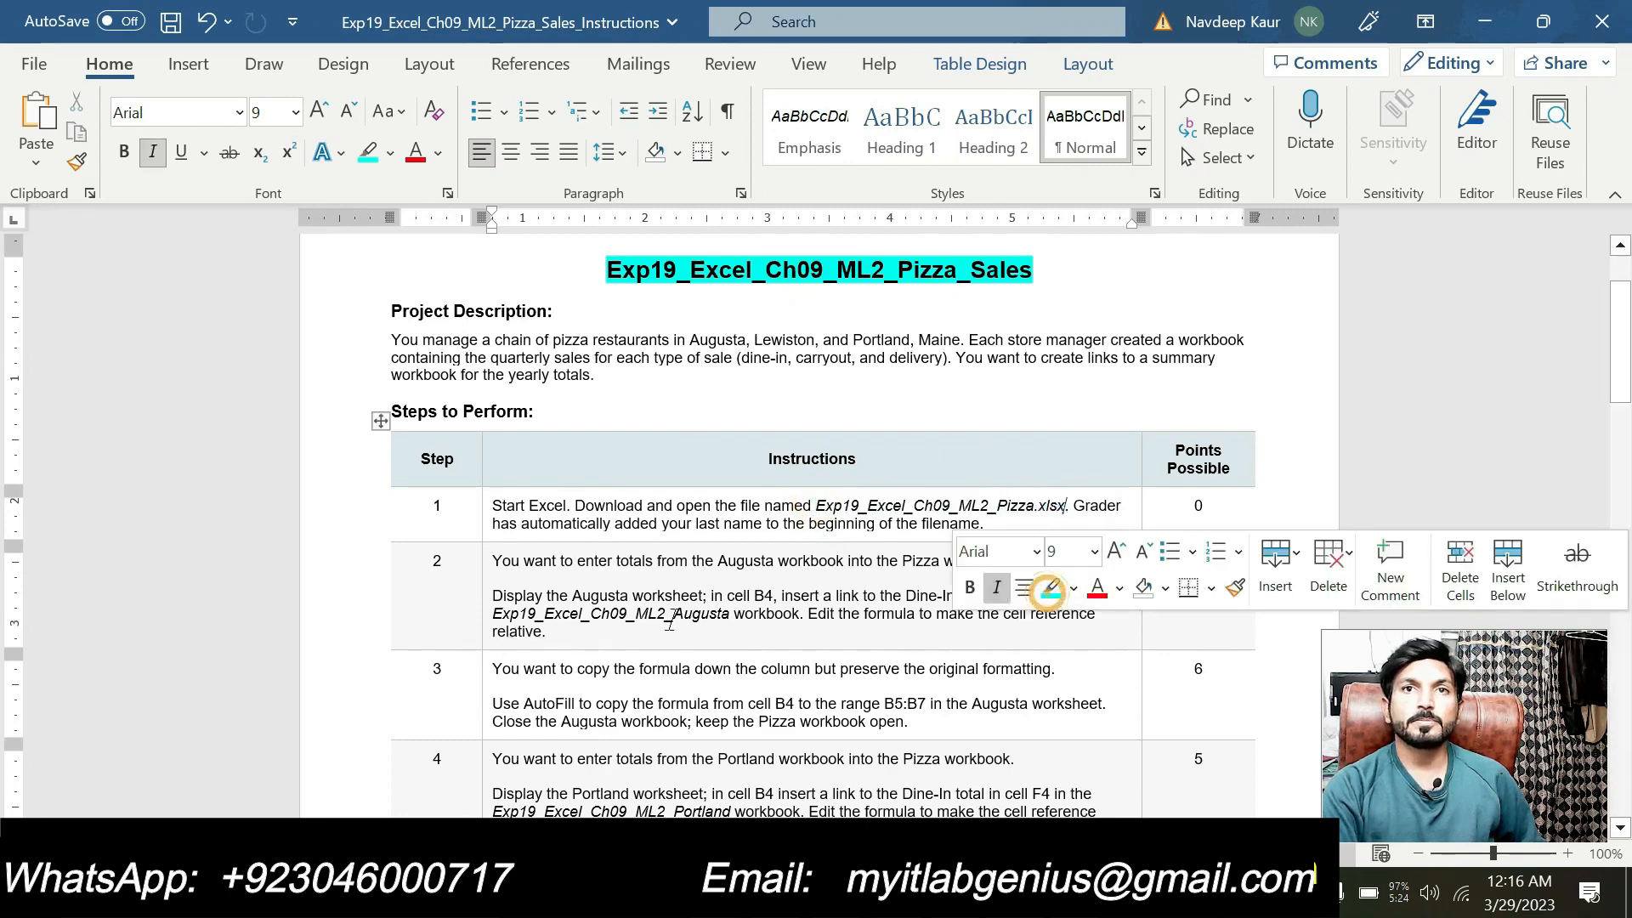
pyautogui.click(649, 619)
pyautogui.moveTo(495, 595); pyautogui.dragTo(548, 633)
pyautogui.click(706, 585)
pyautogui.click(632, 629)
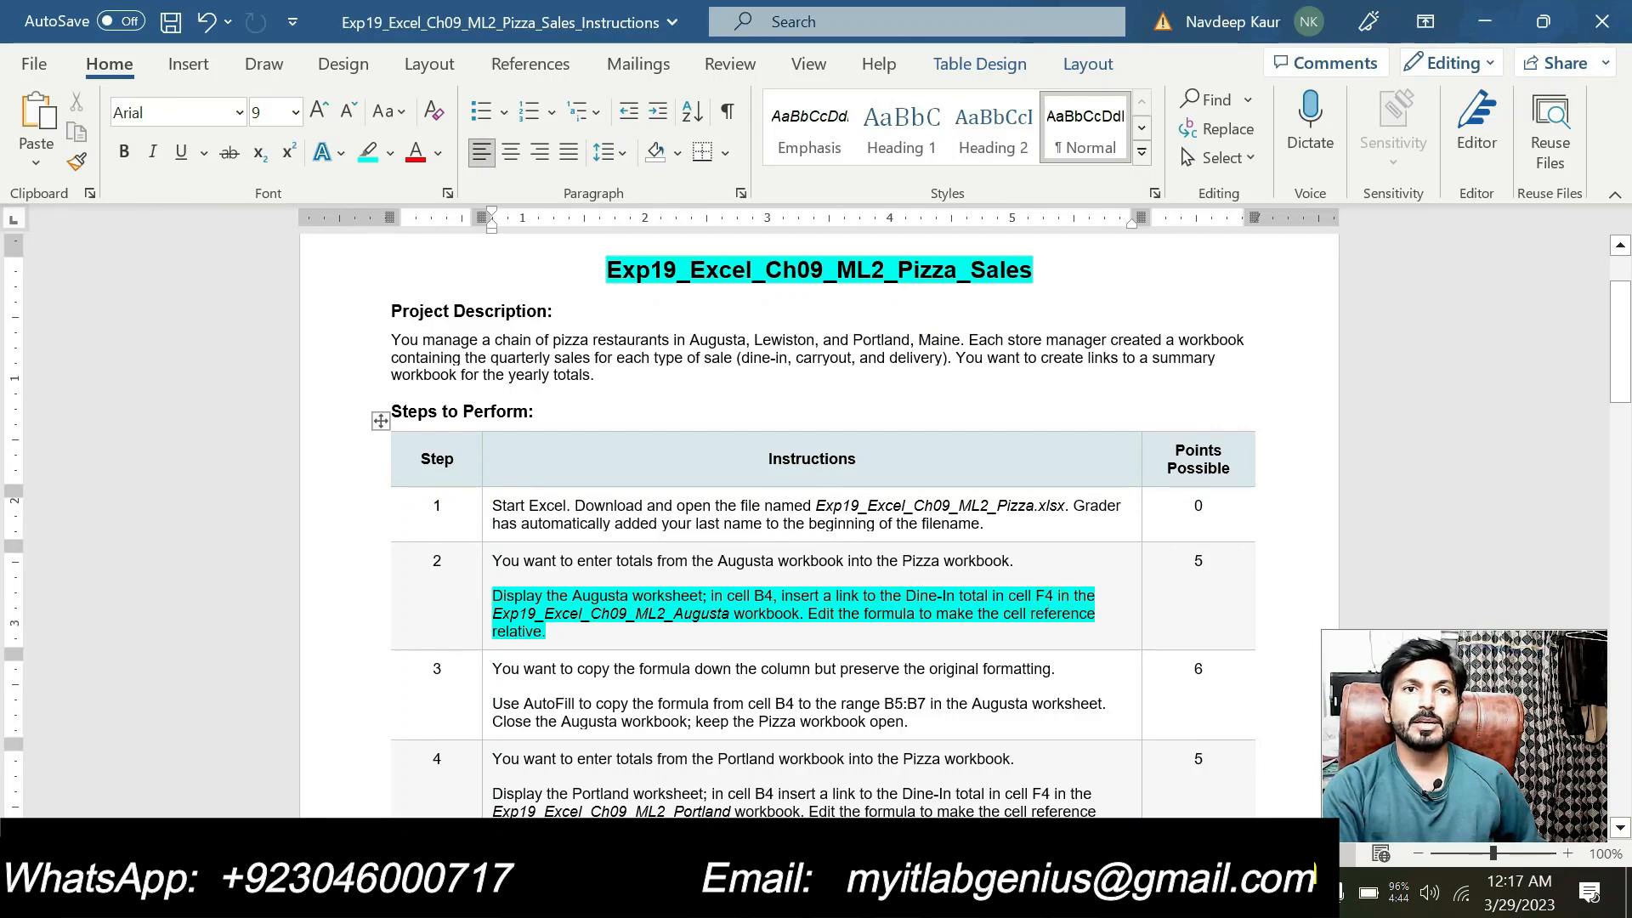
pyautogui.click(782, 619)
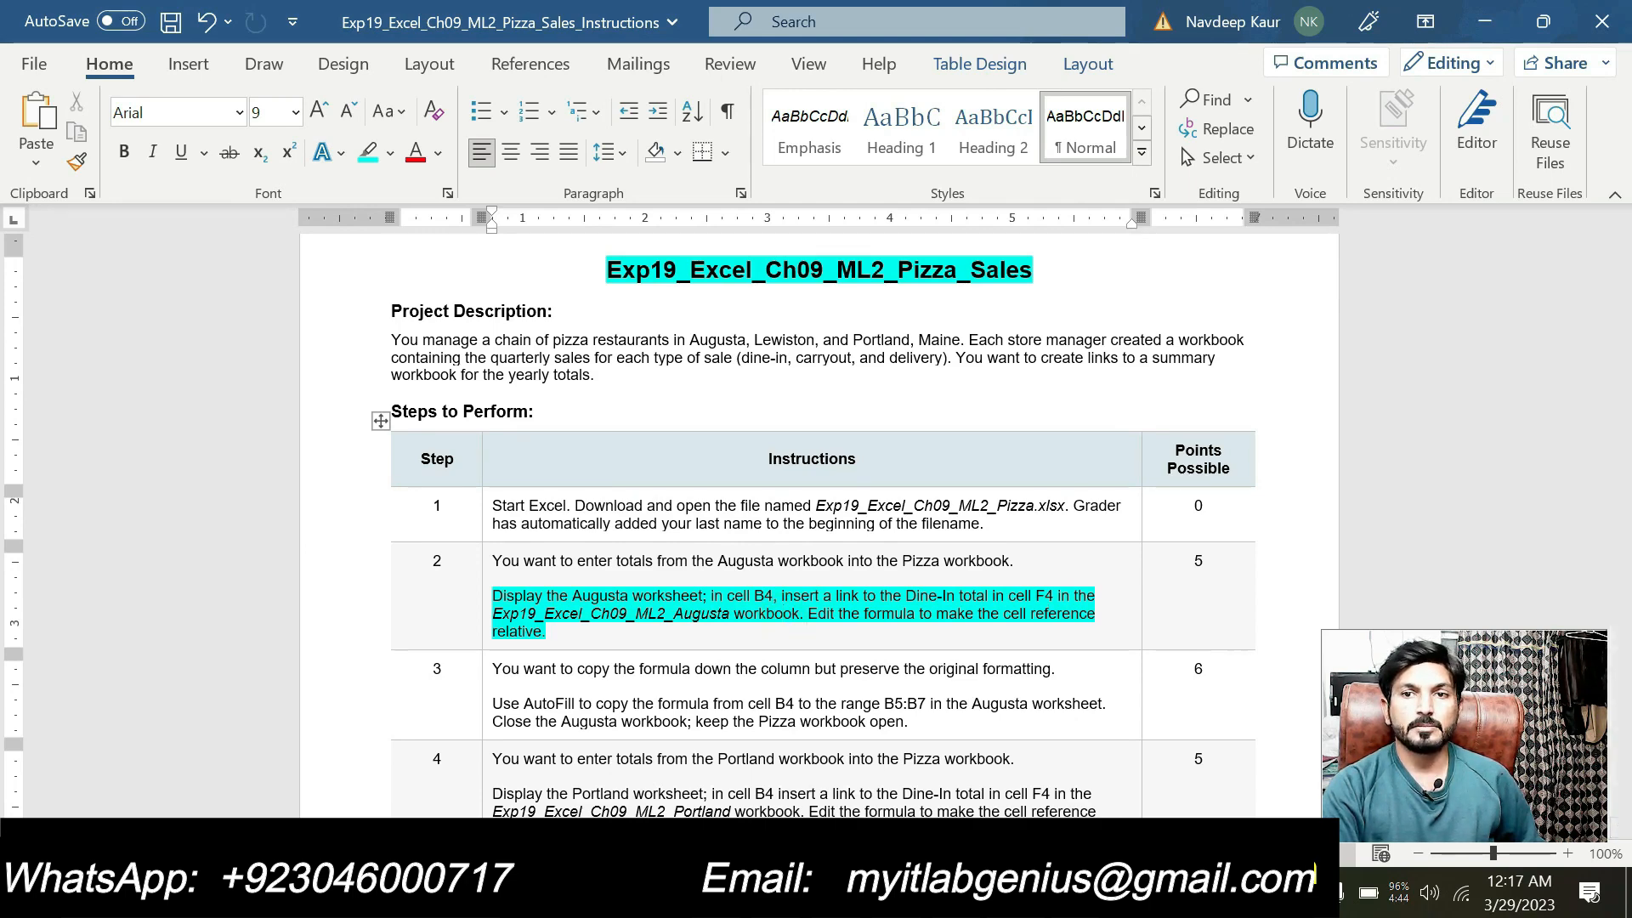
# Step: Switch to the Pizza workbook in Excel, look through the Augusta, Portland and Lewiston worksheets, and return to Augusta
pyautogui.hotkey('alt', 'Tab')
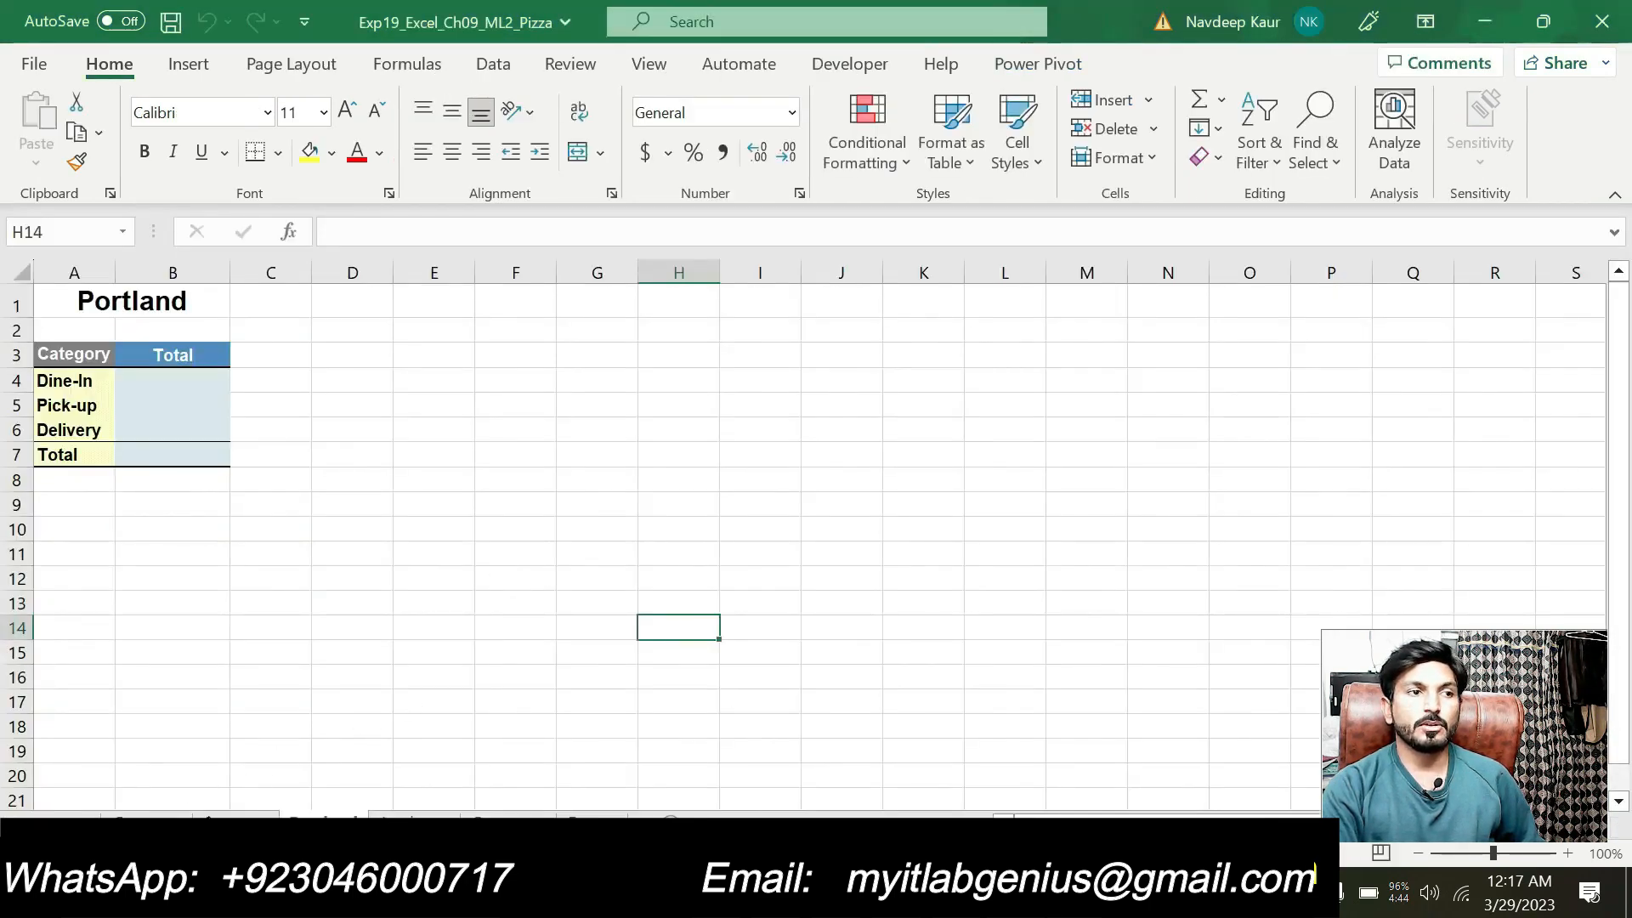
pyautogui.click(234, 814)
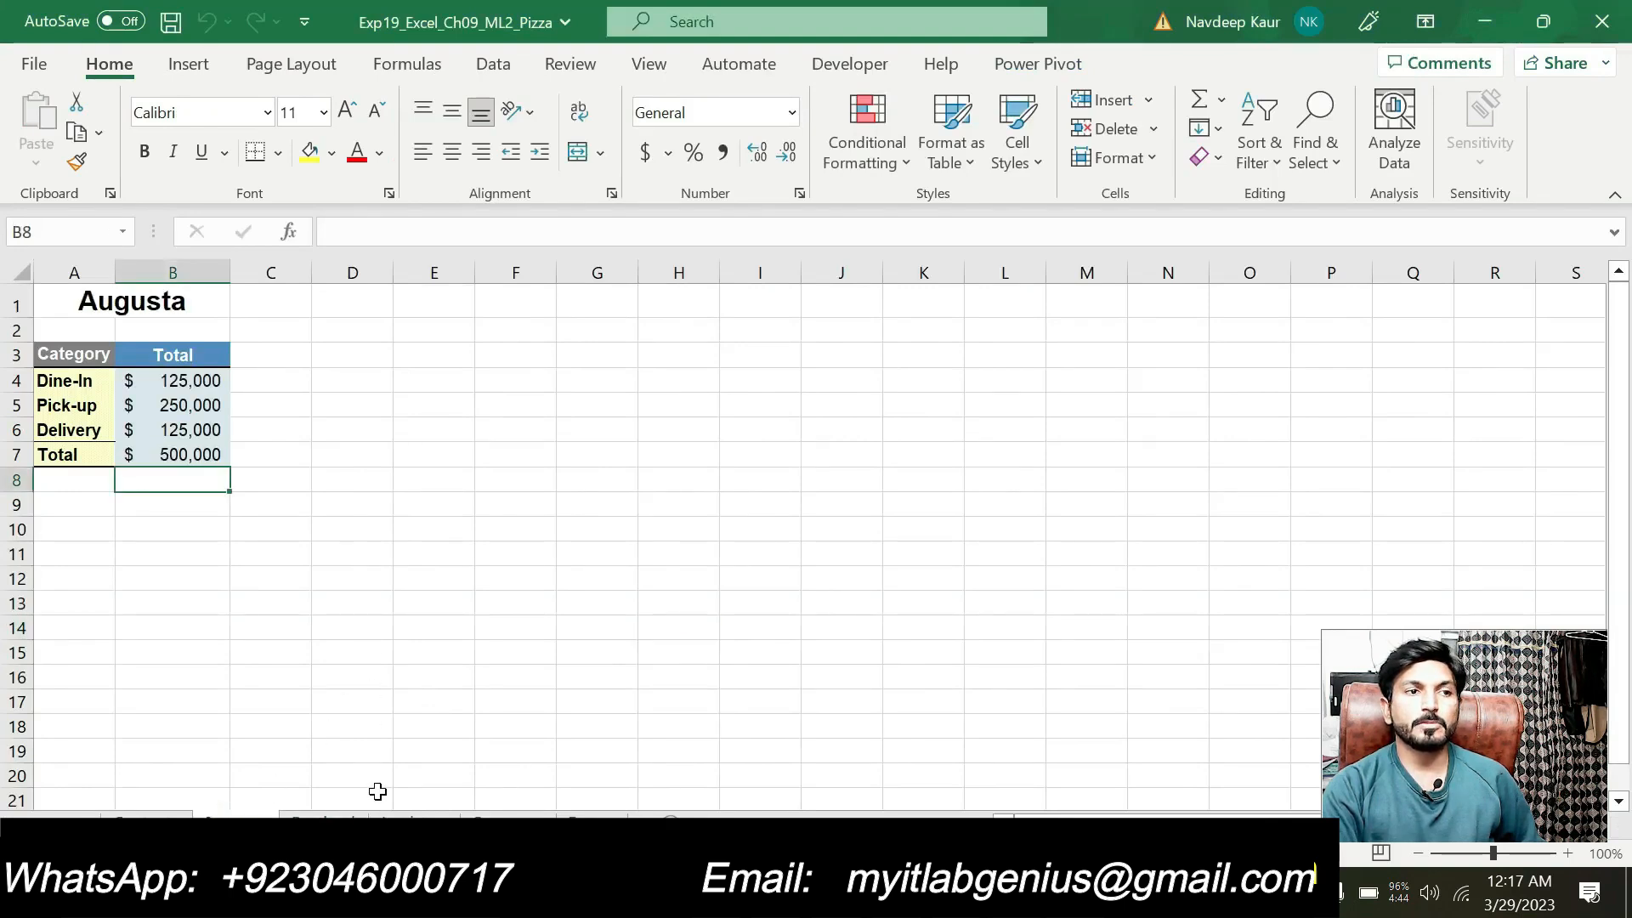
pyautogui.click(340, 812)
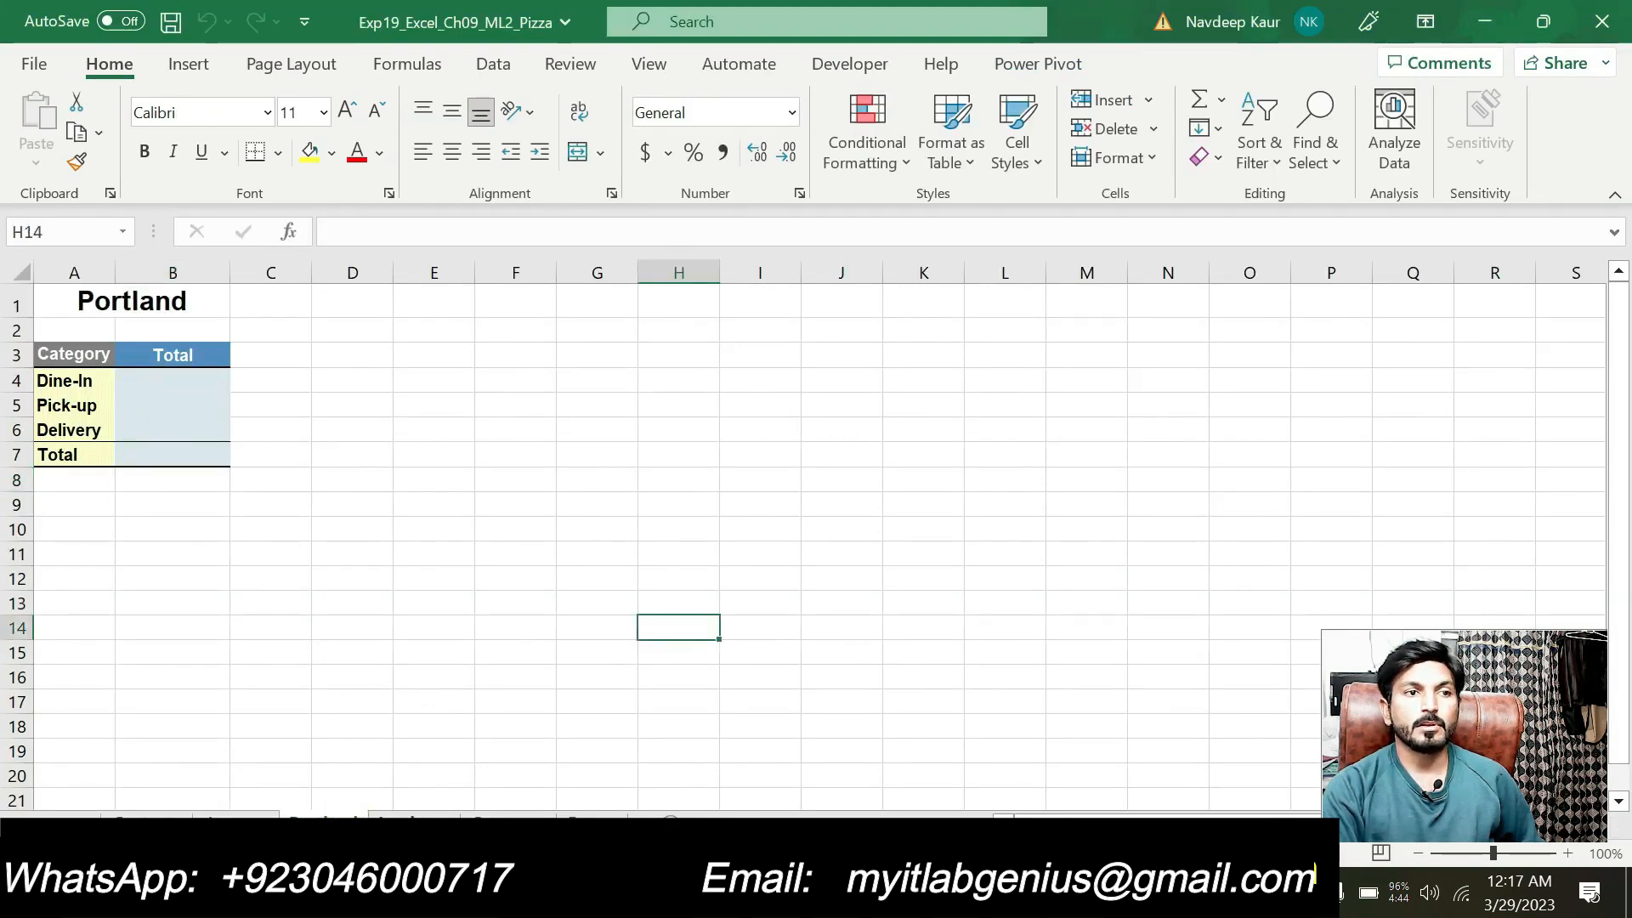
pyautogui.click(418, 821)
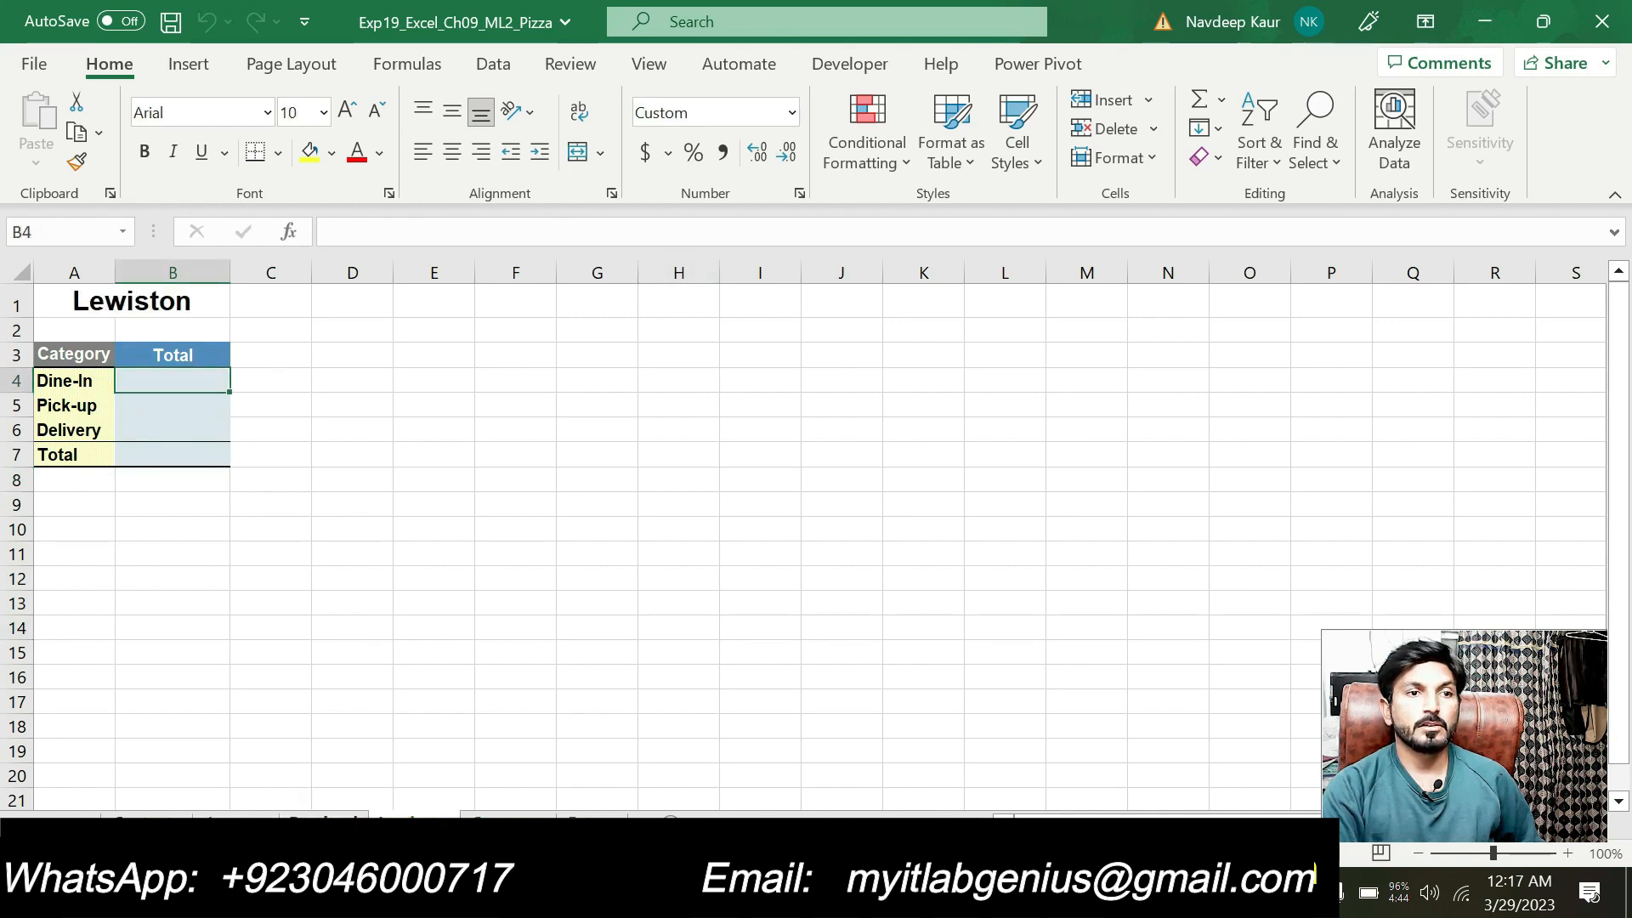
pyautogui.click(323, 814)
pyautogui.click(223, 817)
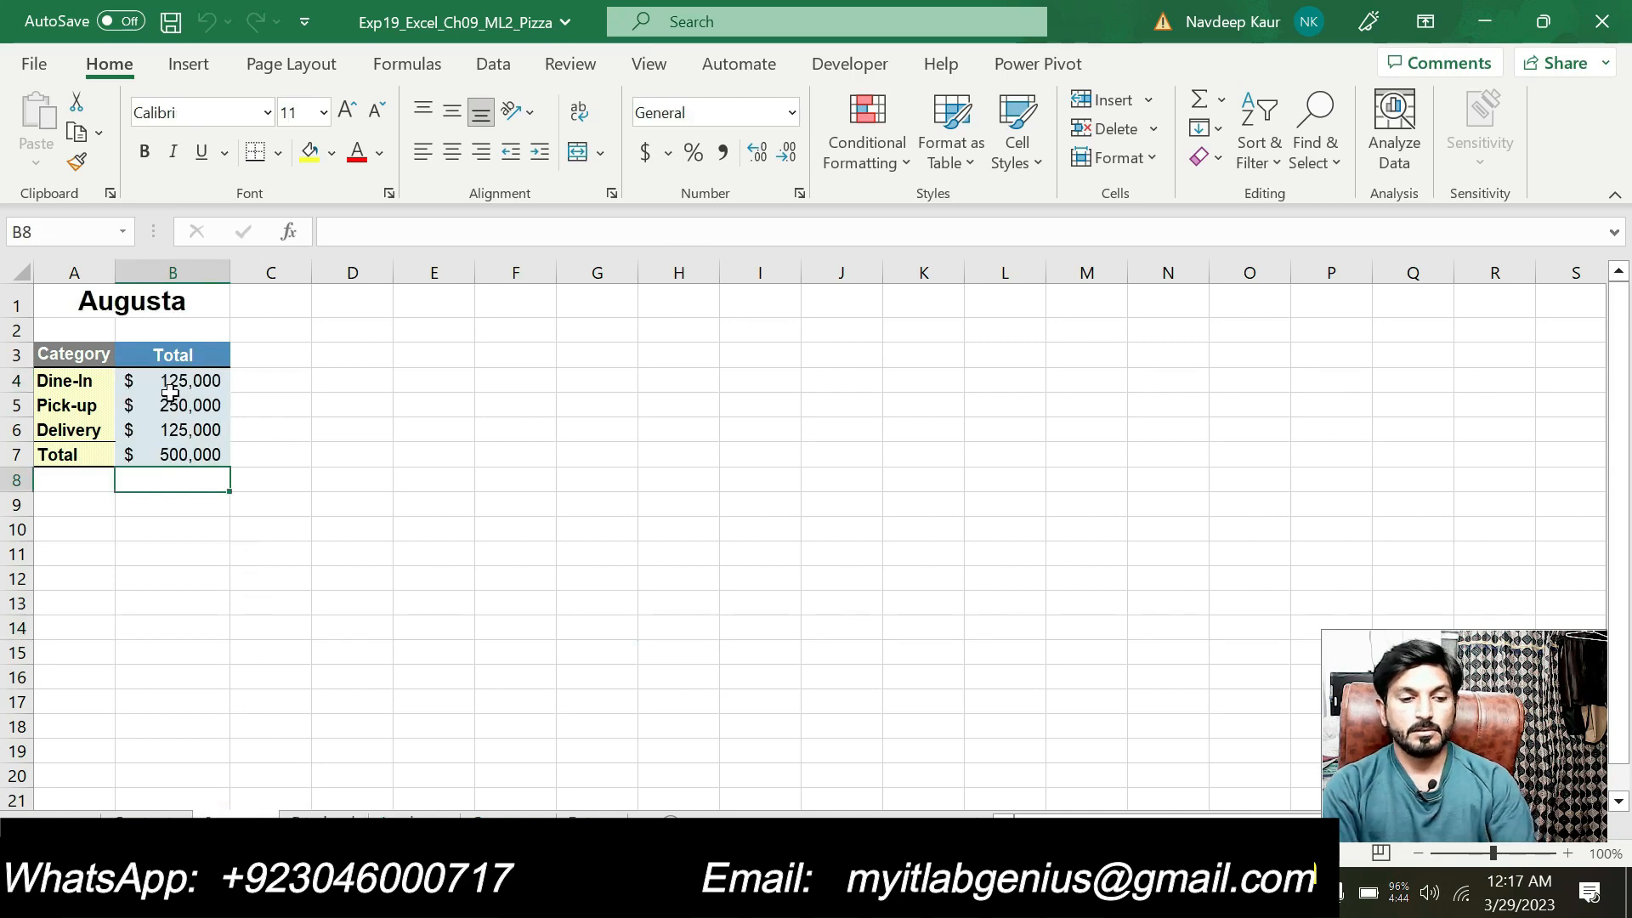
pyautogui.click(833, 894)
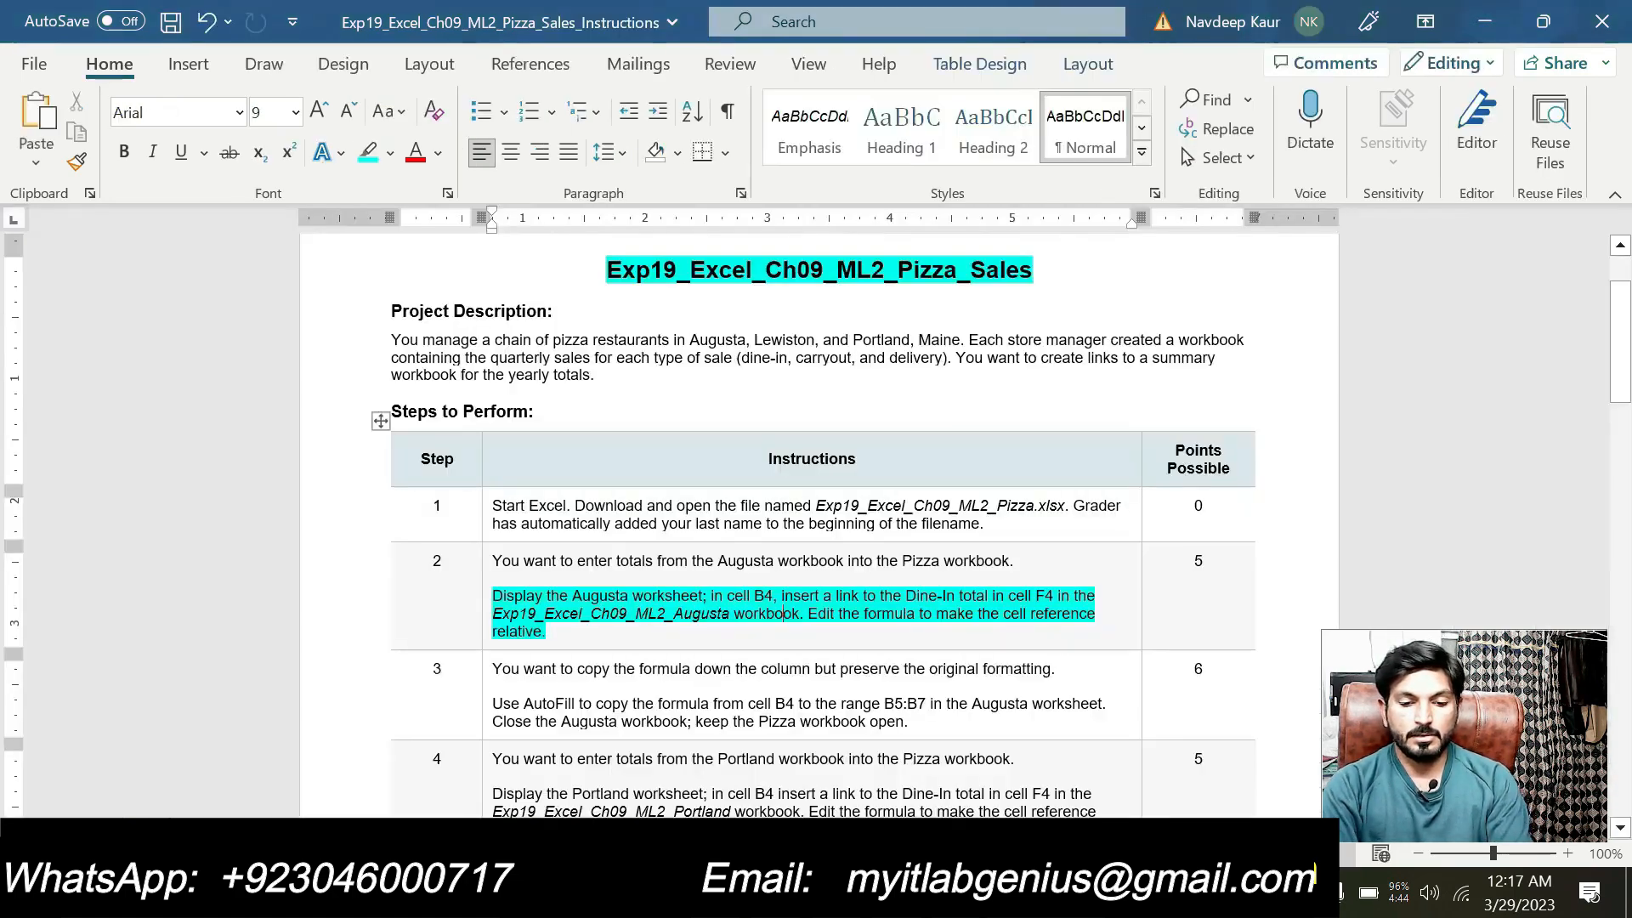
pyautogui.hotkey('alt', 'Tab')
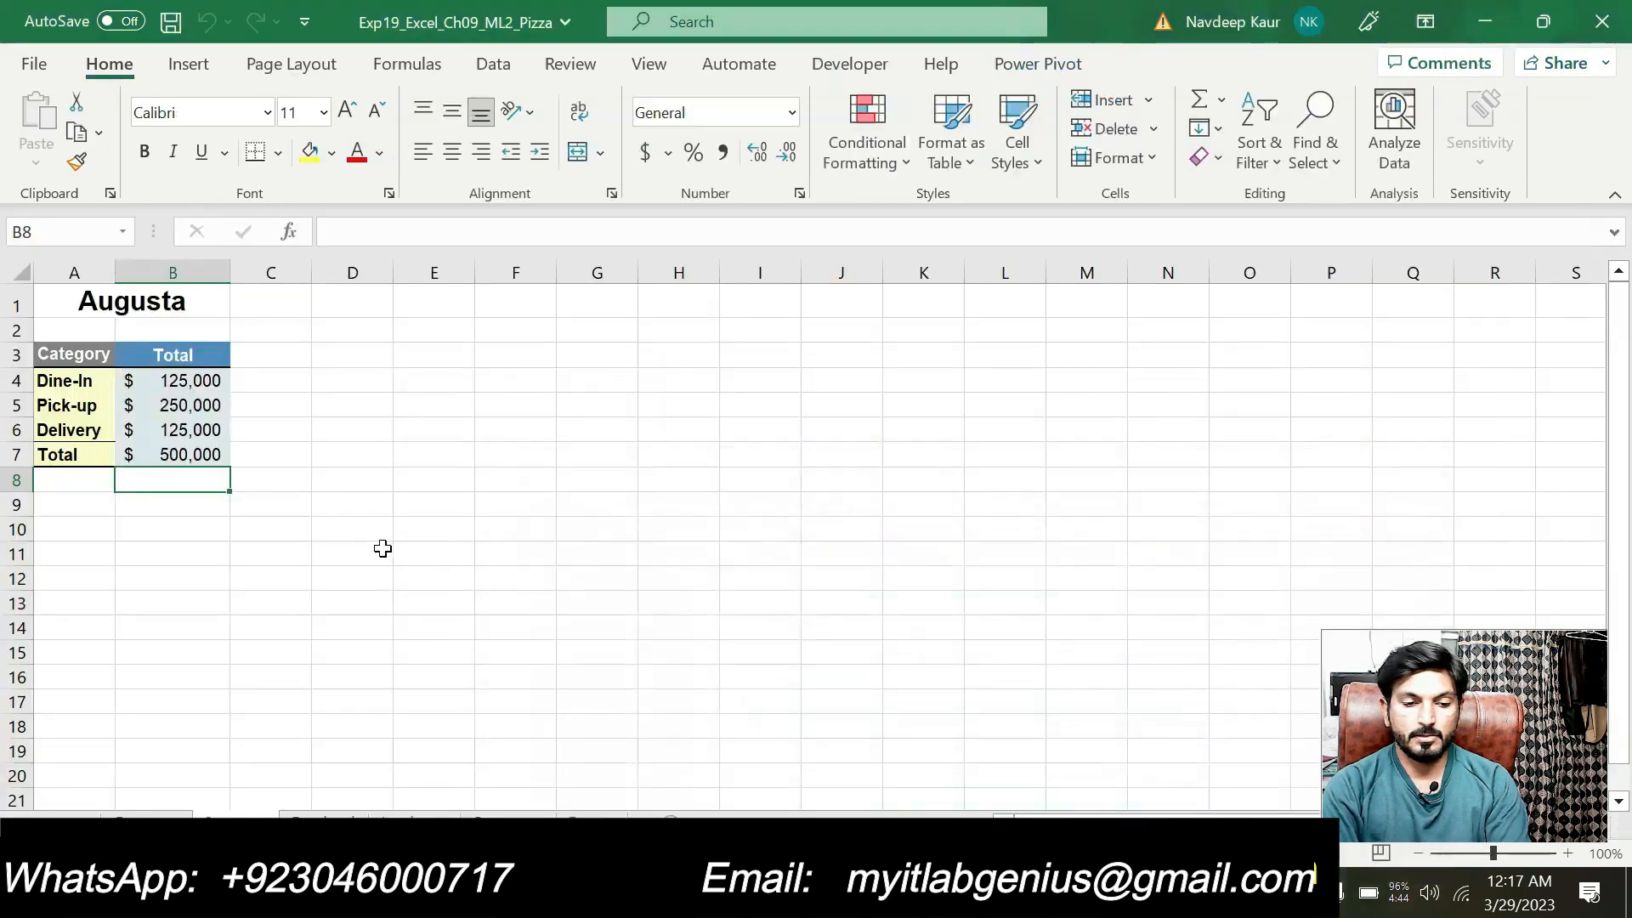
# Step: Clear the existing totals in B4:B7 of the Augusta worksheet and select cell B4
pyautogui.moveTo(193, 379); pyautogui.dragTo(208, 462)
pyautogui.press('Delete')
pyautogui.click(499, 481)
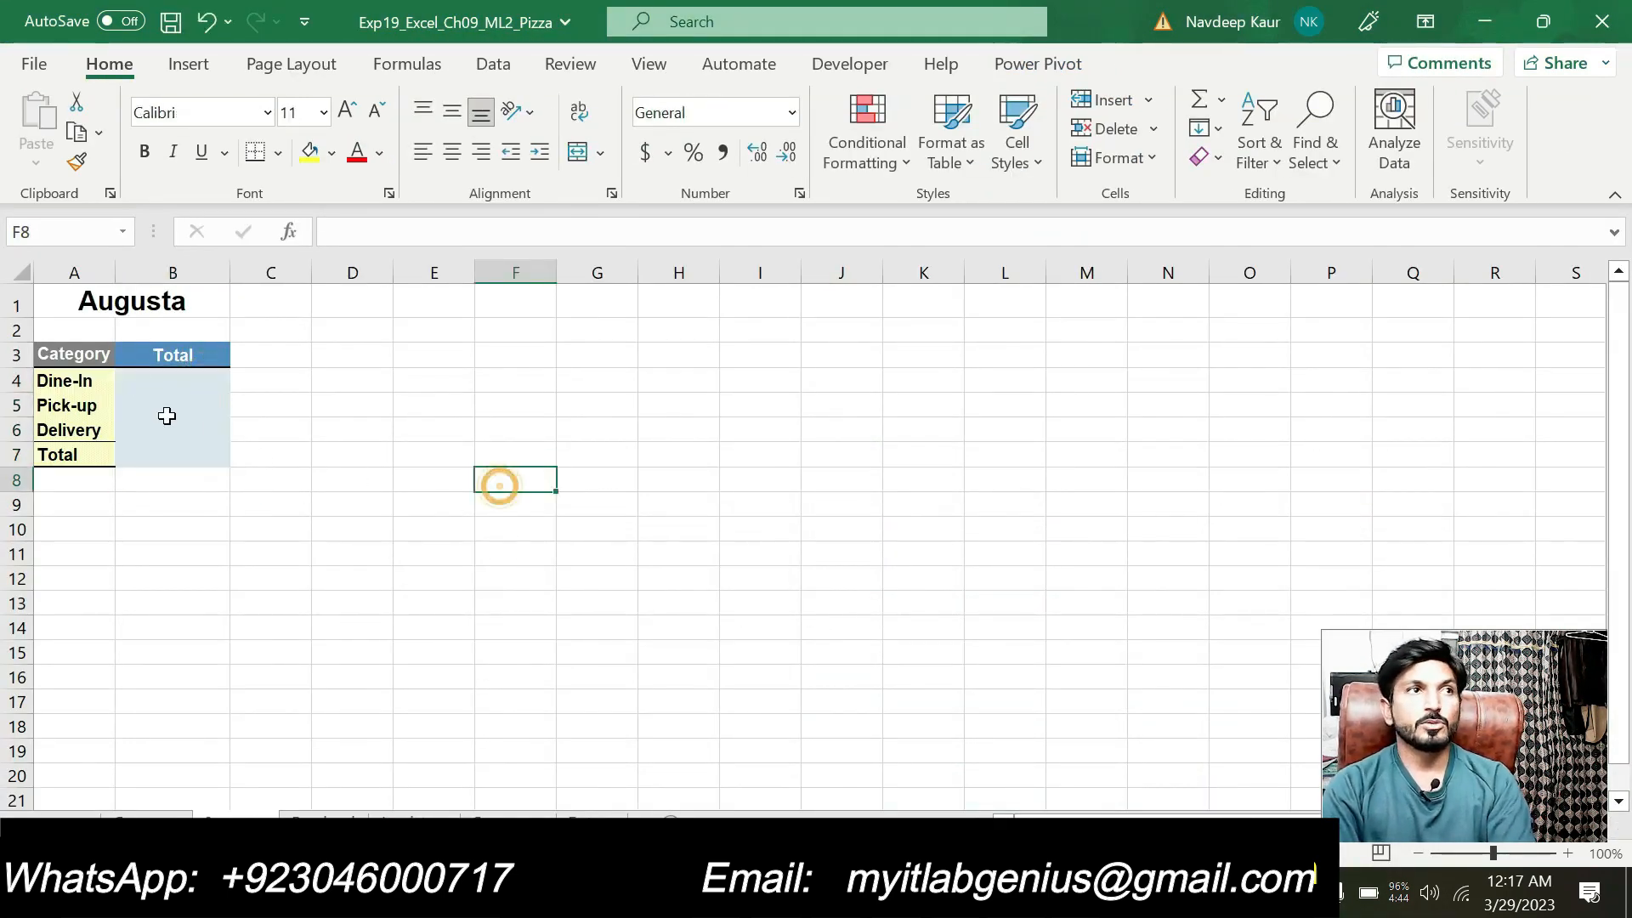
pyautogui.click(146, 379)
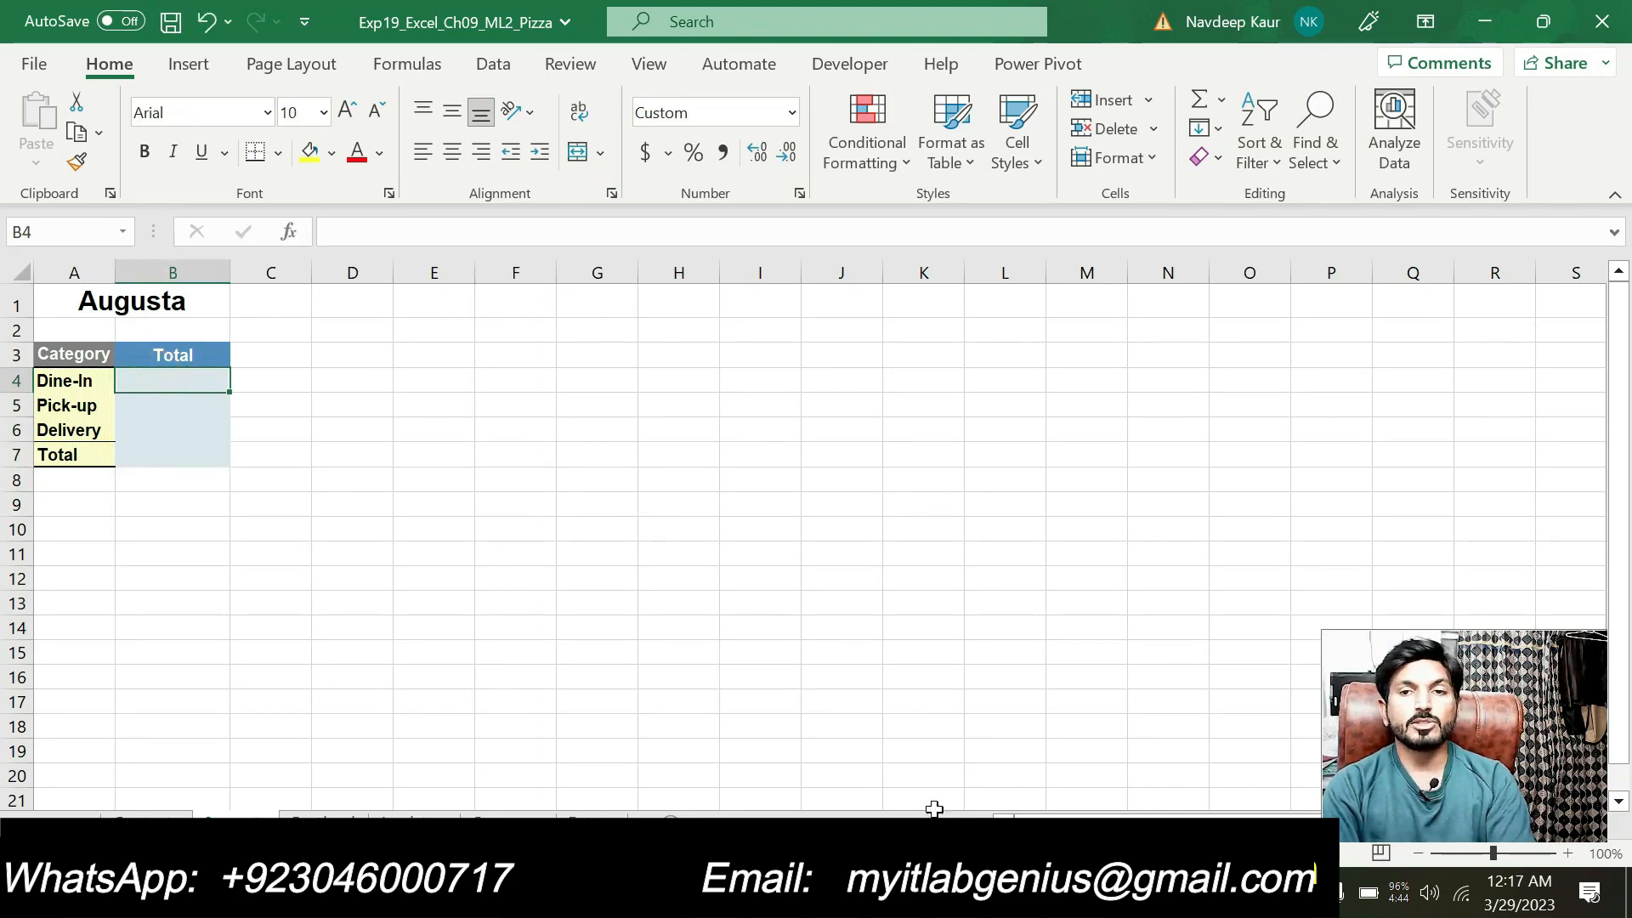
# Step: Switch to File Explorer and open the Exp19_Excel_Ch09_ML2_Augusta workbook
pyautogui.hotkey('alt', 'Tab')
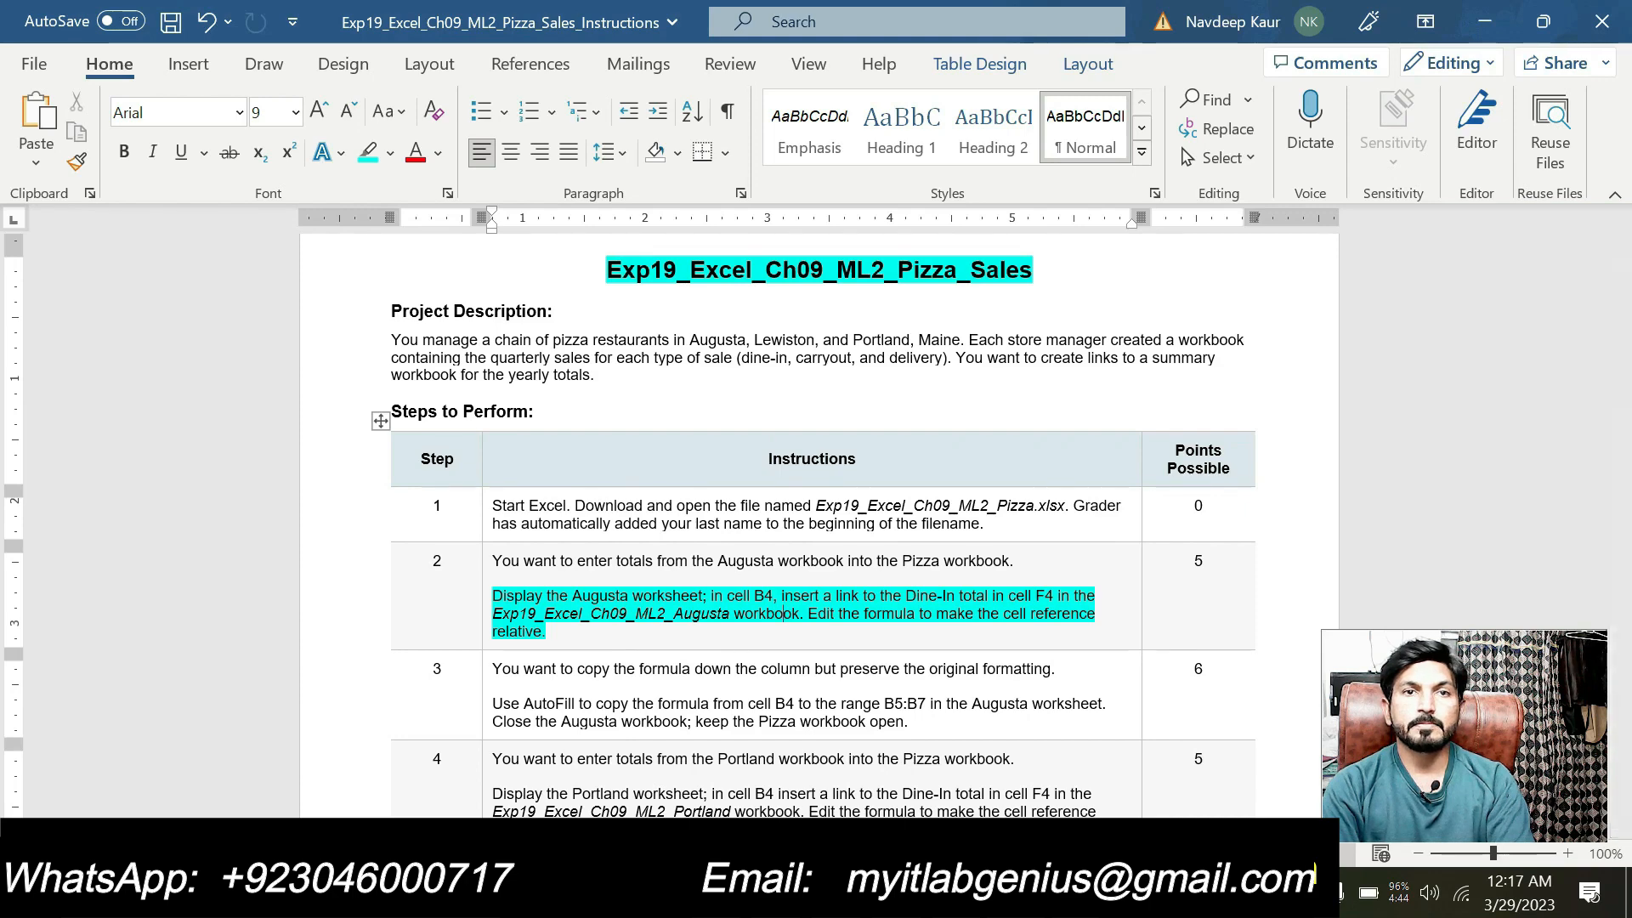
pyautogui.hotkey('alt', 'Tab')
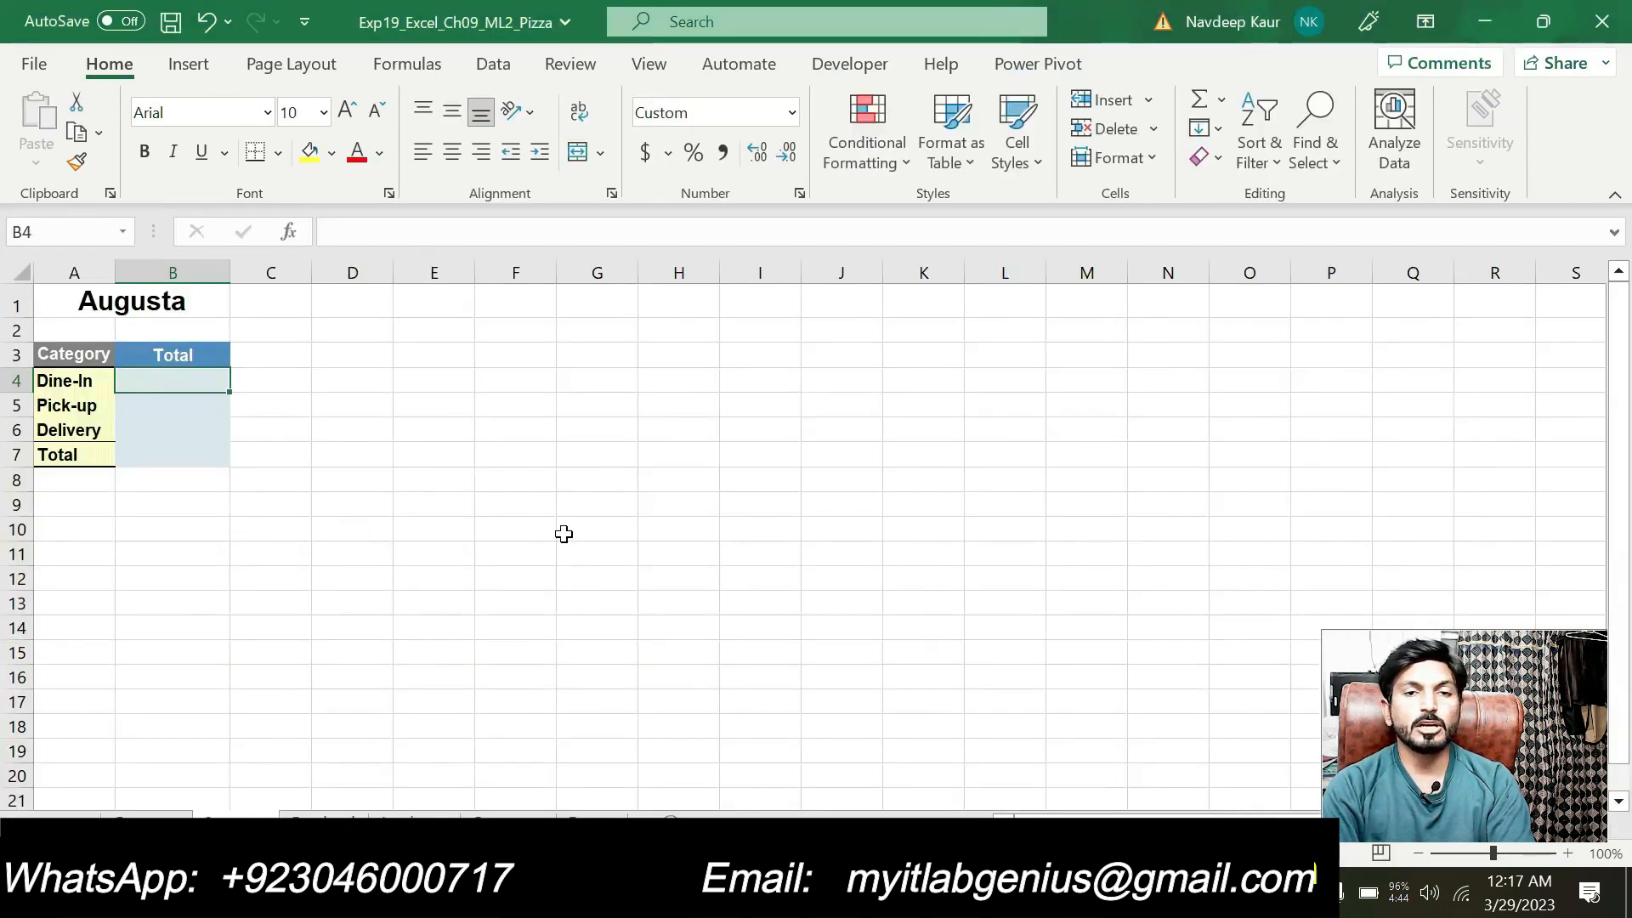
pyautogui.hotkey('alt', 'Tab')
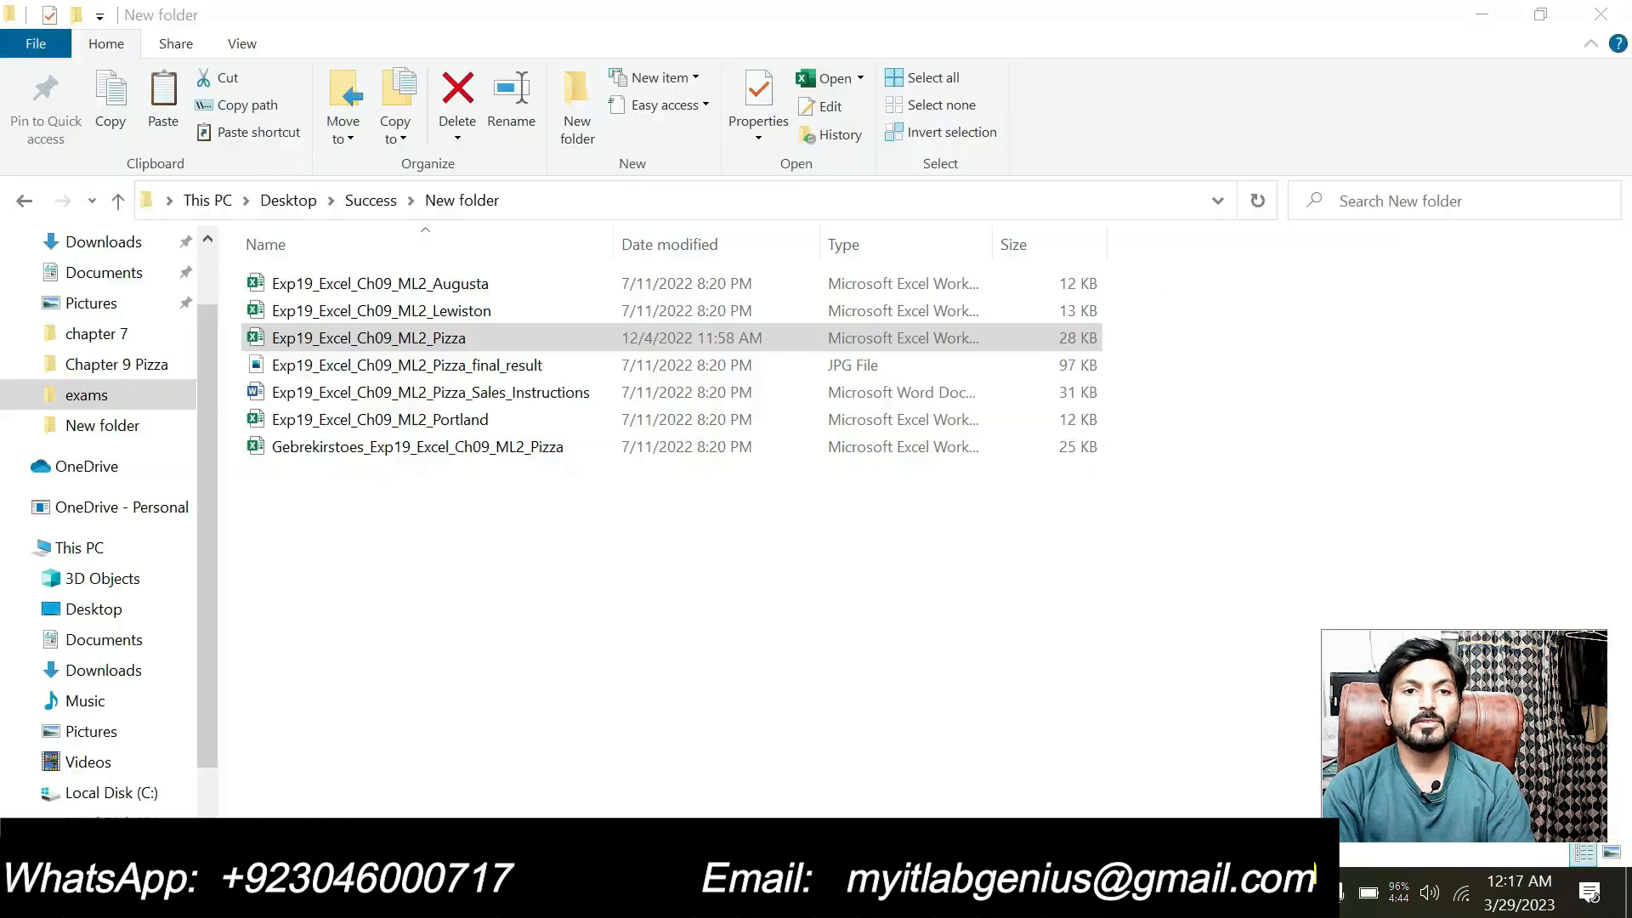
pyautogui.click(463, 309)
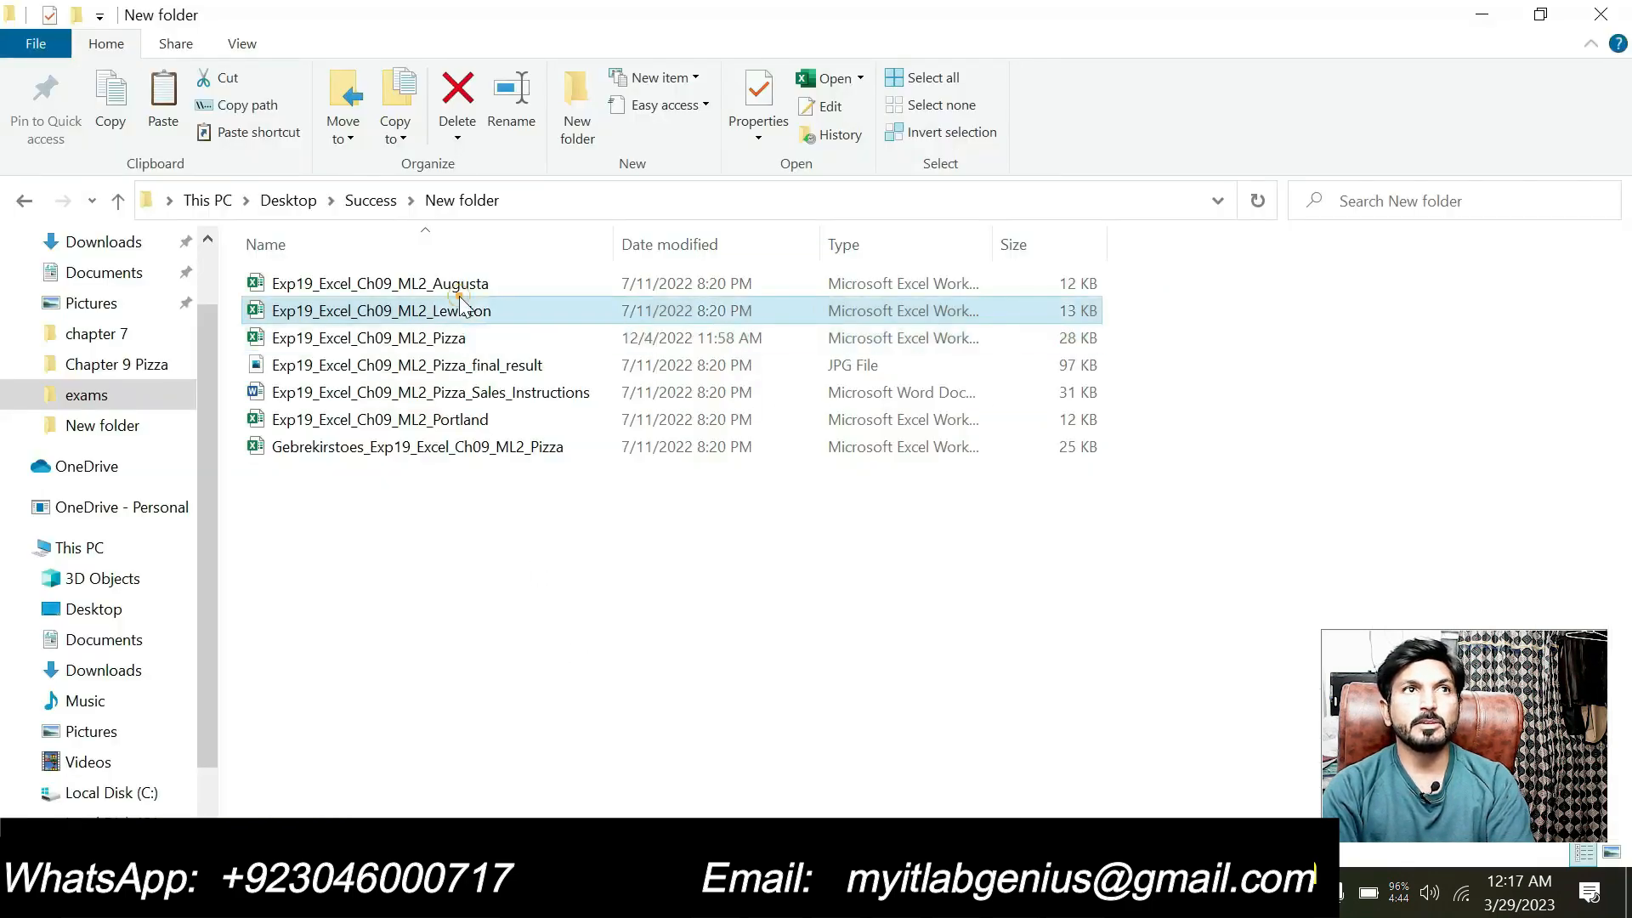
pyautogui.doubleClick(466, 285)
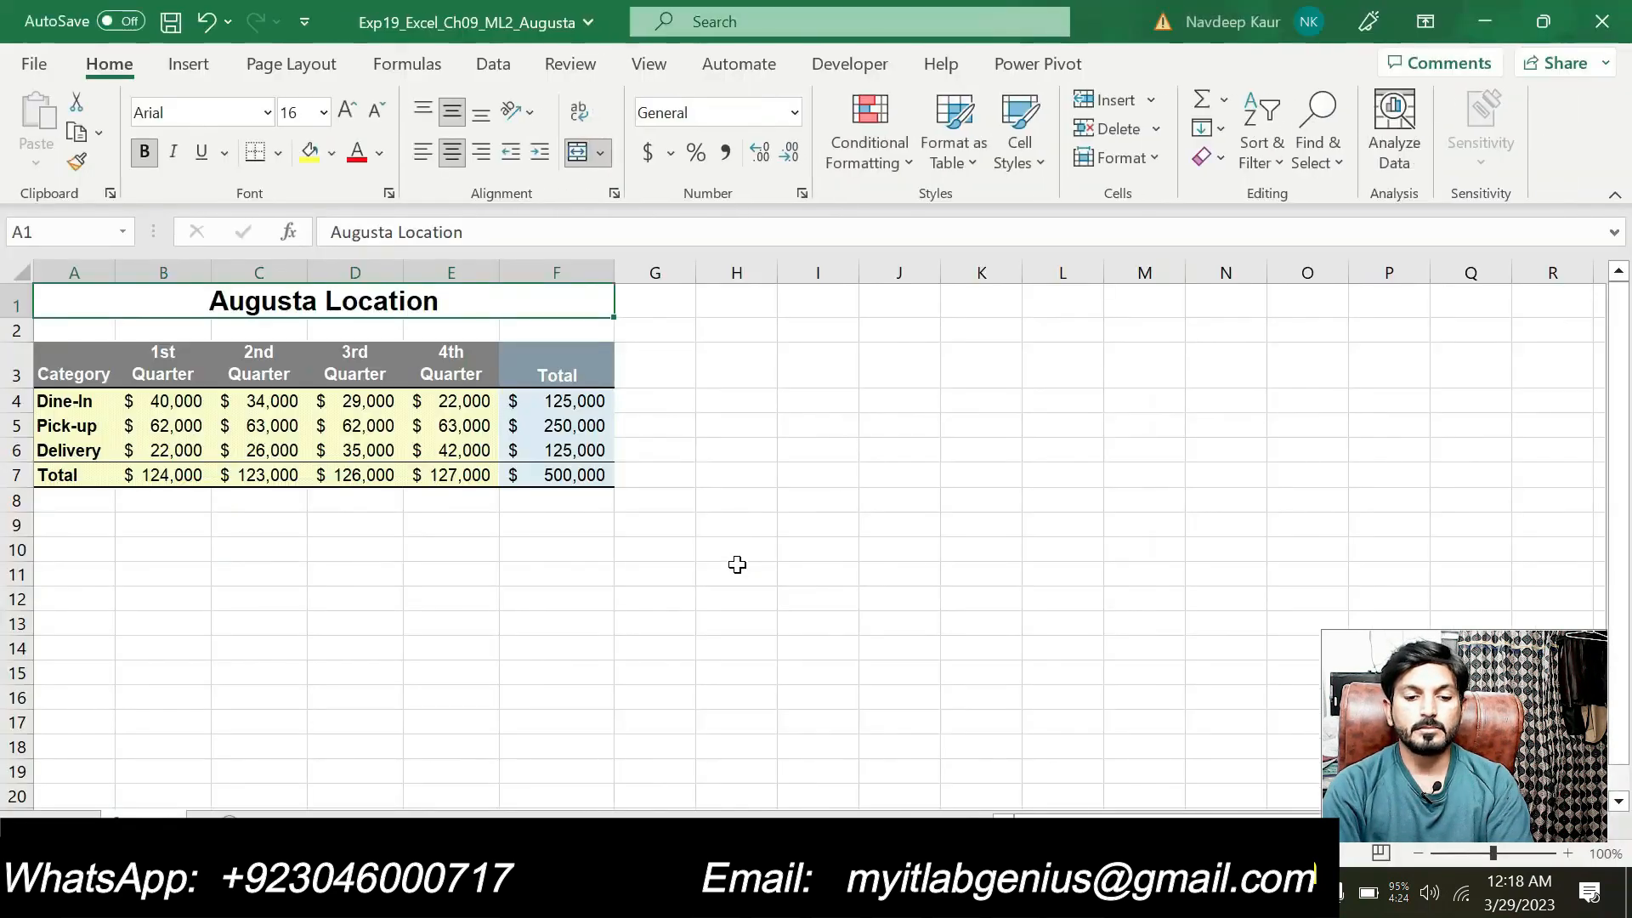
pyautogui.click(725, 504)
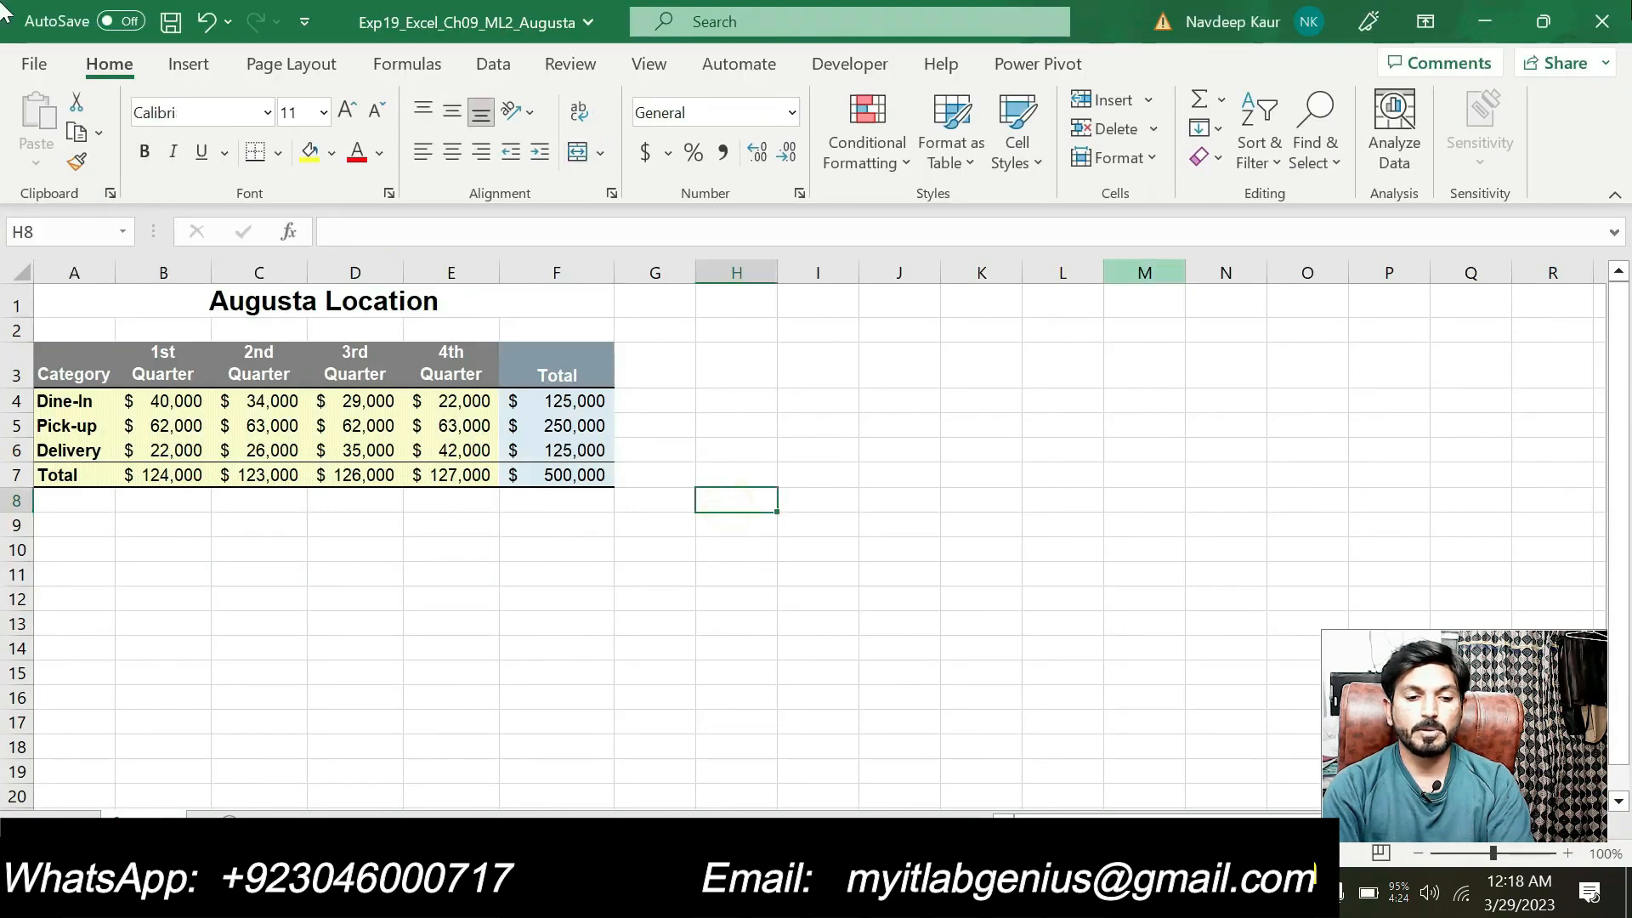
# Step: In cell B4 of the Pizza workbook's Augusta worksheet, enter a formula linking to the Dine-In total in cell F4 of the Exp19_Excel_Ch09_ML2_Augusta workbook
pyautogui.hotkey('alt', 'Tab')
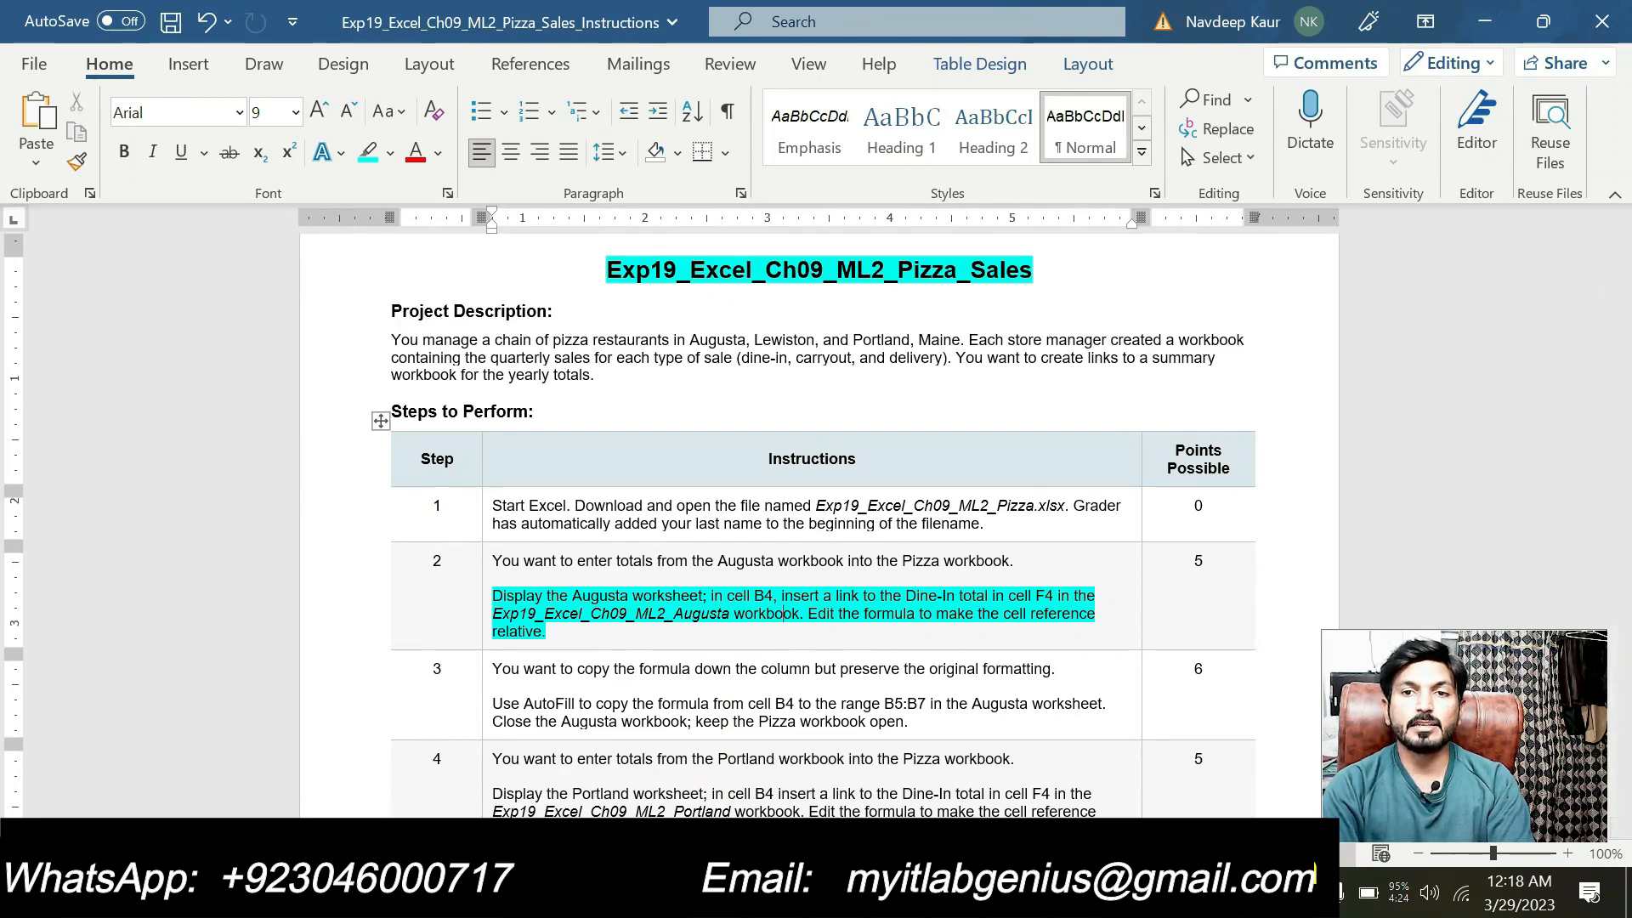
pyautogui.hotkey('alt', 'Tab')
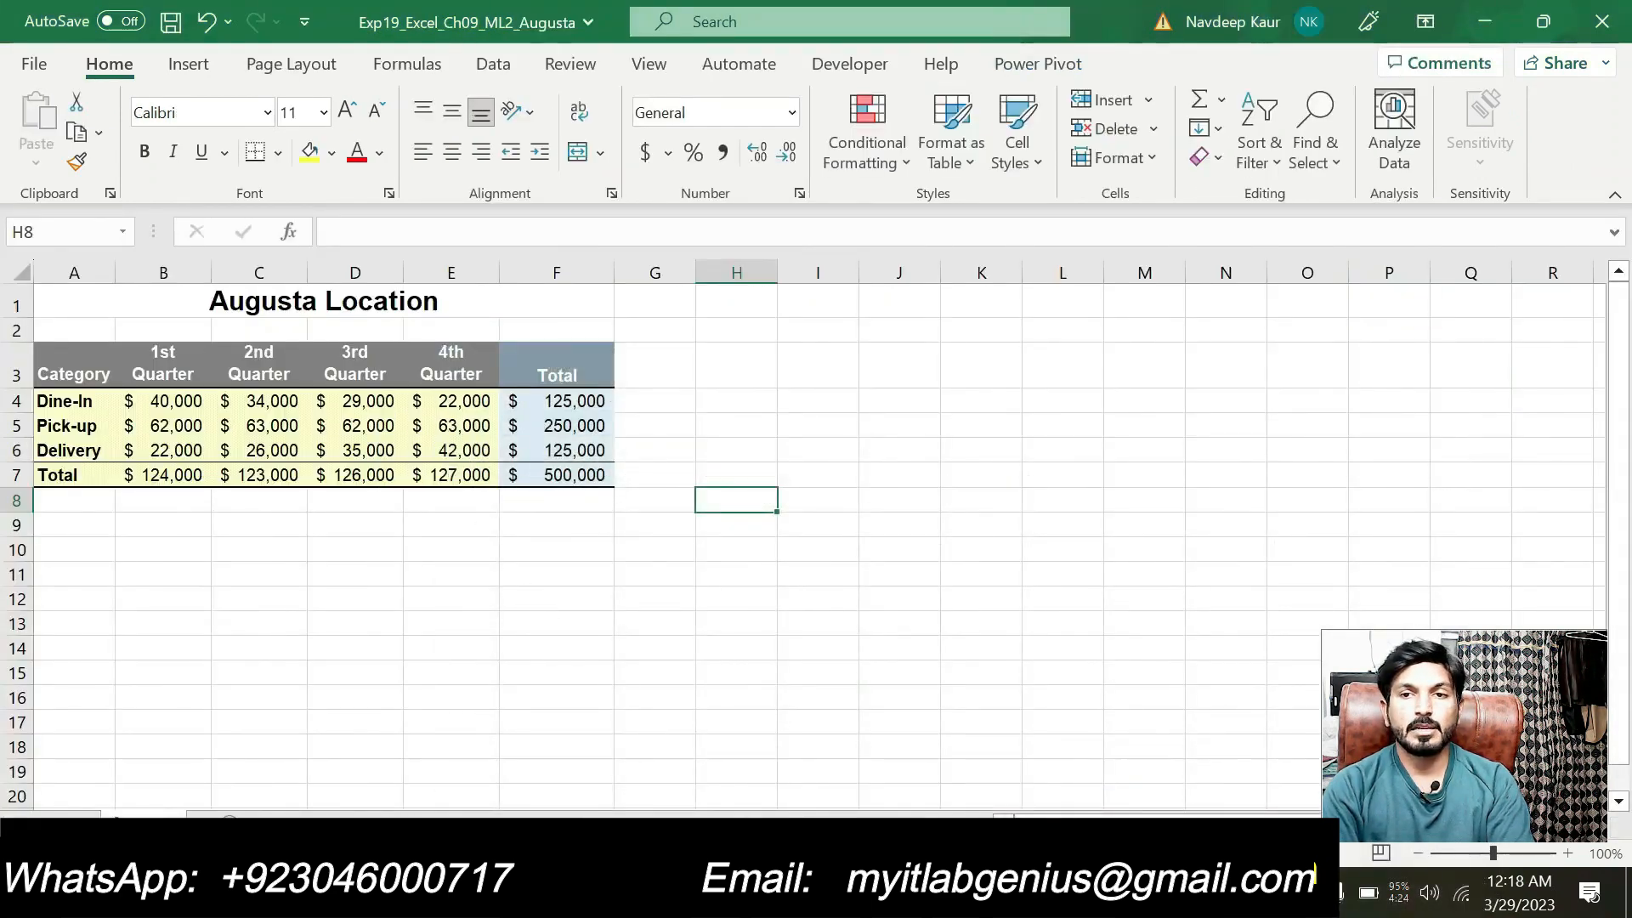
pyautogui.moveTo(1080, 900)
pyautogui.click(935, 765)
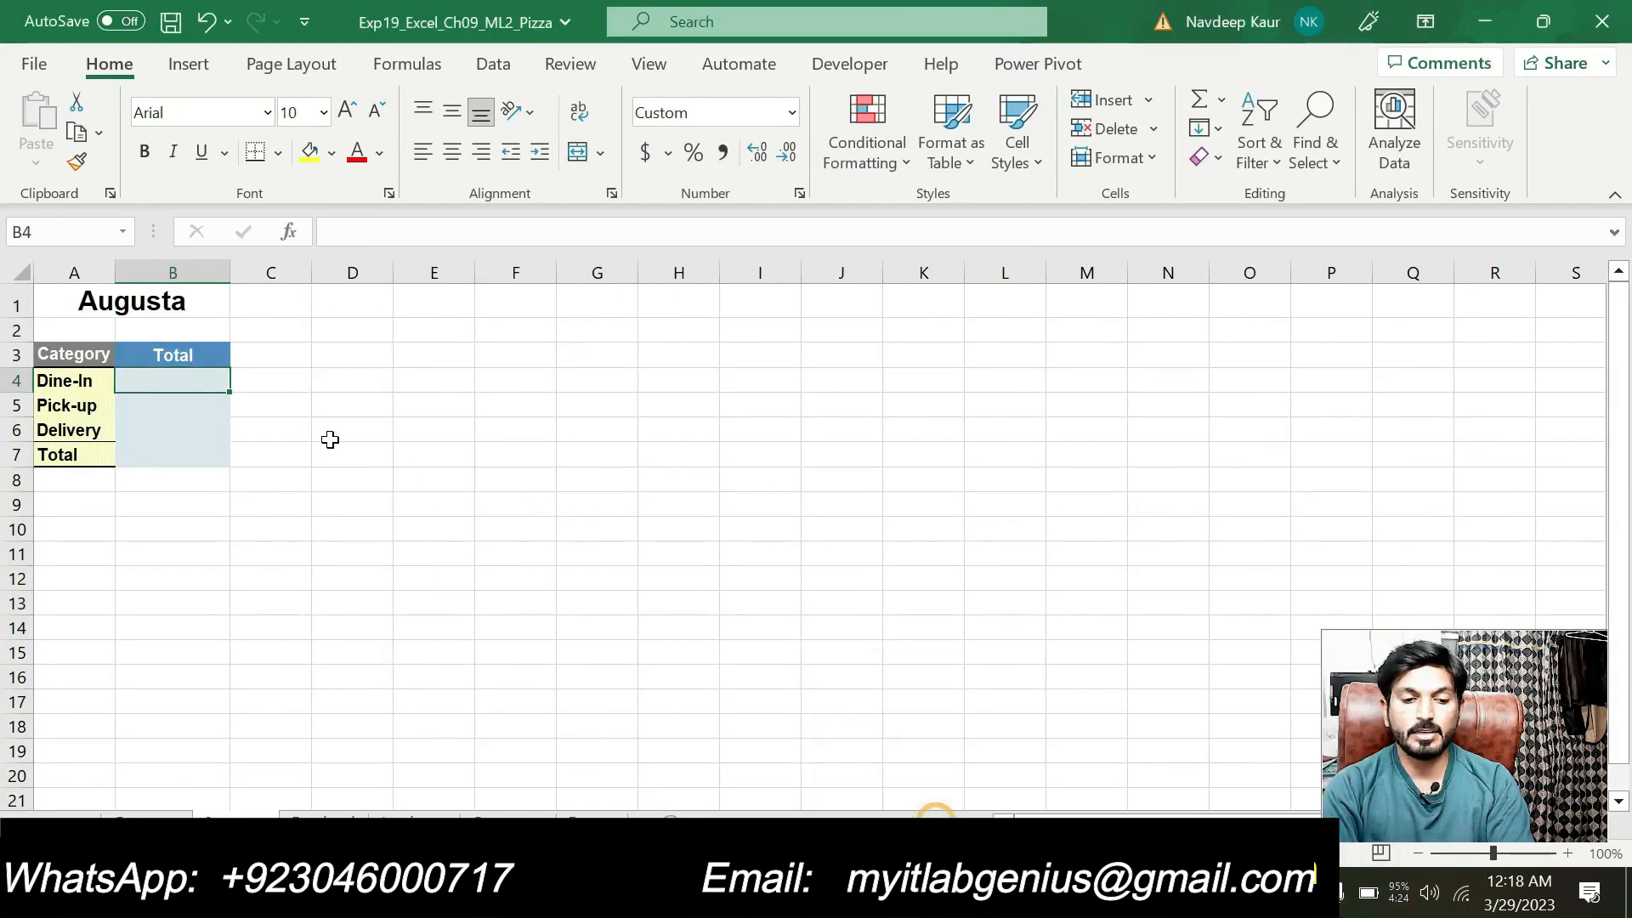
pyautogui.write('=')
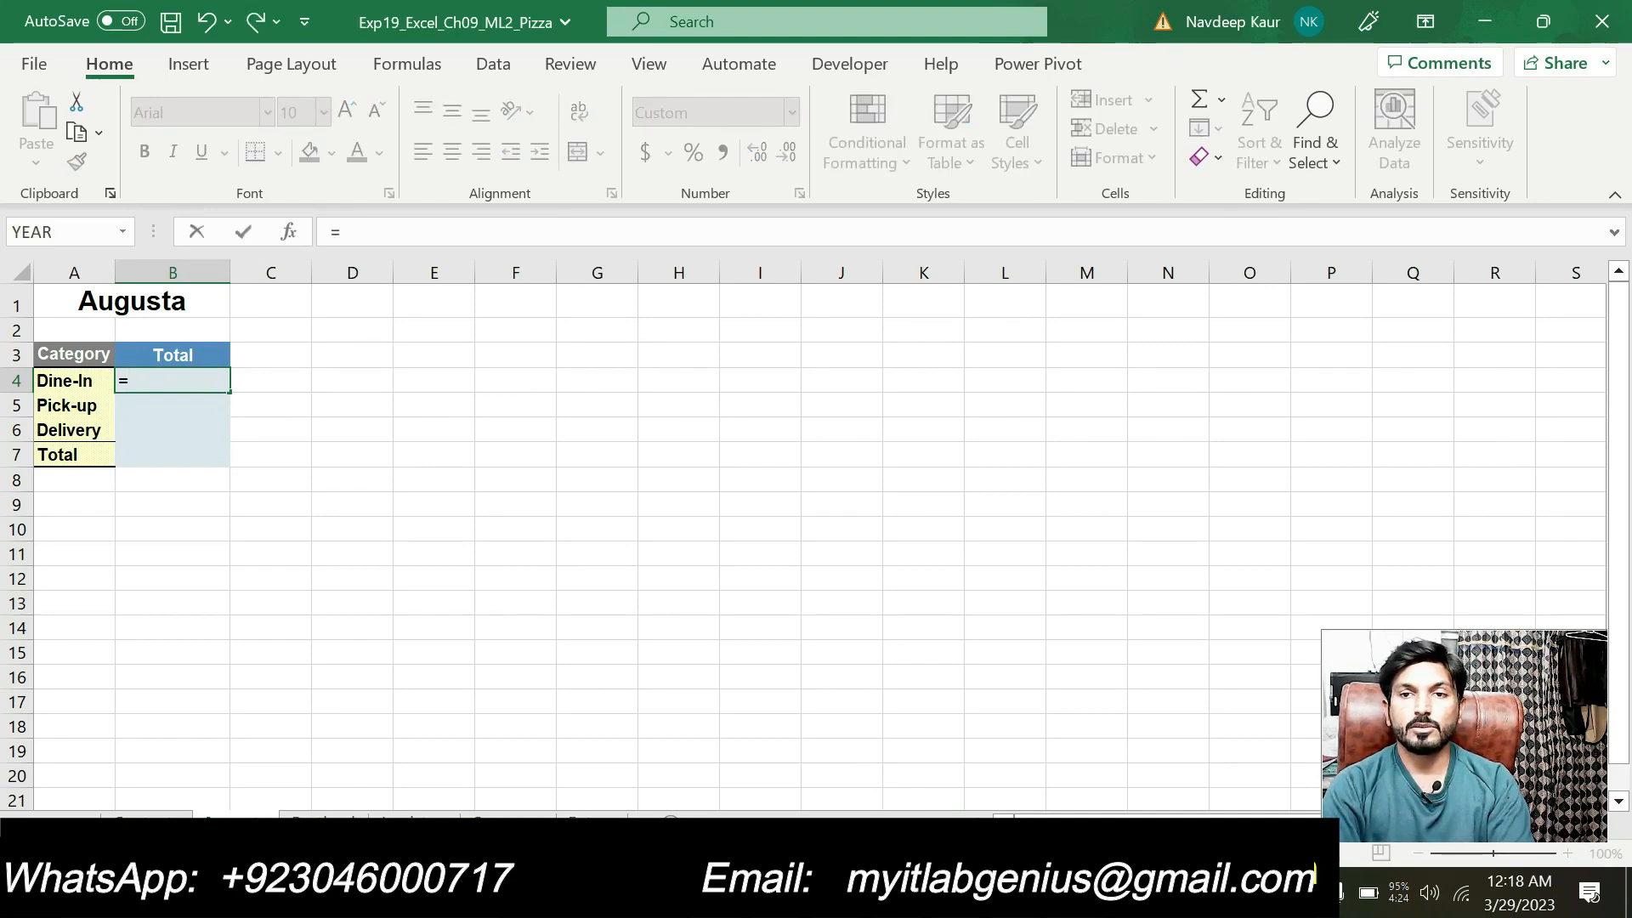
pyautogui.moveTo(1063, 899)
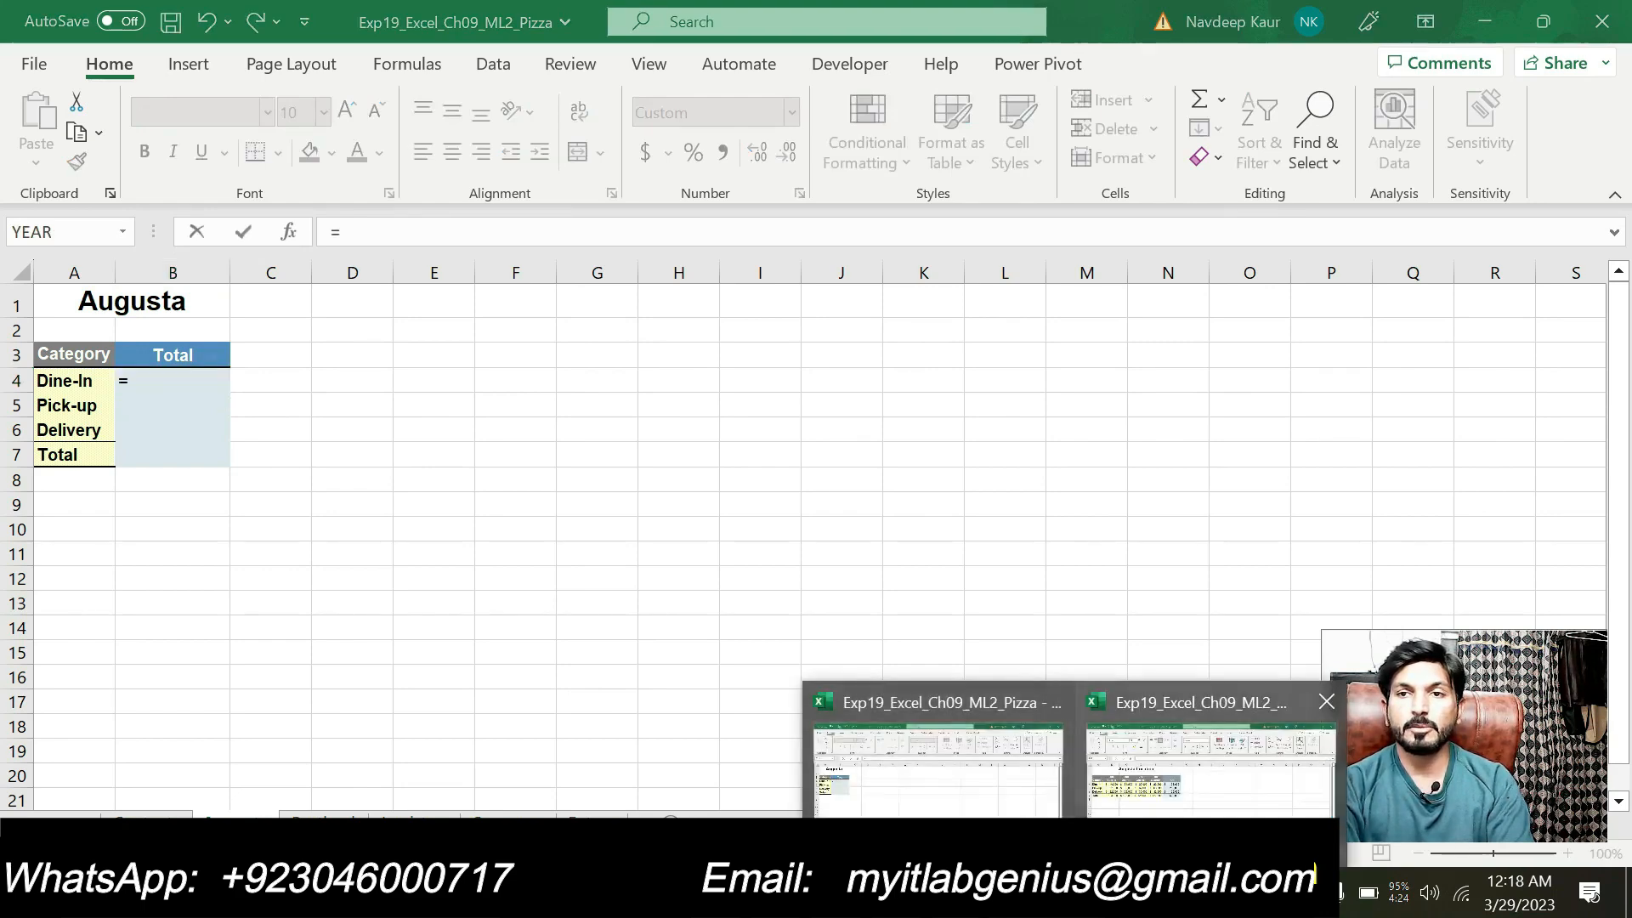
pyautogui.click(885, 706)
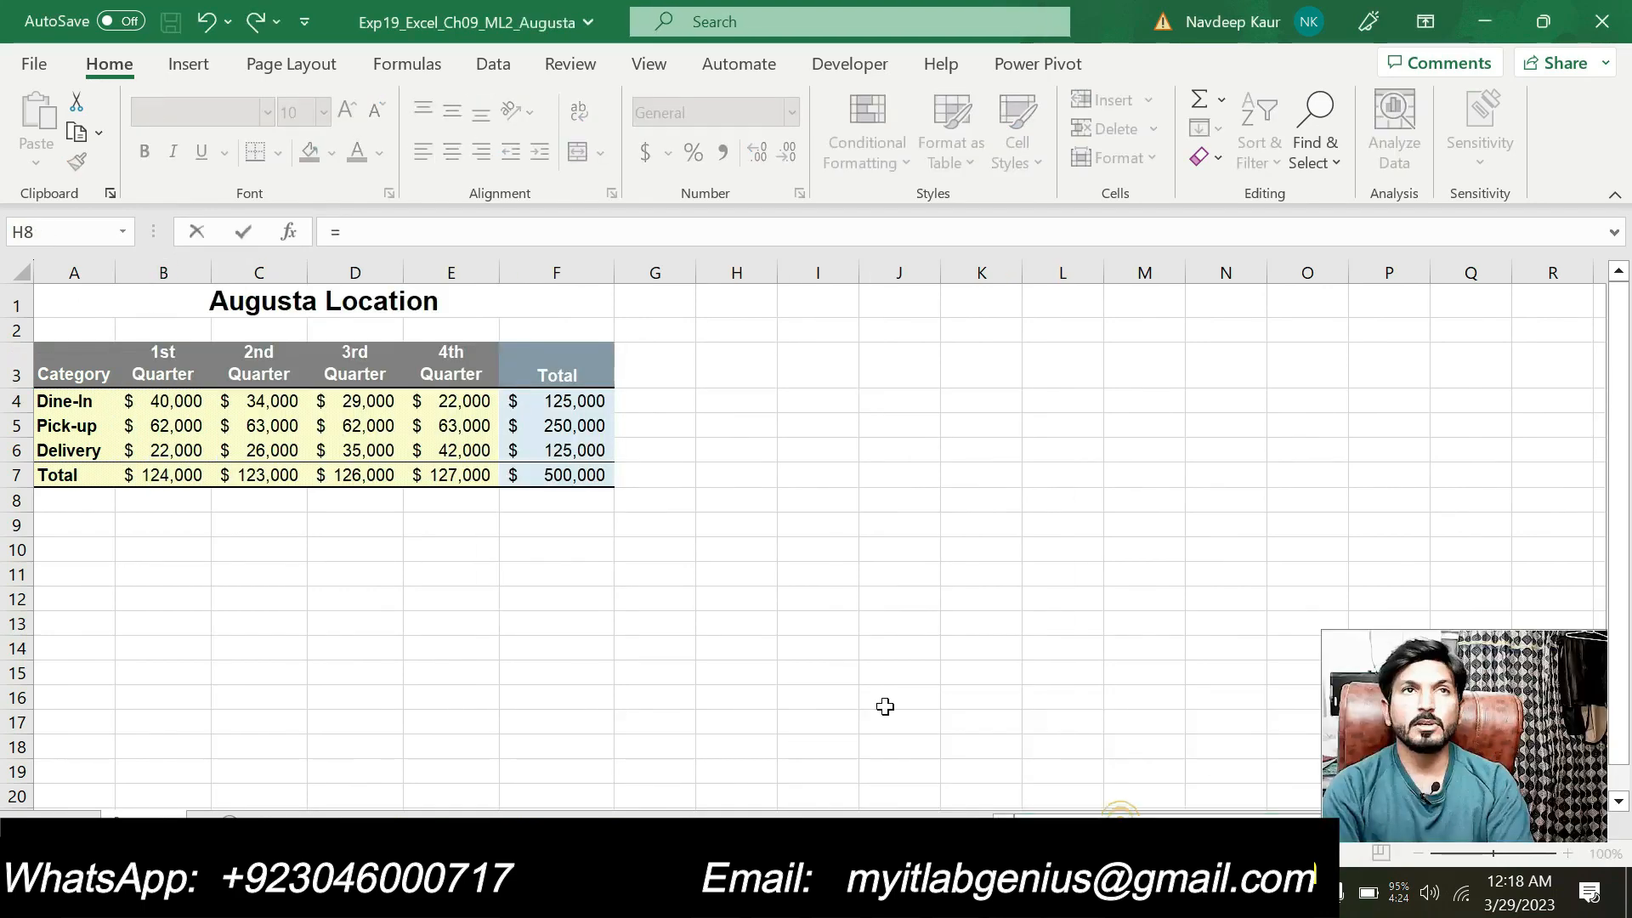
pyautogui.click(584, 399)
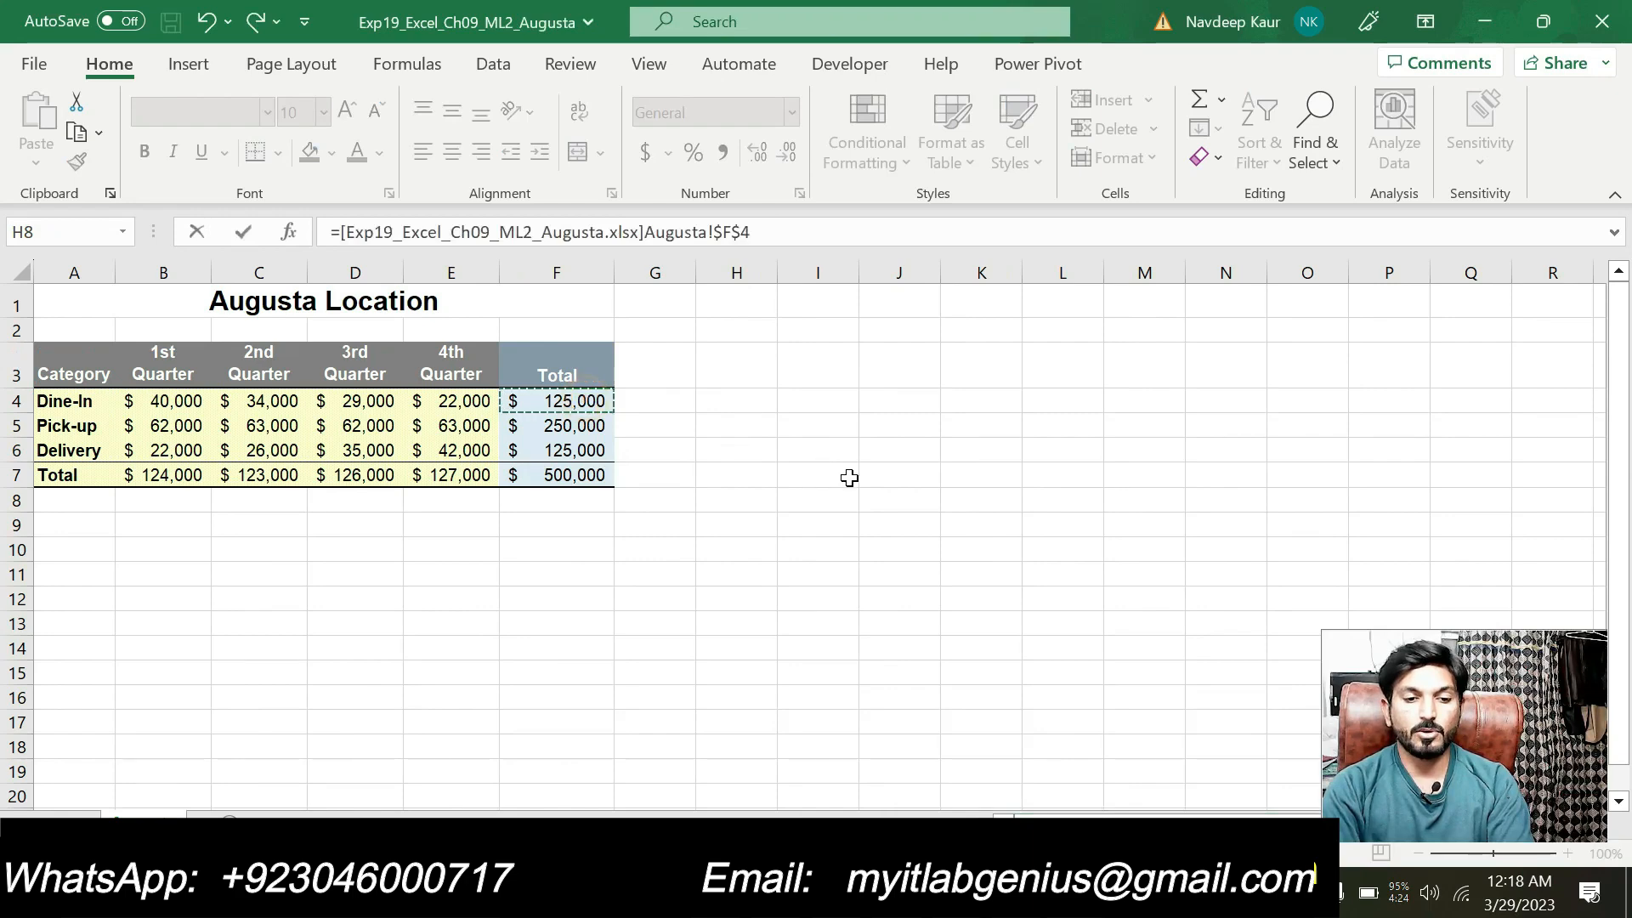
pyautogui.press('Return')
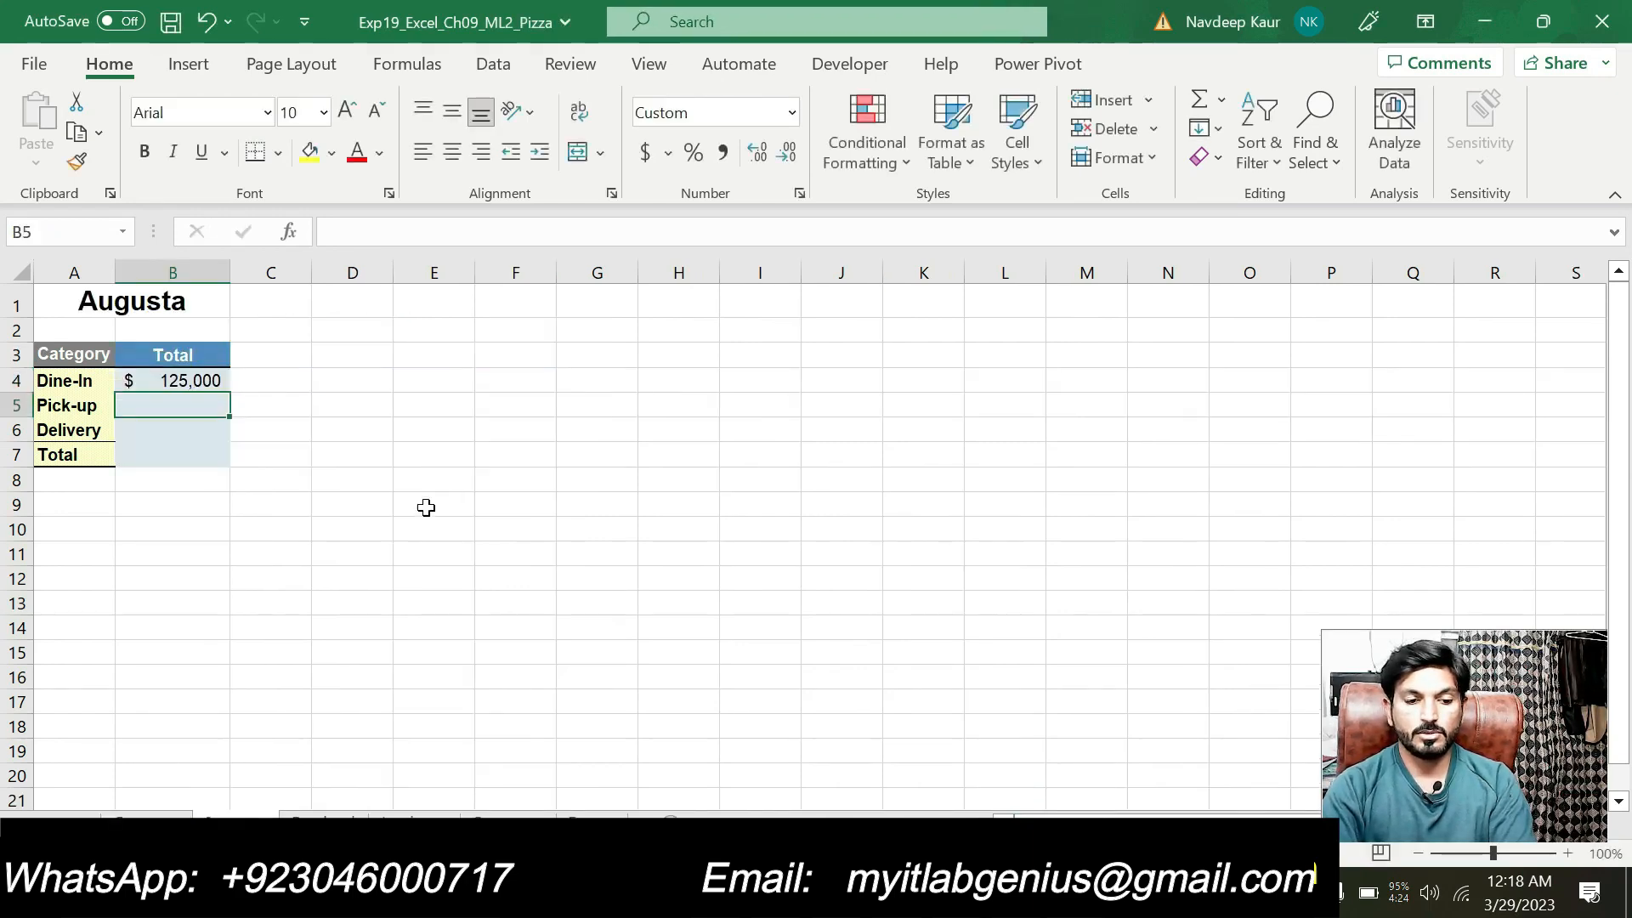
# Step: Edit the link formula in cell B4 of the Augusta worksheet so its $F$4 reference becomes the relative reference F4
pyautogui.click(172, 384)
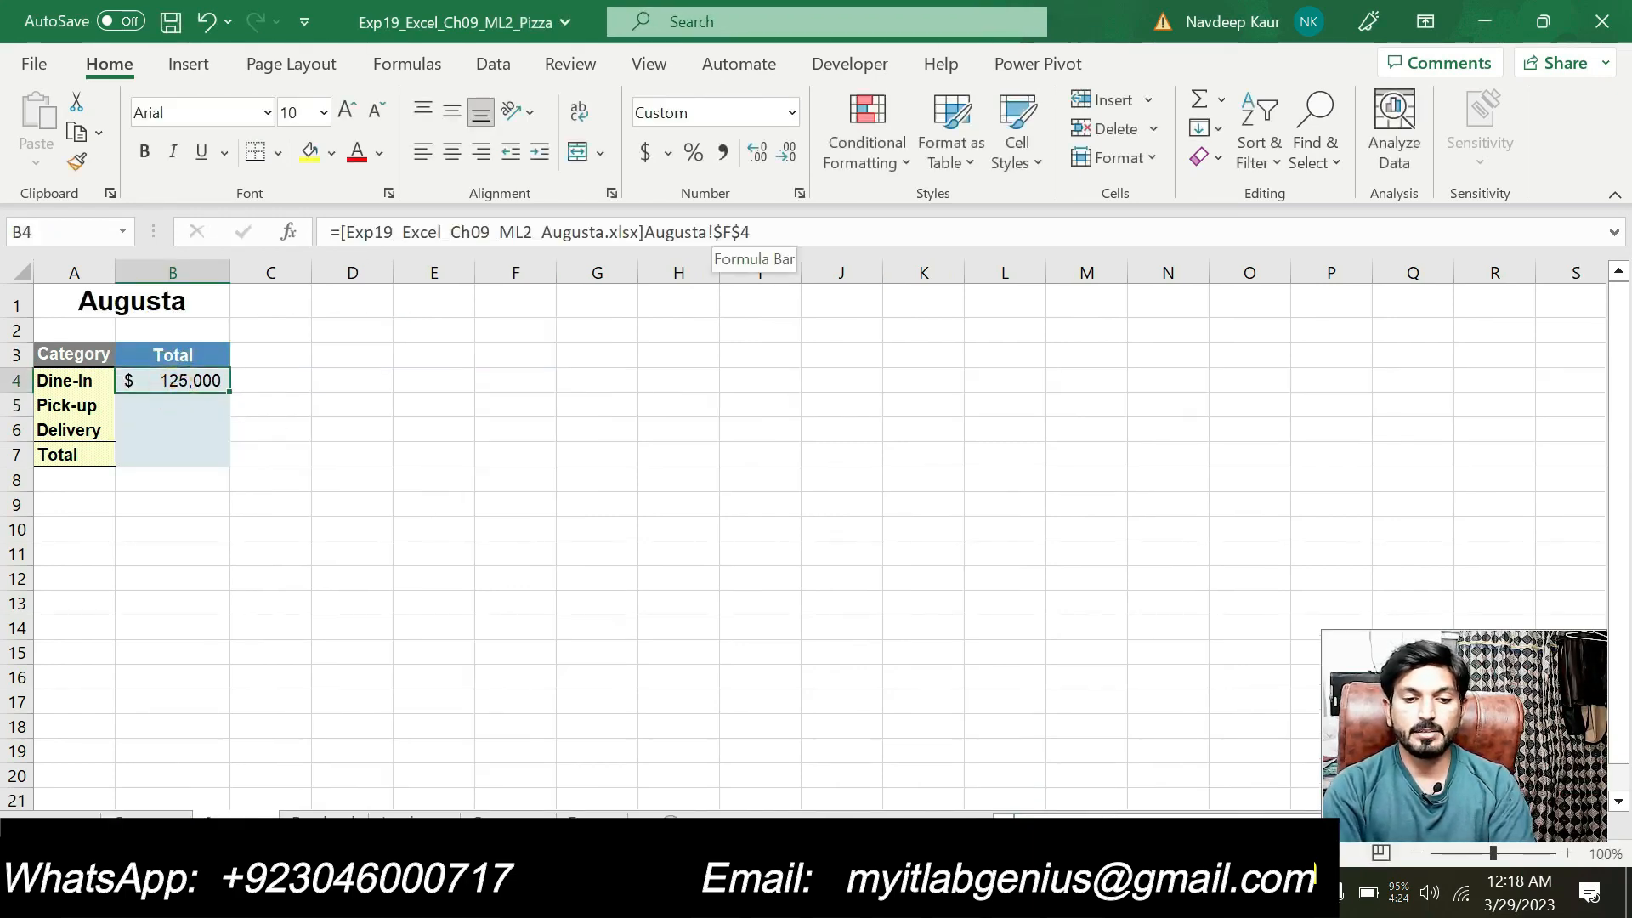
pyautogui.click(721, 233)
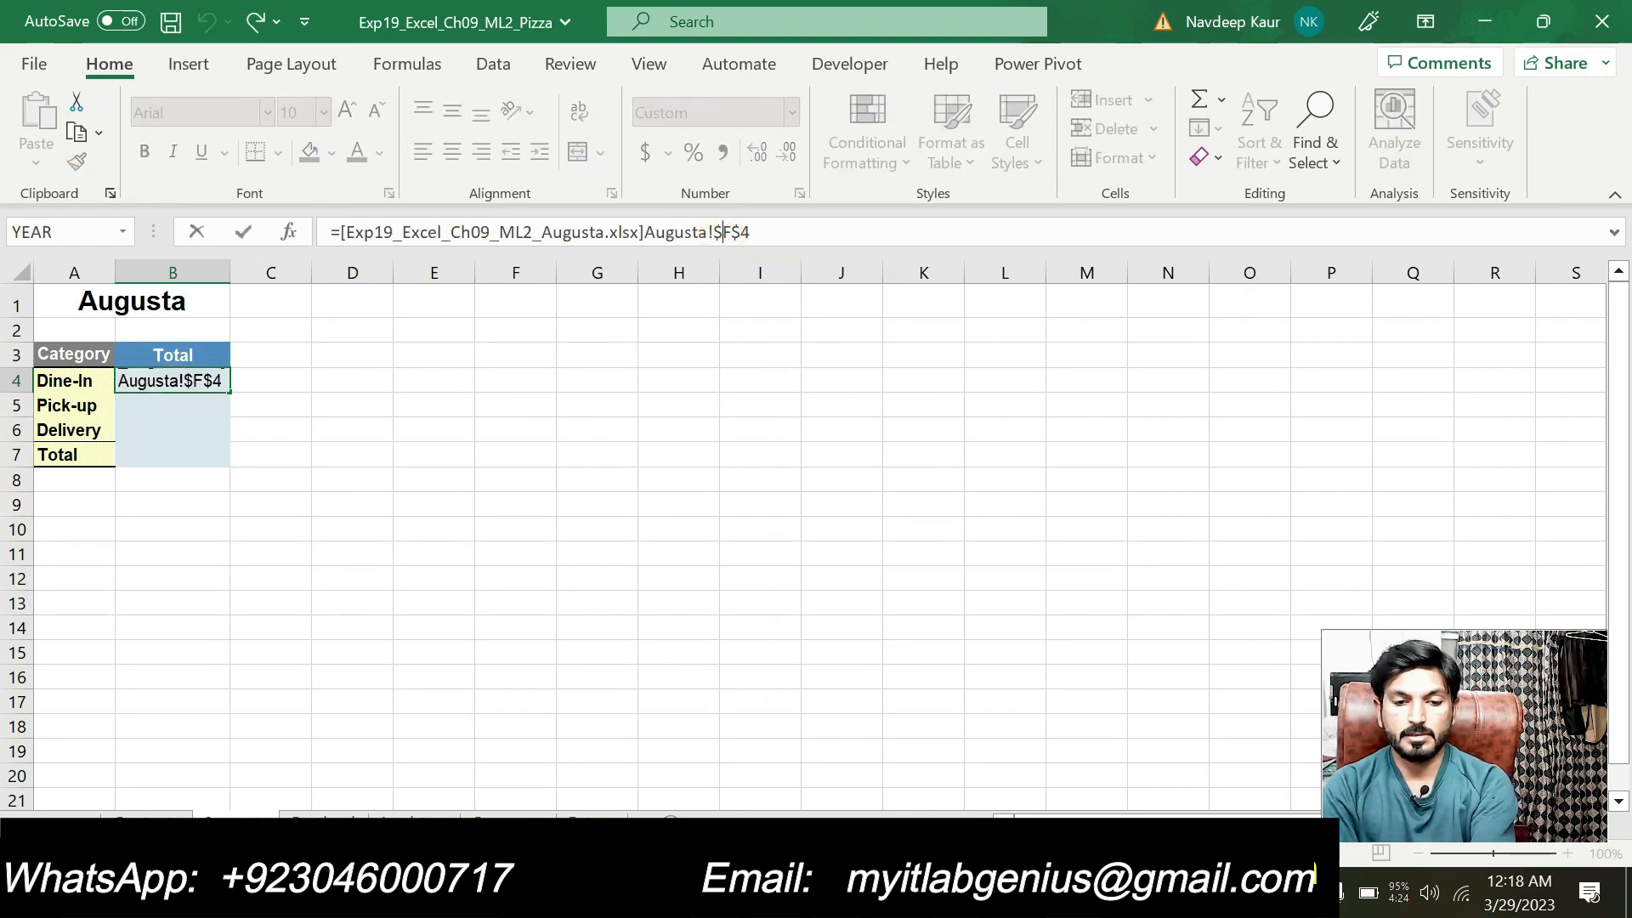
pyautogui.press('BackSpace')
pyautogui.press('BackSpace')
pyautogui.press('Return')
pyautogui.click(178, 384)
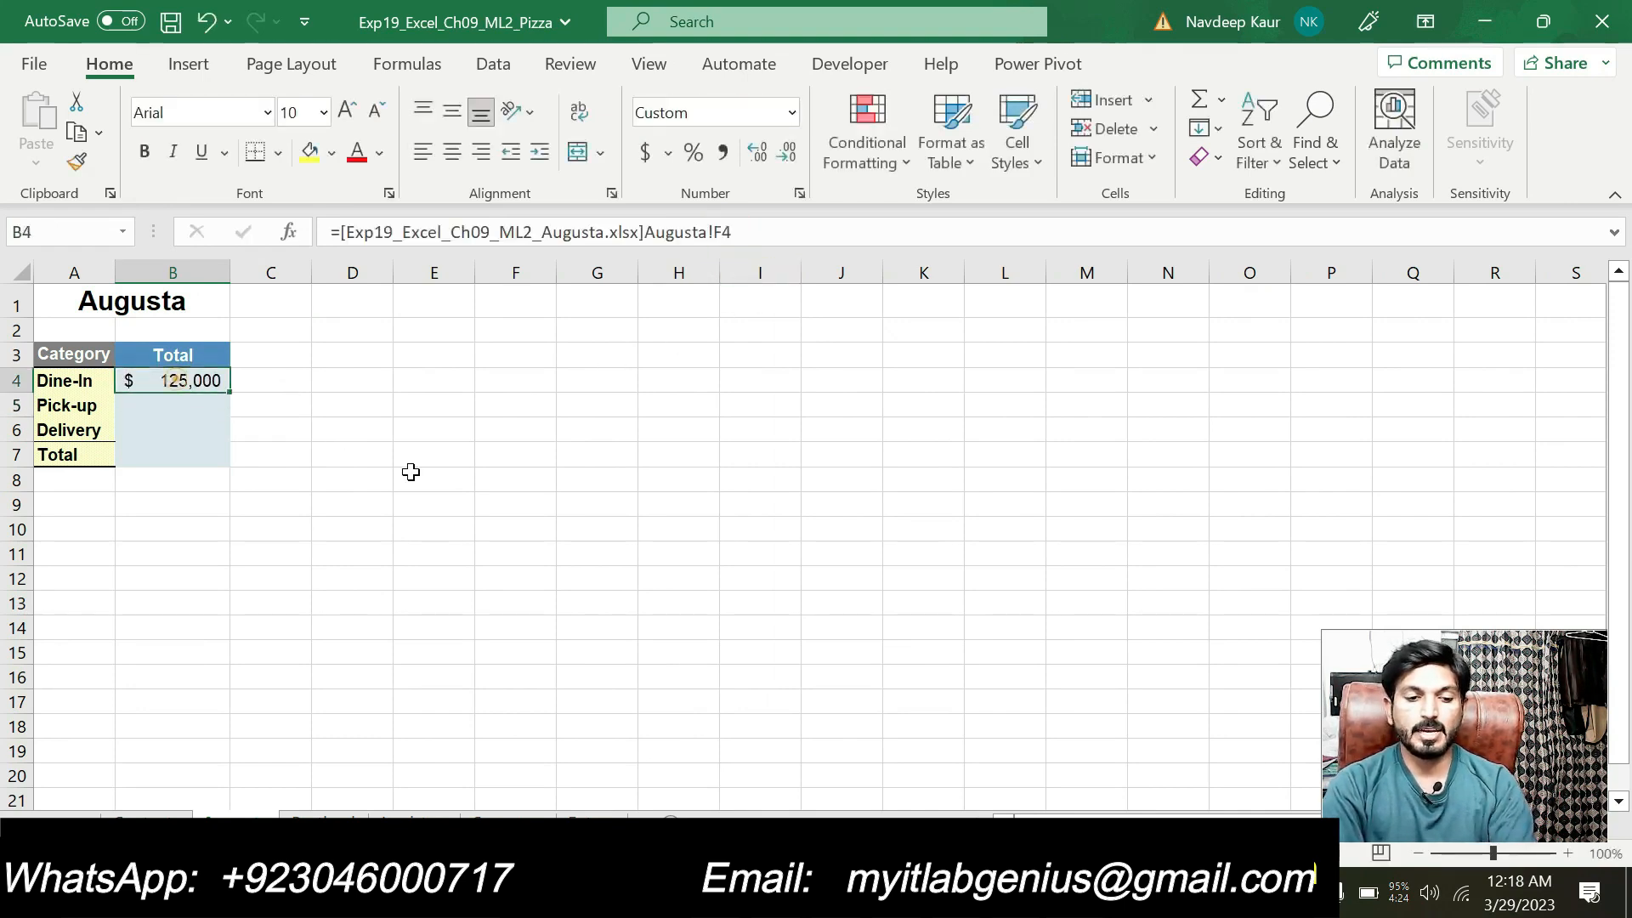
# Step: Switch to the Word instructions, remove the highlight from the step 2 instruction, and highlight the step 3 AutoFill instruction in turquoise
pyautogui.hotkey('alt', 'Tab')
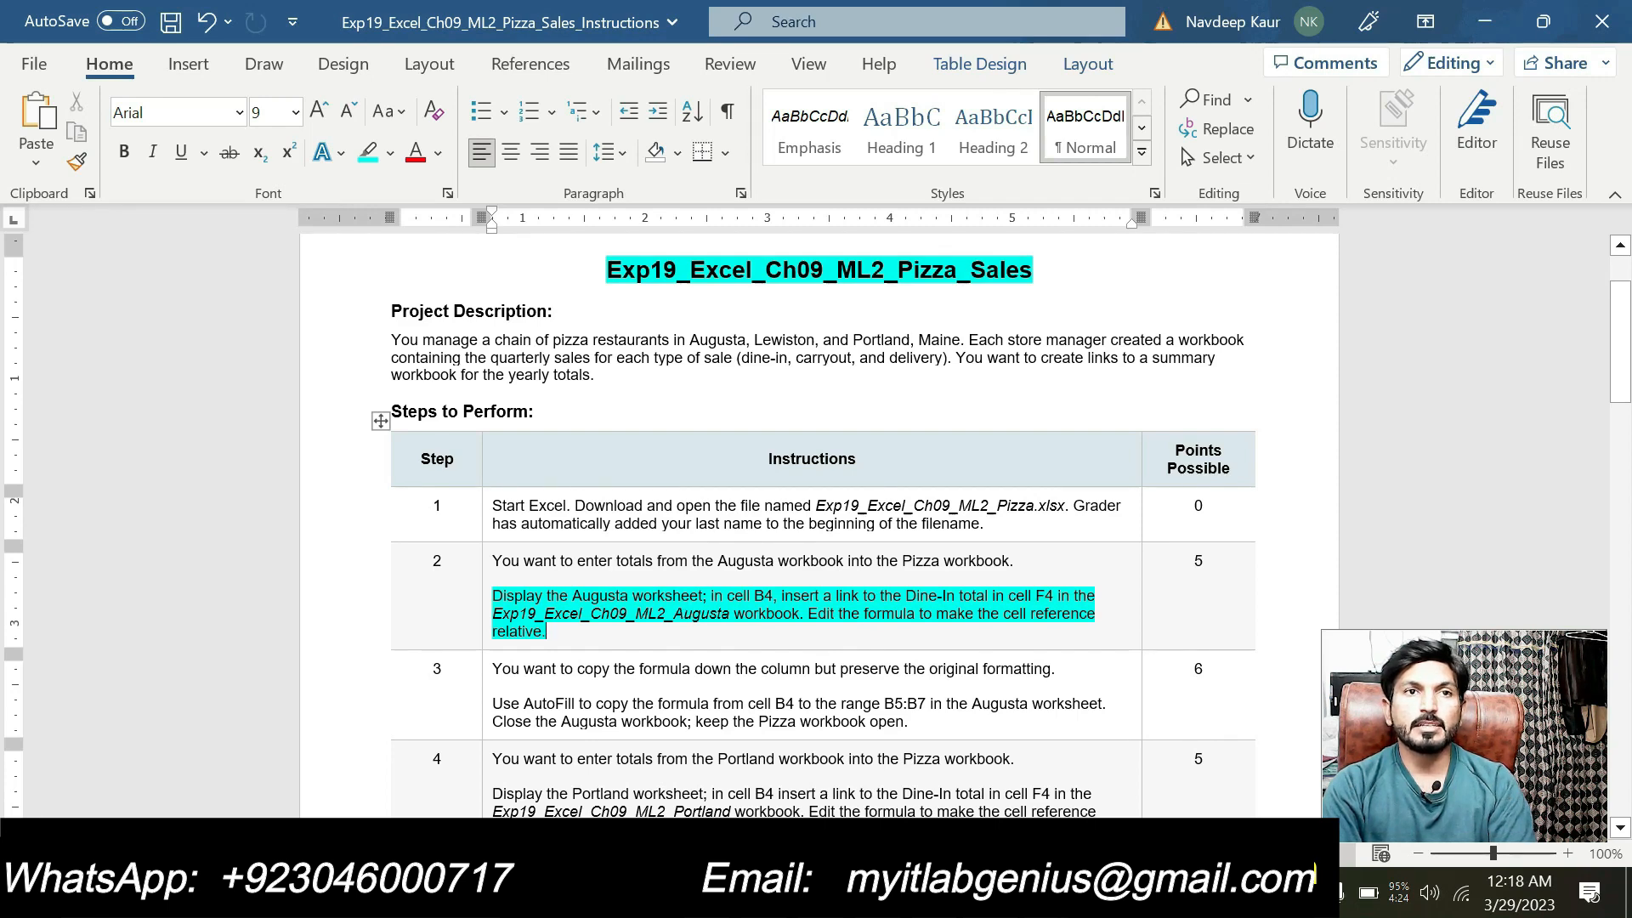
pyautogui.moveTo(755, 597); pyautogui.dragTo(765, 597)
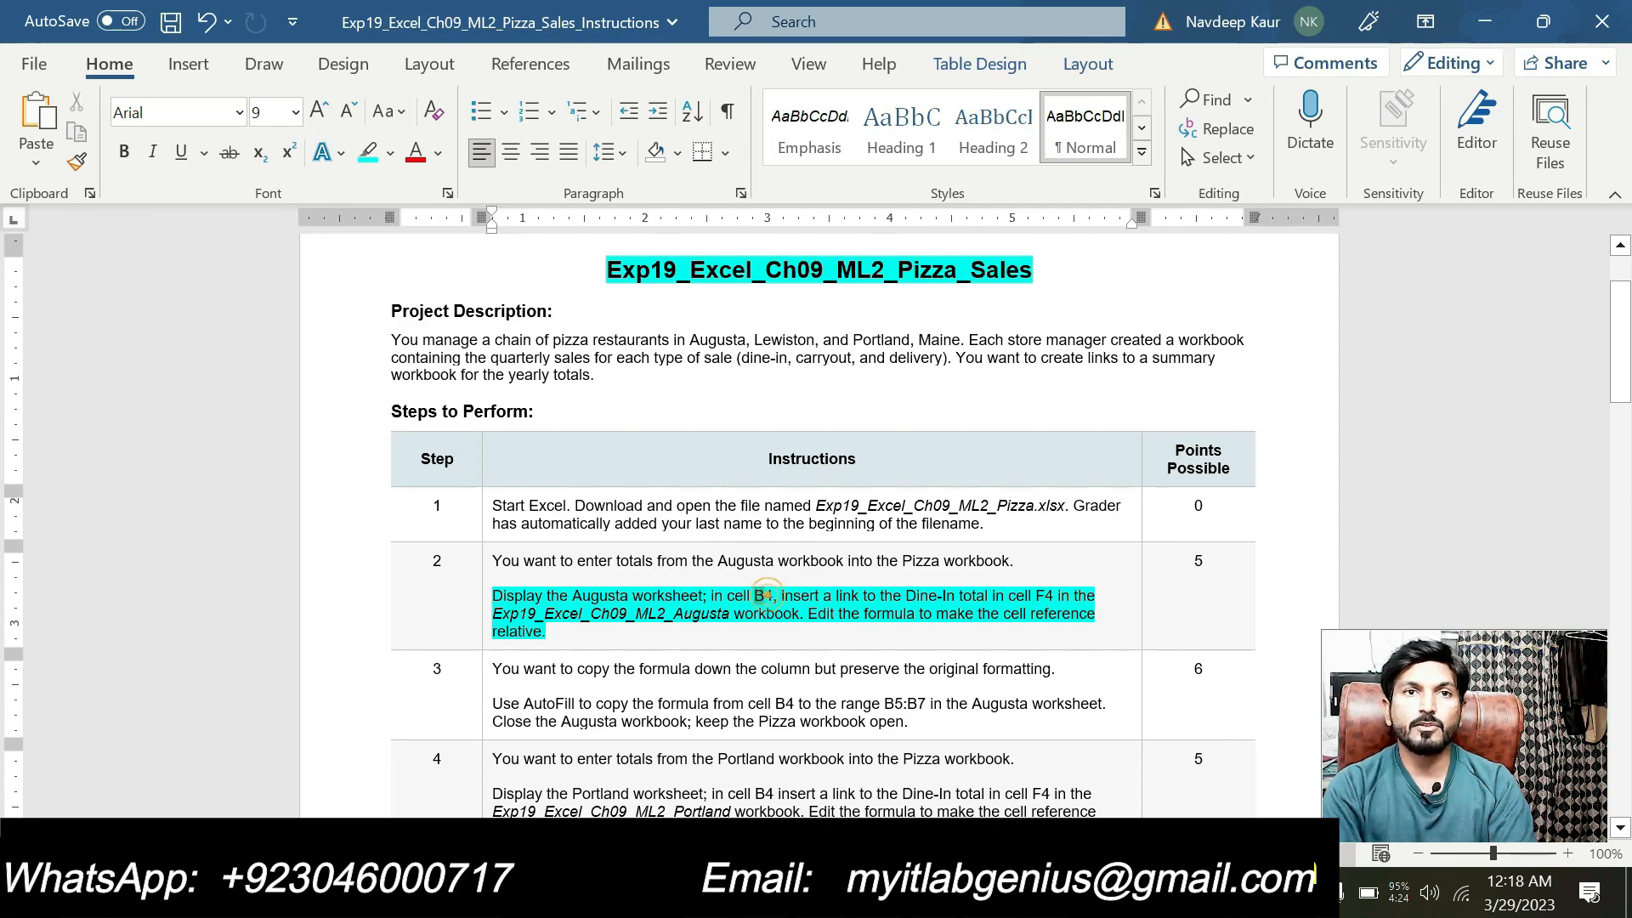
pyautogui.tripleClick(535, 631)
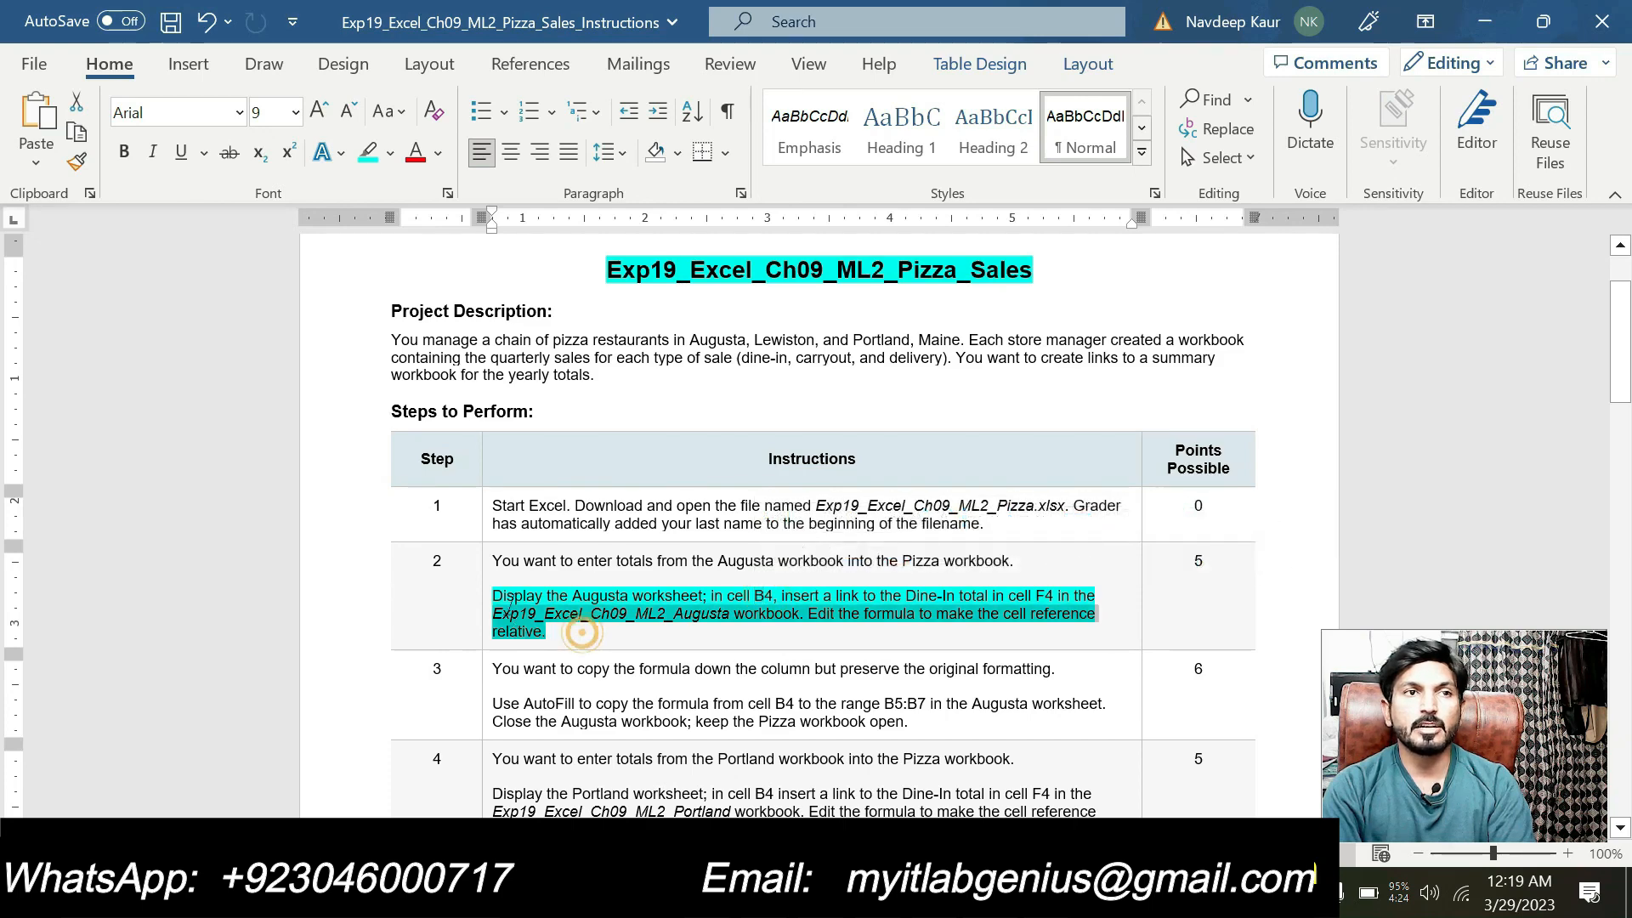
pyautogui.click(602, 554)
pyautogui.scroll(-3, 602, 555)
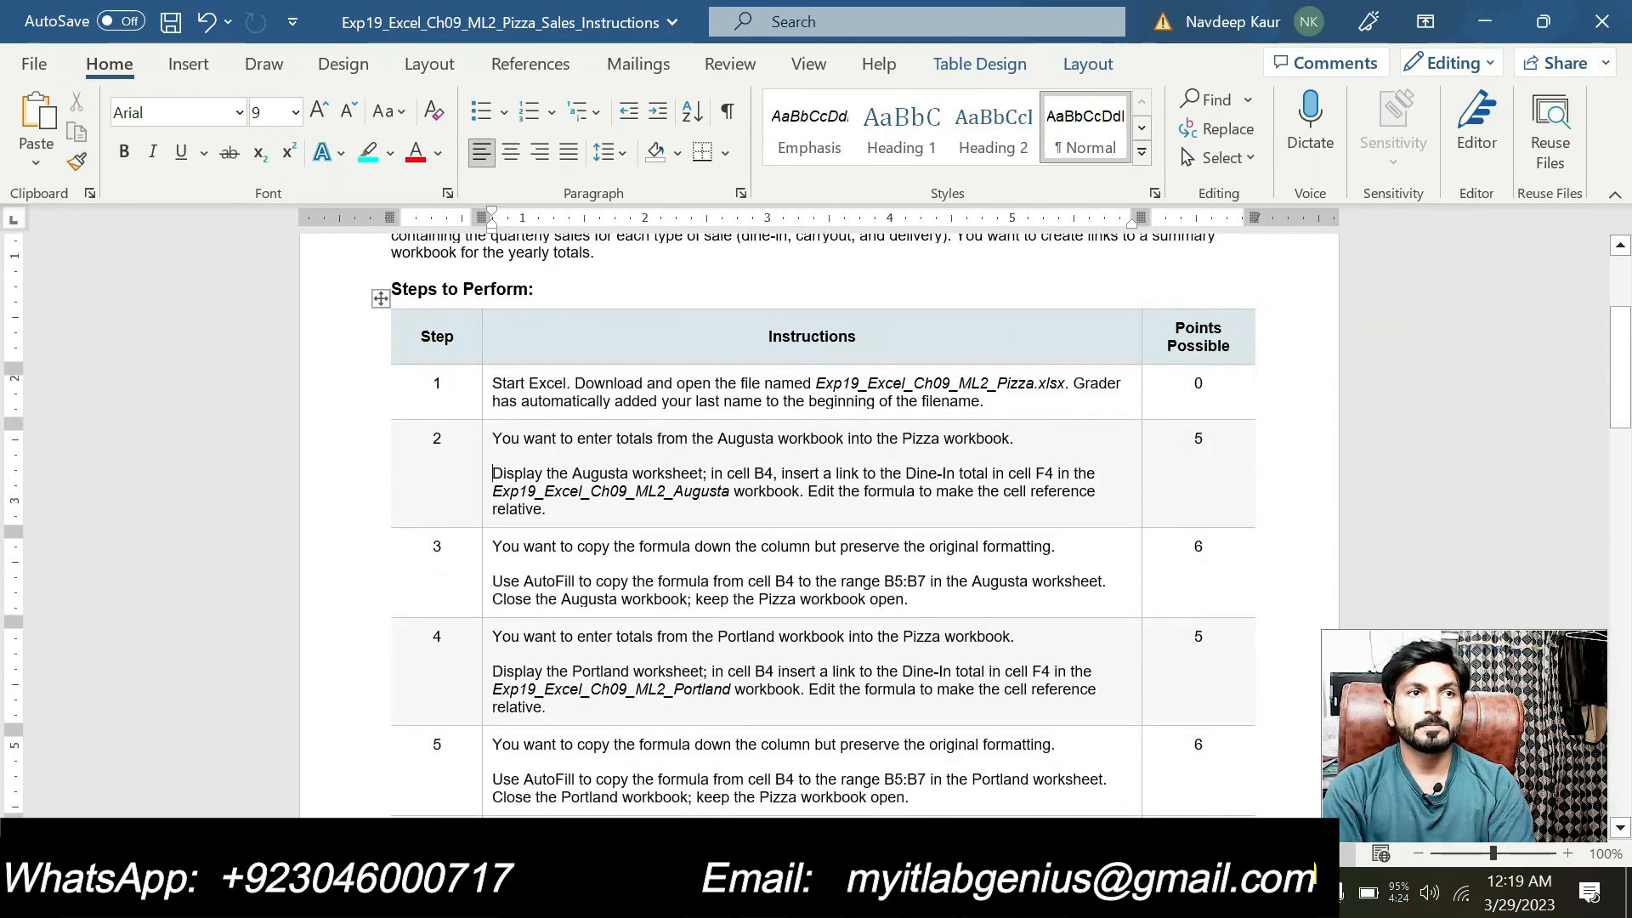
pyautogui.moveTo(494, 581); pyautogui.dragTo(908, 599)
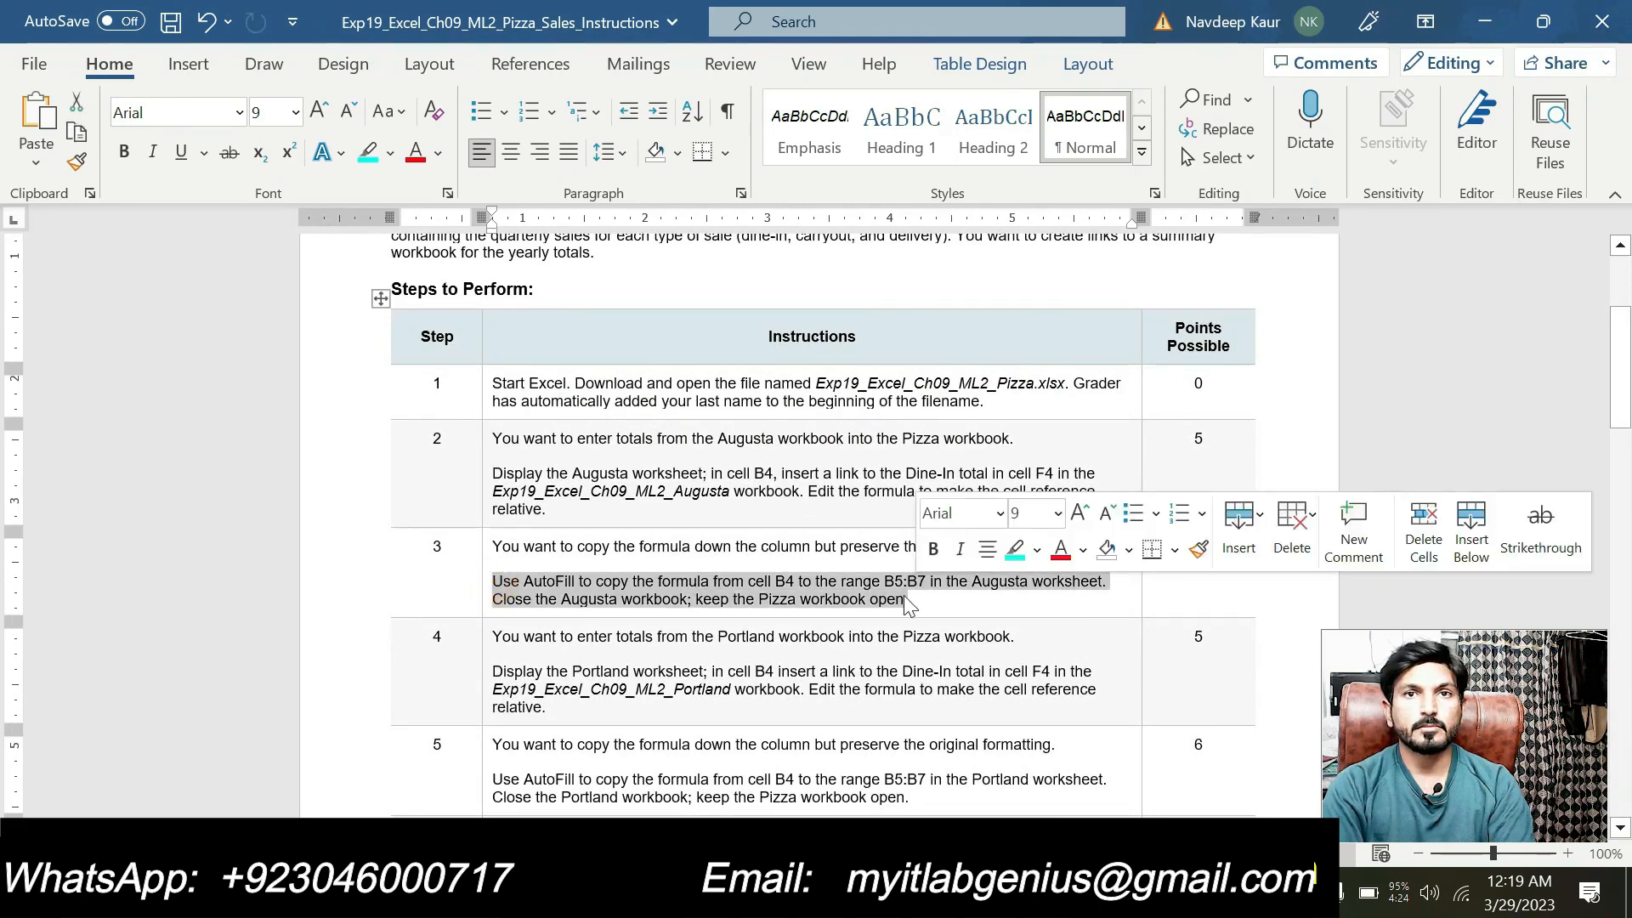
pyautogui.click(1016, 548)
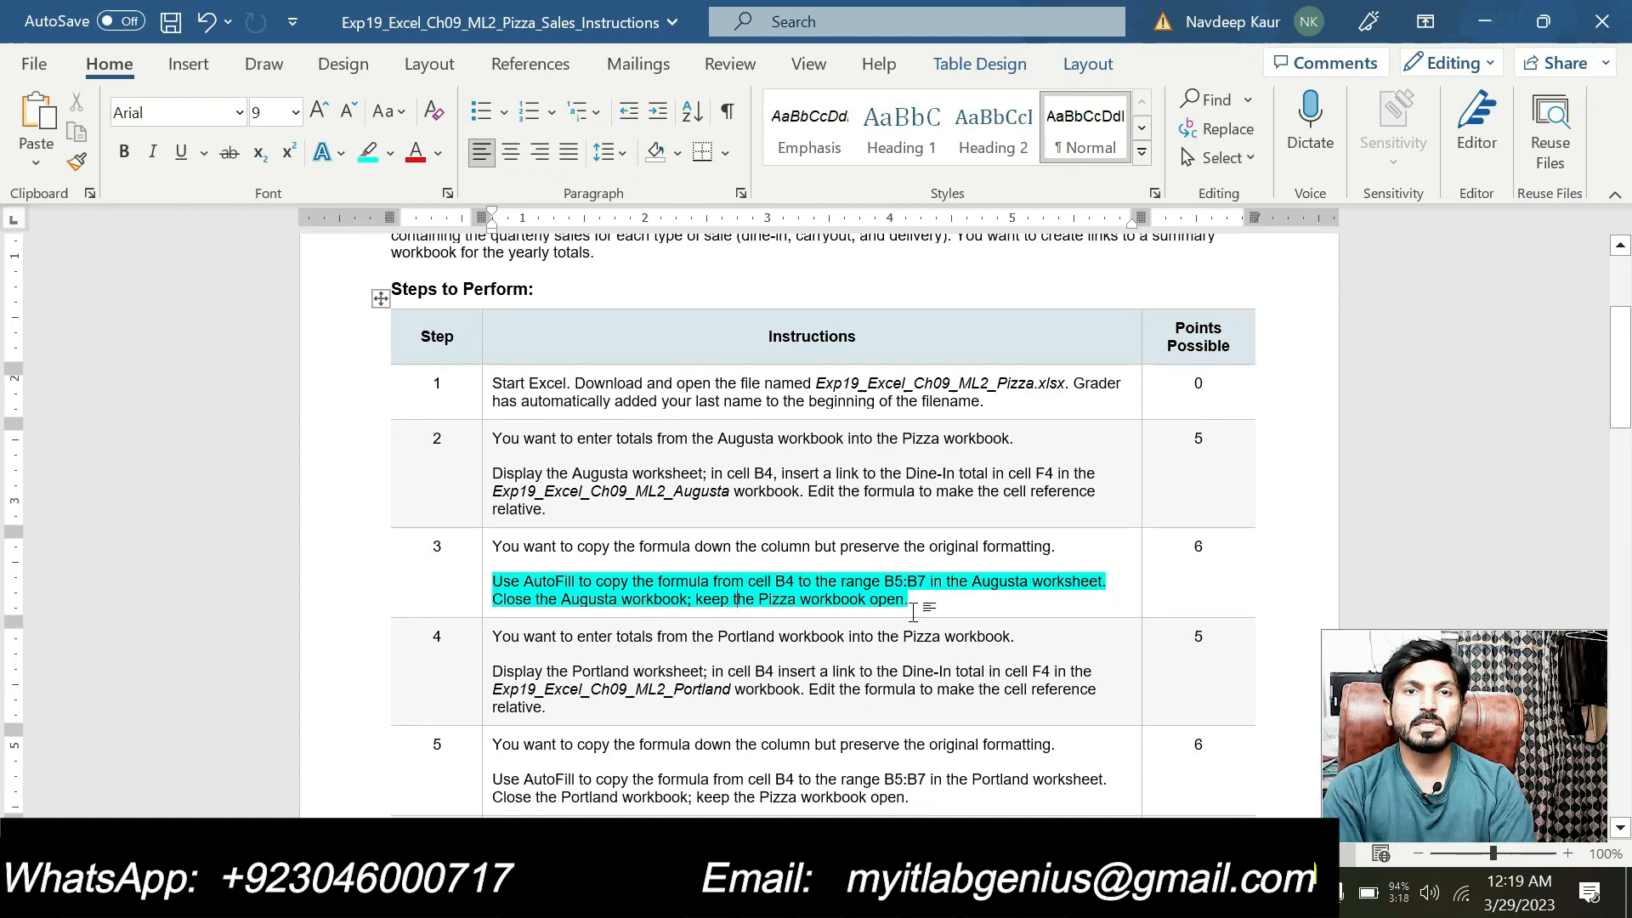
# Step: Switch to the Pizza workbook and use AutoFill to copy the formula from B4 to B5:B7 in the Augusta worksheet
pyautogui.moveTo(1045, 899)
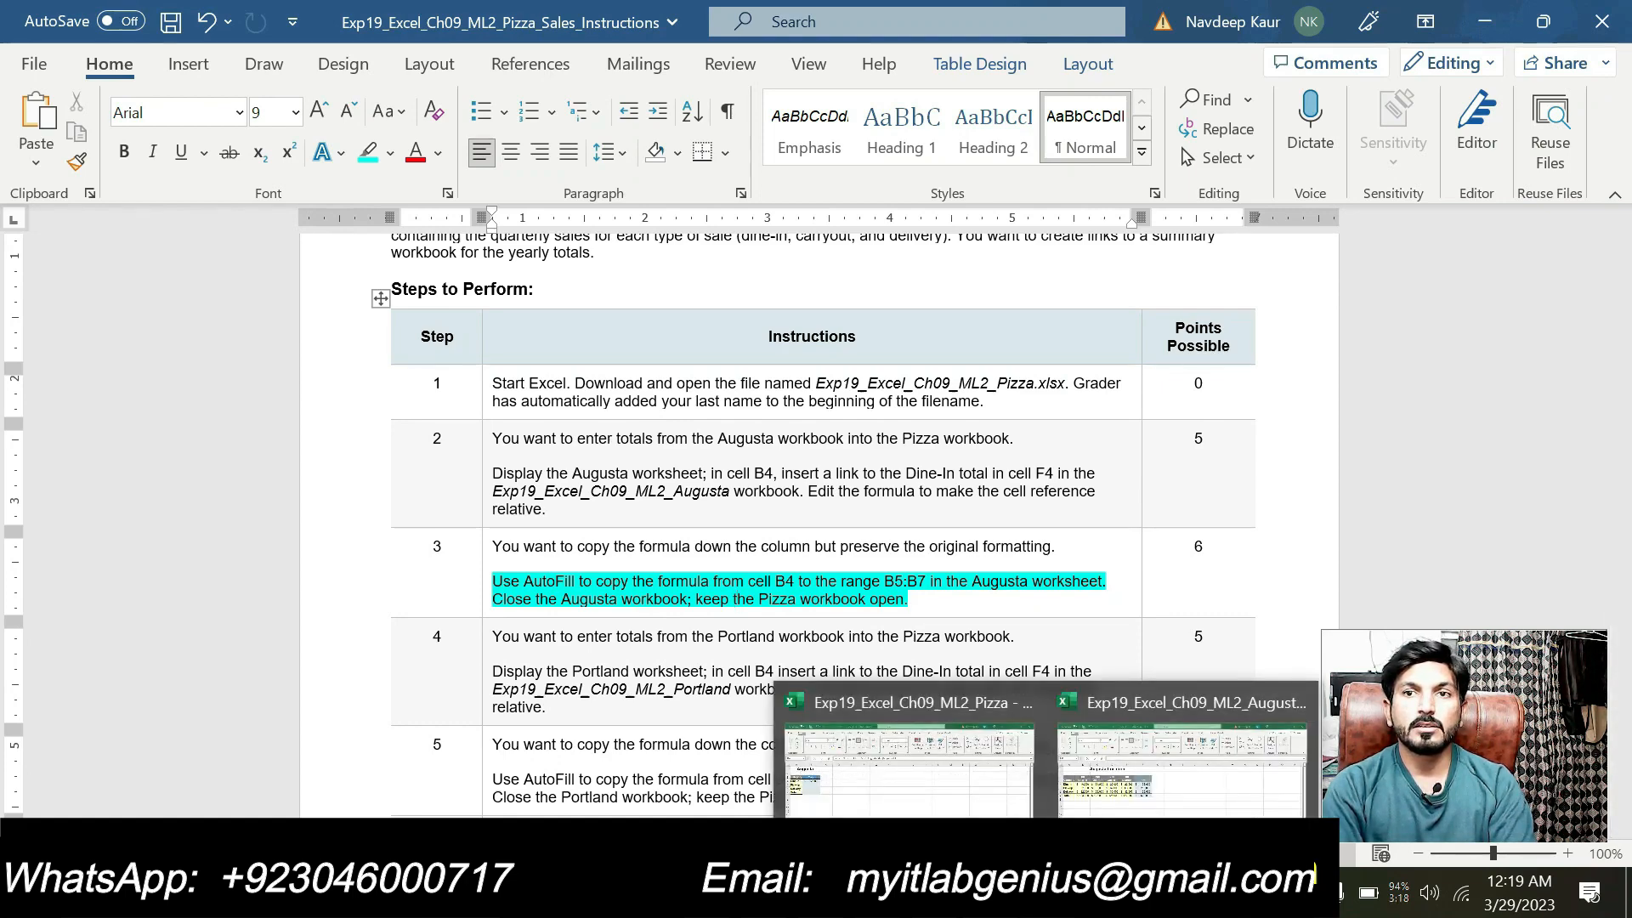
pyautogui.click(816, 743)
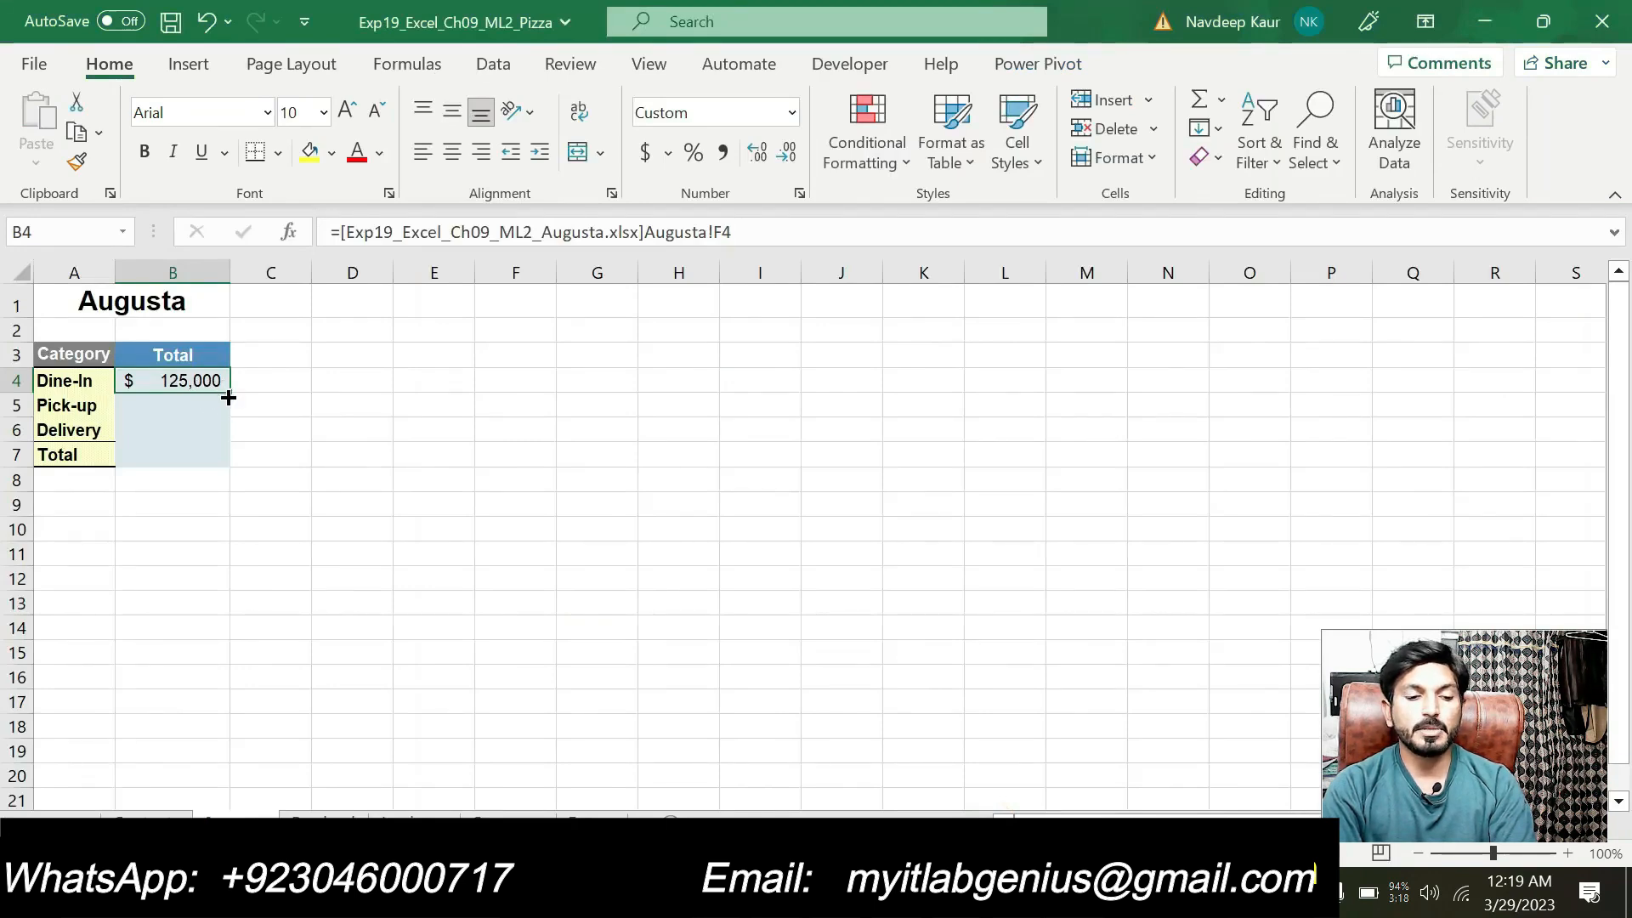
pyautogui.moveTo(227, 397); pyautogui.dragTo(236, 465)
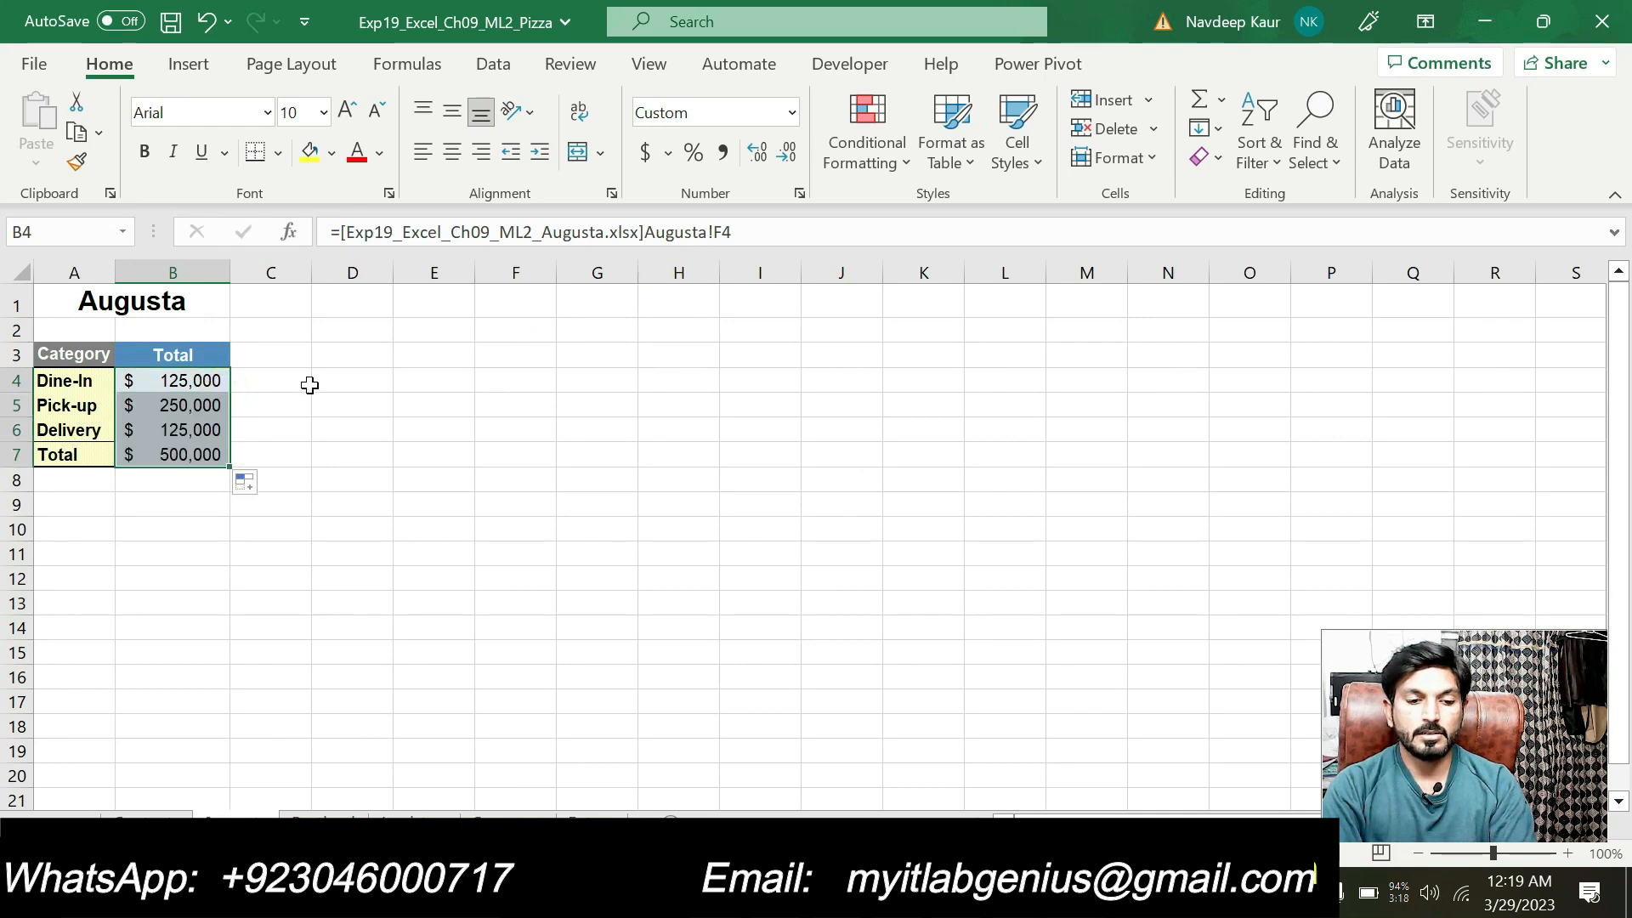
# Step: Check the copied formulas in B5:B7 and compare the Pick-up link with cell F5 in the Augusta workbook
pyautogui.click(208, 406)
pyautogui.click(182, 430)
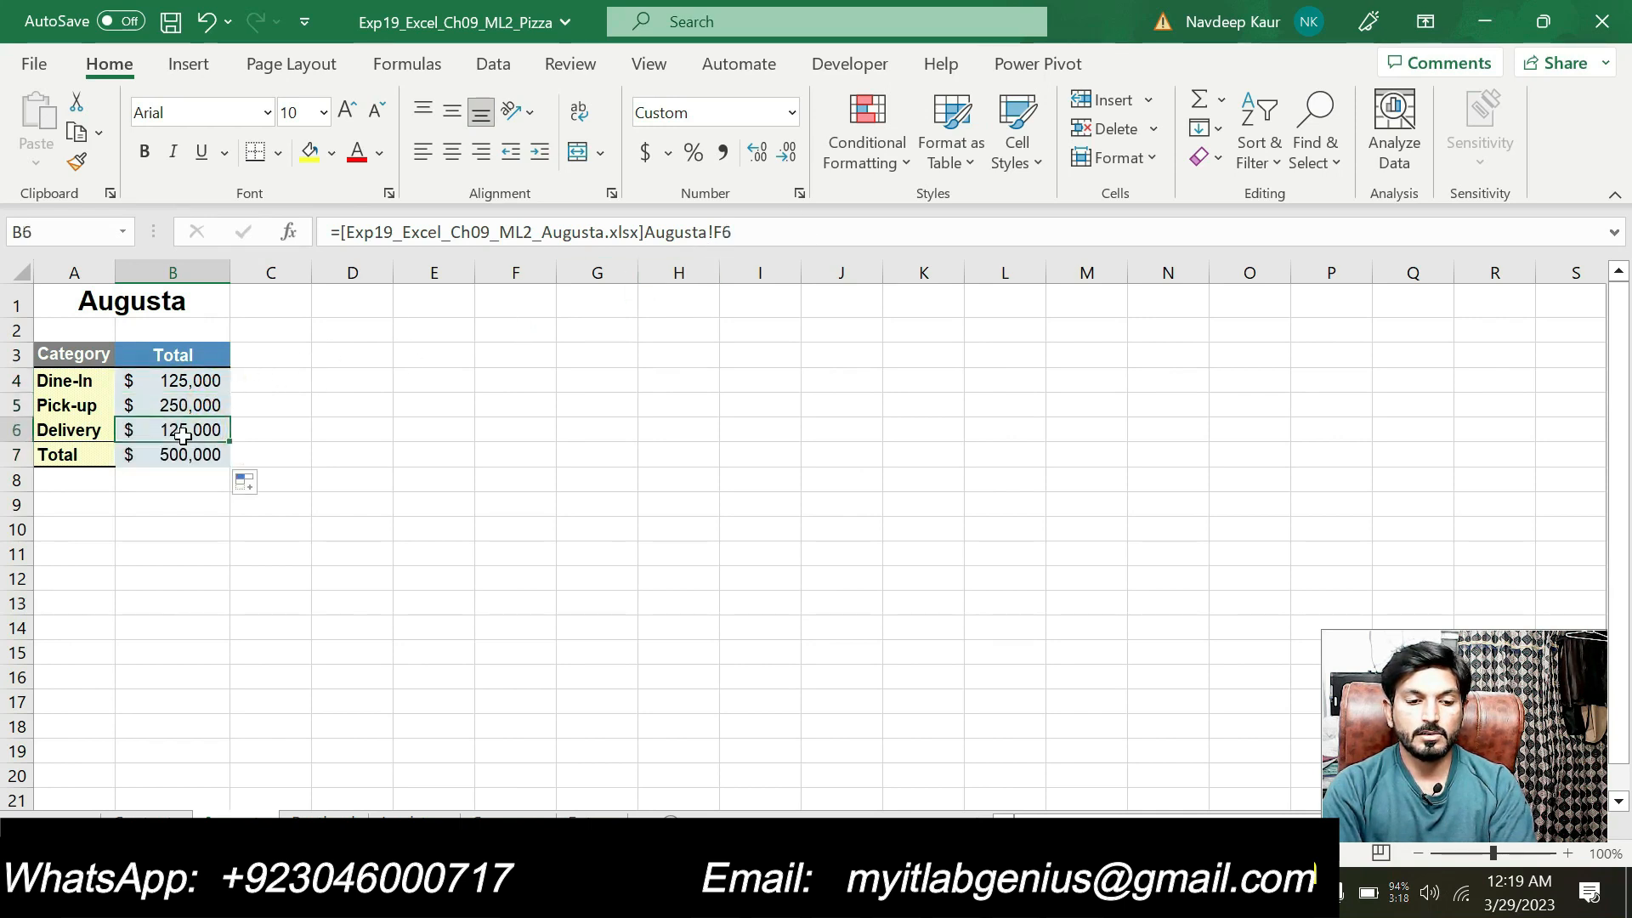
pyautogui.click(197, 456)
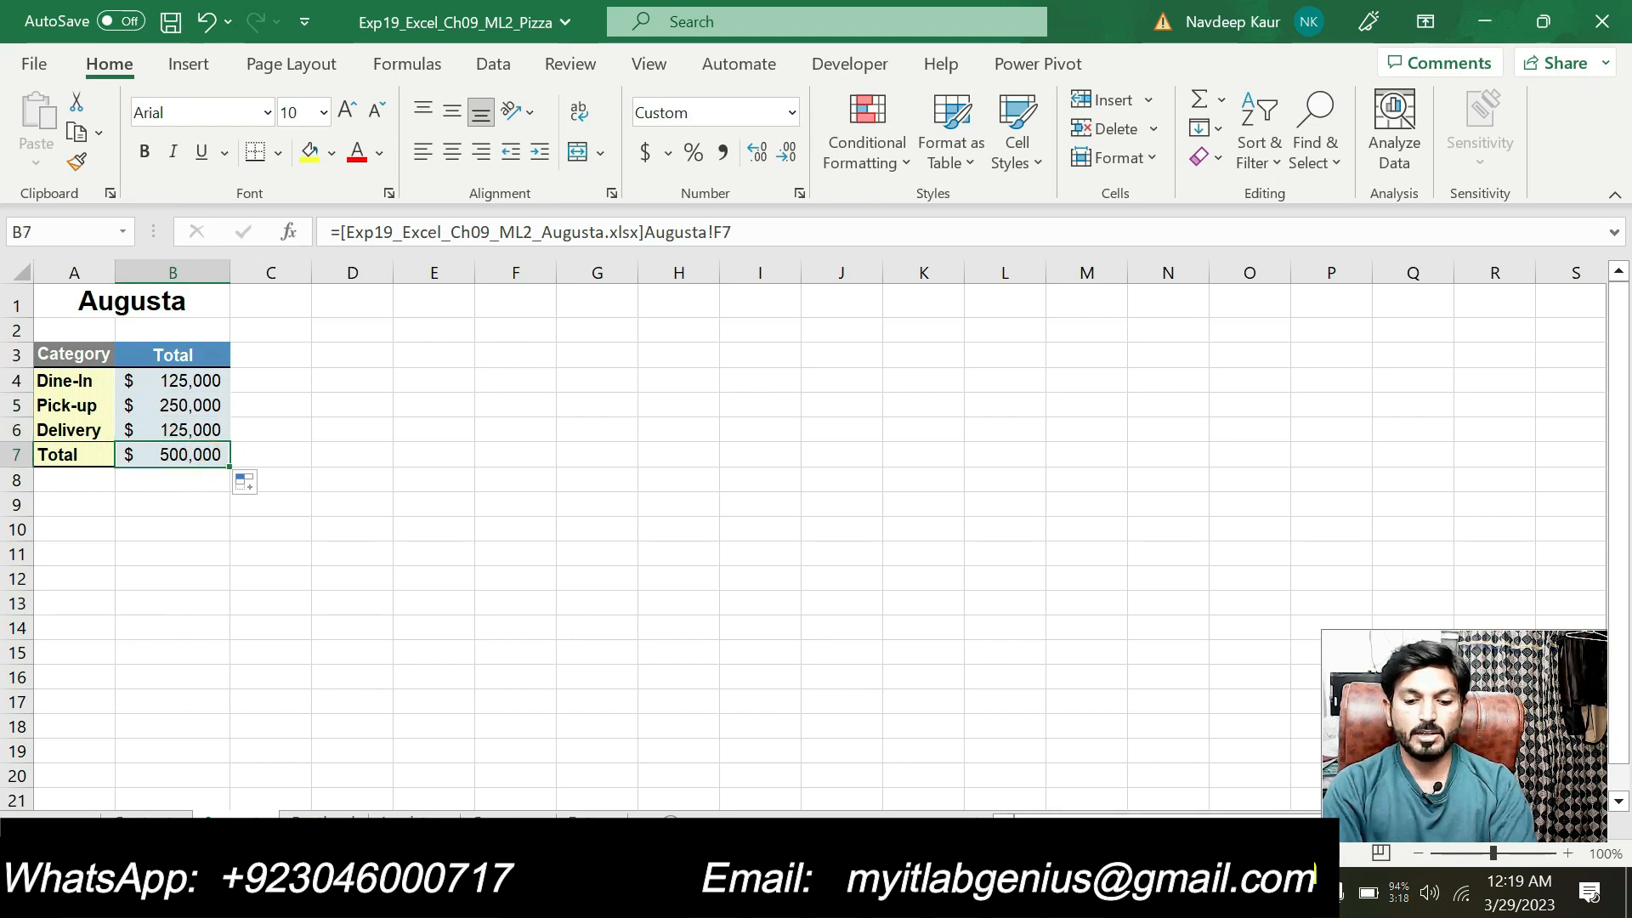
pyautogui.moveTo(1071, 896)
pyautogui.click(1134, 793)
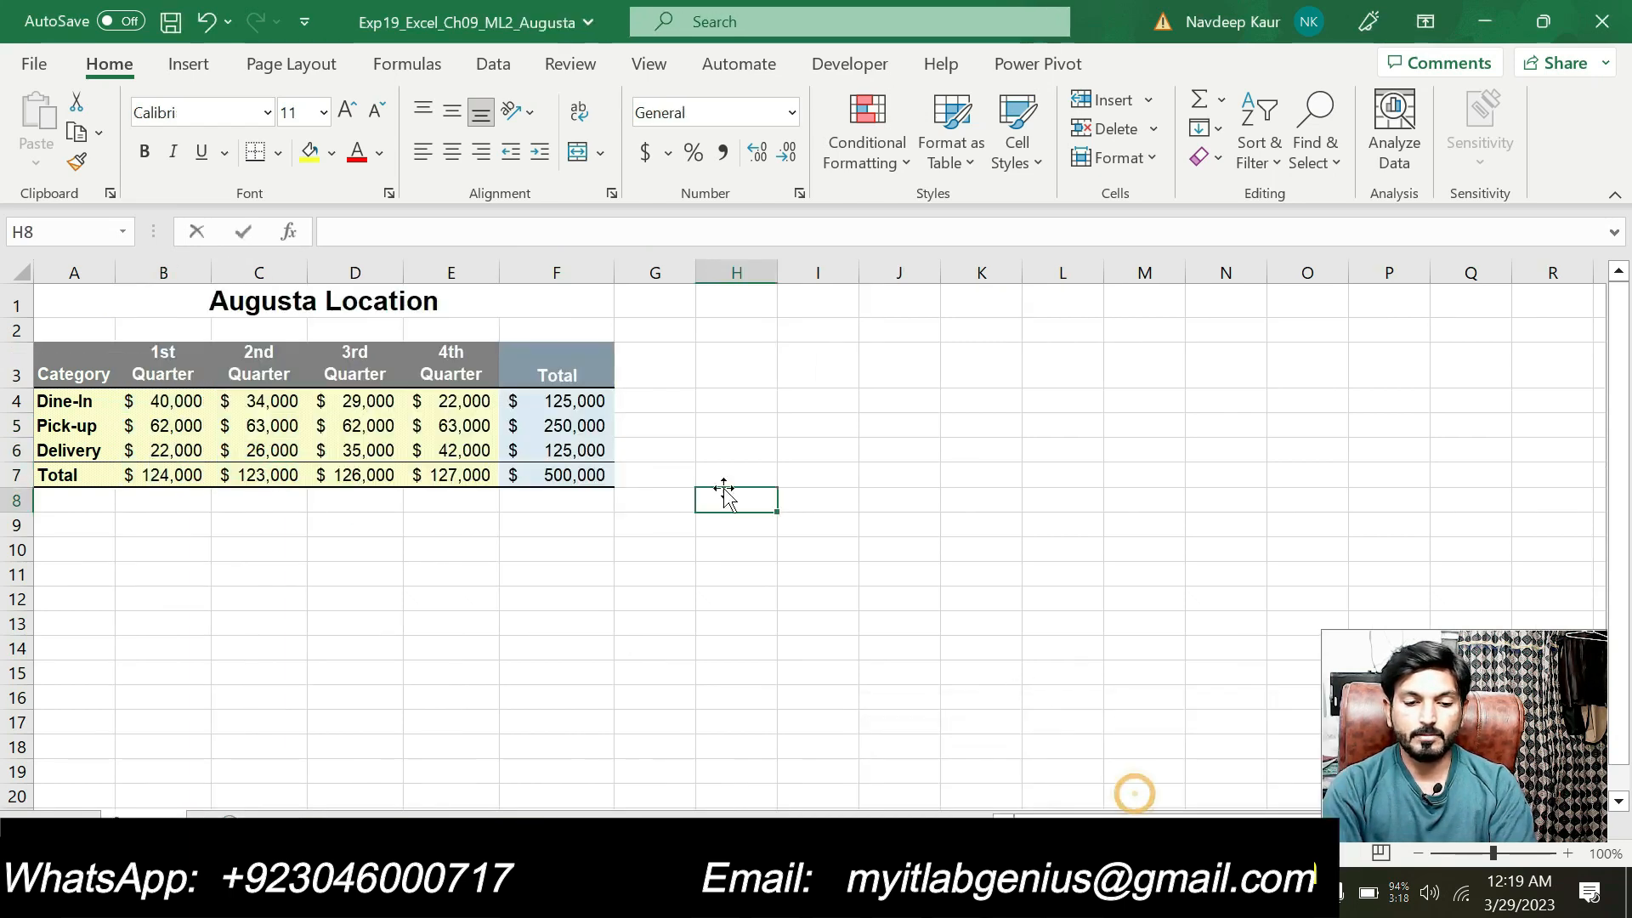
pyautogui.click(552, 425)
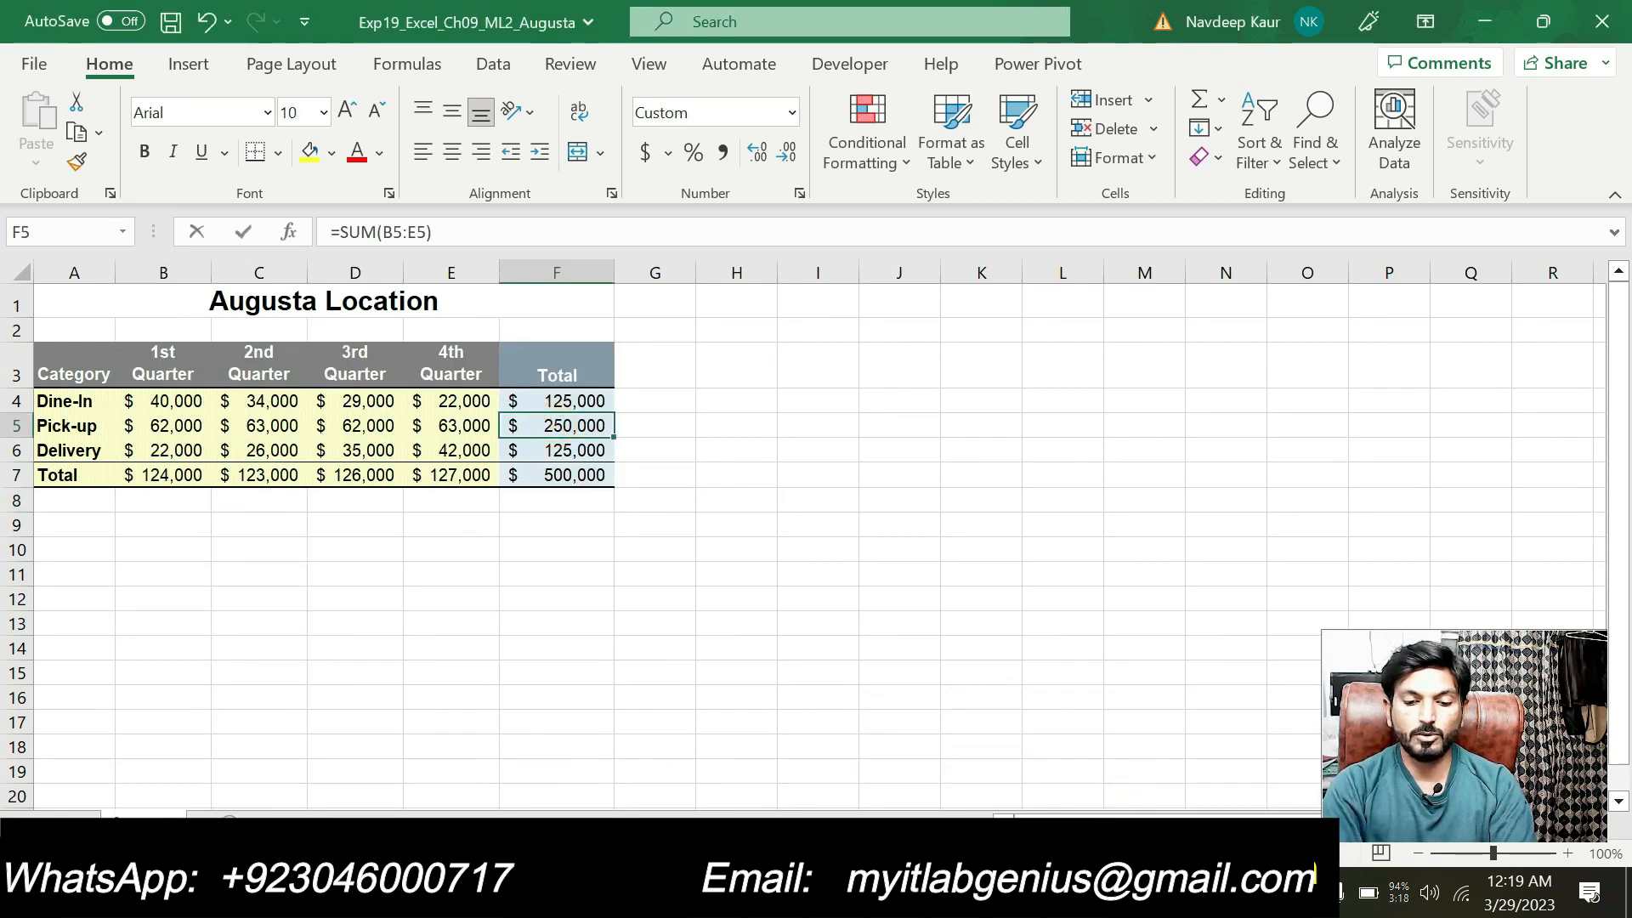
pyautogui.moveTo(1071, 897)
pyautogui.click(929, 794)
pyautogui.click(182, 405)
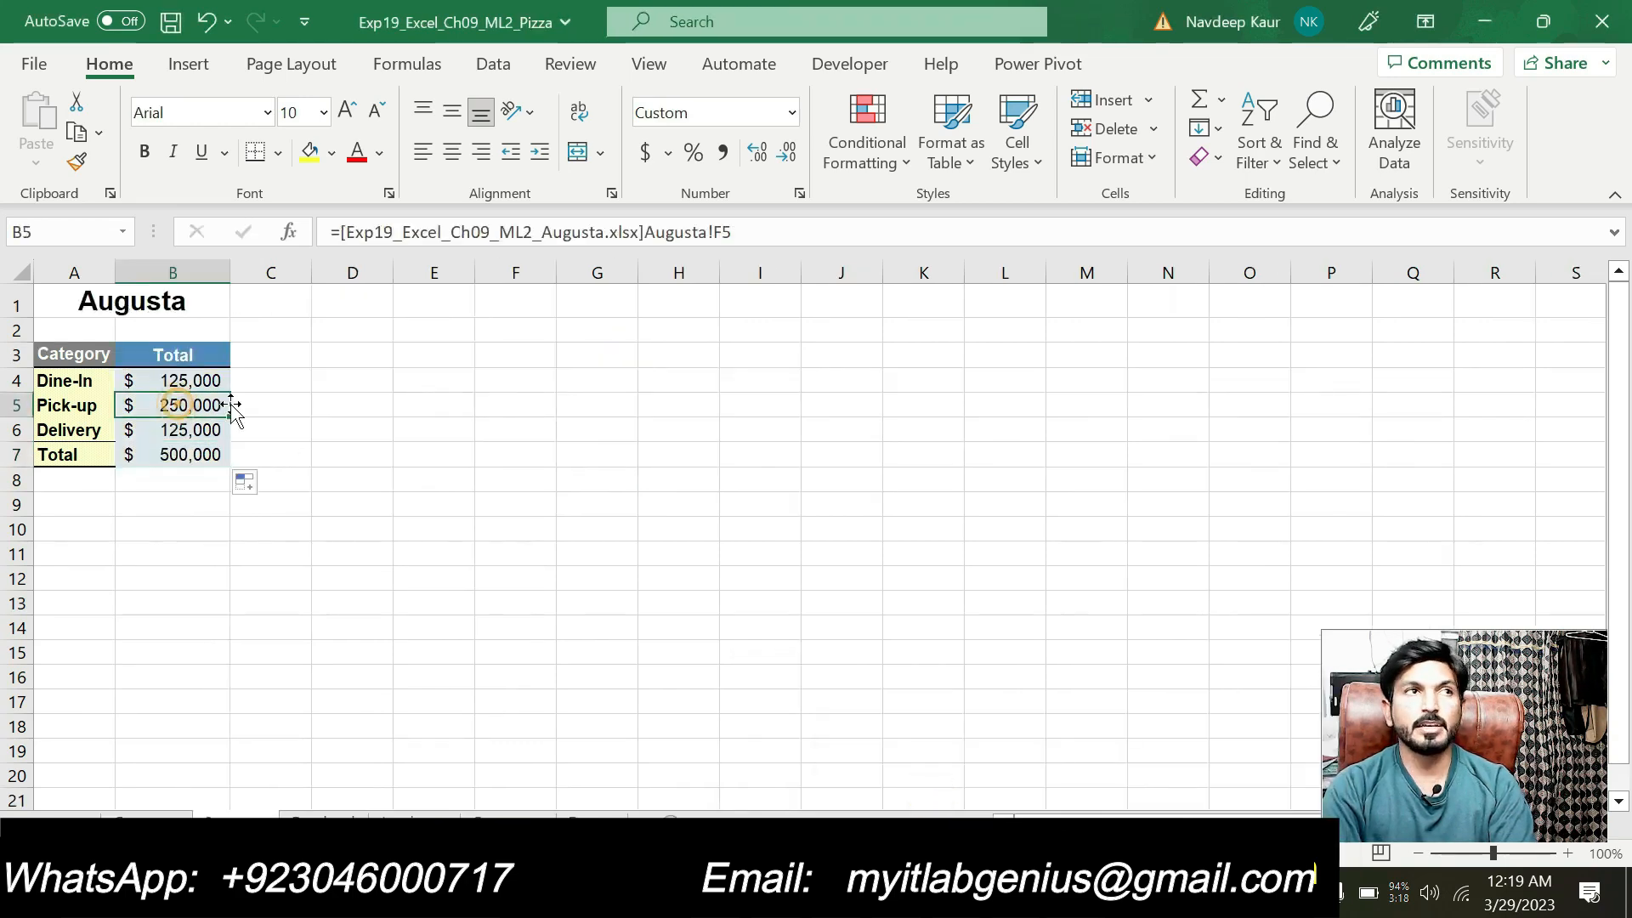
# Step: Compare the Delivery and Total cells F6 and F7 in the Augusta workbook with the links in B6 and B7 of the Pizza workbook
pyautogui.click(1071, 896)
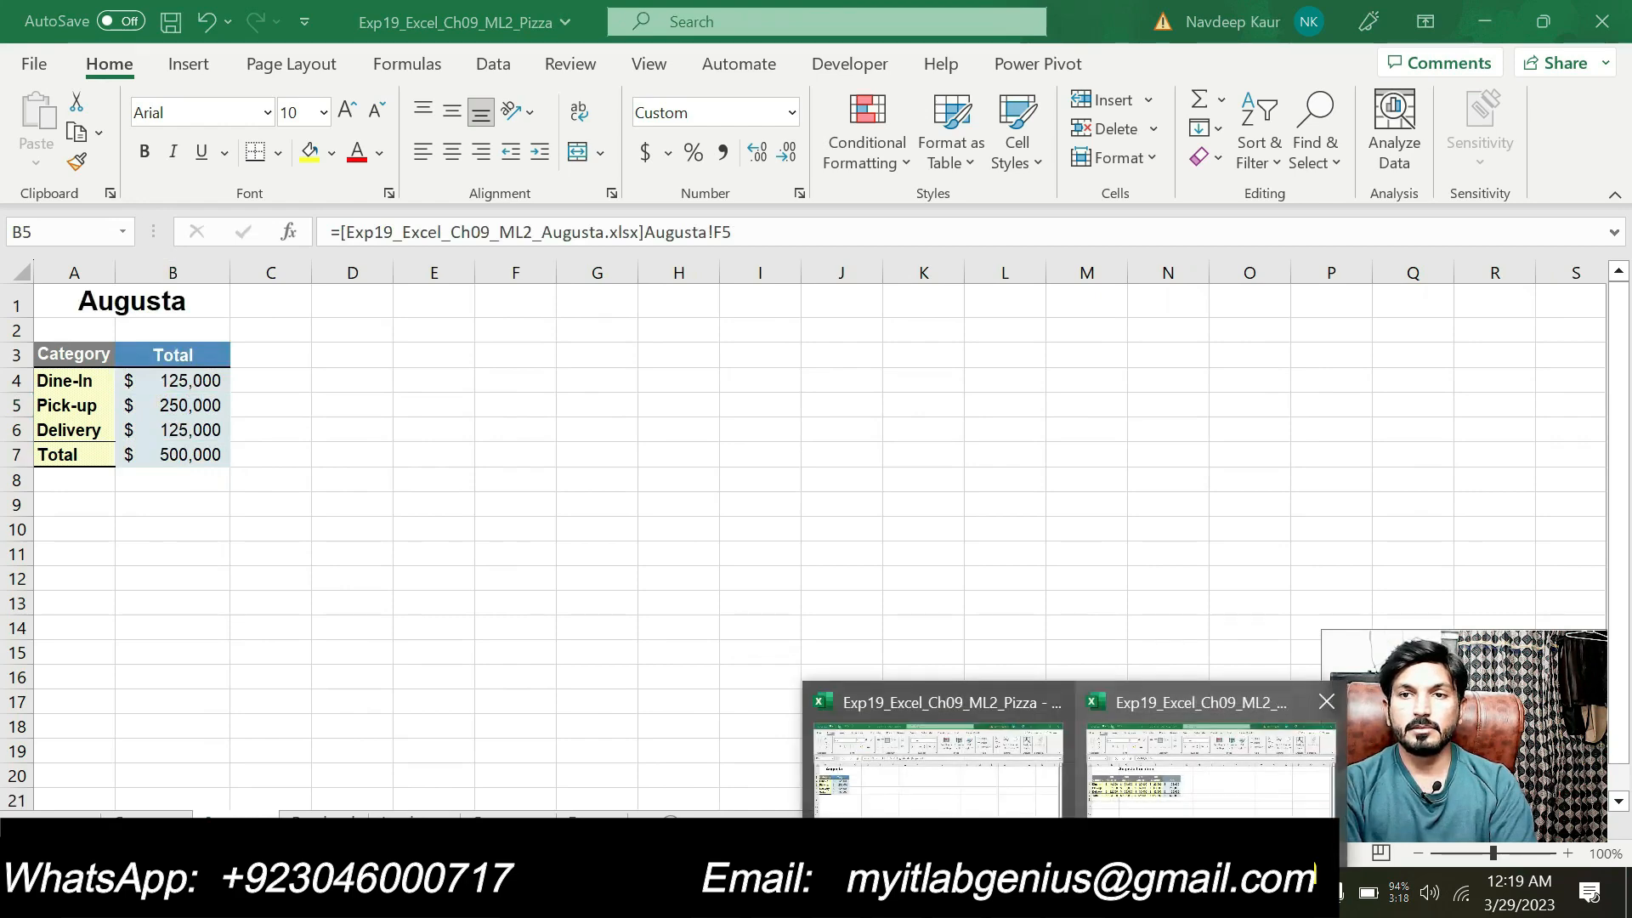
pyautogui.click(1086, 789)
pyautogui.click(566, 452)
pyautogui.click(567, 466)
pyautogui.click(1070, 897)
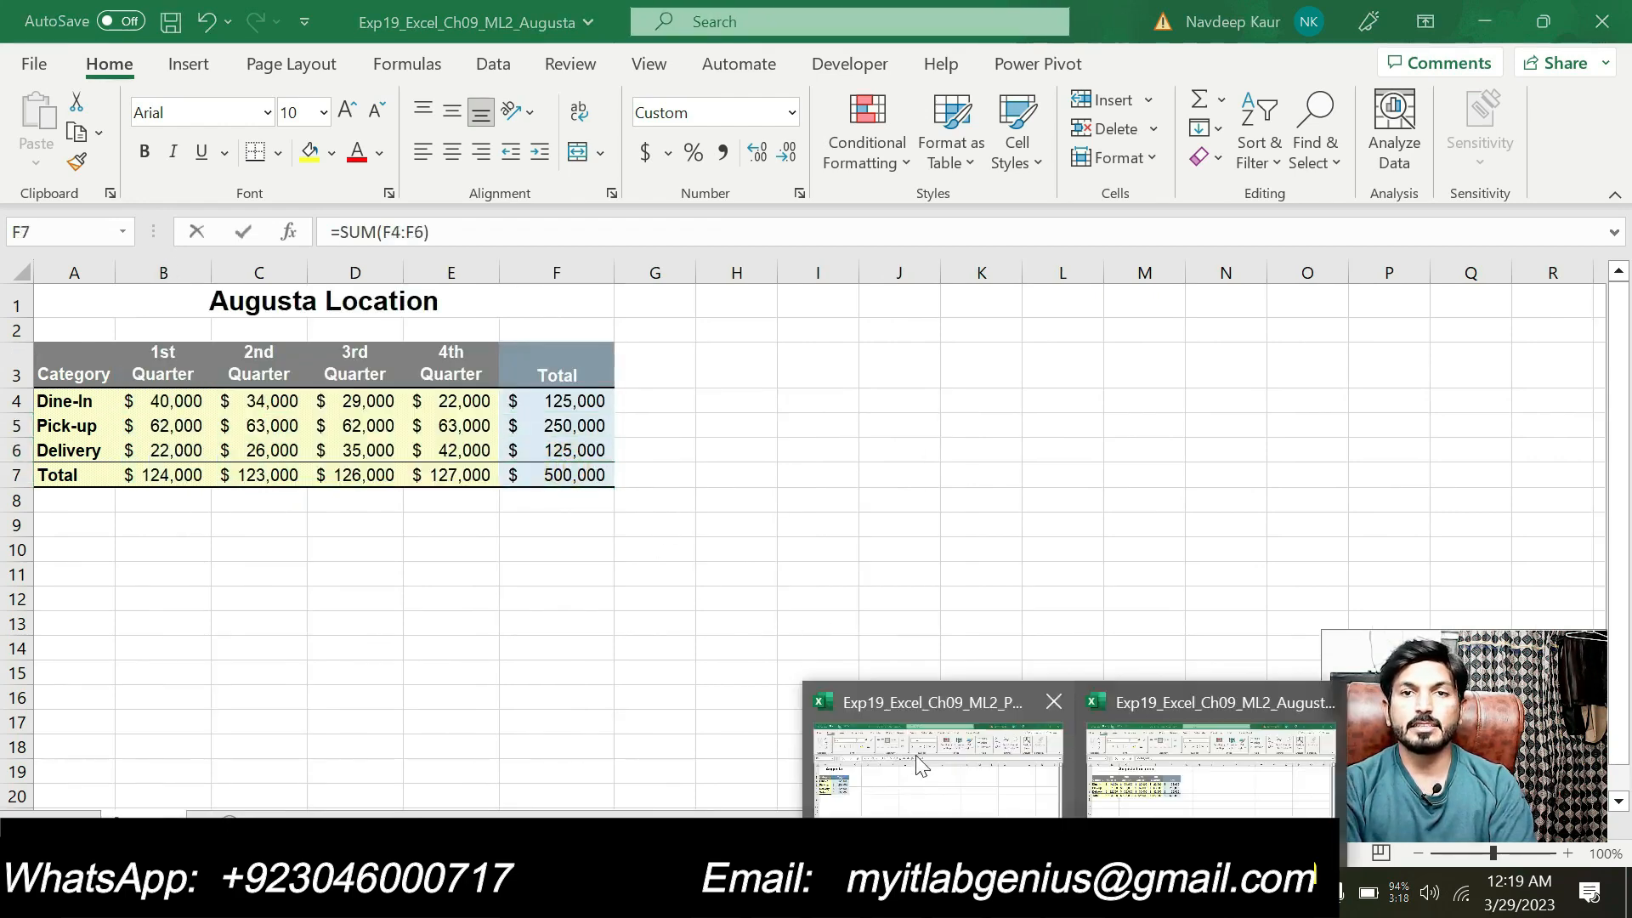
pyautogui.click(893, 737)
pyautogui.click(191, 429)
pyautogui.click(192, 451)
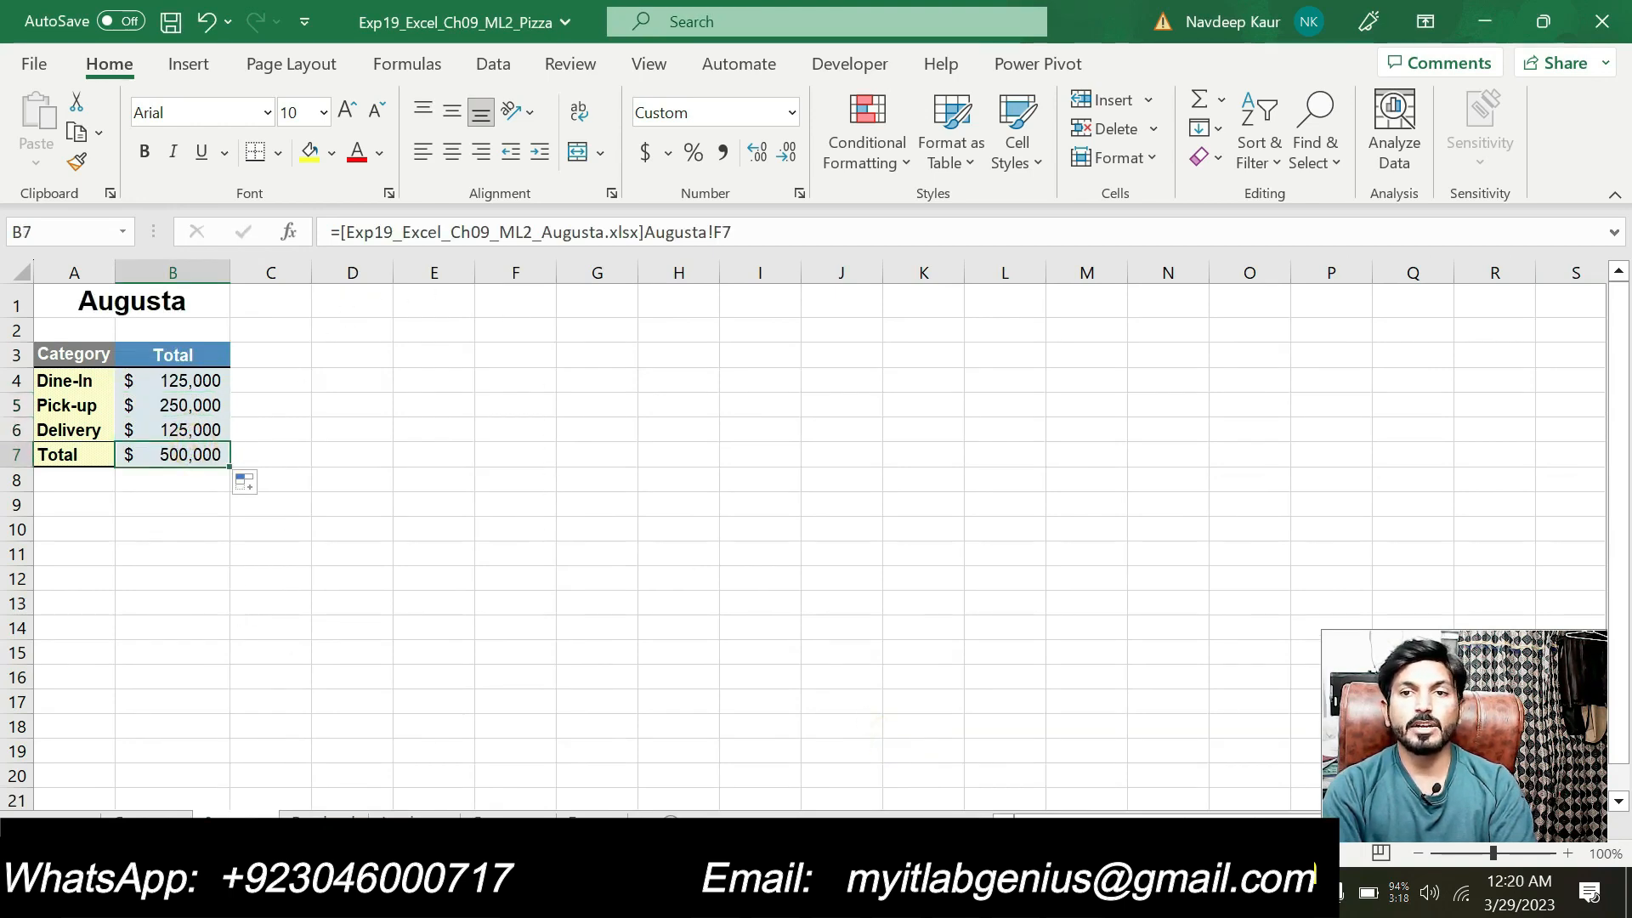
# Step: Close the Exp19_Excel_Ch09_ML2_Augusta workbook, keeping the Pizza workbook open
pyautogui.moveTo(1074, 899)
pyautogui.click(1190, 766)
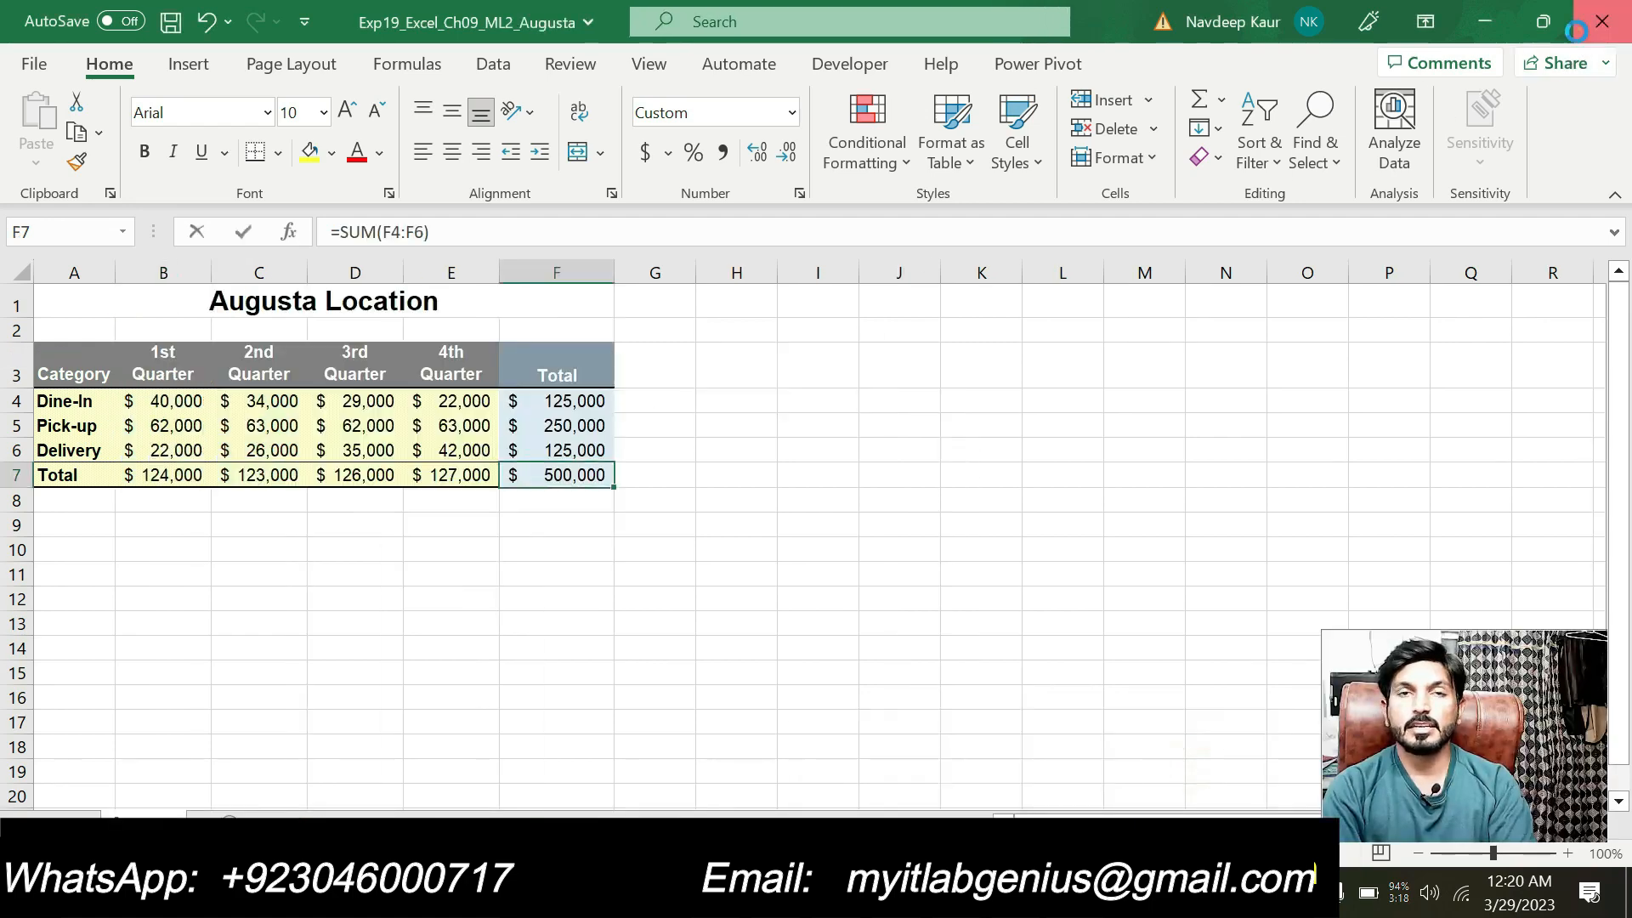
pyautogui.click(1575, 31)
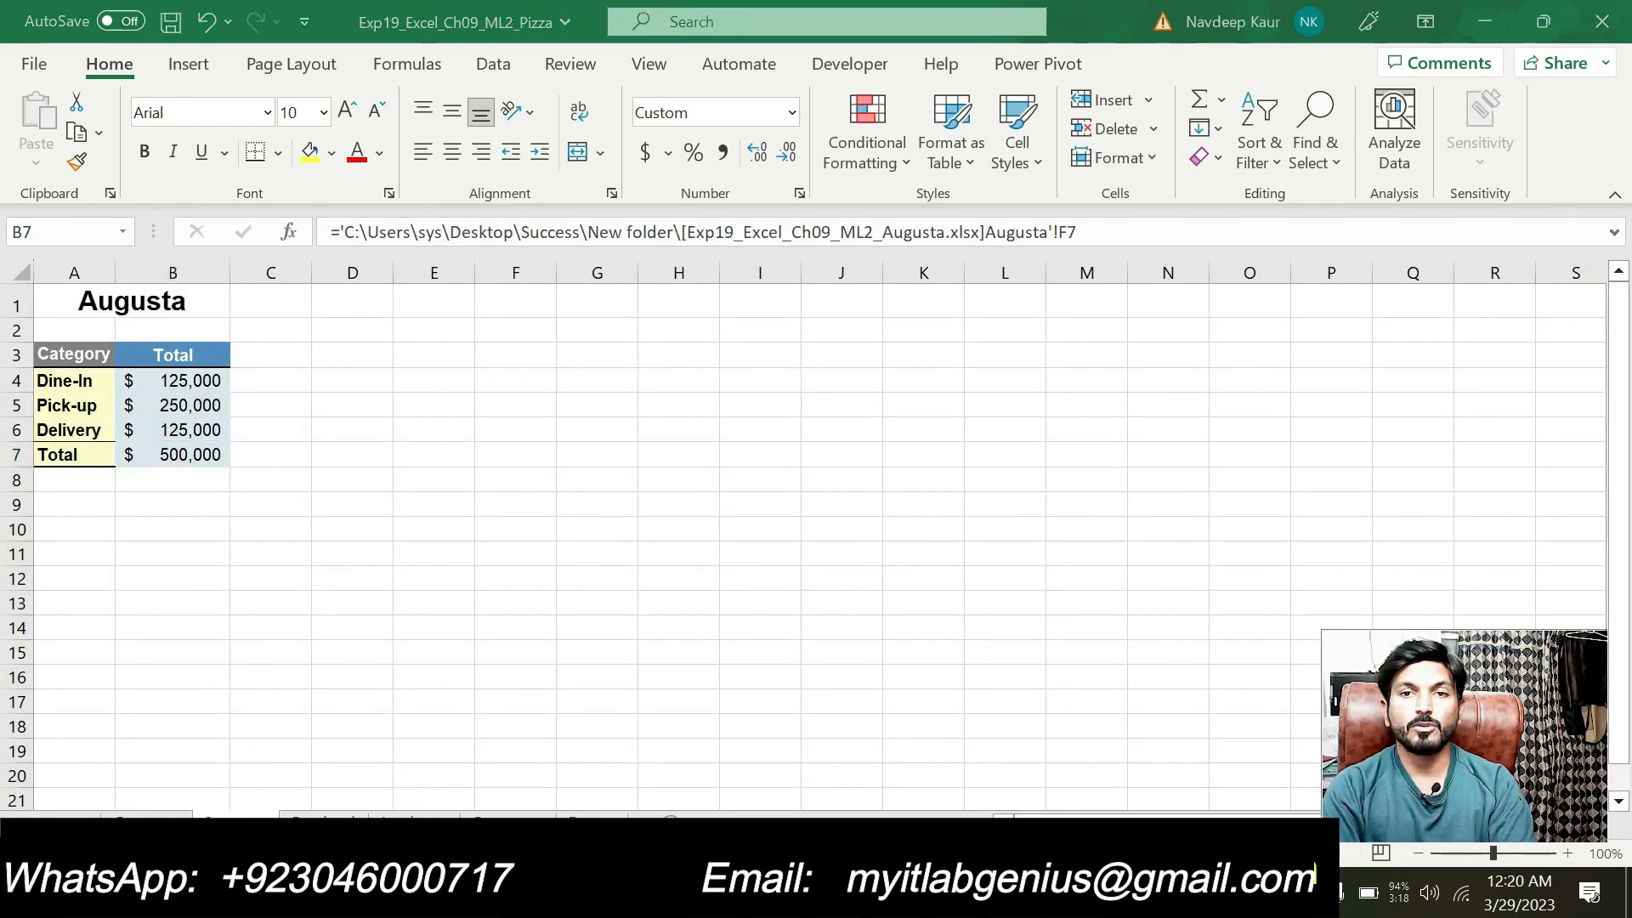
# Step: Return to the Word instructions, remove the highlight from step 3, and highlight the step 4 Portland link instruction in turquoise
pyautogui.hotkey('alt', 'Tab')
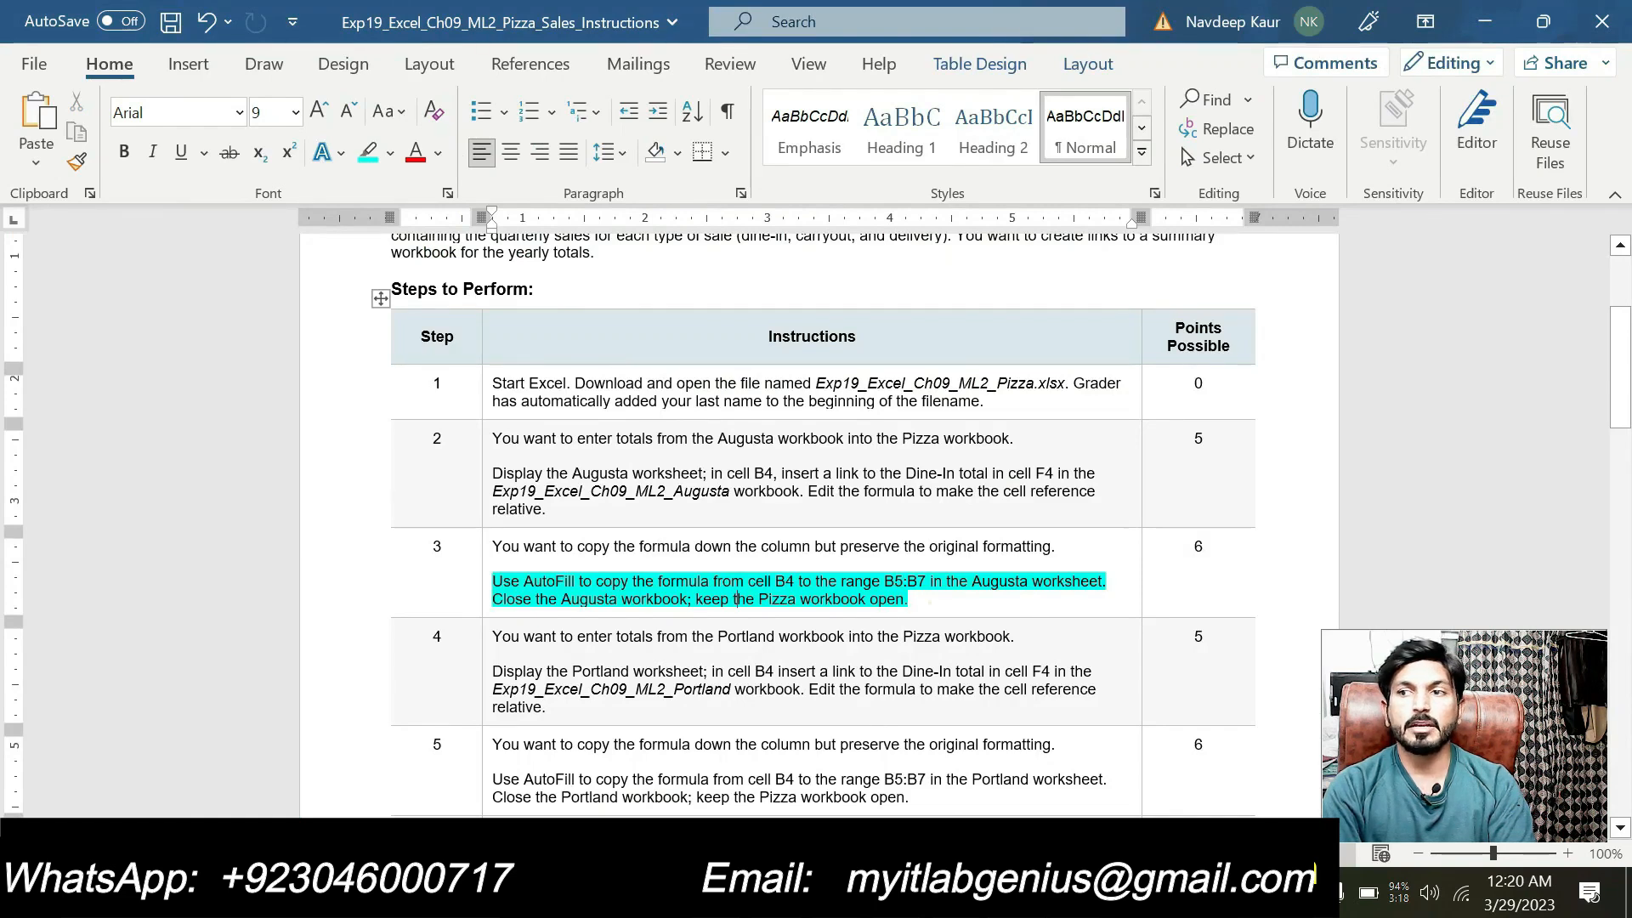
pyautogui.tripleClick(737, 599)
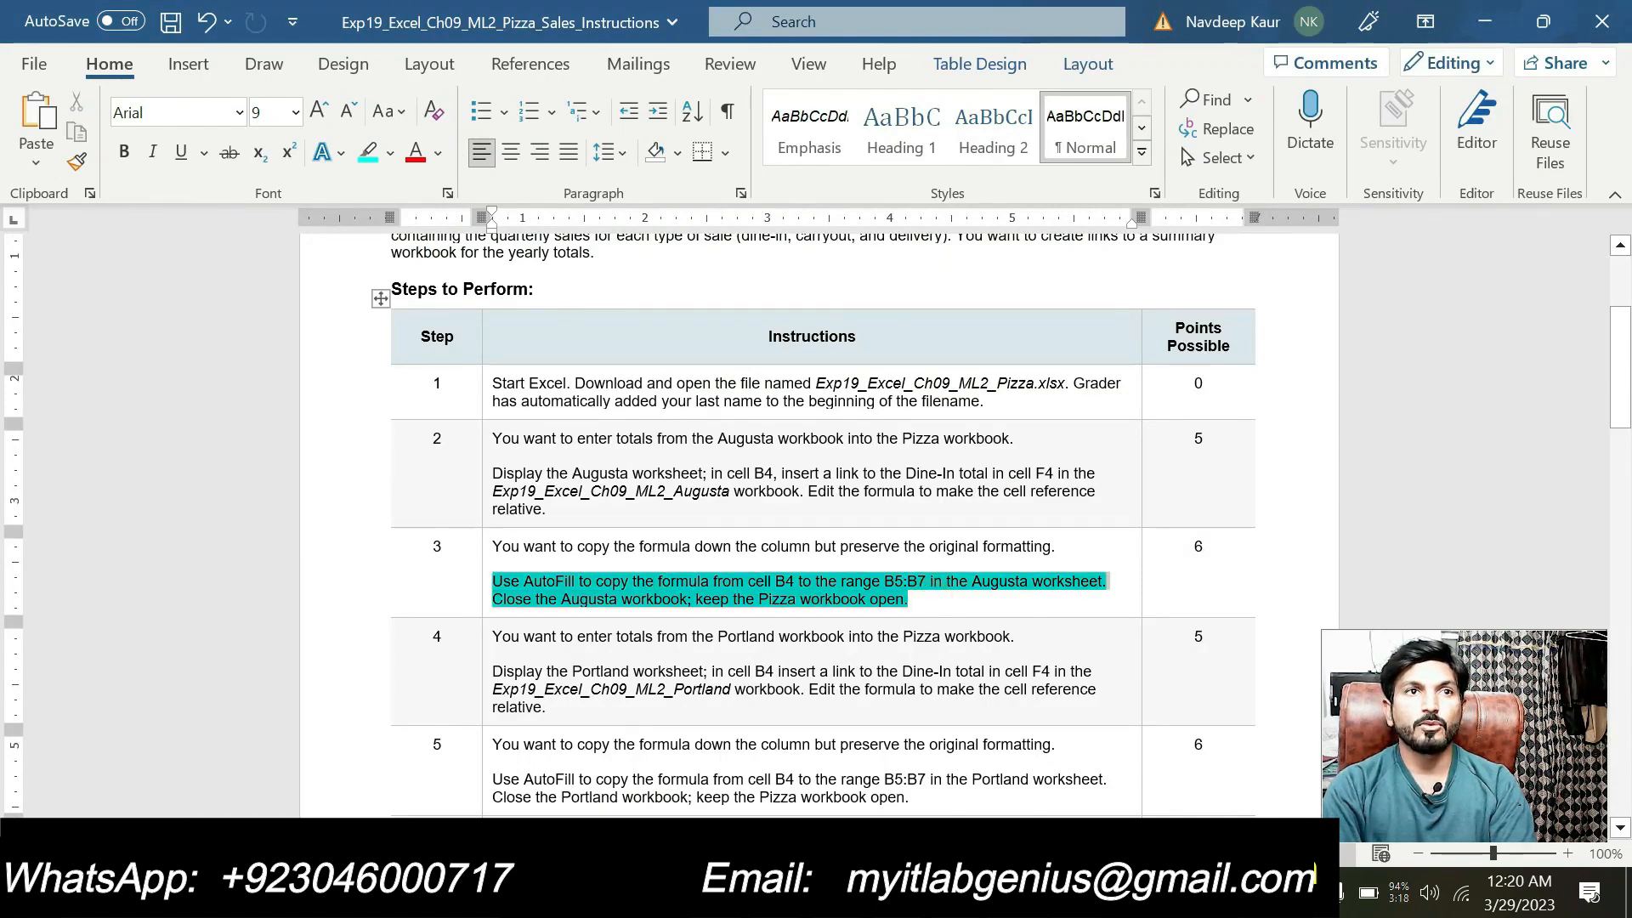
pyautogui.click(610, 535)
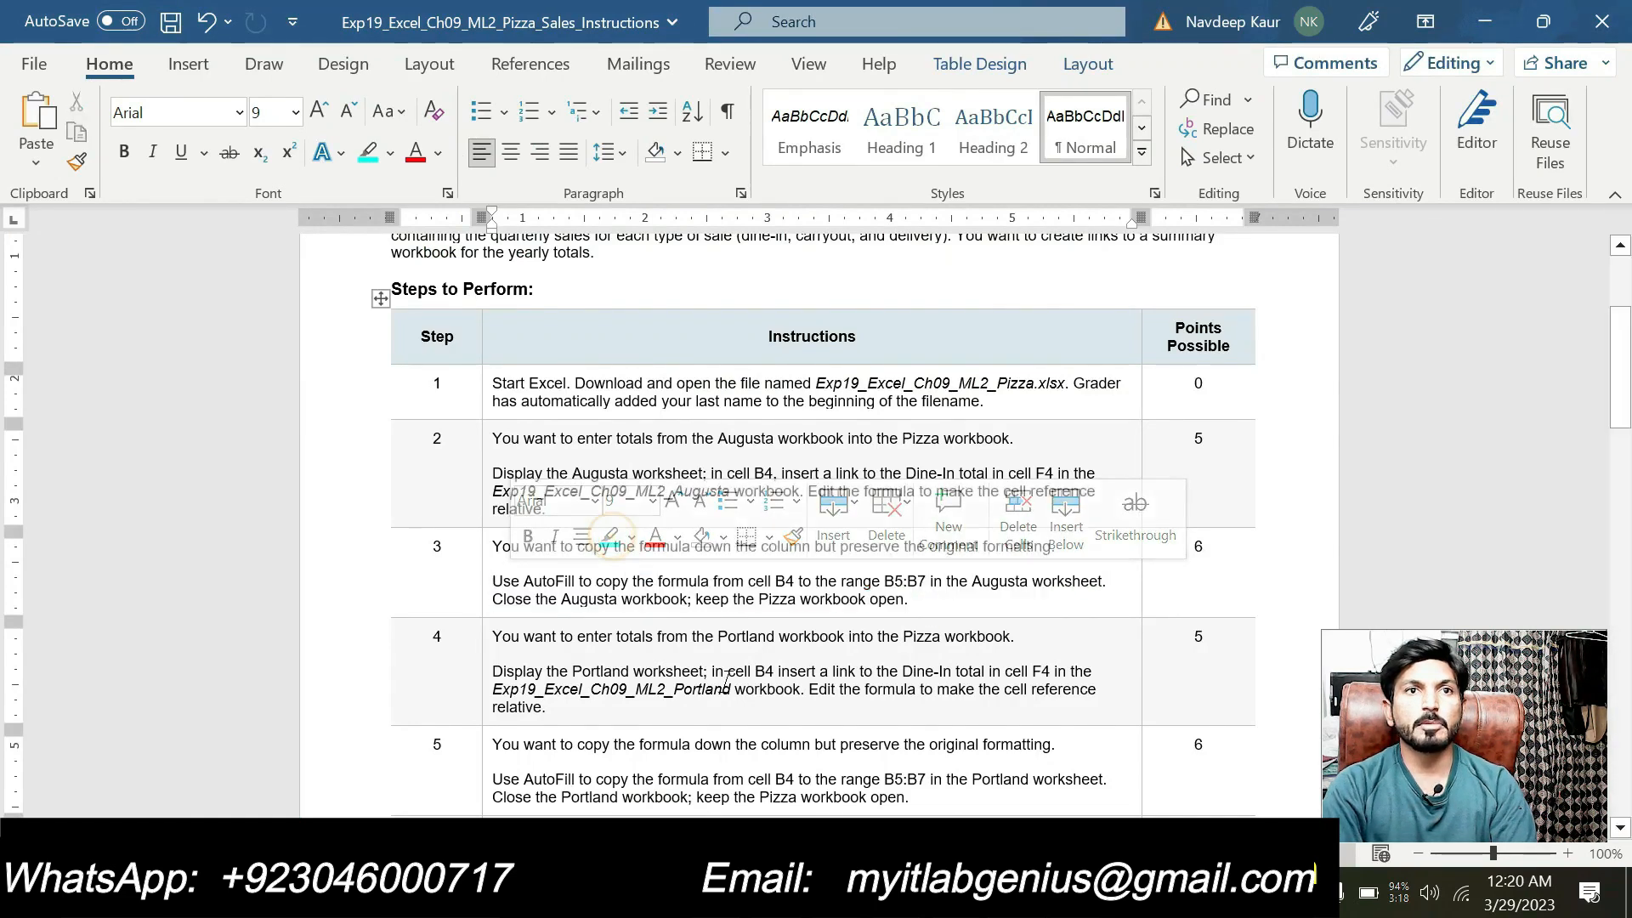
pyautogui.scroll(-1, 727, 680)
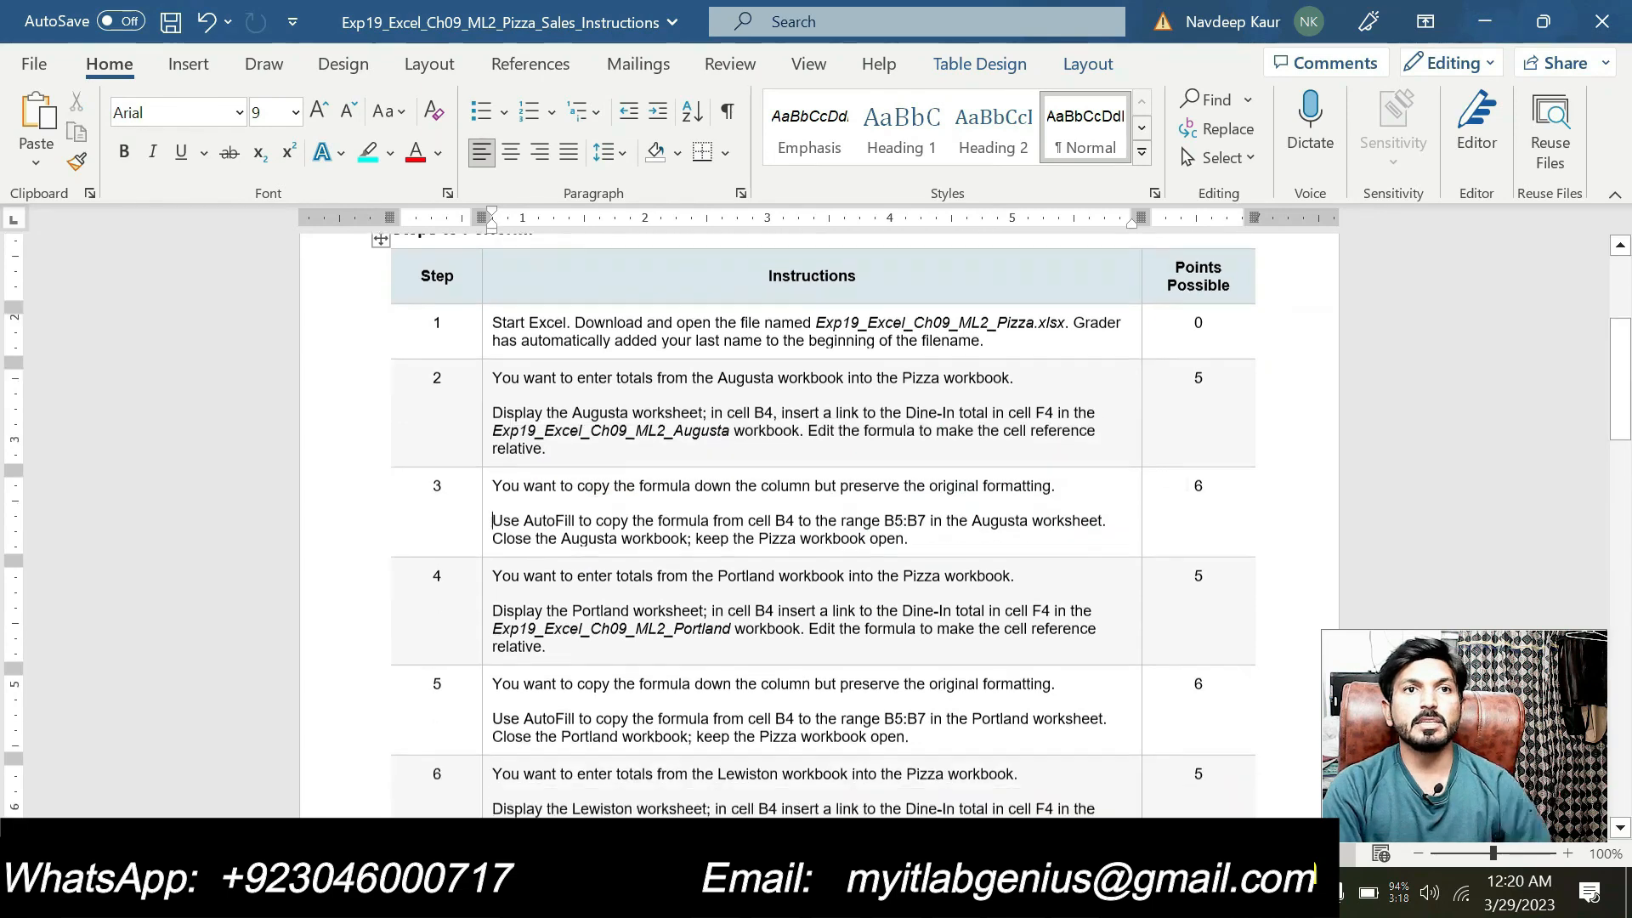
pyautogui.doubleClick(589, 634)
pyautogui.click(560, 649)
pyautogui.moveTo(560, 649); pyautogui.dragTo(492, 609)
pyautogui.click(608, 570)
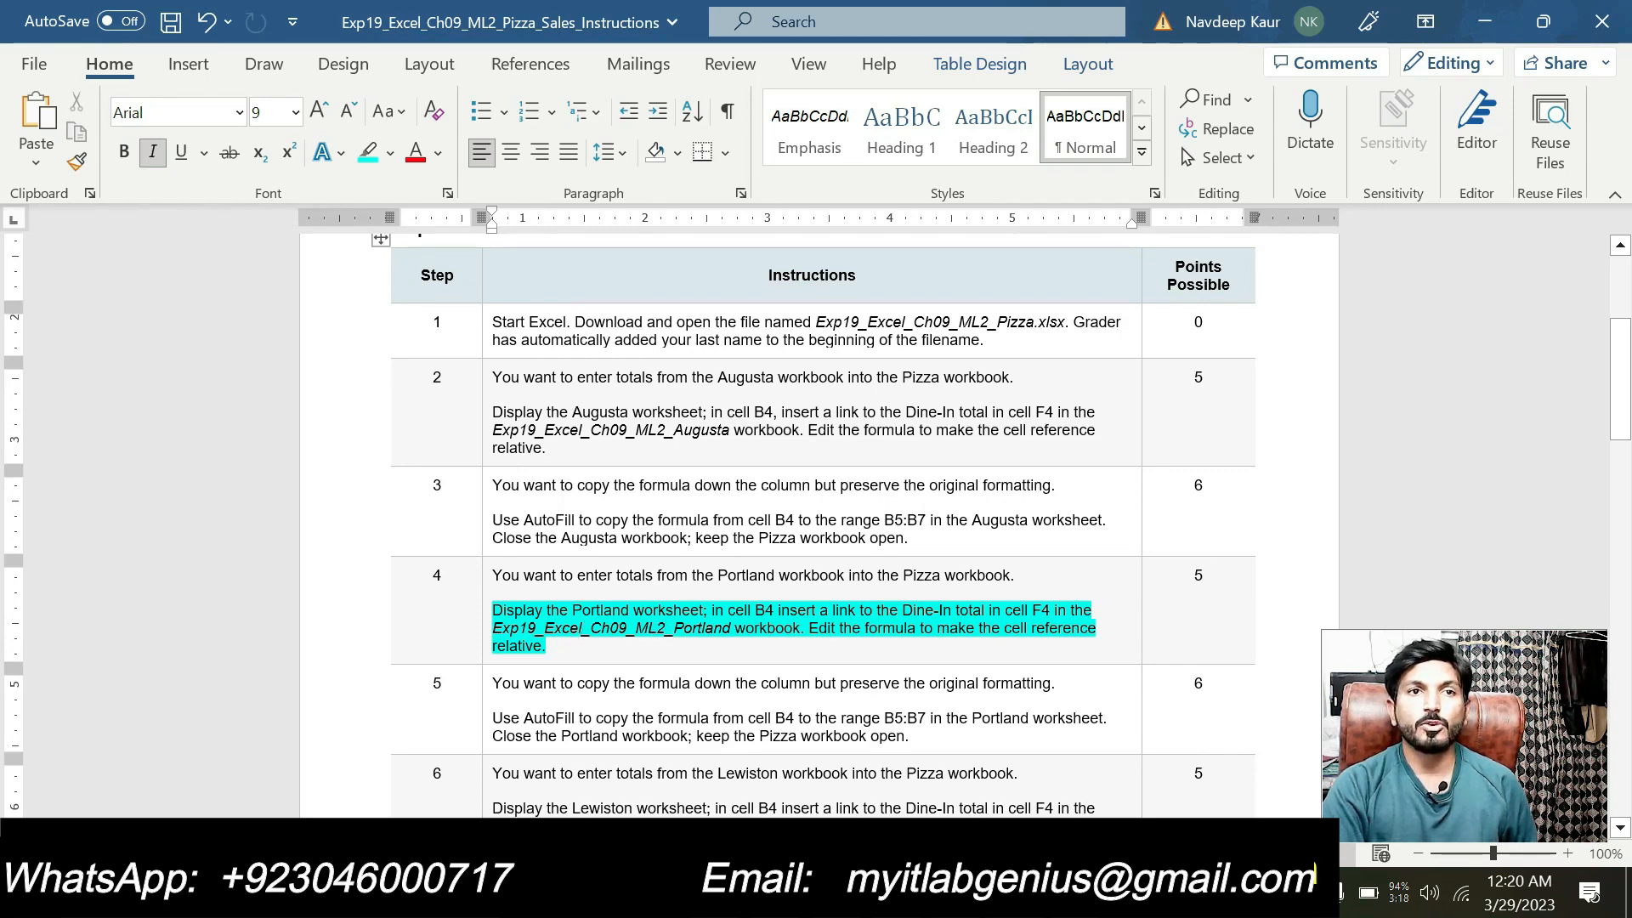
# Step: Highlight the text "Exp19_Excel_Ch09_ML2_Portland workbook" in step 4 in yellow and review the B4 cell reference
pyautogui.moveTo(759, 628)
pyautogui.mouseDown()
pyautogui.moveTo(803, 628)
pyautogui.moveTo(495, 612)
pyautogui.mouseUp()
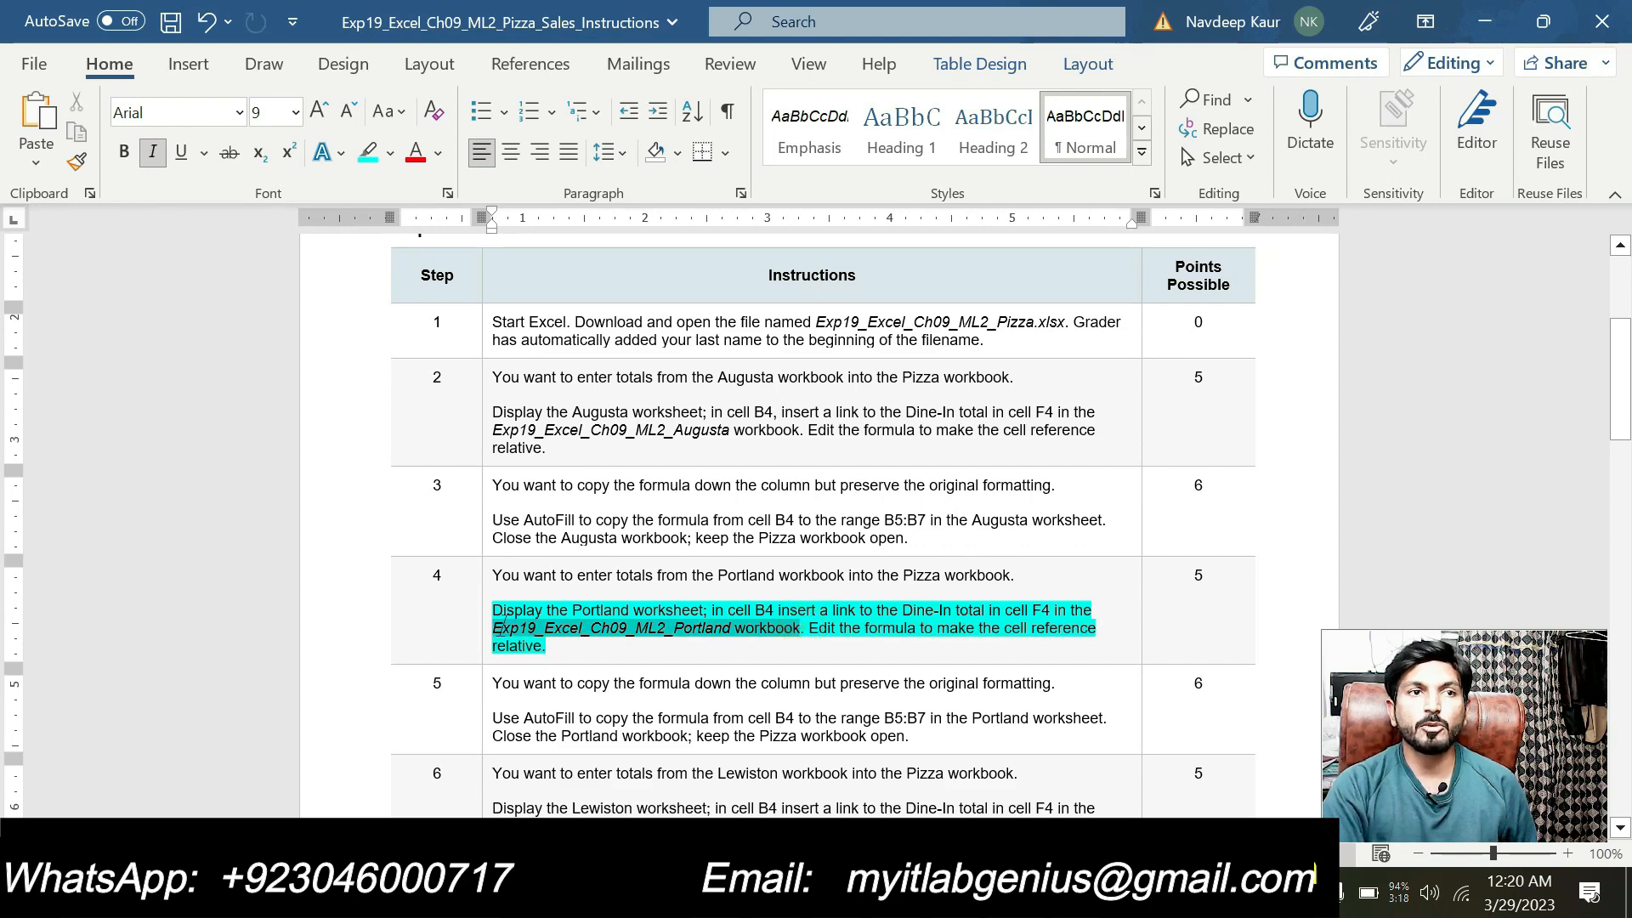
pyautogui.click(624, 583)
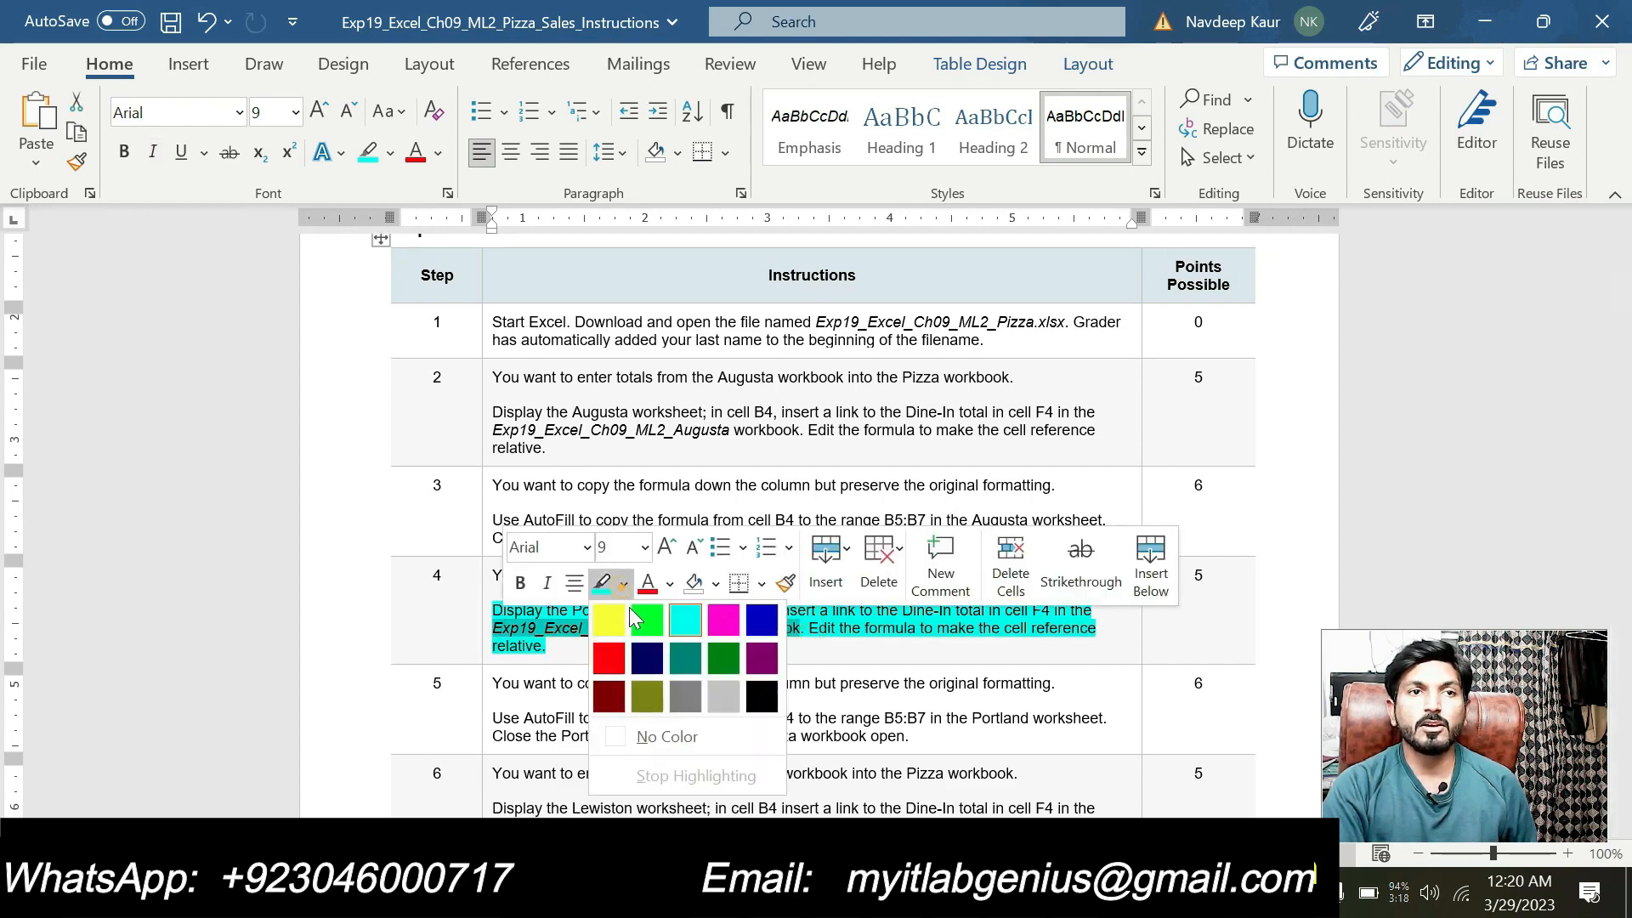
pyautogui.click(614, 630)
pyautogui.click(556, 646)
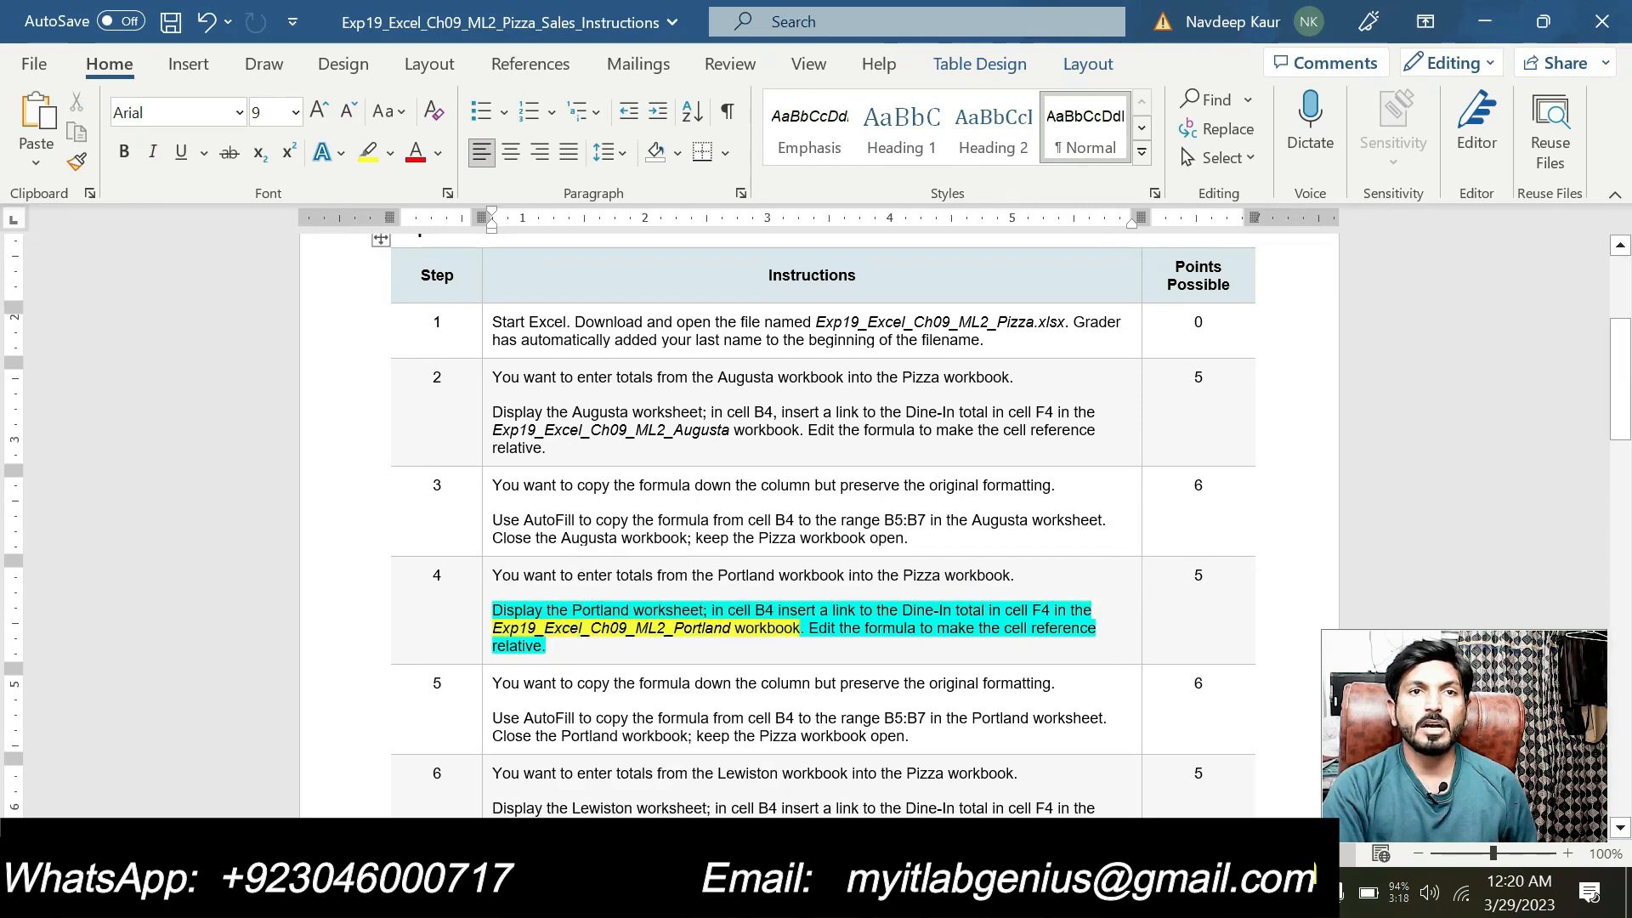
pyautogui.moveTo(754, 610); pyautogui.dragTo(773, 610)
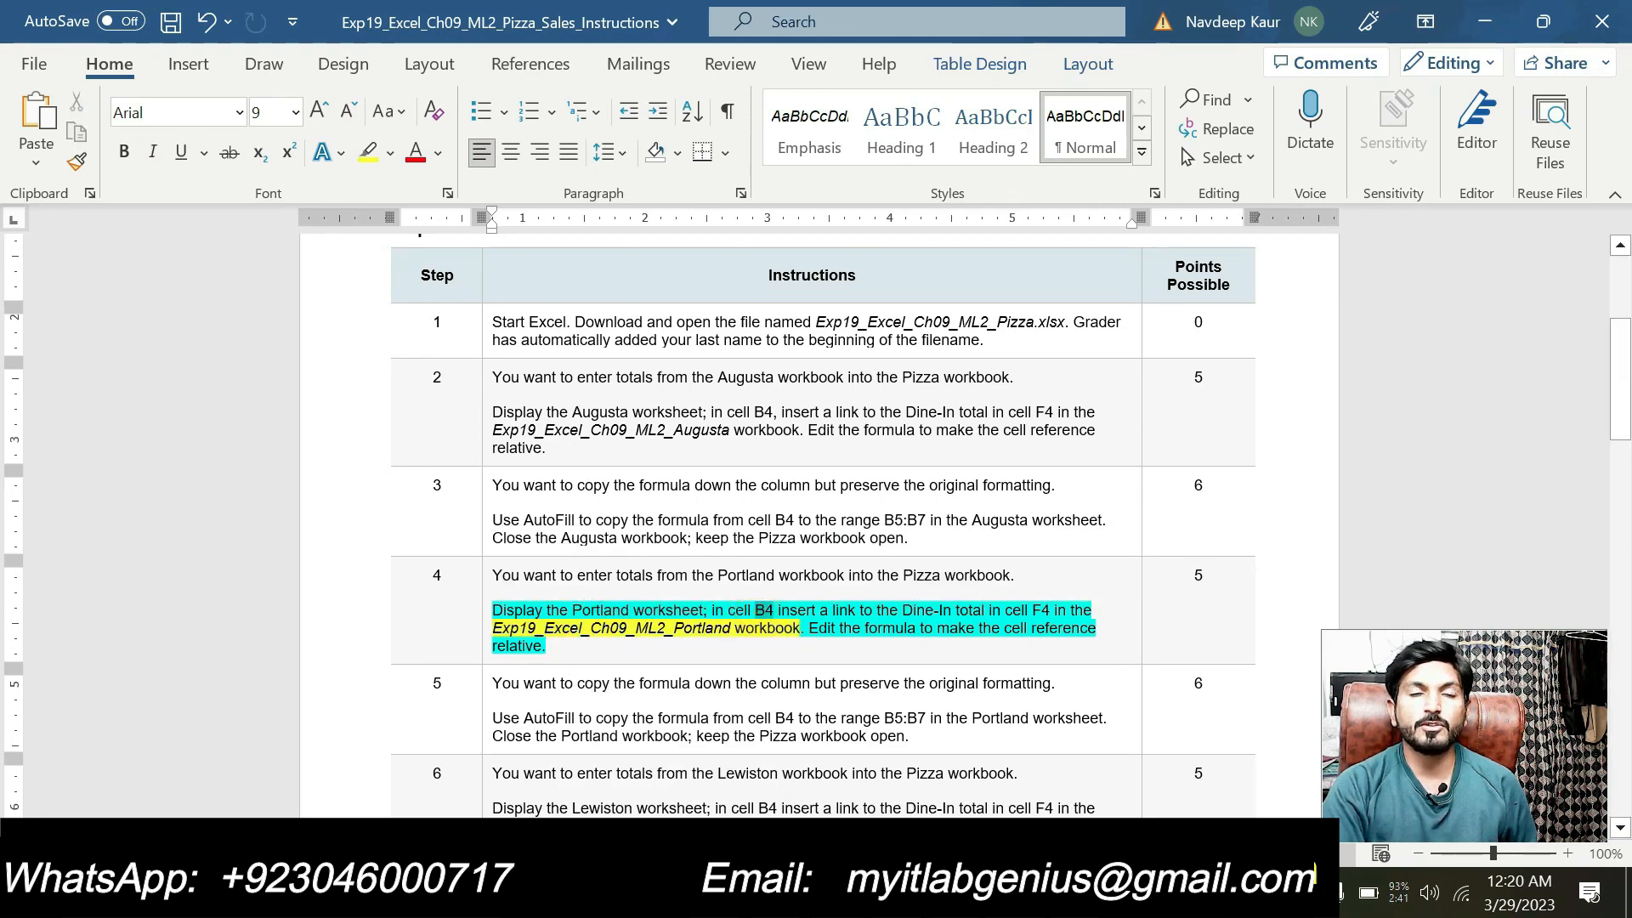
pyautogui.click(727, 656)
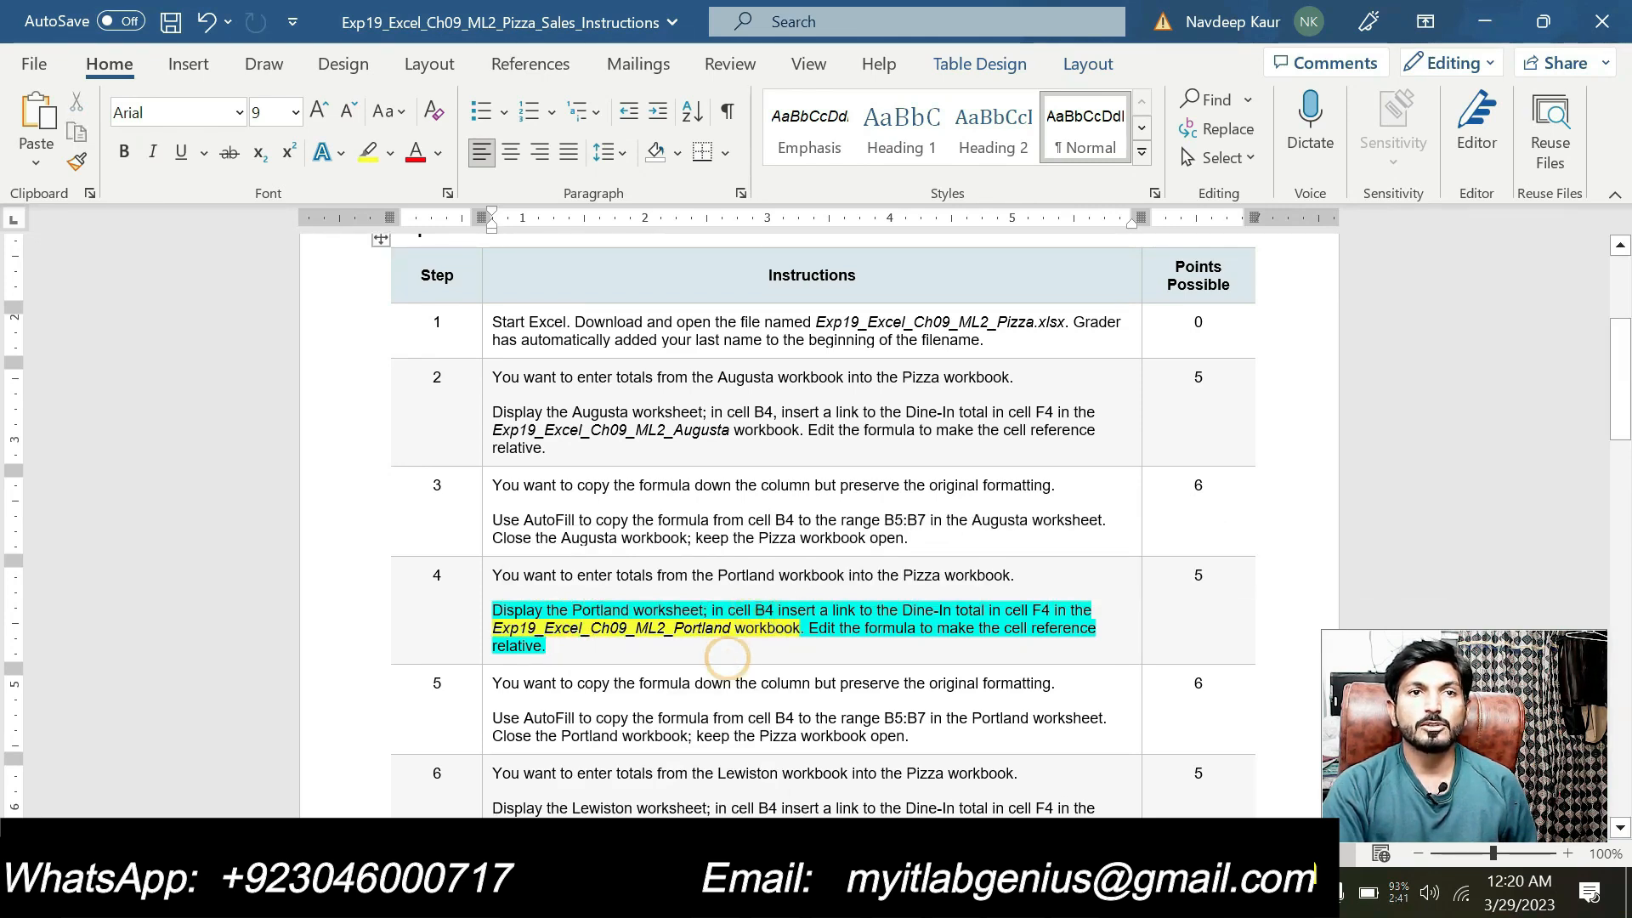
# Step: Switch to File Explorer, open the Exp19_Excel_Ch09_ML2_Portland workbook, and select the Dine-In total in cell F4
pyautogui.click(587, 892)
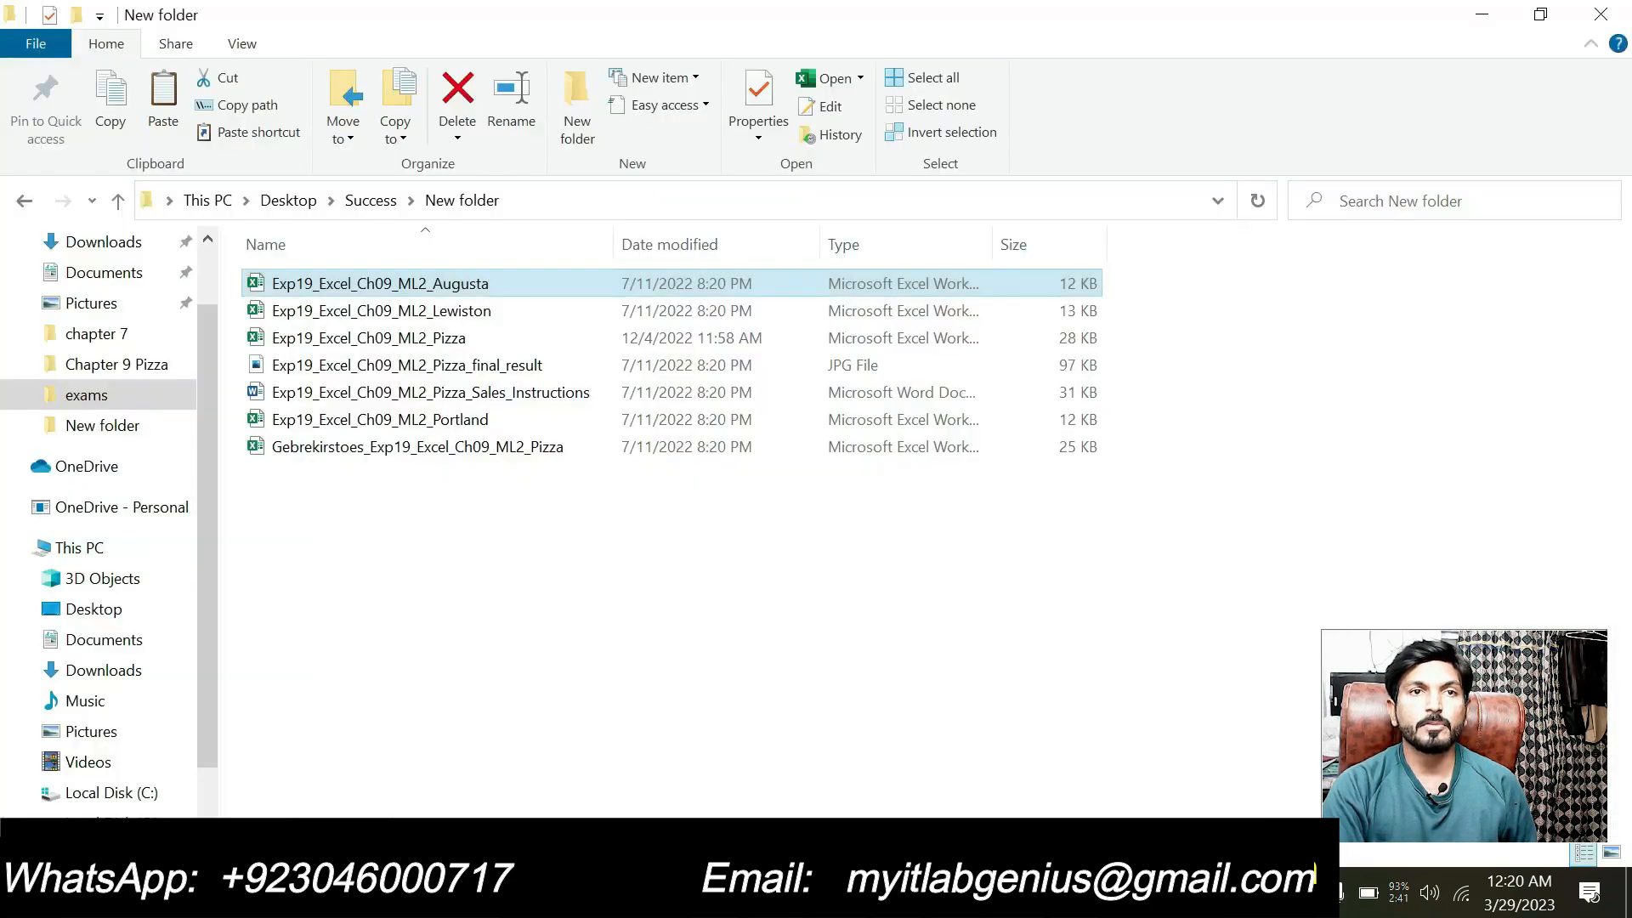
pyautogui.click(479, 425)
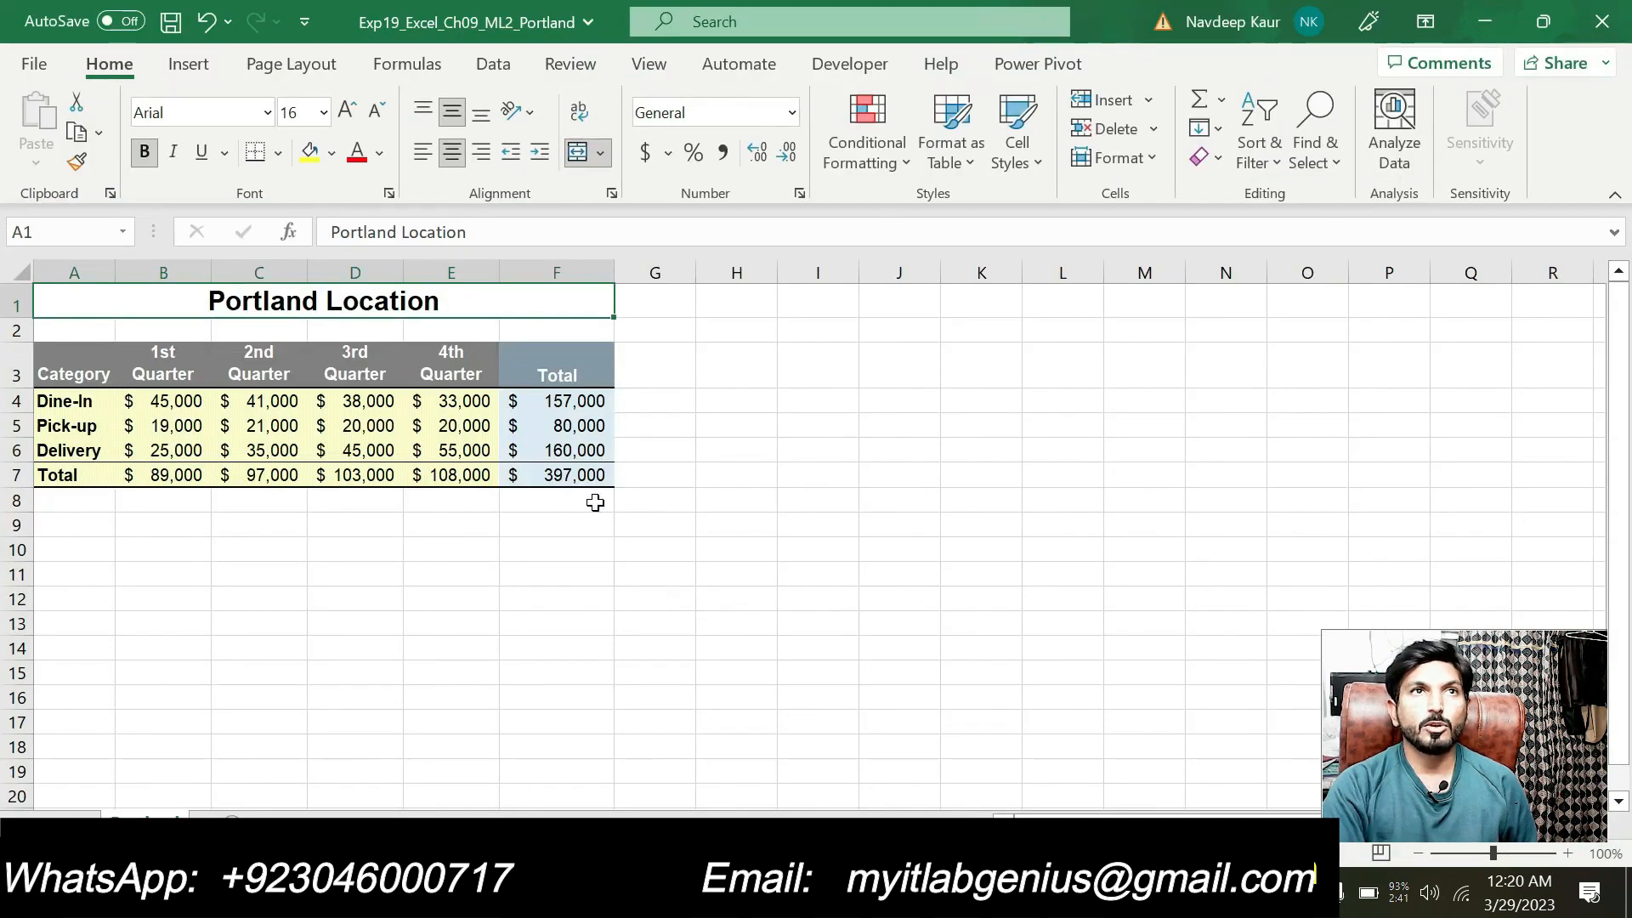
pyautogui.click(567, 402)
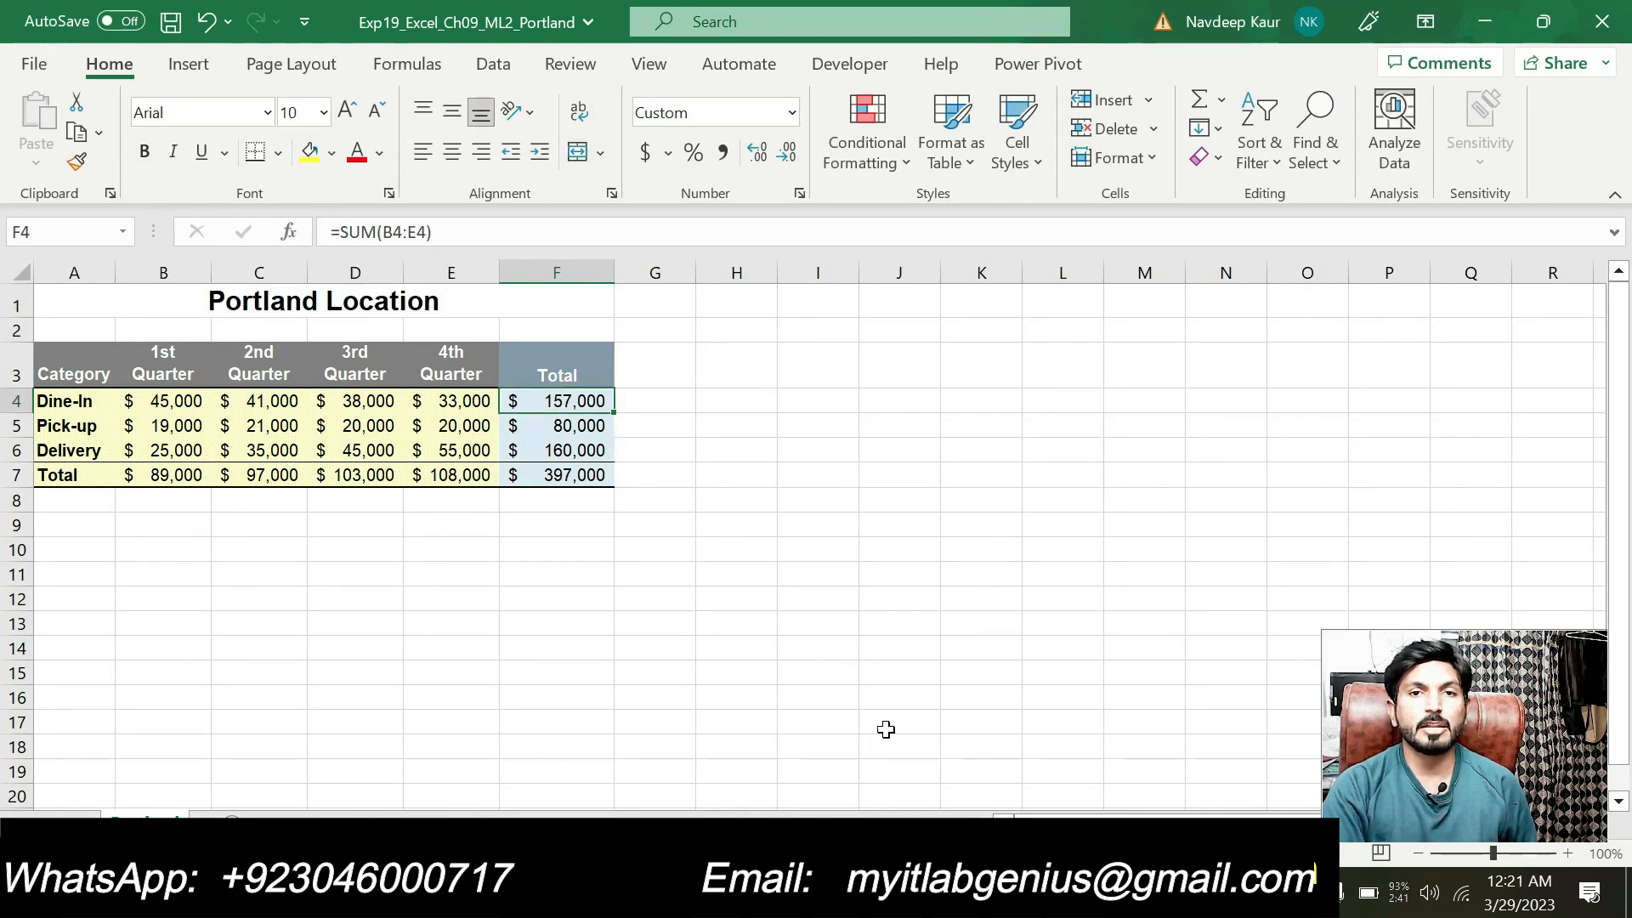
# Step: In the Pizza workbook's Portland worksheet, link cell B4 to the Dine-In total in cell F4 of the Exp19_Excel_Ch09_ML2_Portland workbook
pyautogui.moveTo(1067, 893)
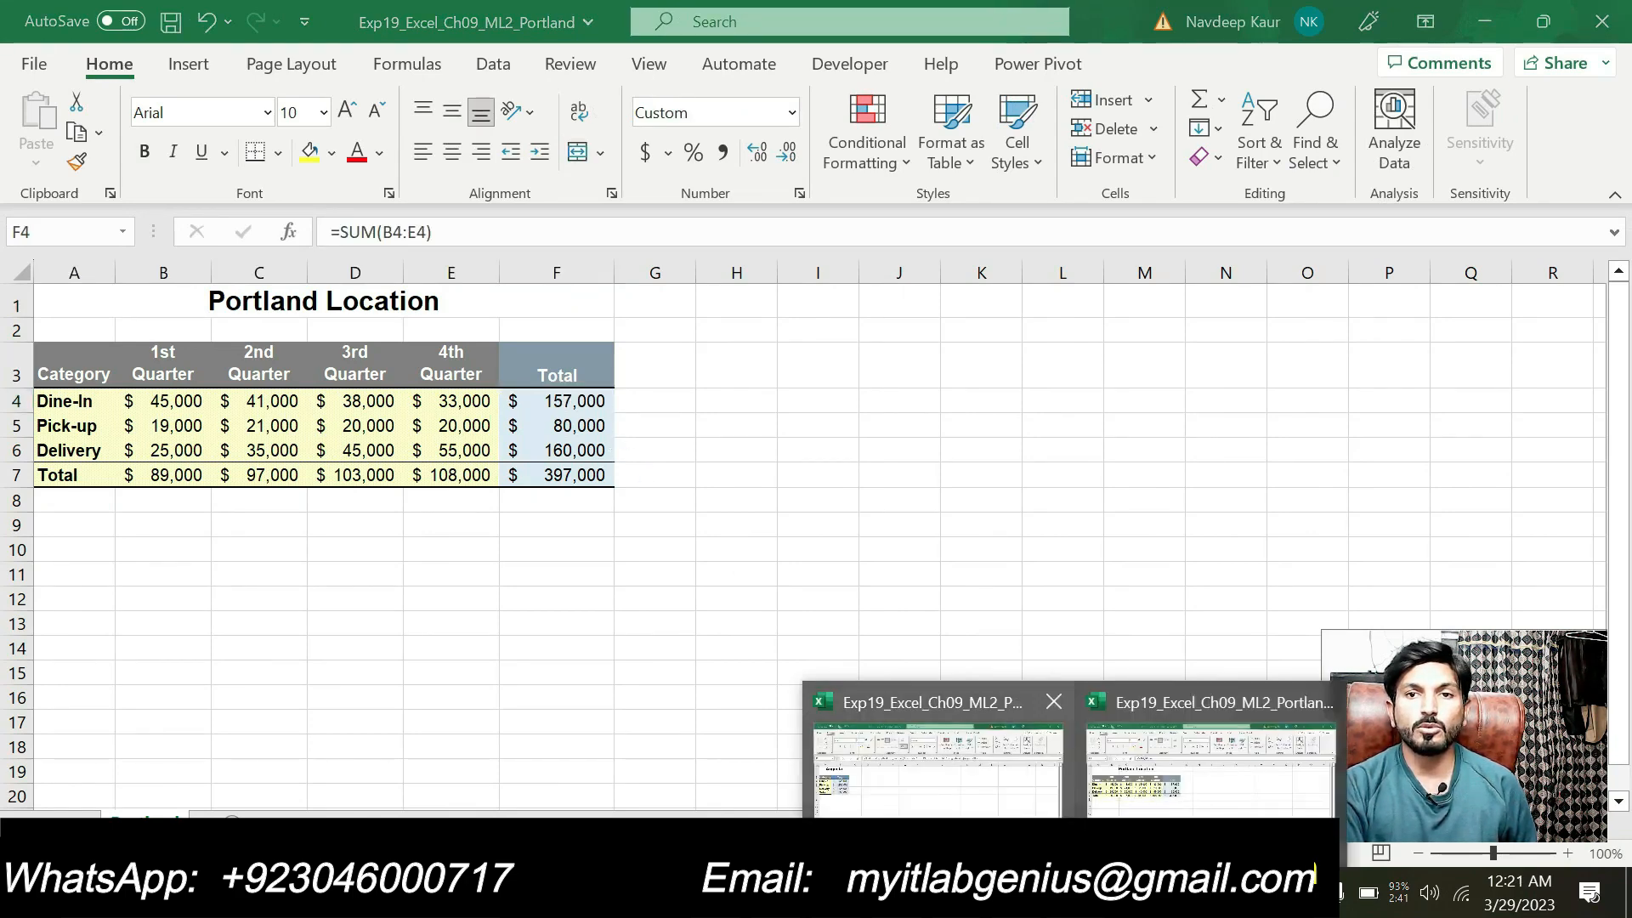
pyautogui.click(965, 801)
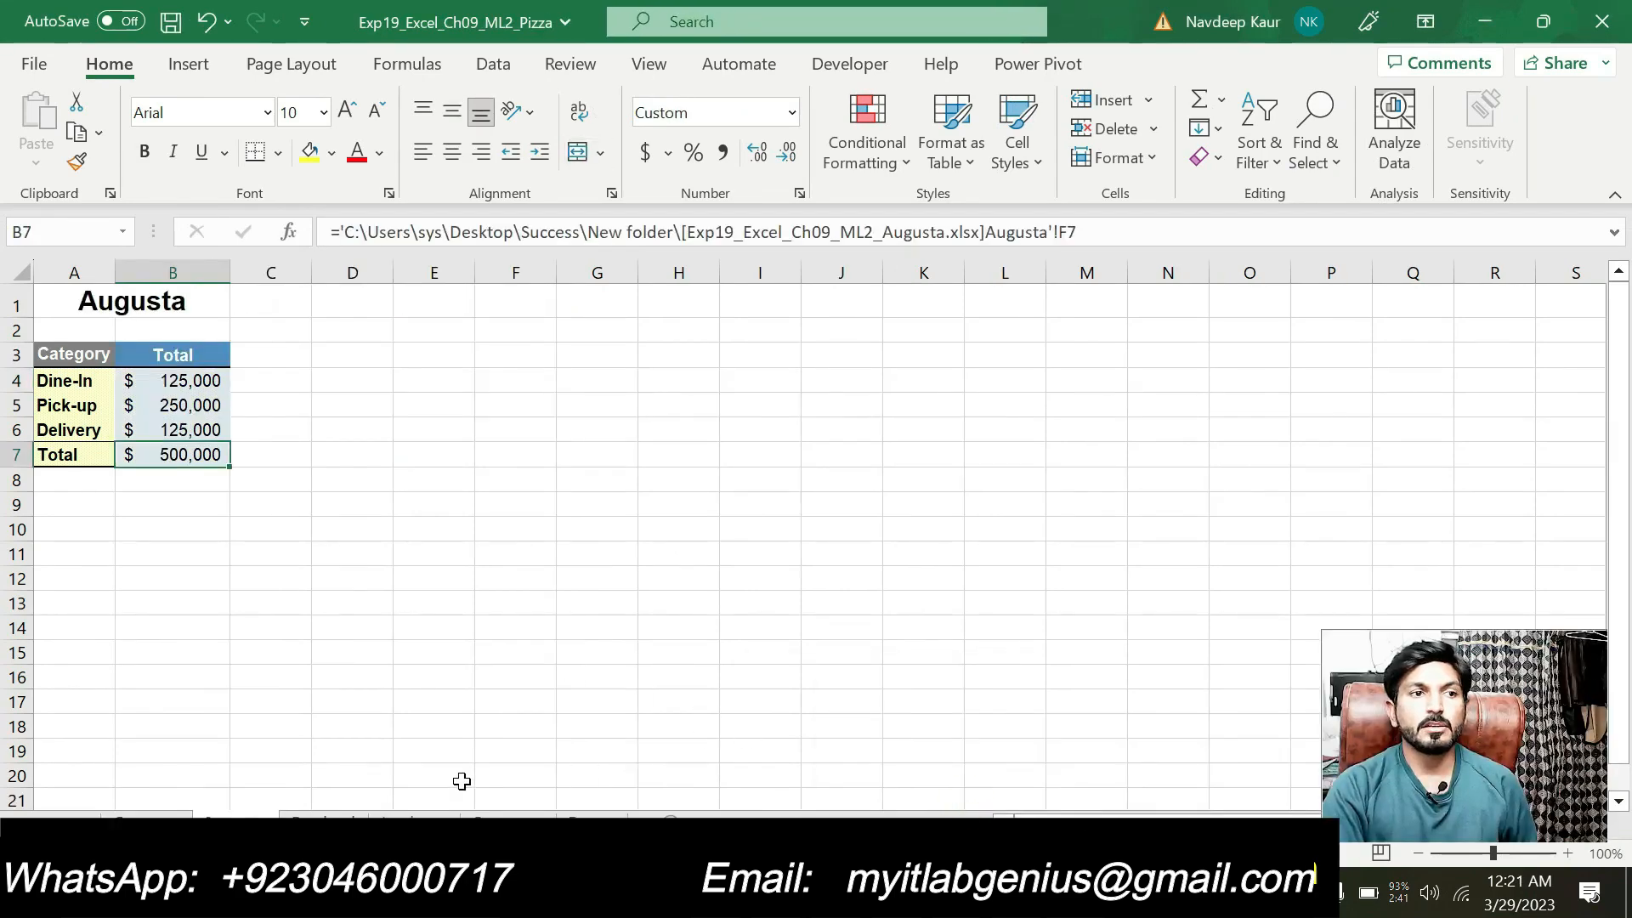
pyautogui.click(323, 823)
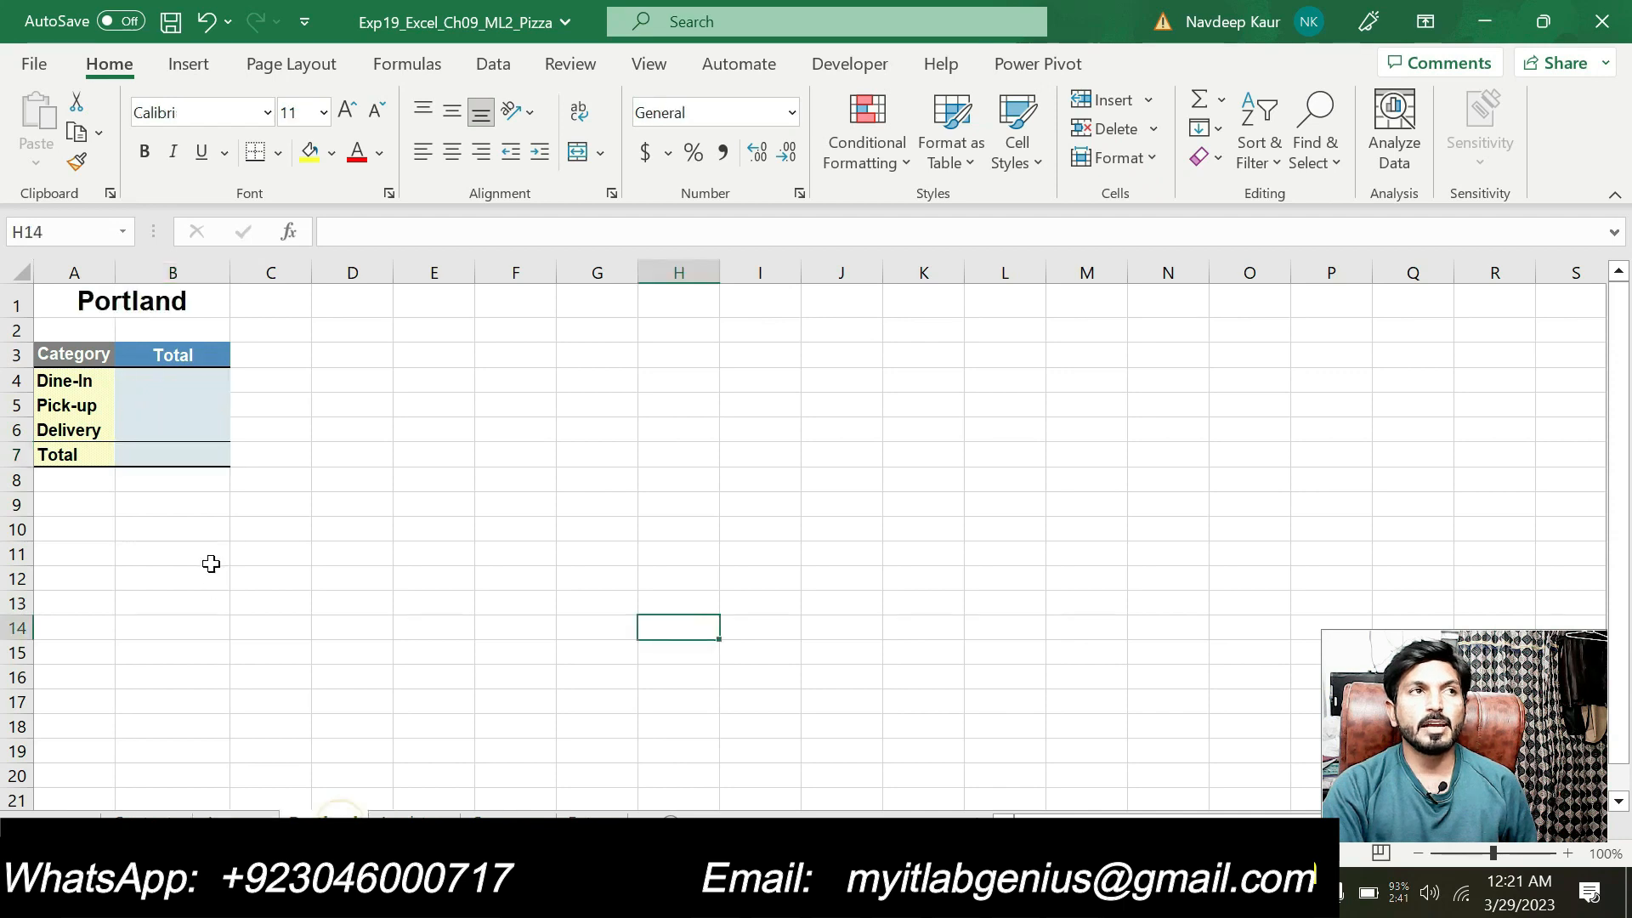
pyautogui.click(180, 376)
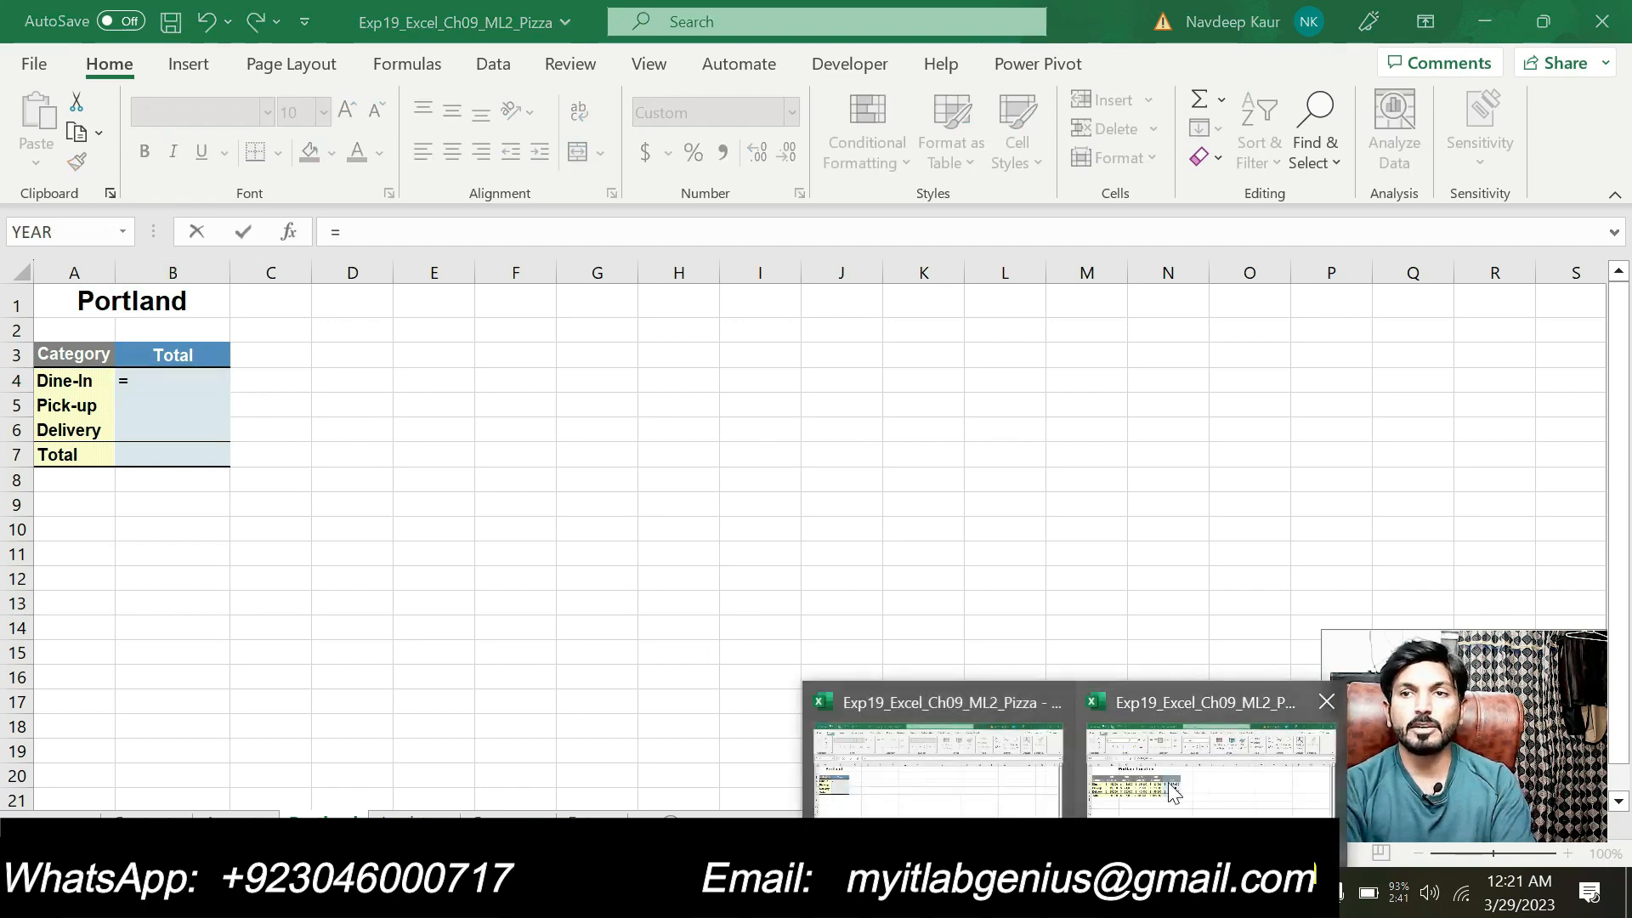
pyautogui.click(1176, 771)
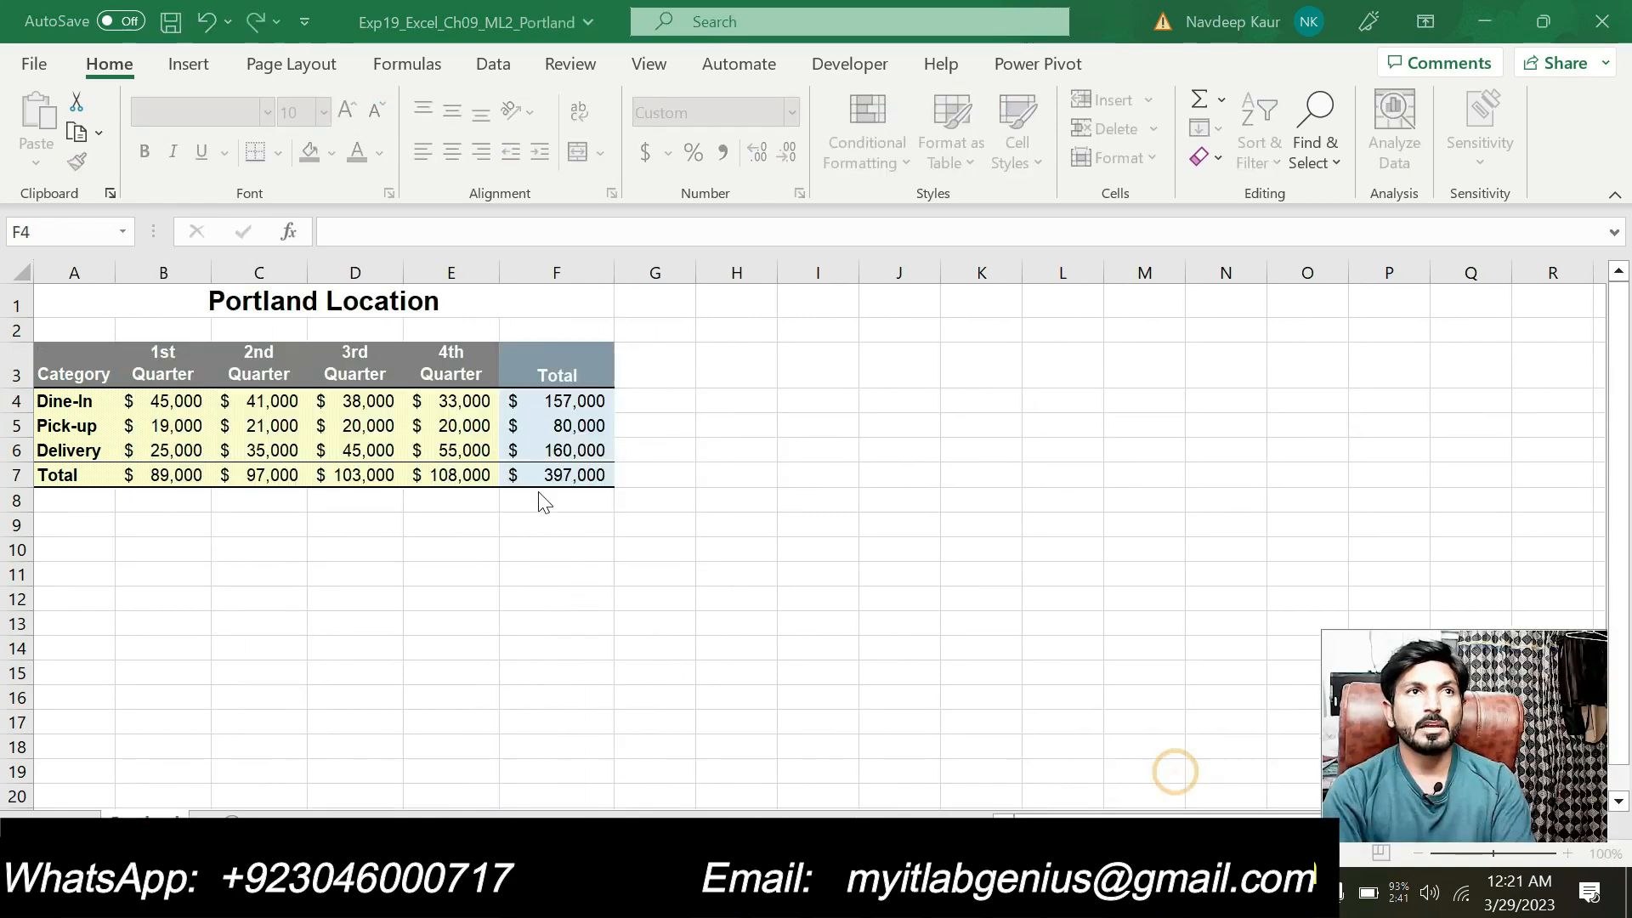
pyautogui.click(577, 395)
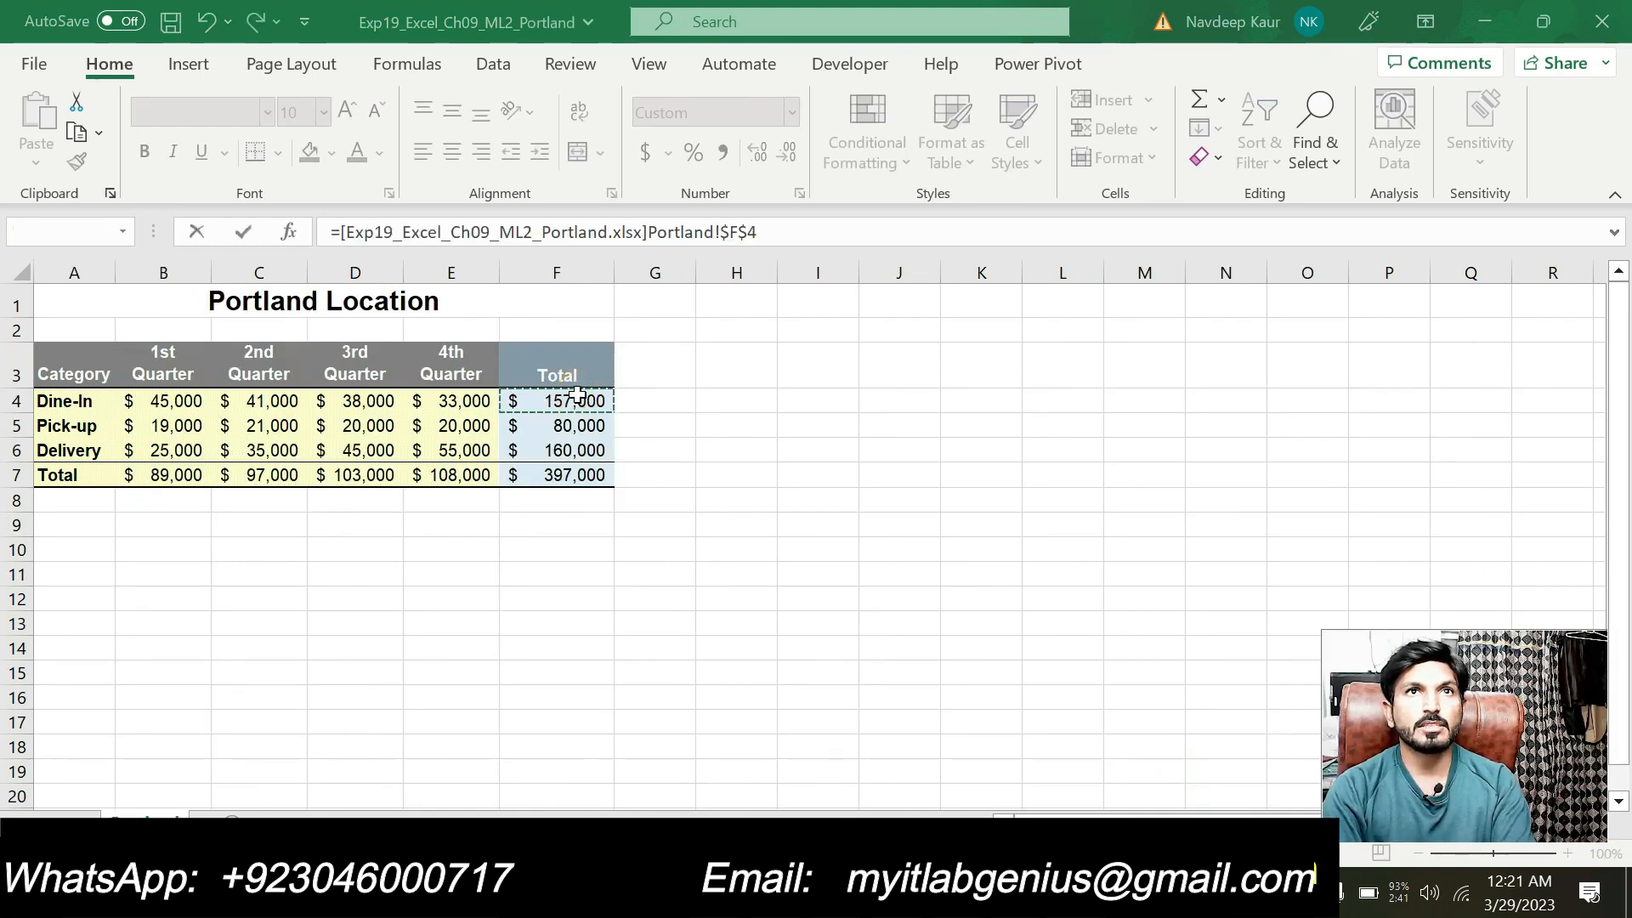
pyautogui.press('Return')
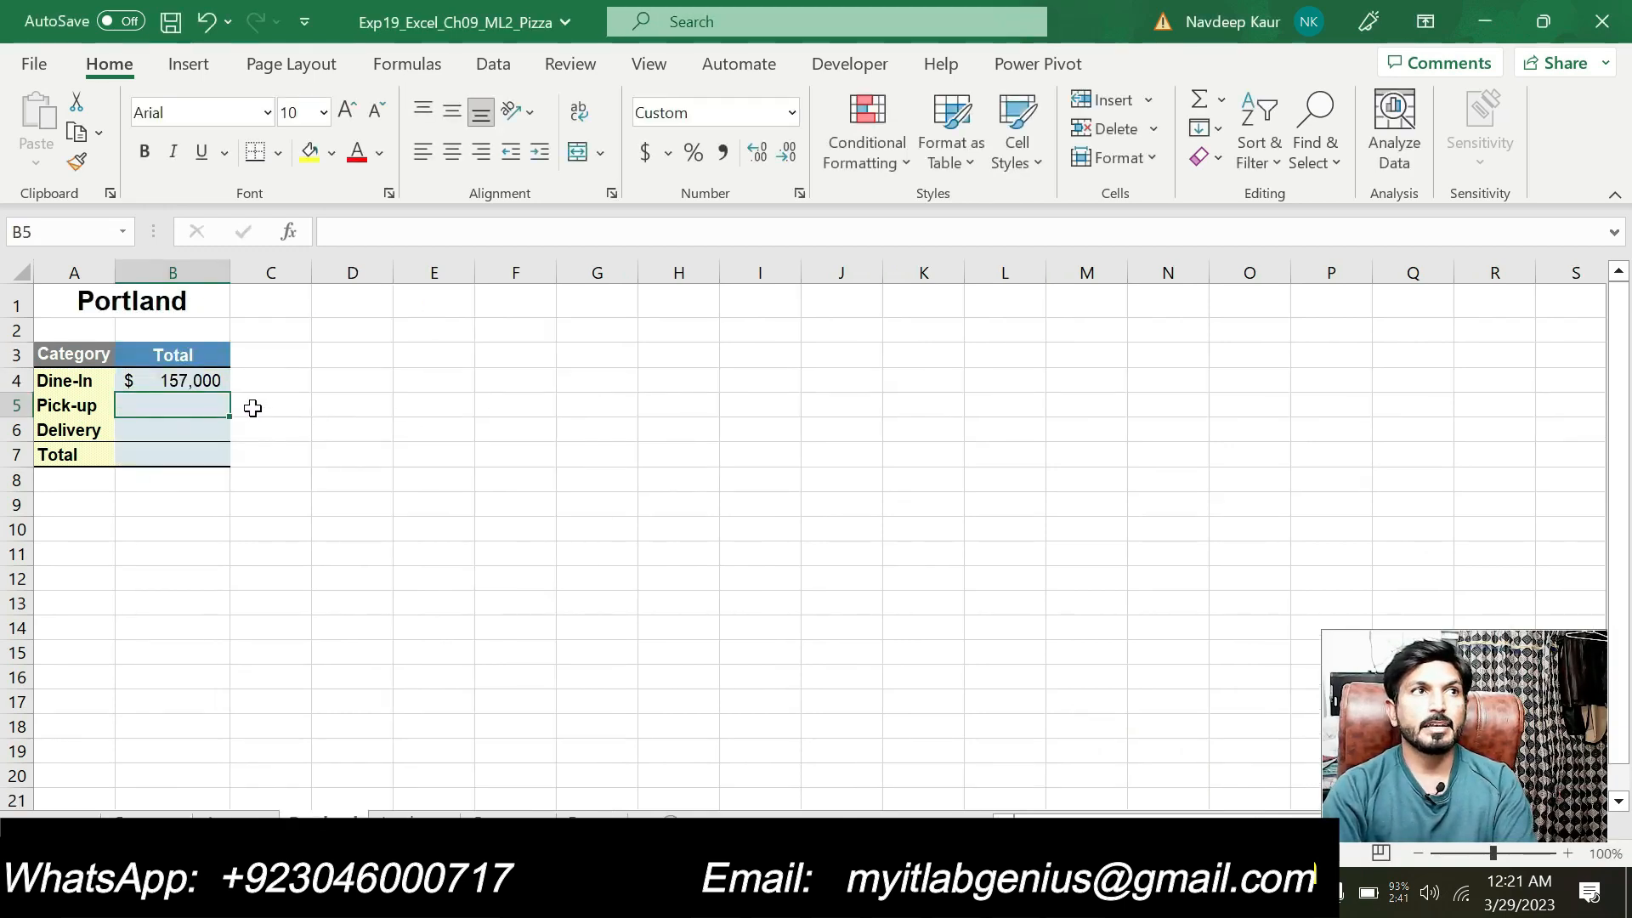
# Step: Edit the link formula in cell B4 of the Portland worksheet so it uses the relative reference F4
pyautogui.click(194, 381)
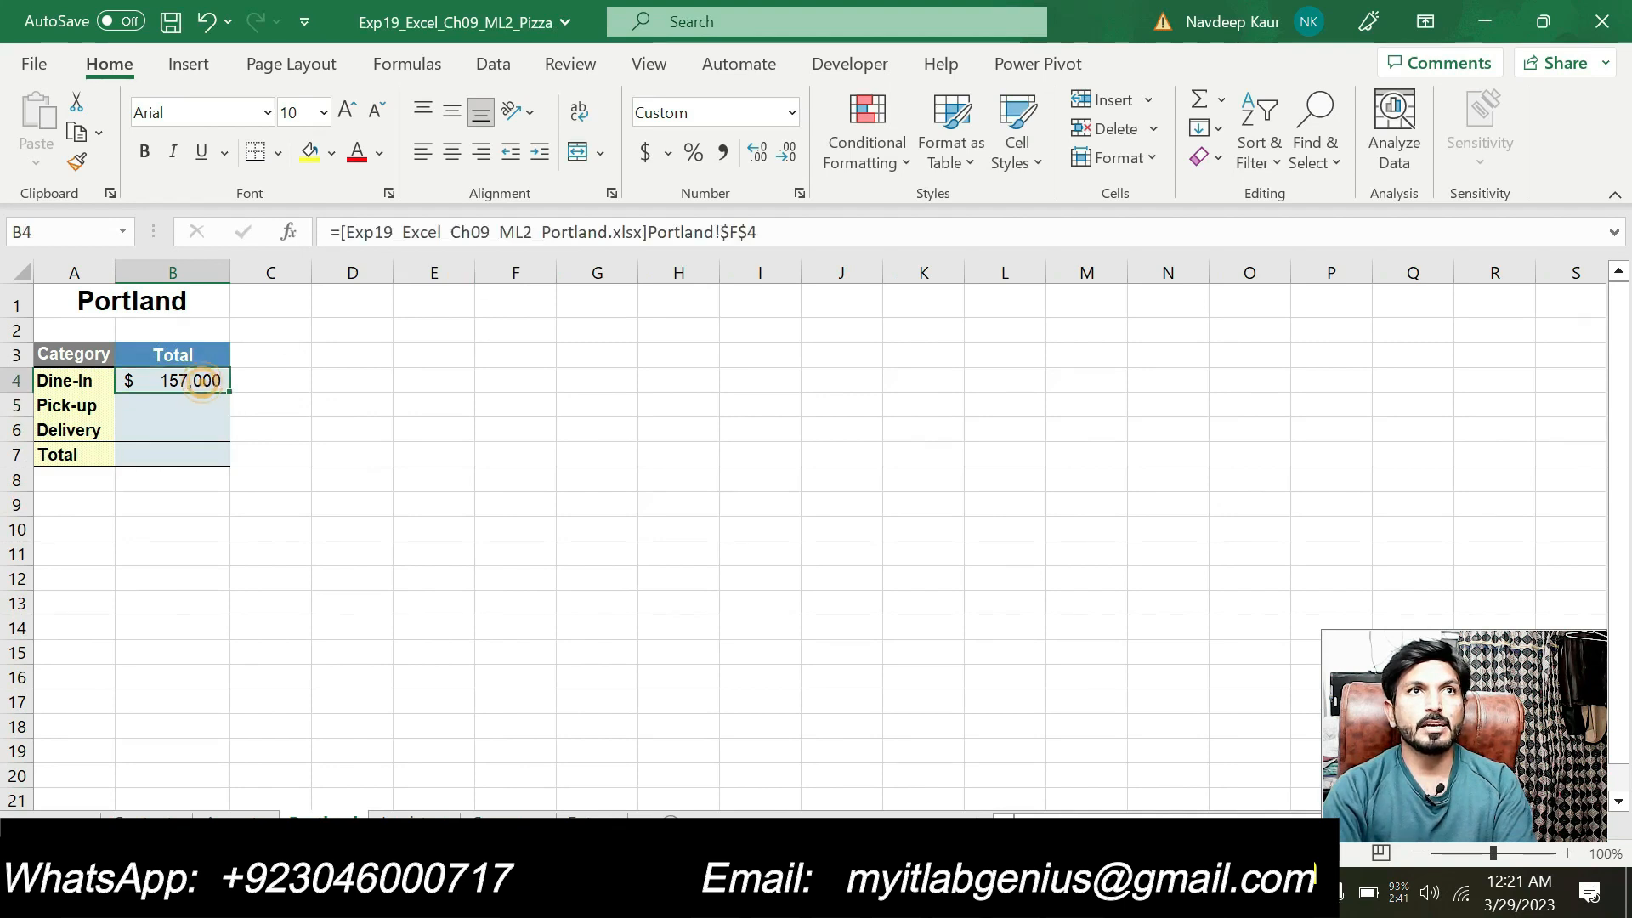
pyautogui.click(720, 232)
pyautogui.press('Delete')
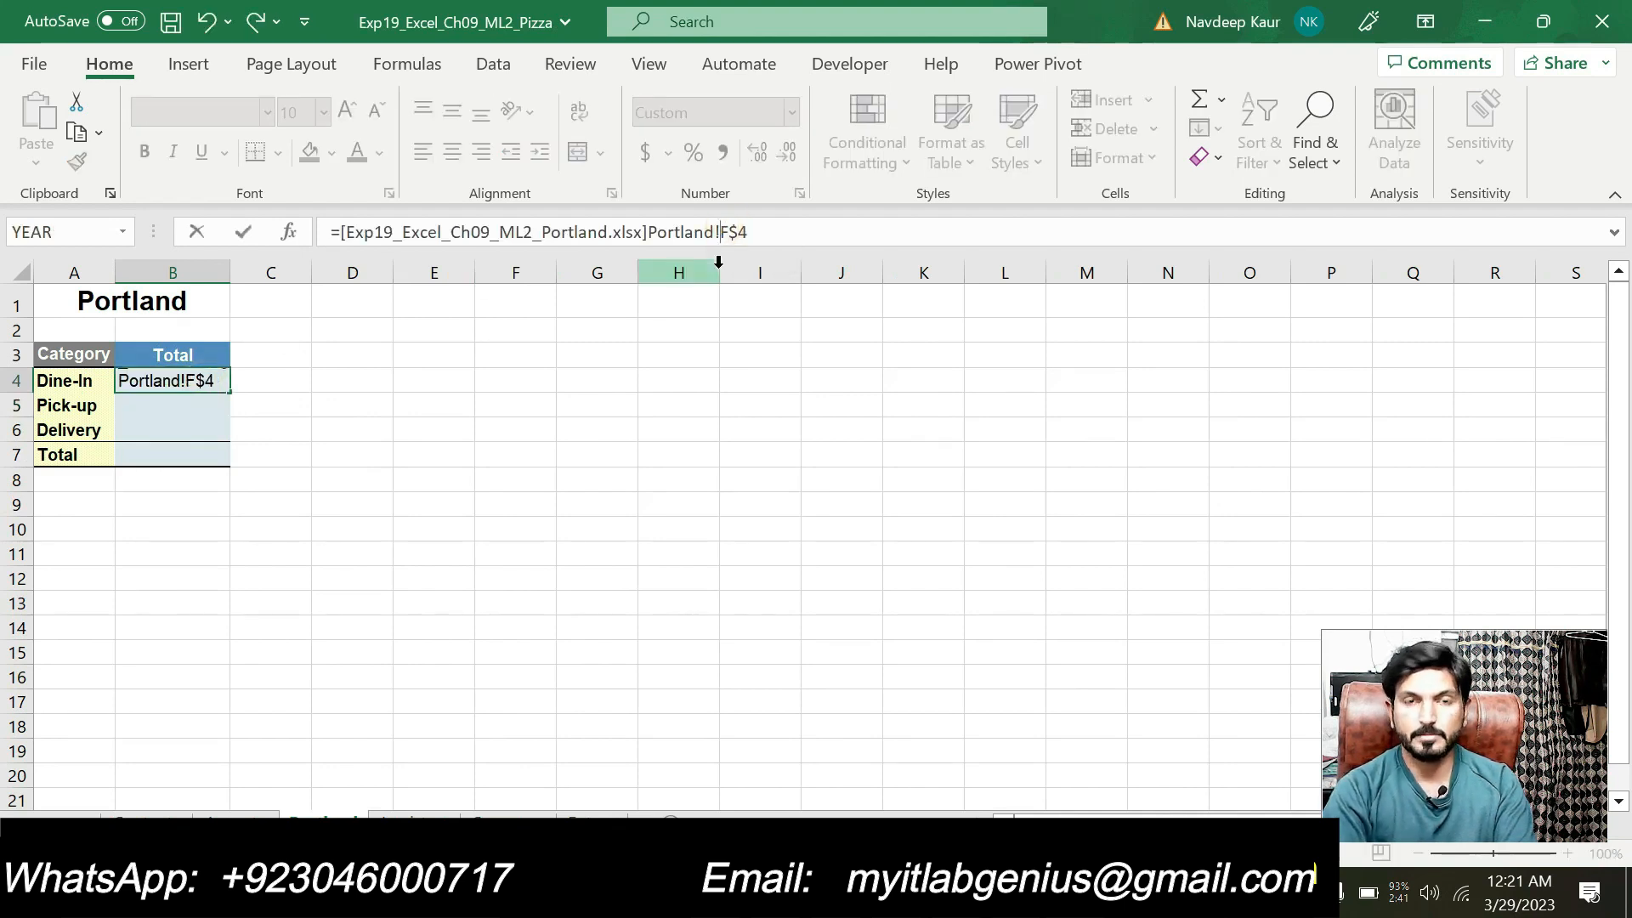
pyautogui.press('BackSpace')
pyautogui.press('Return')
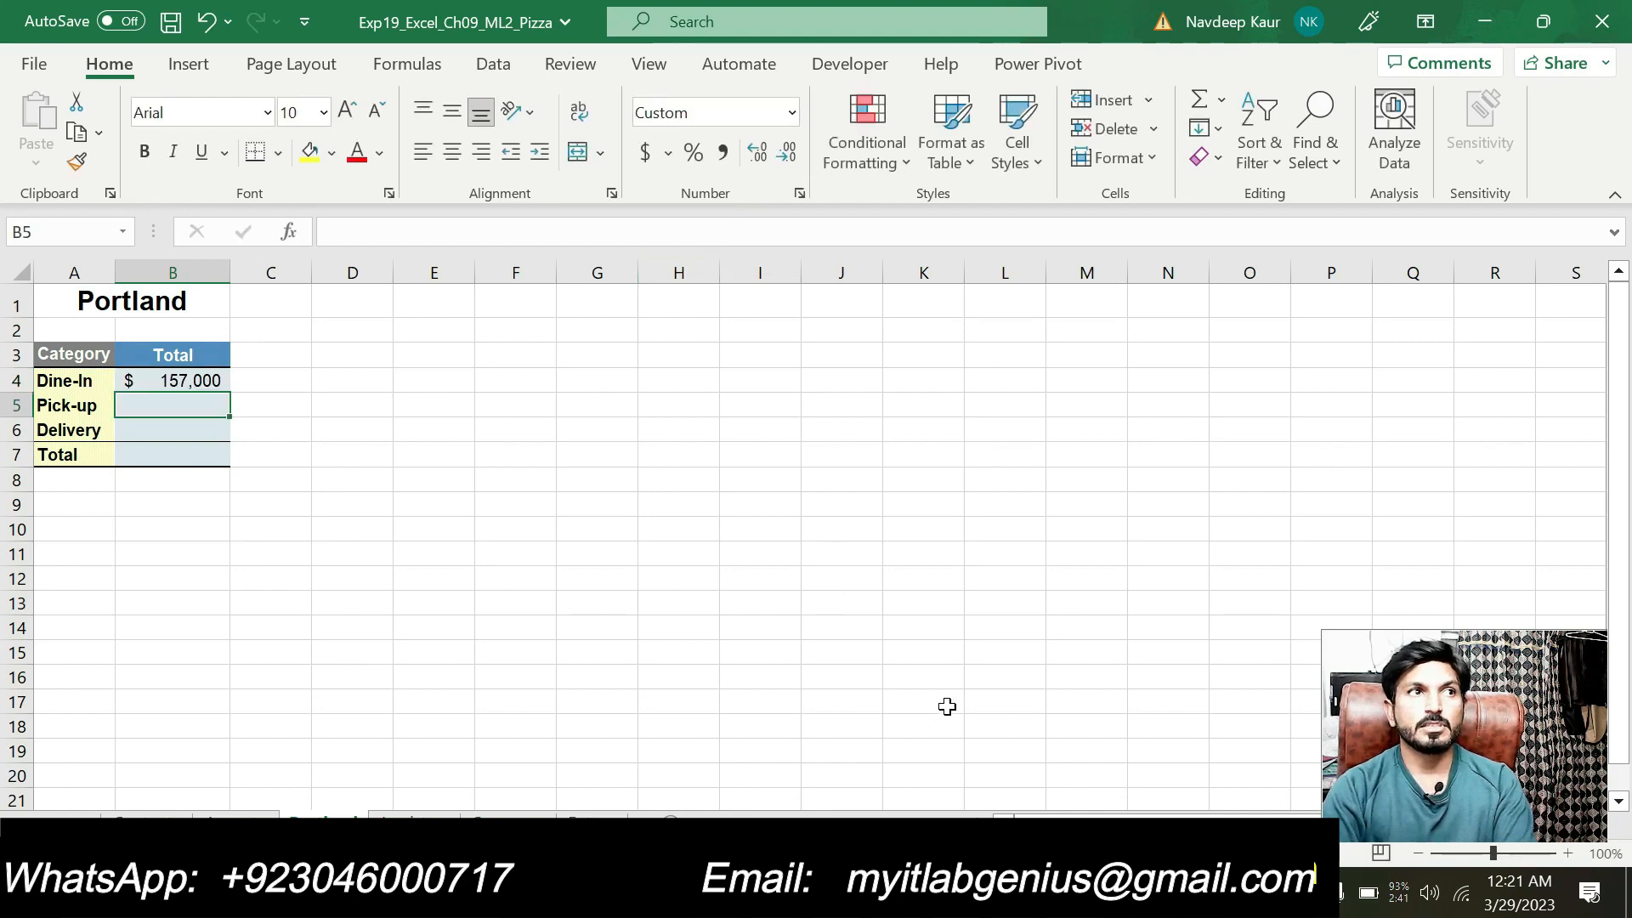
# Step: Switch to the Word instructions and remove all highlighting from the step 4 Portland link instruction
pyautogui.hotkey('alt', 'Tab')
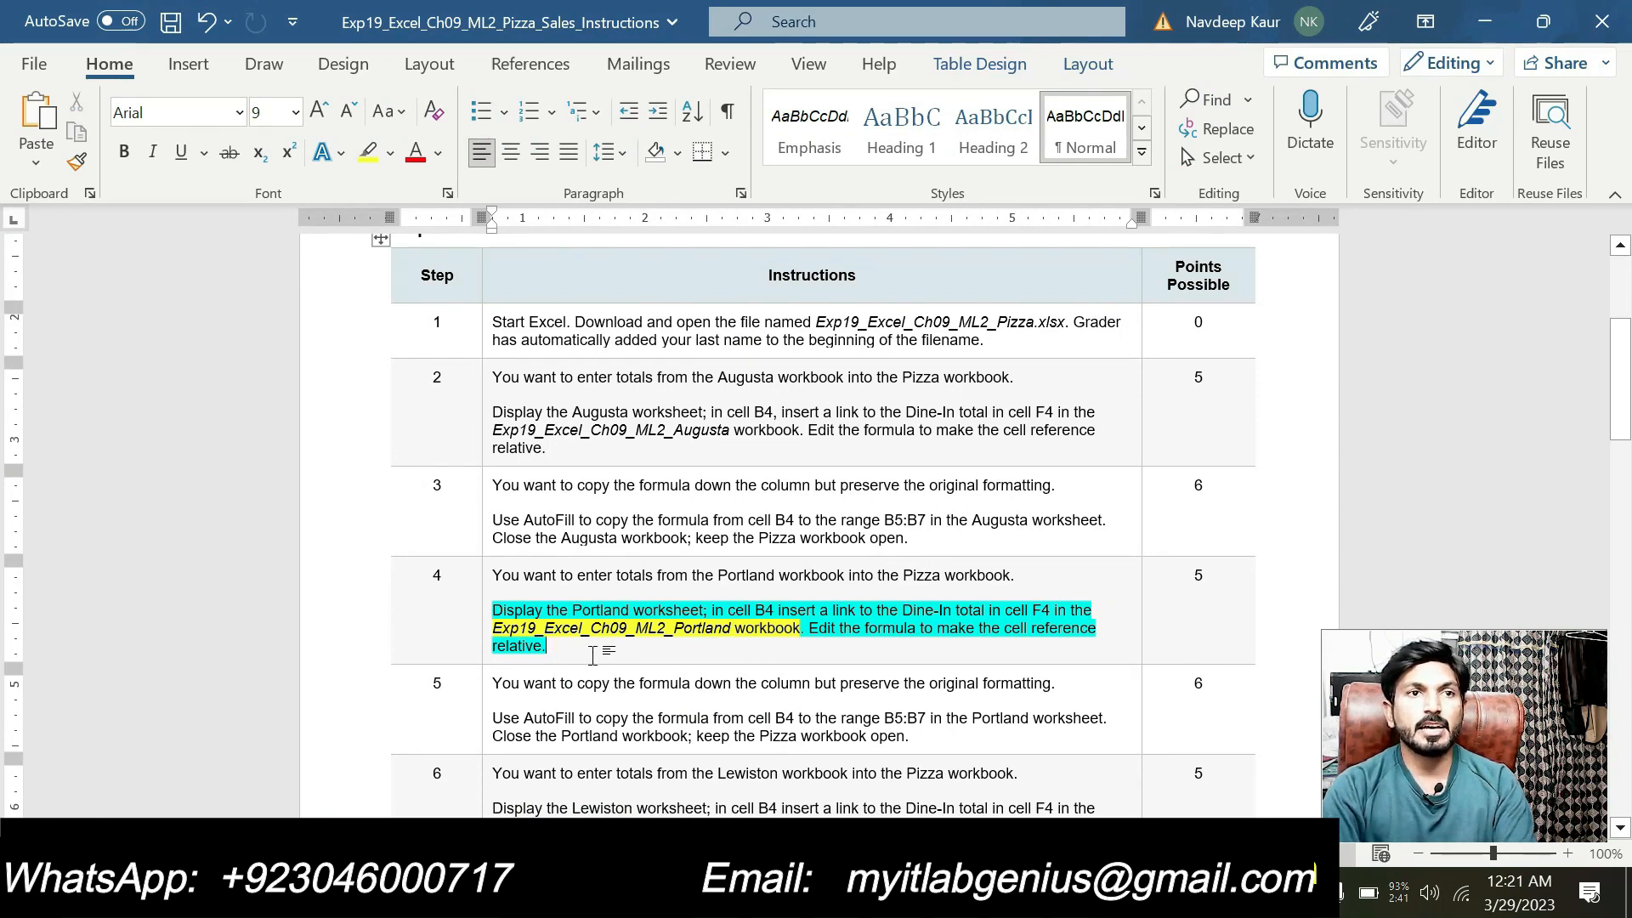
pyautogui.moveTo(583, 649); pyautogui.dragTo(492, 609)
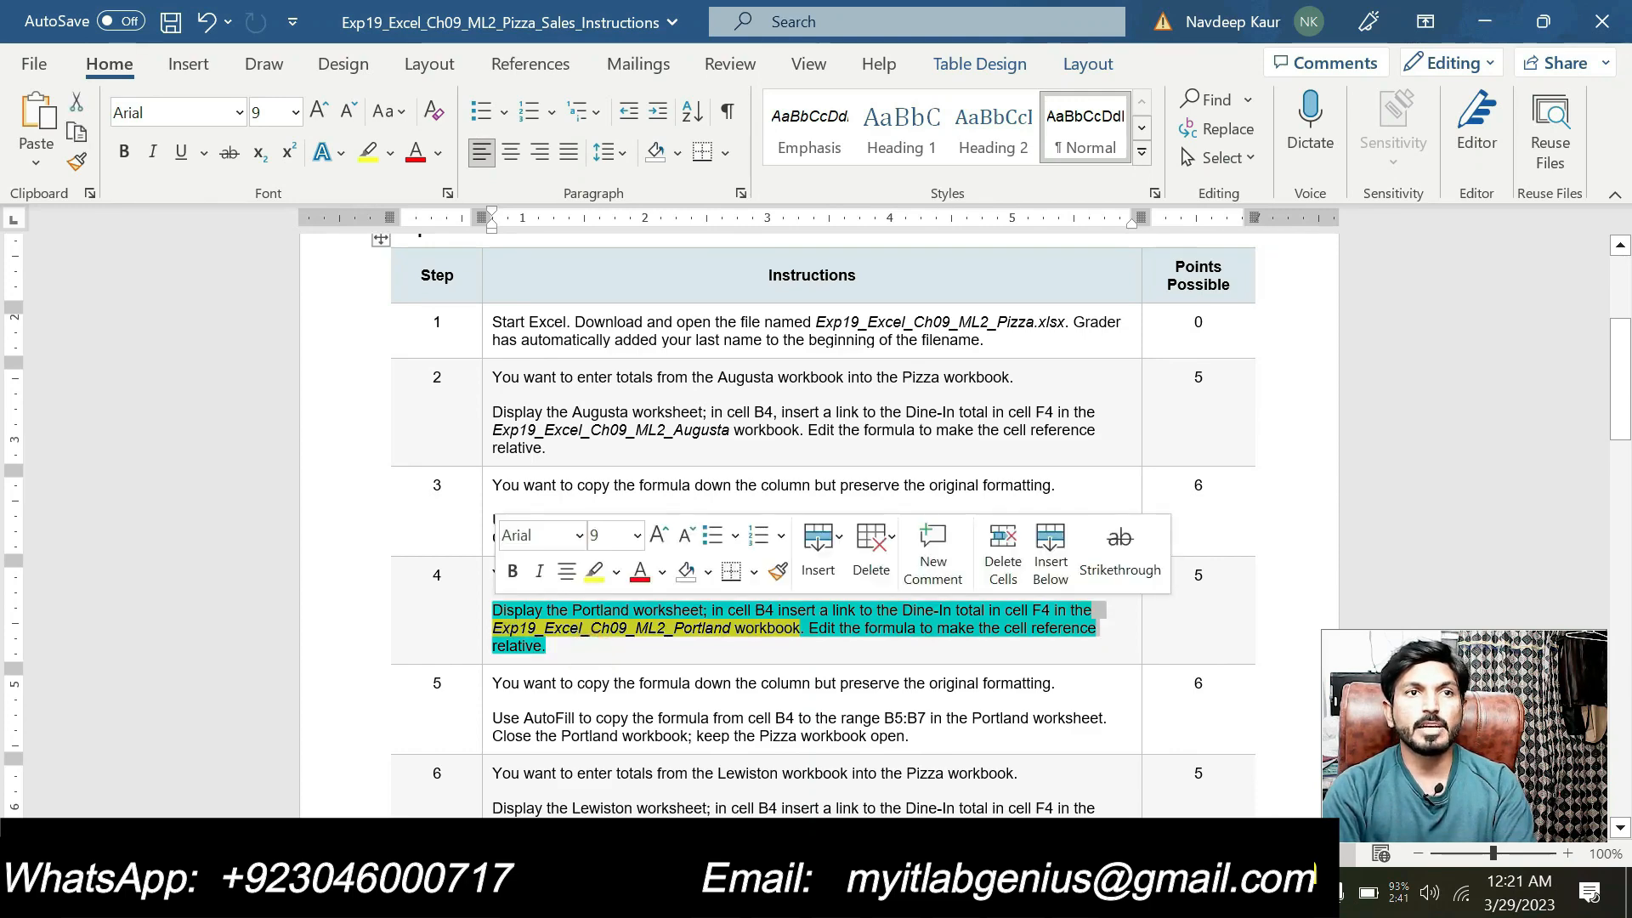
pyautogui.click(618, 571)
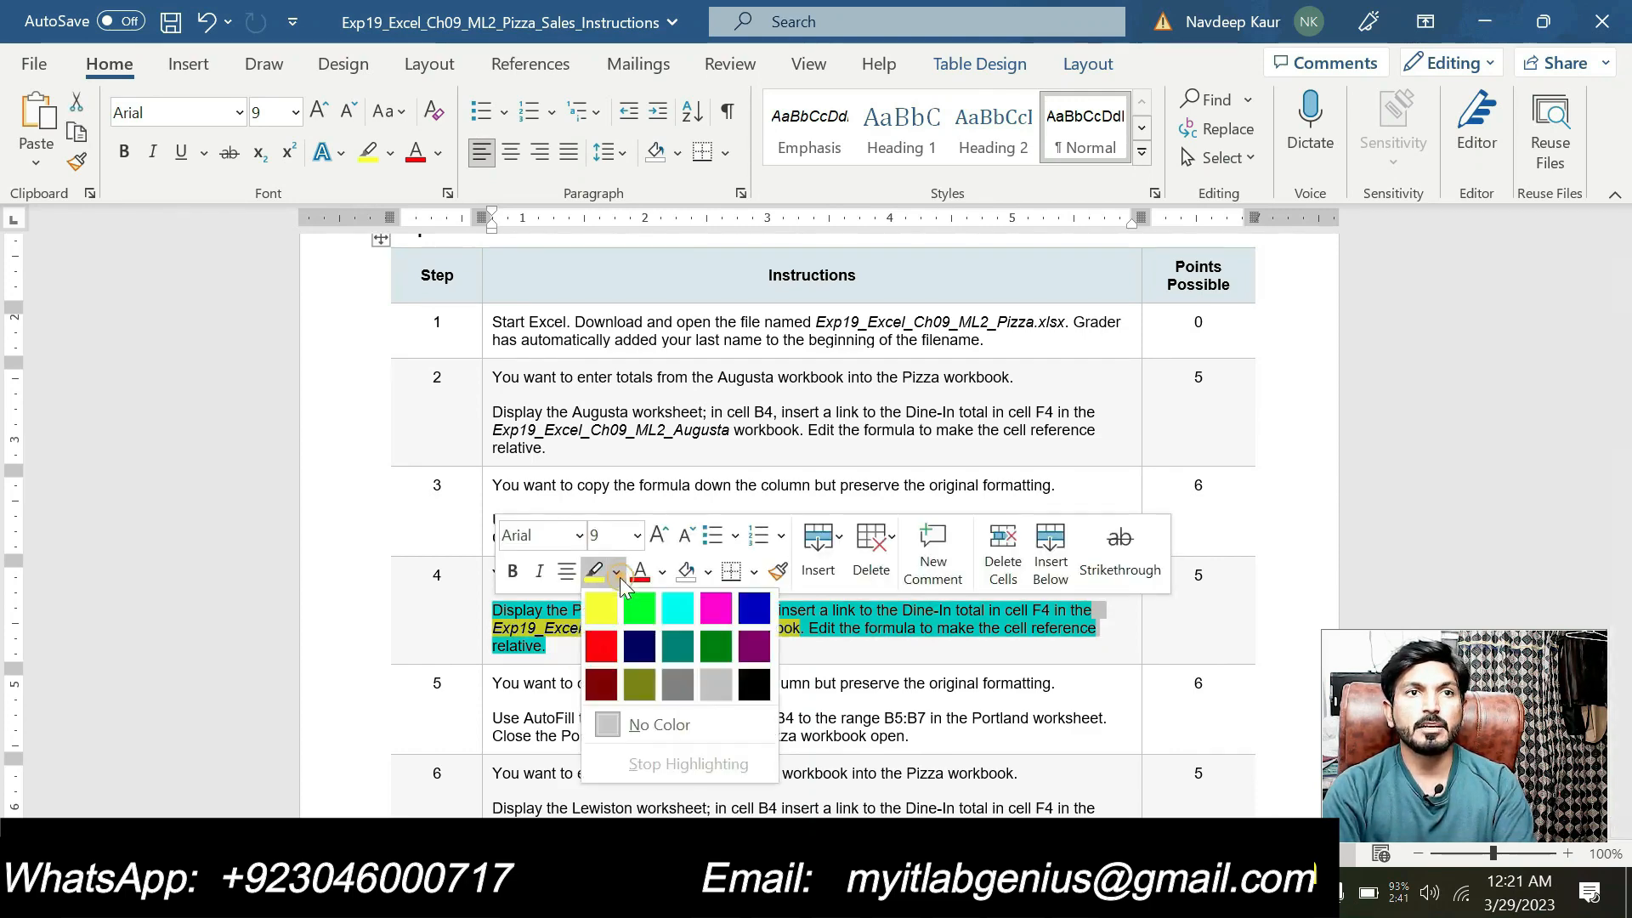
pyautogui.click(651, 728)
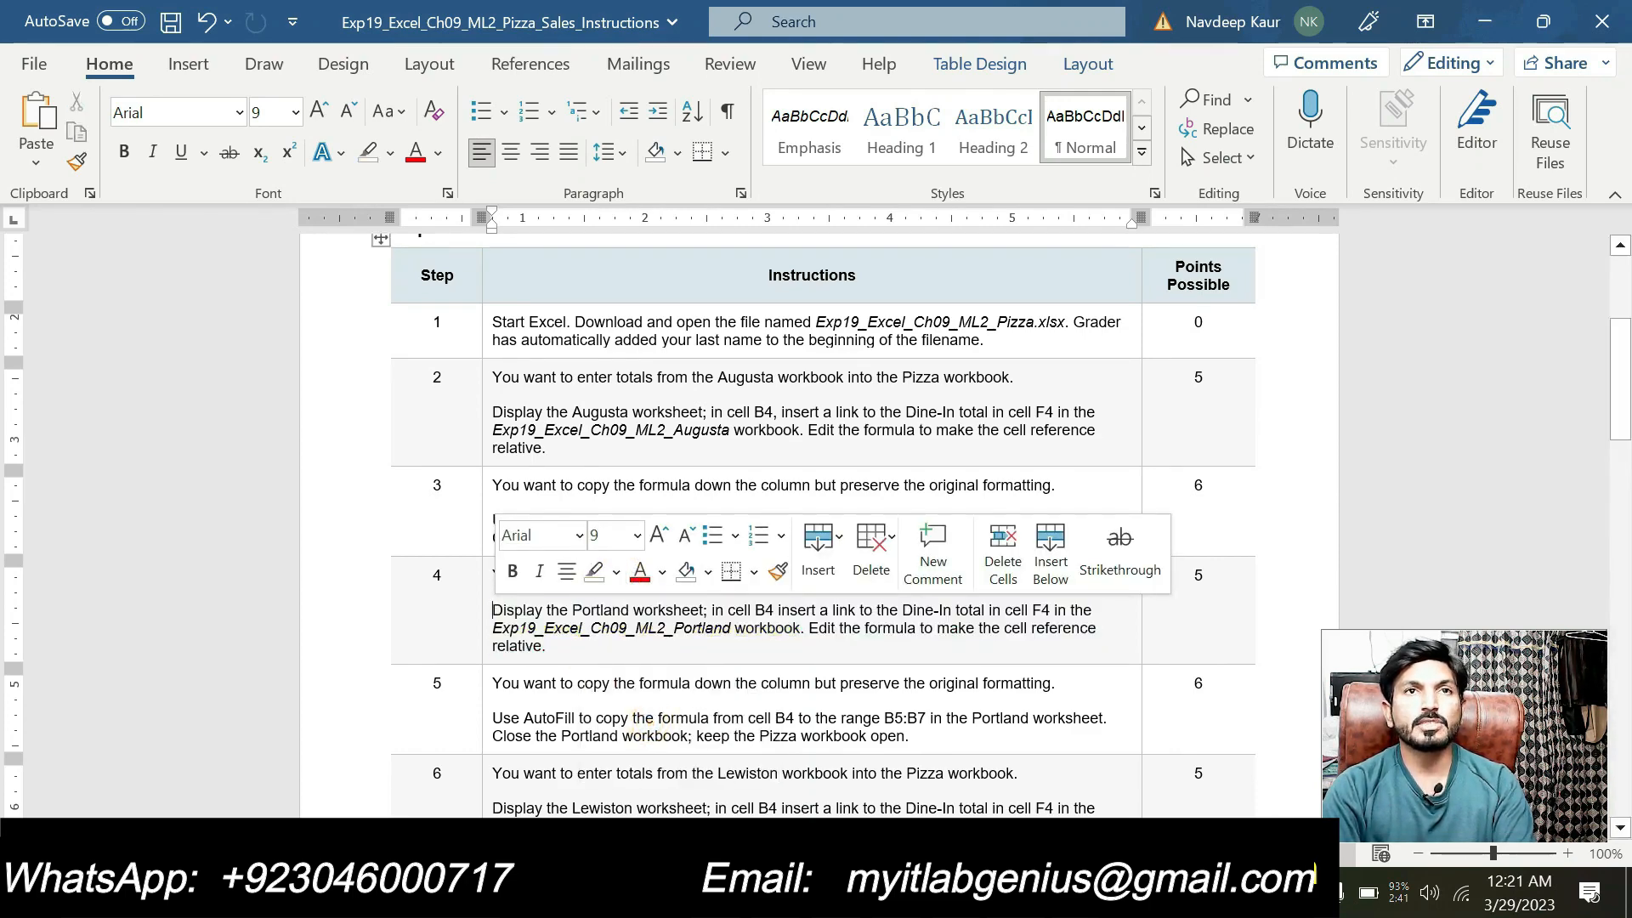
# Step: Highlight the step 5 instruction on AutoFill and closing the Portland workbook in turquoise, and review its B4 cell reference
pyautogui.scroll(-1, 650, 729)
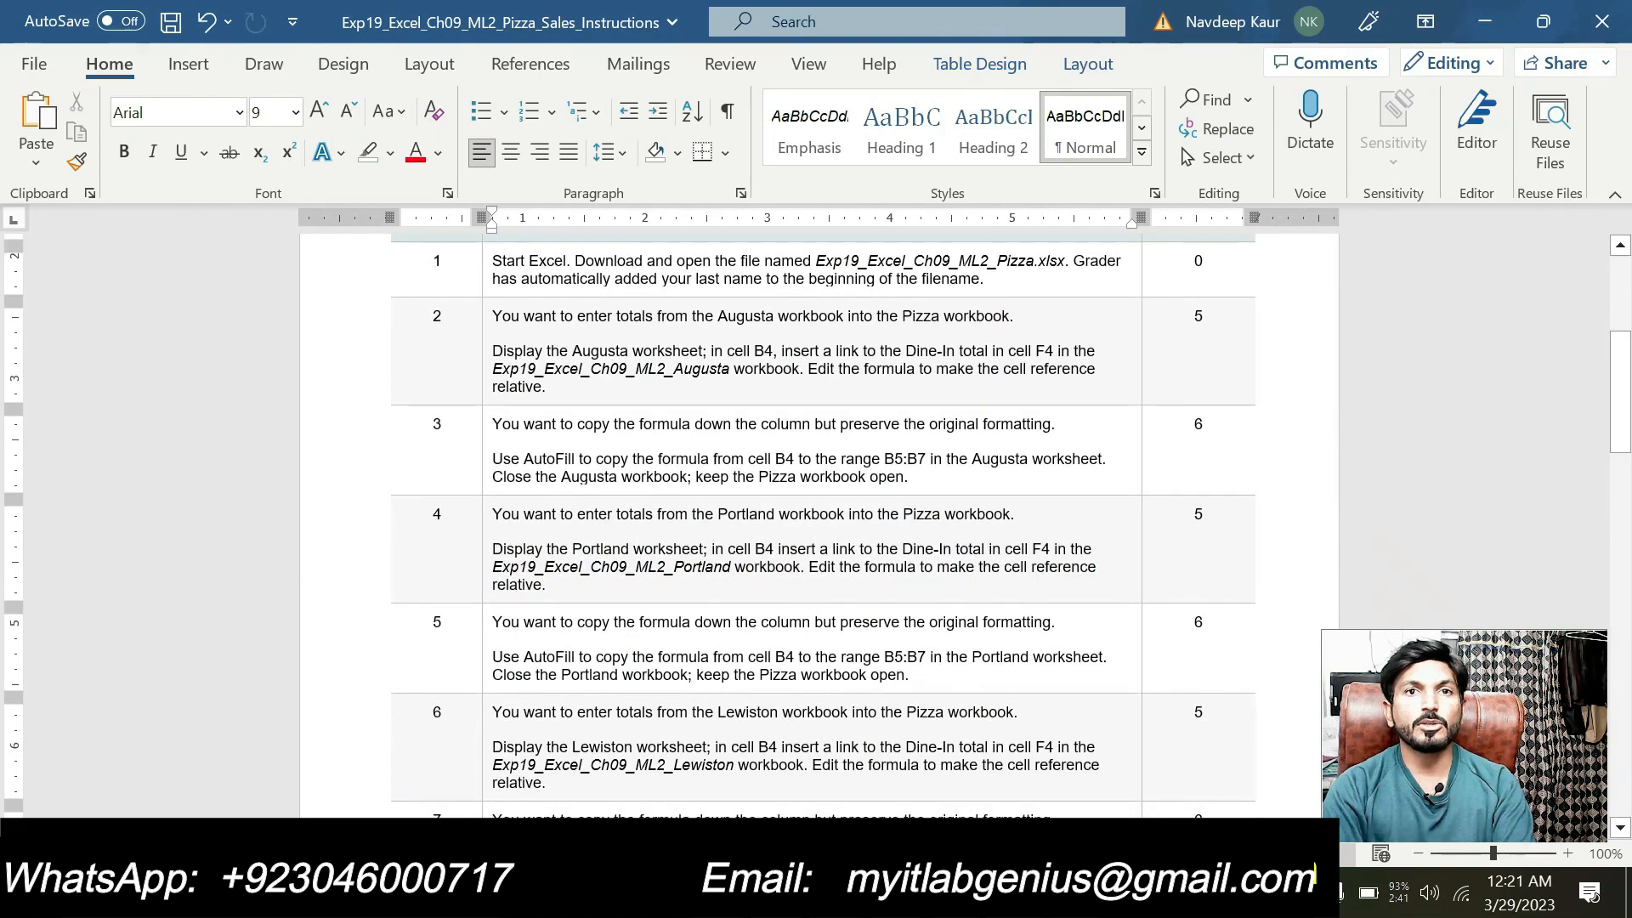
pyautogui.moveTo(906, 676); pyautogui.dragTo(494, 657)
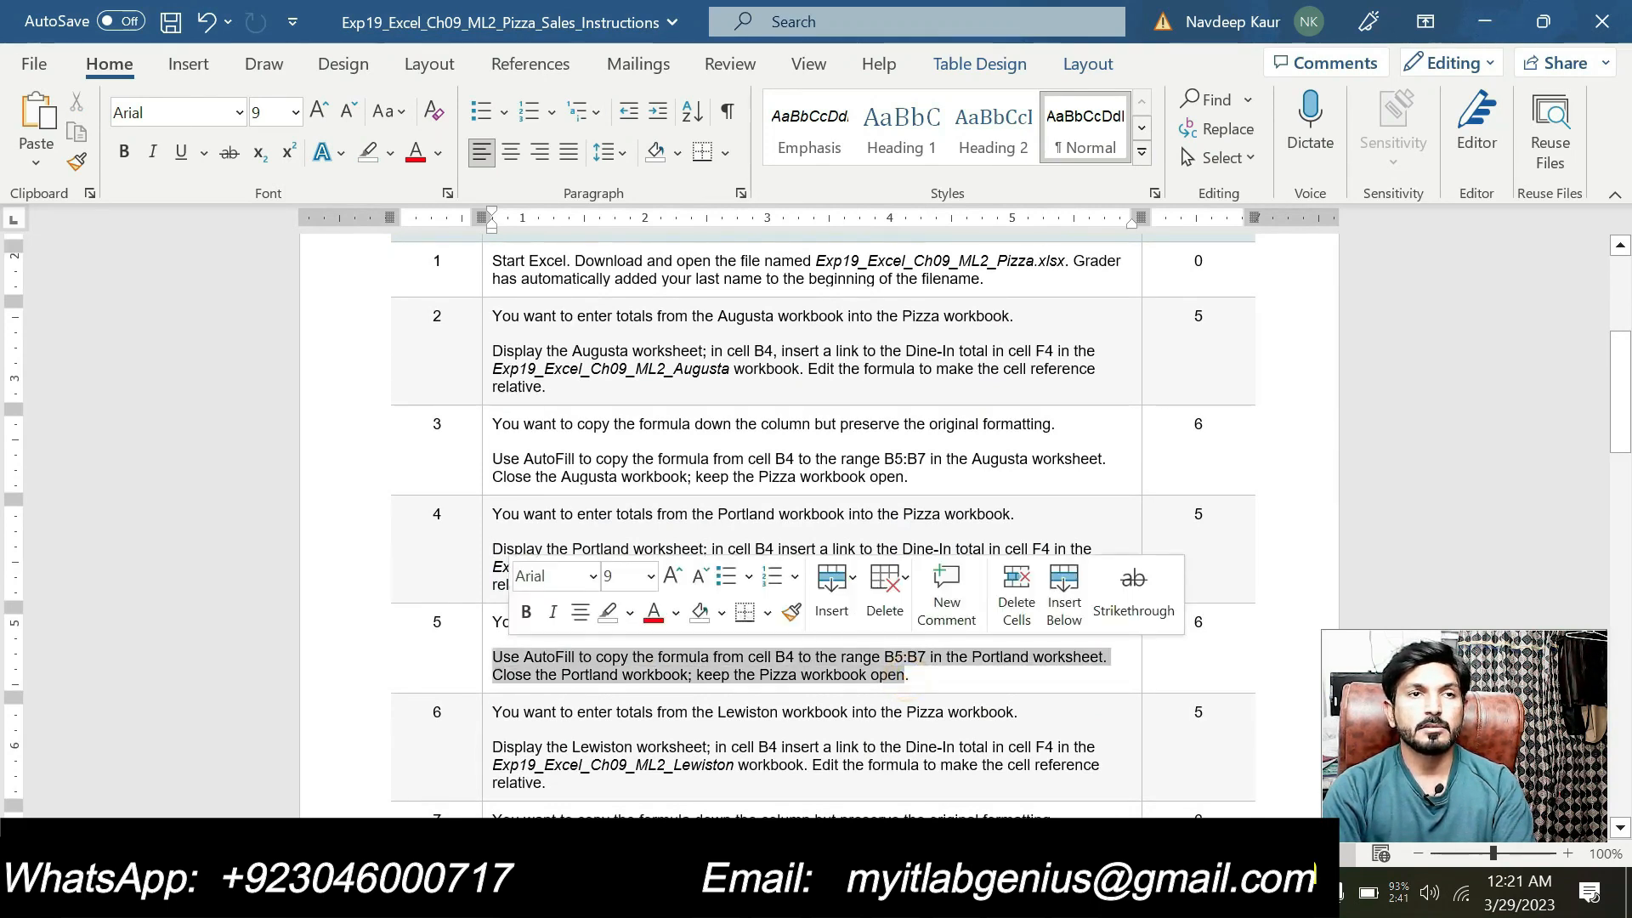
pyautogui.click(630, 613)
pyautogui.click(697, 653)
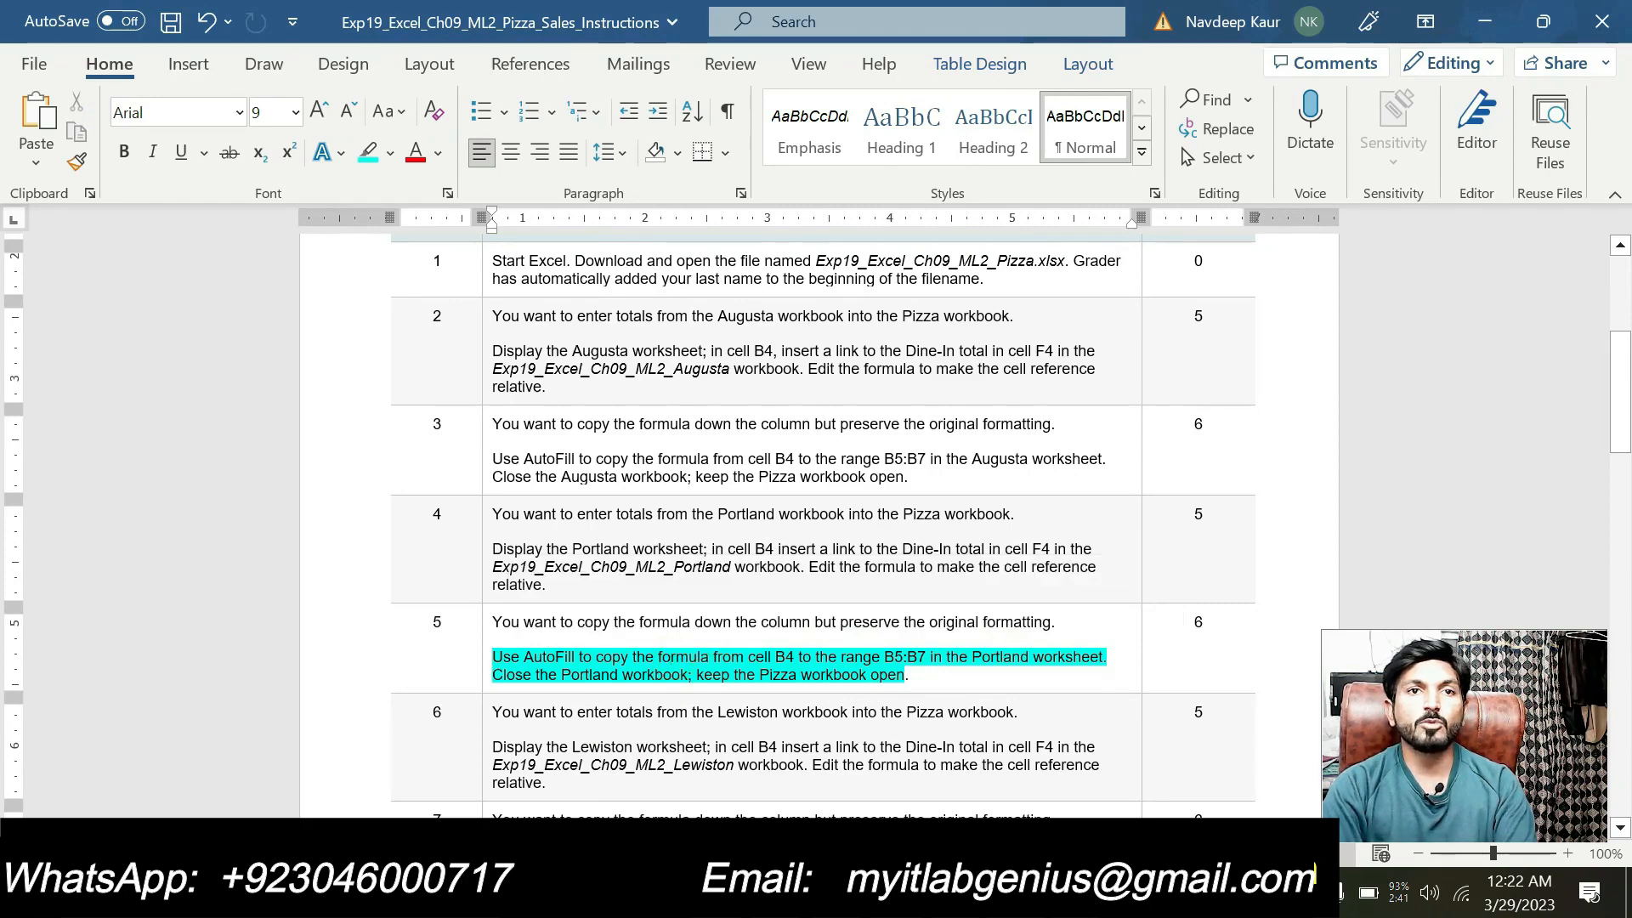
pyautogui.scroll(-1, 816, 510)
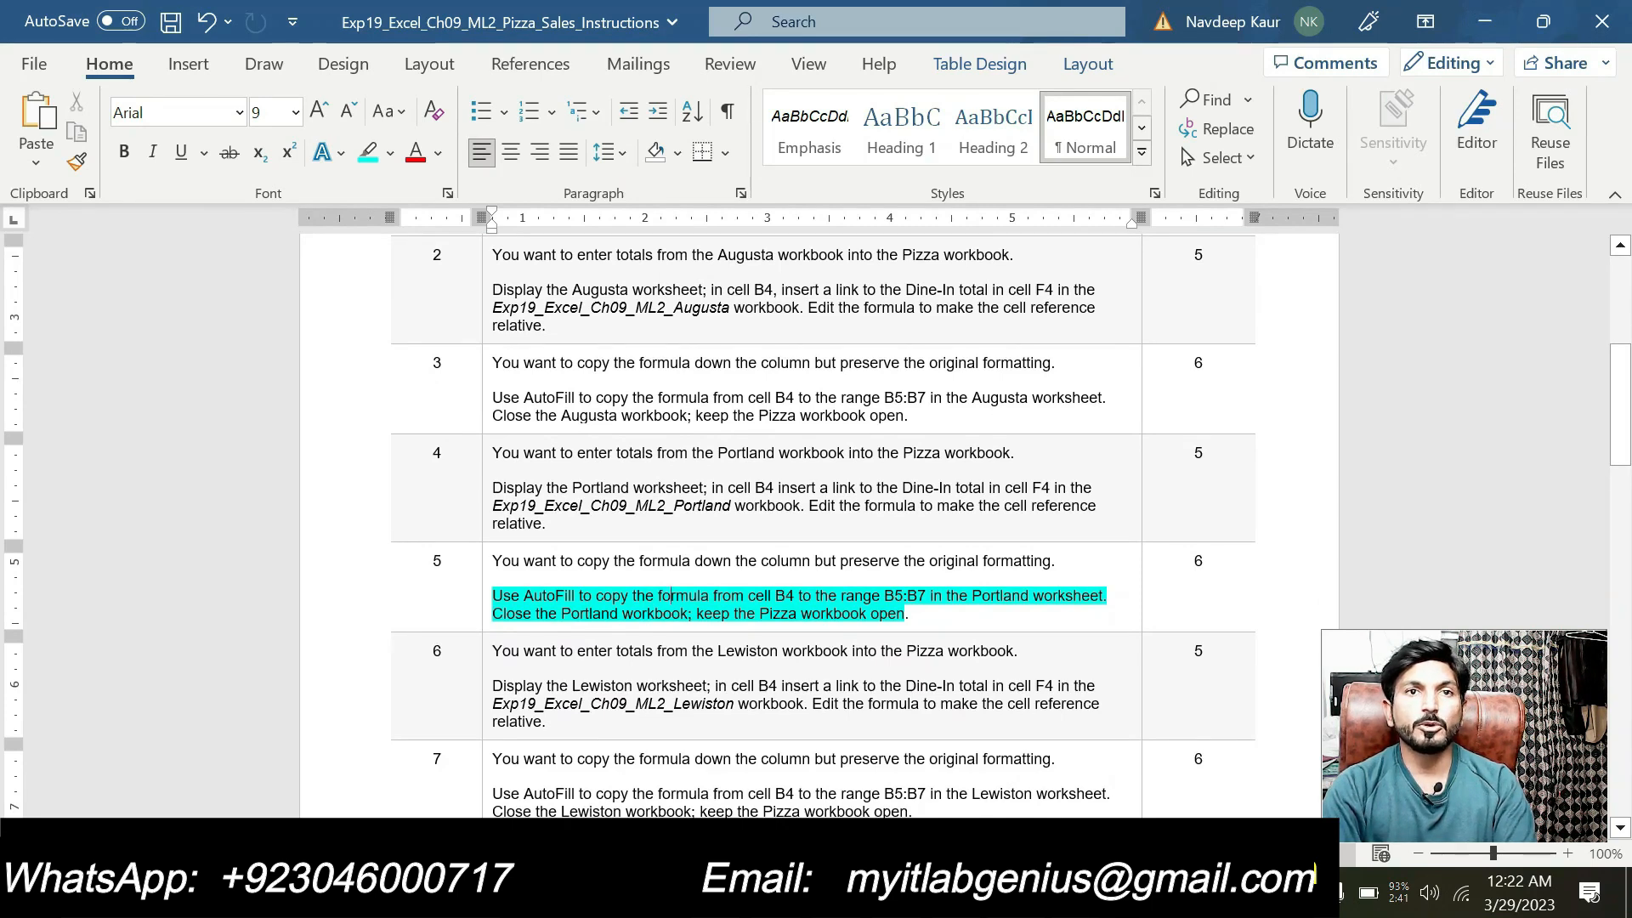
pyautogui.doubleClick(784, 595)
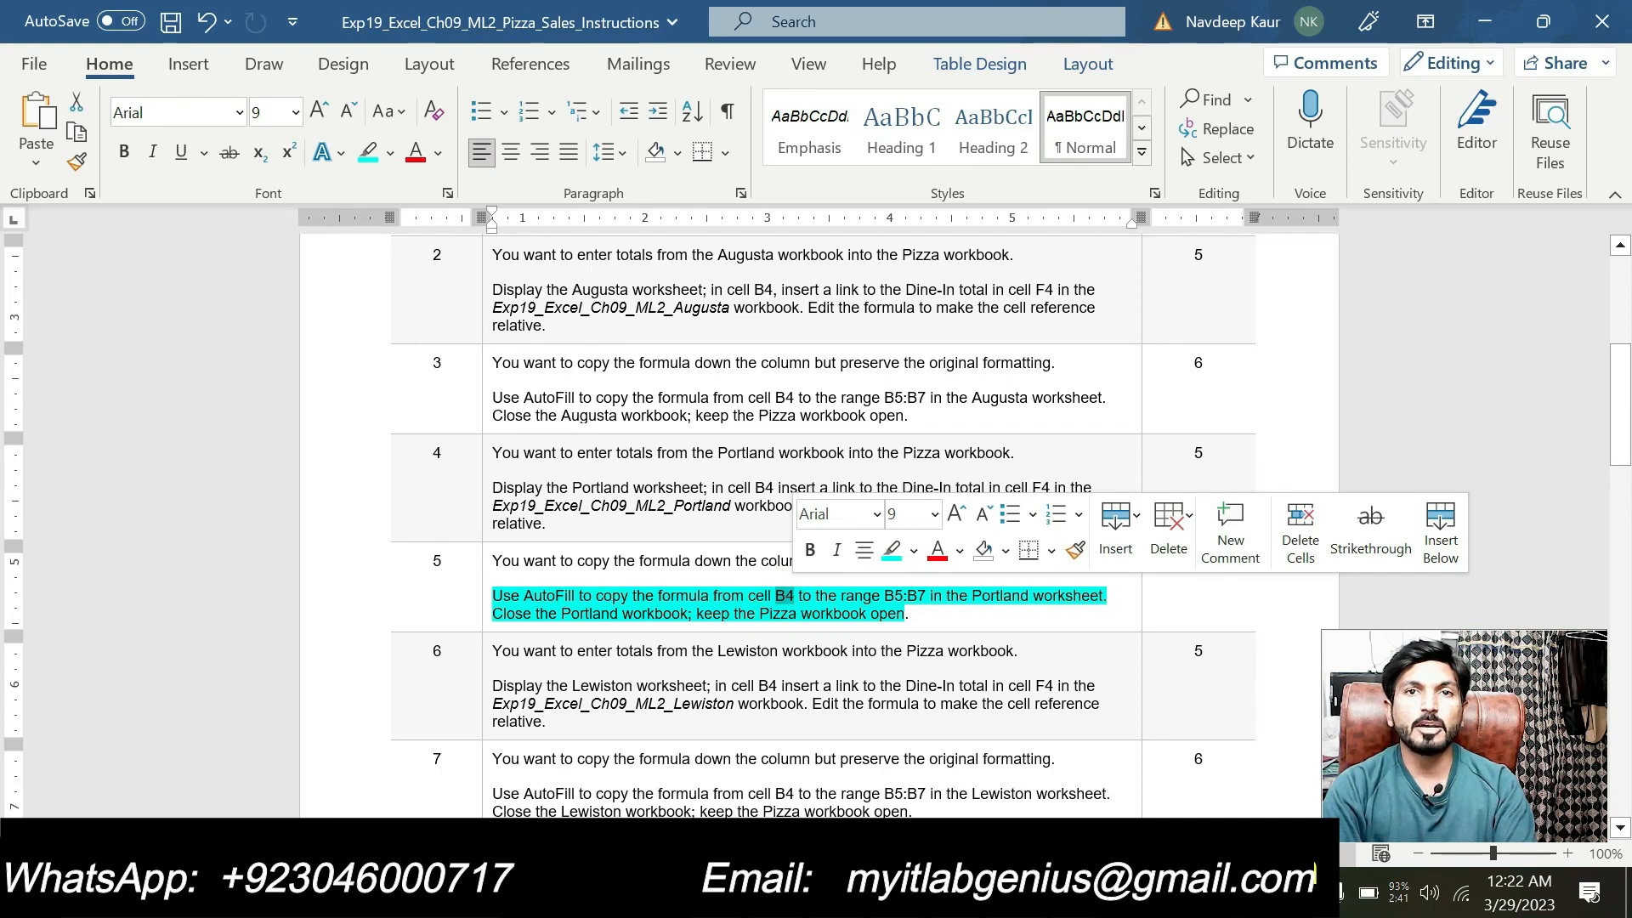
pyautogui.click(908, 613)
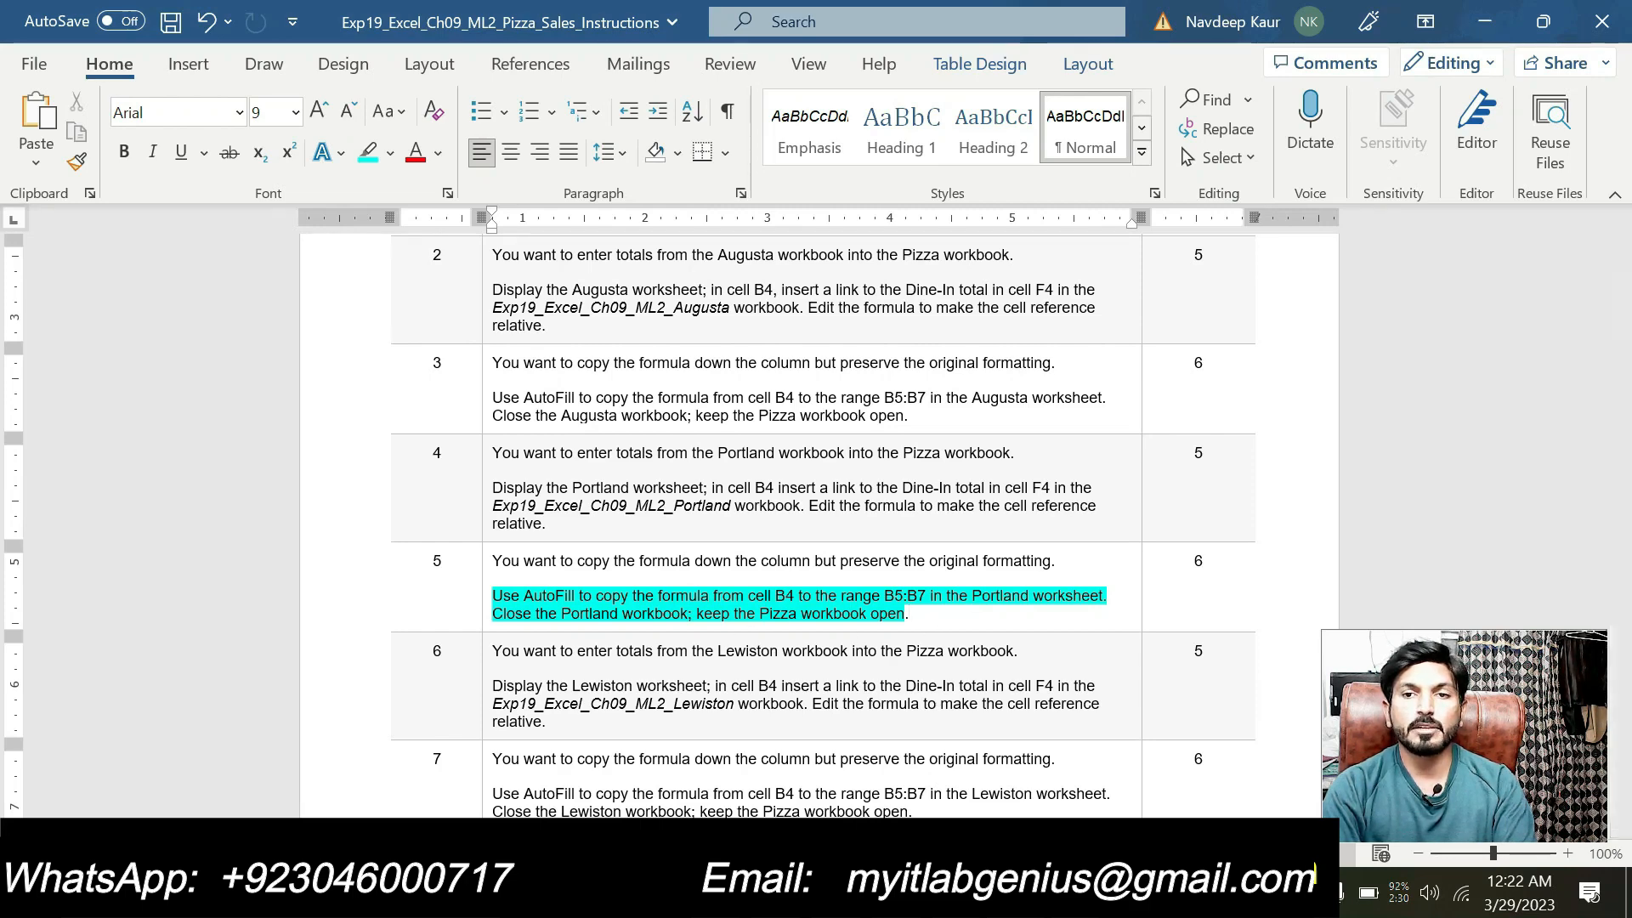
# Step: Switch to the Pizza workbook and AutoFill the formula from cell B4 to the range B5:B7 in the Portland worksheet
pyautogui.click(1003, 893)
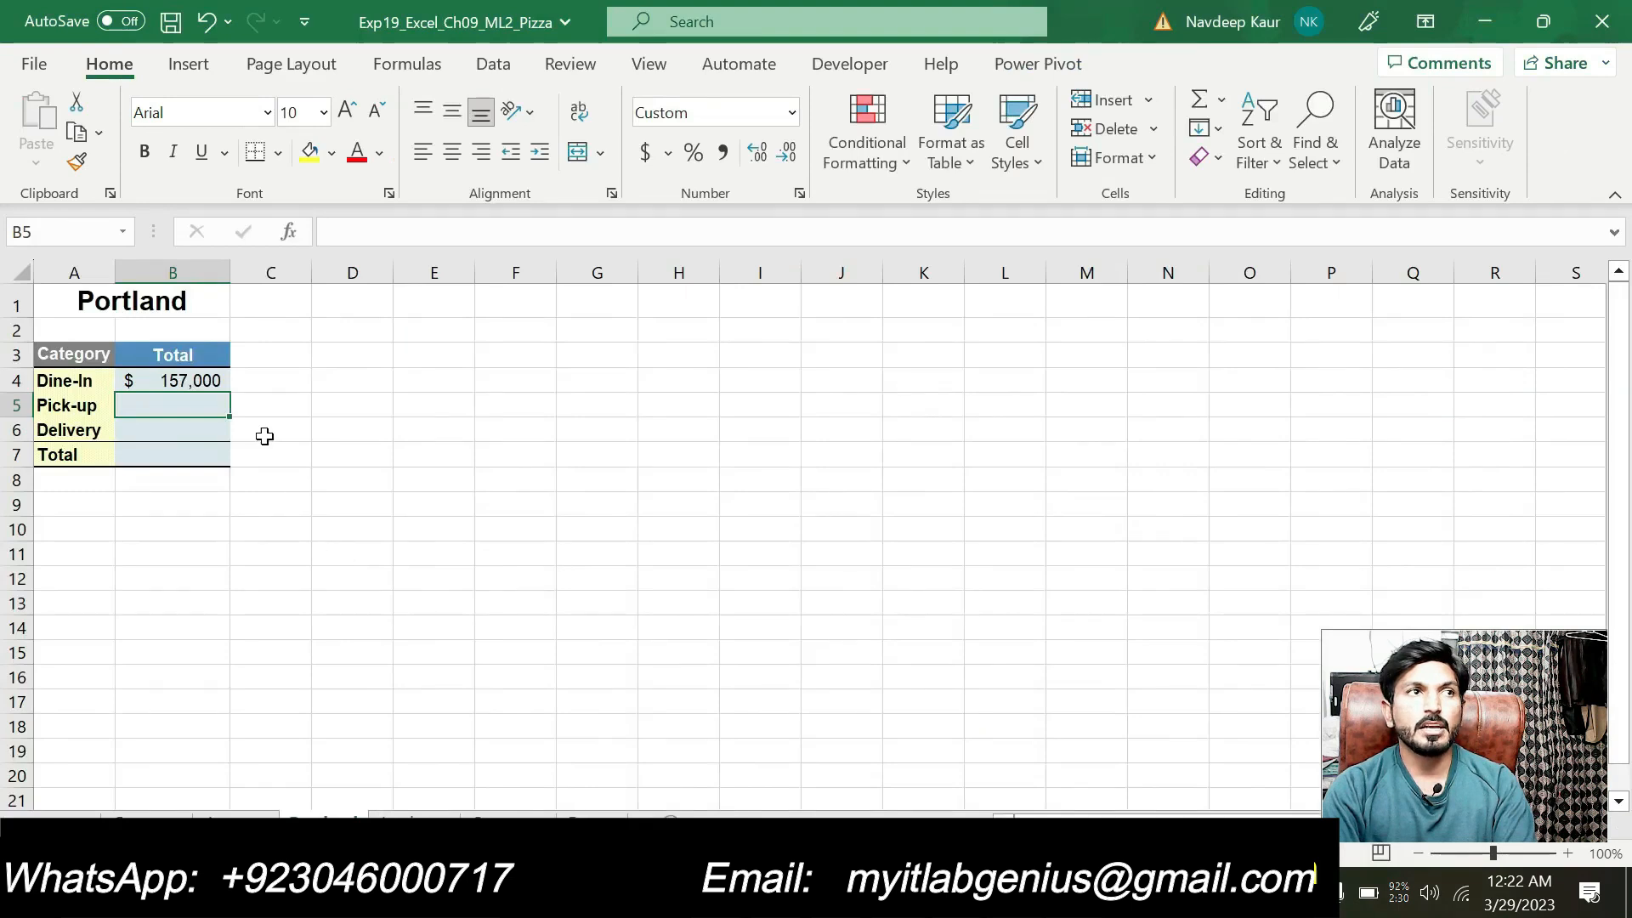
pyautogui.click(212, 372)
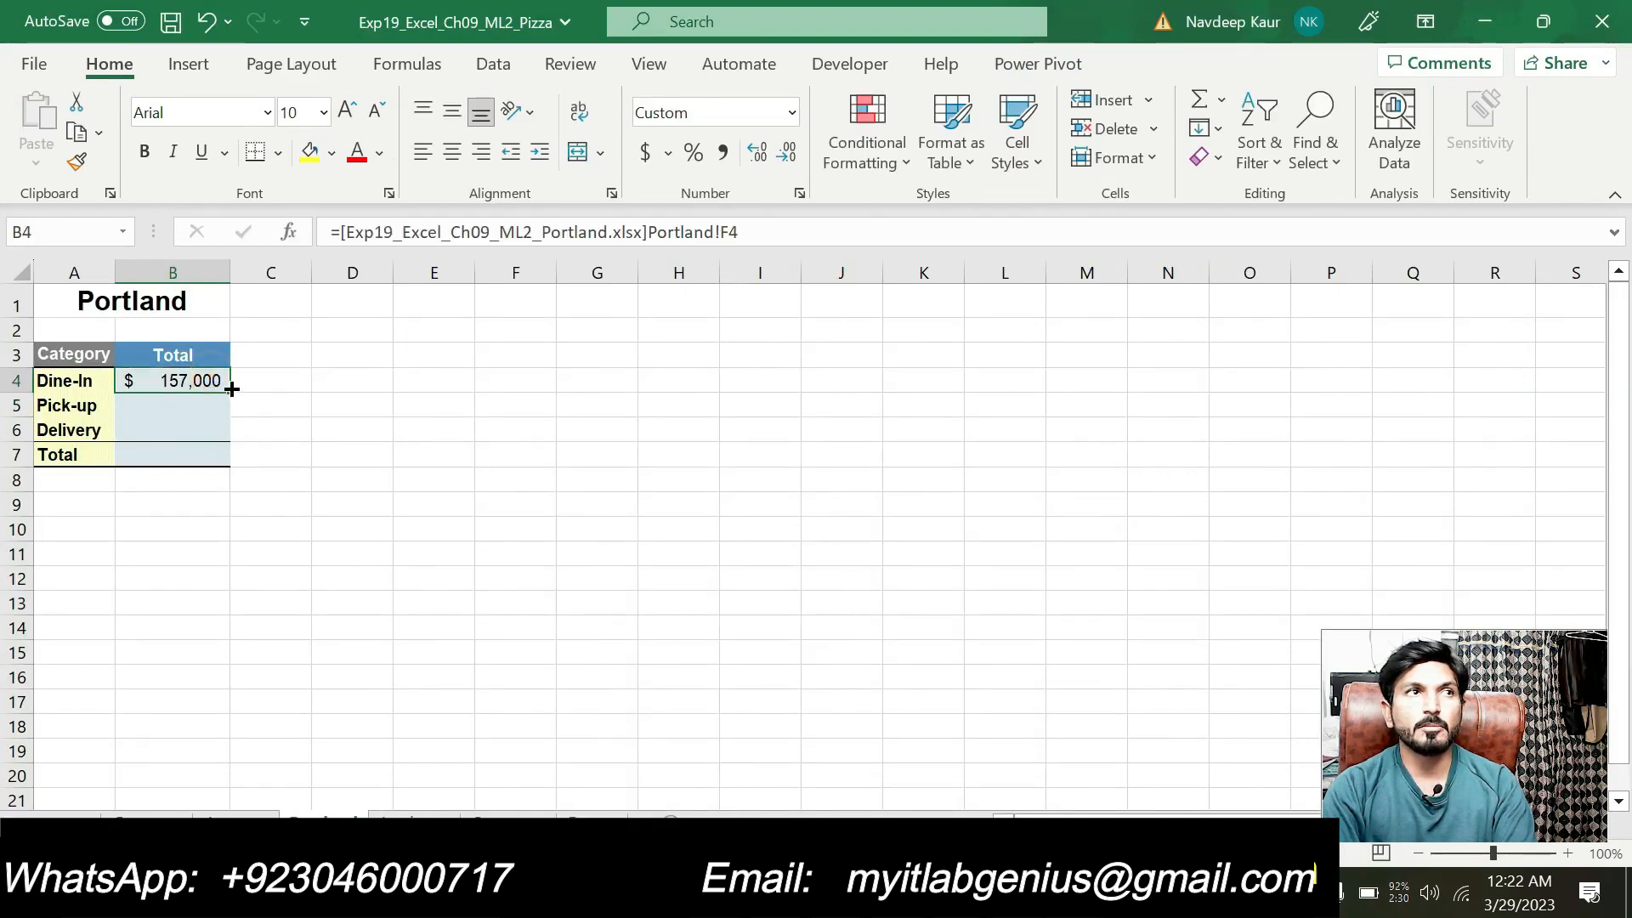
pyautogui.moveTo(225, 390); pyautogui.dragTo(239, 465)
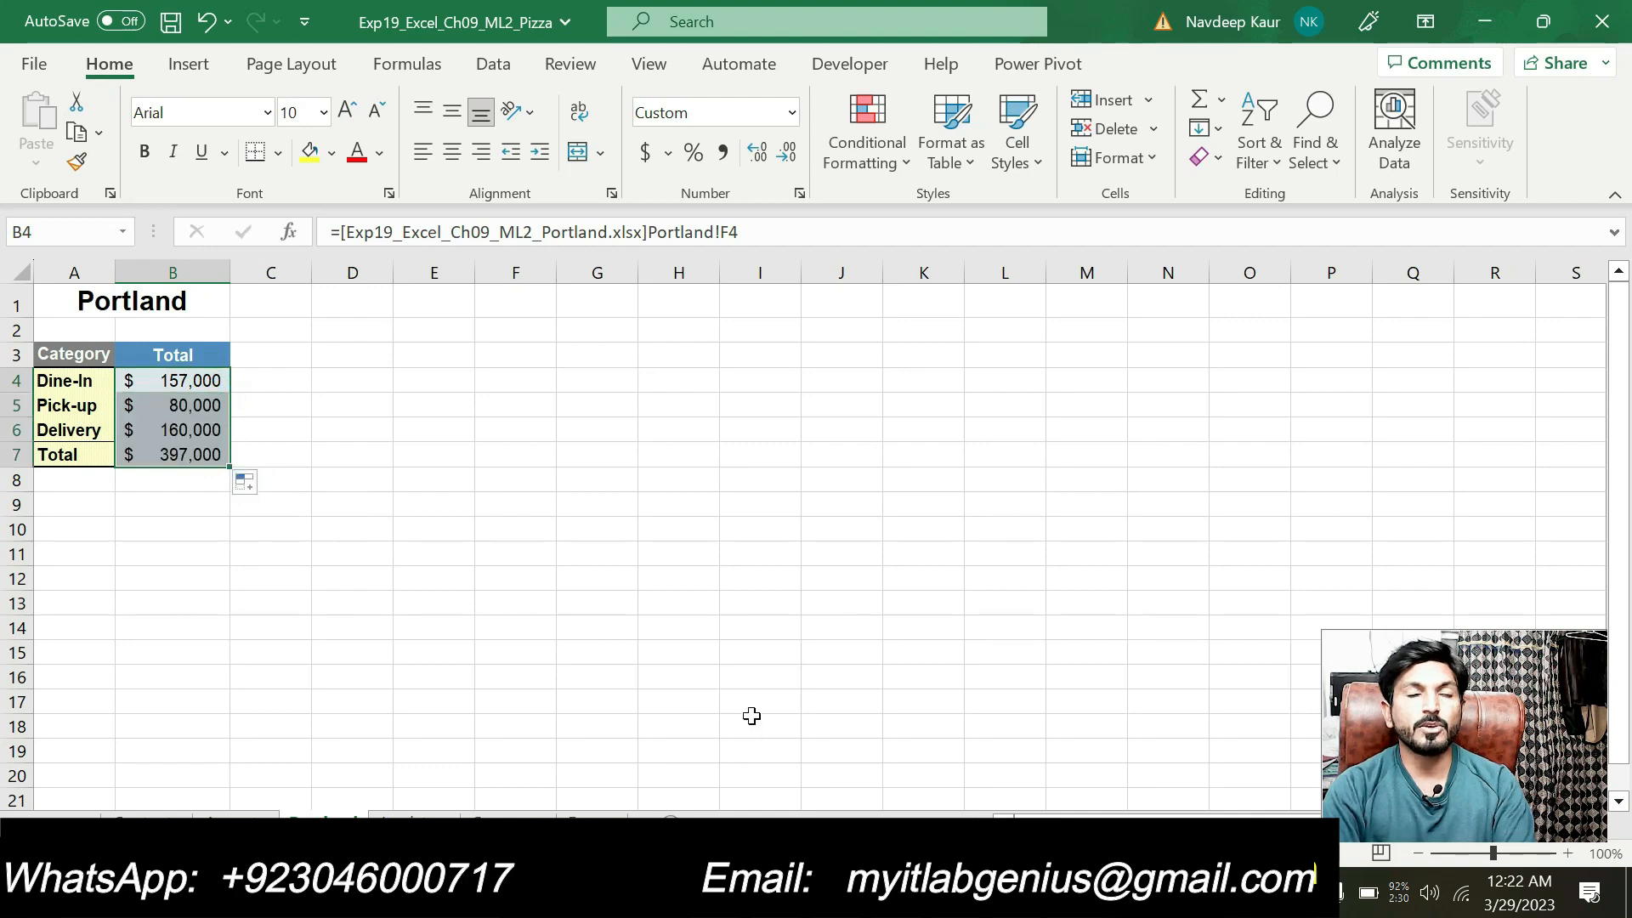
# Step: Check the overall total in cell F7 of the Exp19_Excel_Ch09_ML2_Portland workbook and close that workbook, keeping Pizza open
pyautogui.moveTo(1054, 896)
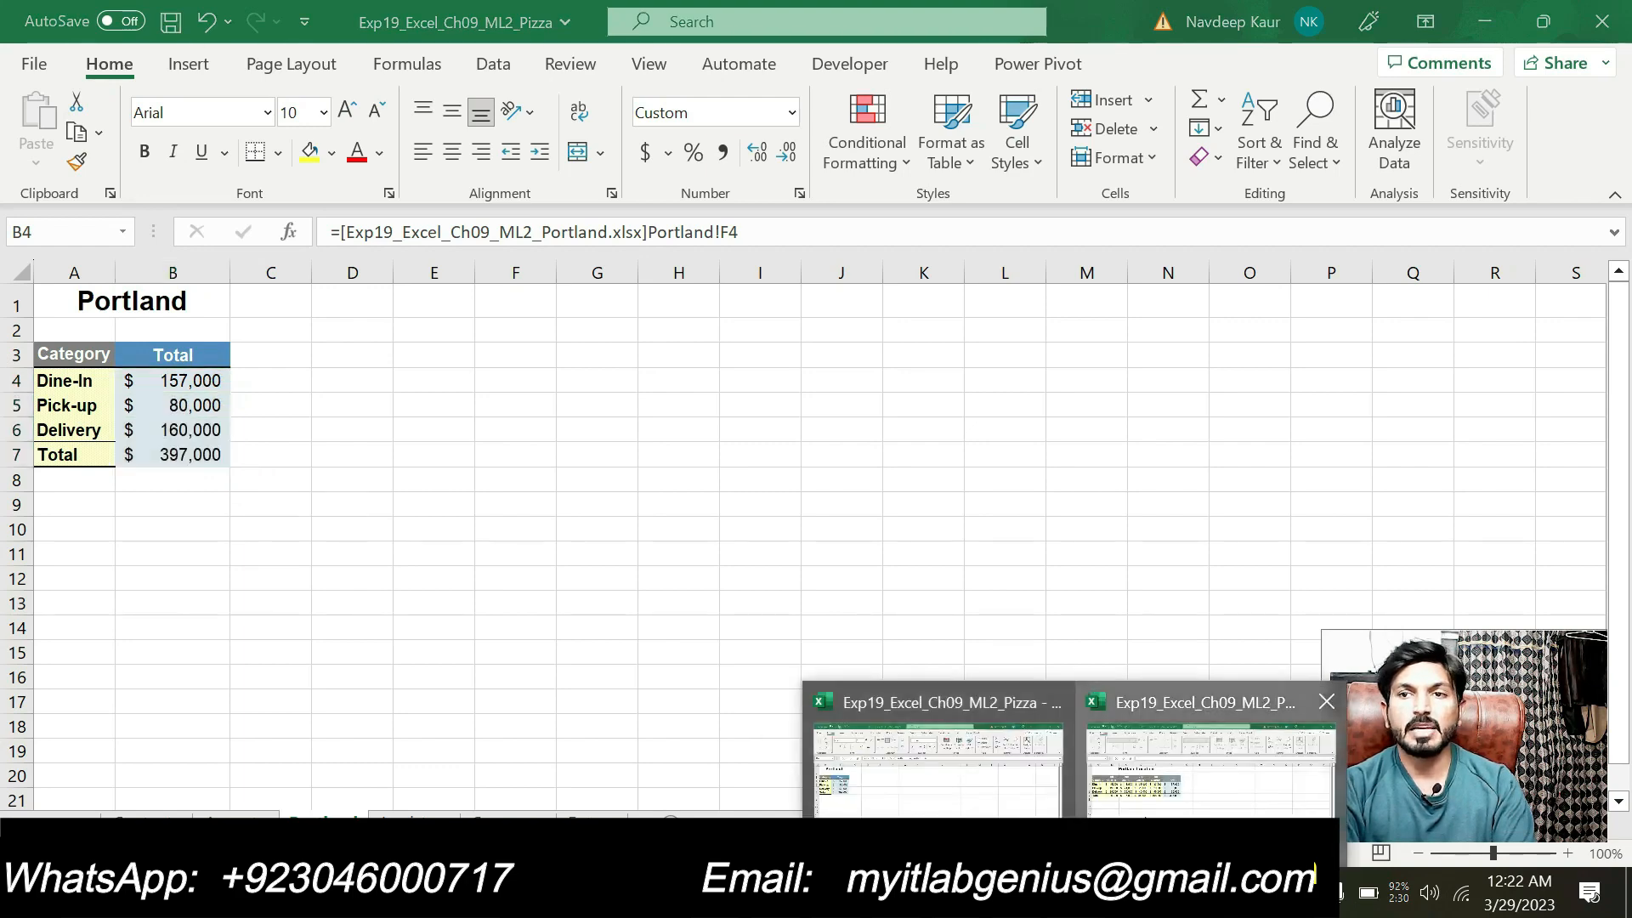
pyautogui.click(1198, 748)
pyautogui.click(573, 476)
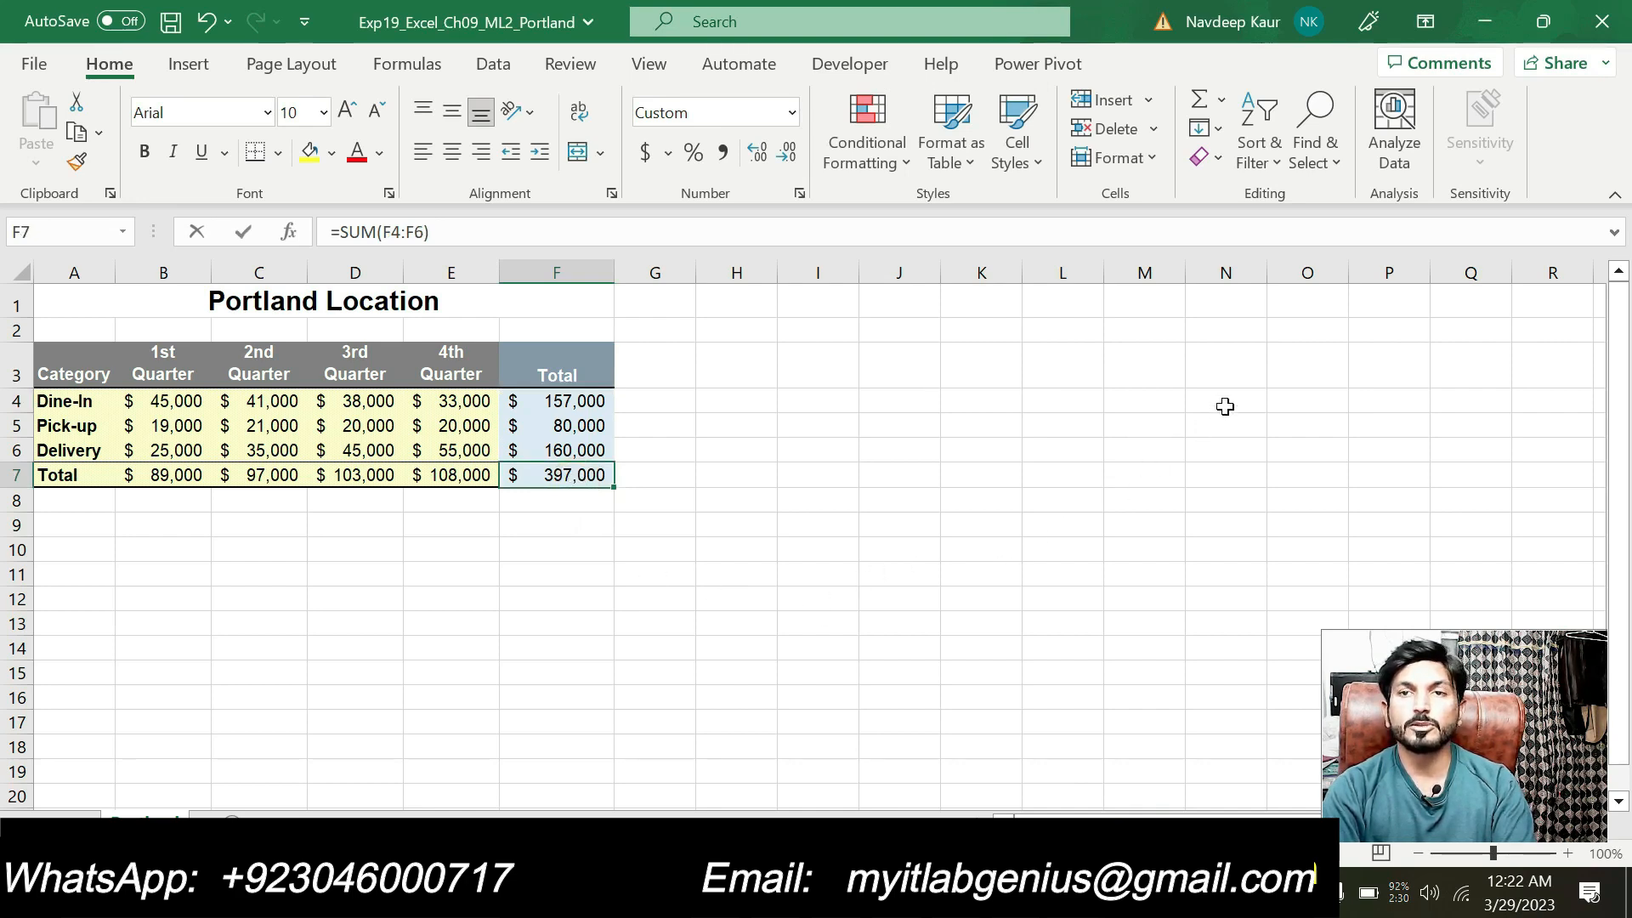
pyautogui.click(1601, 25)
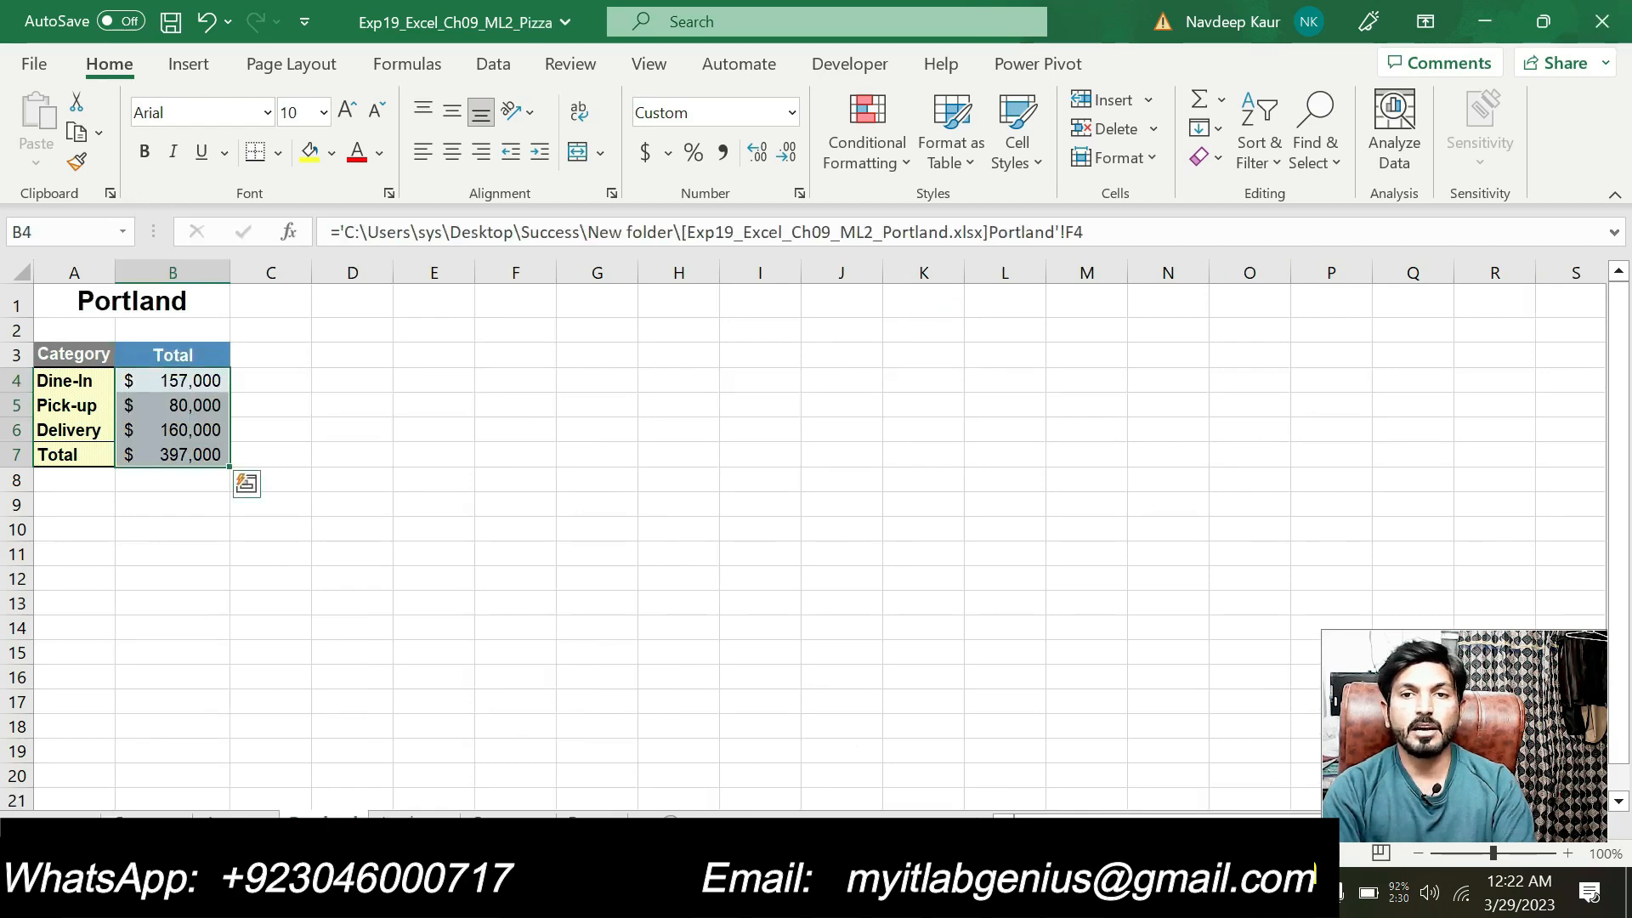
# Step: Switch to the Word instructions and remove the turquoise highlight from step 5, leaving the Editor pane closed
pyautogui.click(734, 892)
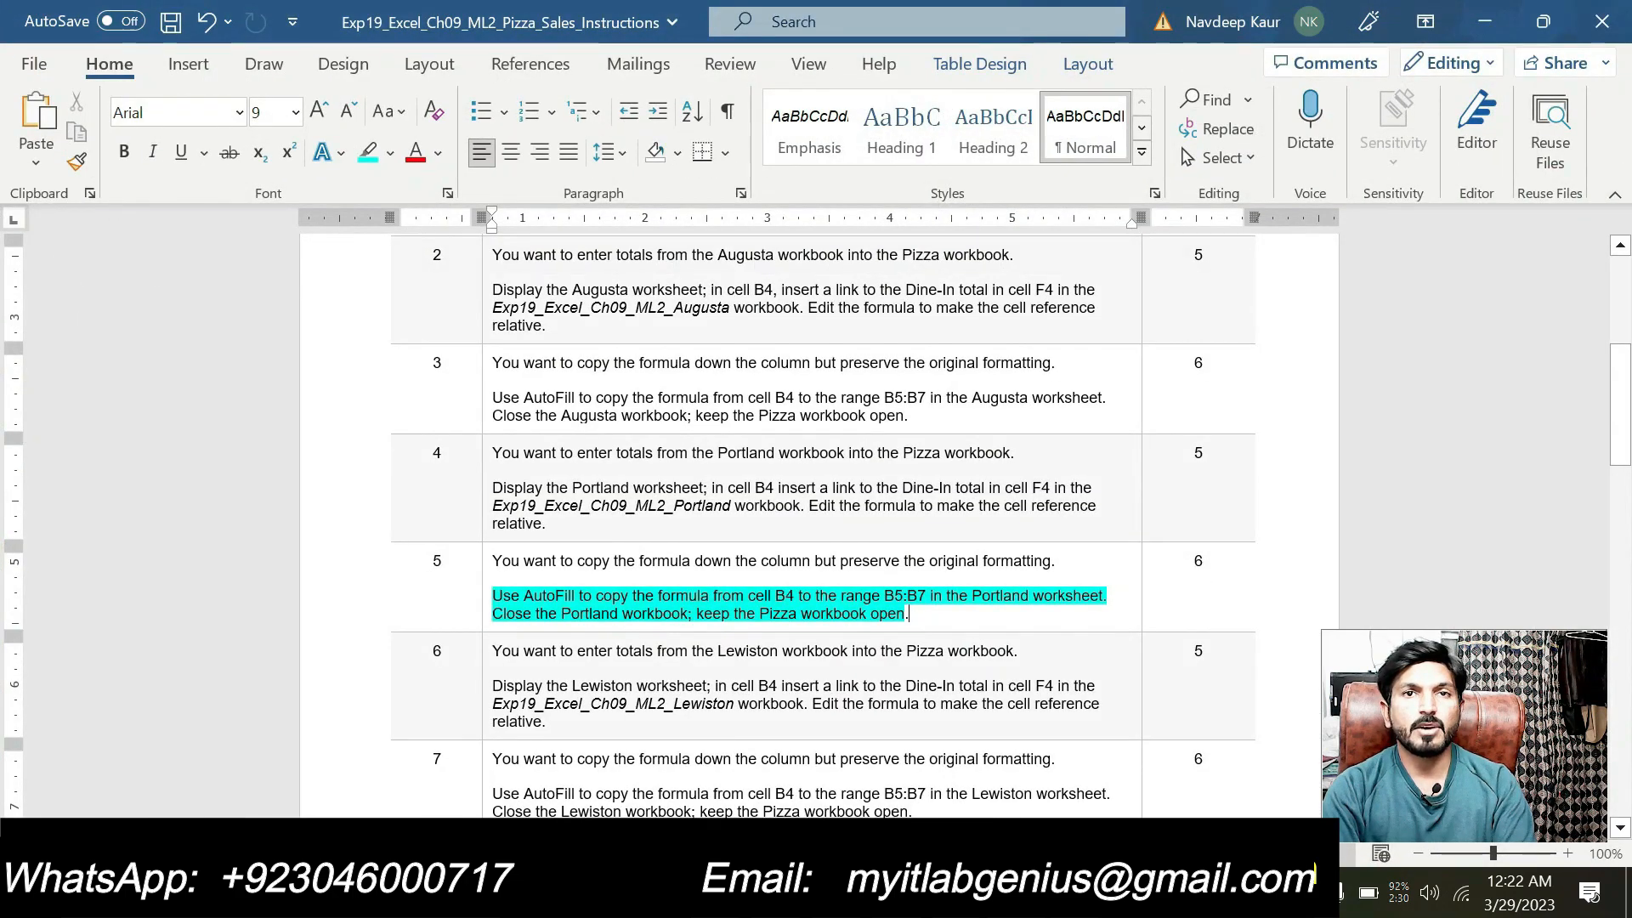
pyautogui.tripleClick(914, 615)
pyautogui.moveTo(523, 597); pyautogui.dragTo(494, 597)
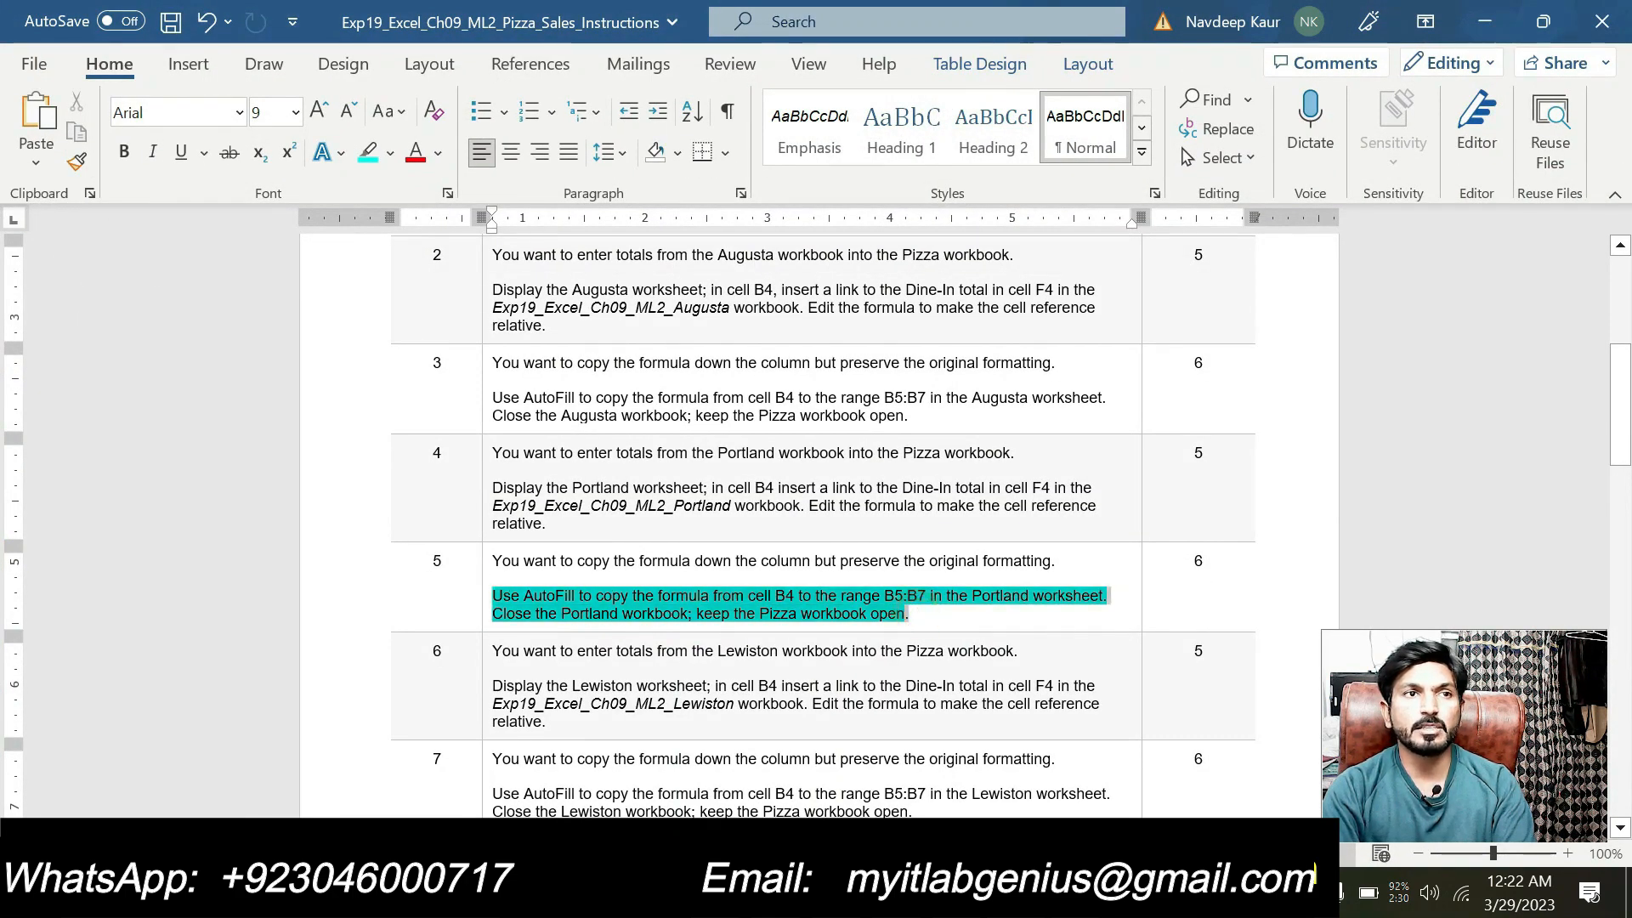
pyautogui.click(637, 557)
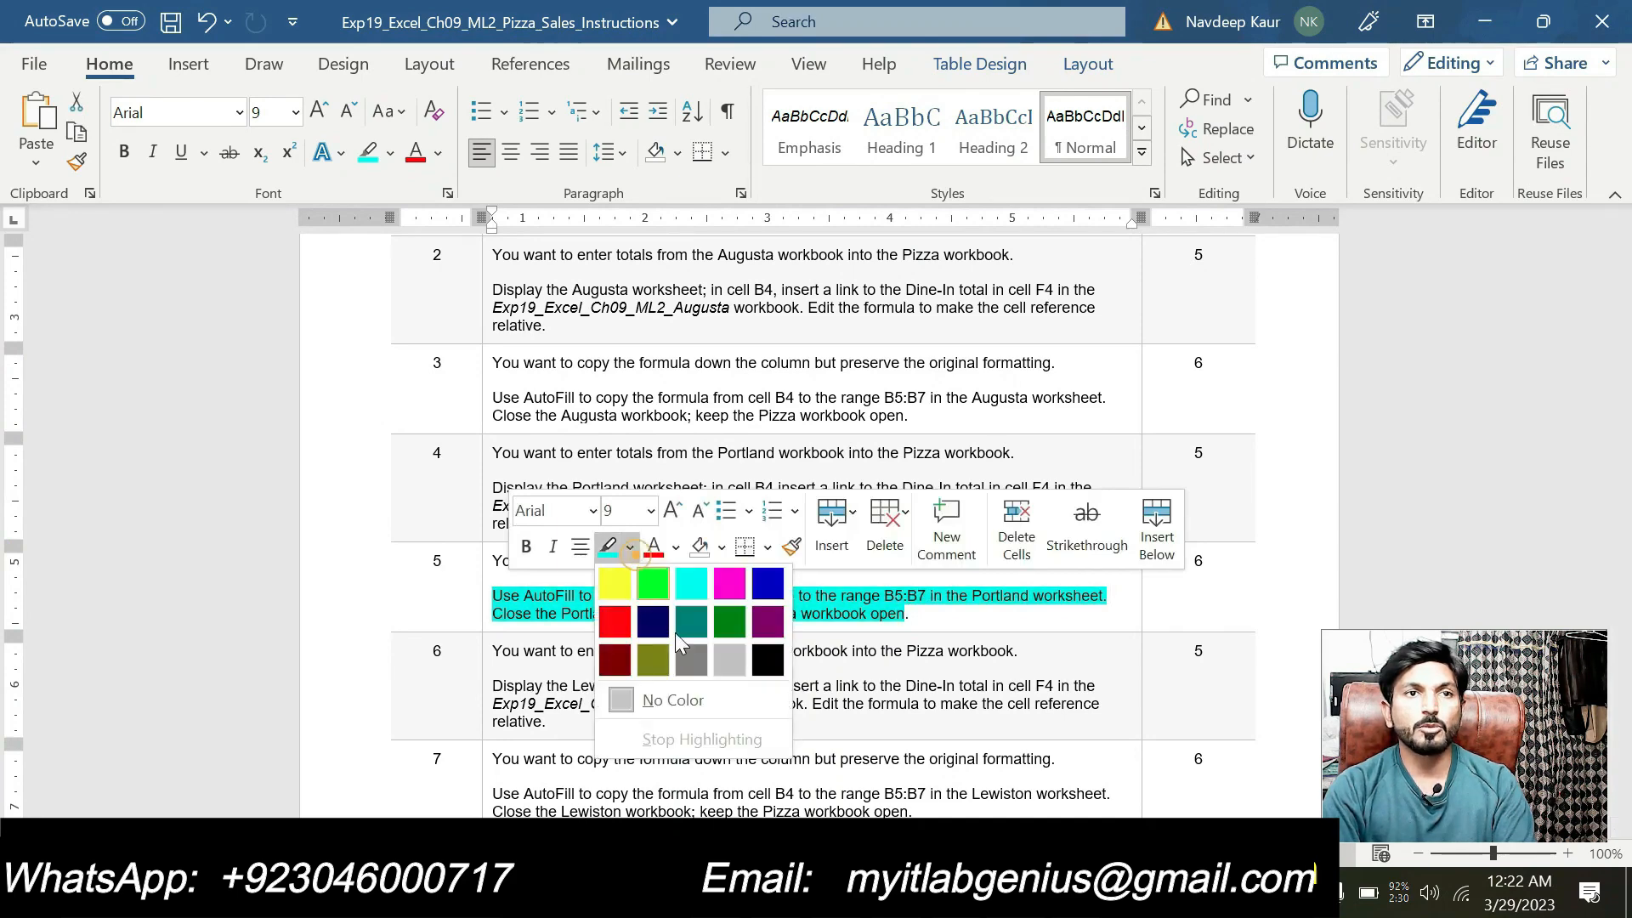
pyautogui.click(674, 695)
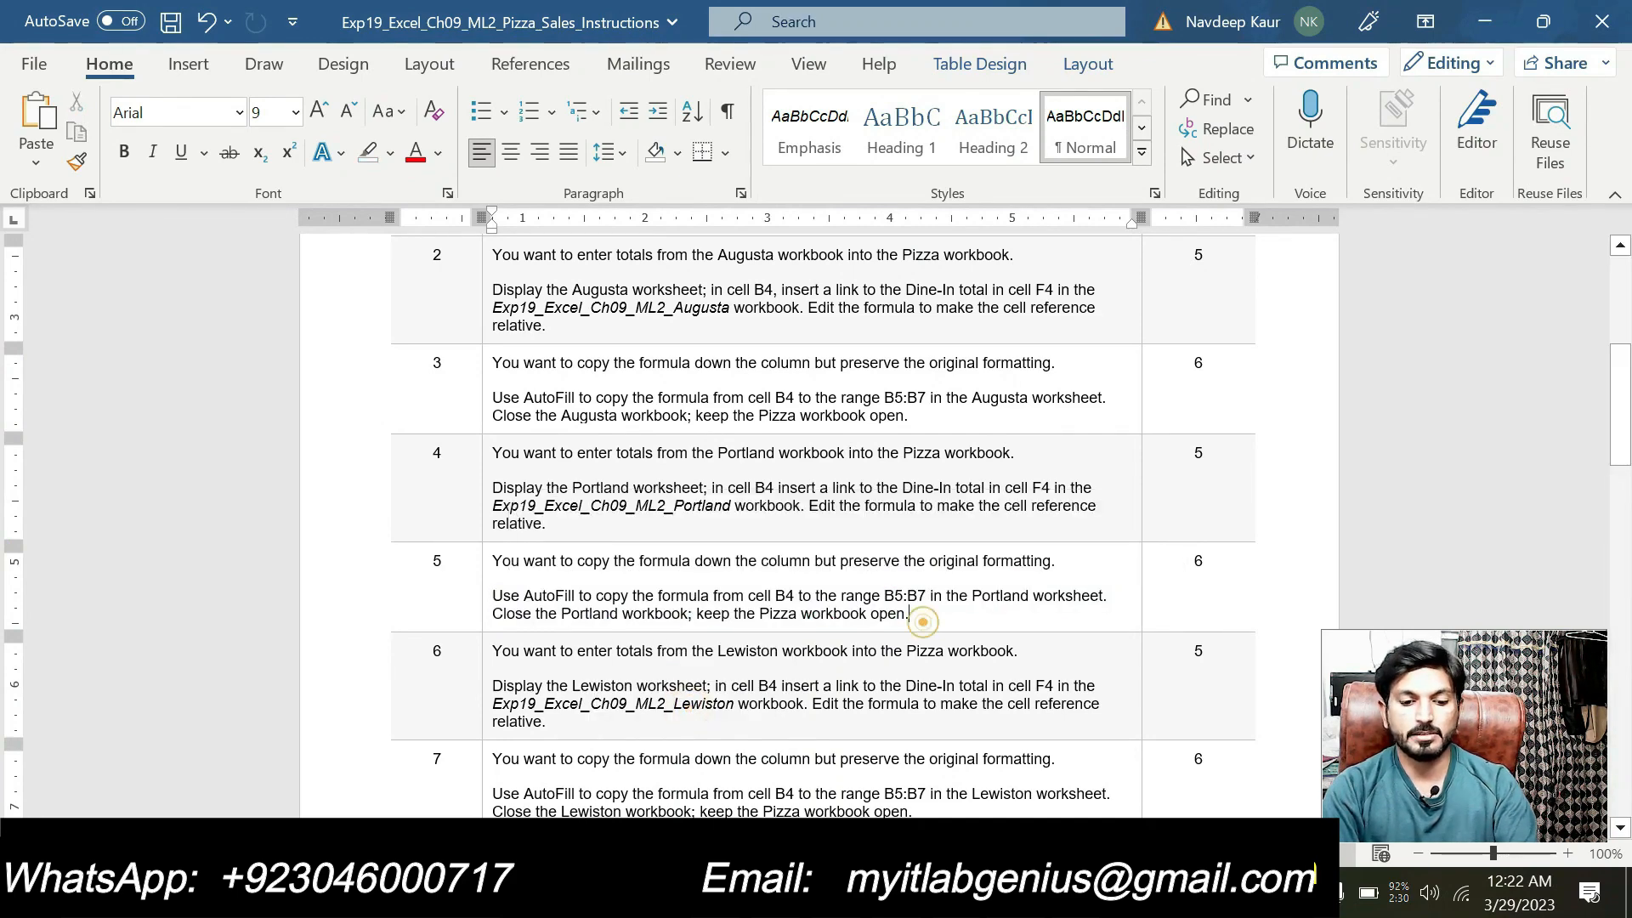
pyautogui.press('F7')
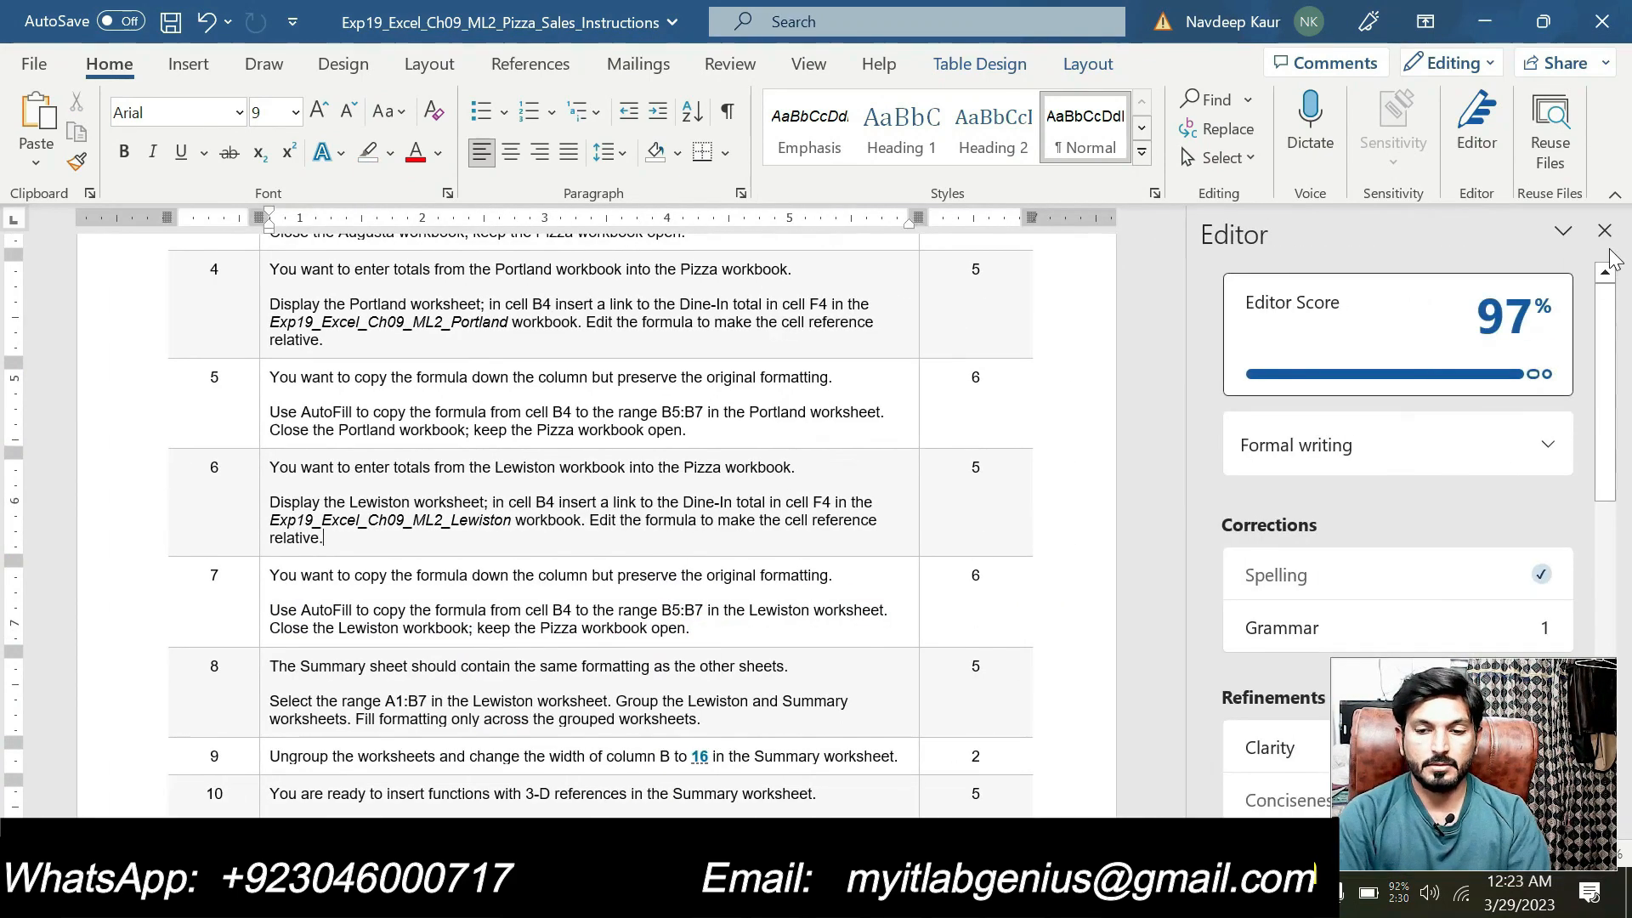
pyautogui.click(1606, 228)
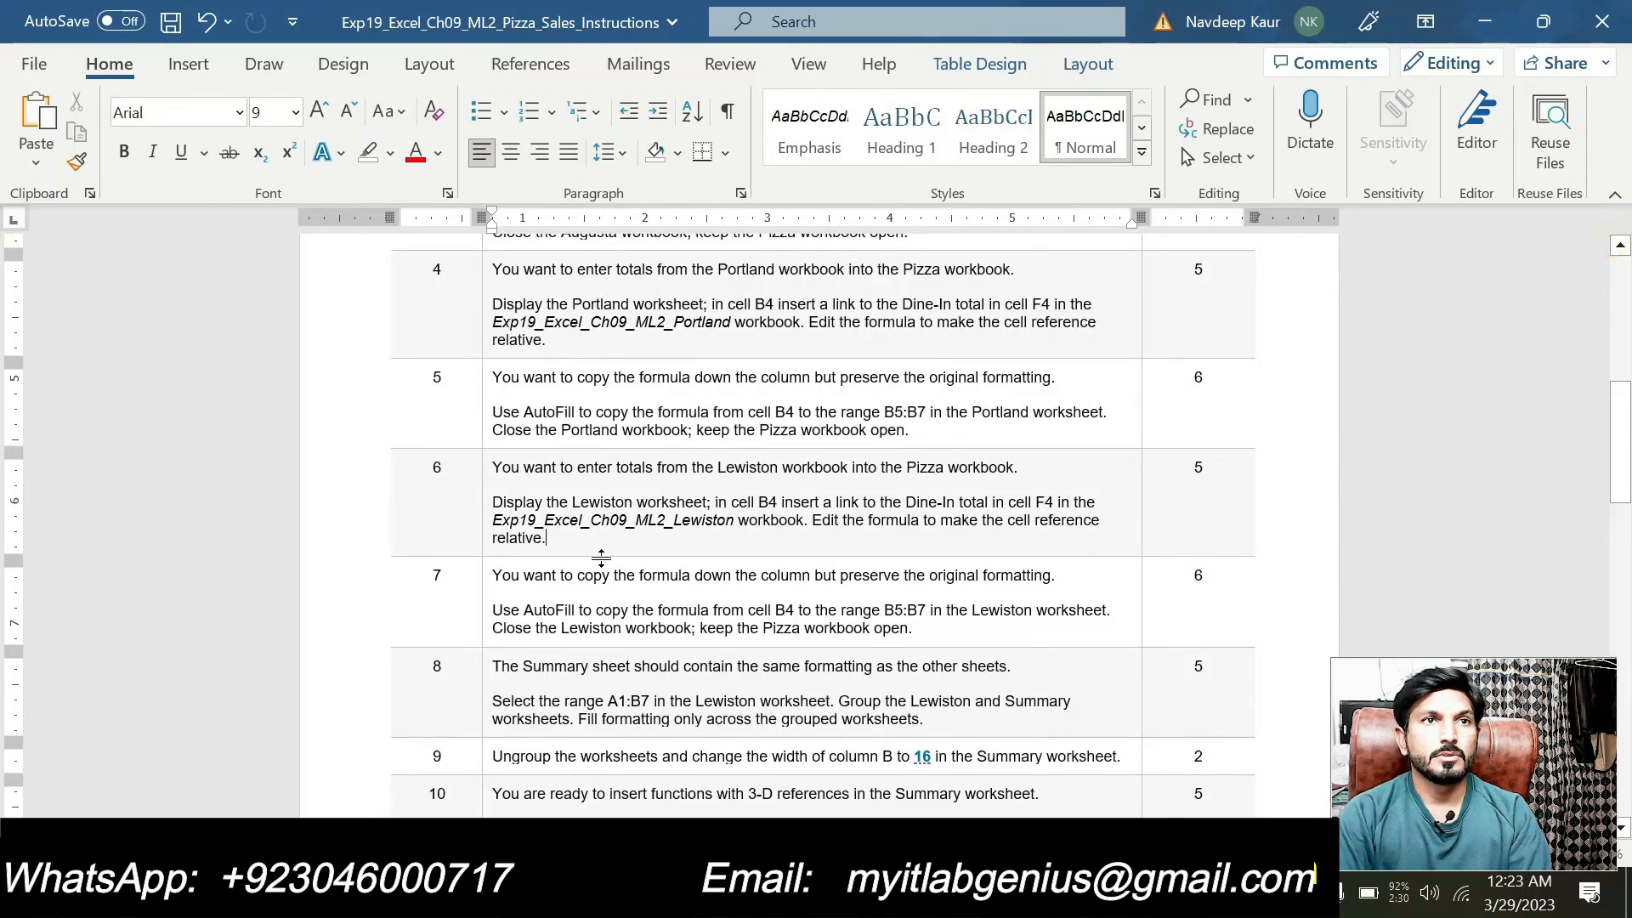
# Step: Highlight the step 6 instruction on linking the Lewiston Dine-In total in turquoise, and review its B4 cell reference
pyautogui.moveTo(599, 543); pyautogui.dragTo(493, 502)
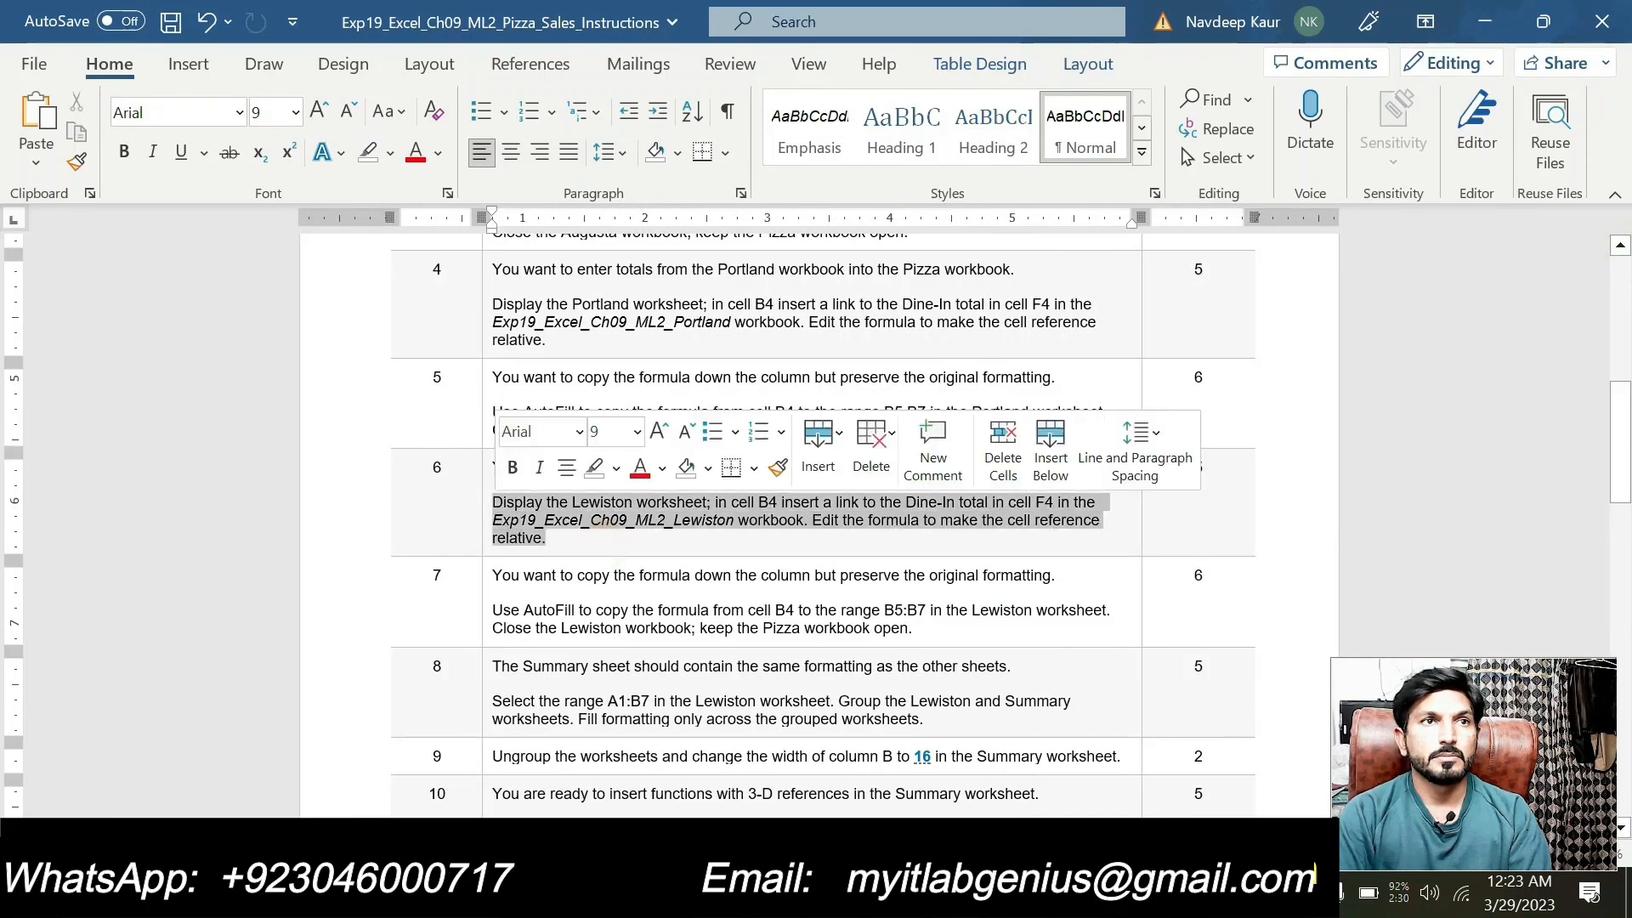
pyautogui.click(630, 475)
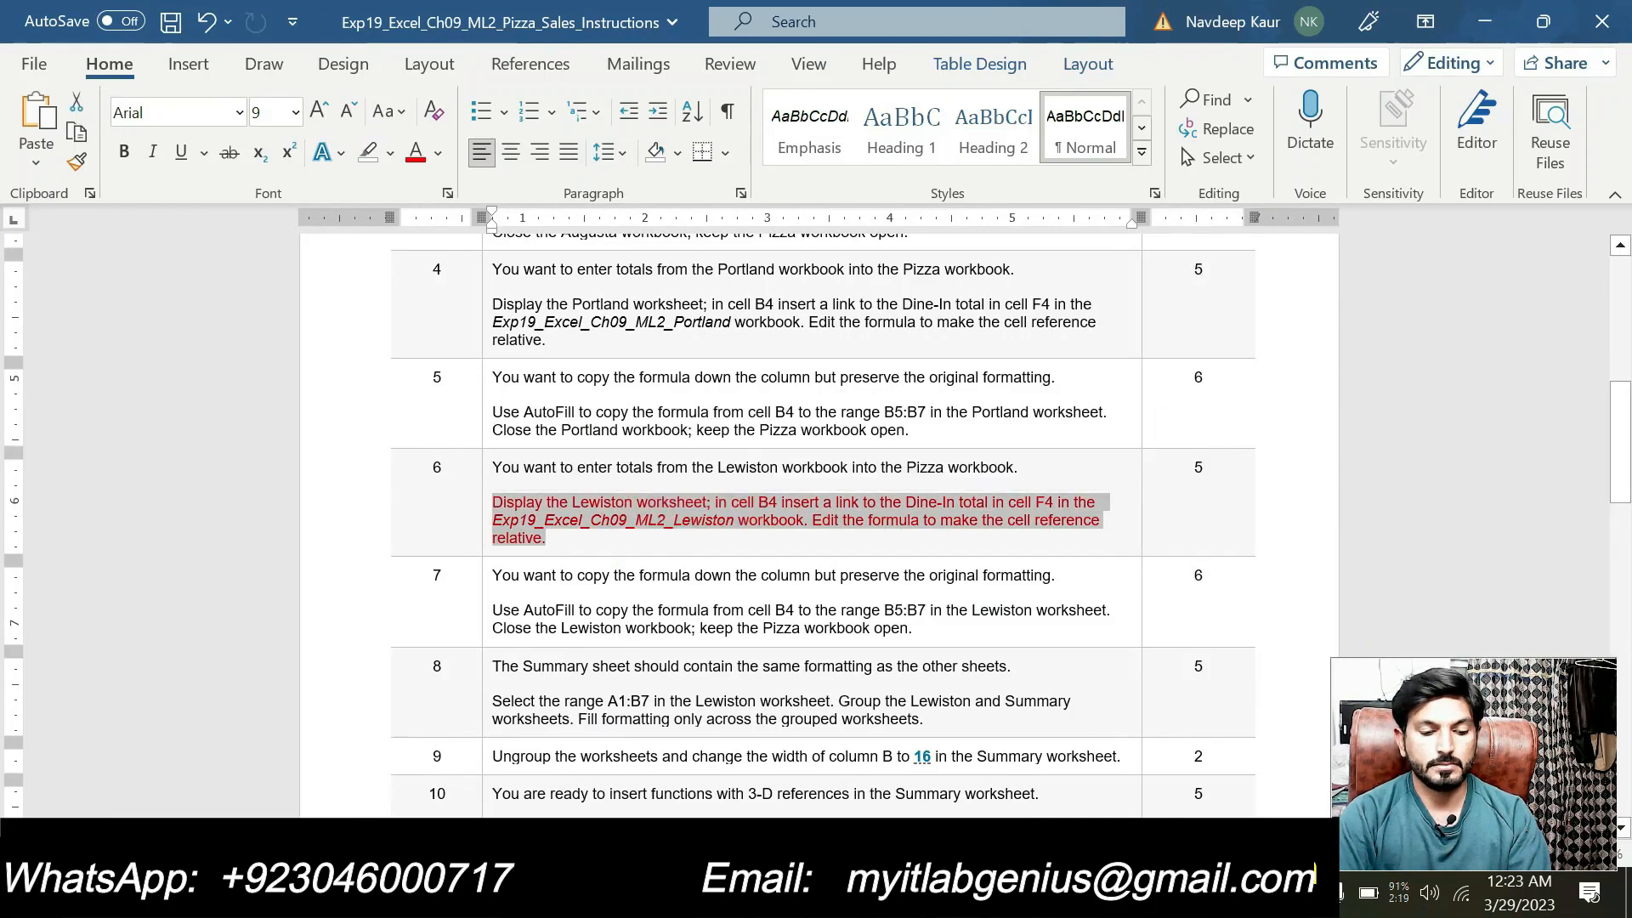
pyautogui.hotkey('ctrl', 'z')
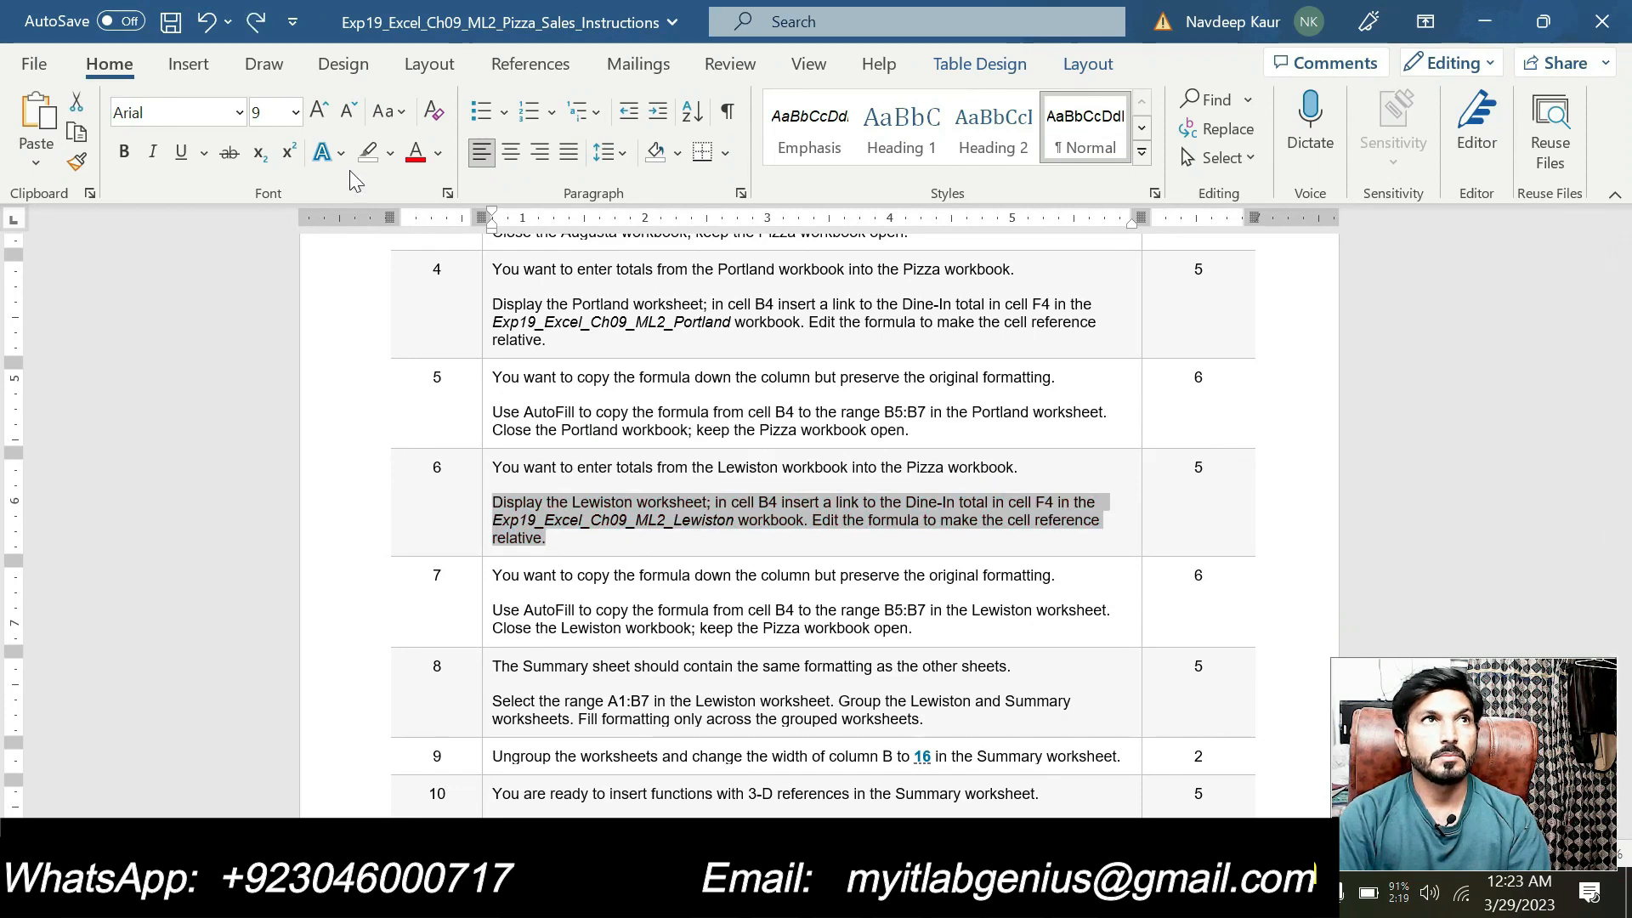
pyautogui.click(390, 153)
pyautogui.click(450, 189)
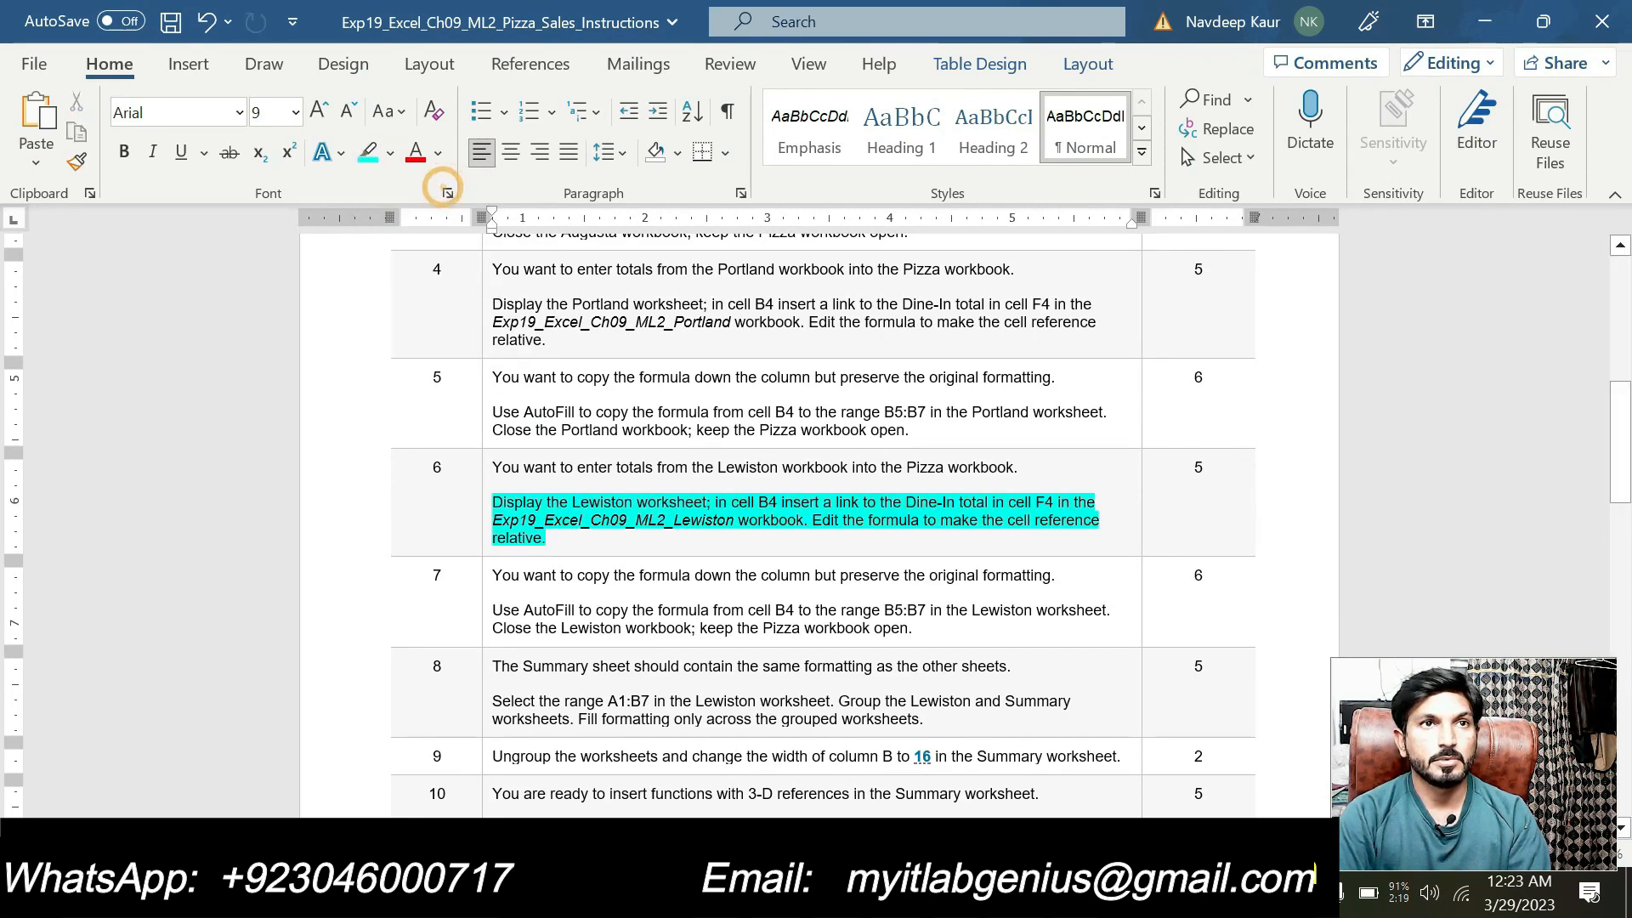
pyautogui.click(604, 503)
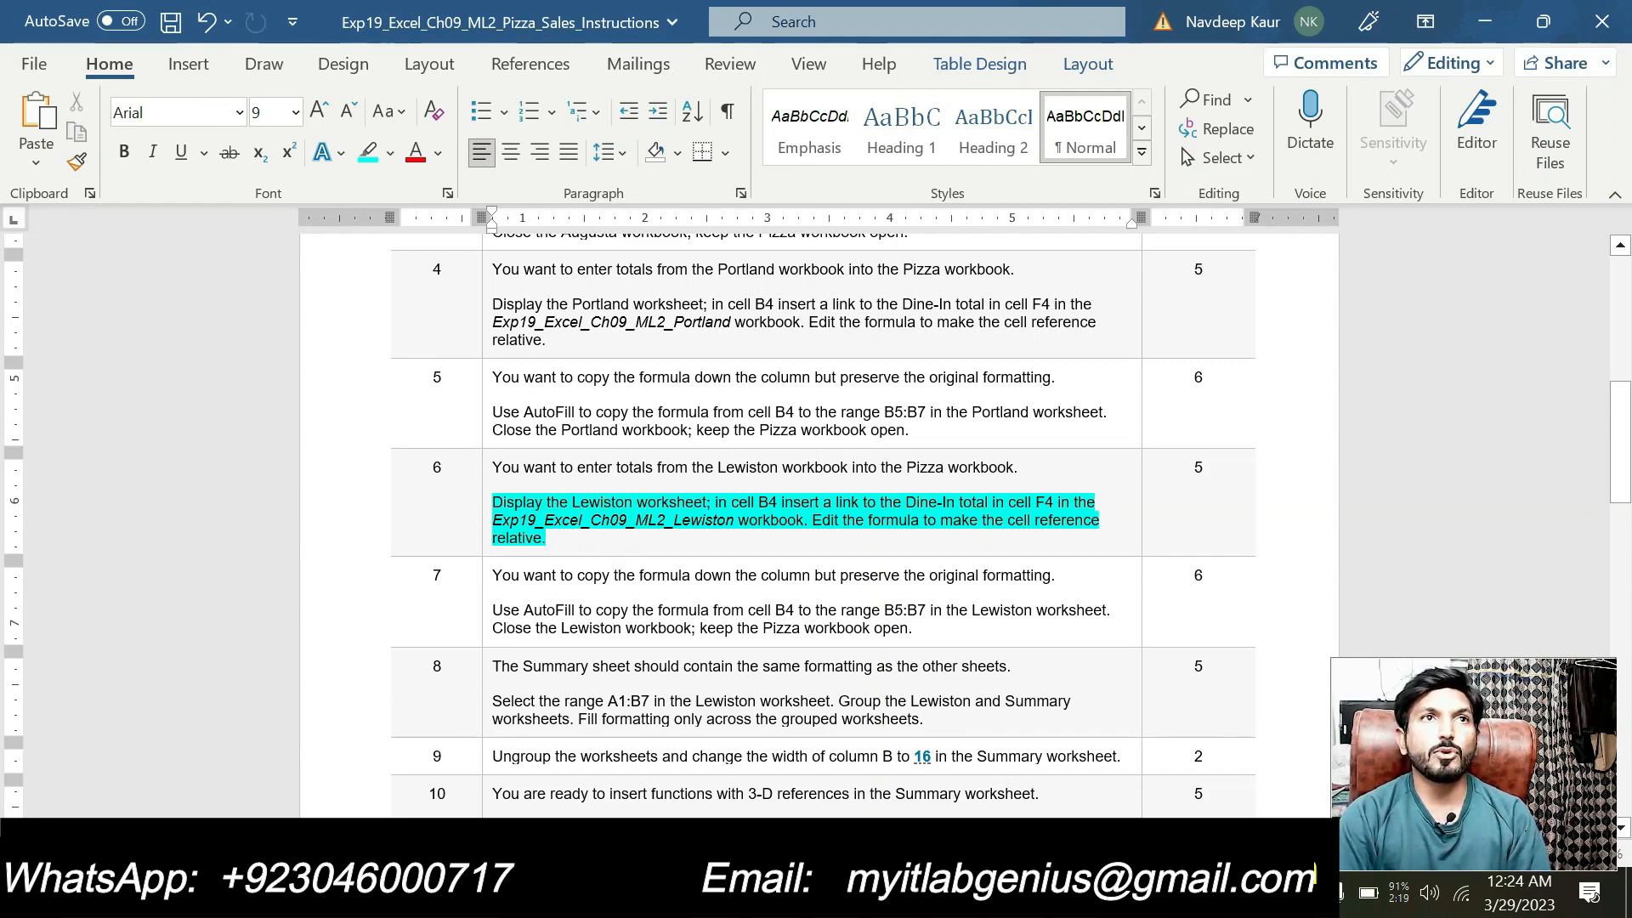
pyautogui.scroll(2, 613, 562)
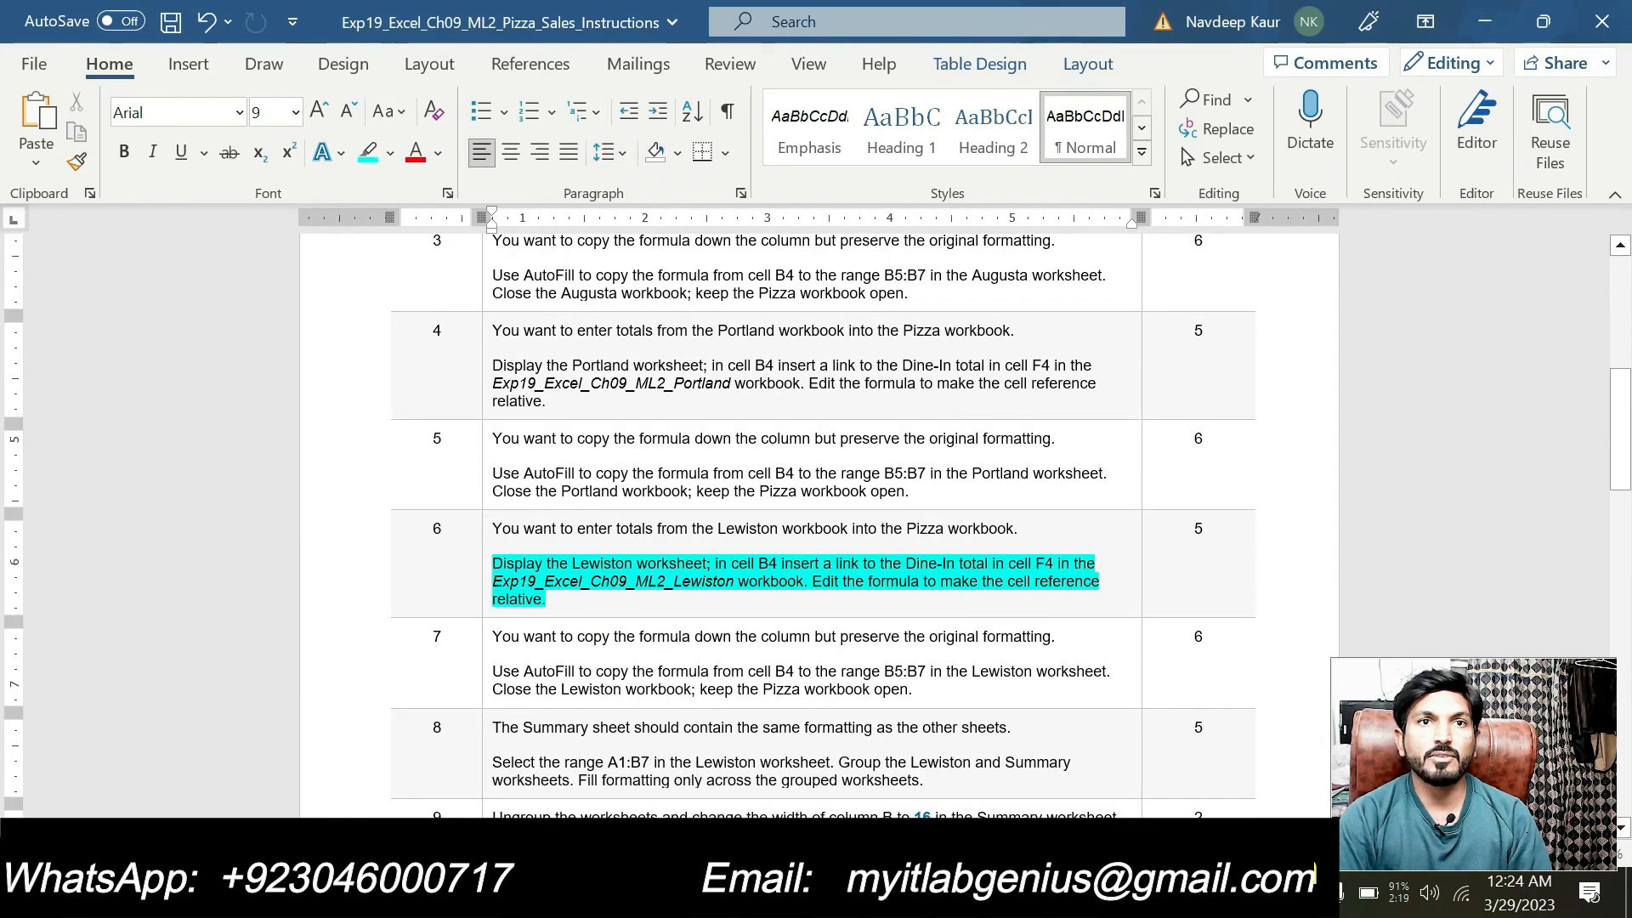
pyautogui.doubleClick(766, 564)
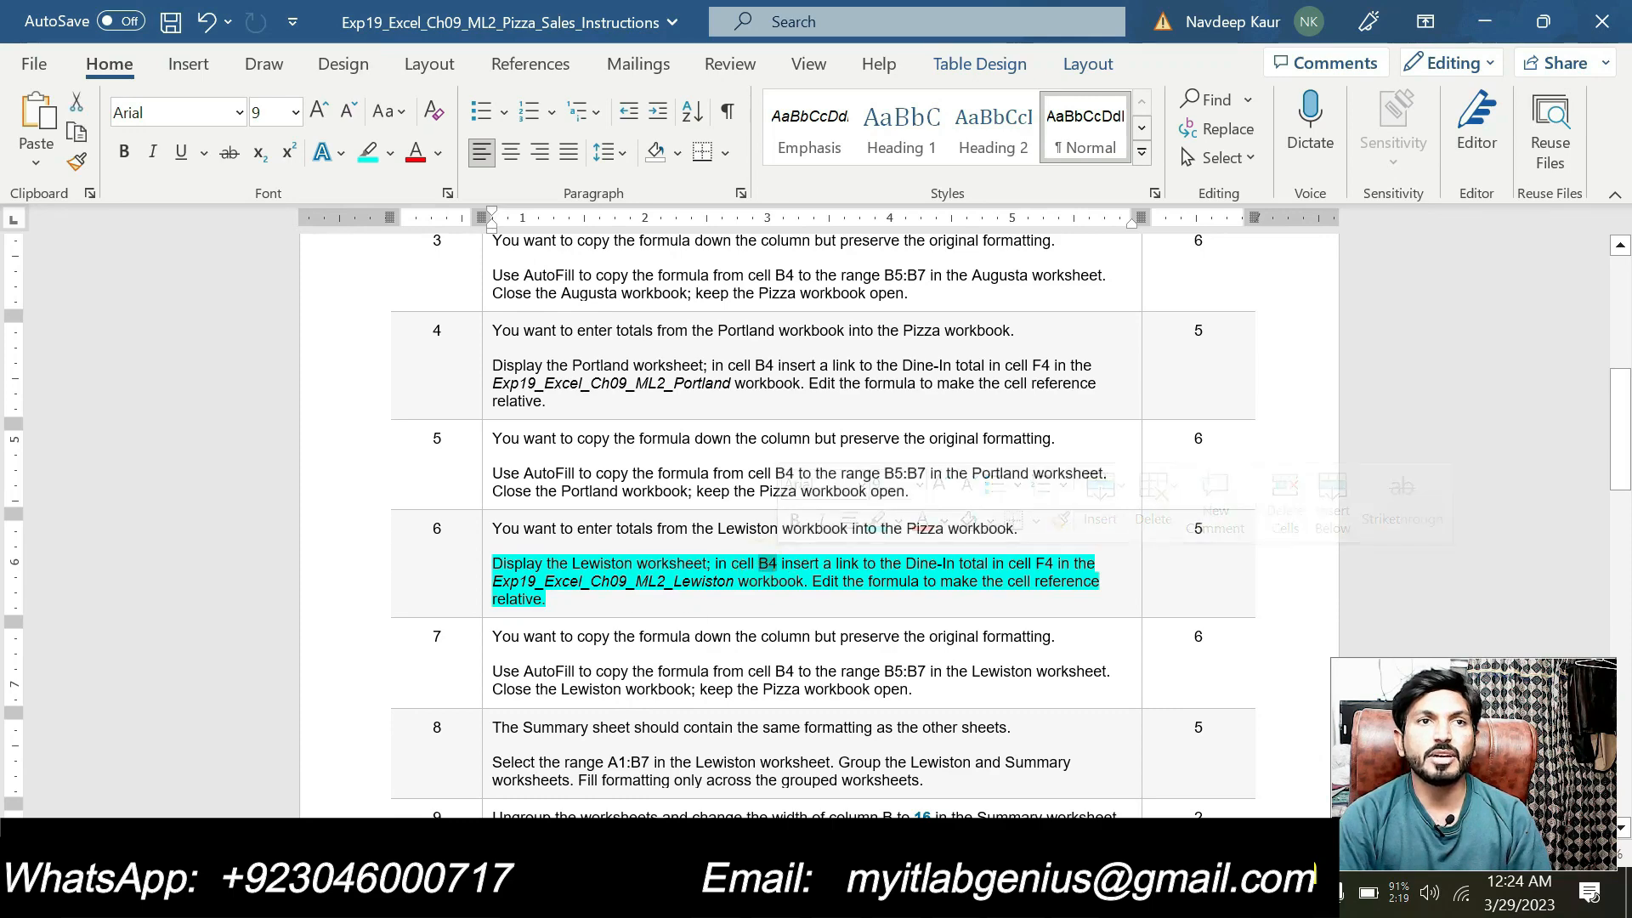
pyautogui.click(745, 595)
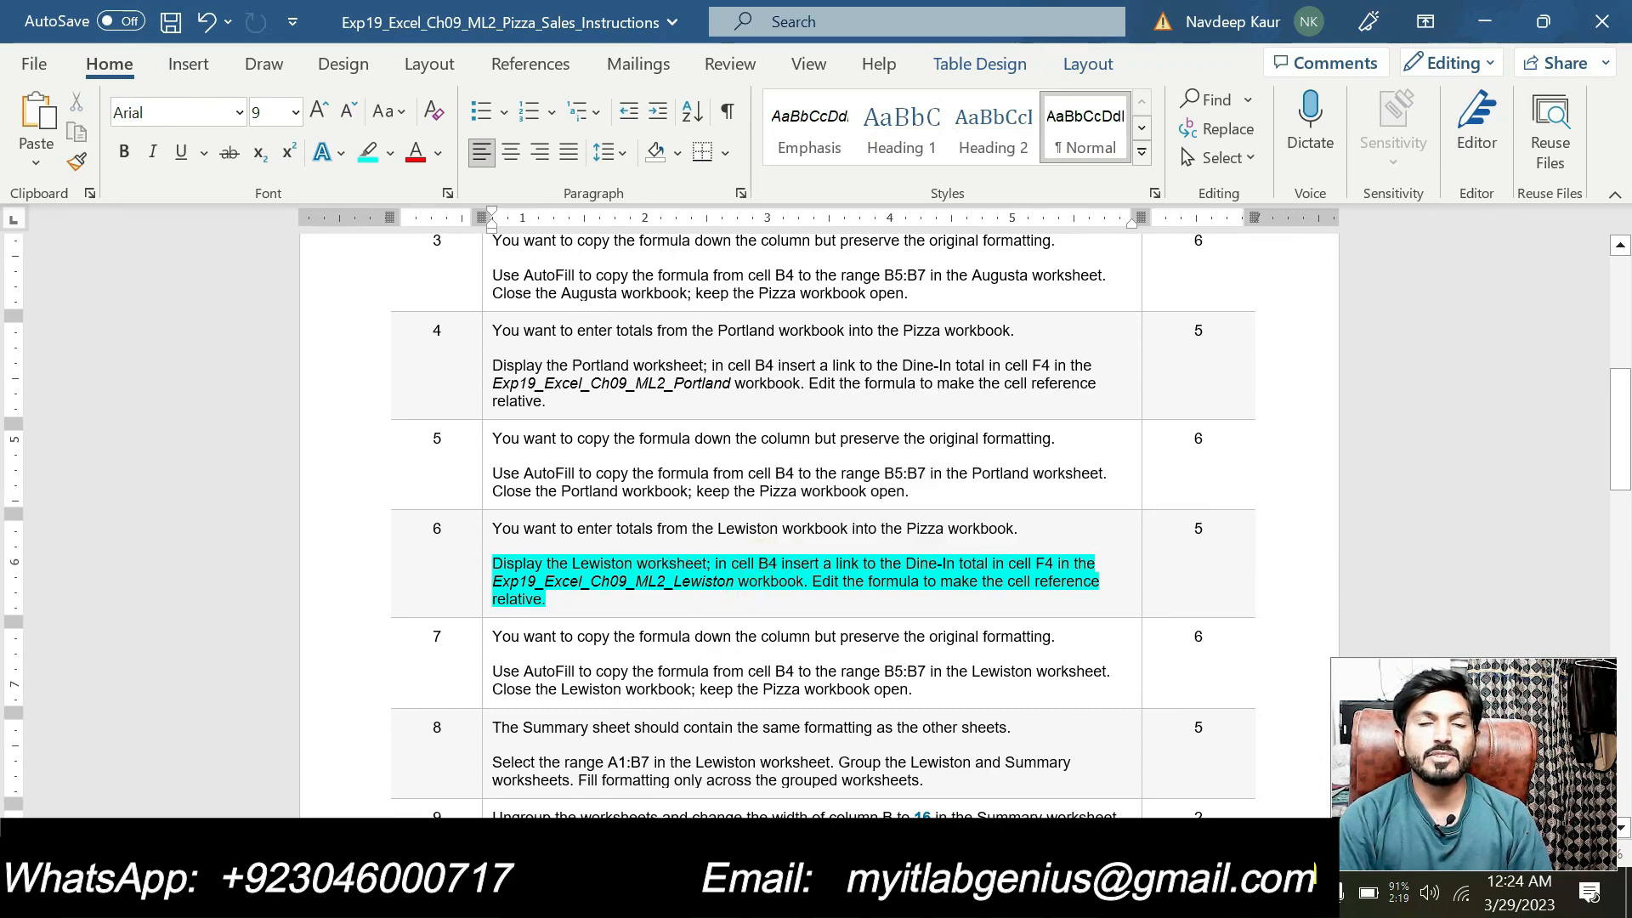
# Step: Display the Lewiston worksheet in the Pizza workbook, and open the Exp19_Excel_Ch09_ML2_Lewiston workbook at its Dine-In total in cell F4
pyautogui.hotkey('alt', 'Tab')
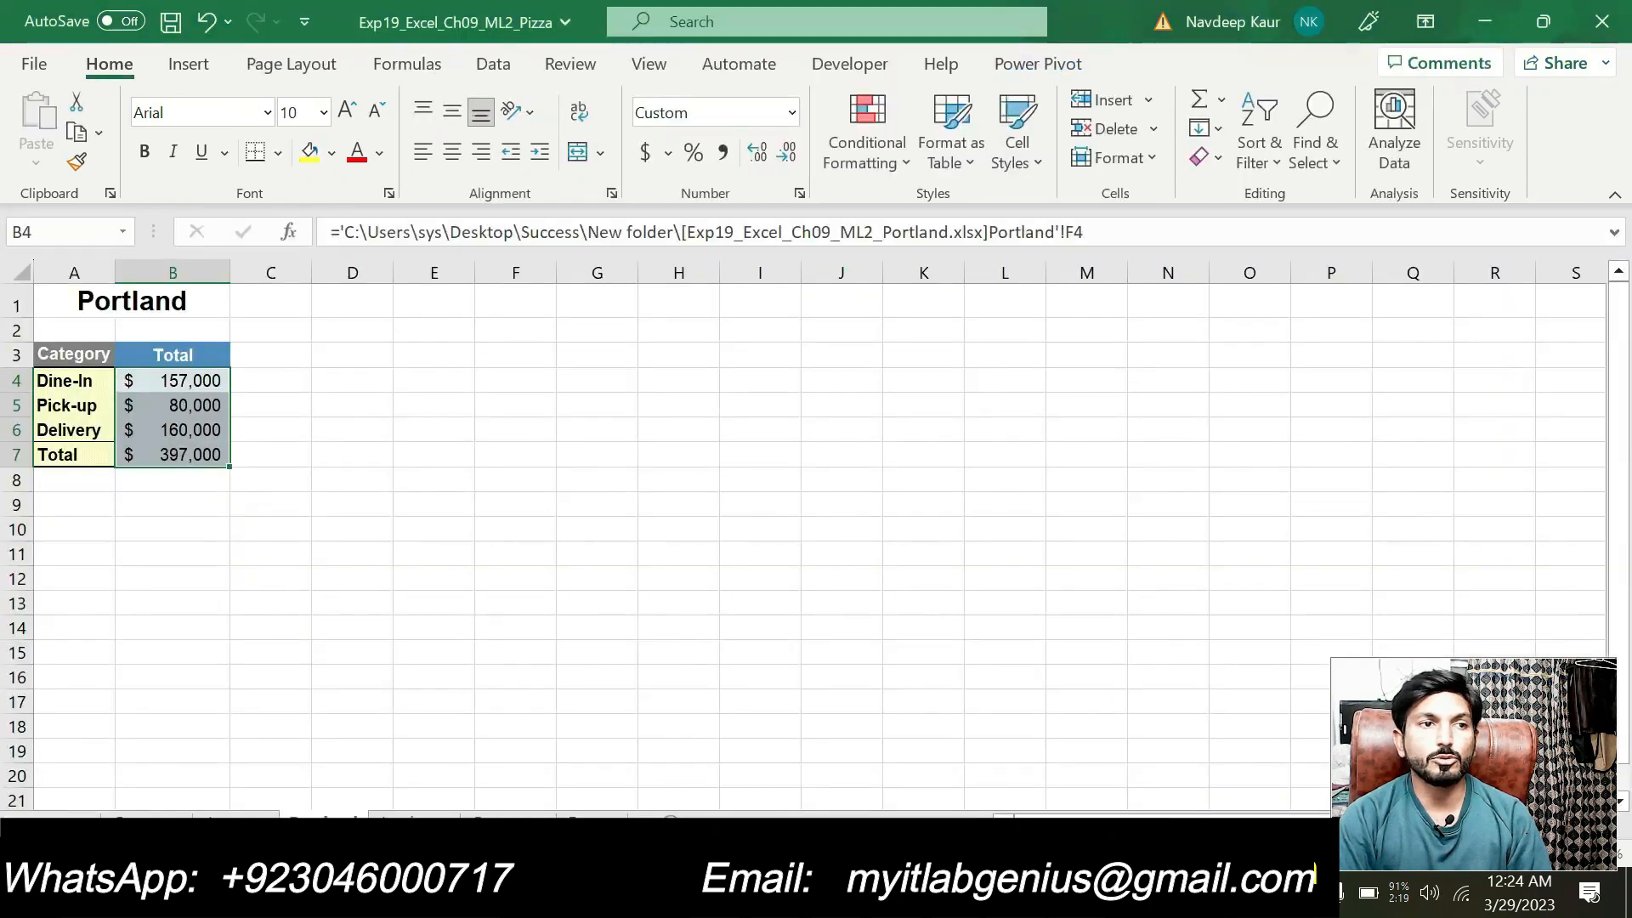
pyautogui.click(419, 818)
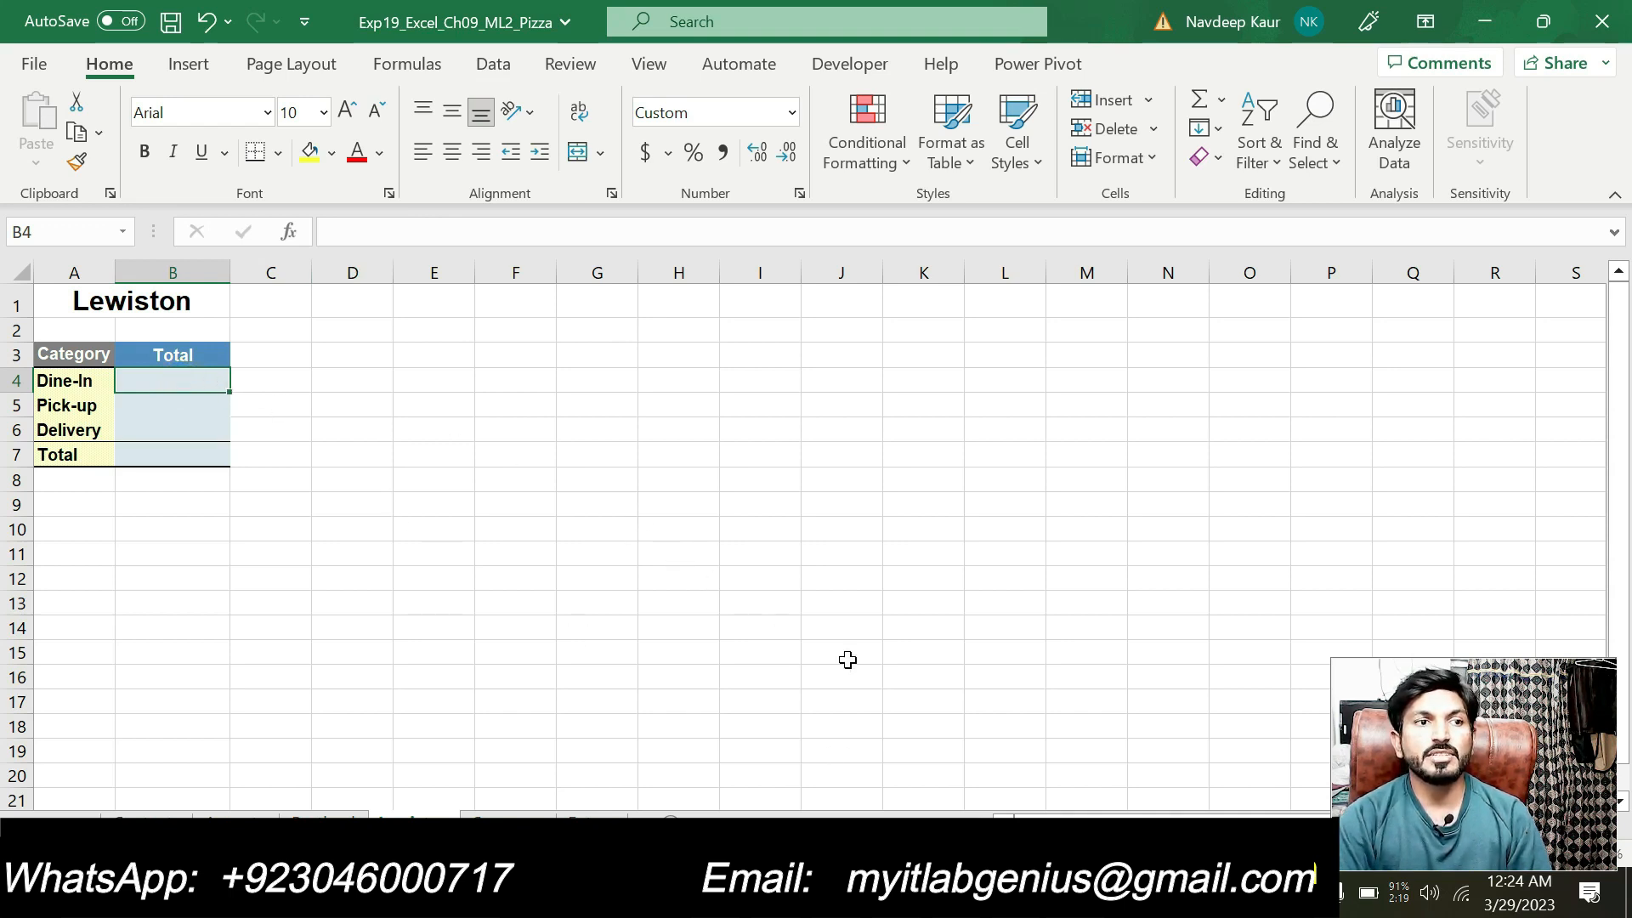
pyautogui.hotkey('alt', 'Tab')
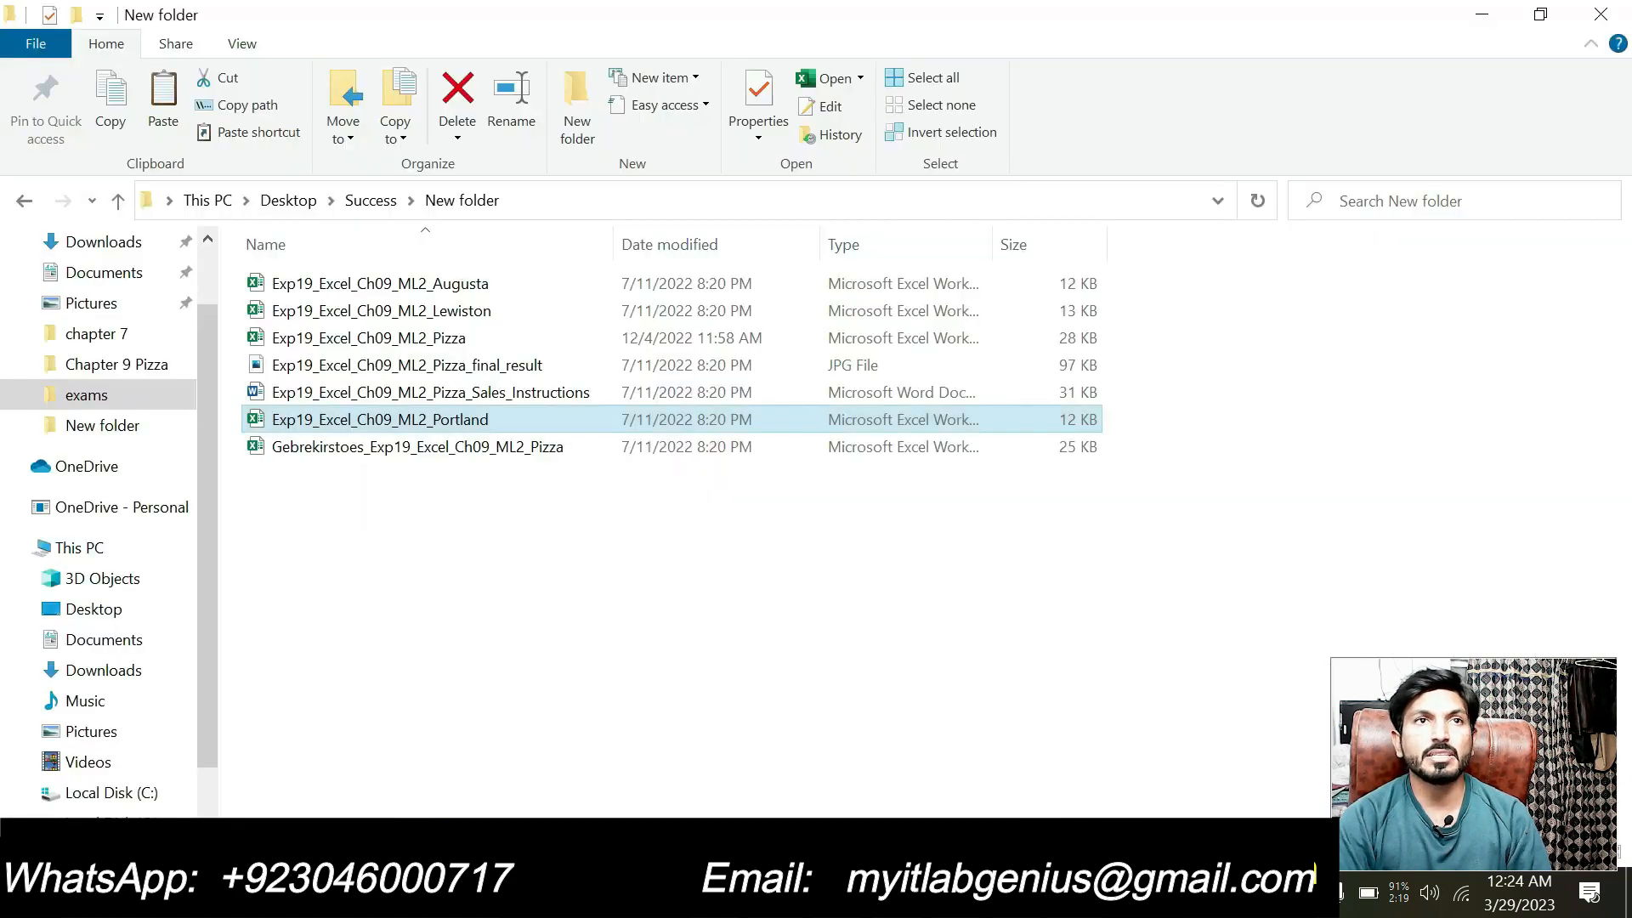
pyautogui.click(461, 321)
pyautogui.hotkey('alt', 'Tab')
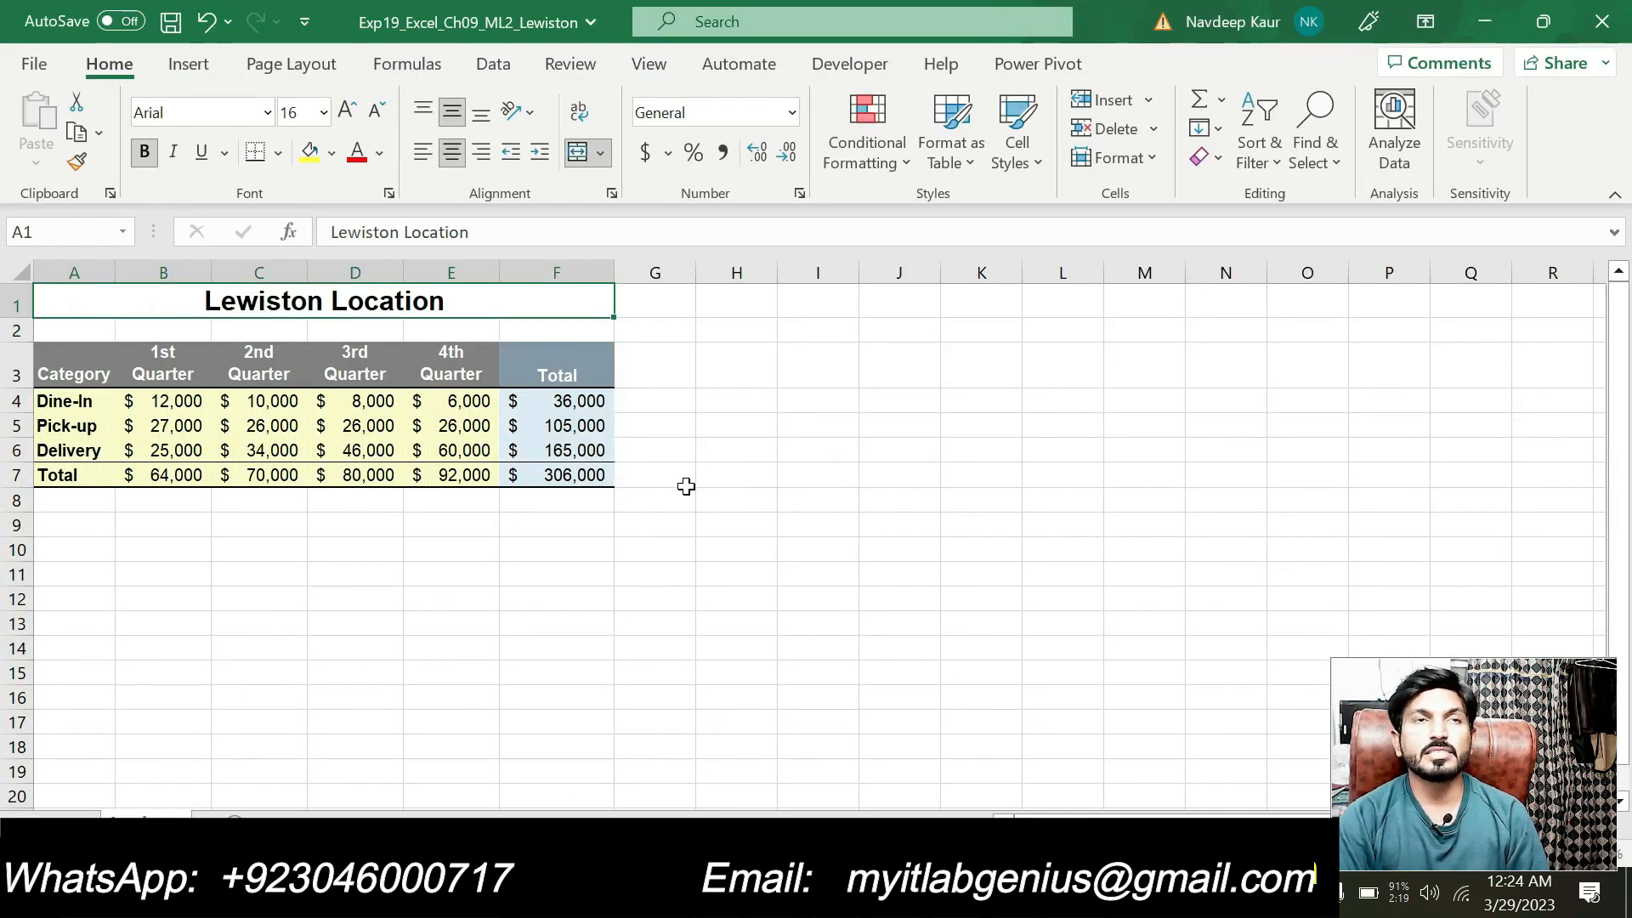
pyautogui.click(593, 401)
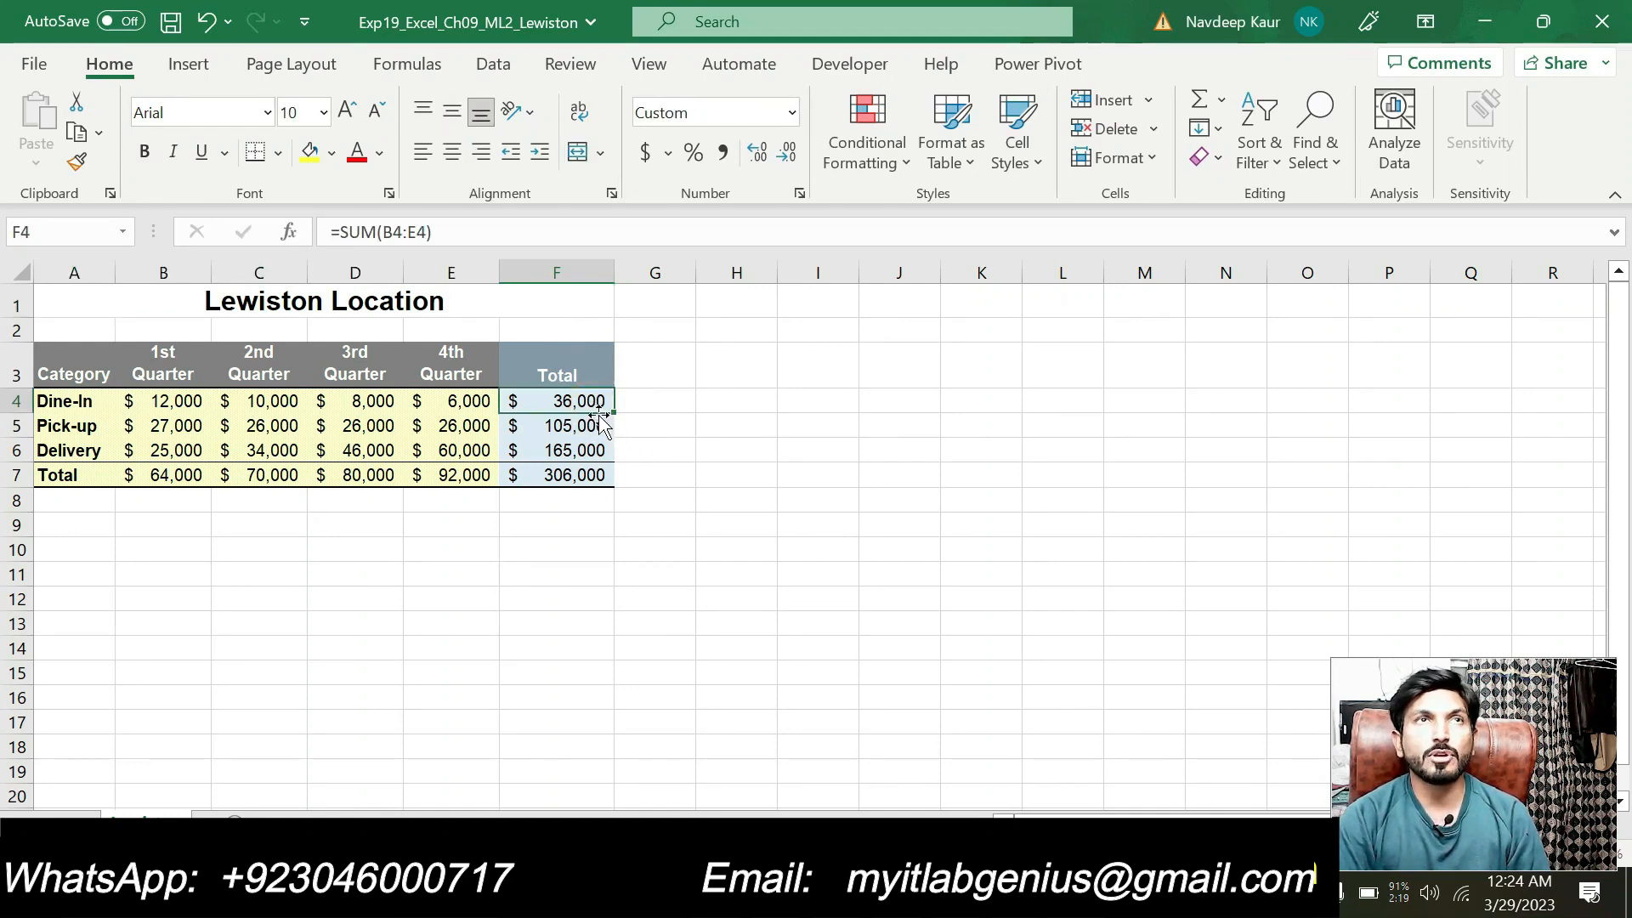
# Step: In cell B4 of the Pizza workbook's Lewiston worksheet, insert a link to cell F4 in the Exp19_Excel_Ch09_ML2_Lewiston workbook
pyautogui.moveTo(1079, 897)
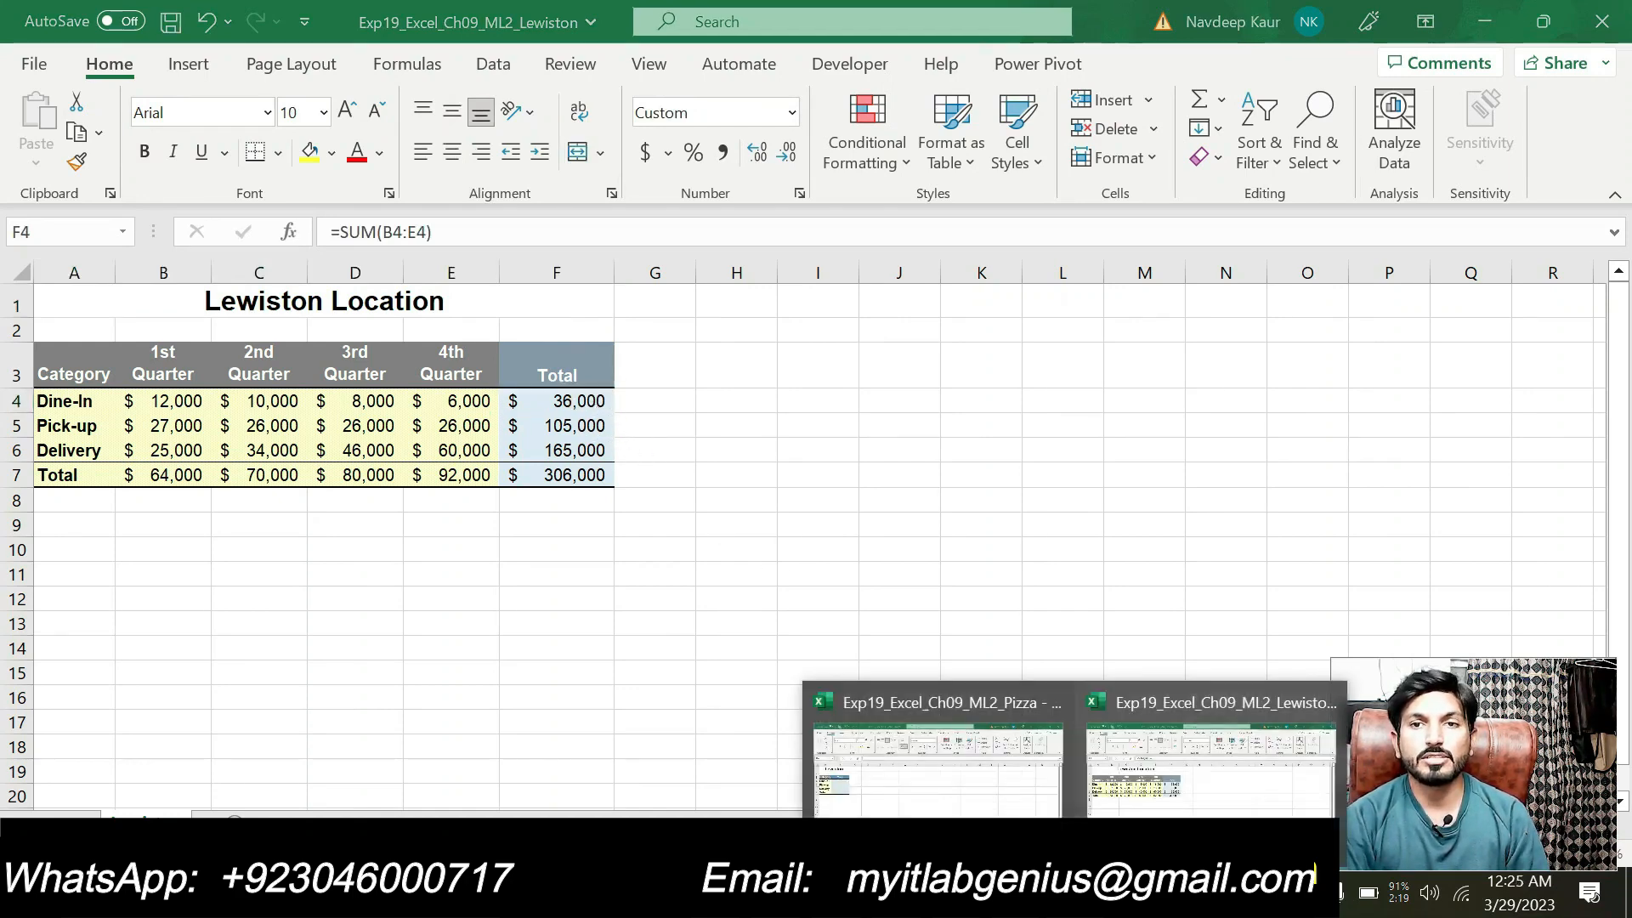
pyautogui.click(924, 780)
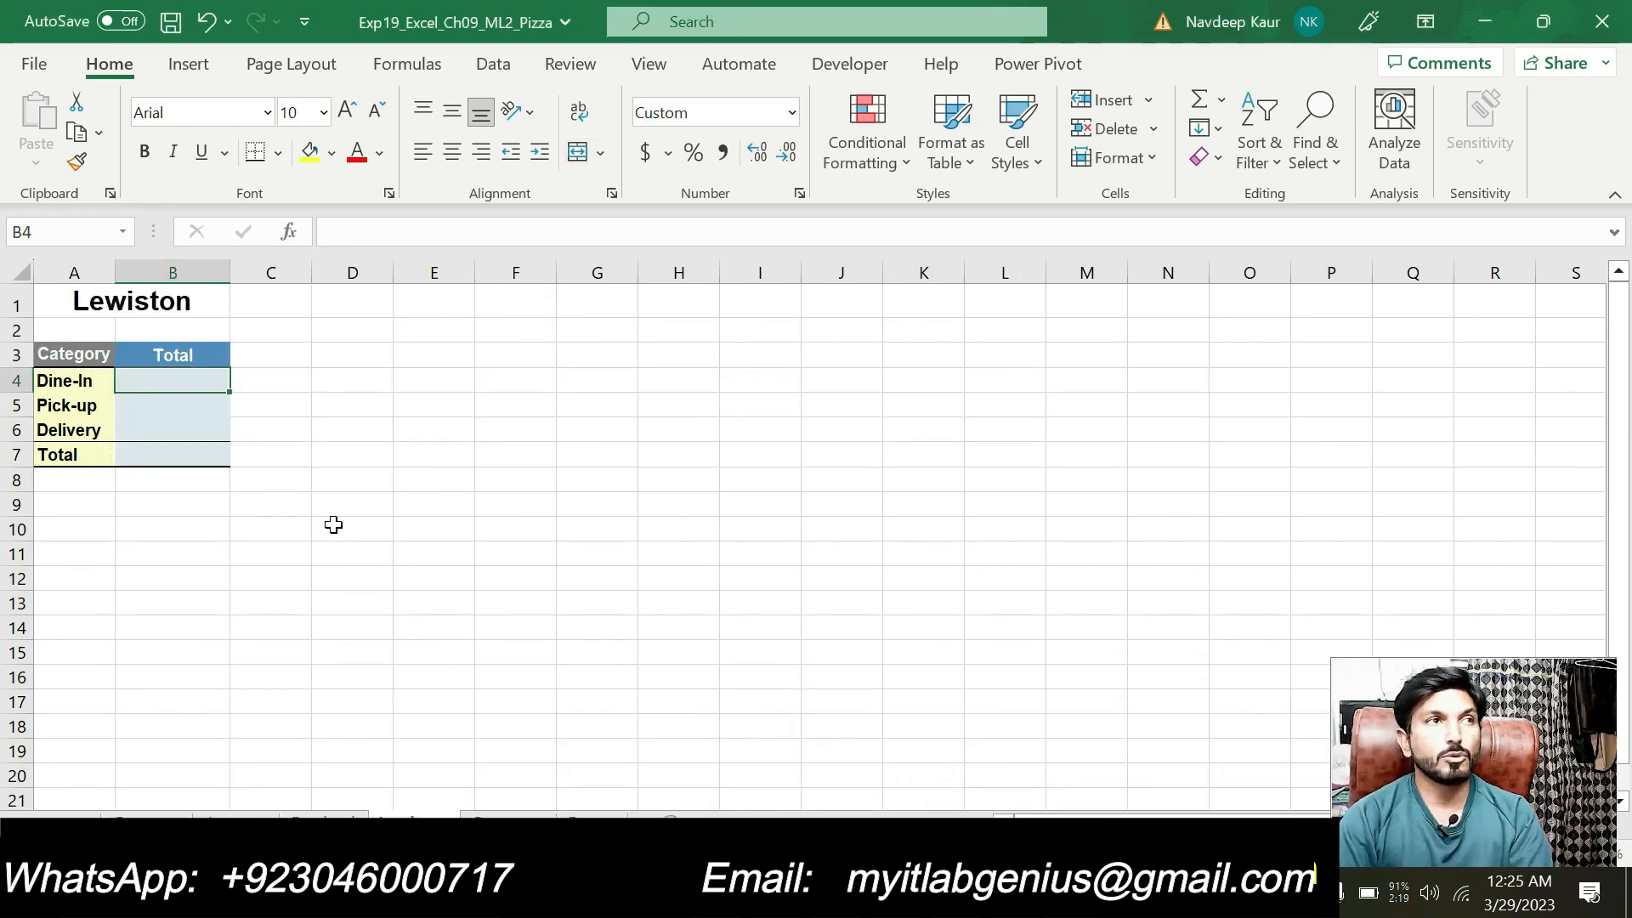
pyautogui.click(149, 380)
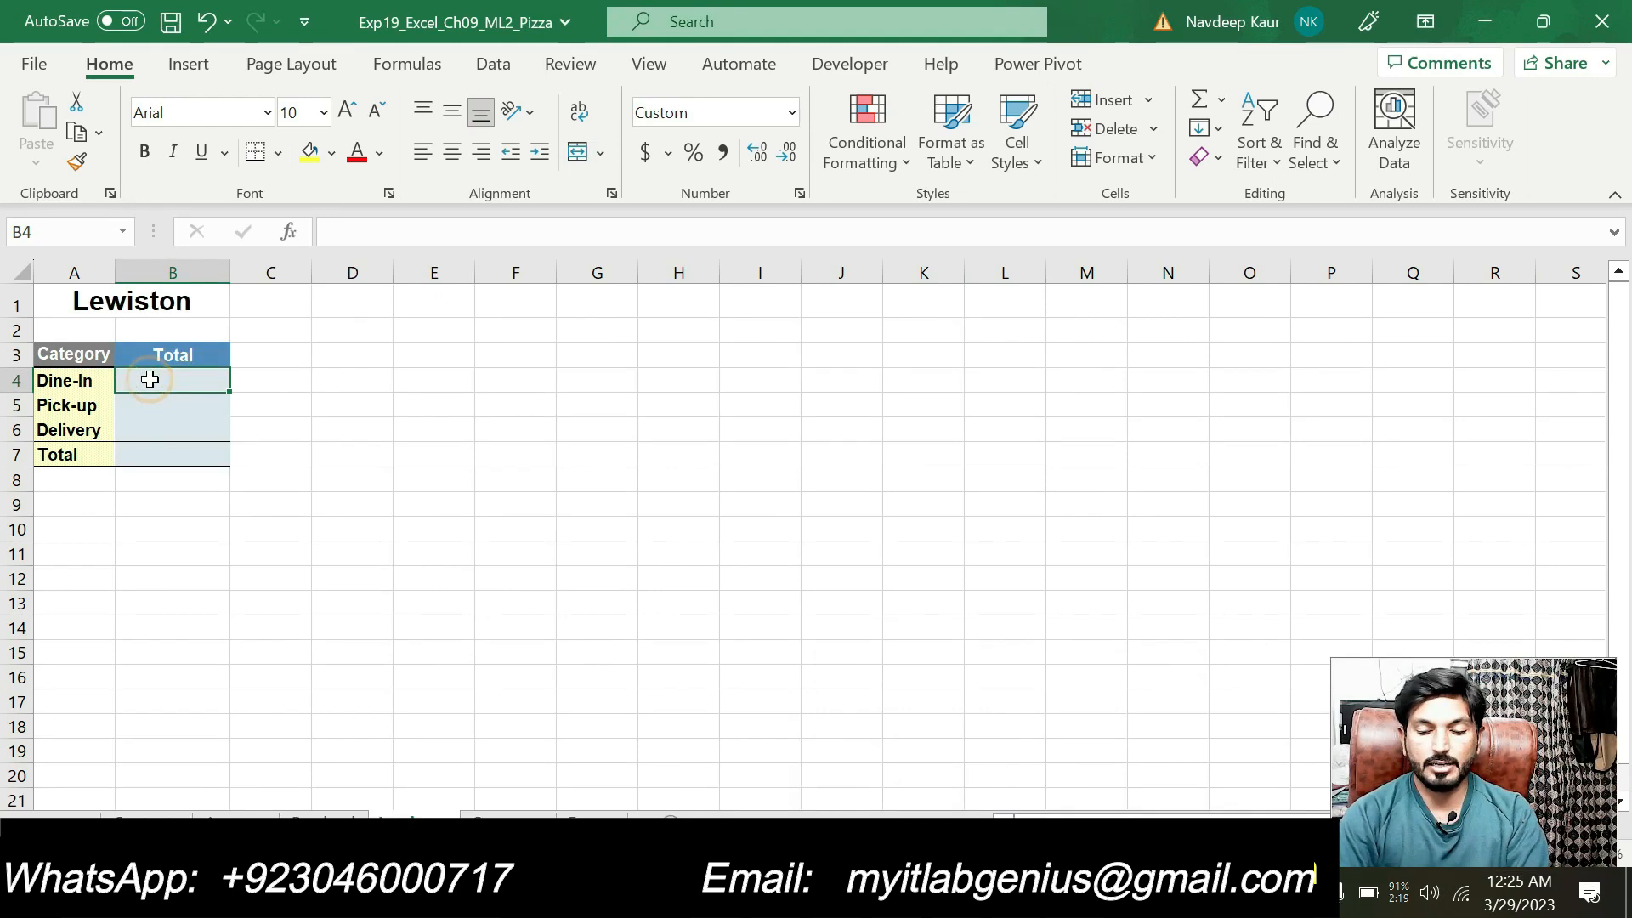
pyautogui.write('=')
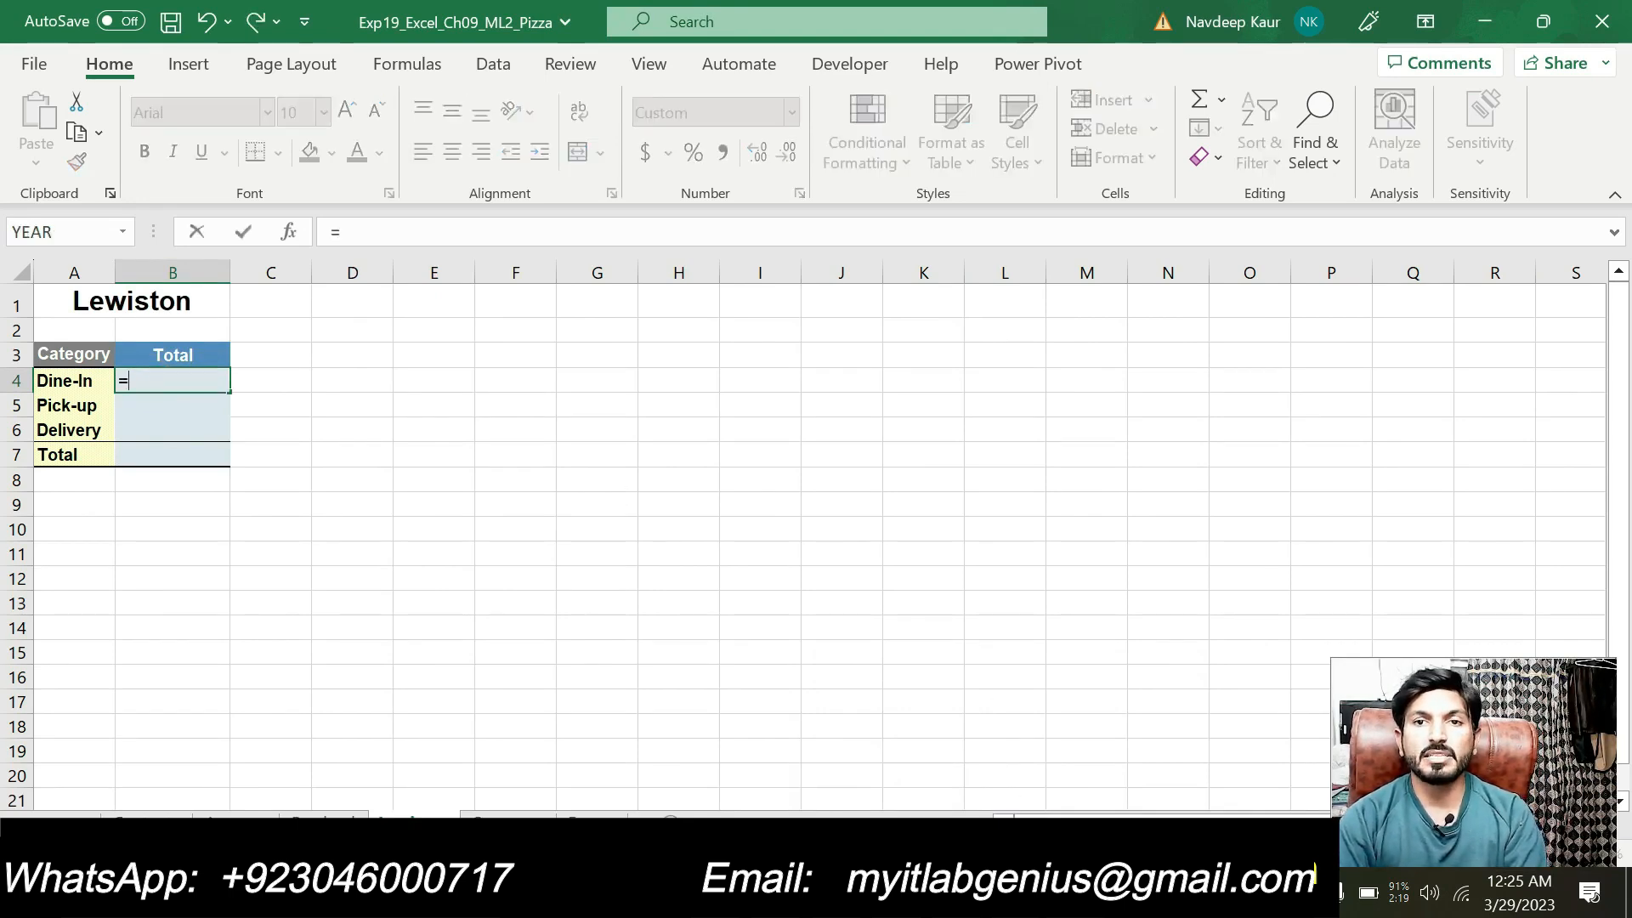
pyautogui.click(1075, 893)
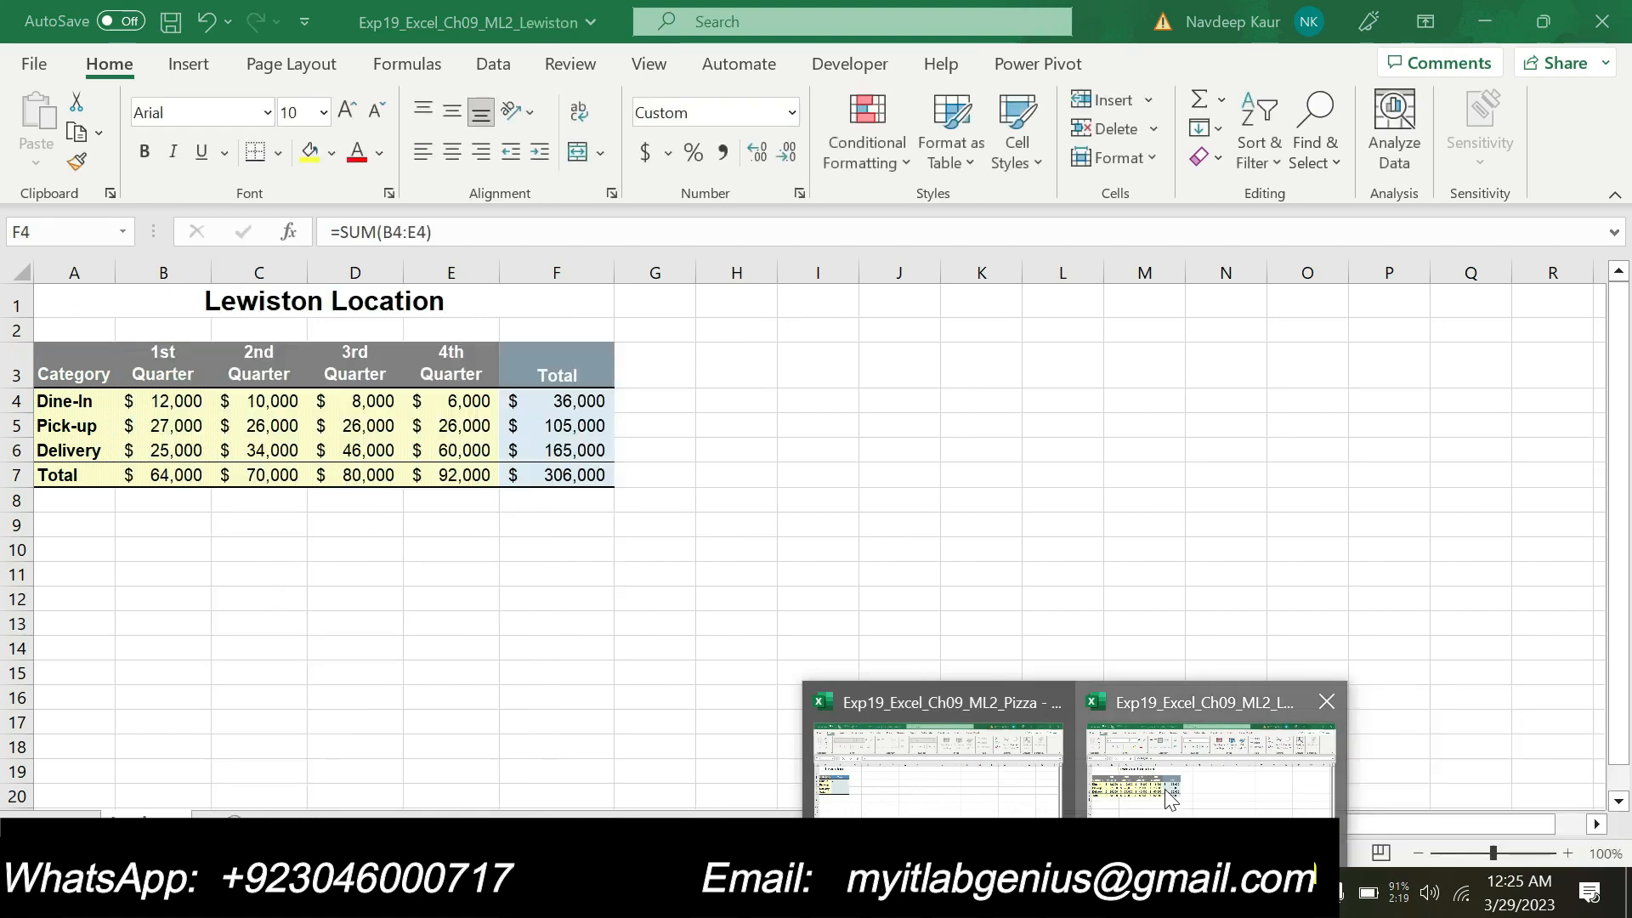
pyautogui.click(1165, 788)
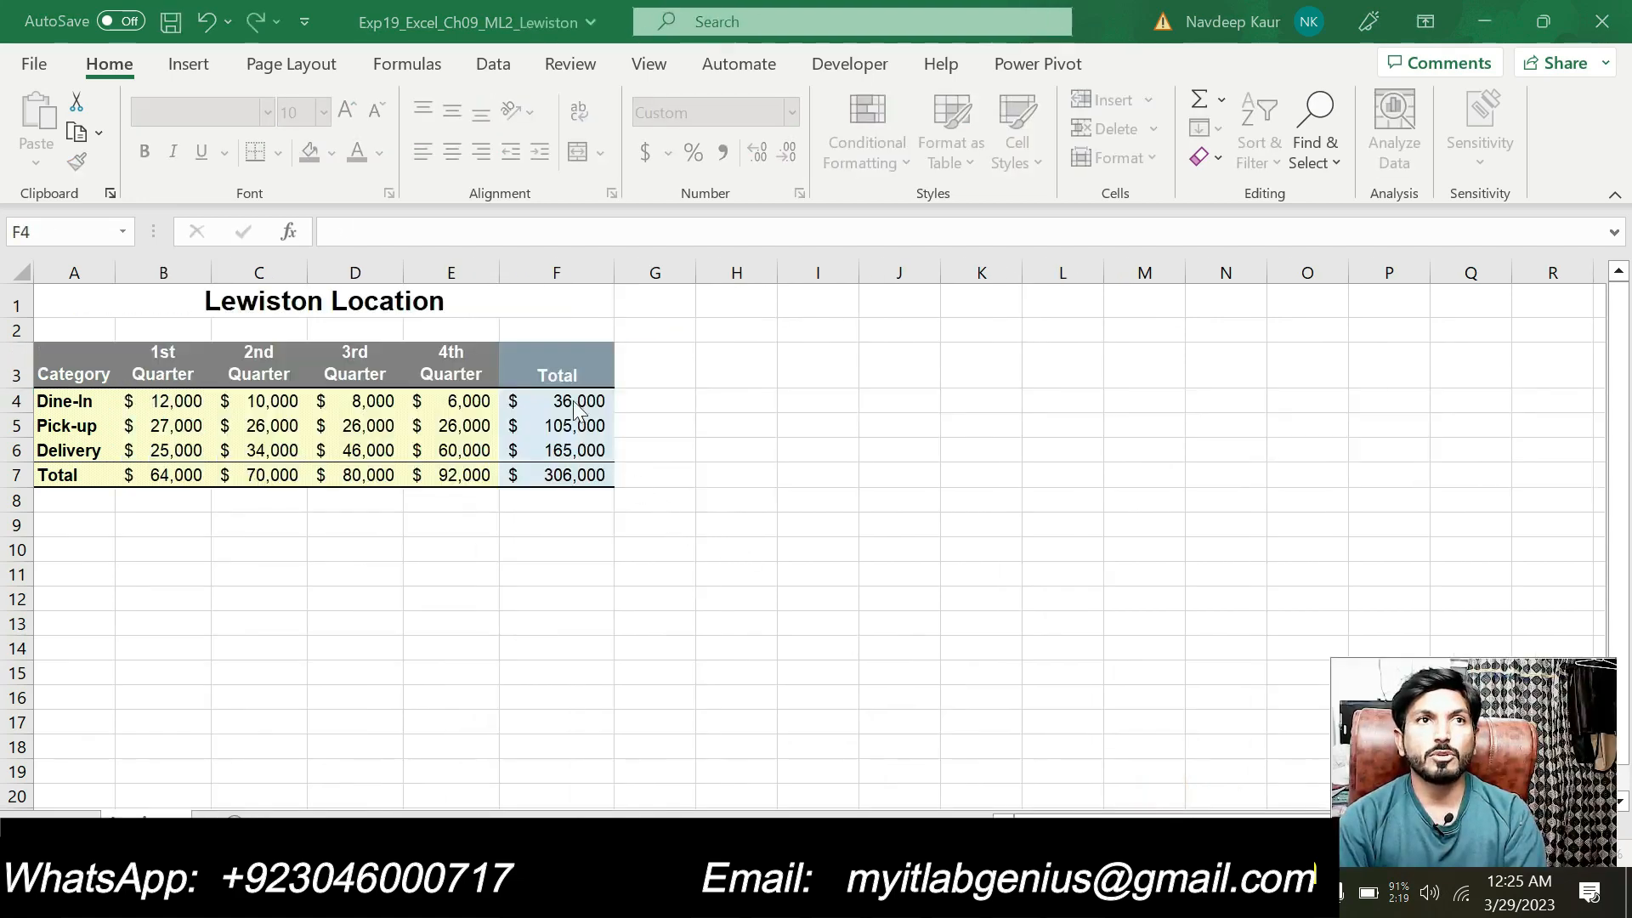
pyautogui.click(574, 399)
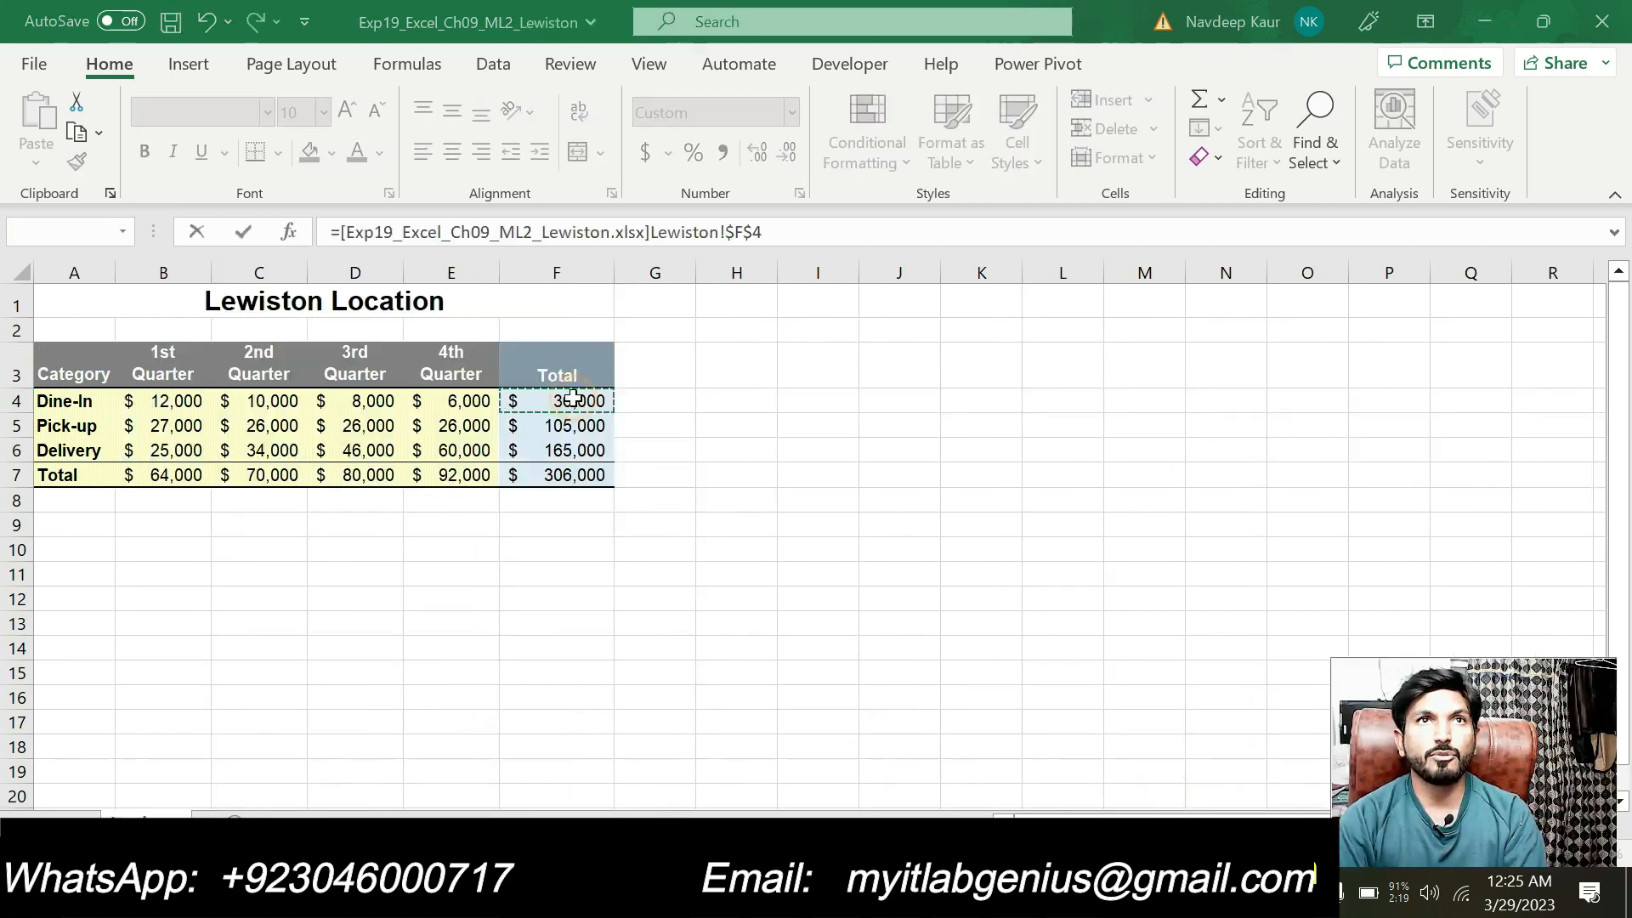
pyautogui.press('Return')
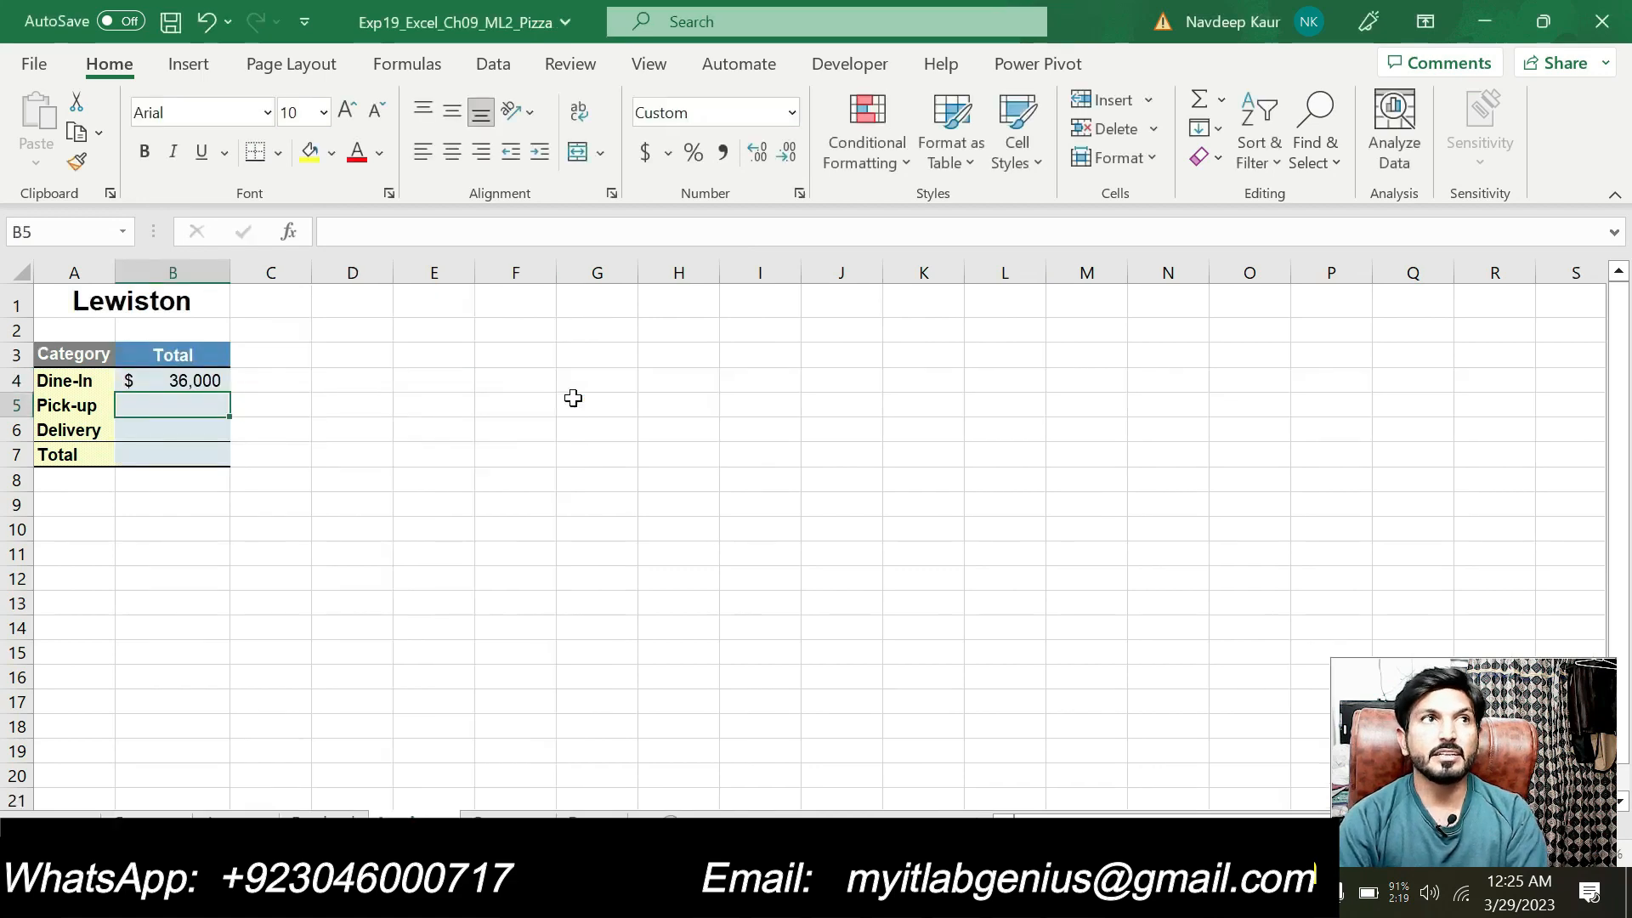
# Step: Edit the formula in cell B4 of the Lewiston worksheet to make the cell reference relative, ending in Lewiston!F4
pyautogui.click(175, 380)
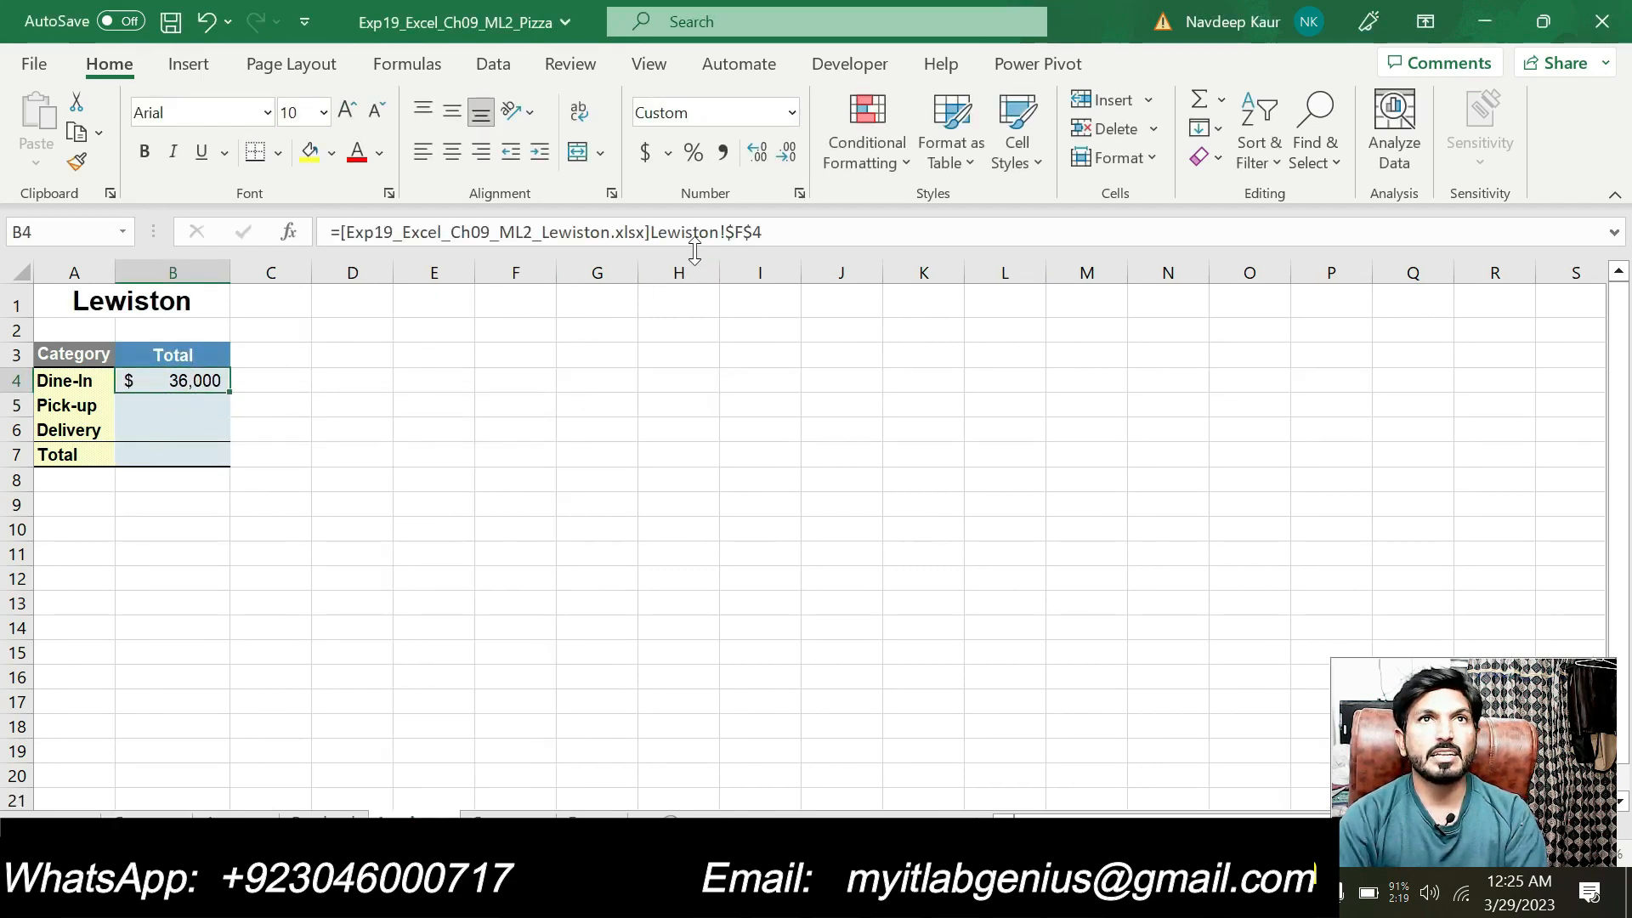
pyautogui.click(730, 235)
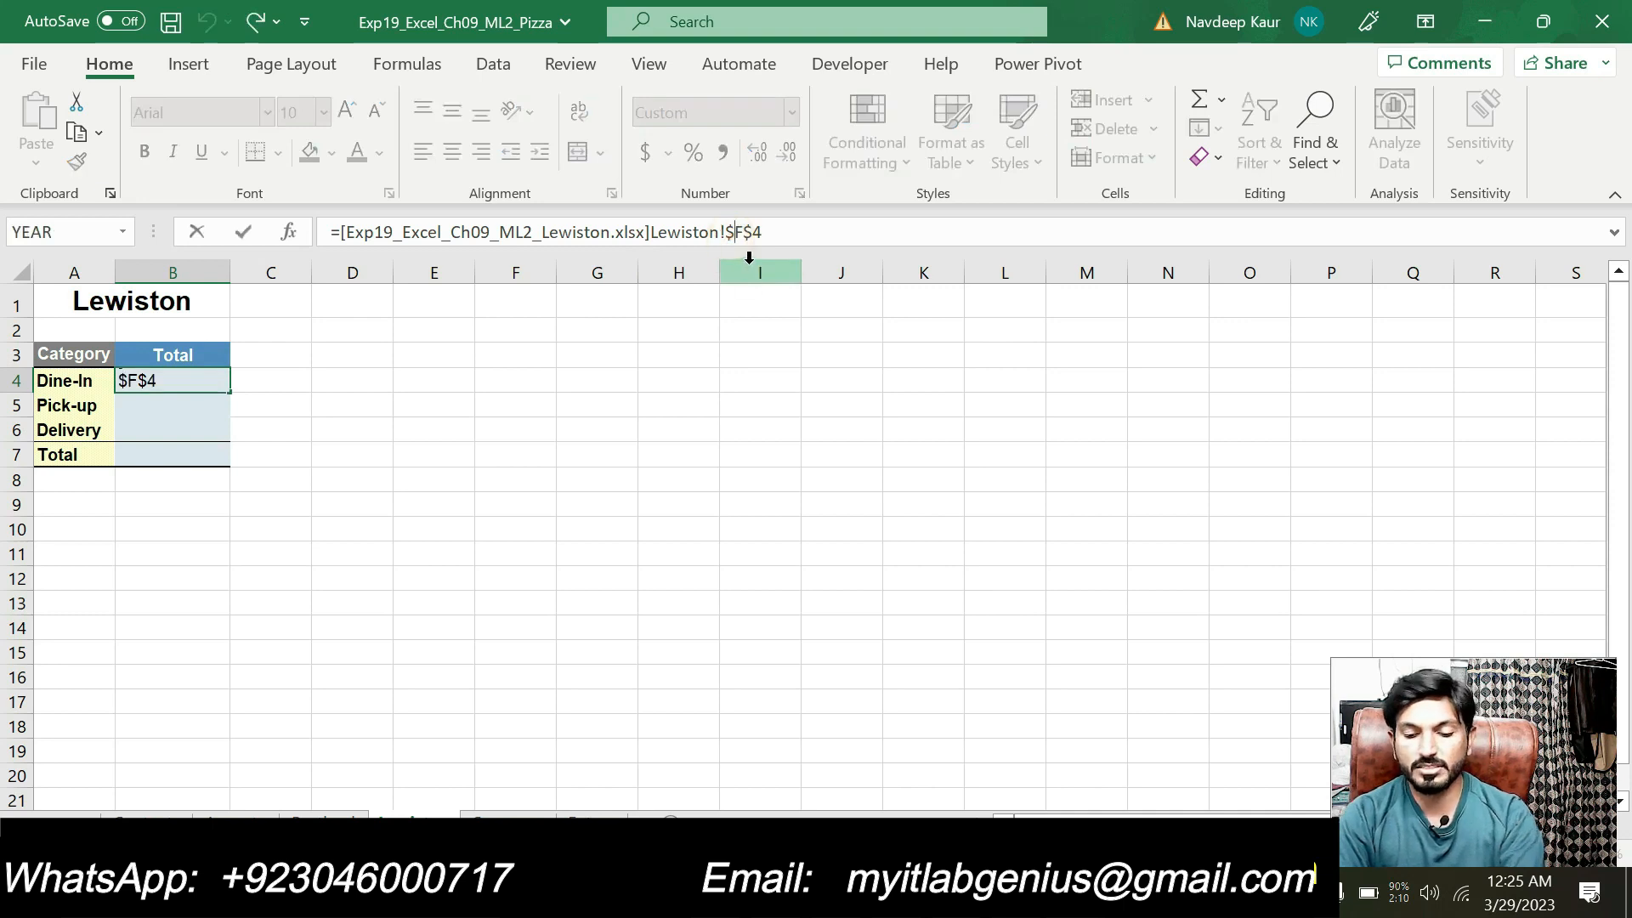
pyautogui.press('Delete')
pyautogui.press('Right')
pyautogui.press('Delete')
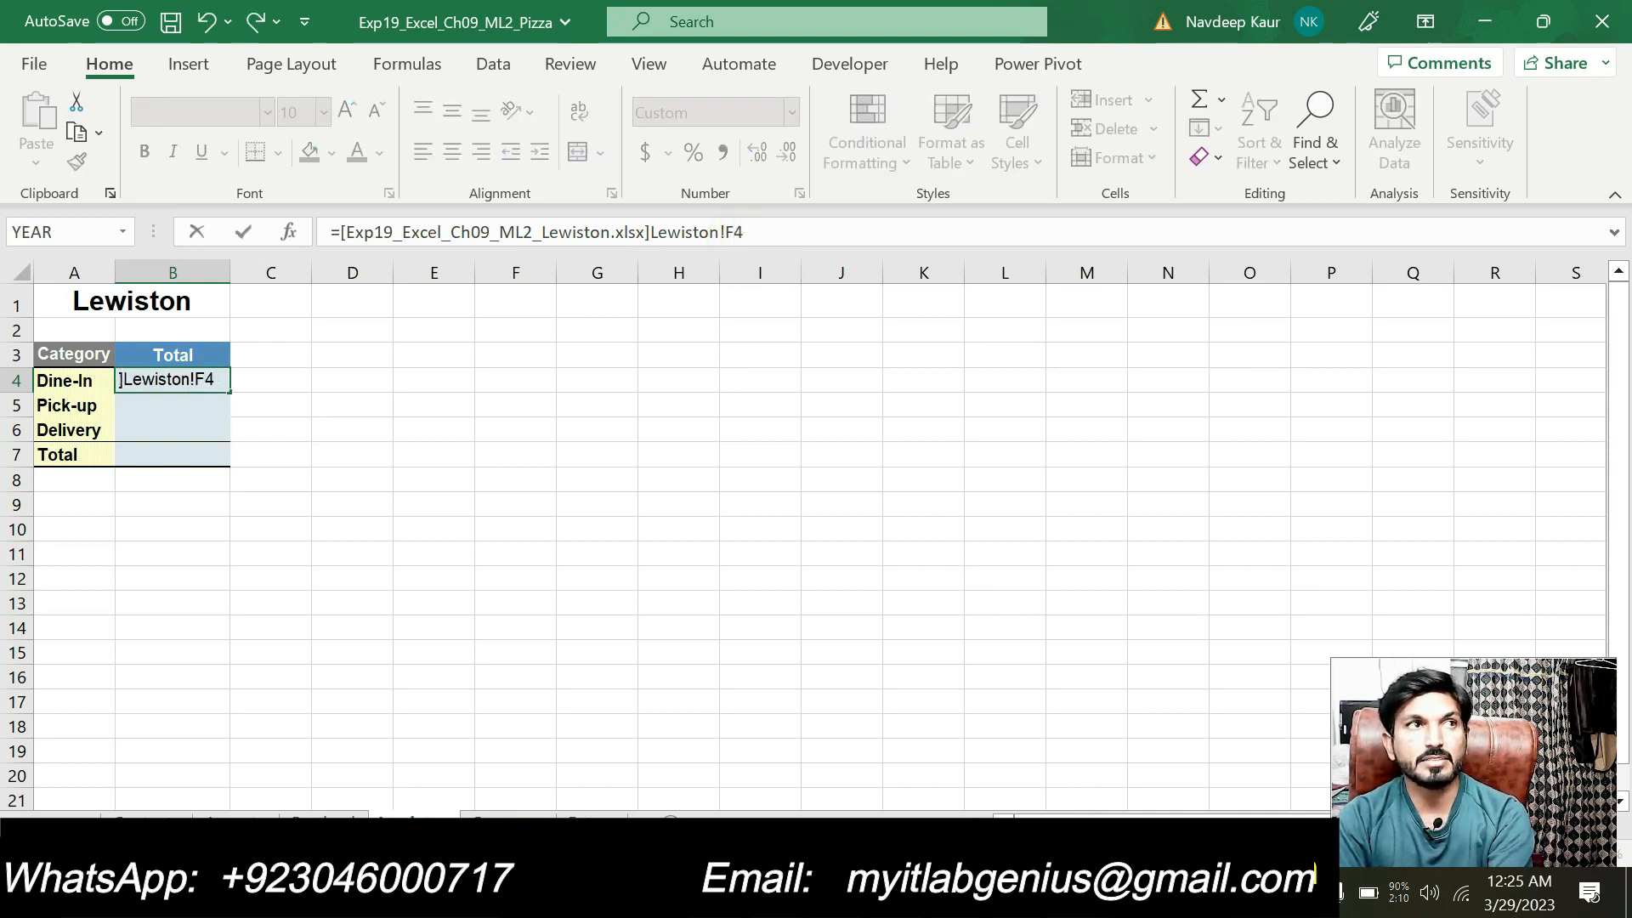
pyautogui.press('Return')
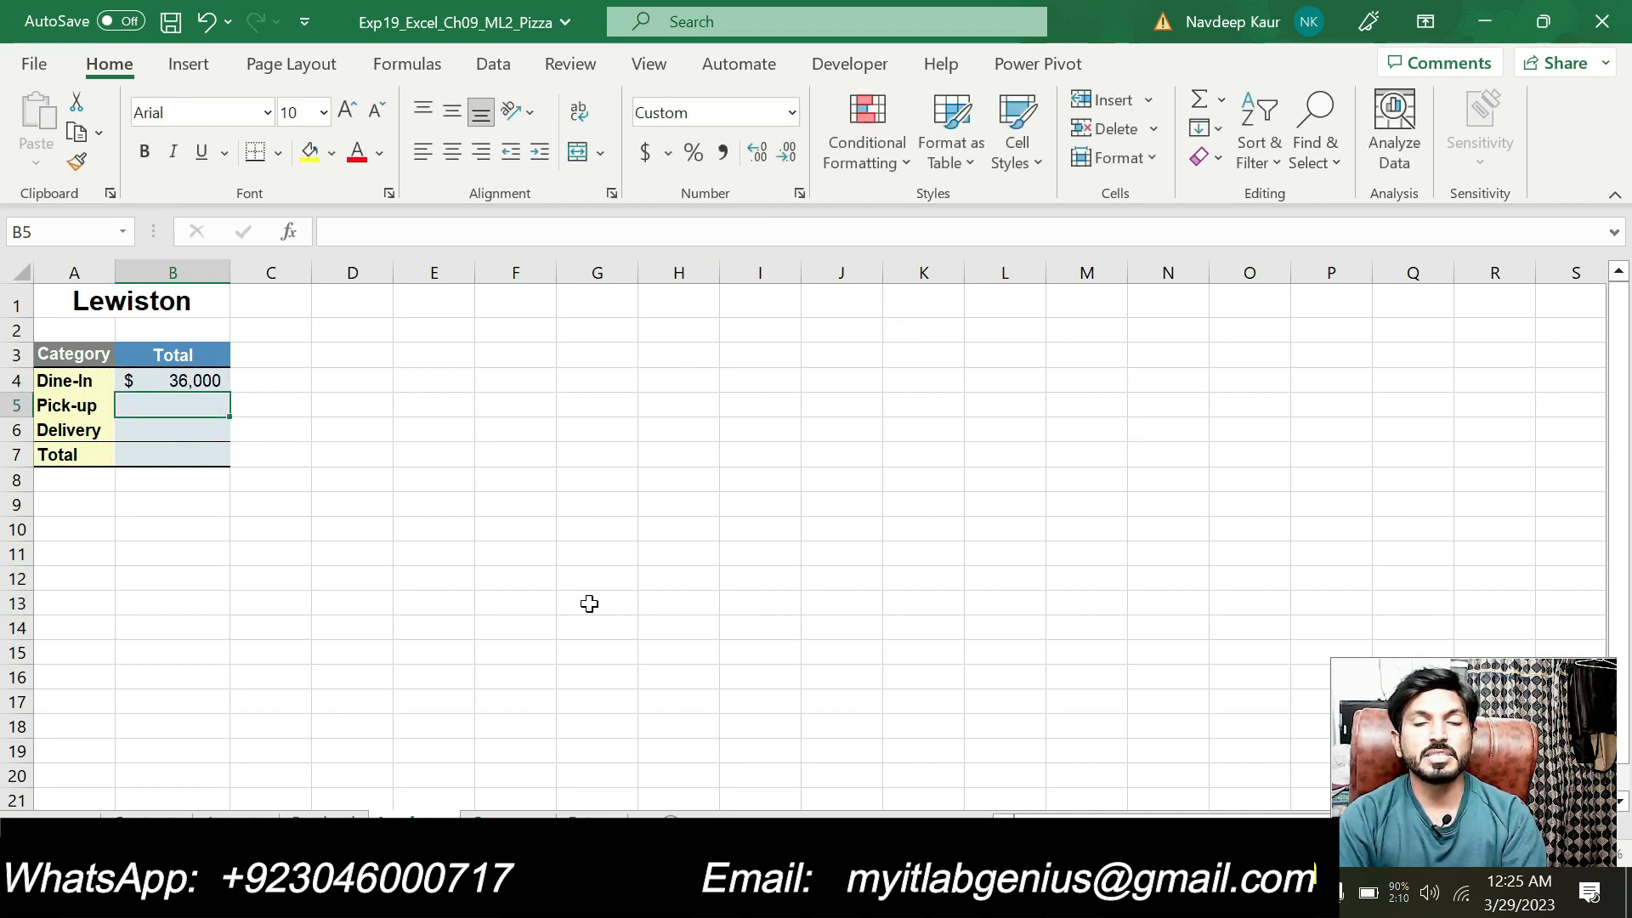
# Step: Switch to the Word instructions and remove the turquoise highlight from step 6
pyautogui.hotkey('alt', 'Tab')
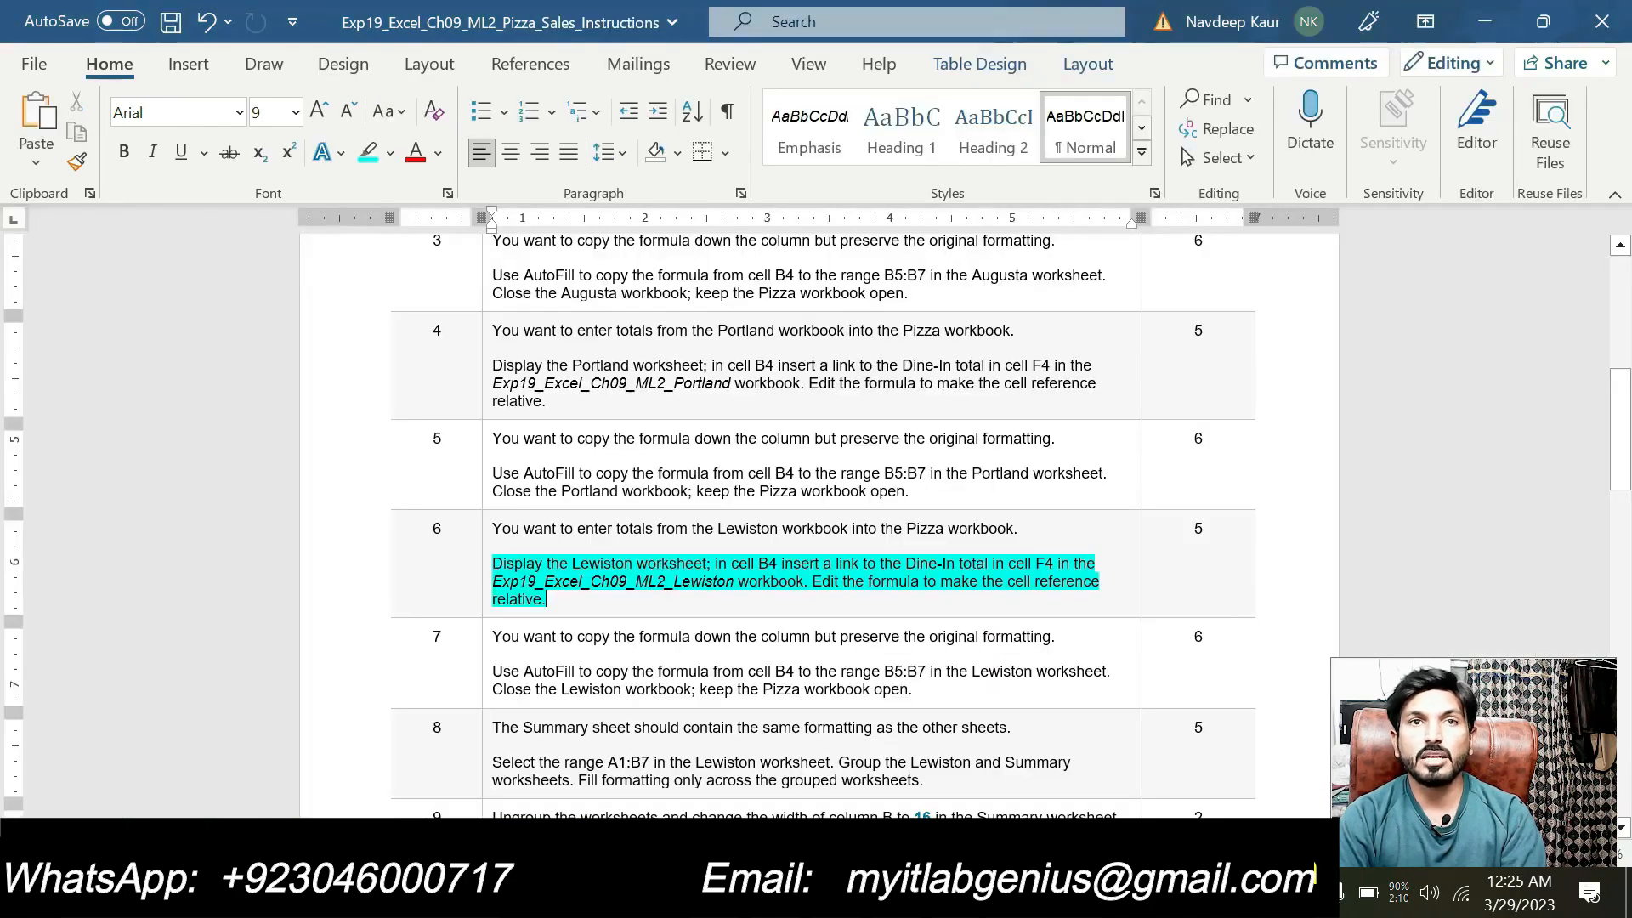
pyautogui.moveTo(546, 599); pyautogui.dragTo(493, 565)
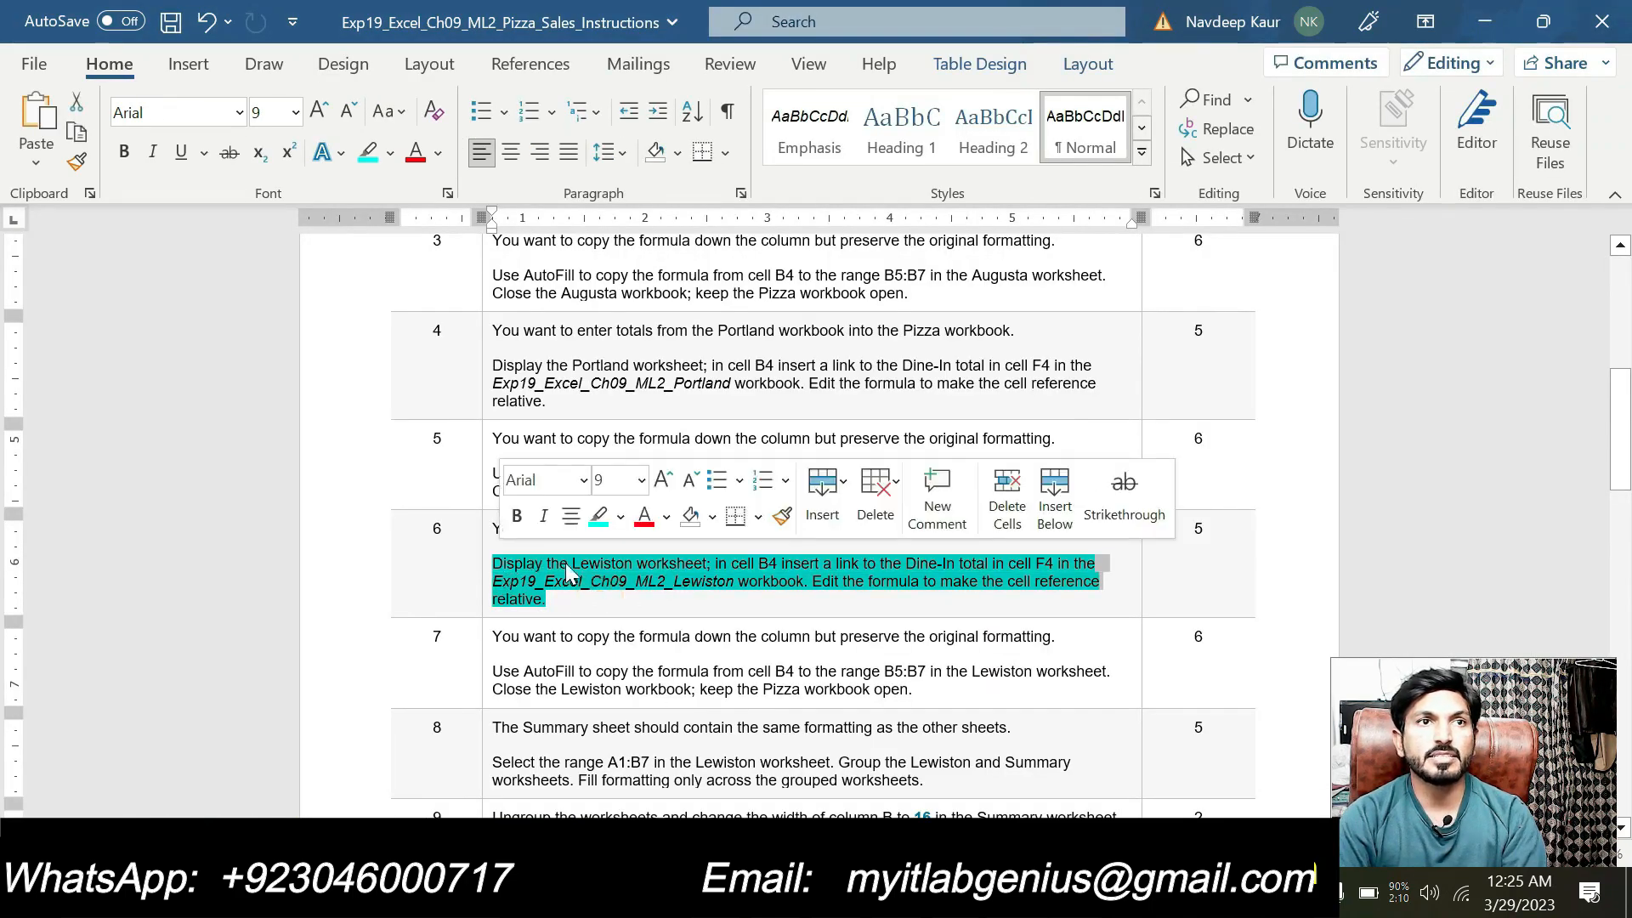
pyautogui.click(620, 516)
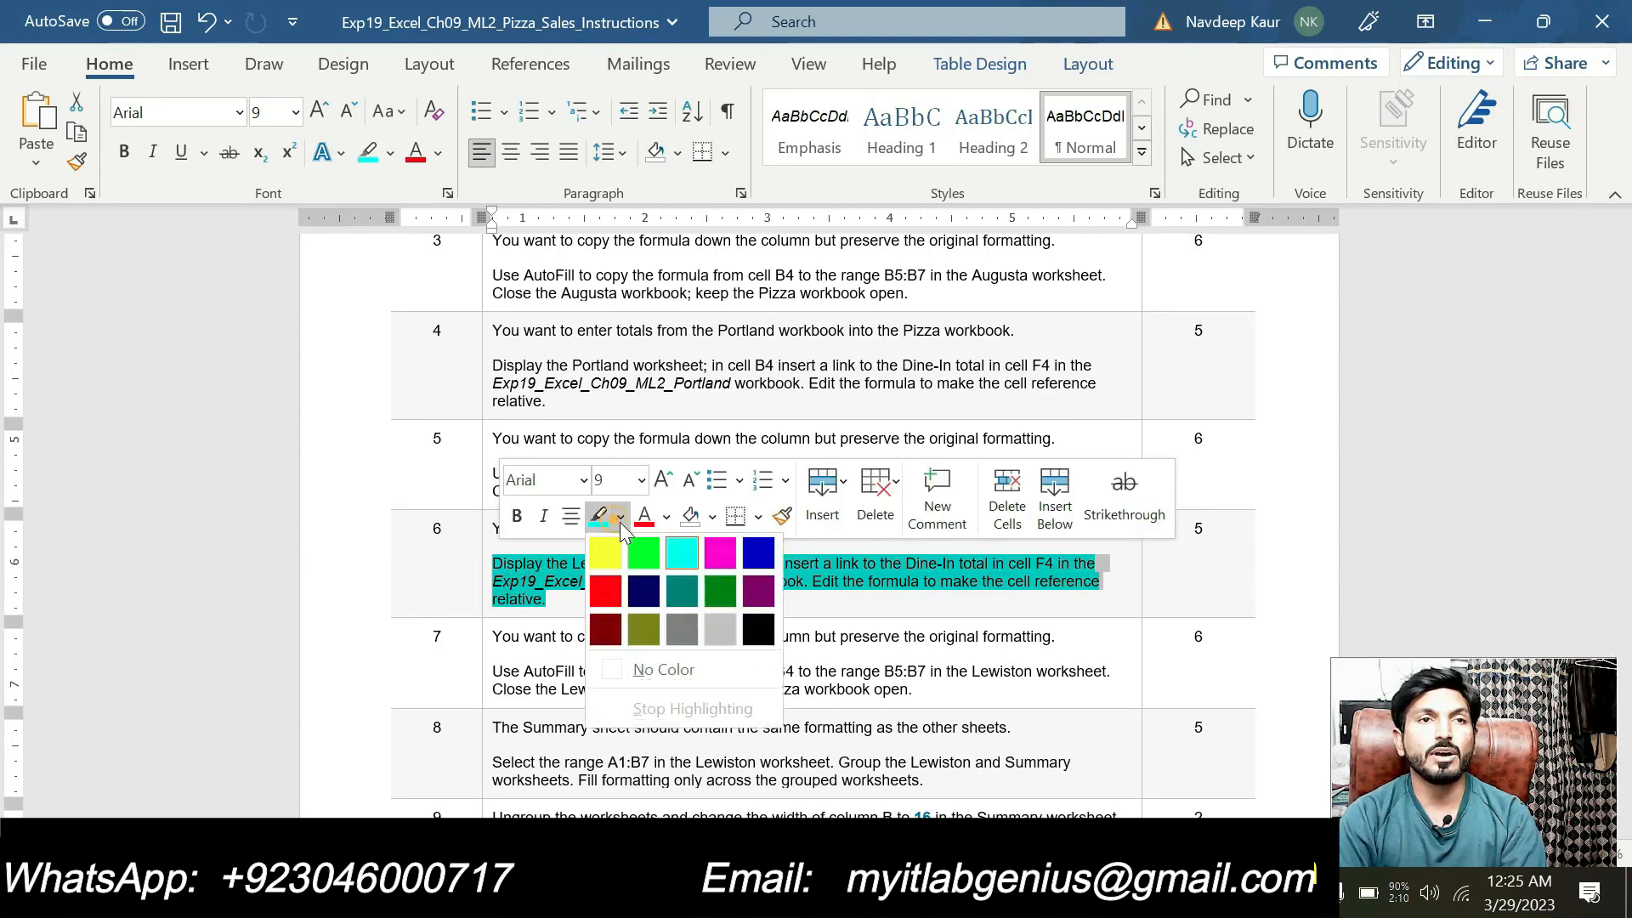
pyautogui.click(670, 680)
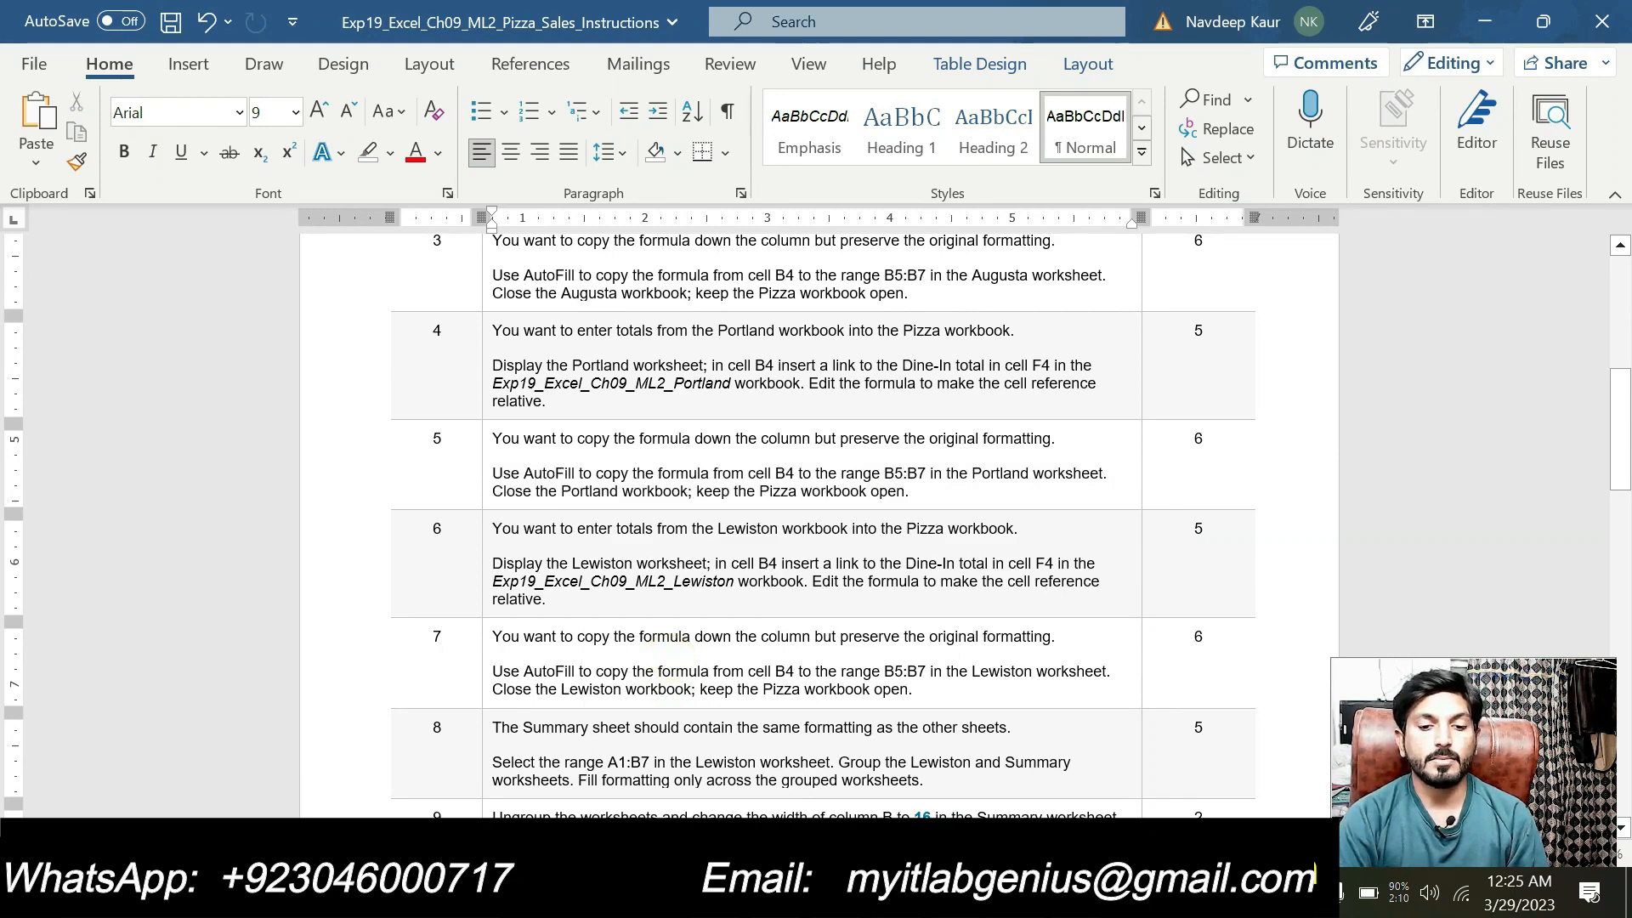
# Step: Highlight the step 7 instruction on AutoFill and closing the Lewiston workbook in turquoise
pyautogui.scroll(-1, 916, 629)
pyautogui.moveTo(916, 627); pyautogui.dragTo(492, 611)
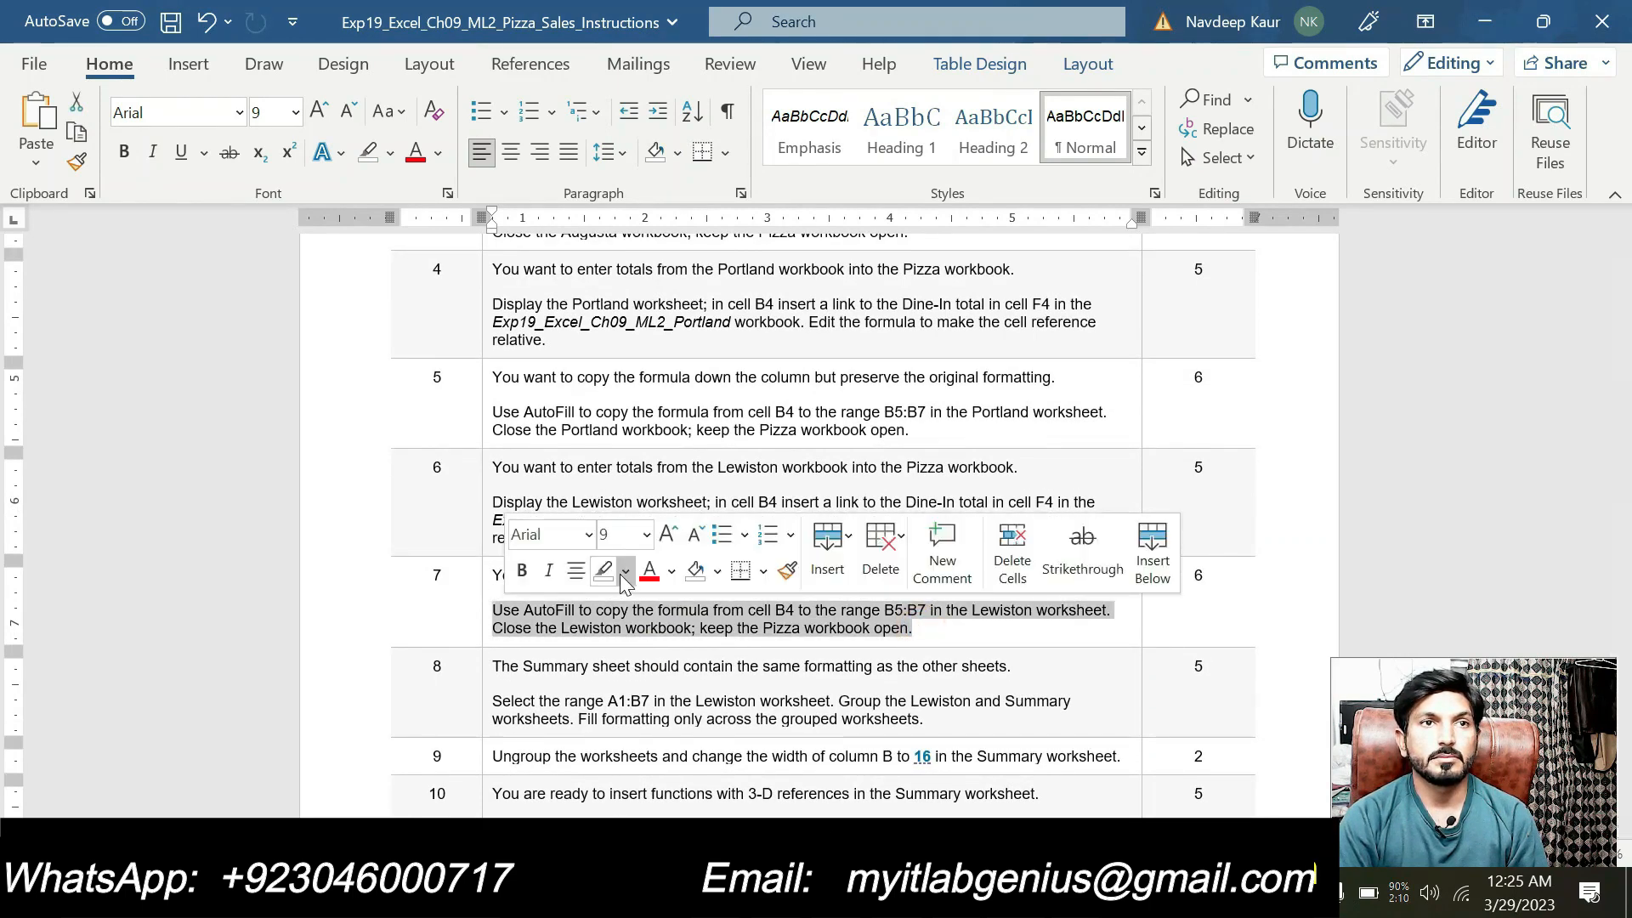
pyautogui.click(623, 572)
pyautogui.click(686, 613)
pyautogui.click(818, 563)
pyautogui.click(691, 632)
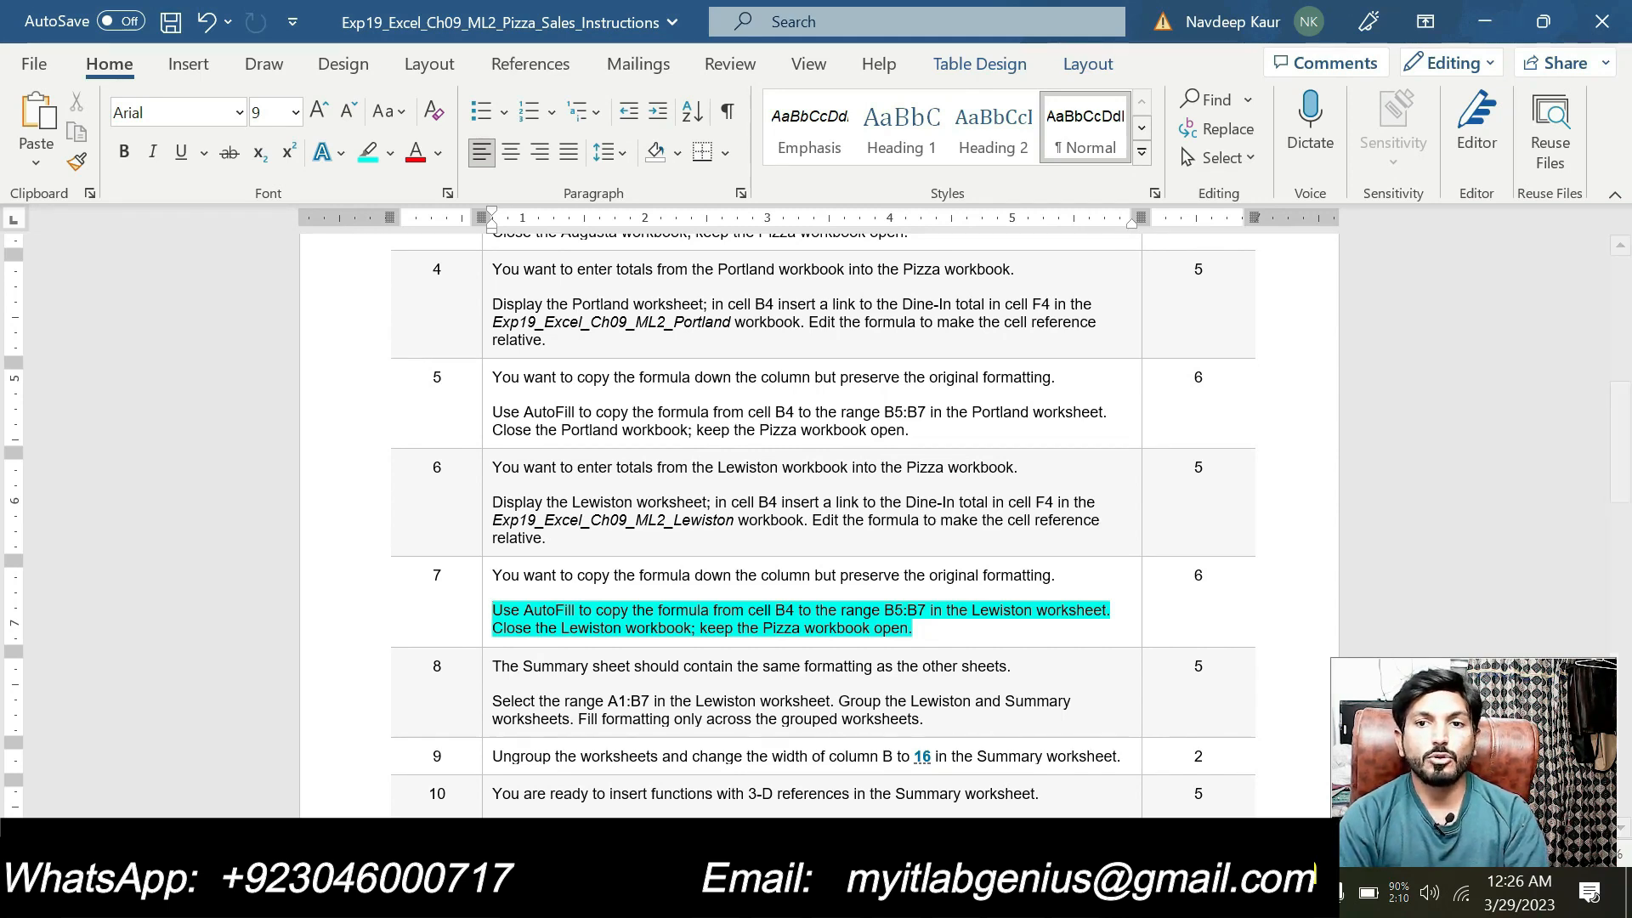
# Step: Switch to the Pizza workbook and AutoFill the formula from cell B4 to the range B5:B7 in the Lewiston worksheet
pyautogui.moveTo(1075, 897)
pyautogui.click(986, 803)
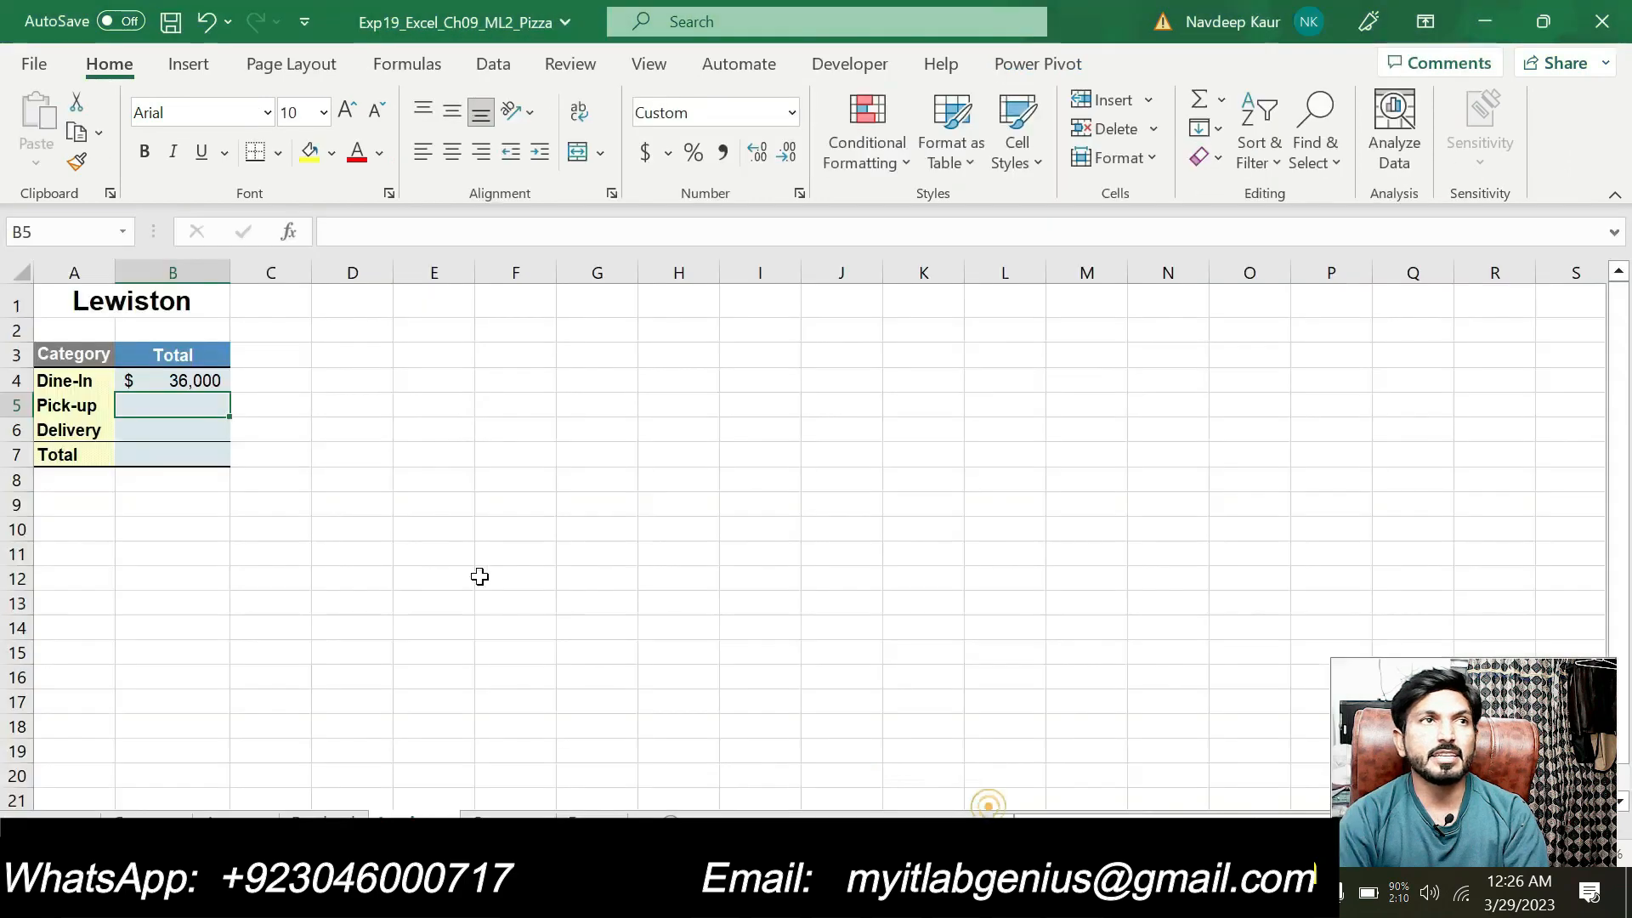
pyautogui.click(211, 383)
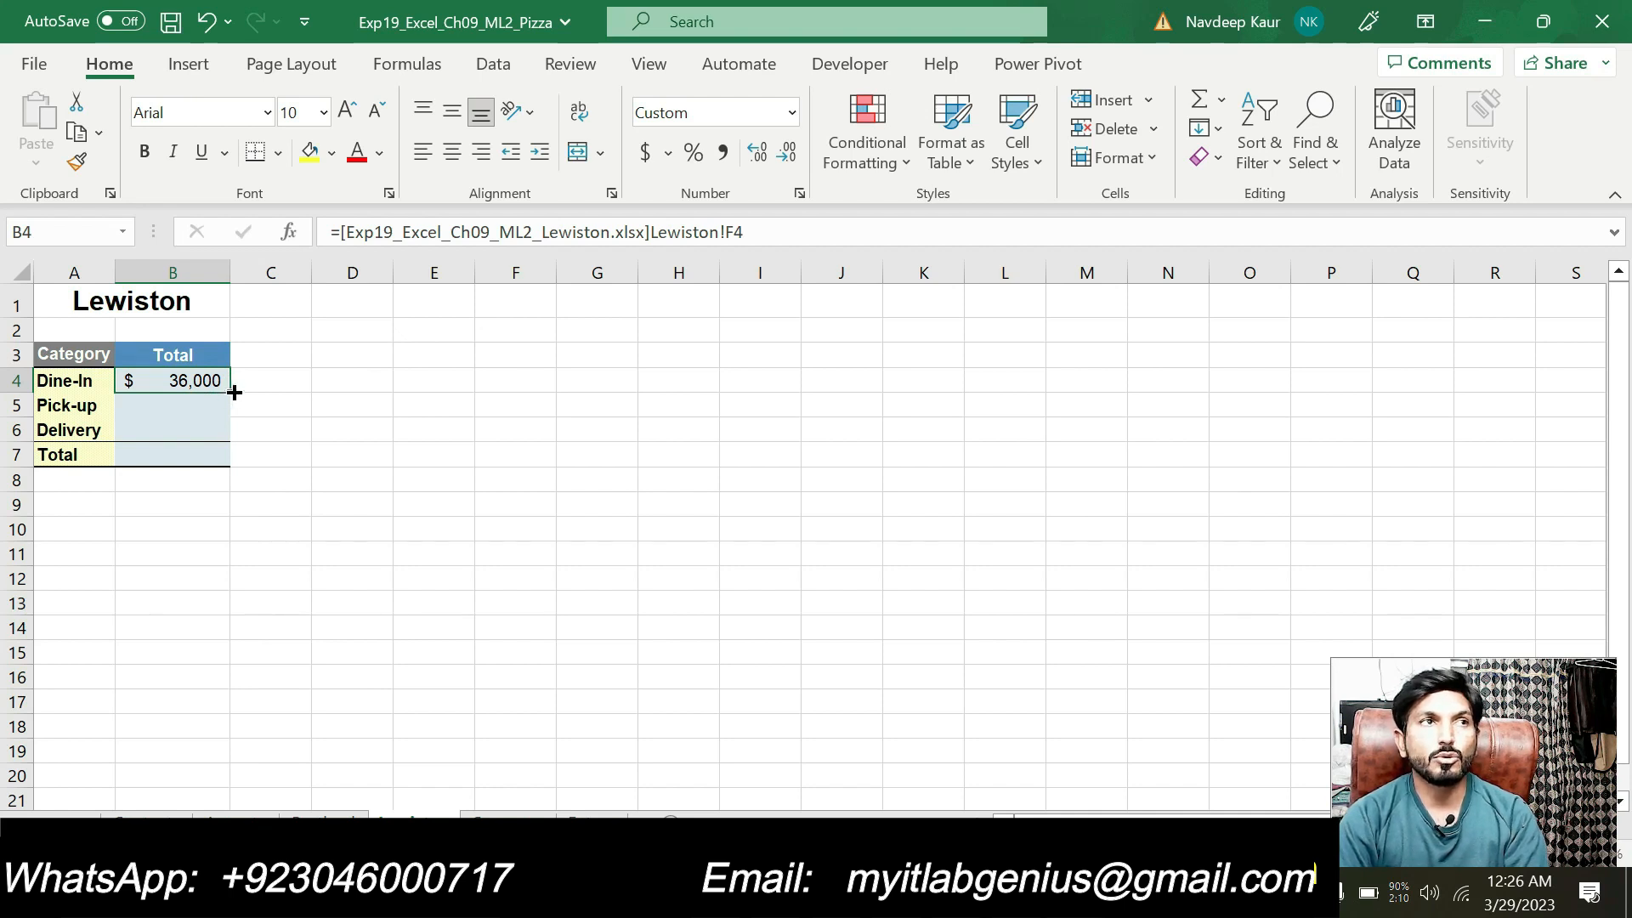
pyautogui.moveTo(227, 405); pyautogui.dragTo(230, 458)
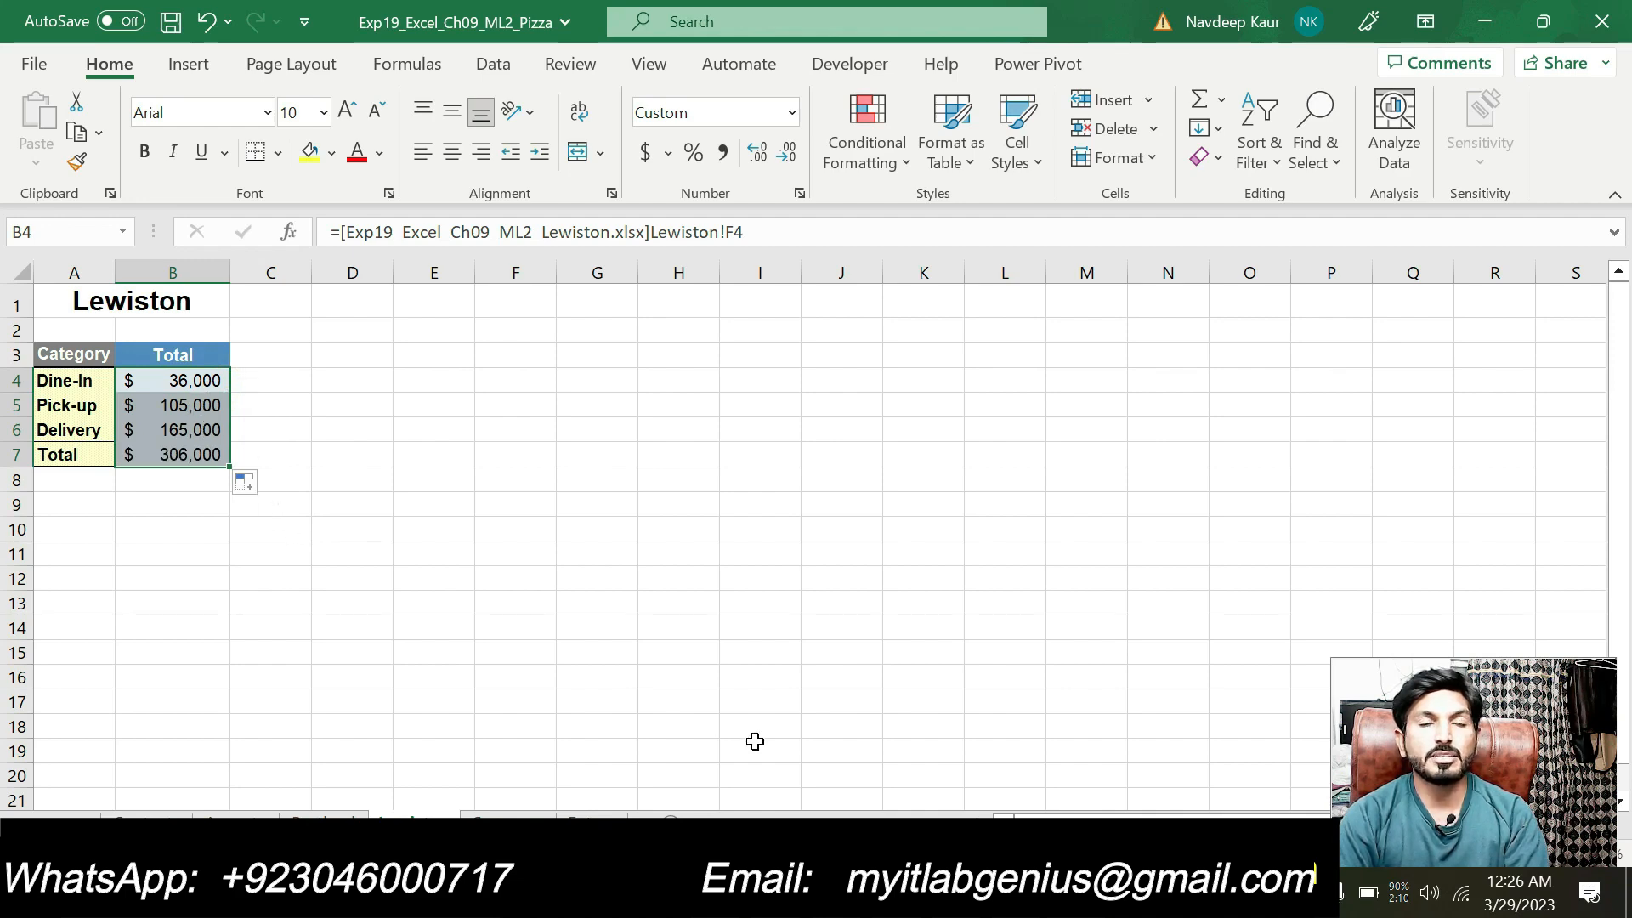
# Step: Compare the Total values in the Lewiston workbook with the linked totals in the Pizza workbook's Lewiston worksheet
pyautogui.moveTo(1073, 892)
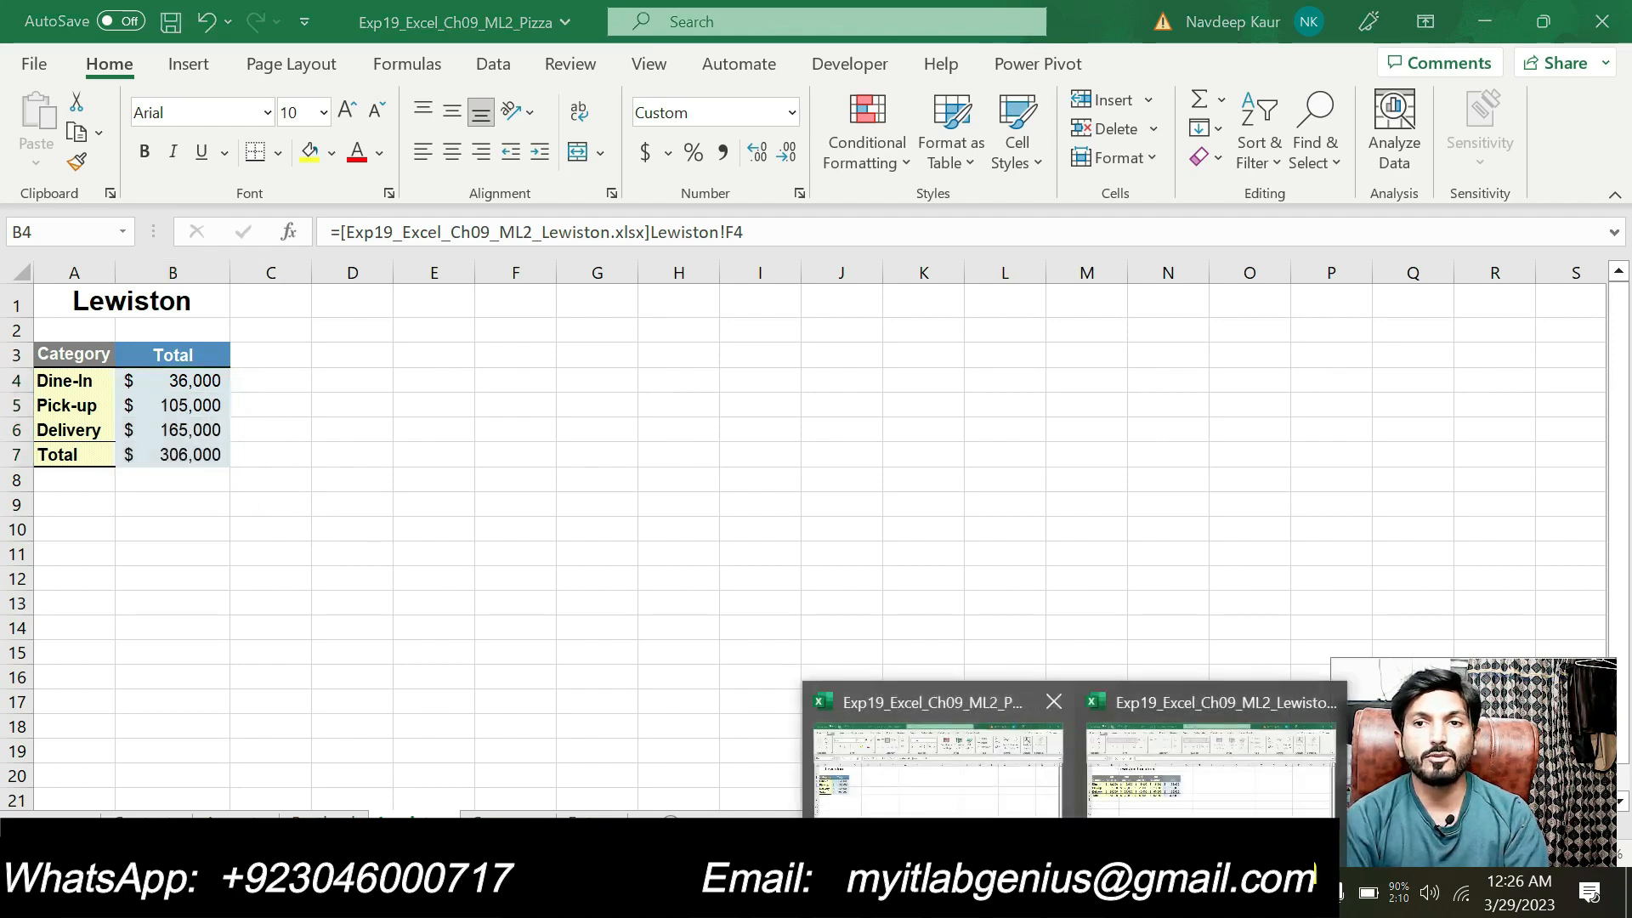
pyautogui.click(1207, 757)
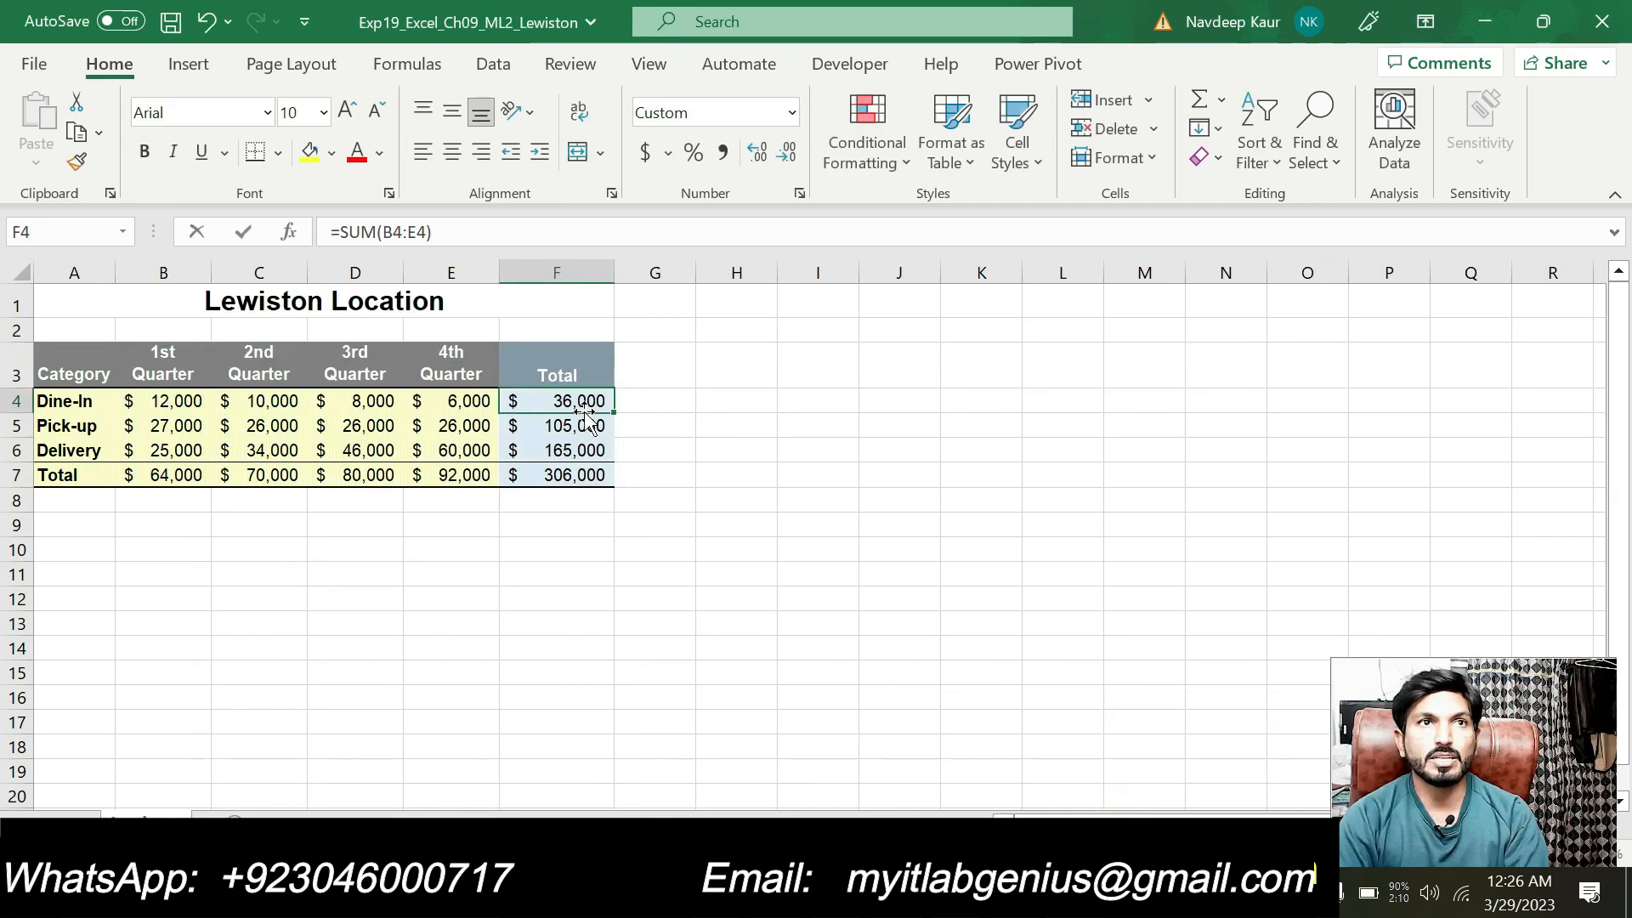
pyautogui.click(572, 476)
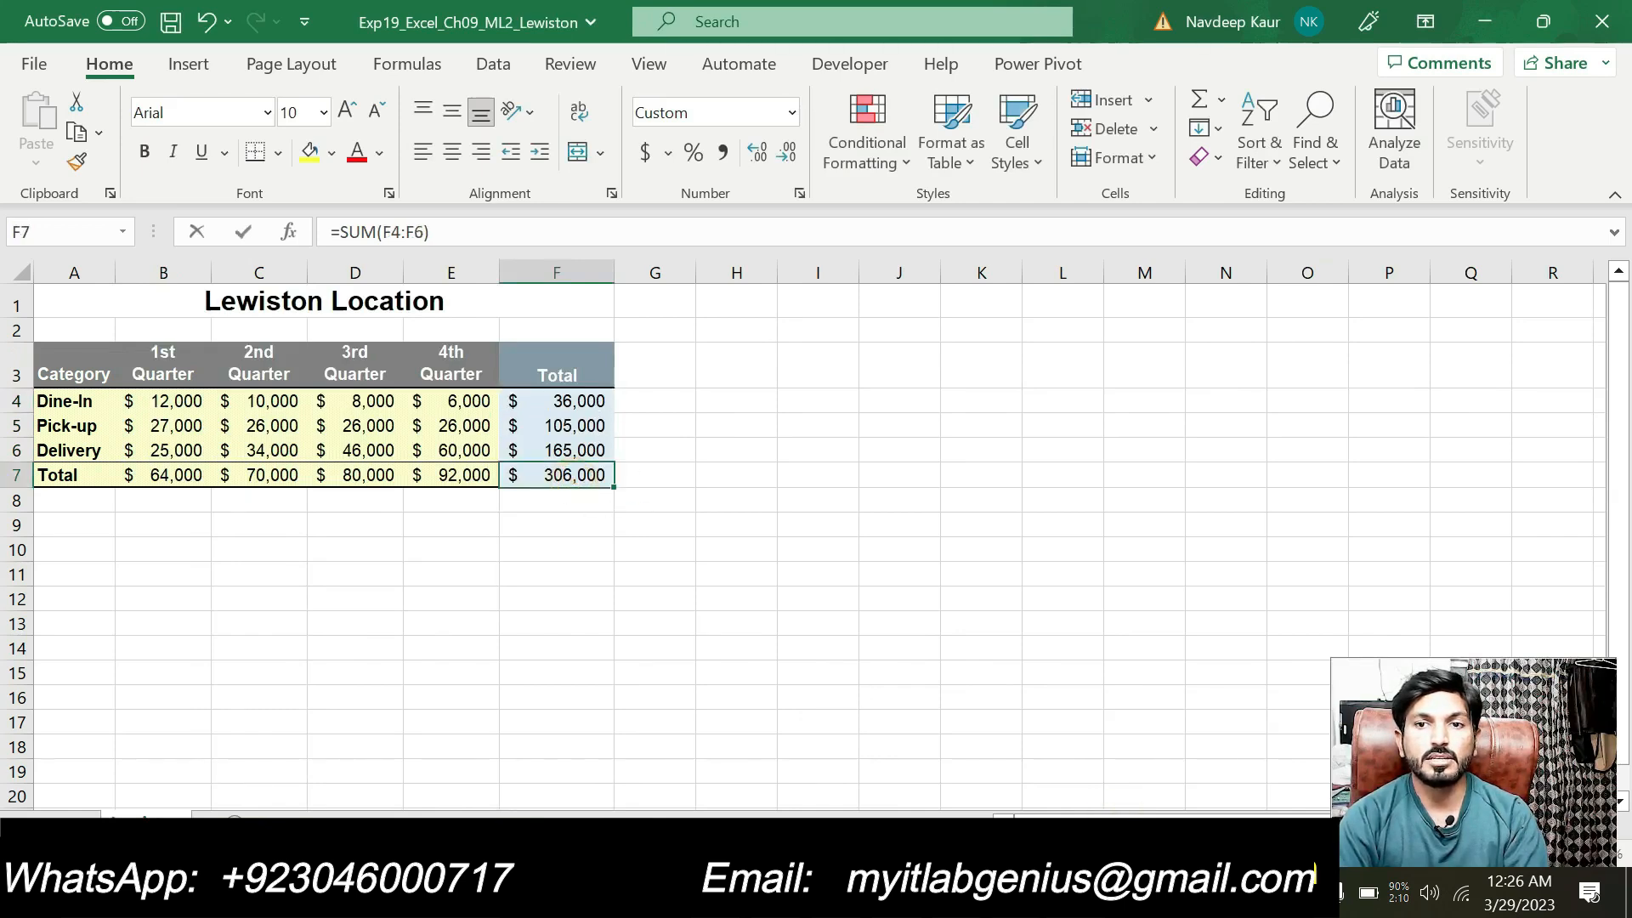
pyautogui.moveTo(1072, 892)
pyautogui.click(952, 799)
pyautogui.click(213, 459)
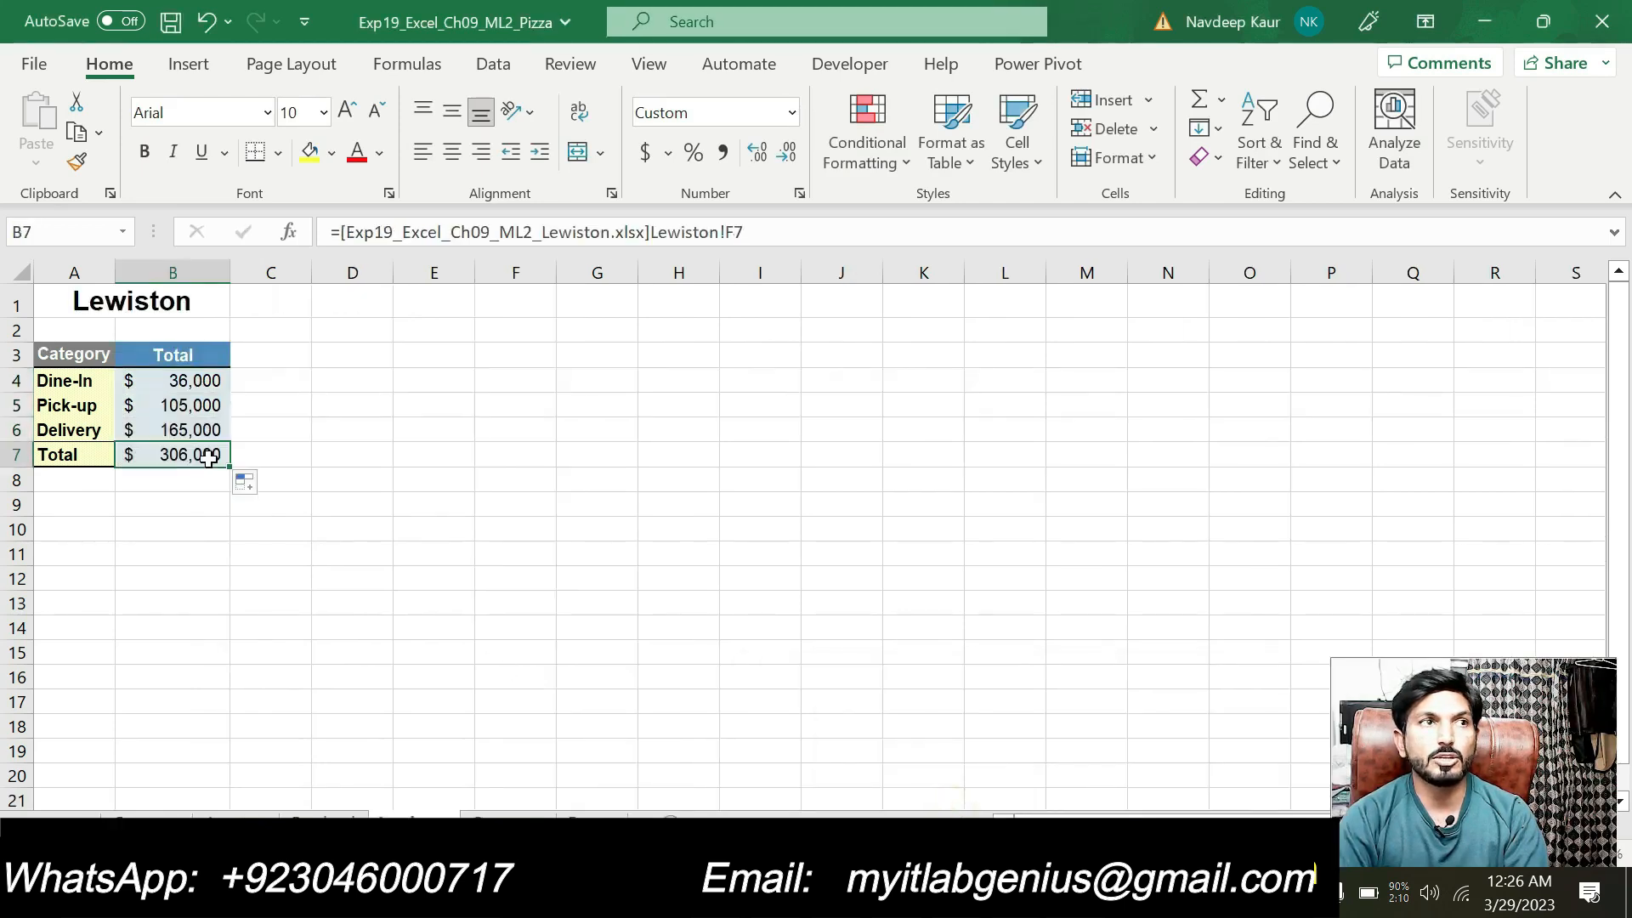
pyautogui.click(205, 427)
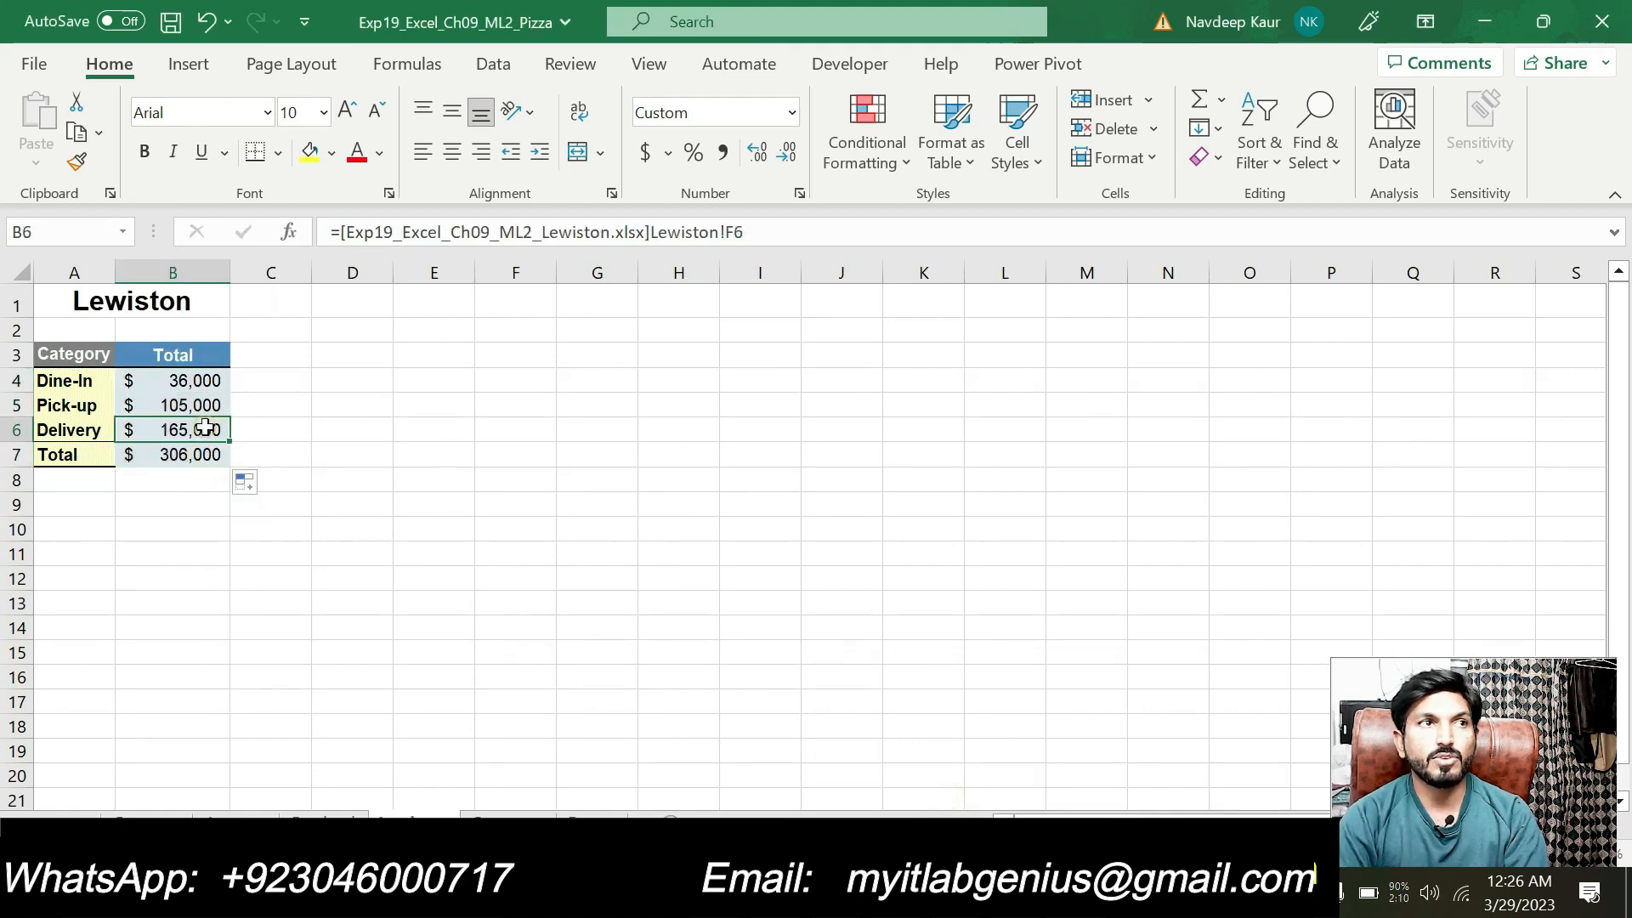
pyautogui.moveTo(1072, 892)
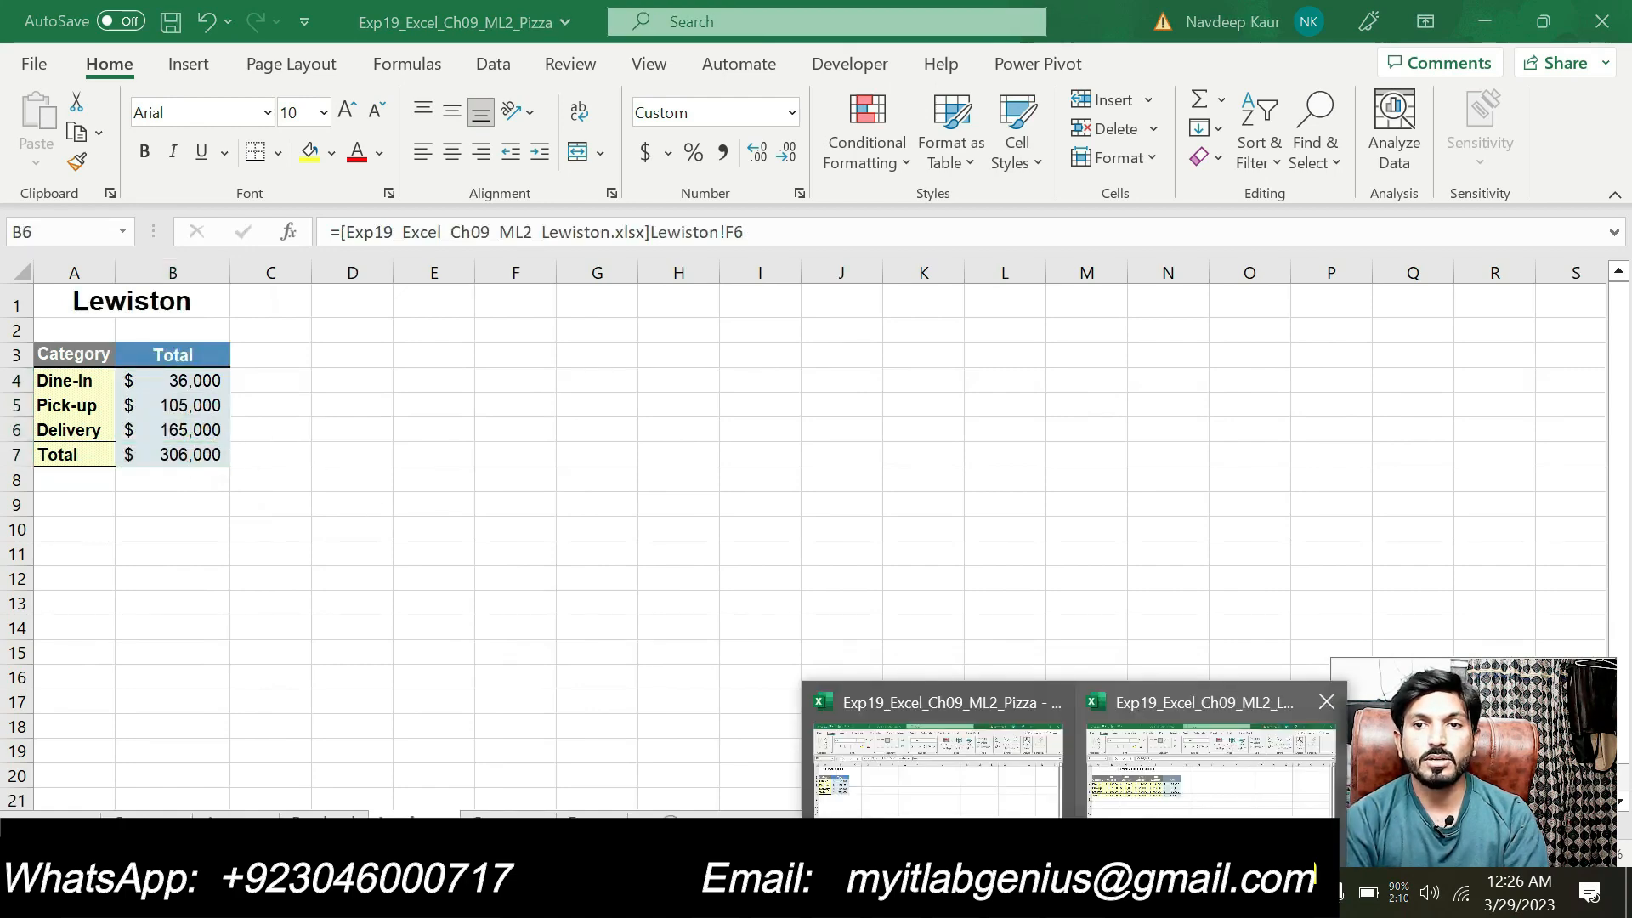
pyautogui.click(1215, 786)
pyautogui.click(554, 449)
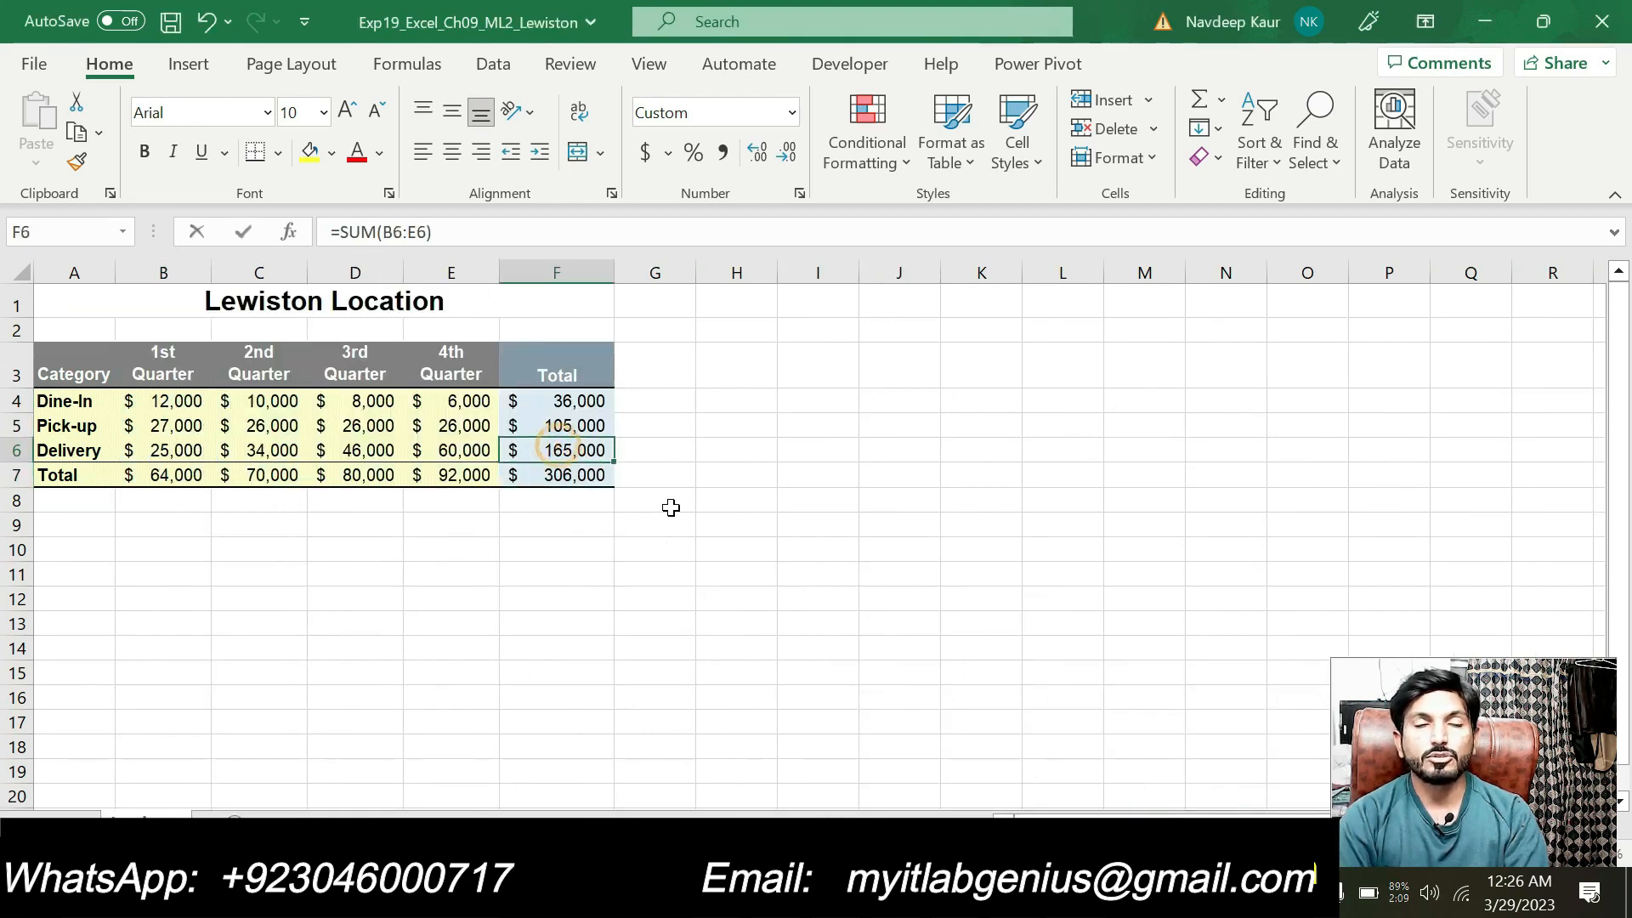
# Step: Close the Lewiston workbook and keep the Pizza workbook open
pyautogui.click(1602, 21)
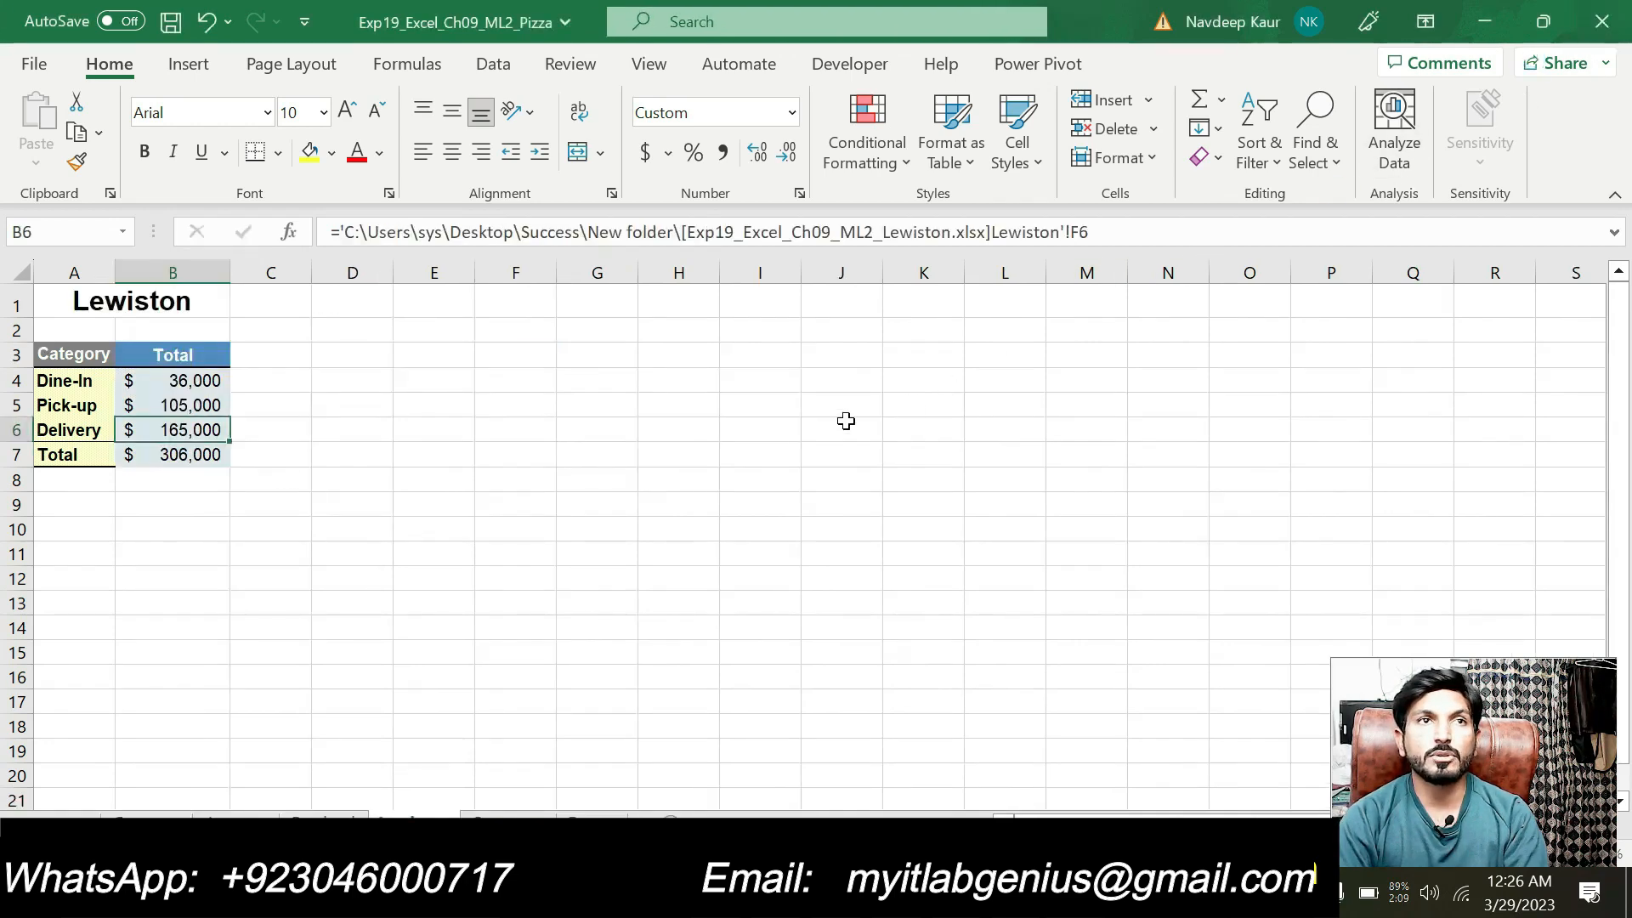
pyautogui.click(577, 533)
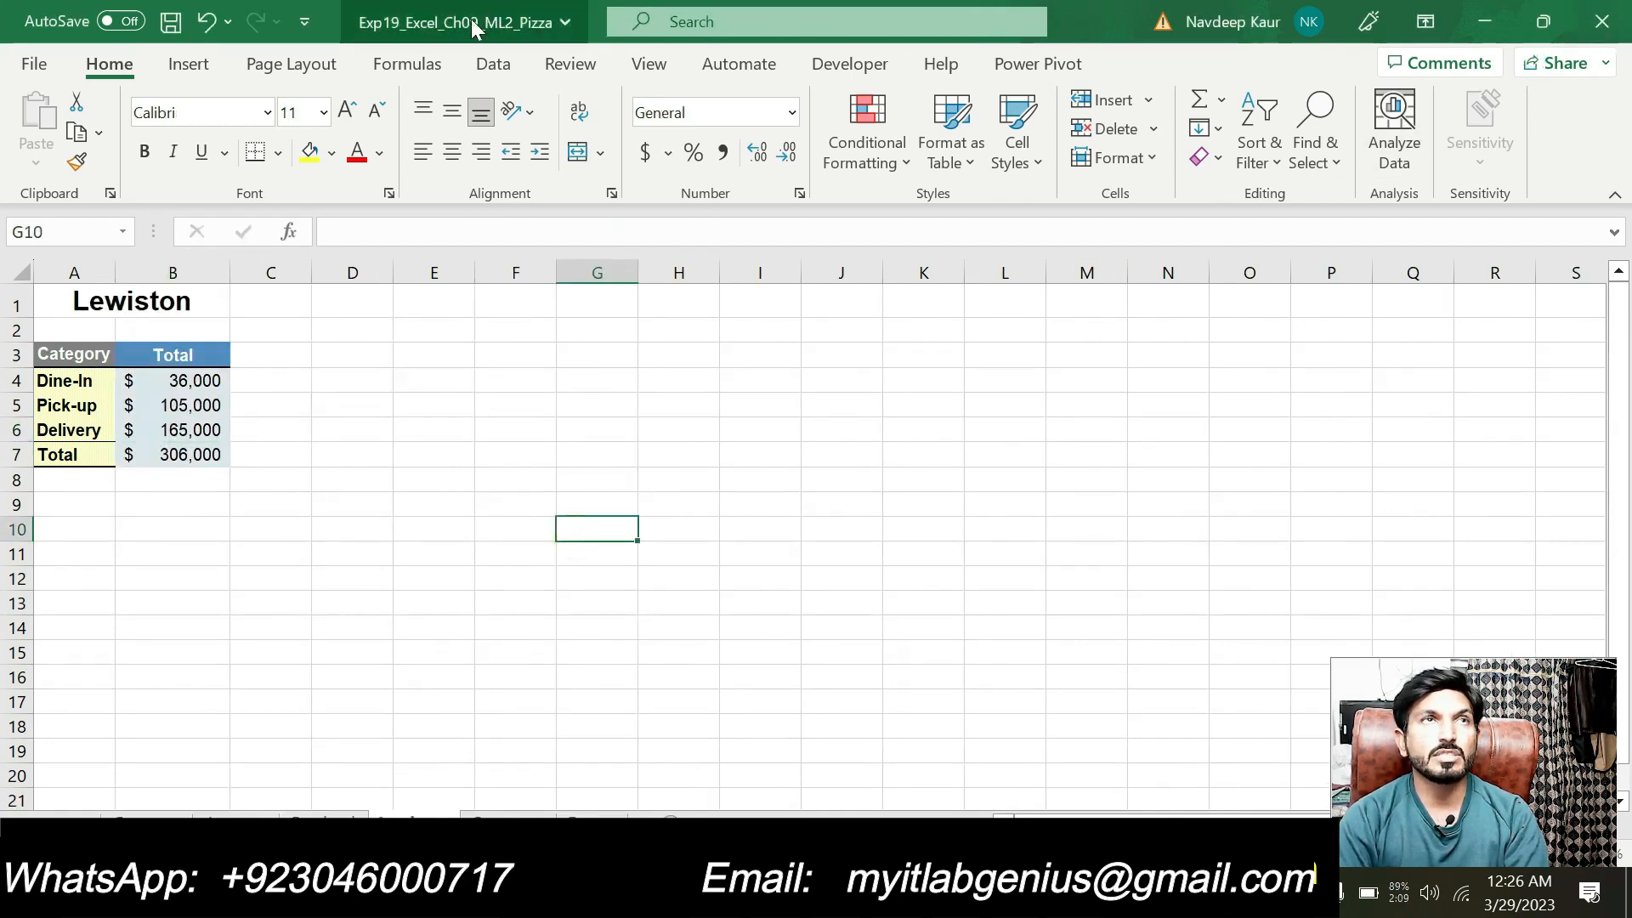
pyautogui.click(414, 483)
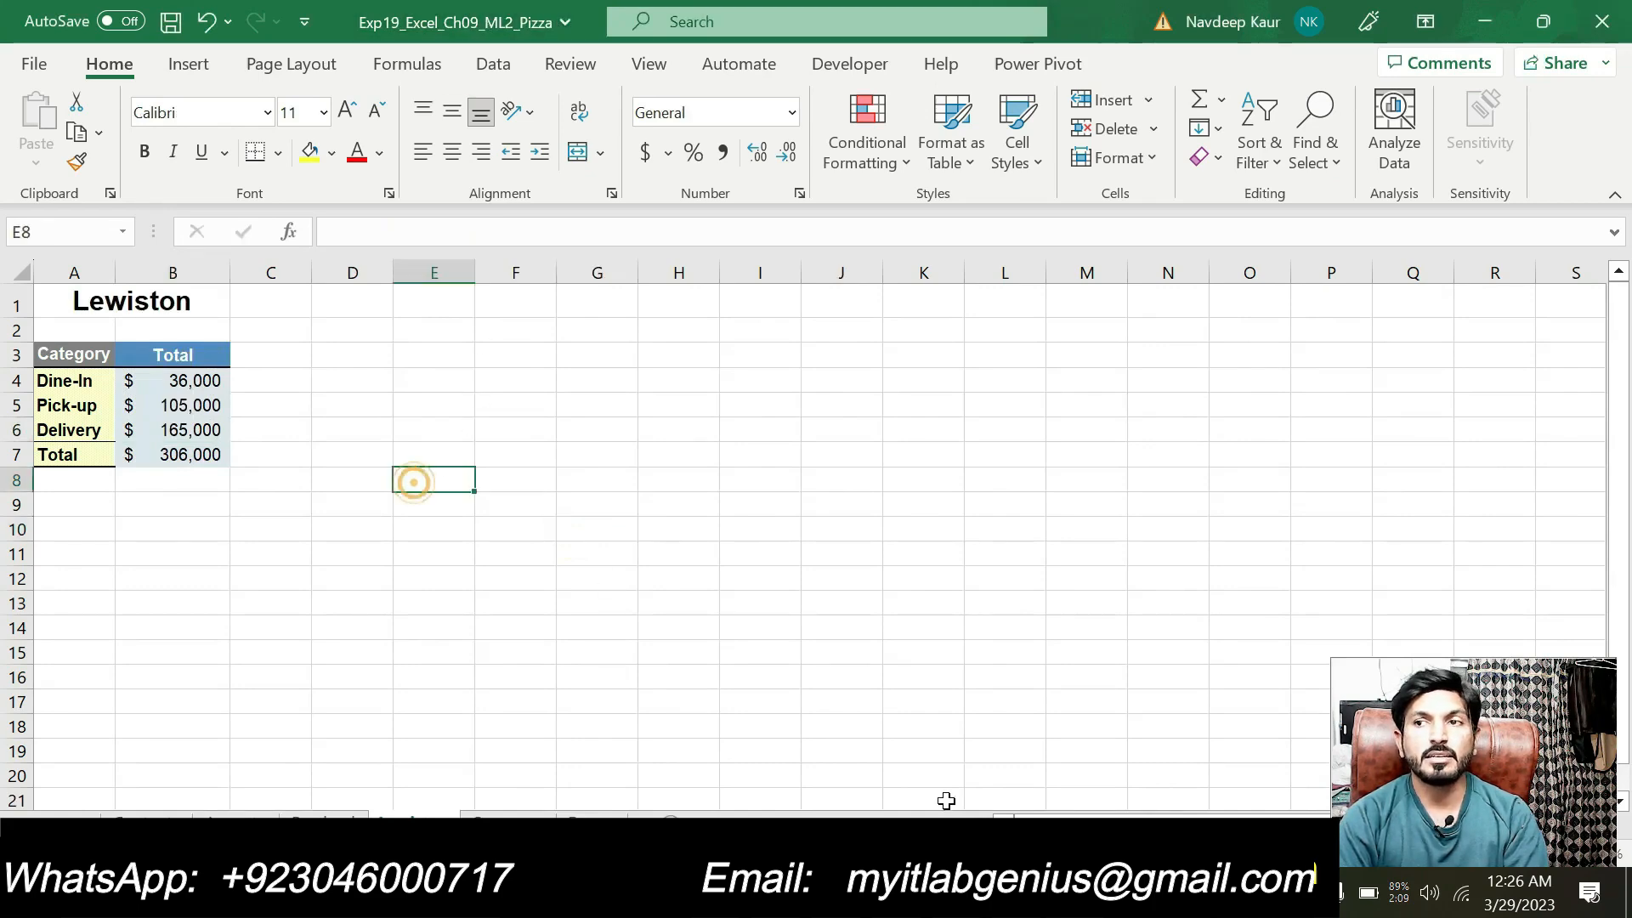
# Step: Switch to the Word instructions and remove the turquoise highlight from step 7
pyautogui.hotkey('alt', 'Tab')
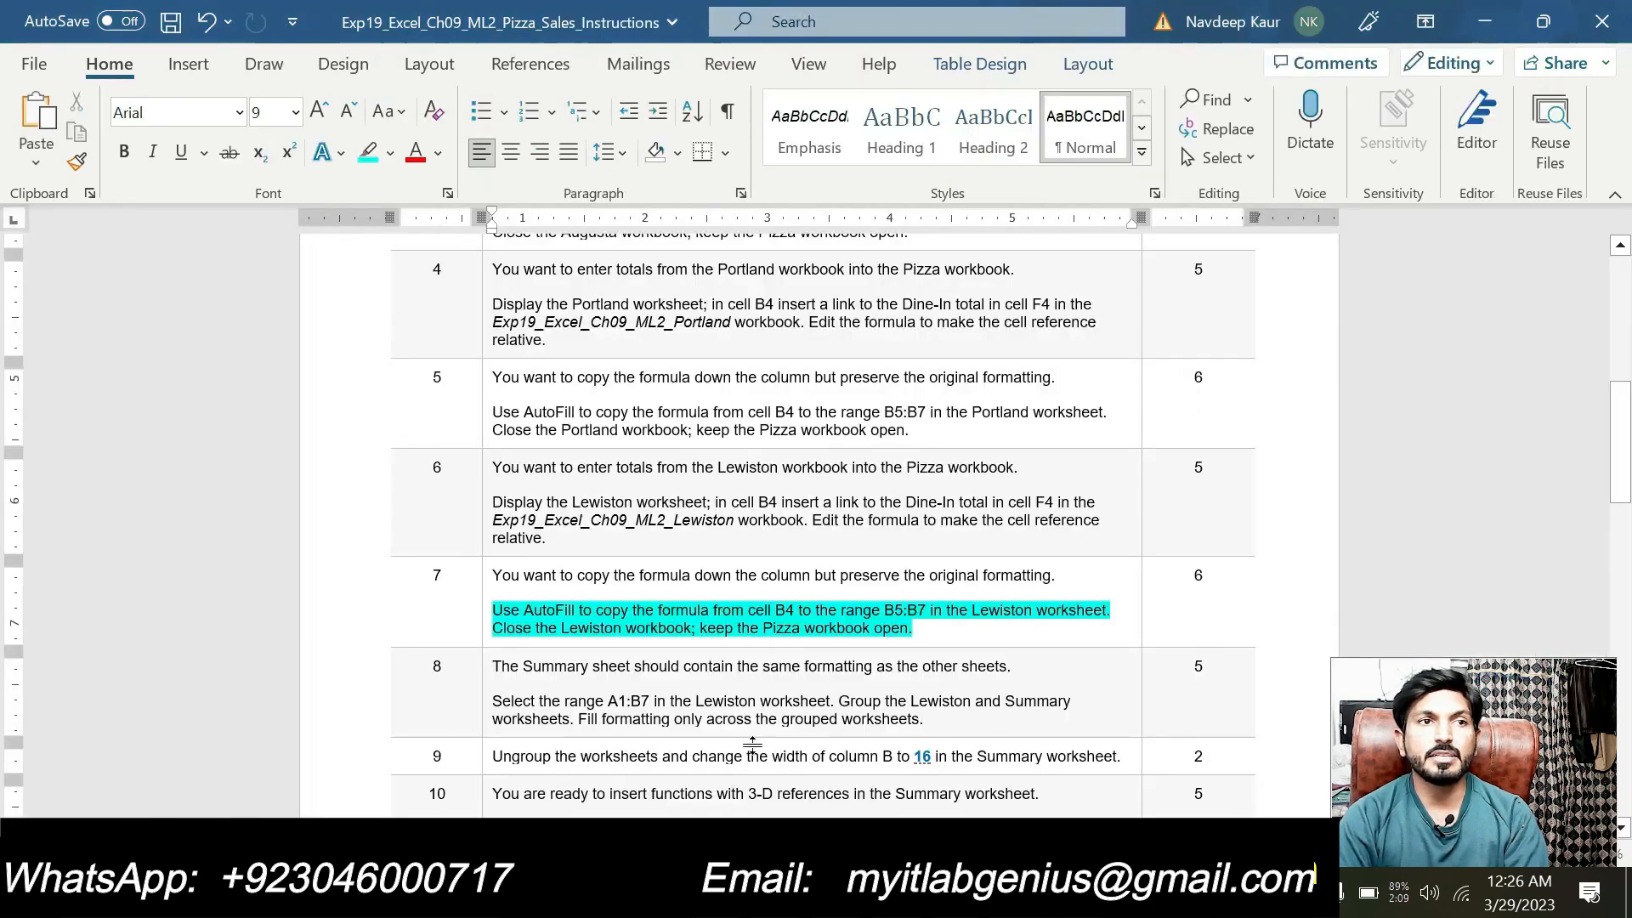
pyautogui.moveTo(944, 628)
pyautogui.mouseDown()
pyautogui.moveTo(724, 629)
pyautogui.moveTo(523, 610)
pyautogui.moveTo(495, 593)
pyautogui.mouseUp()
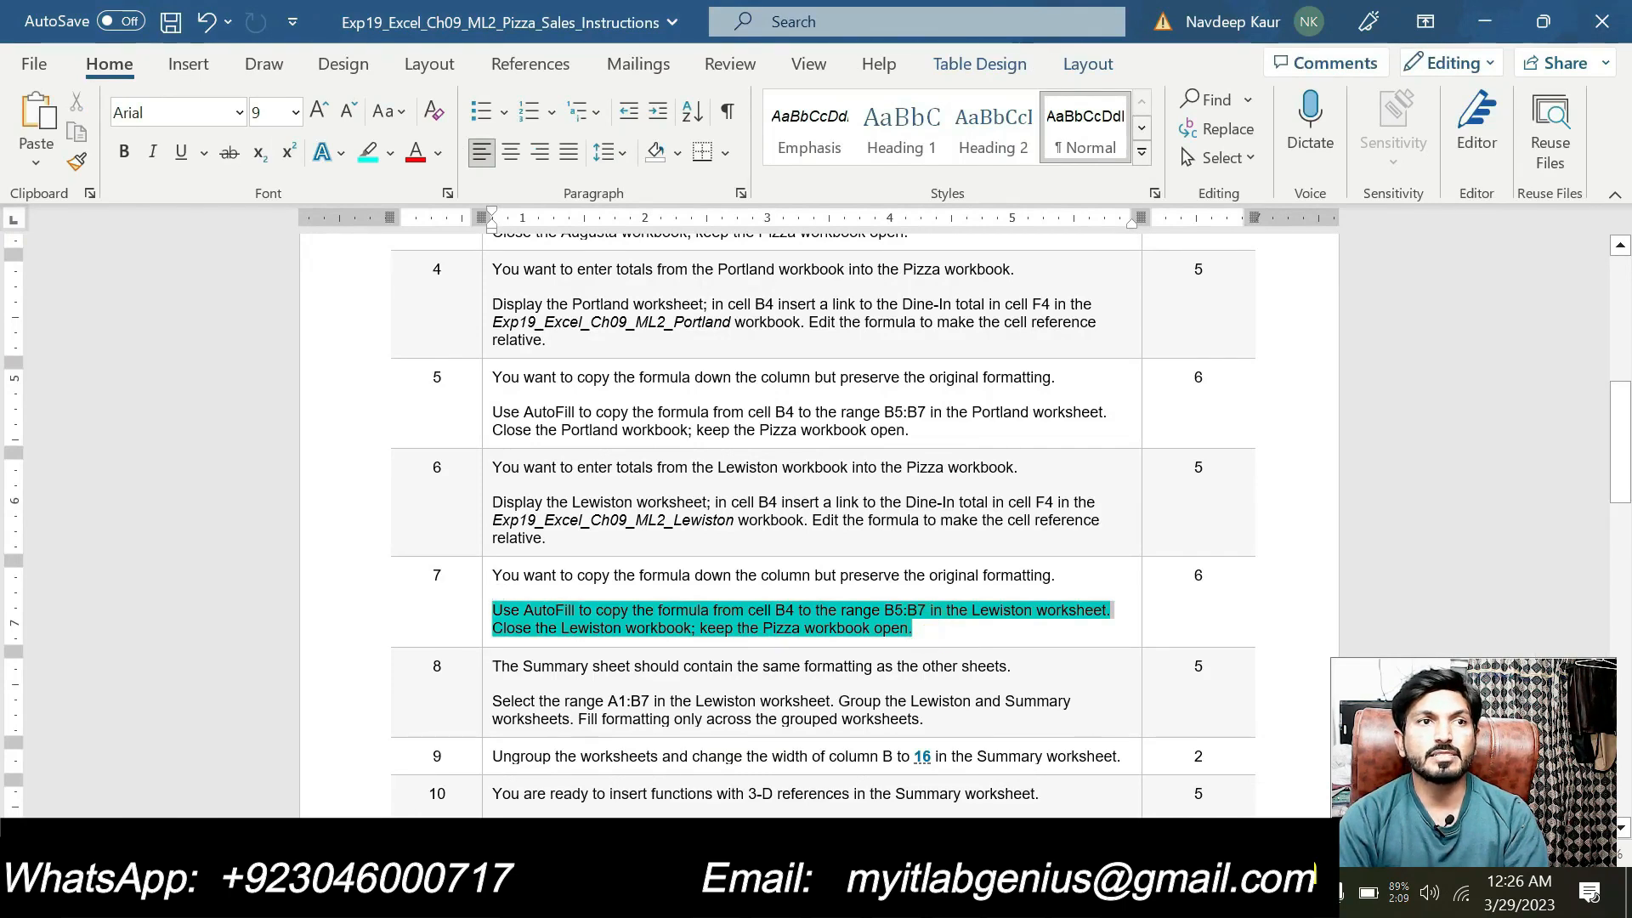
pyautogui.click(600, 568)
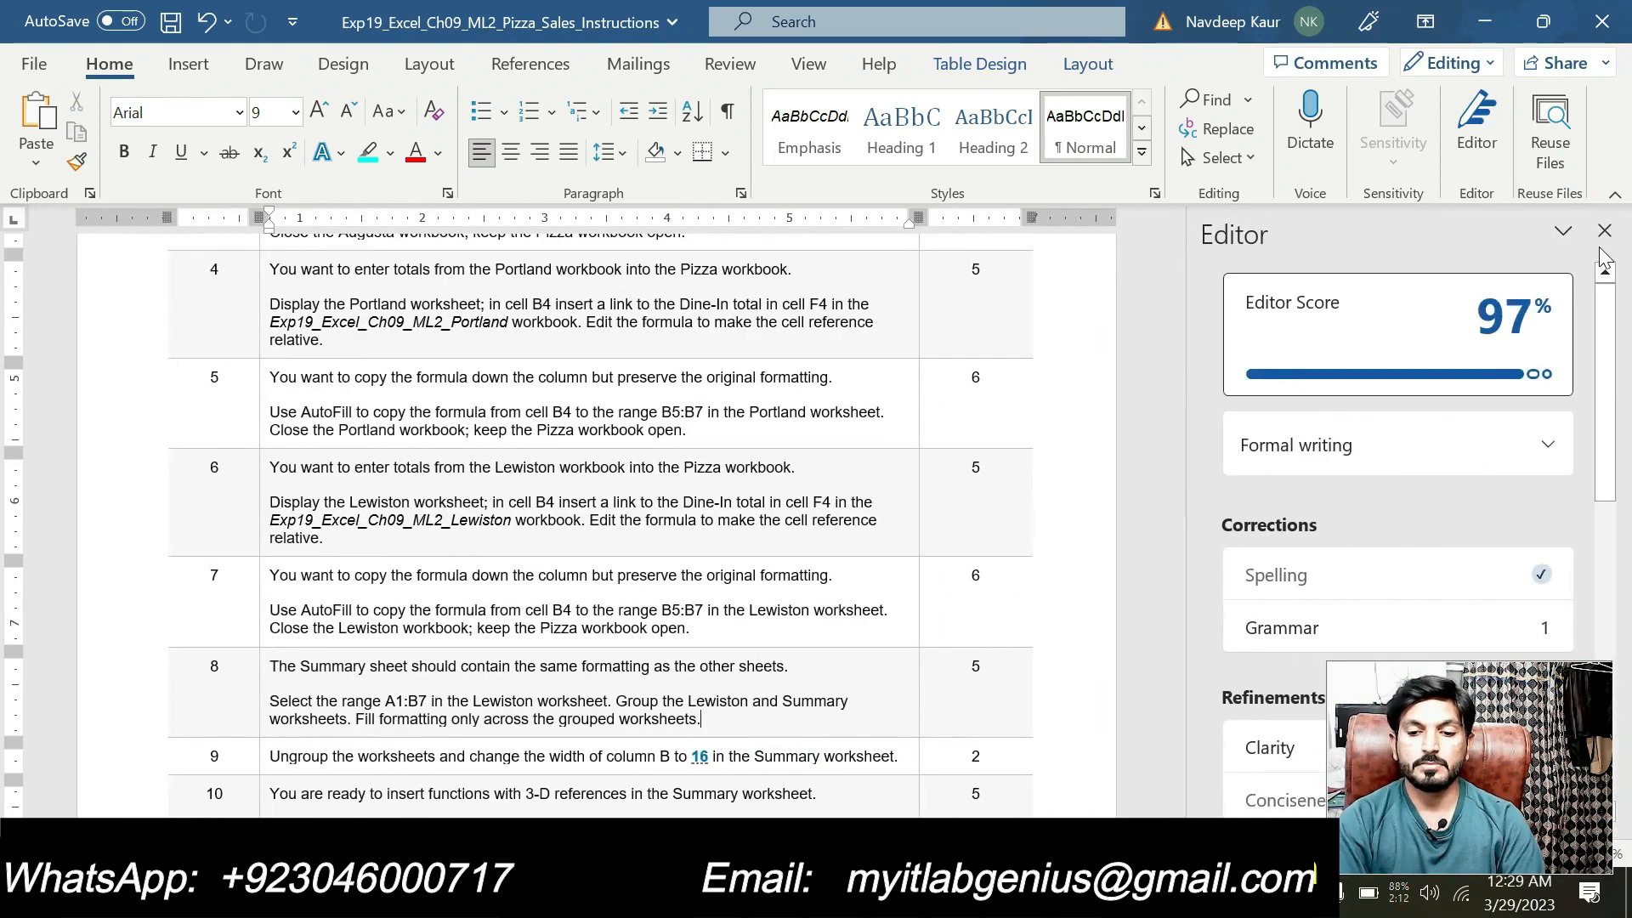
# Step: Close the Editor pane and highlight the step 8 instruction on grouping worksheets and filling formatting in turquoise
pyautogui.click(1602, 228)
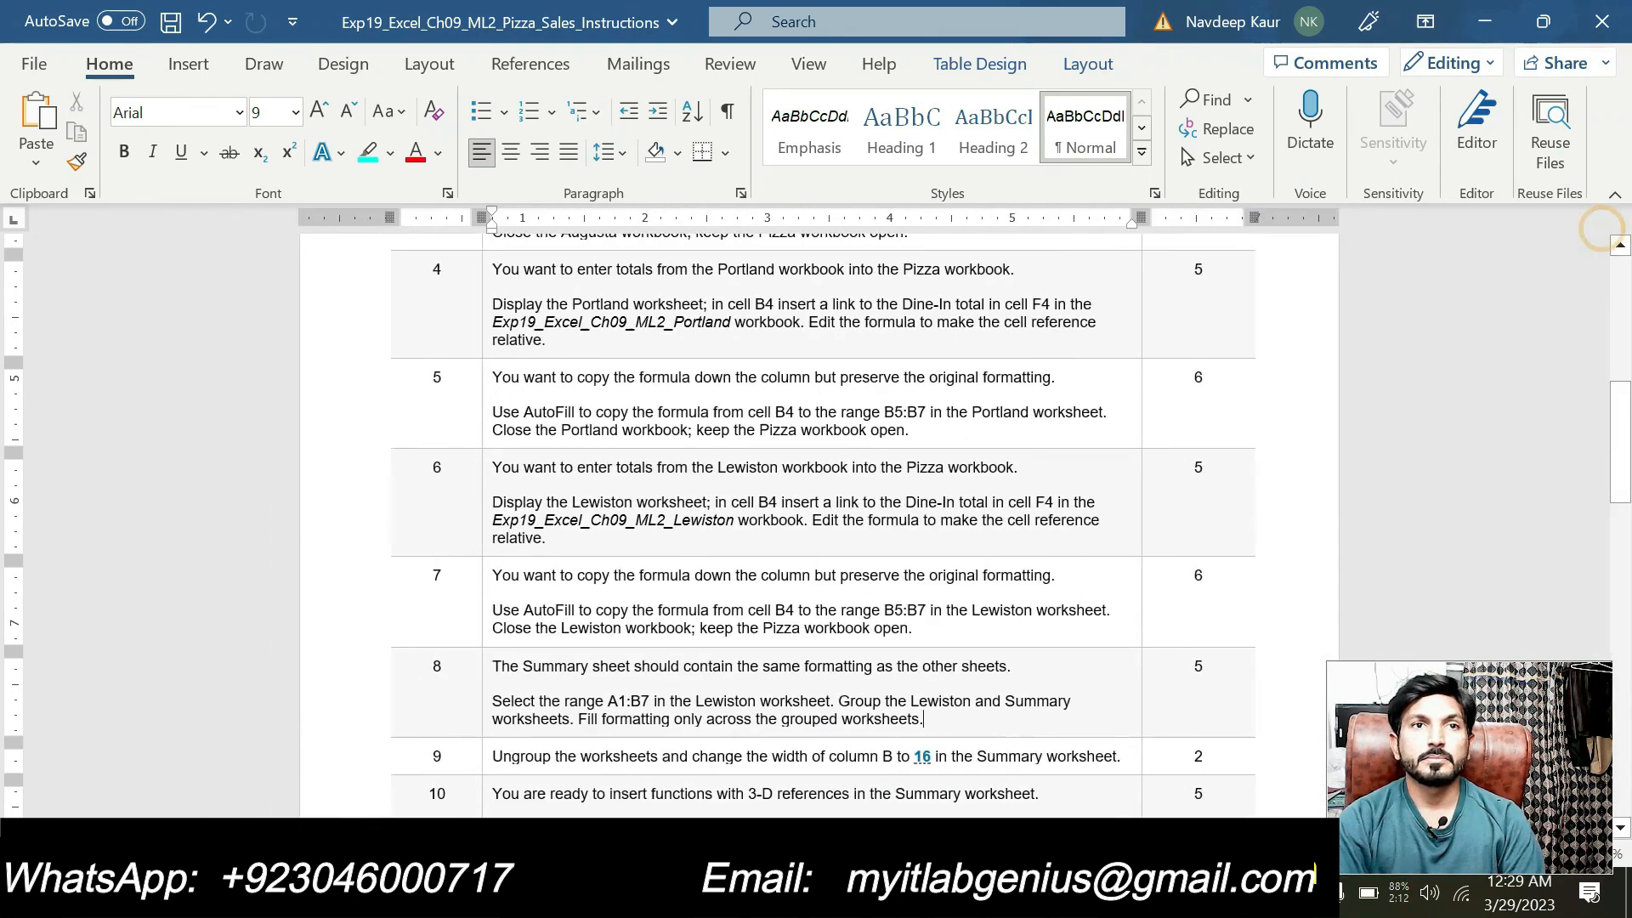
pyautogui.scroll(-3, 791, 605)
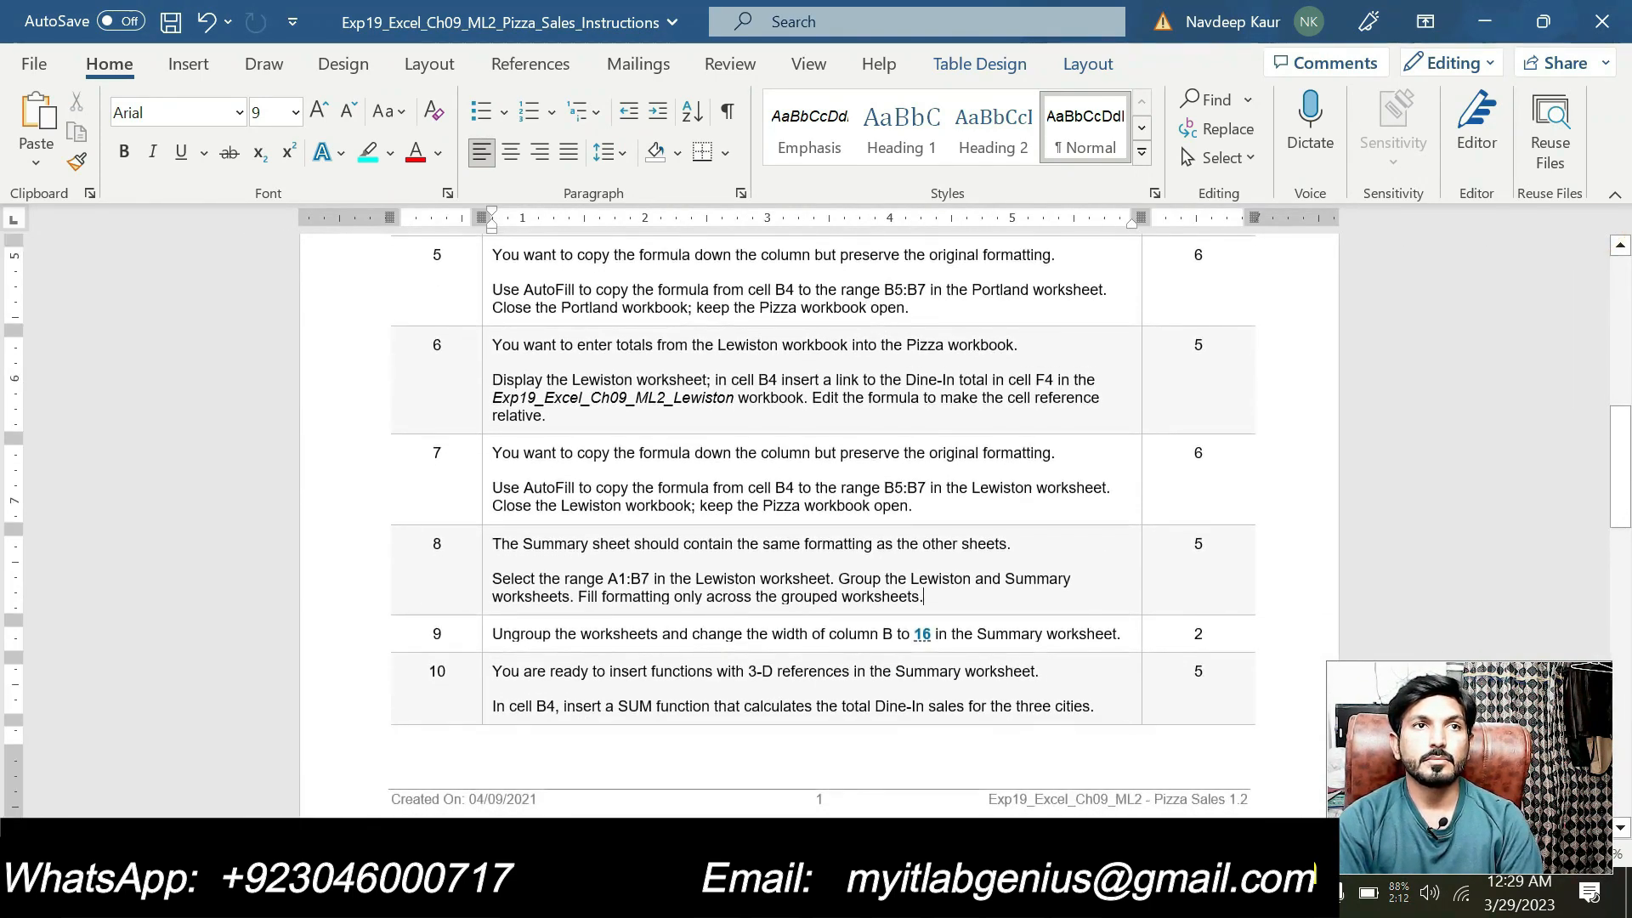
pyautogui.moveTo(923, 597); pyautogui.dragTo(492, 579)
pyautogui.click(608, 540)
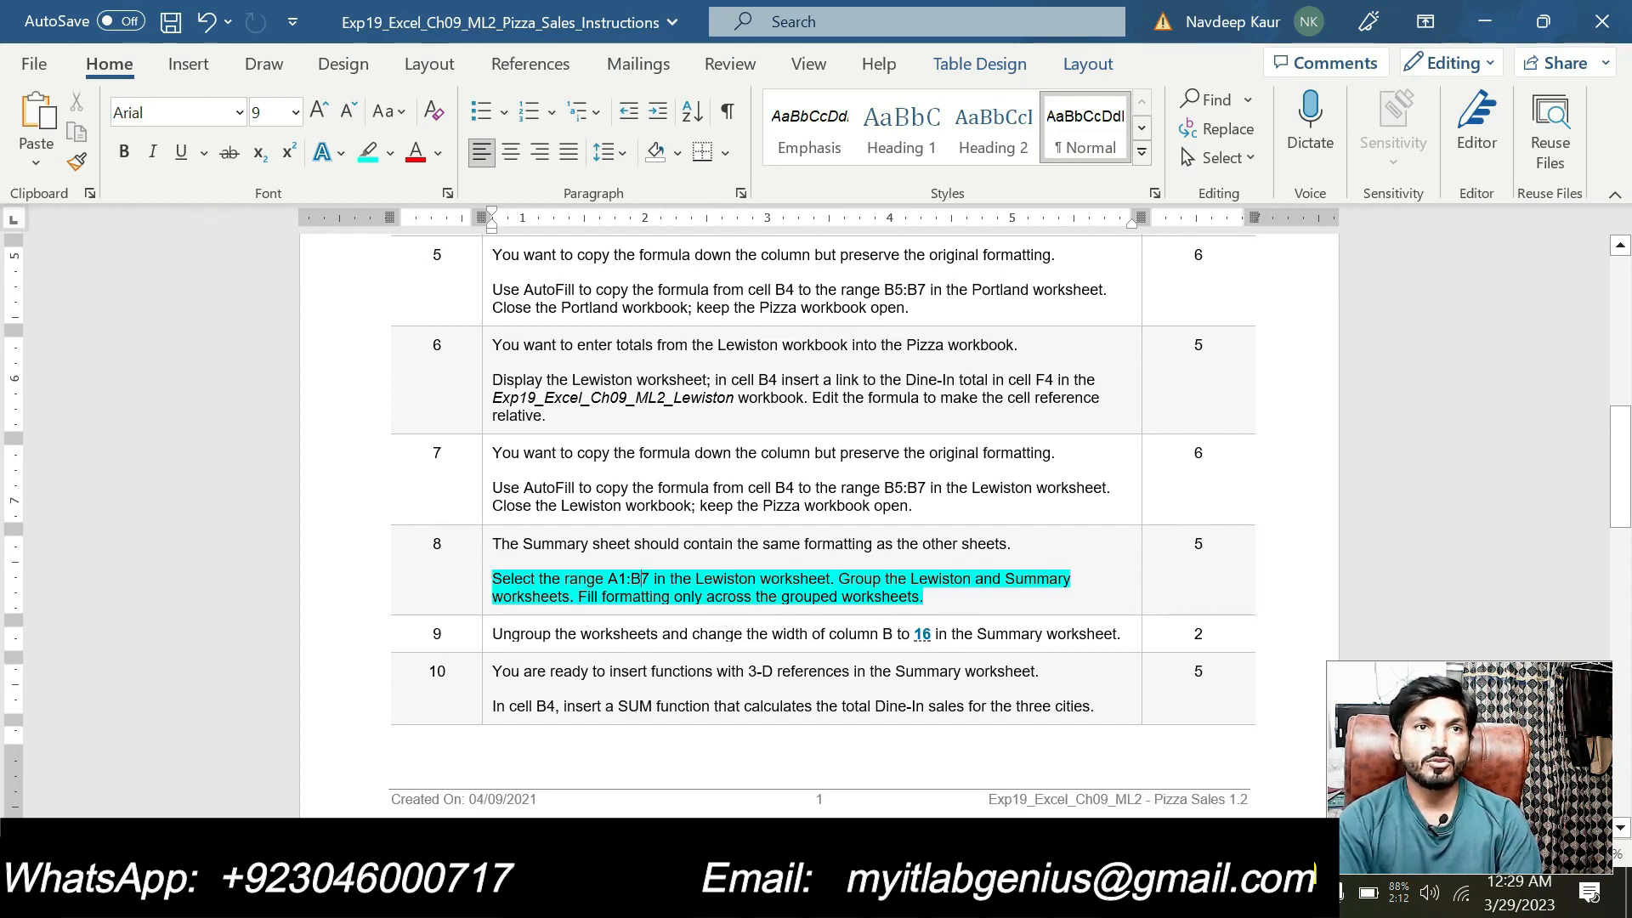
pyautogui.doubleClick(629, 579)
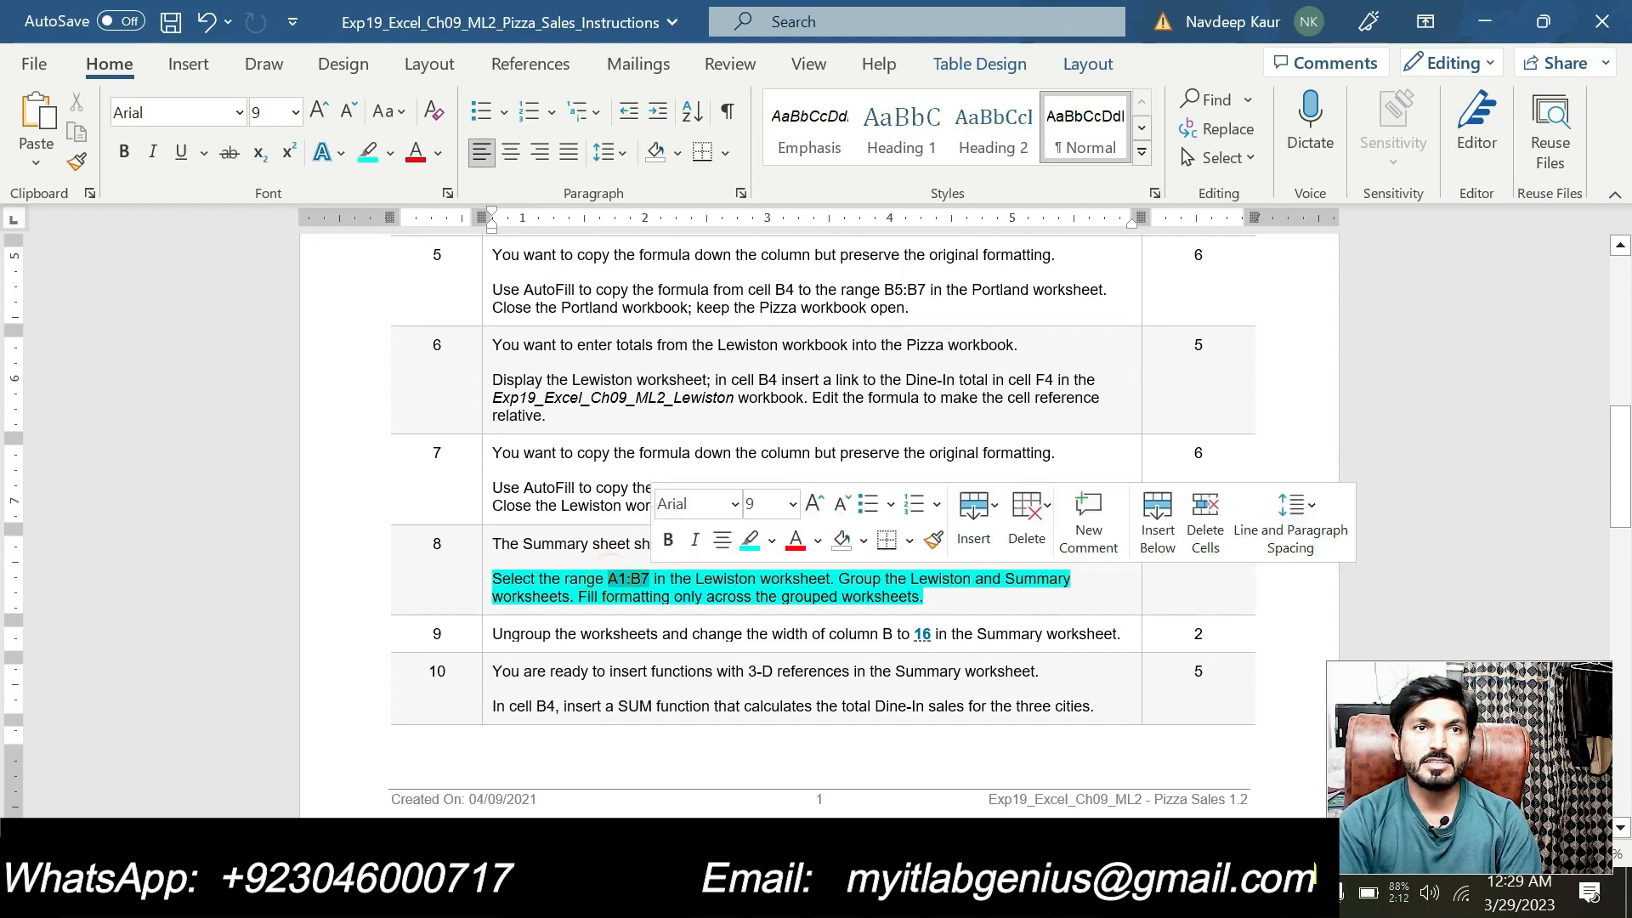
pyautogui.click(723, 601)
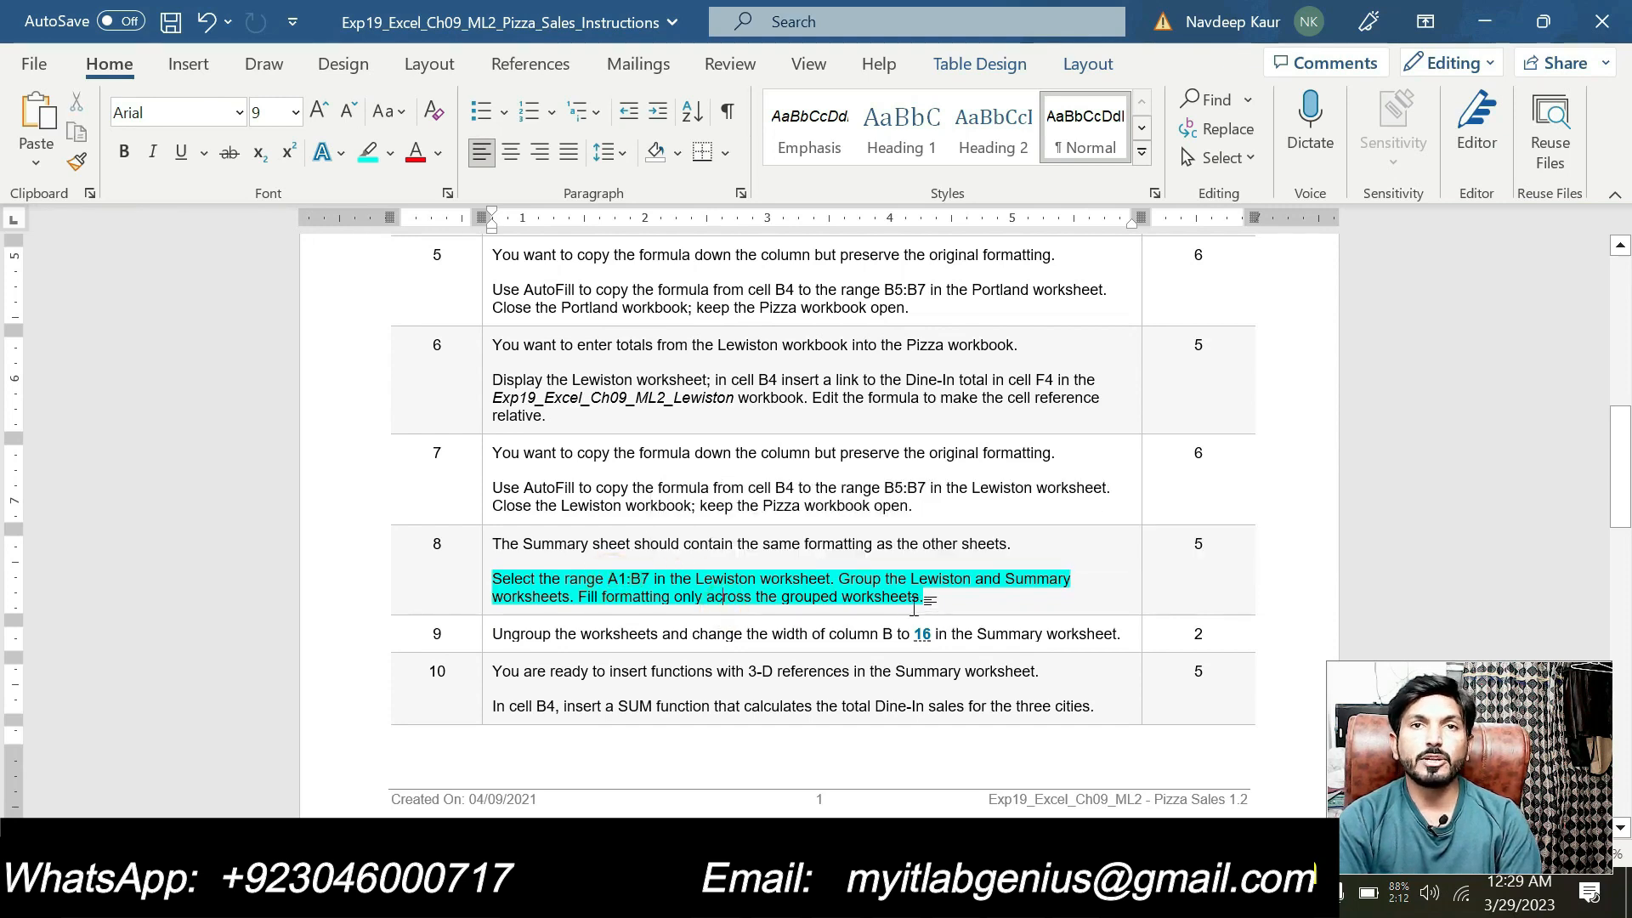
pyautogui.click(989, 598)
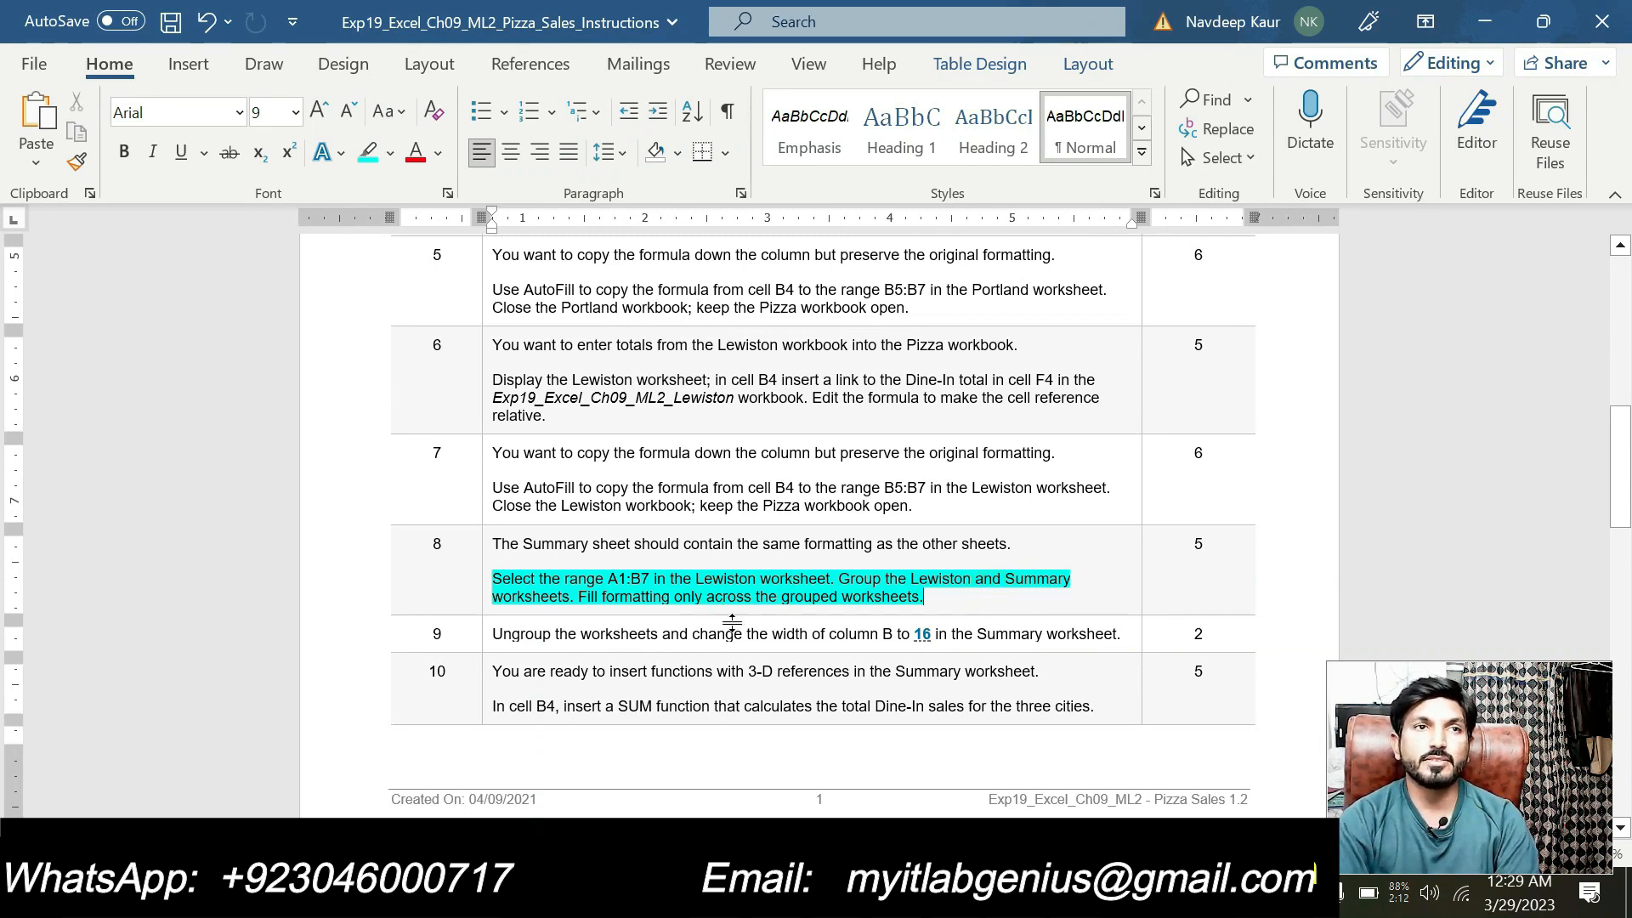
# Step: Copy the range reference A1:B7 from step 8 and use it to select that range in the Pizza workbook's Lewiston worksheet
pyautogui.moveTo(609, 573); pyautogui.dragTo(650, 577)
pyautogui.hotkey('ctrl', 'c')
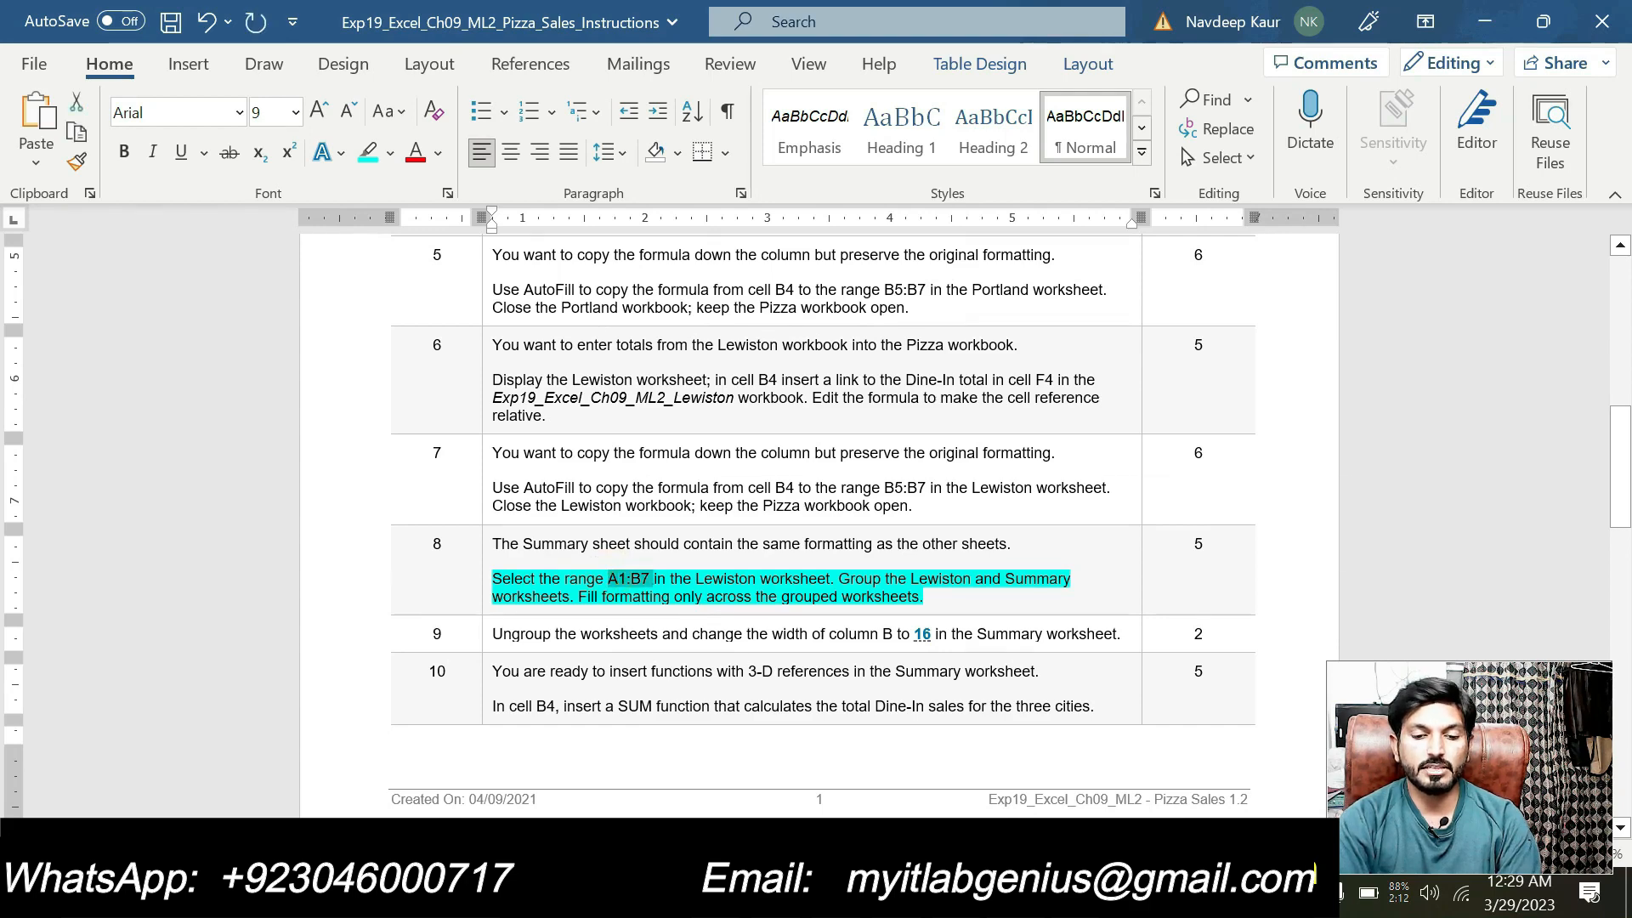
pyautogui.hotkey('alt', 'Tab')
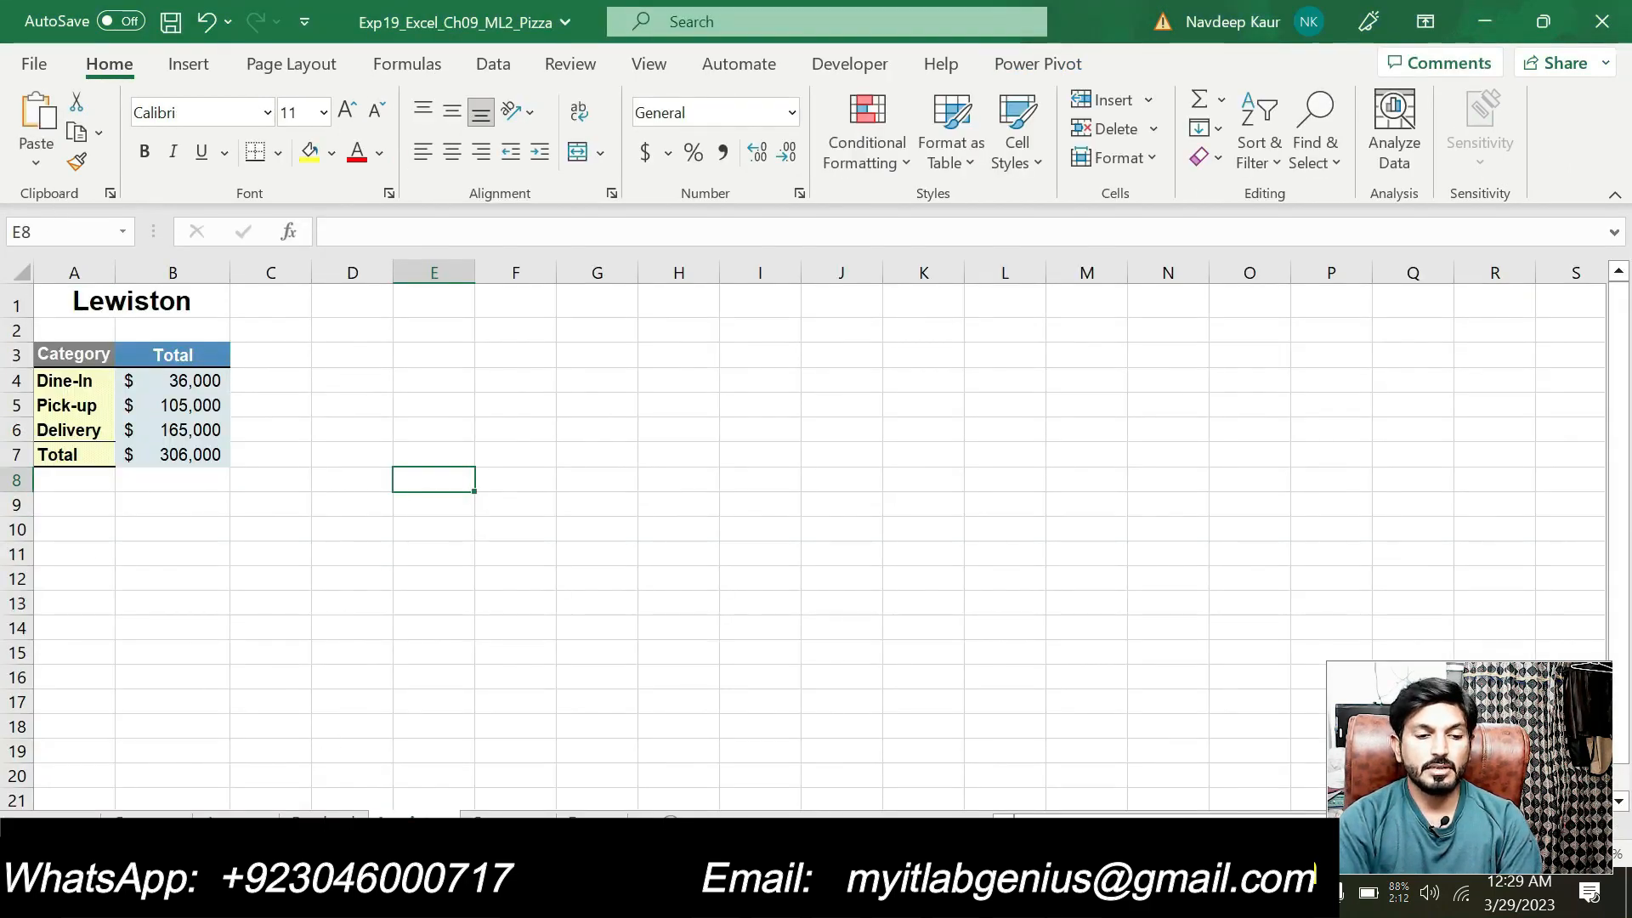
pyautogui.hotkey('ctrl', 'v')
pyautogui.press('Return')
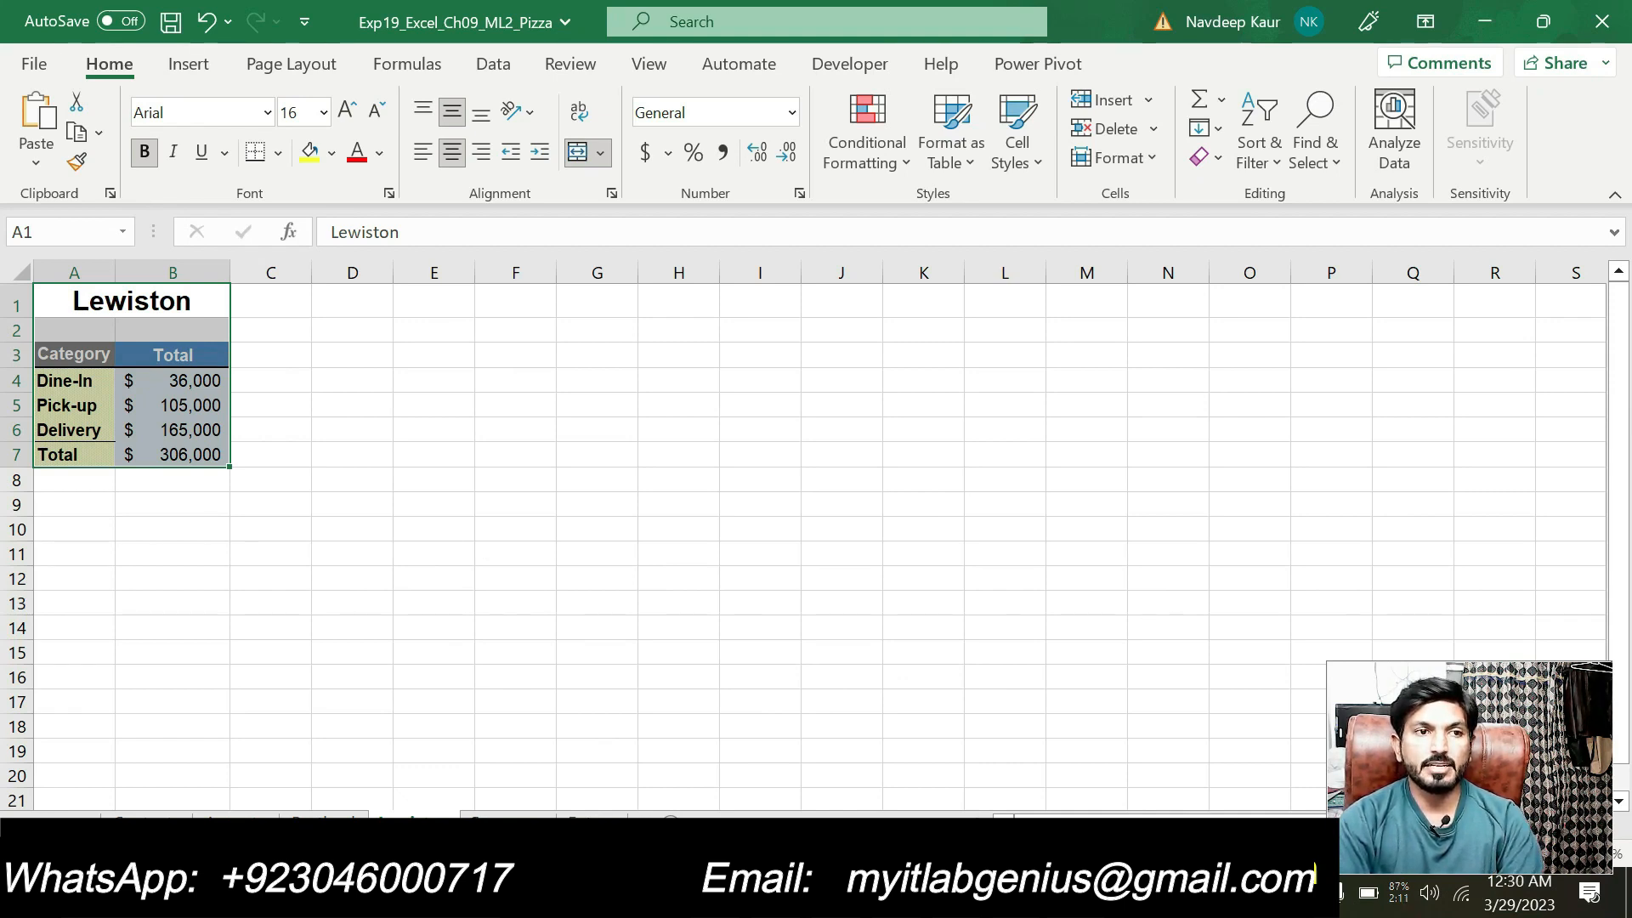
# Step: Group the Lewiston and Summary worksheets, fill only the formats across them, and display the Summary worksheet
pyautogui.keyDown('ctrl'); pyautogui.click(510, 826); pyautogui.keyUp('ctrl')
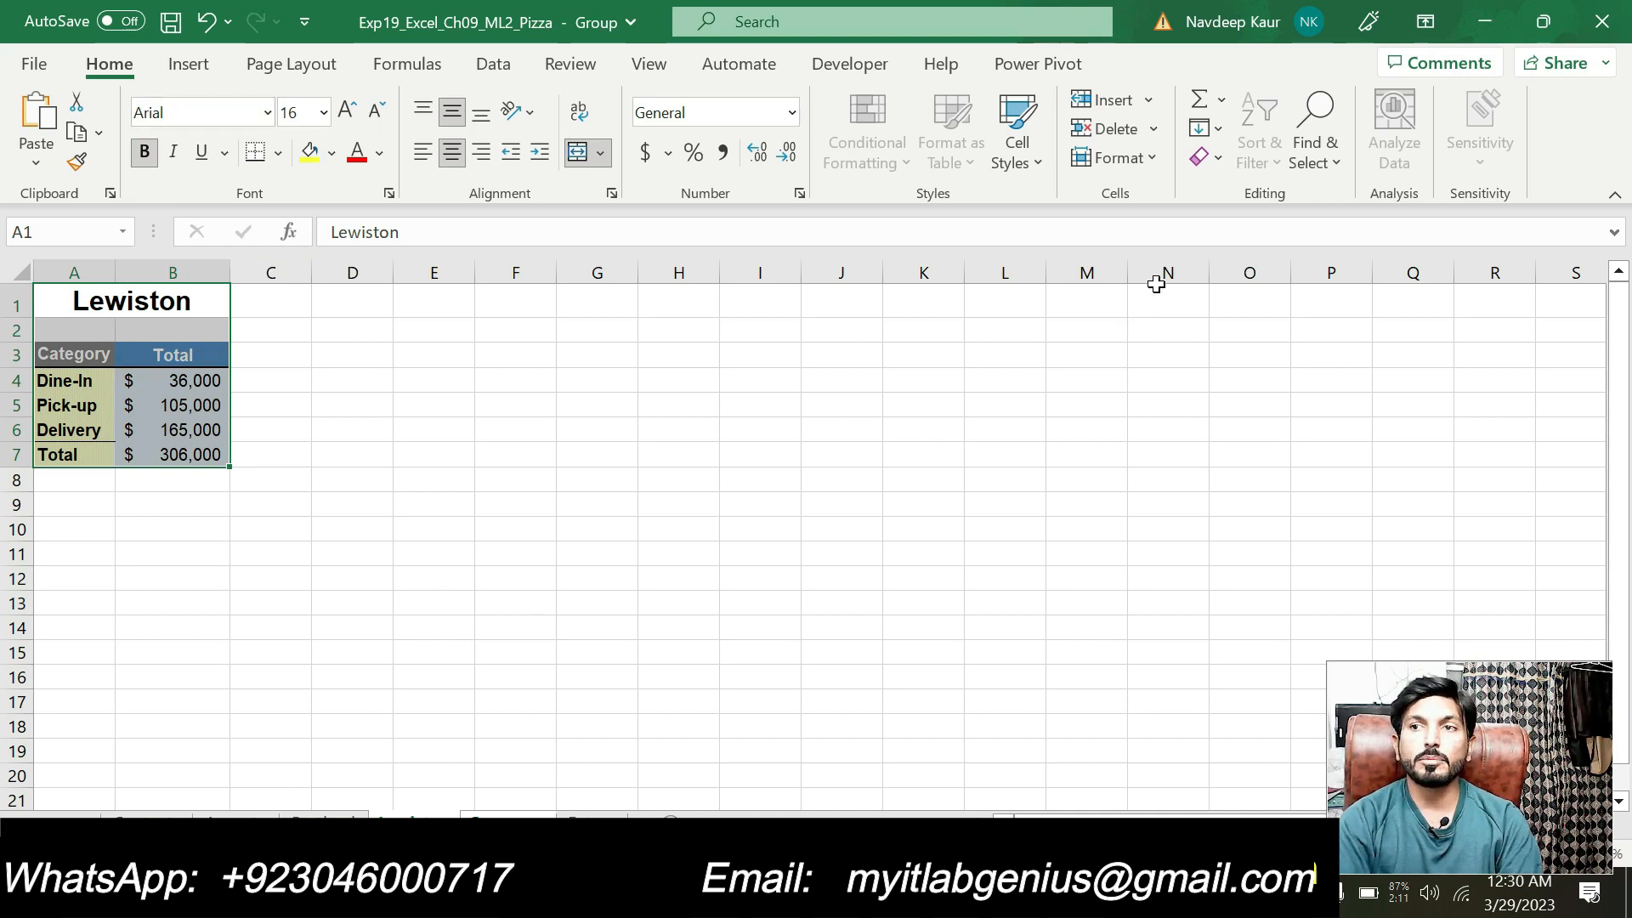
pyautogui.click(1220, 128)
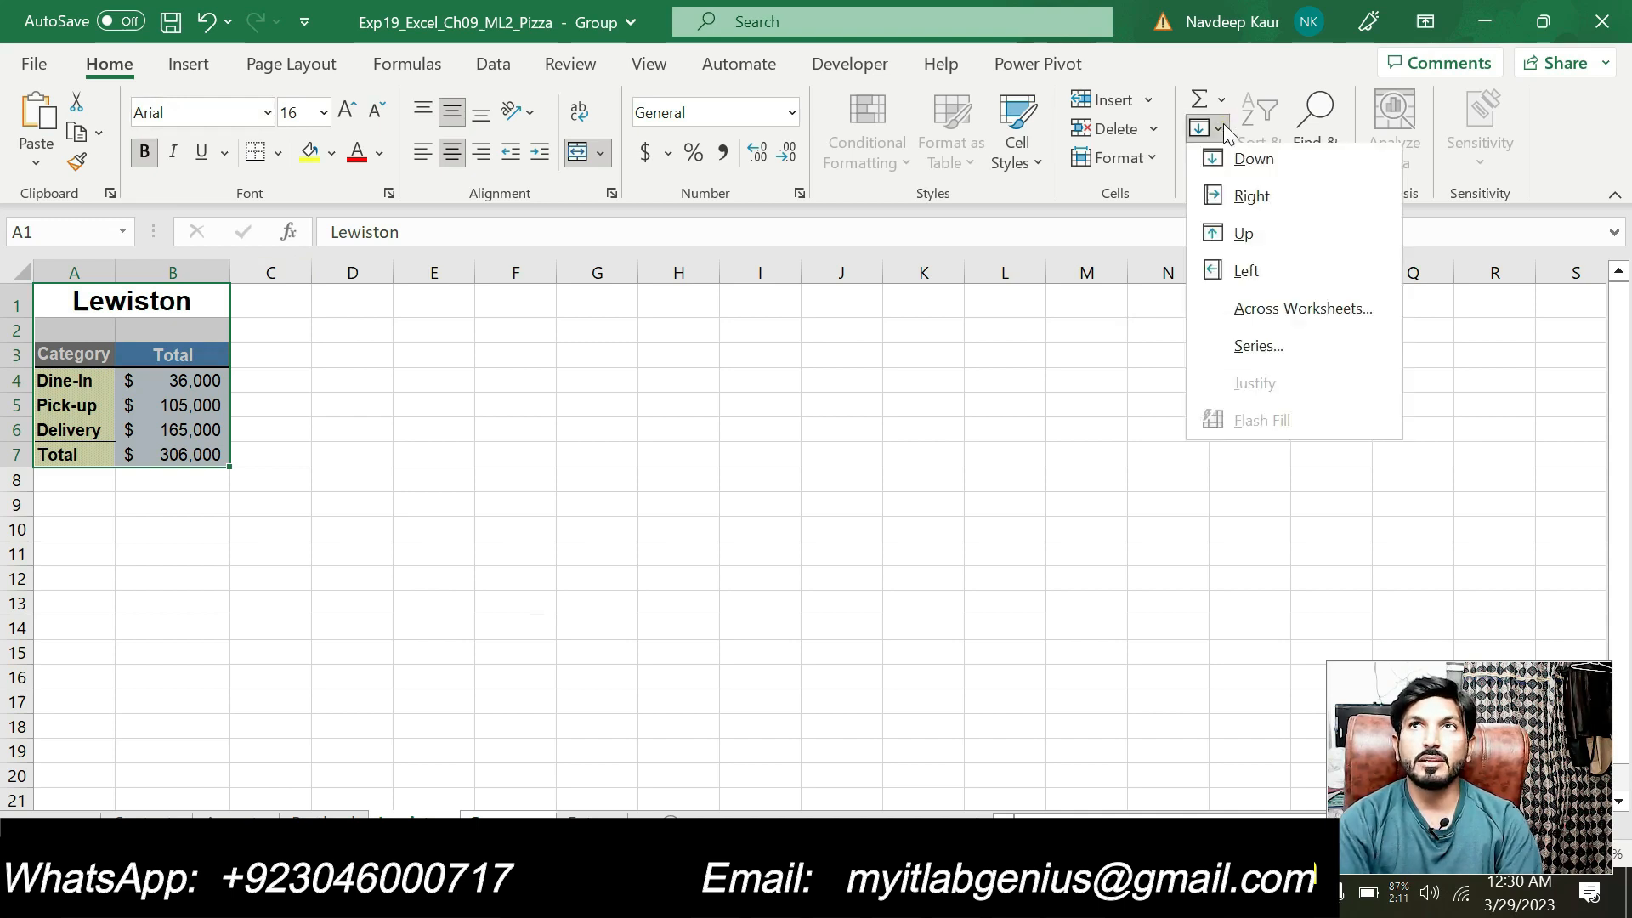
pyautogui.click(1246, 318)
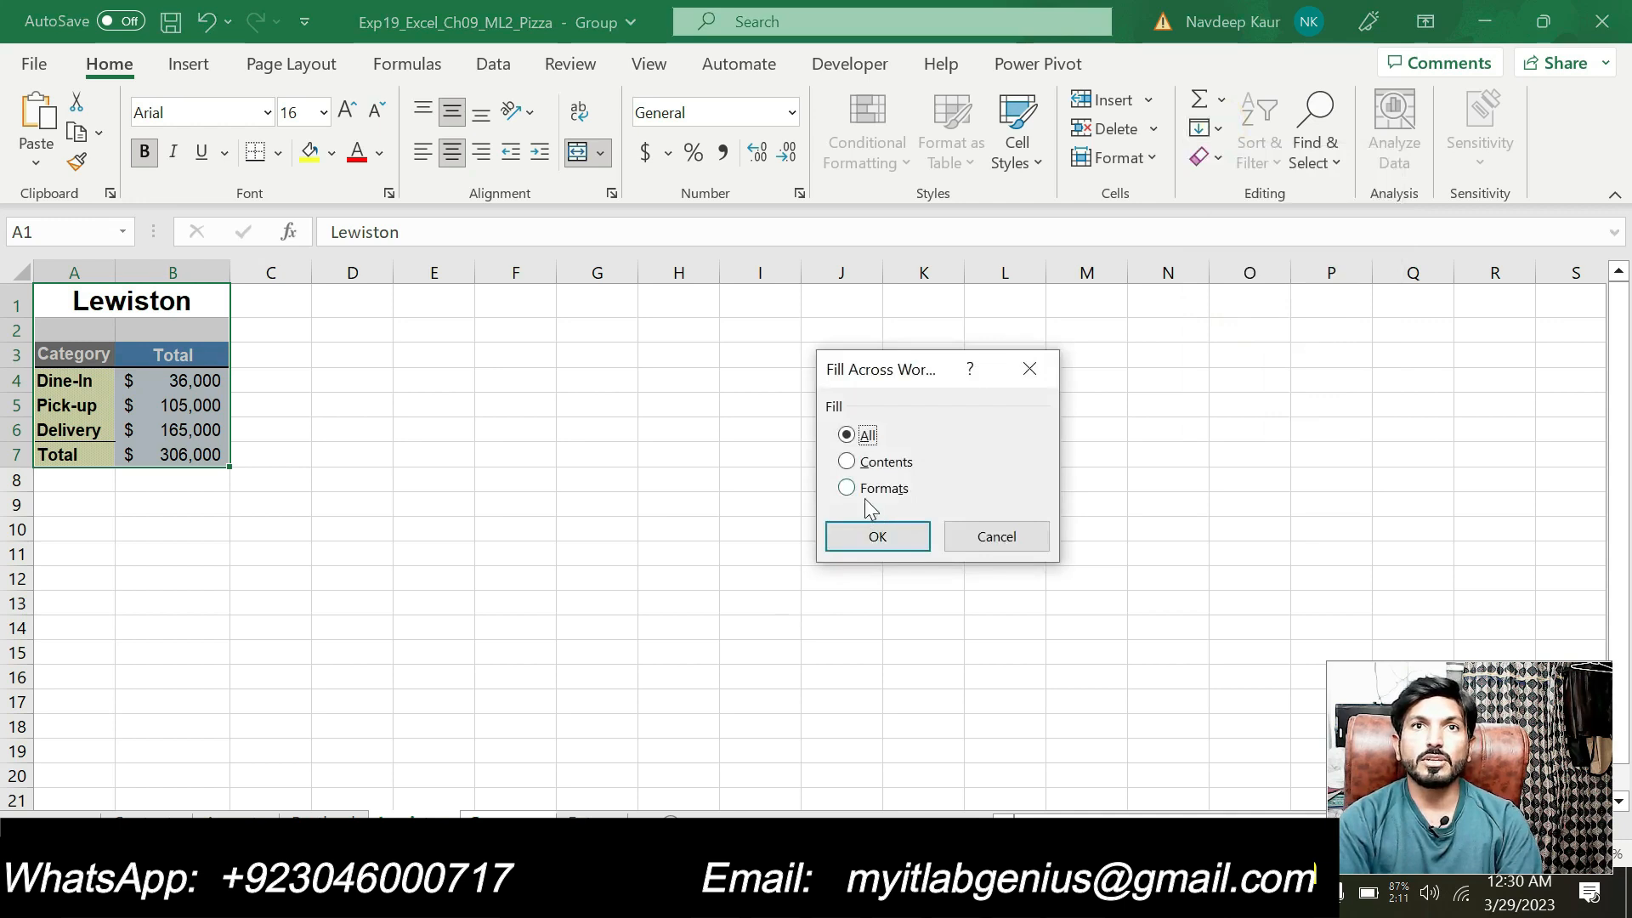
pyautogui.click(861, 489)
pyautogui.moveTo(868, 369); pyautogui.dragTo(645, 299)
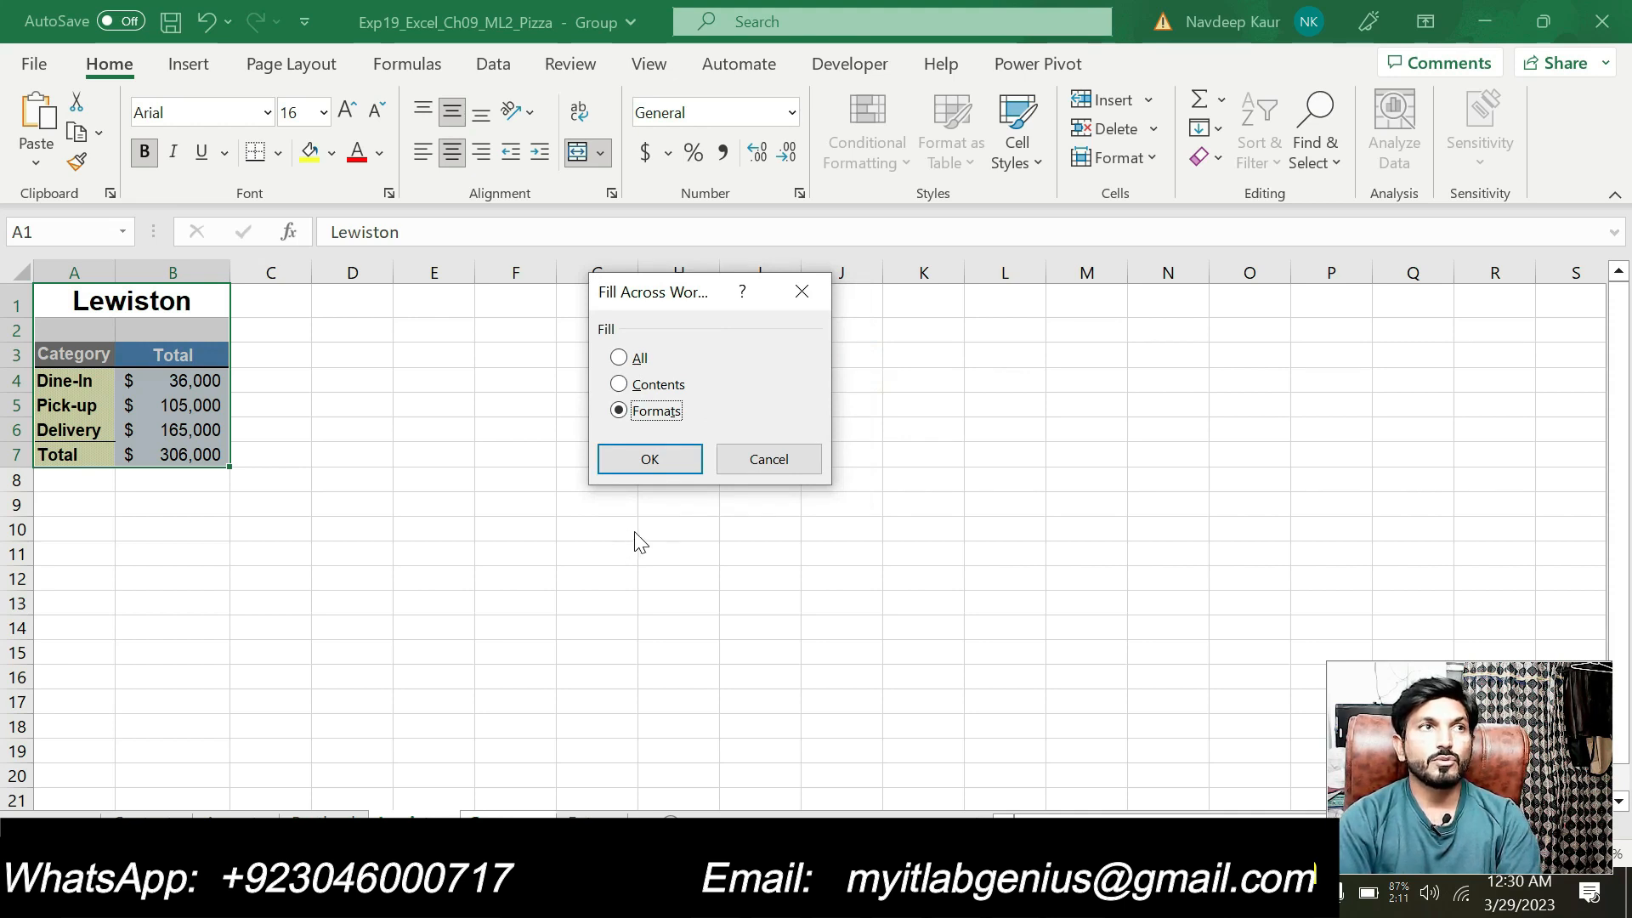
pyautogui.click(644, 469)
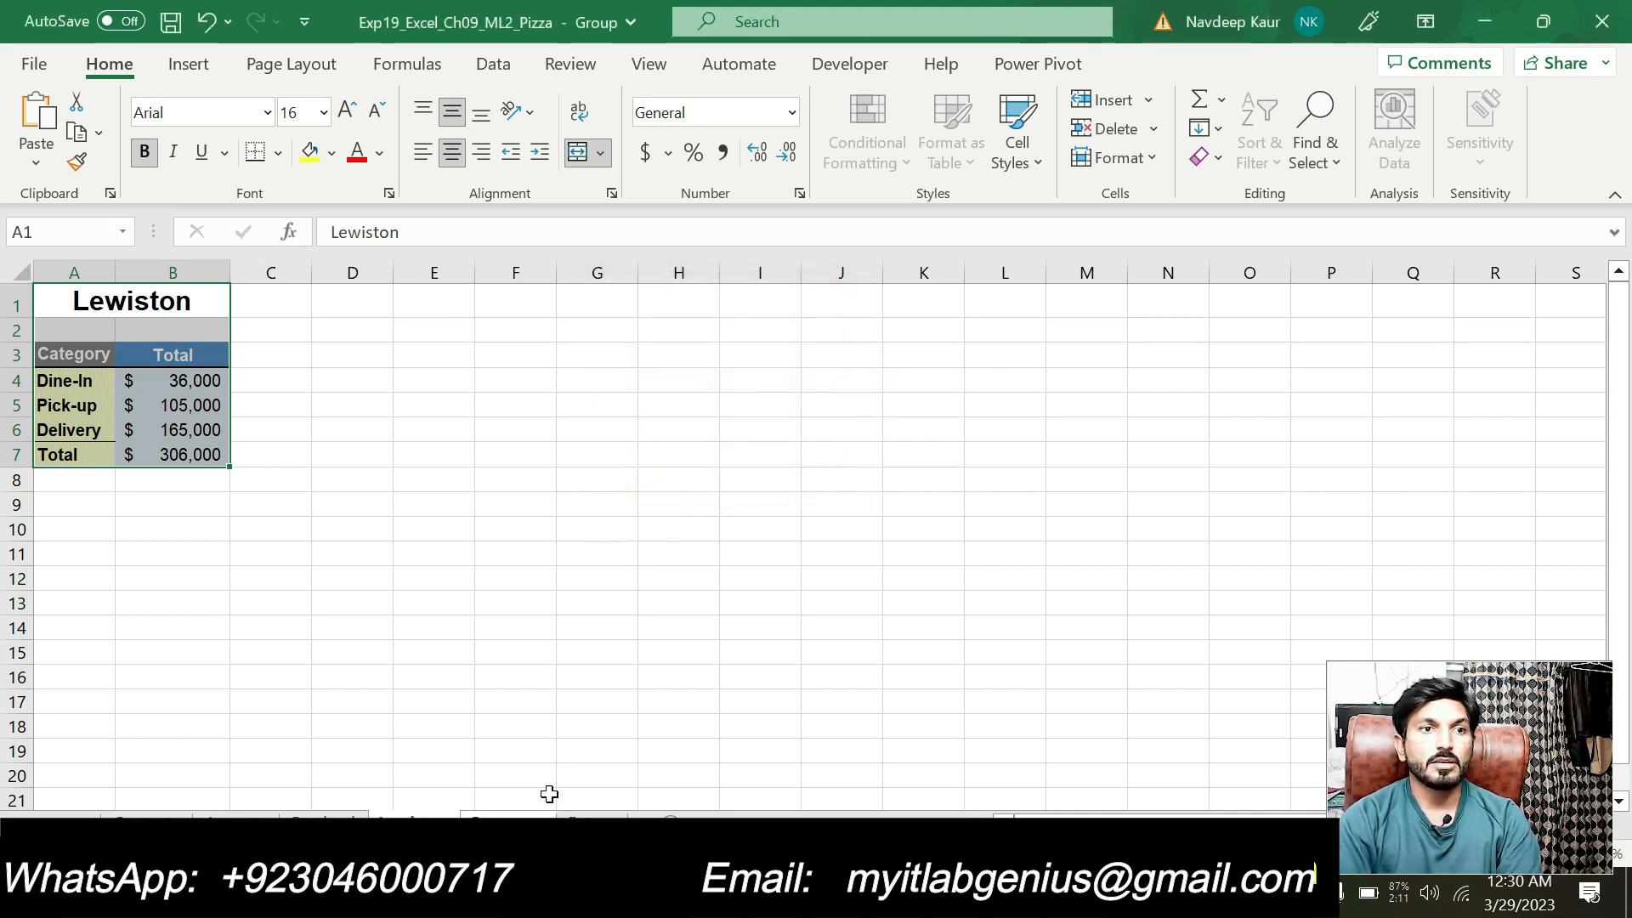
pyautogui.click(525, 816)
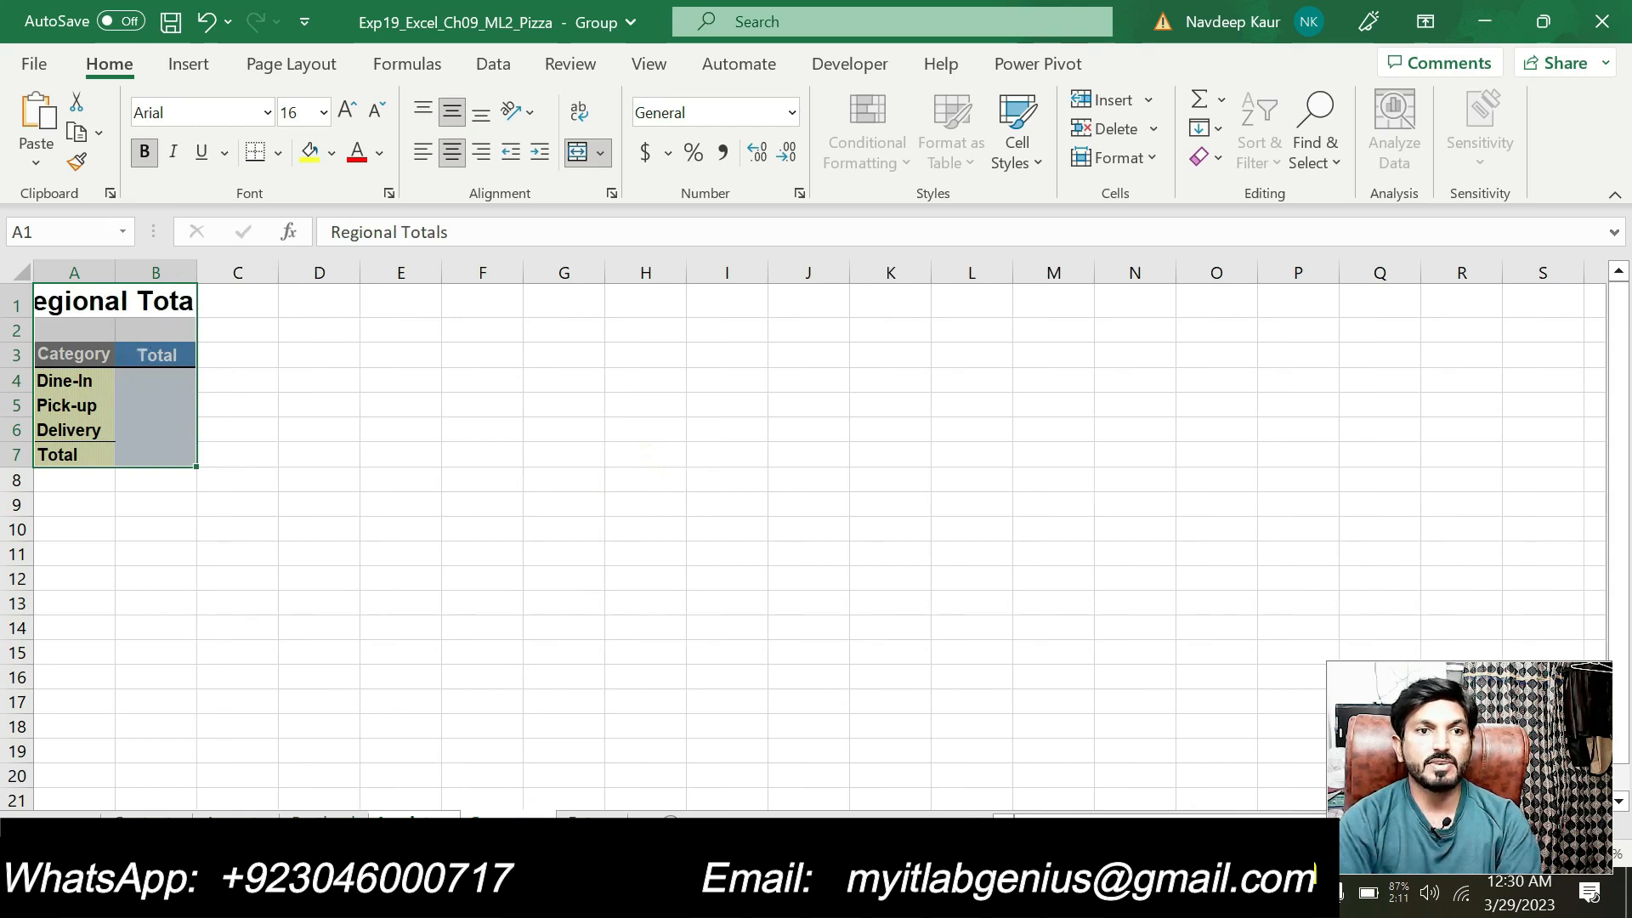
# Step: Switch to the Word instructions and remove the turquoise highlight from step 8
pyautogui.hotkey('alt', 'Tab')
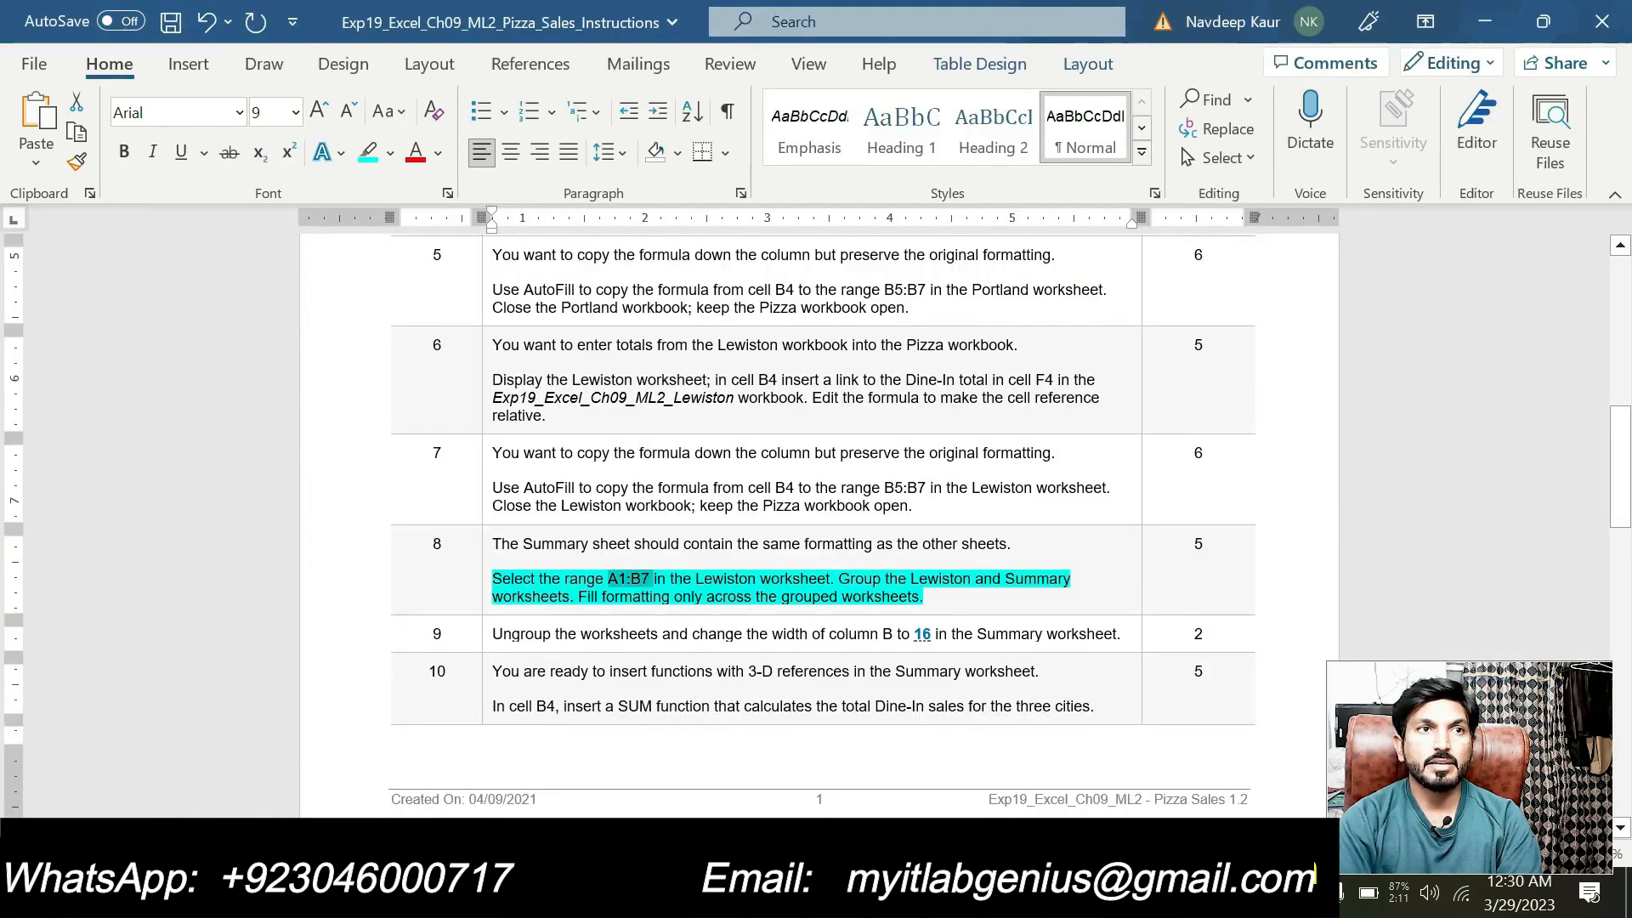
pyautogui.moveTo(495, 578); pyautogui.dragTo(752, 596)
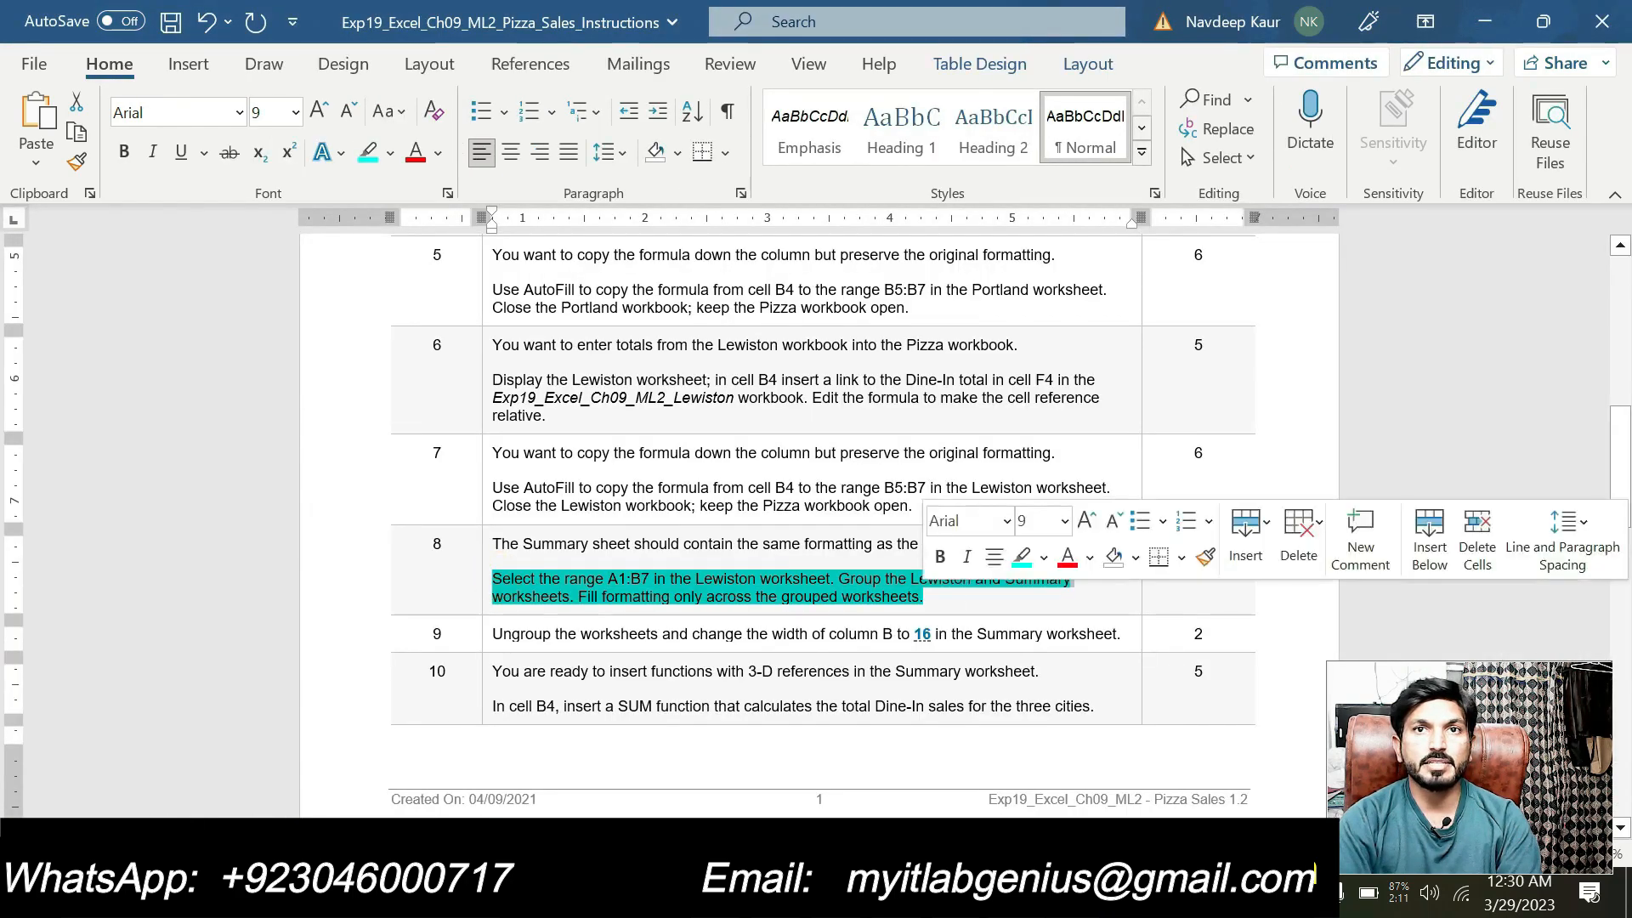
pyautogui.click(1020, 559)
# Step: Highlight the step 9 instruction on ungrouping the worksheets and changing the column B width in turquoise
pyautogui.scroll(5, 1021, 568)
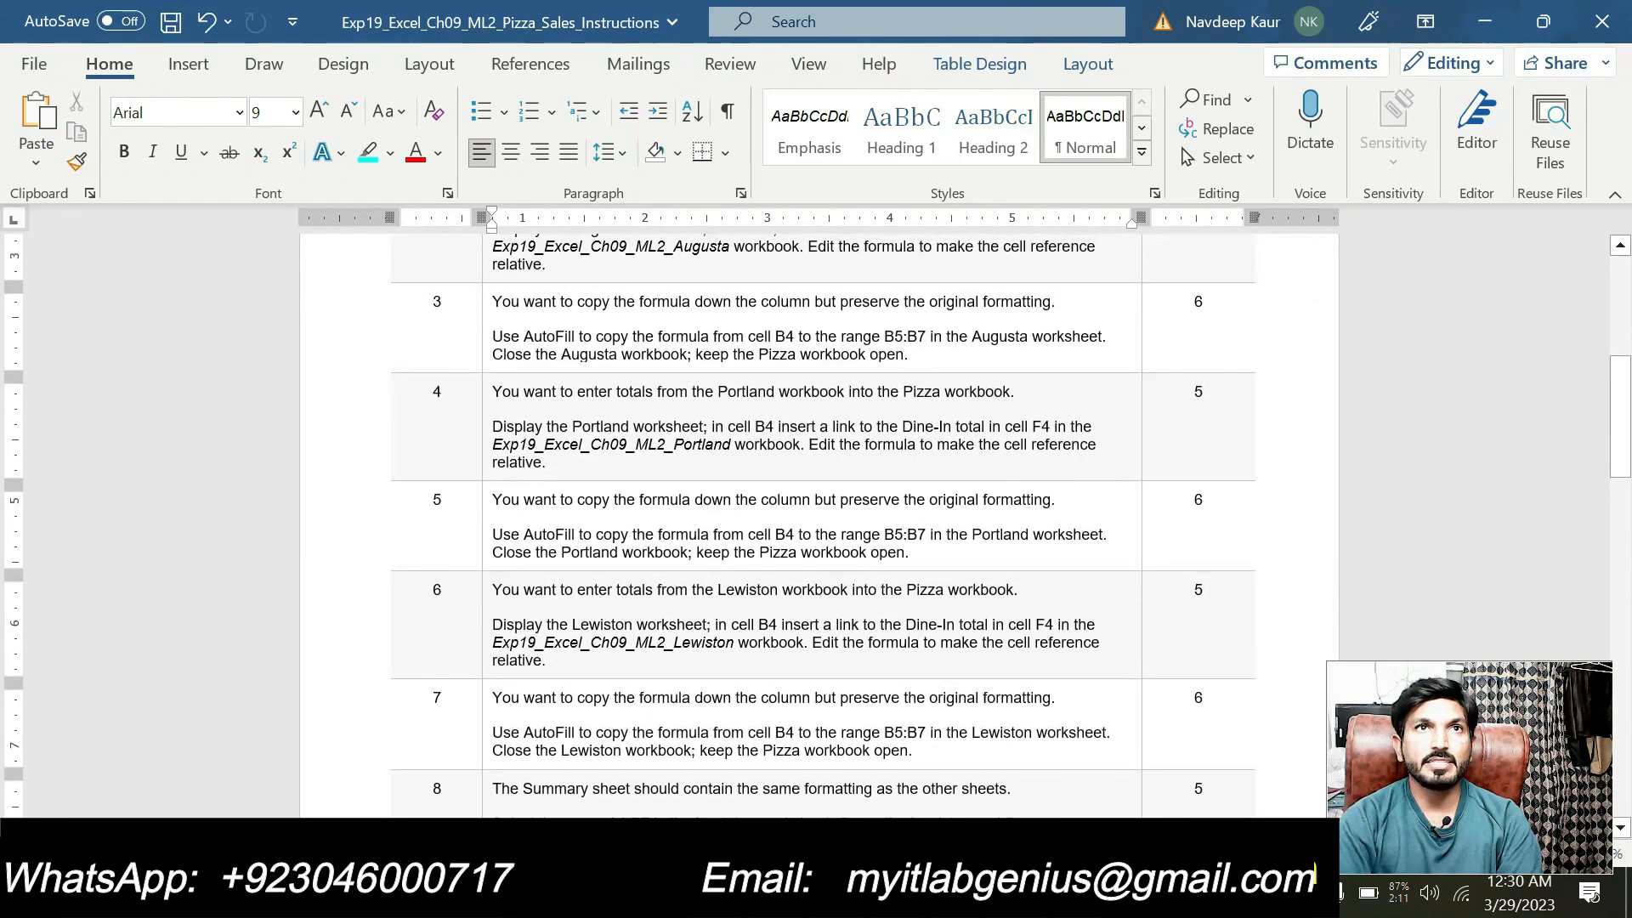
pyautogui.scroll(1, 819, 631)
pyautogui.scroll(3, 818, 632)
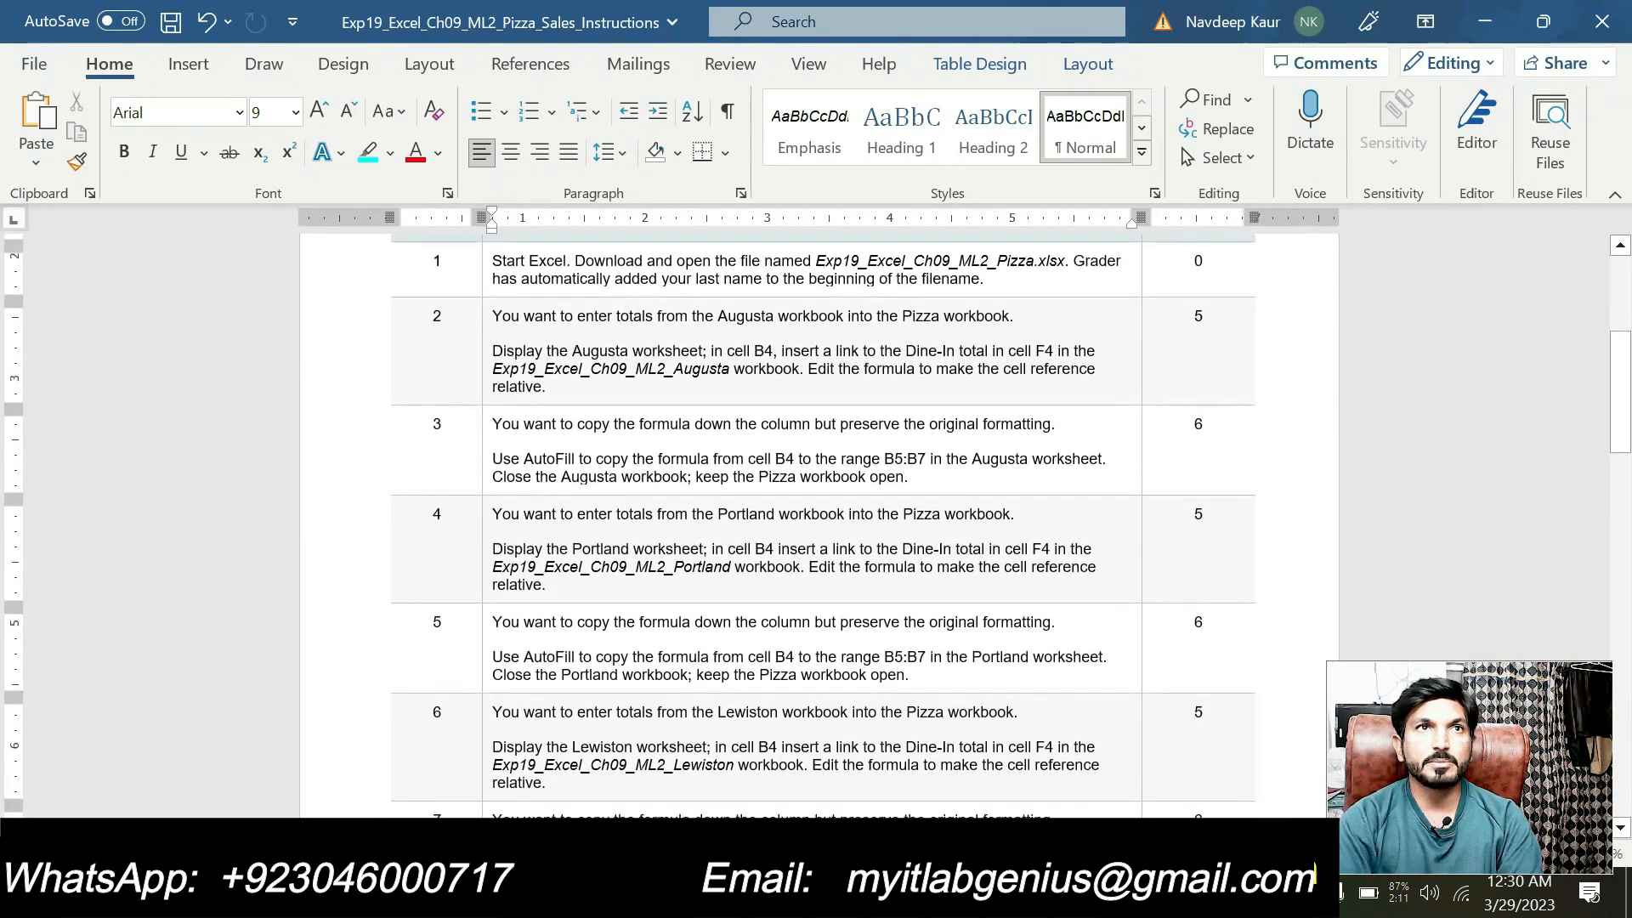
pyautogui.scroll(-6, 819, 632)
pyautogui.scroll(-1, 818, 510)
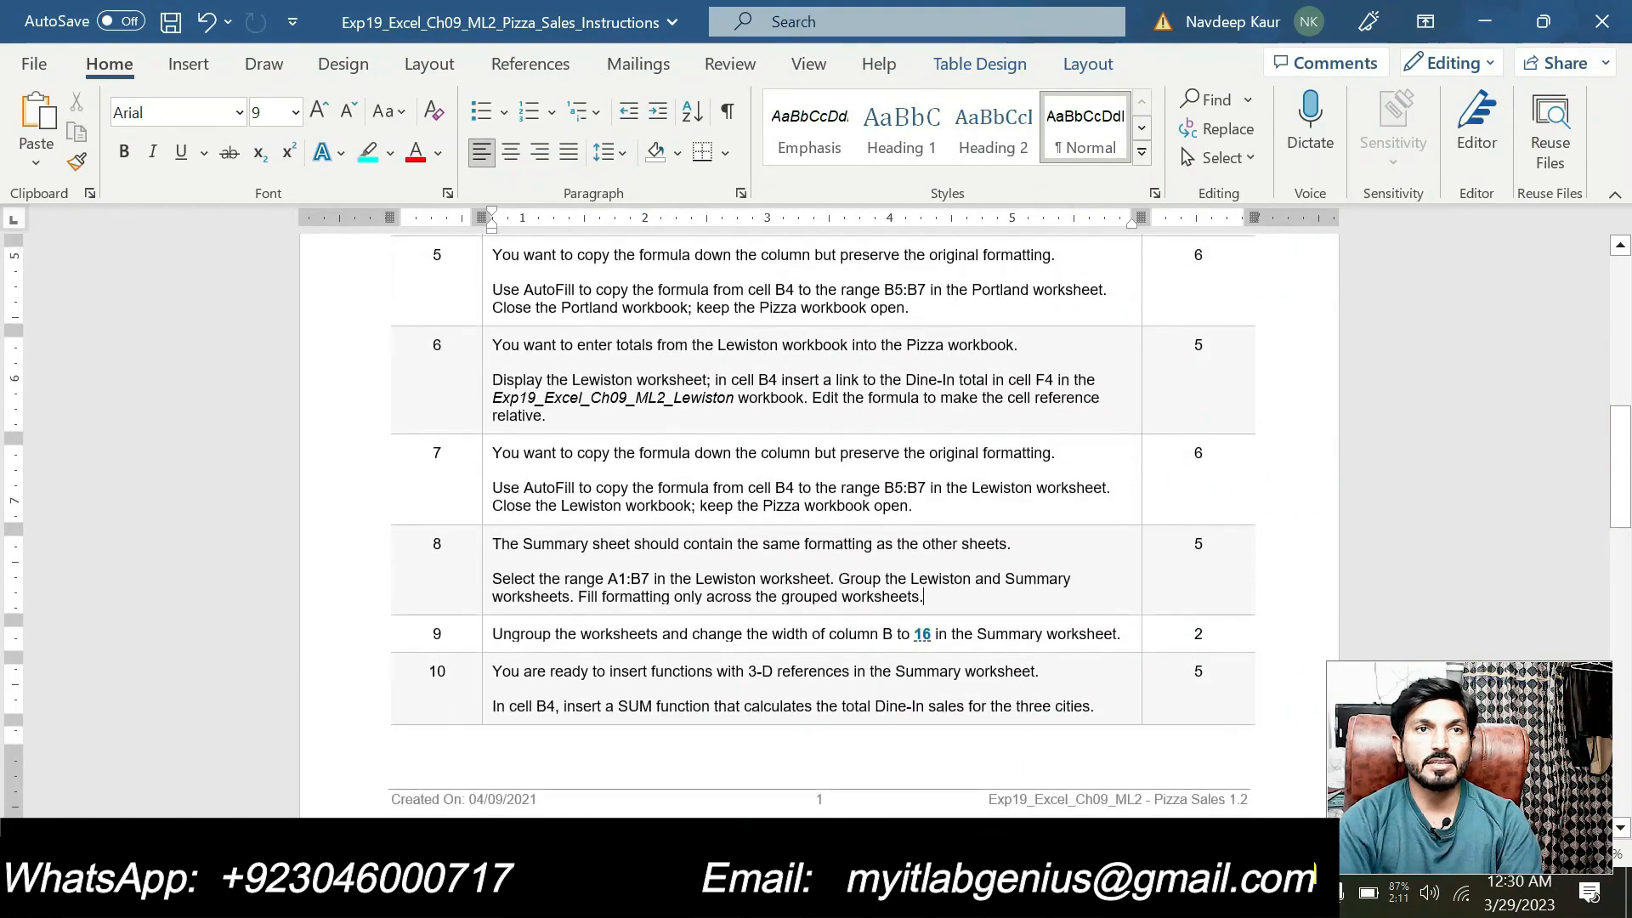
pyautogui.scroll(-1, 604, 598)
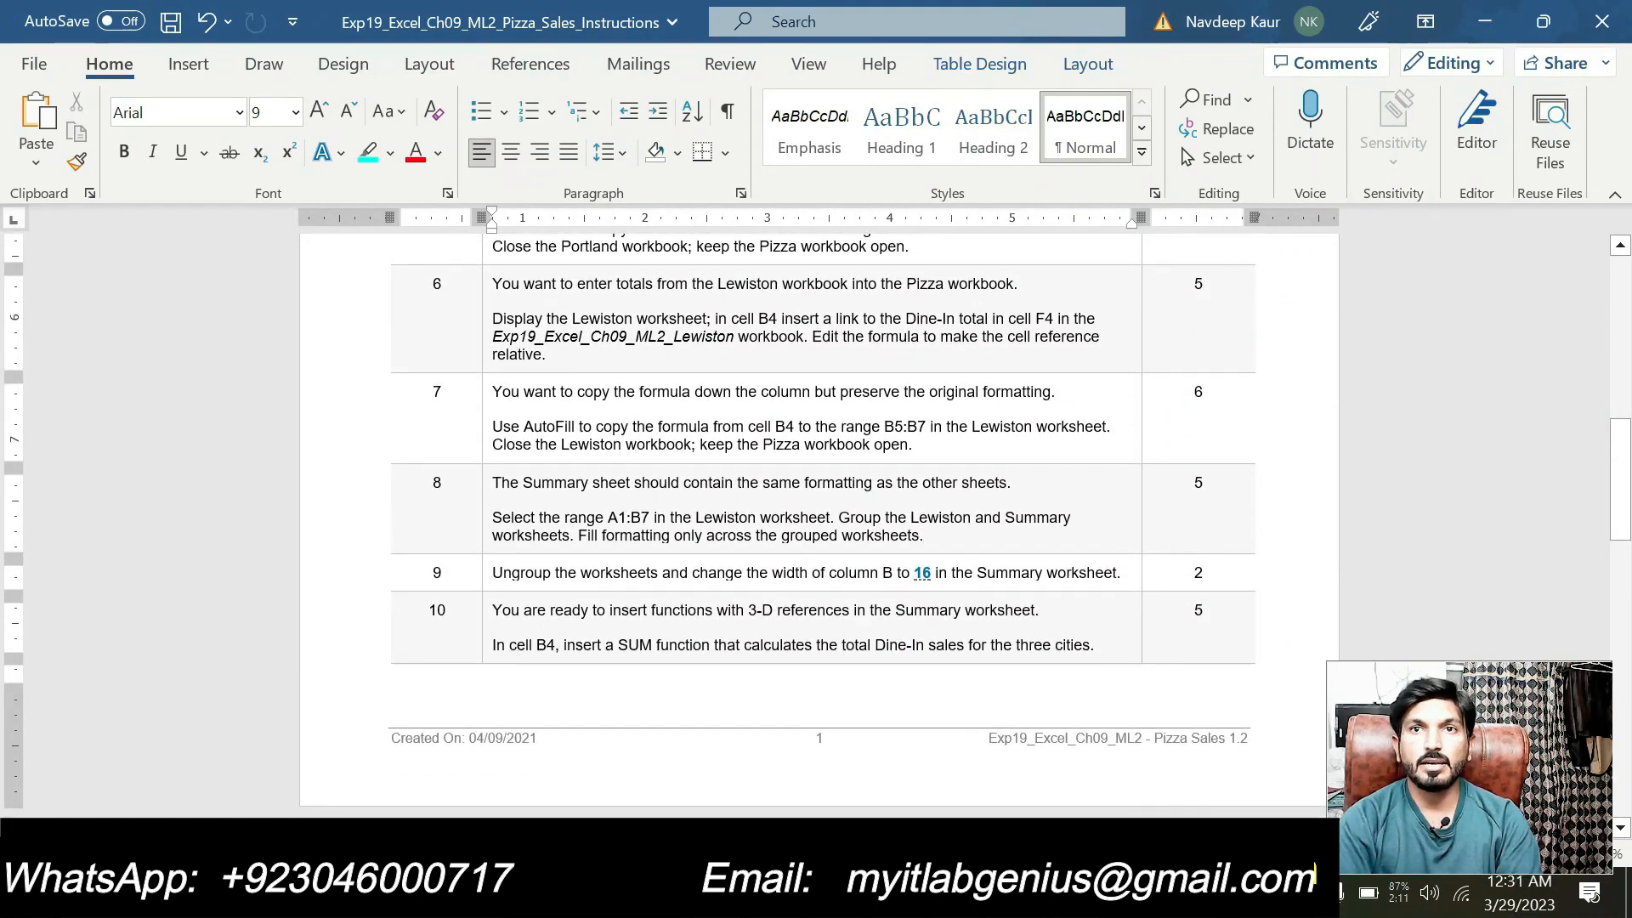
pyautogui.moveTo(1117, 572); pyautogui.dragTo(492, 572)
pyautogui.click(607, 532)
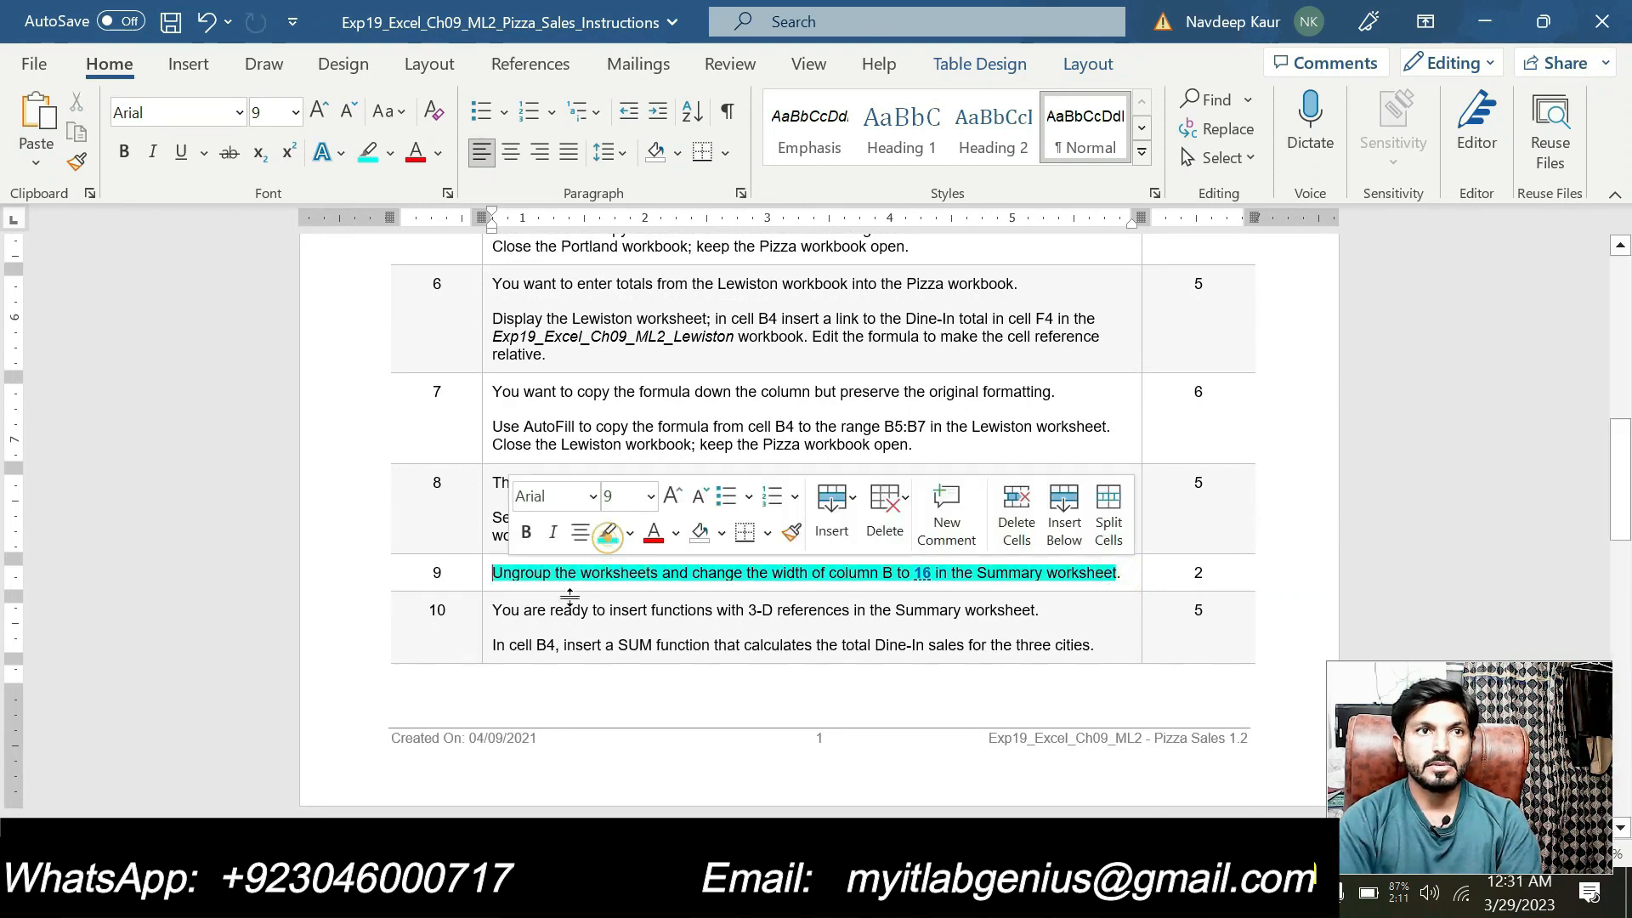
# Step: Switch to the Pizza workbook in Excel, ungroup the Lewiston and Summary worksheets, and display the Summary worksheet
pyautogui.click(686, 574)
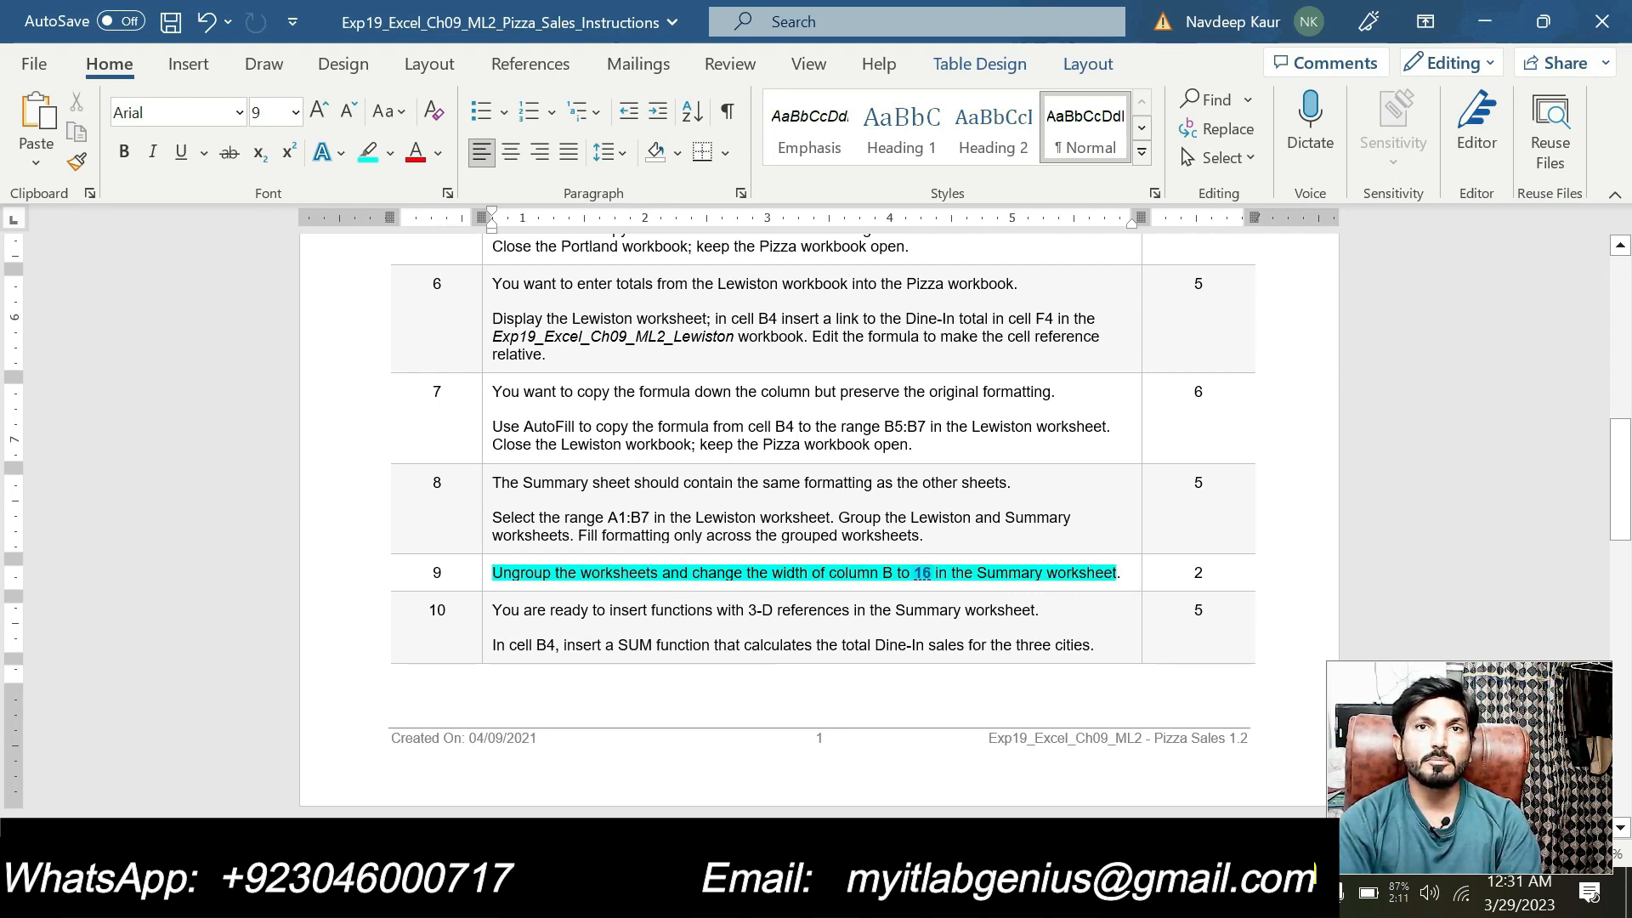
pyautogui.hotkey('alt', 'Tab')
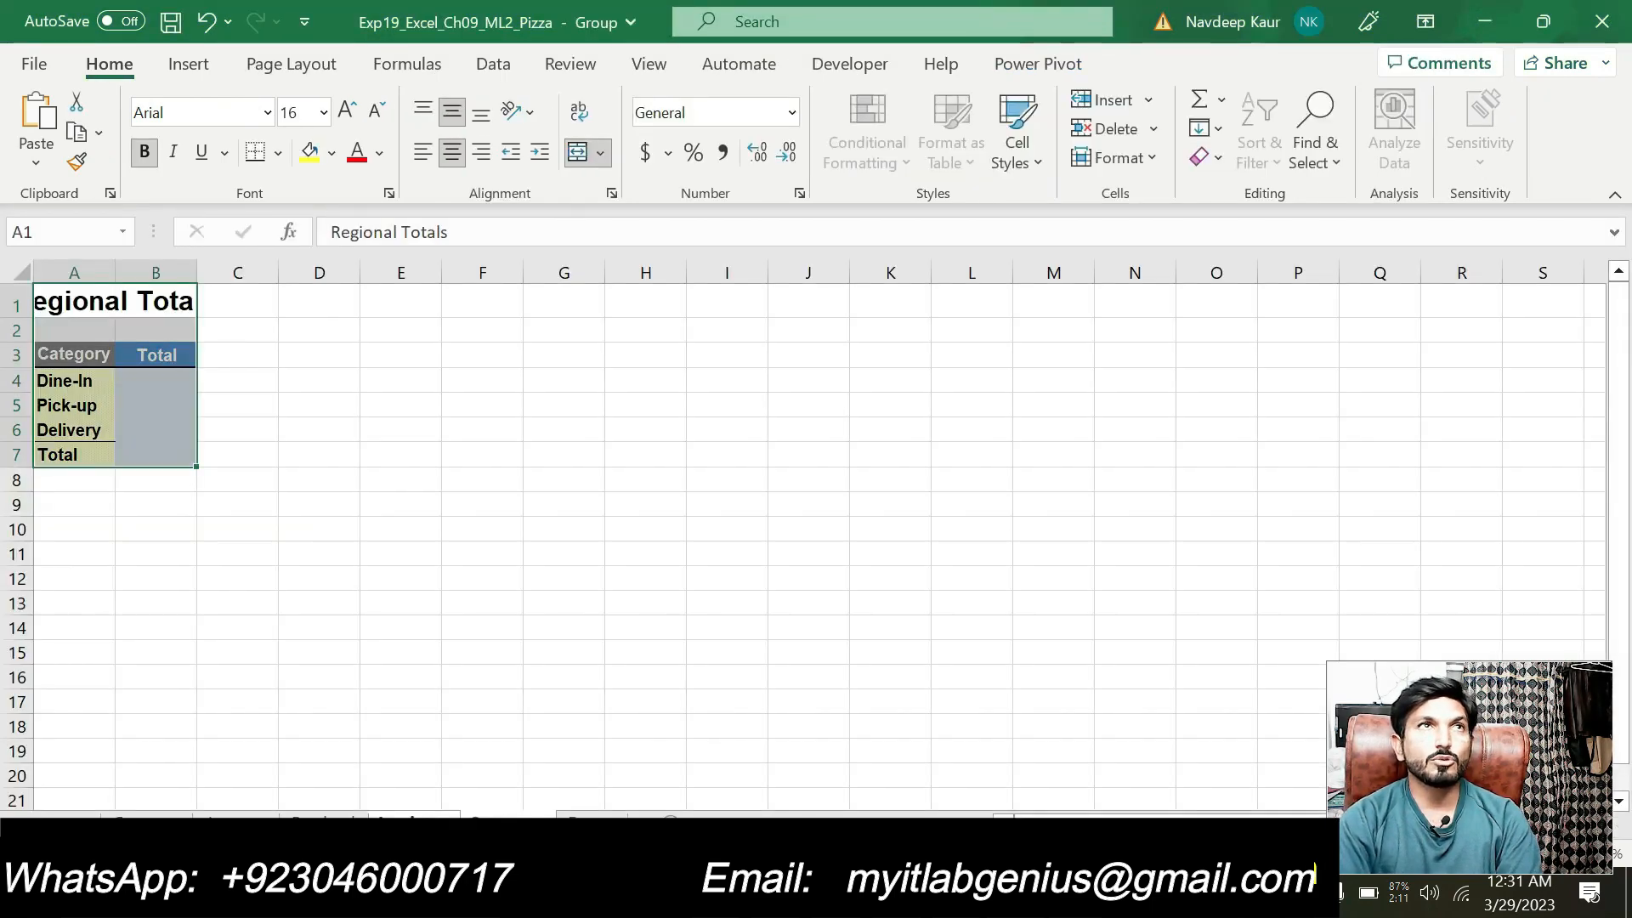
pyautogui.rightClick(451, 816)
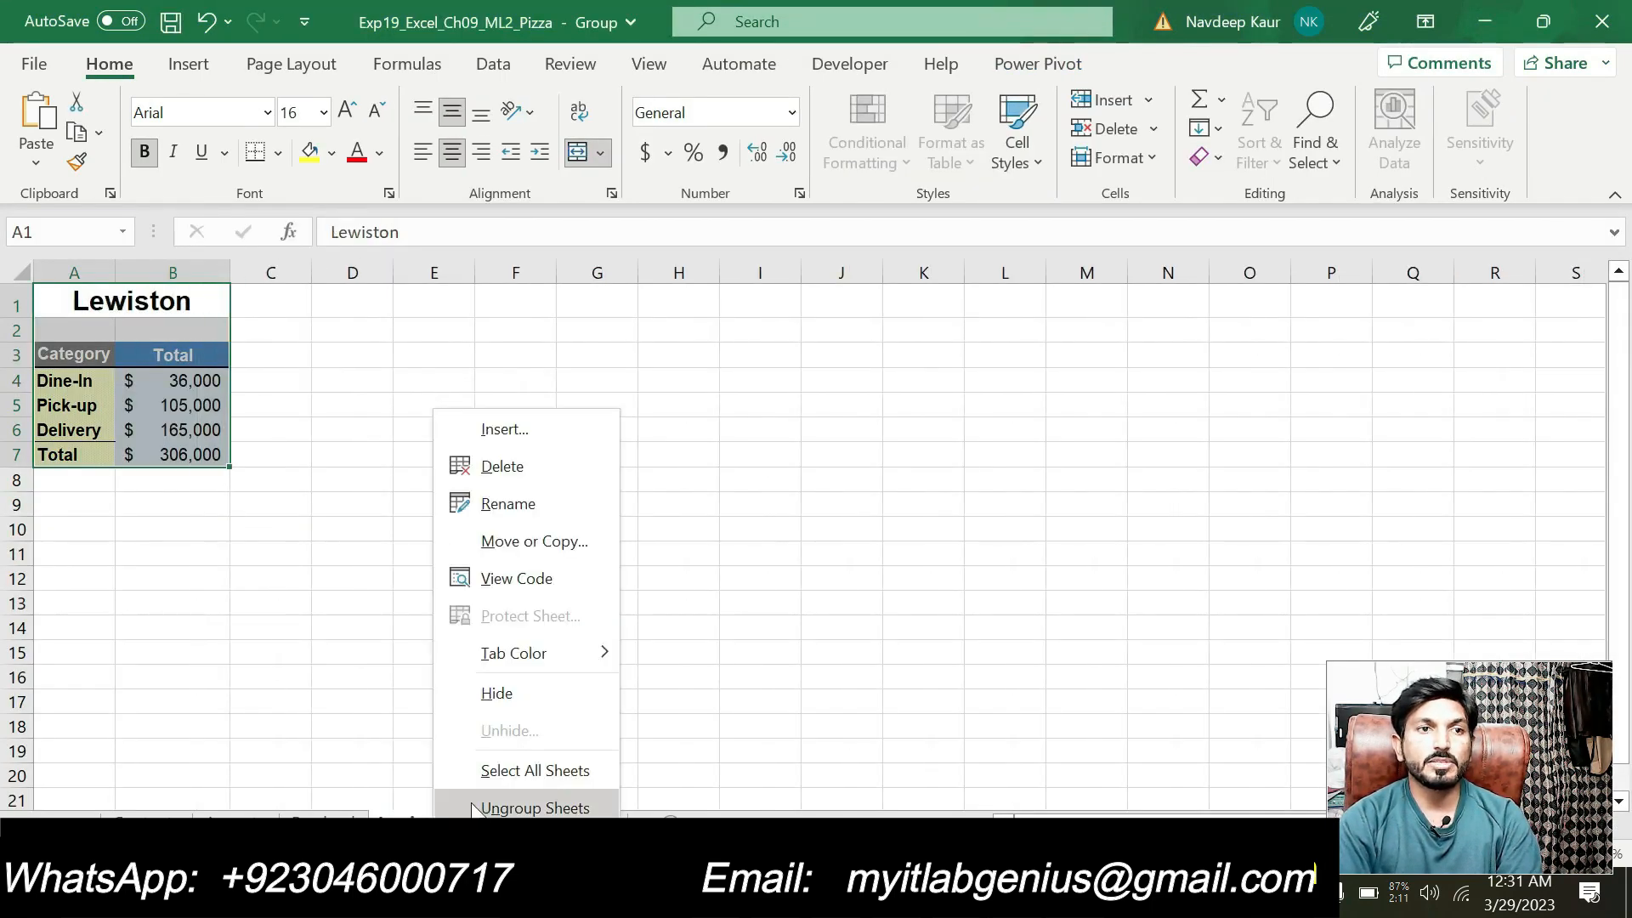
pyautogui.click(469, 802)
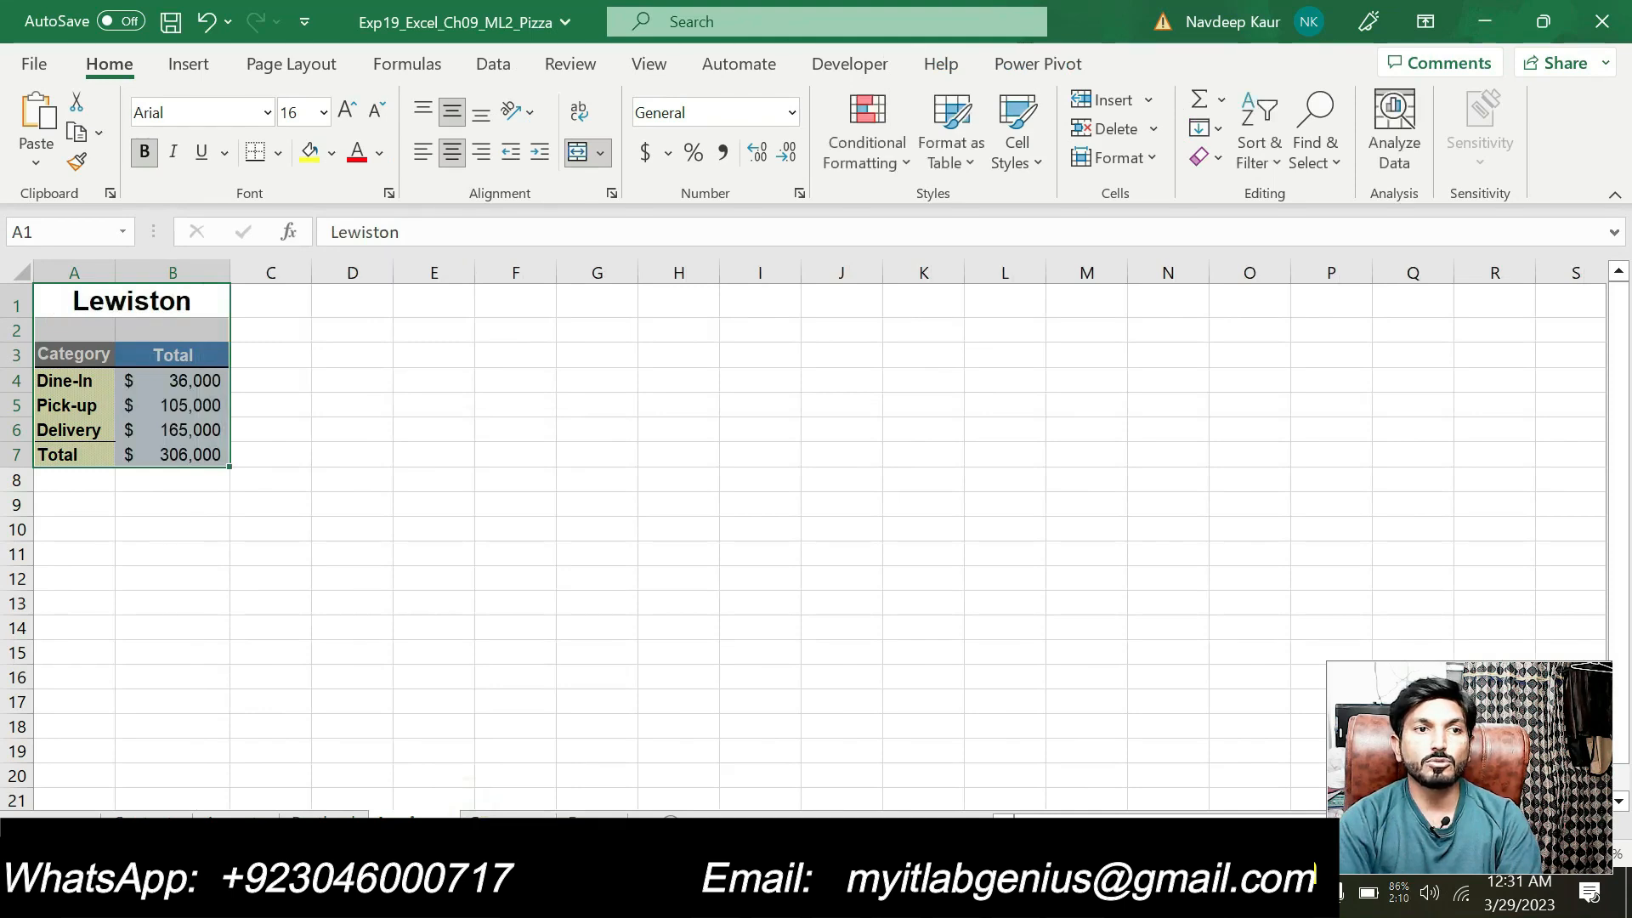
pyautogui.click(493, 814)
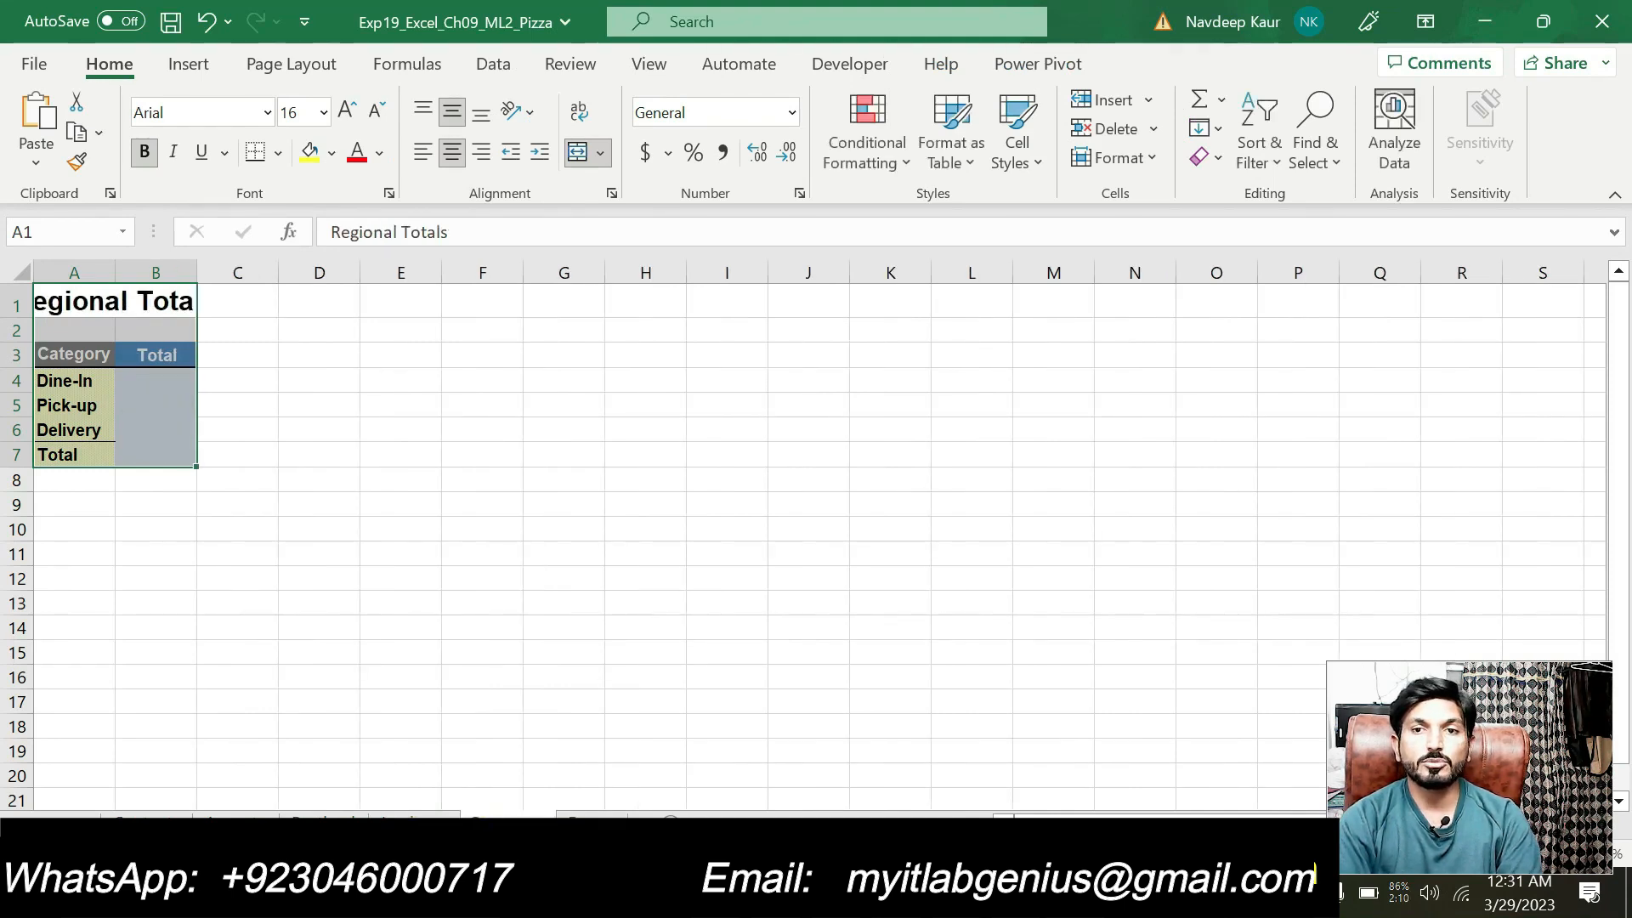
# Step: Set the width of column B in the Summary worksheet to 16
pyautogui.click(164, 272)
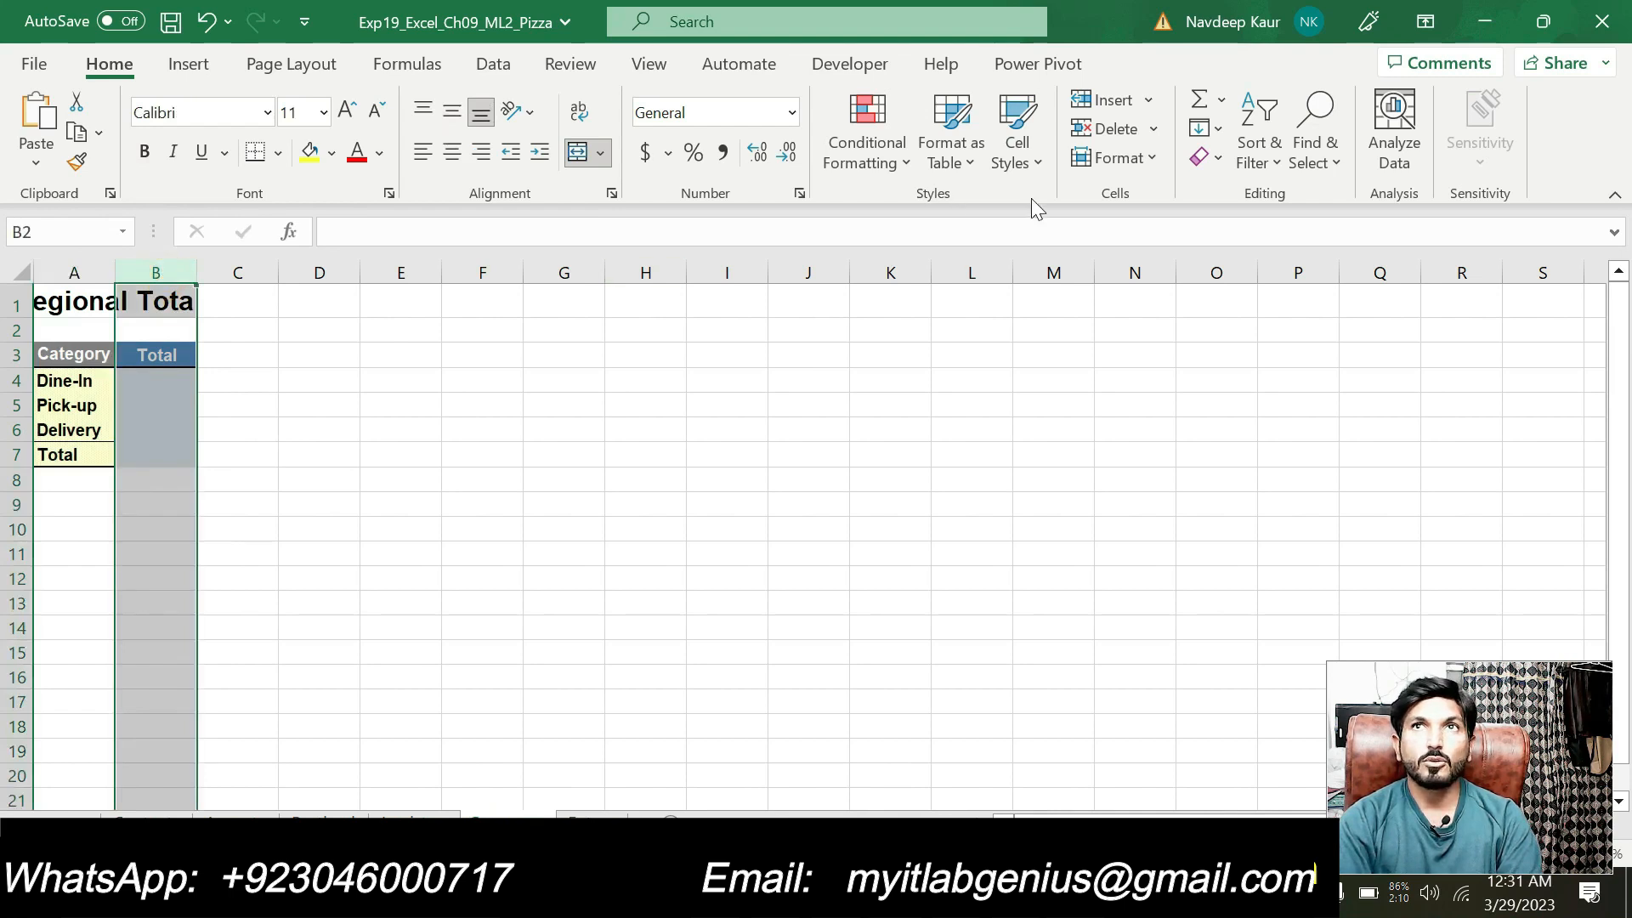
pyautogui.click(1144, 159)
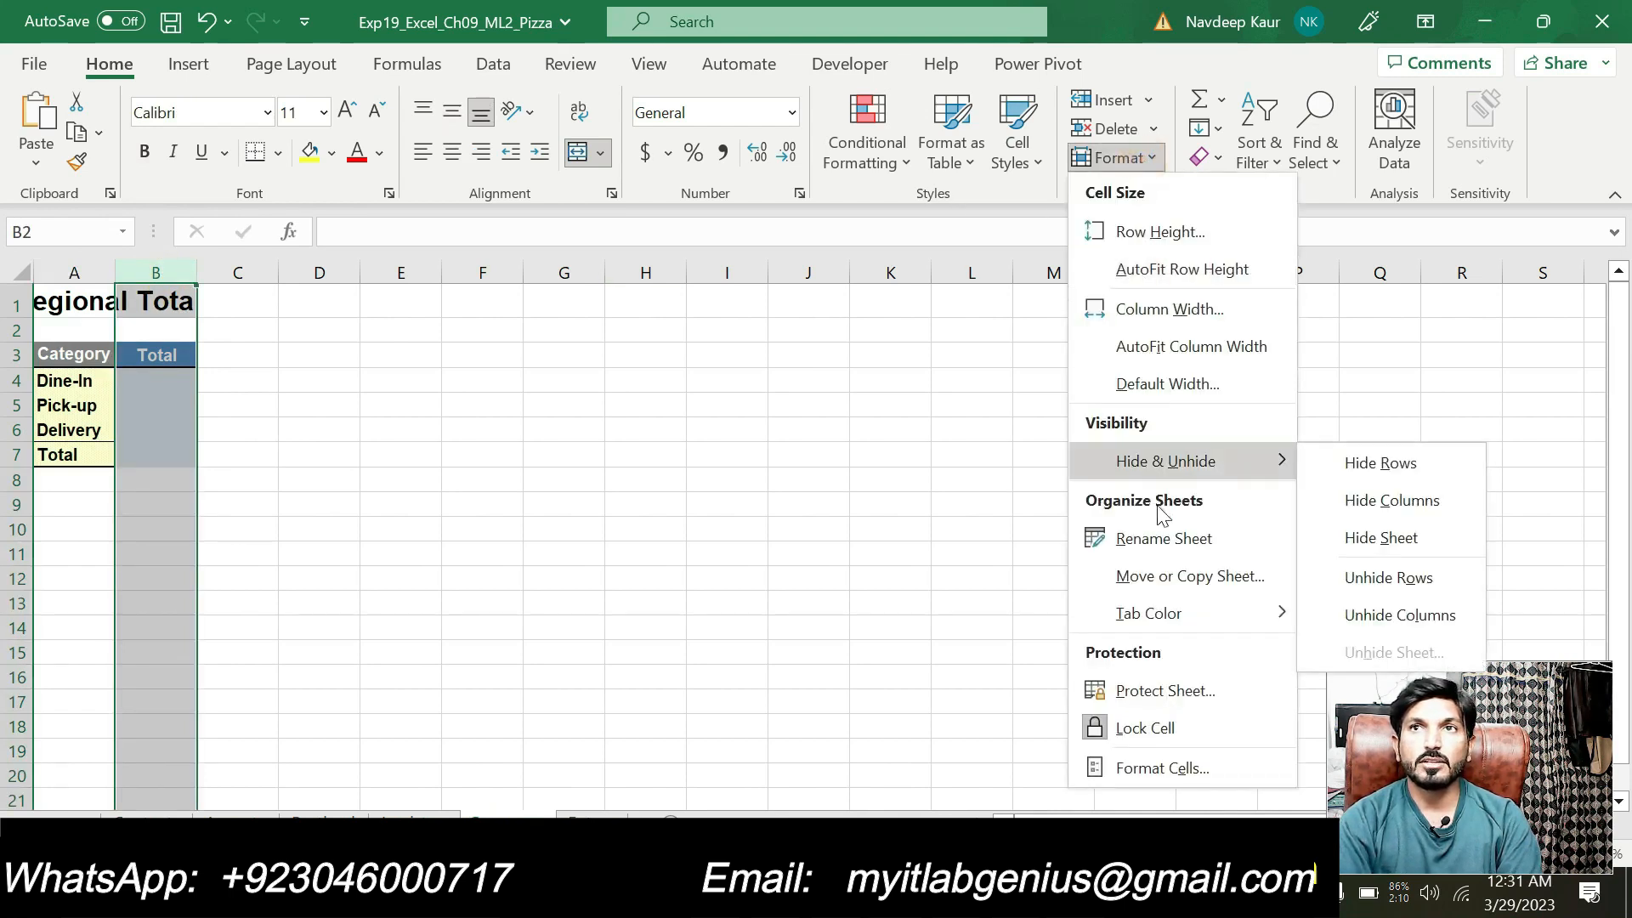
pyautogui.click(1161, 311)
pyautogui.write('16')
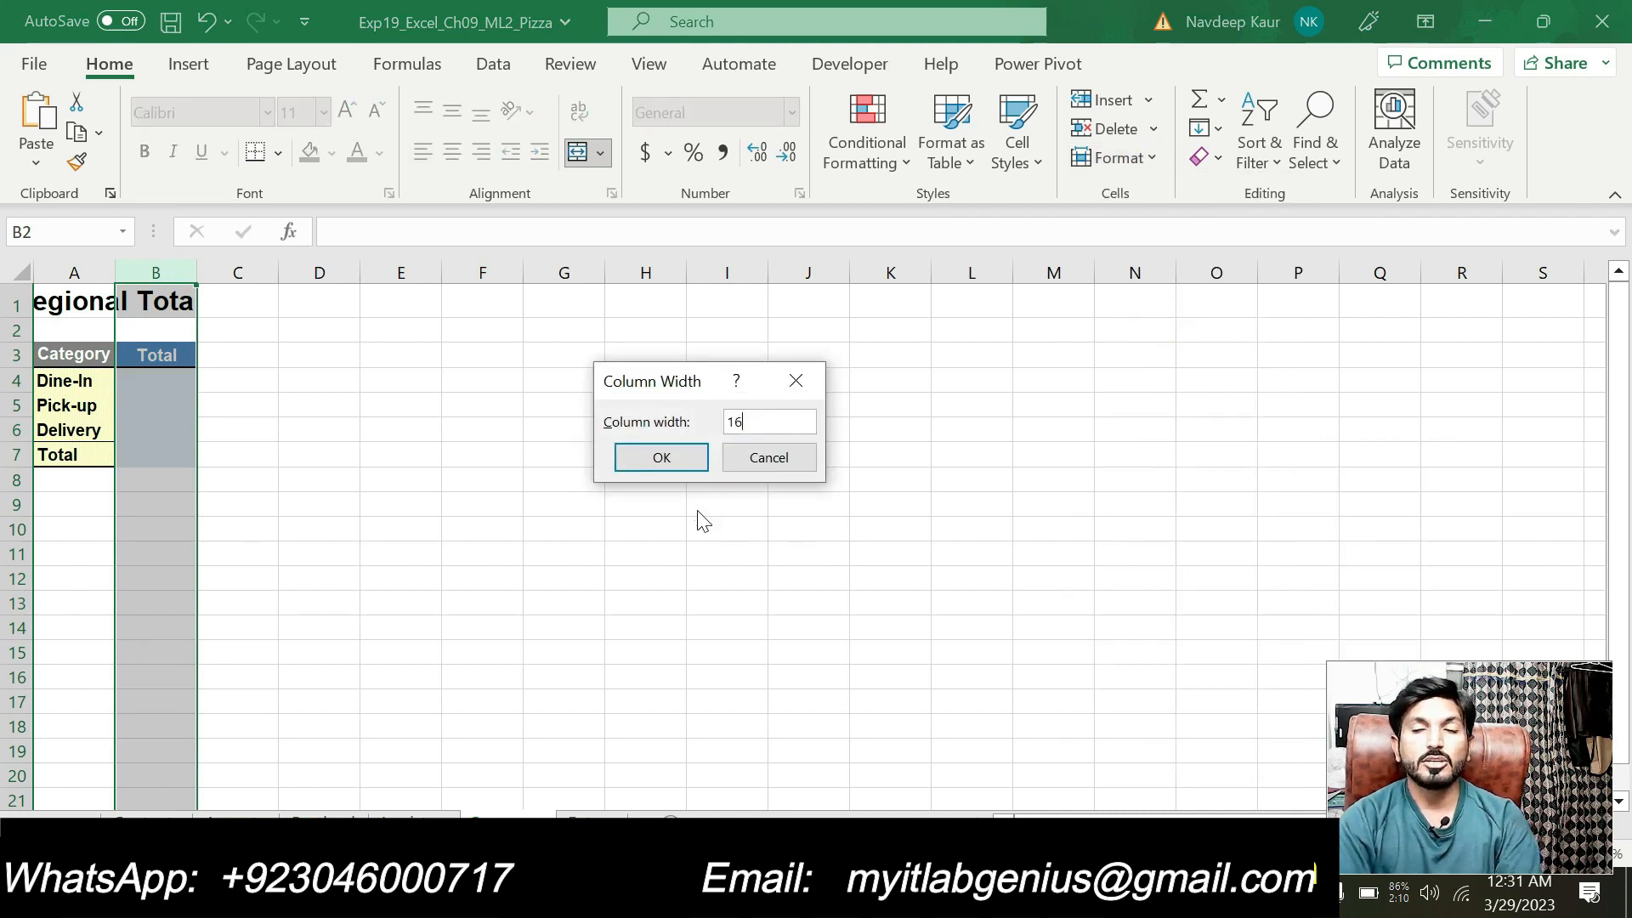
pyautogui.click(662, 458)
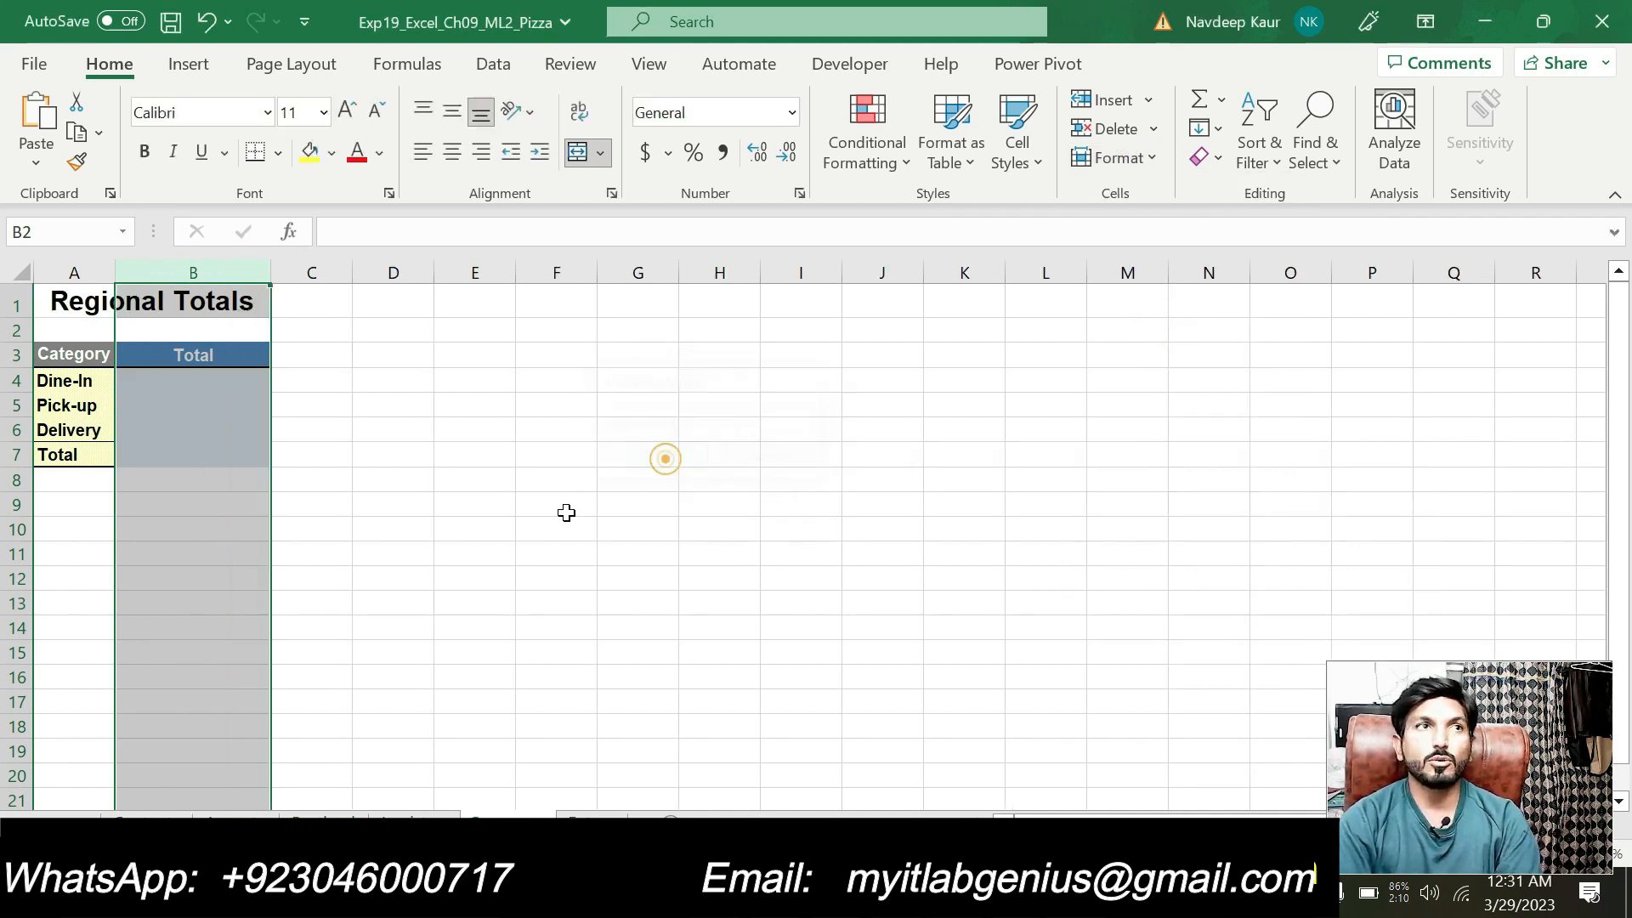
pyautogui.click(422, 544)
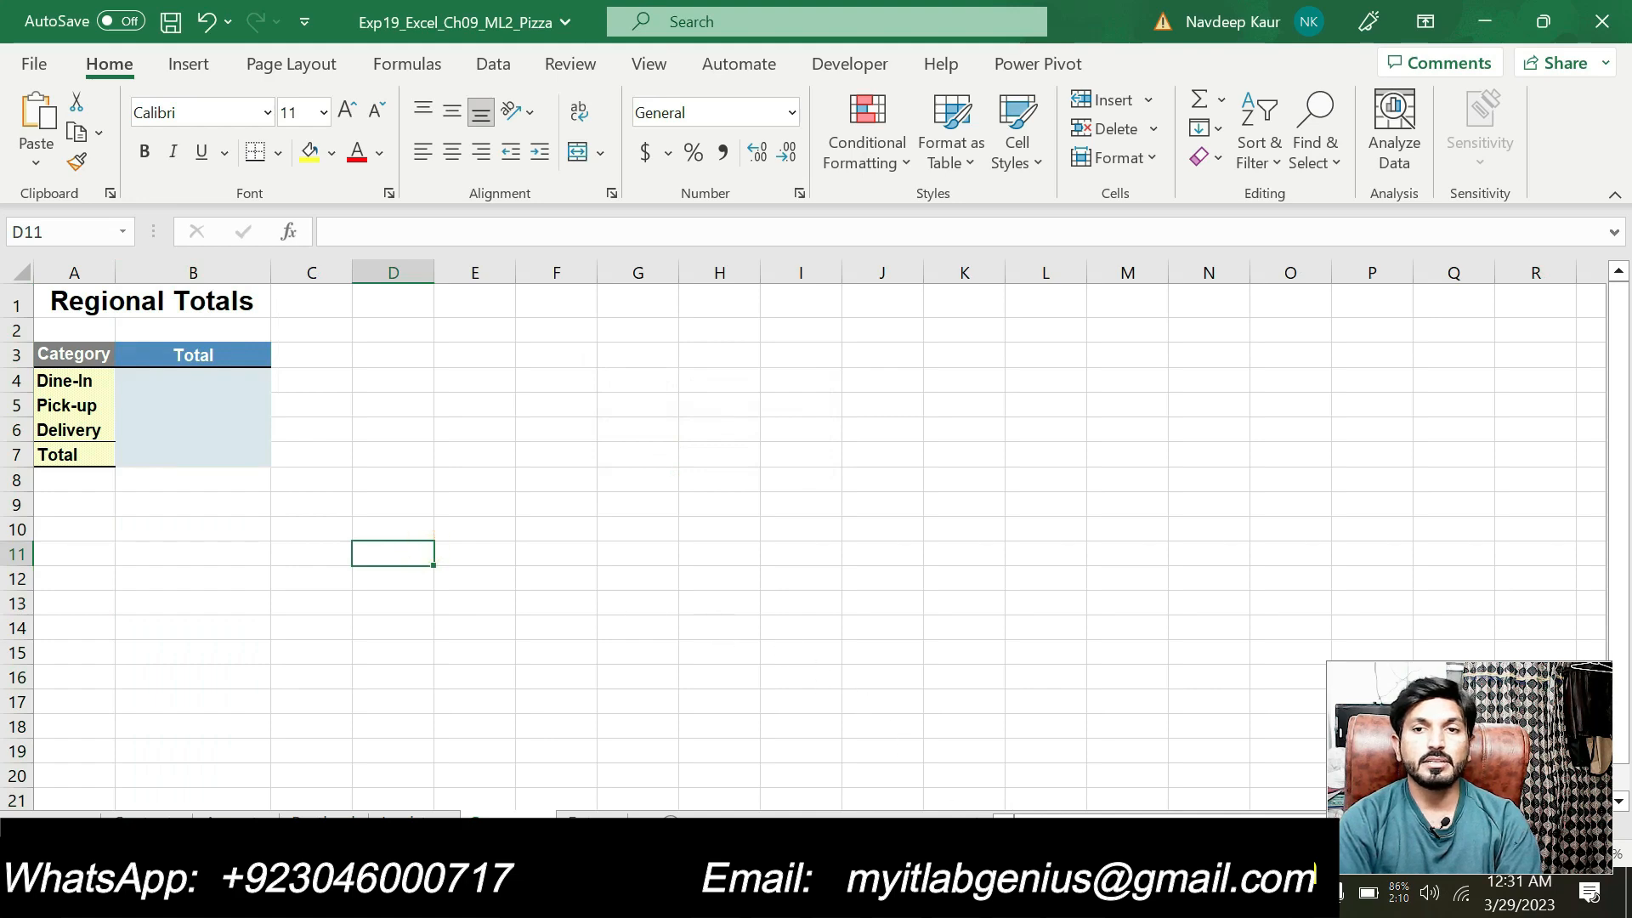
# Step: Switch to the Word instructions and remove the turquoise highlight from step 9
pyautogui.hotkey('alt', 'Tab')
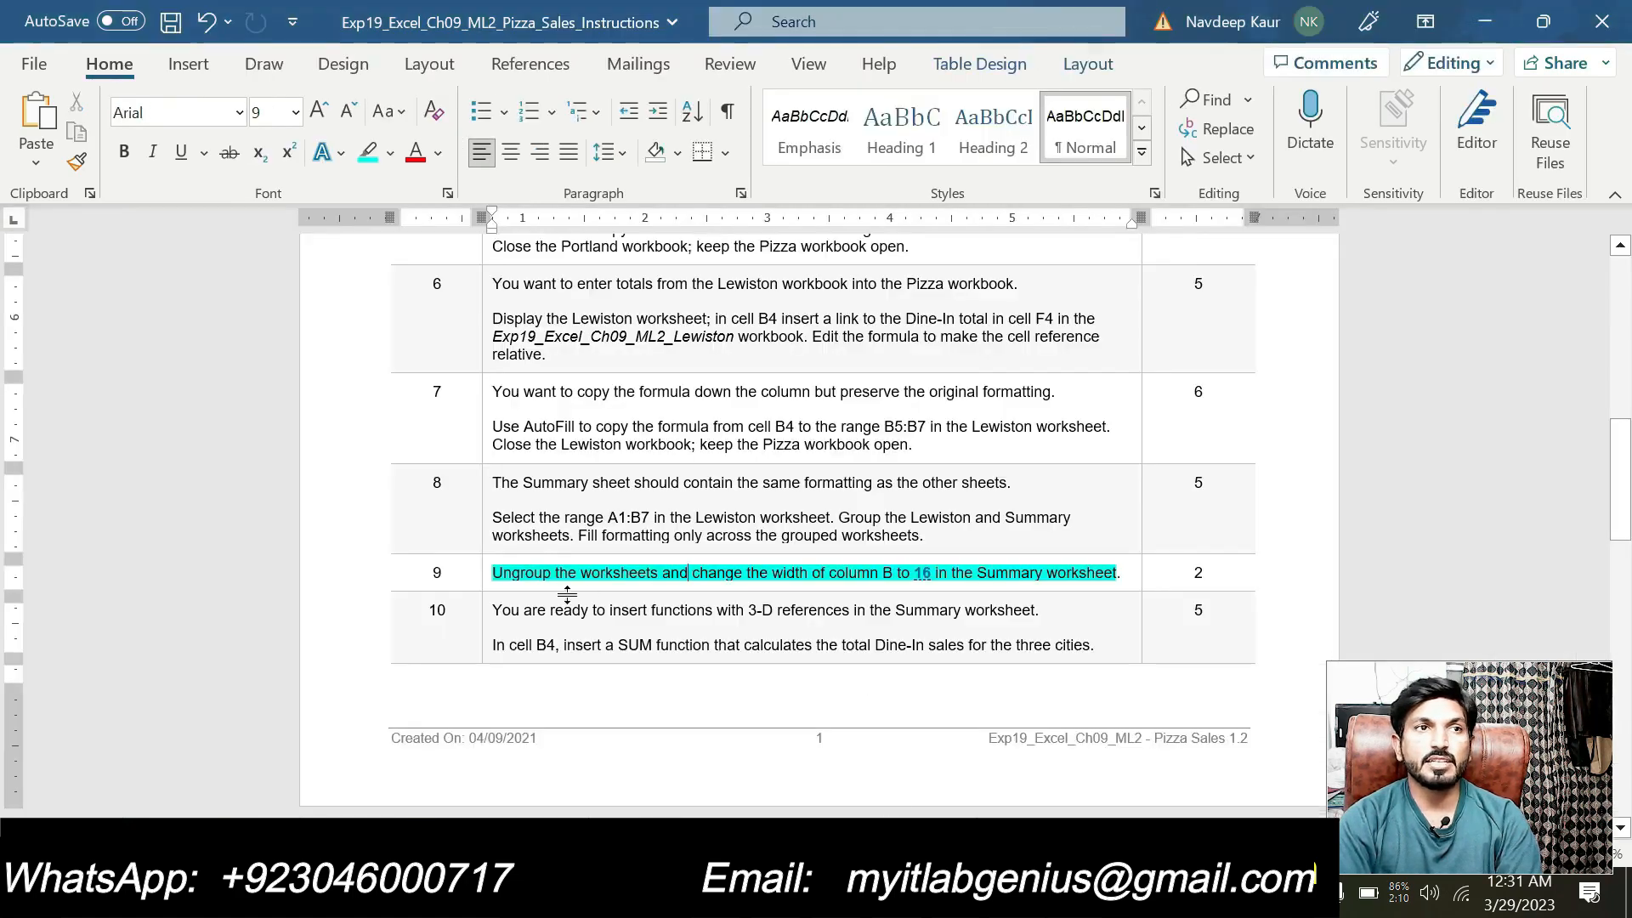
pyautogui.moveTo(493, 572); pyautogui.dragTo(1116, 573)
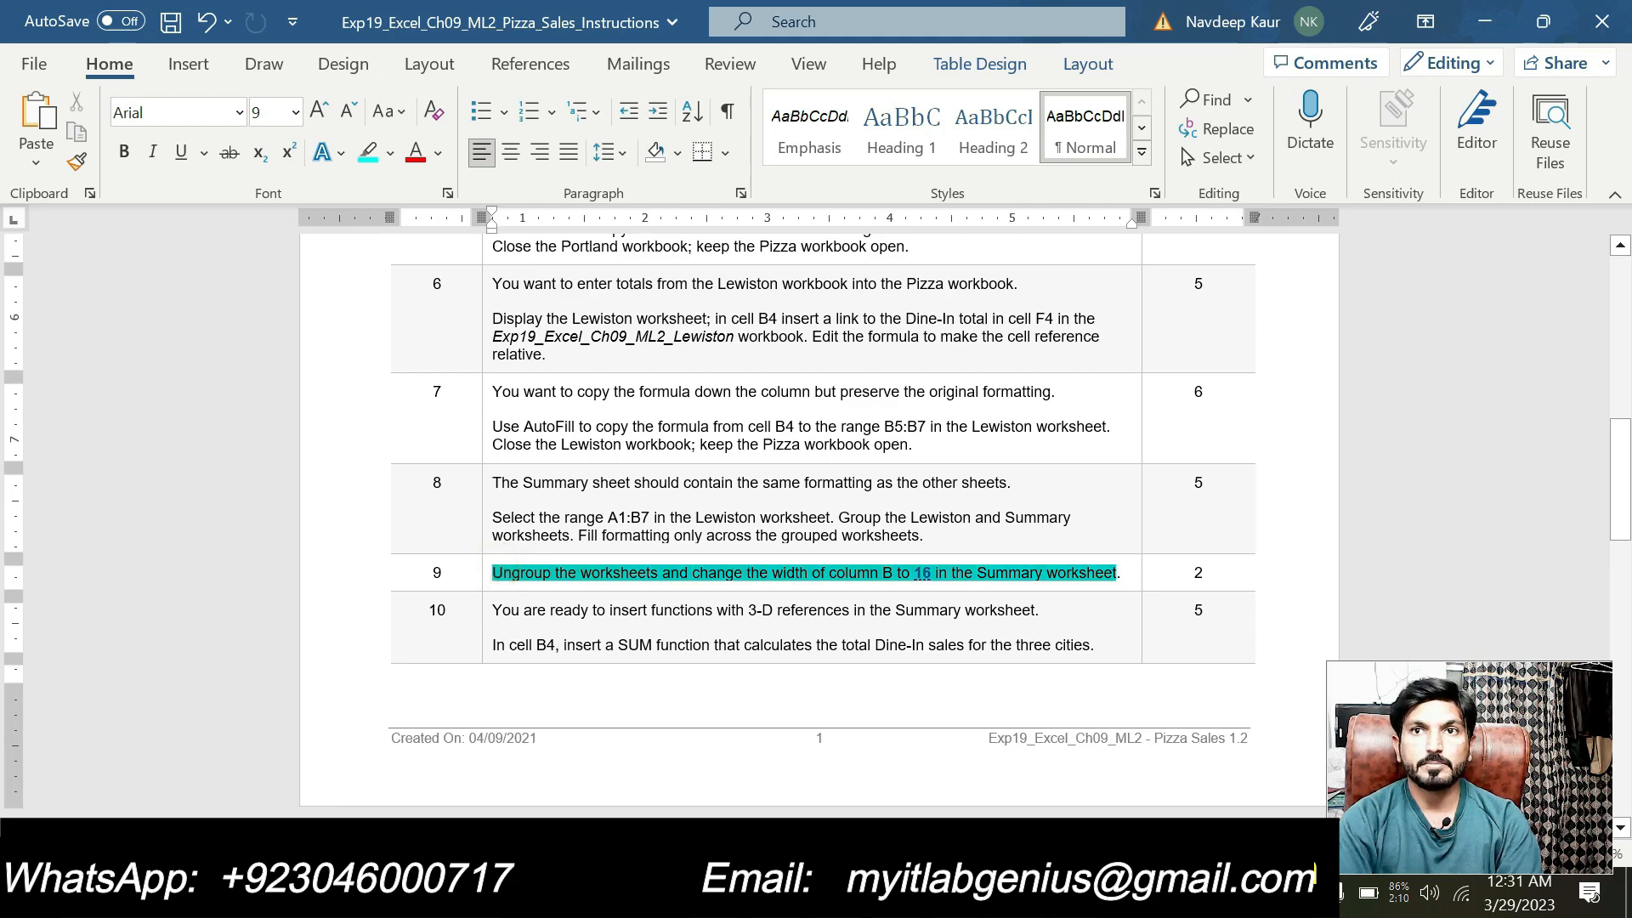
pyautogui.click(1053, 532)
pyautogui.scroll(1, 843, 600)
pyautogui.scroll(10, 823, 510)
pyautogui.scroll(-11, 823, 510)
pyautogui.scroll(-3, 823, 509)
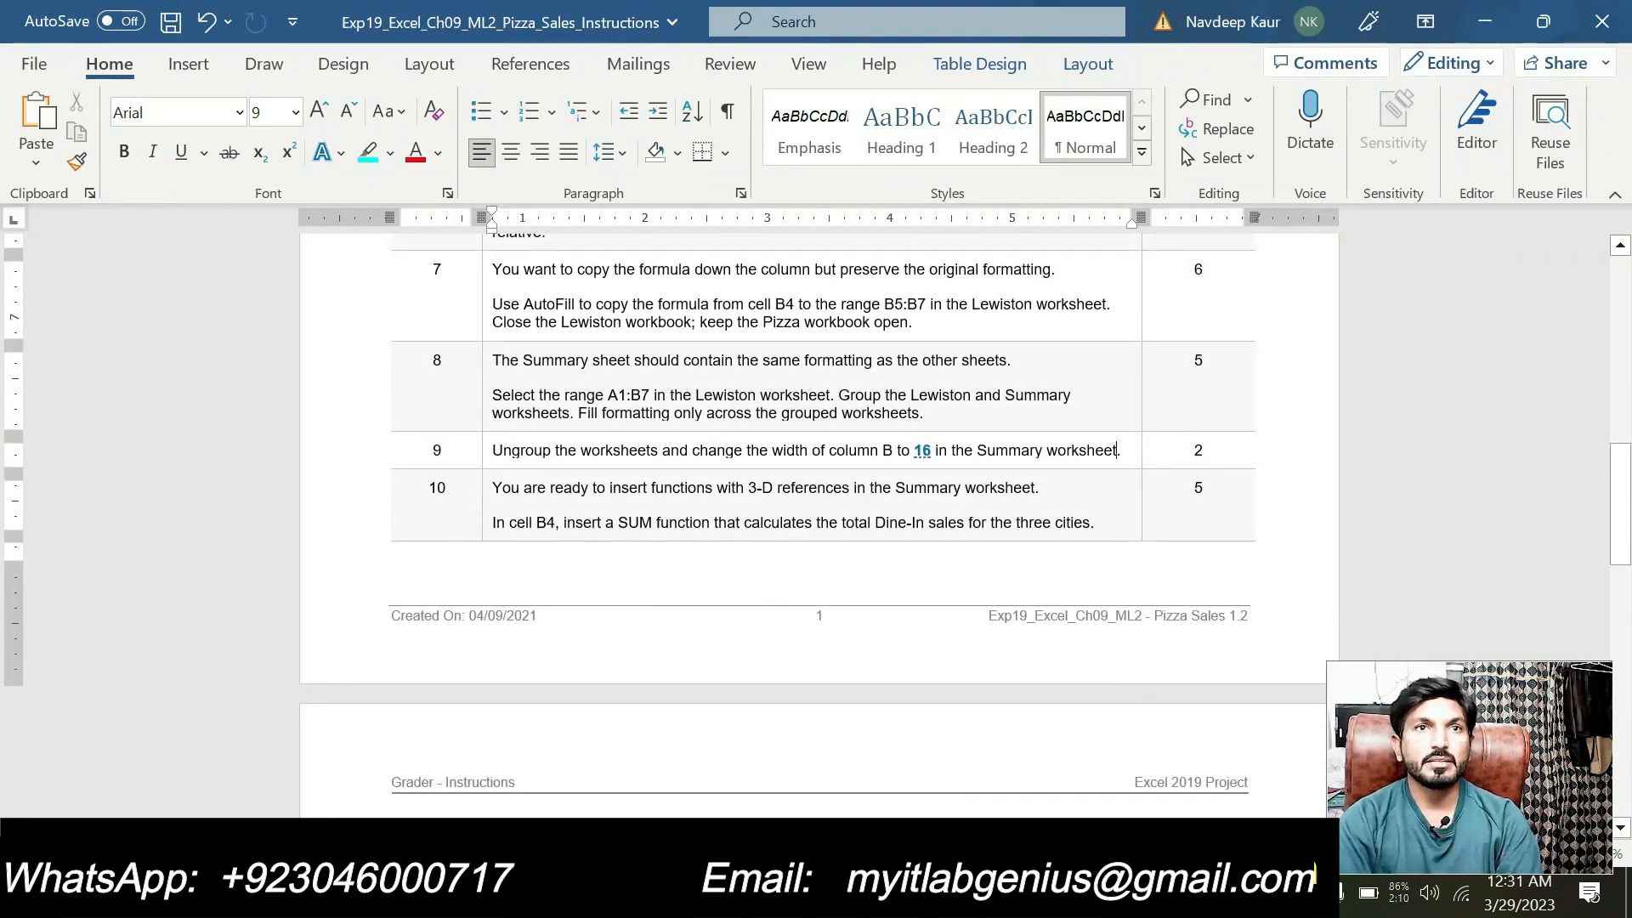
# Step: Highlight the step 10 instructions on inserting a SUM function with 3-D references in turquoise
pyautogui.moveTo(1098, 521); pyautogui.dragTo(501, 487)
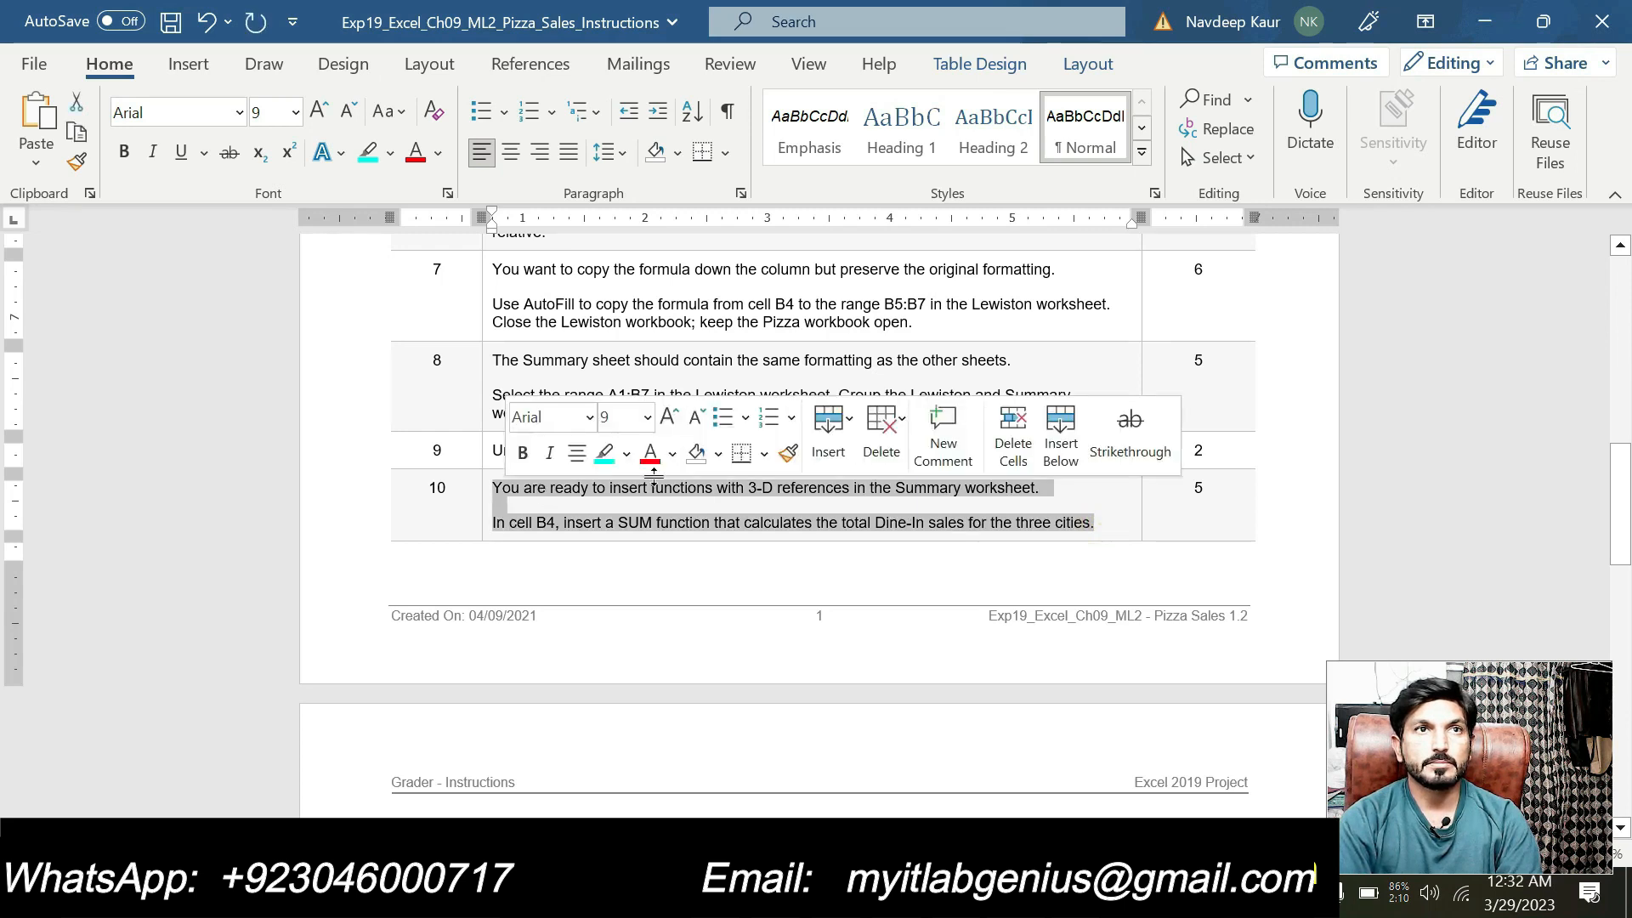
pyautogui.click(606, 455)
pyautogui.click(636, 502)
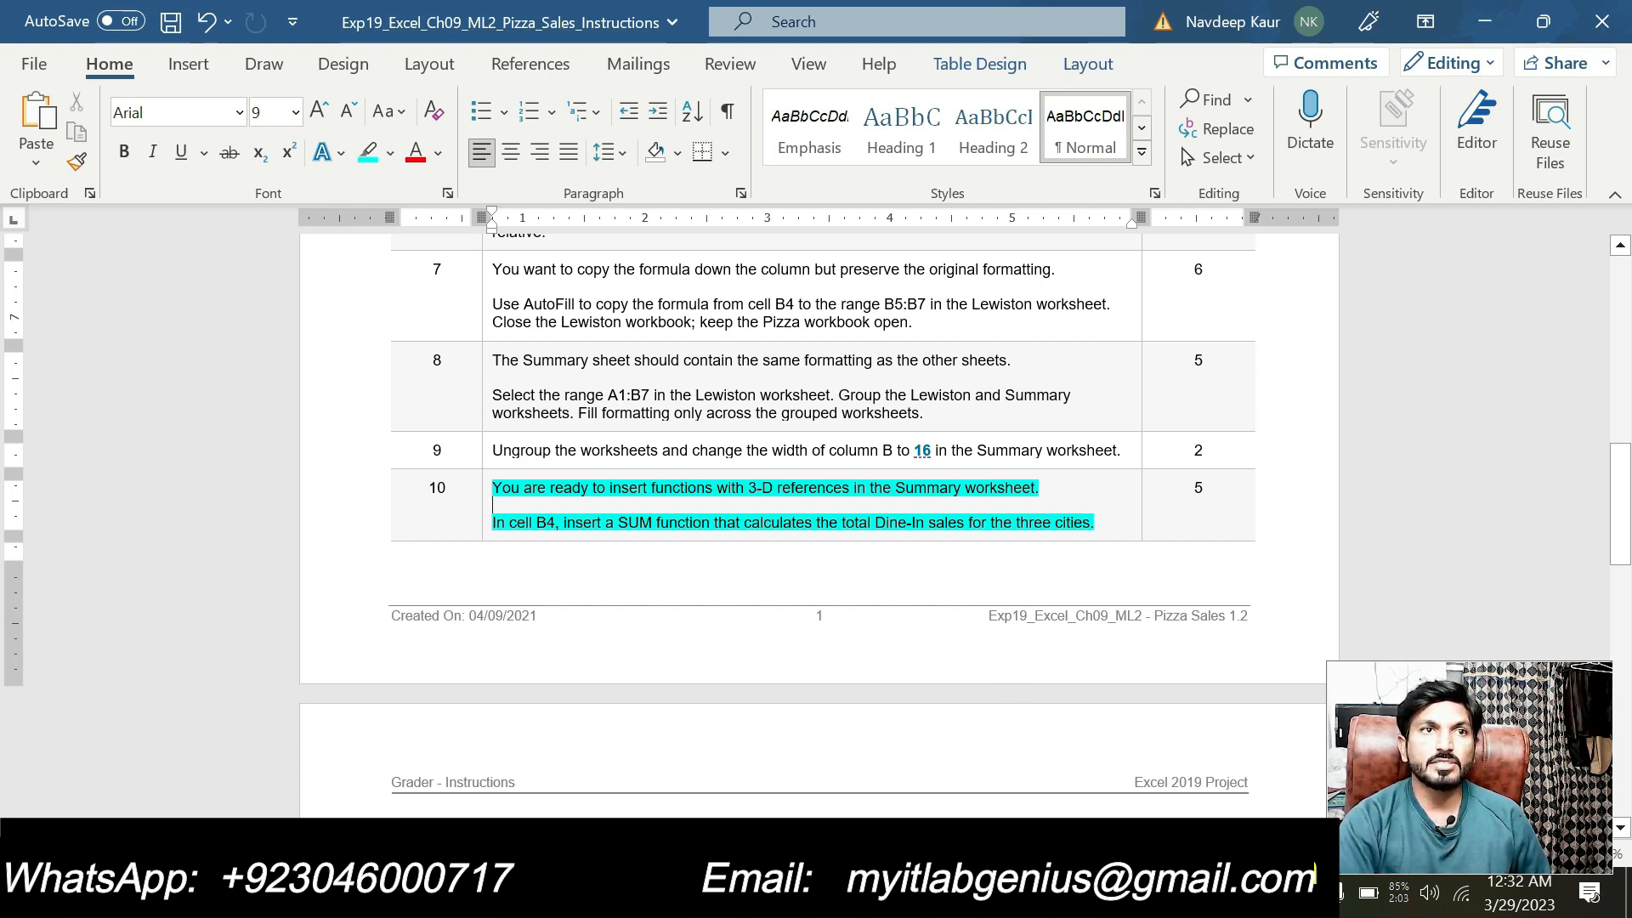
# Step: Switch to the Pizza workbook in Excel and enter the 3-D formula =SUM(Augusta:Lewiston!B4) in cell B4 of the Summary worksheet
pyautogui.hotkey('alt', 'Tab')
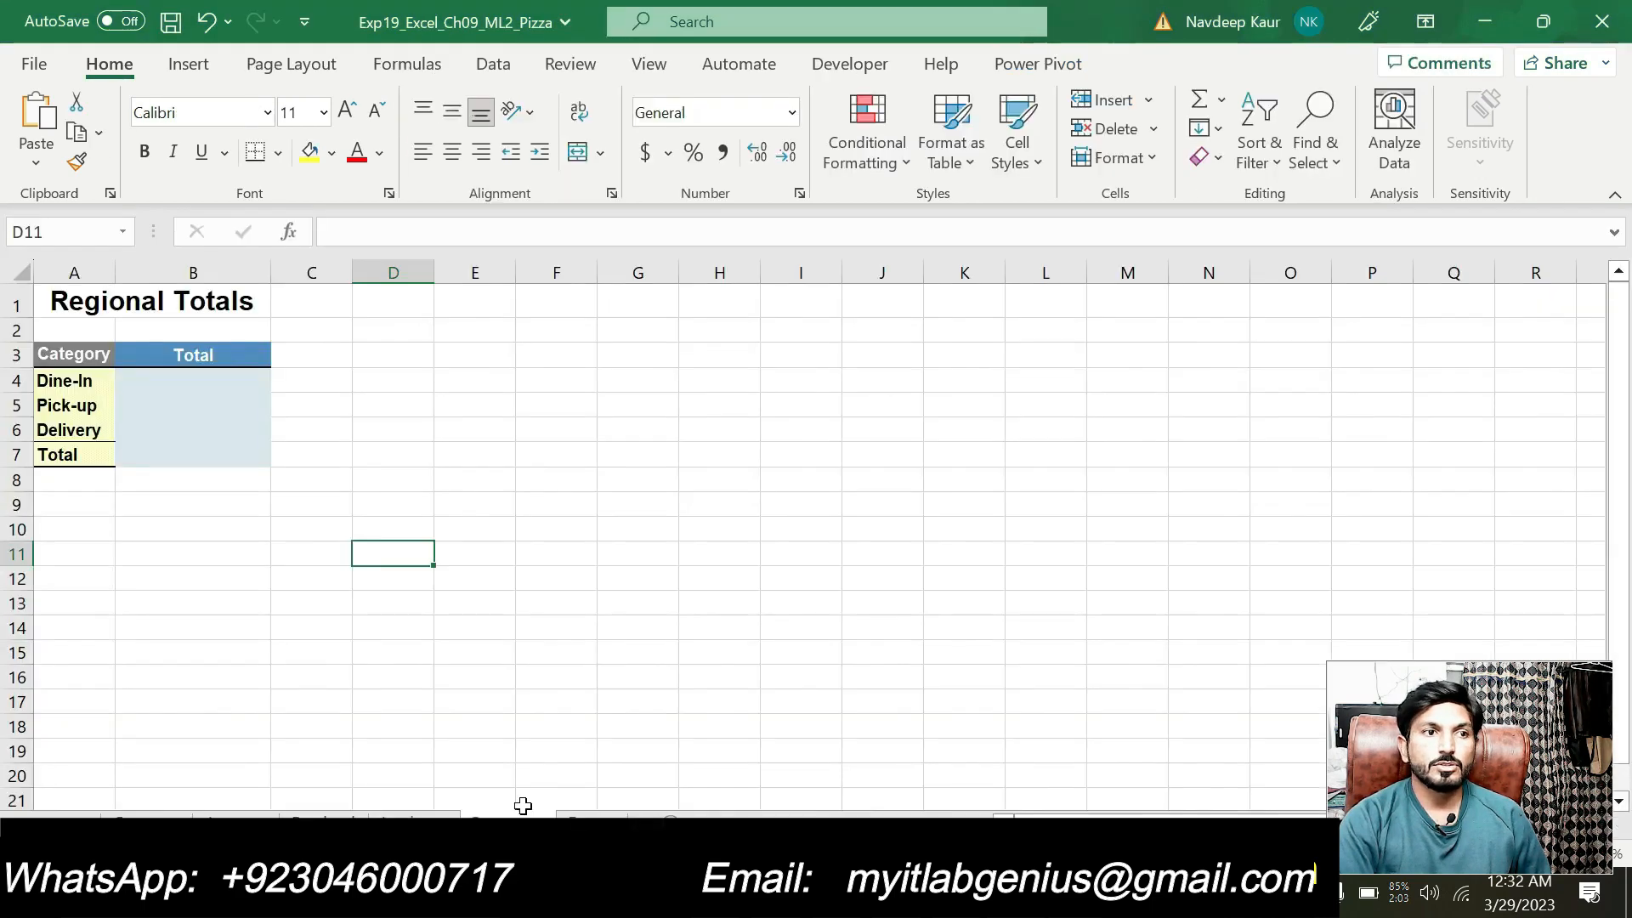
pyautogui.click(210, 376)
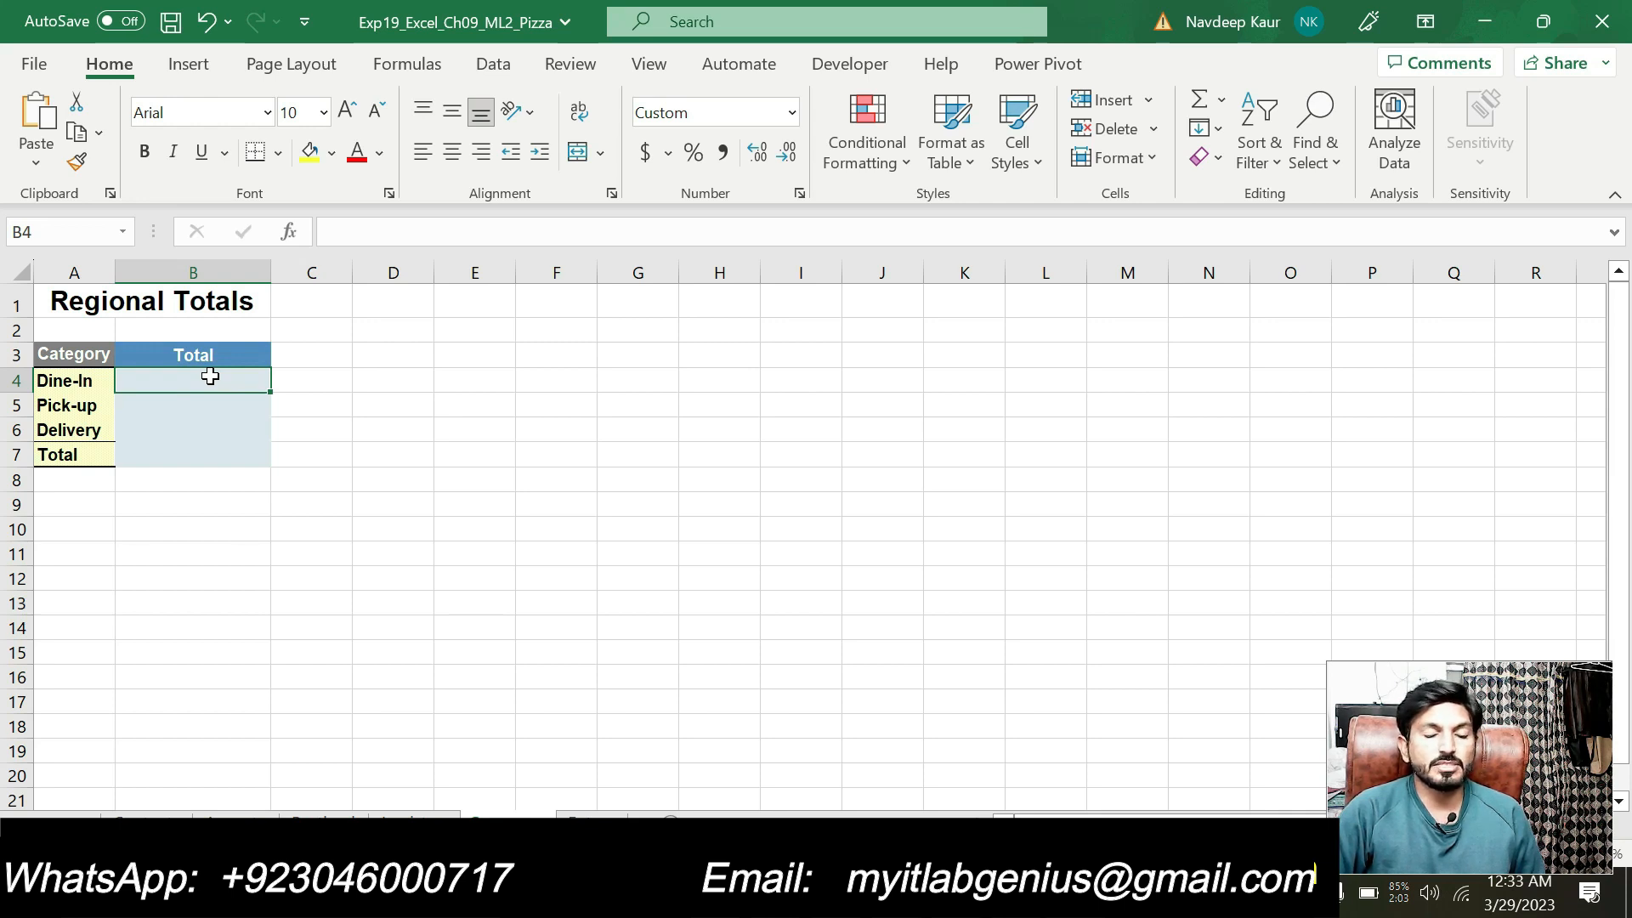
pyautogui.write('=sum')
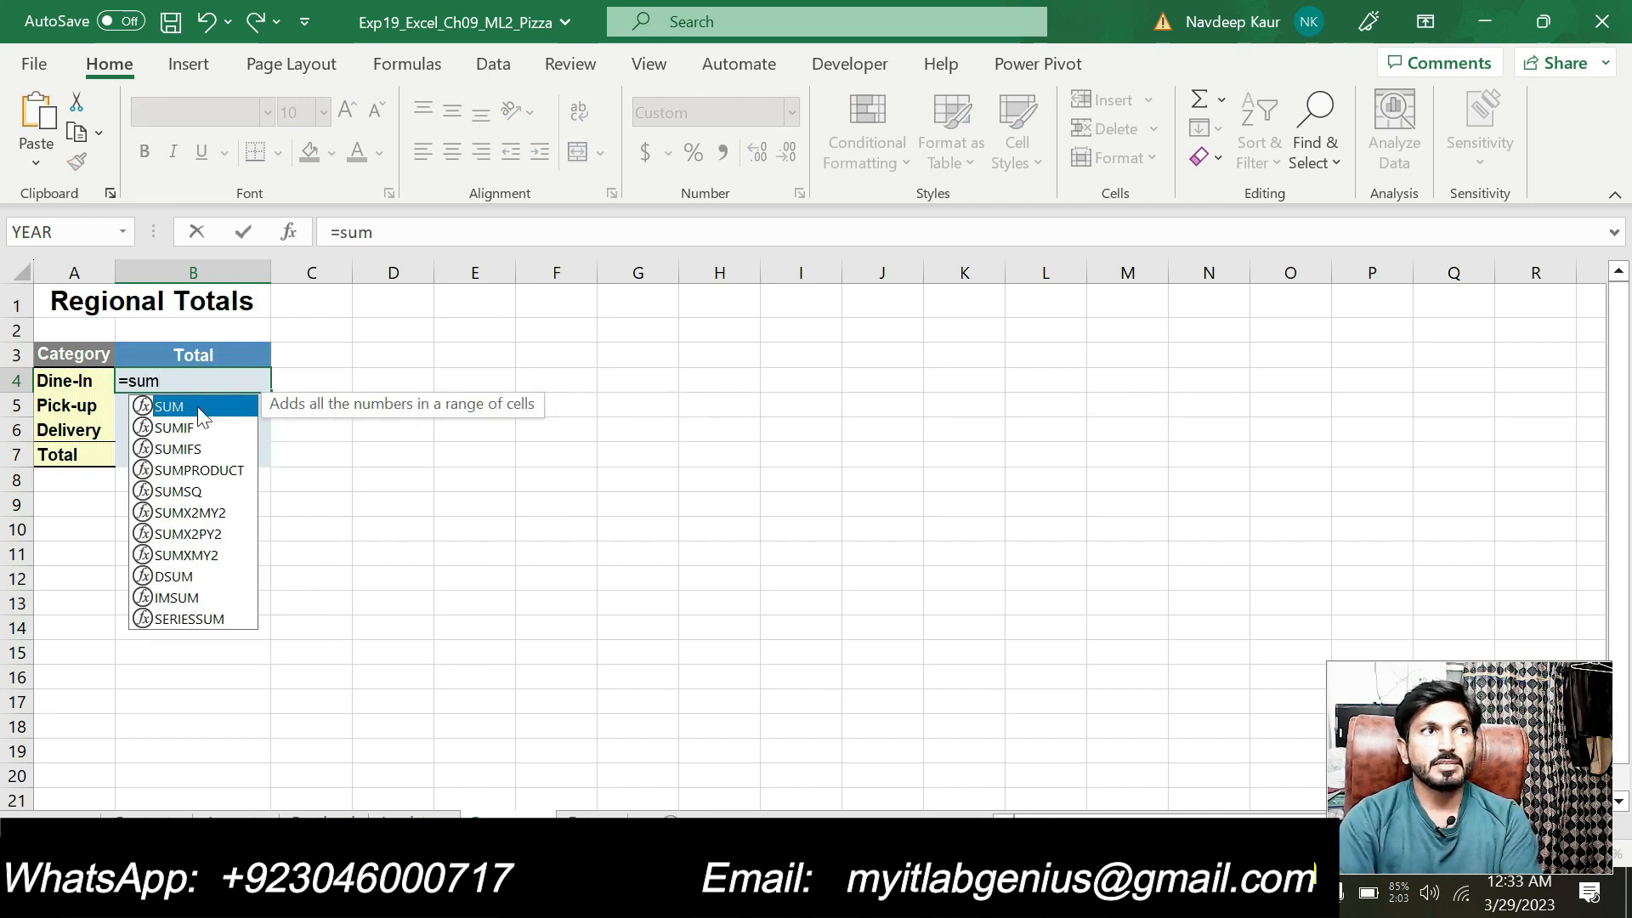
pyautogui.doubleClick(199, 409)
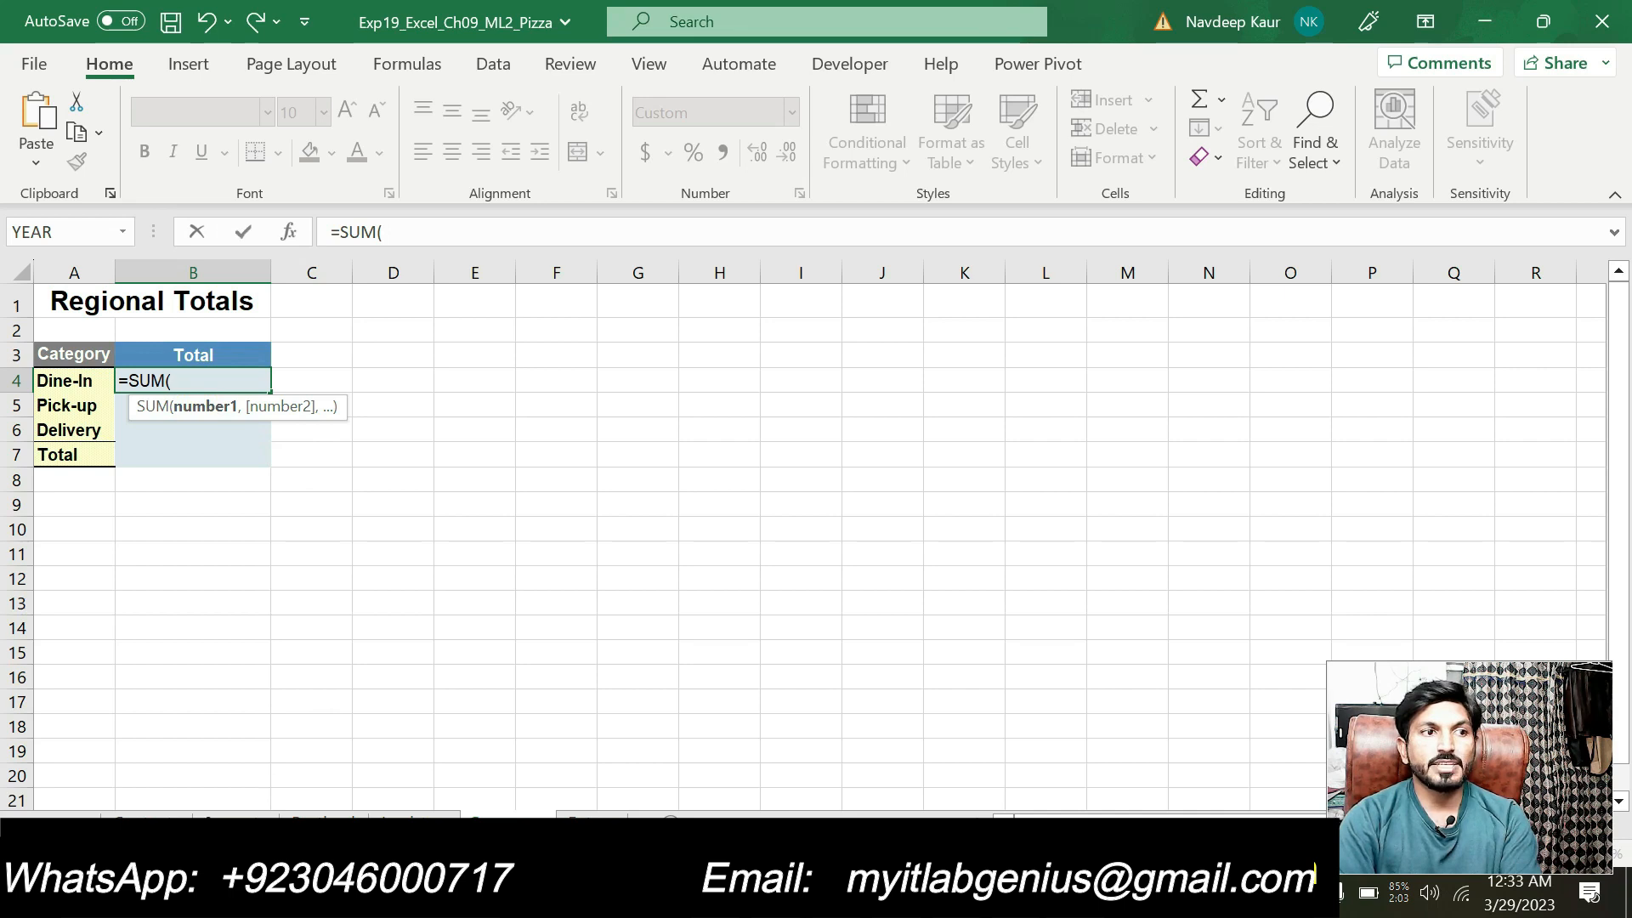
pyautogui.click(241, 814)
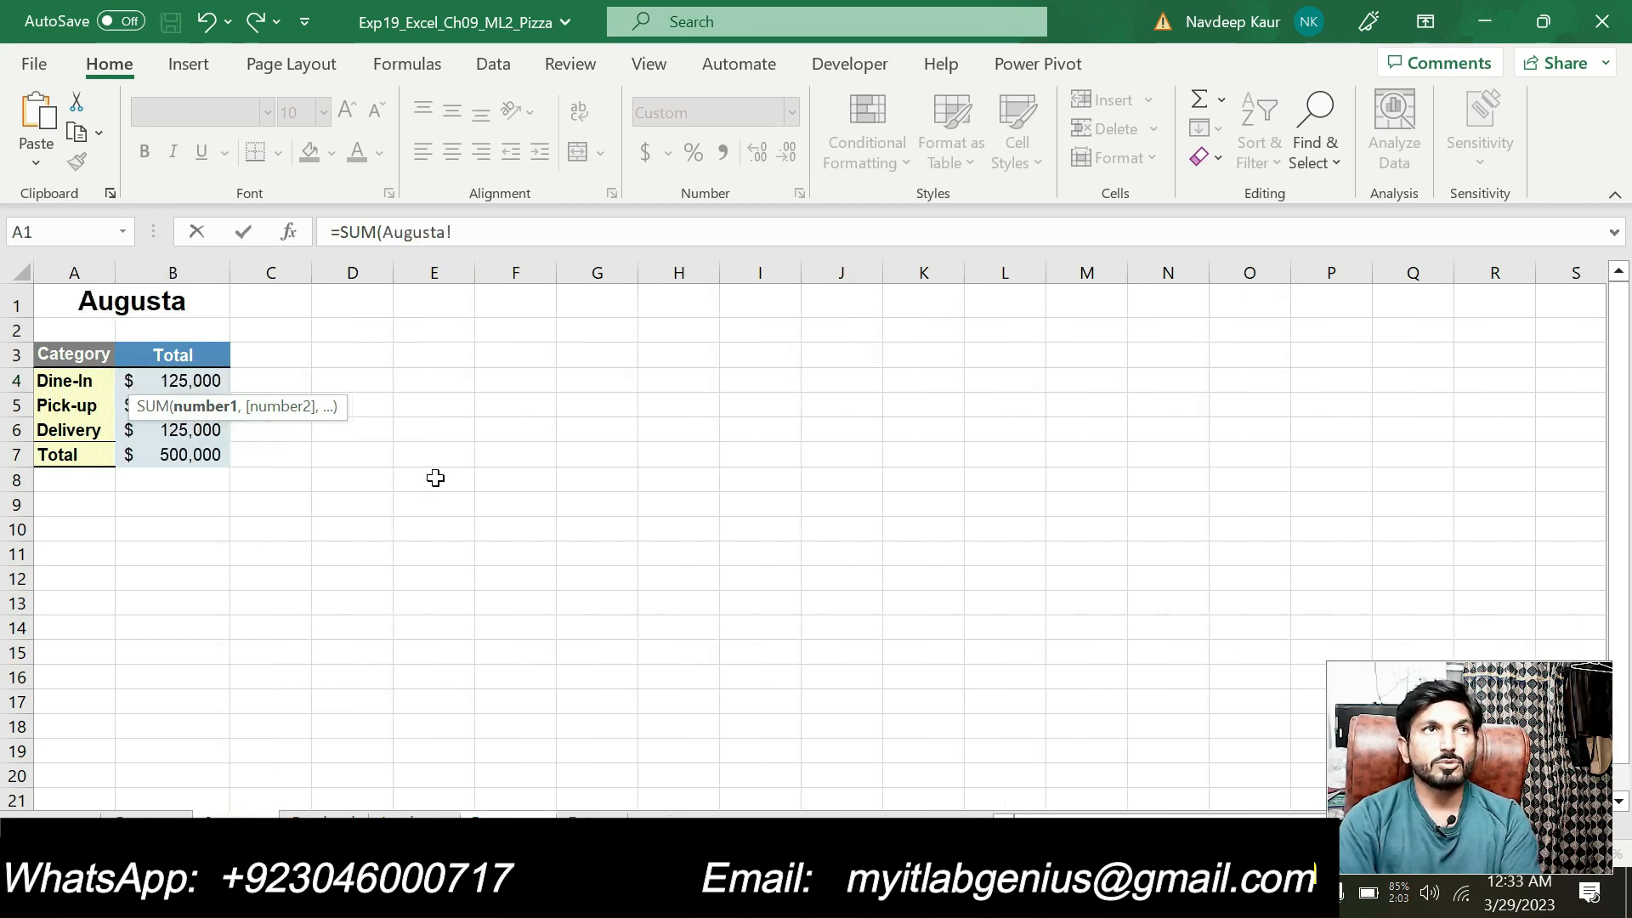
pyautogui.click(469, 231)
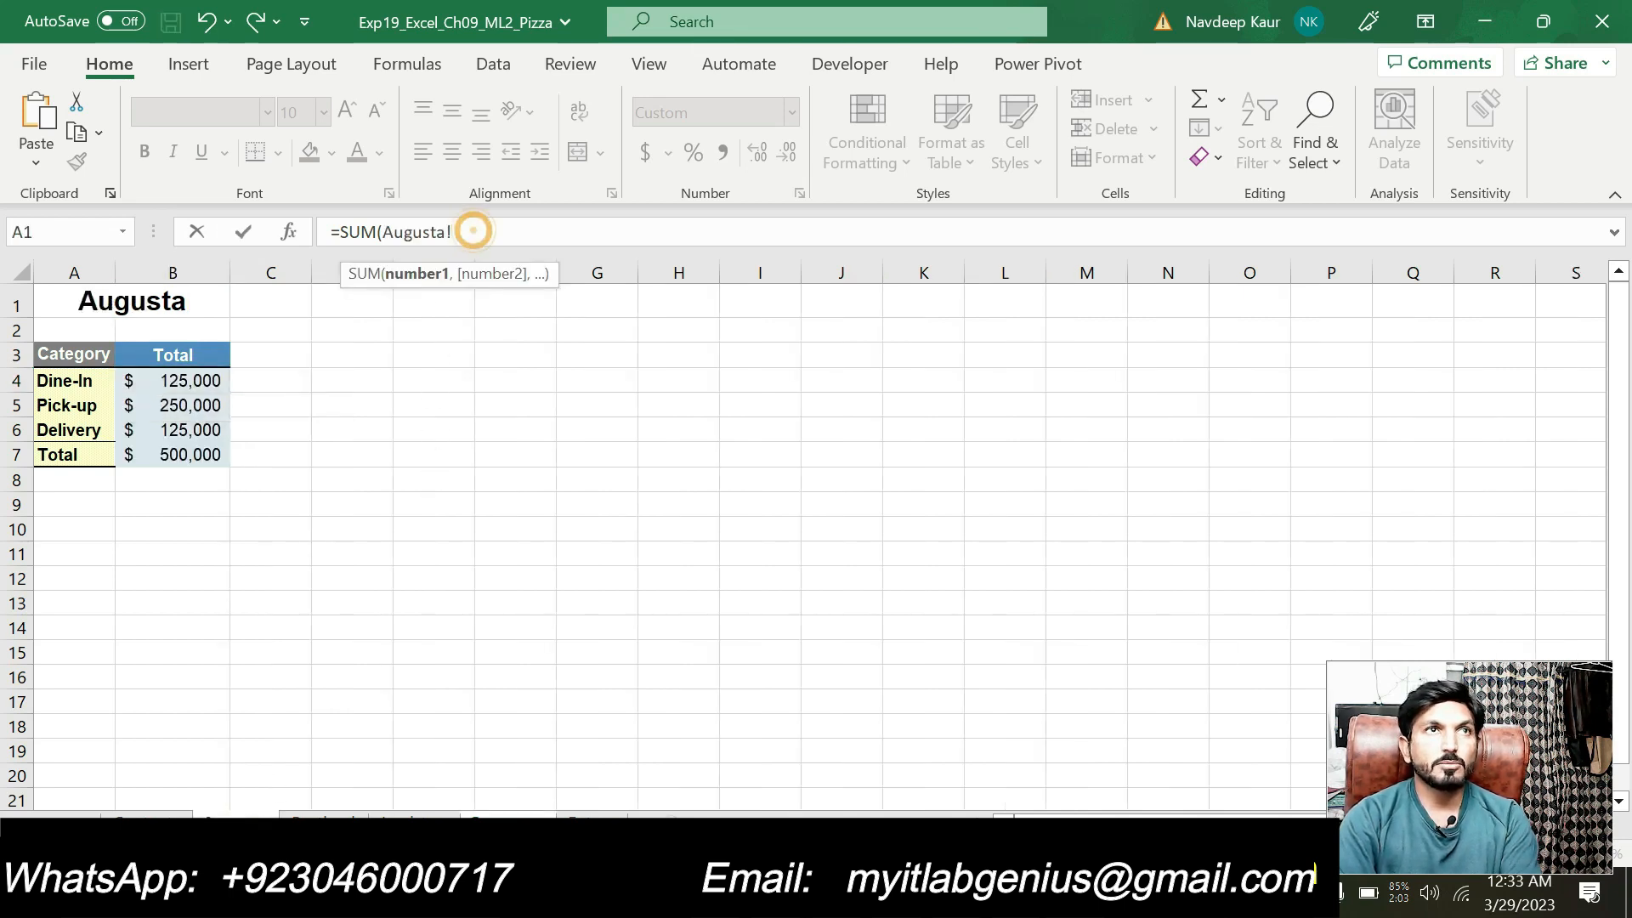
pyautogui.press('BackSpace')
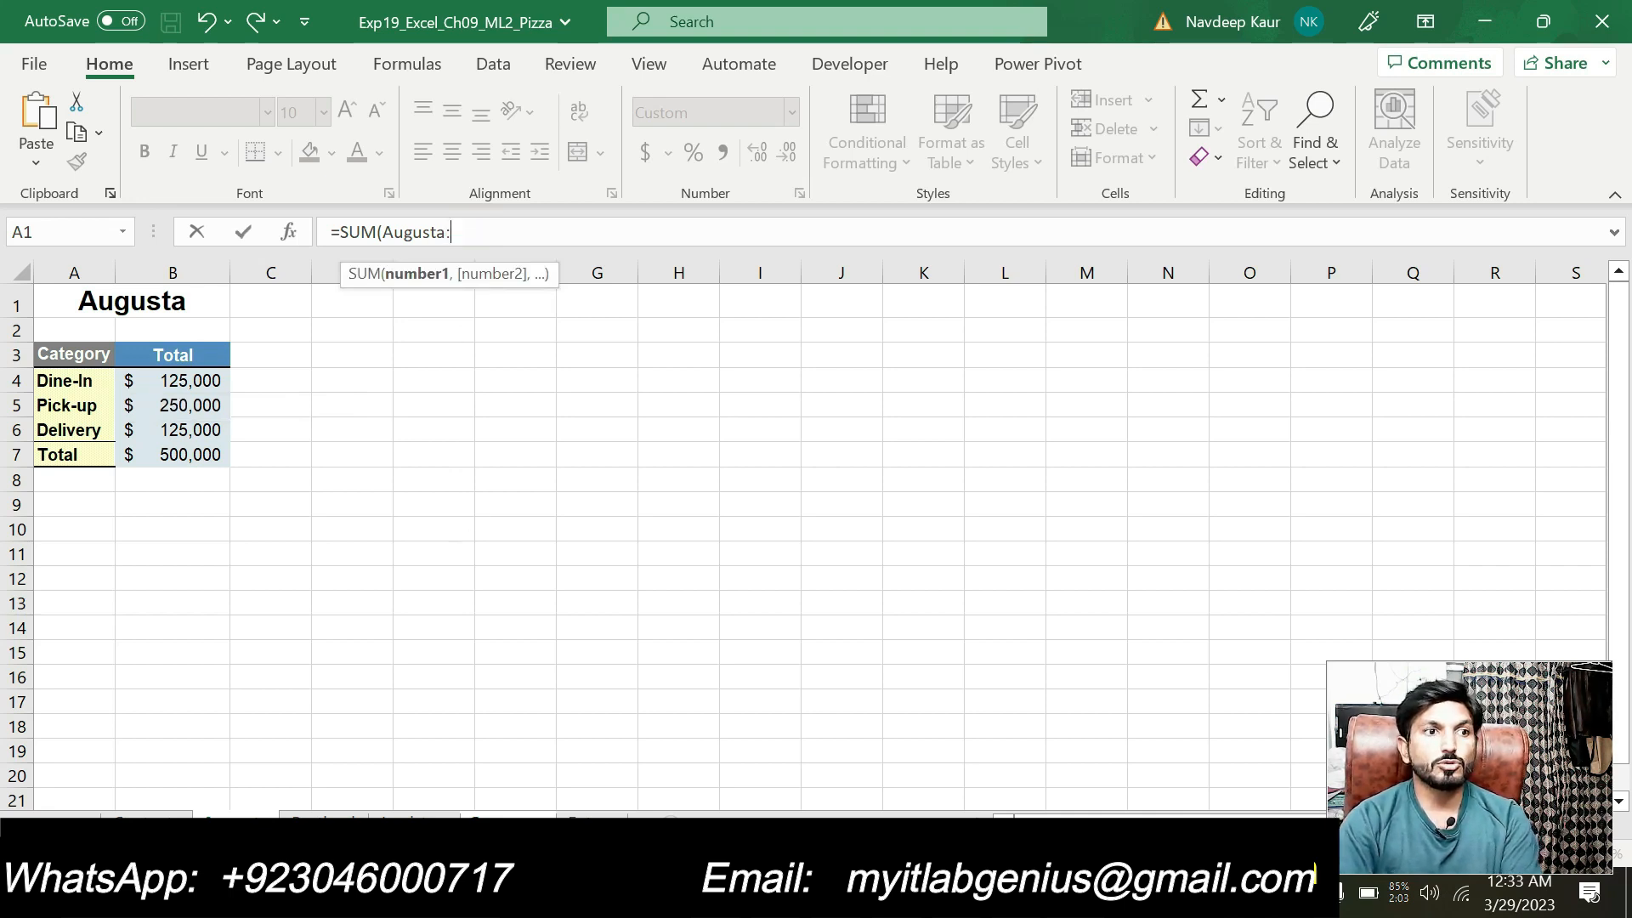
pyautogui.click(414, 814)
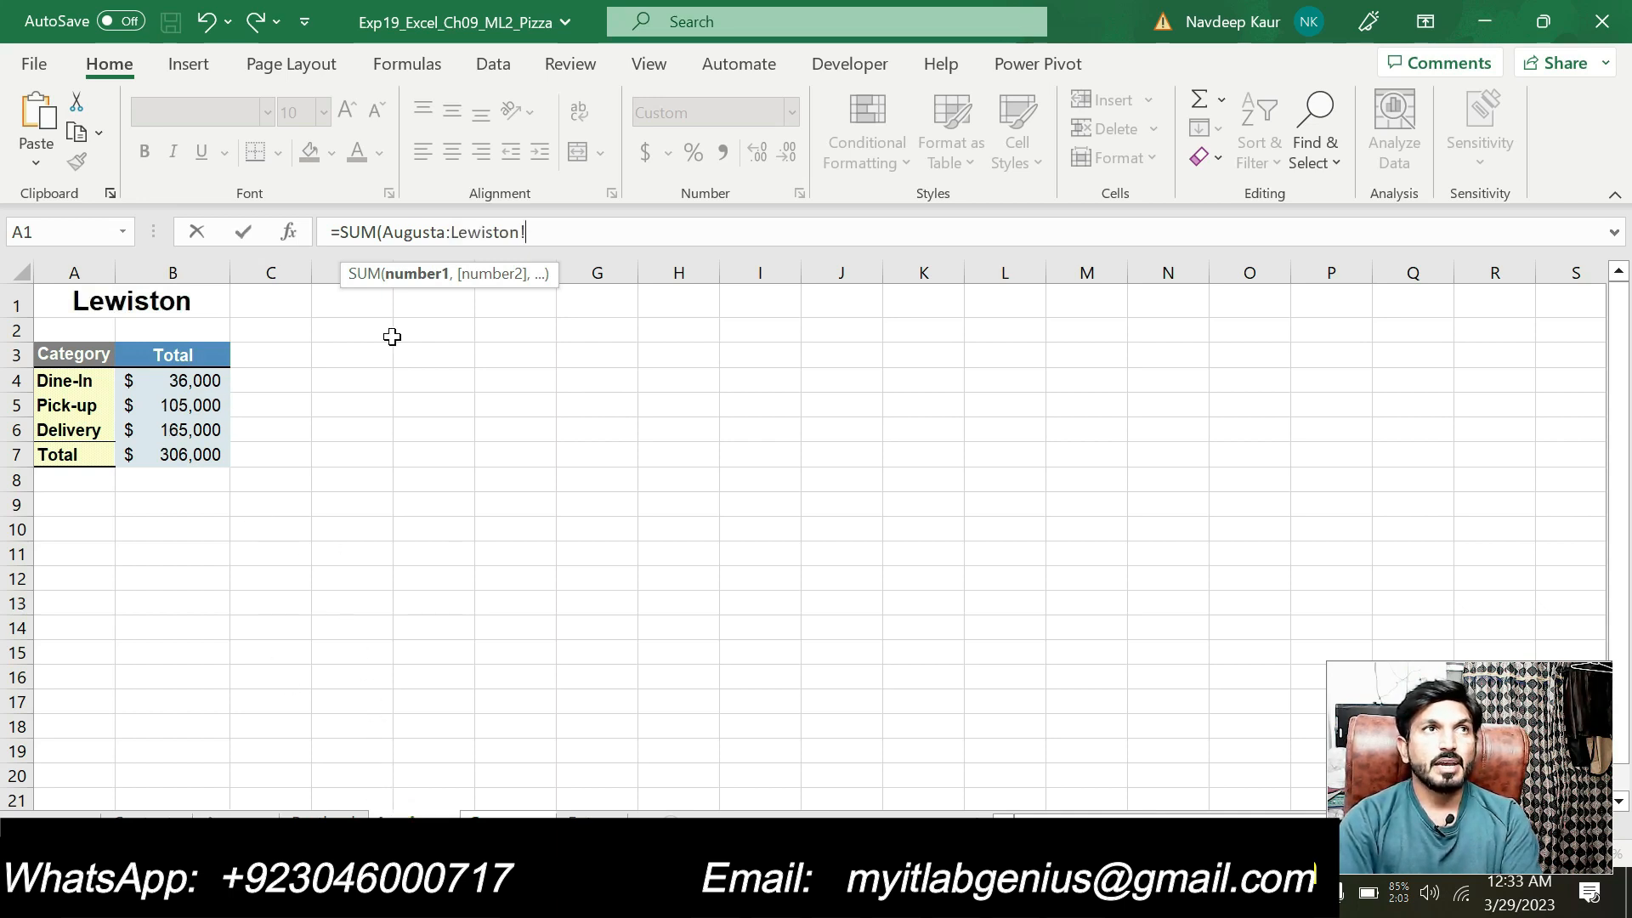
pyautogui.click(193, 384)
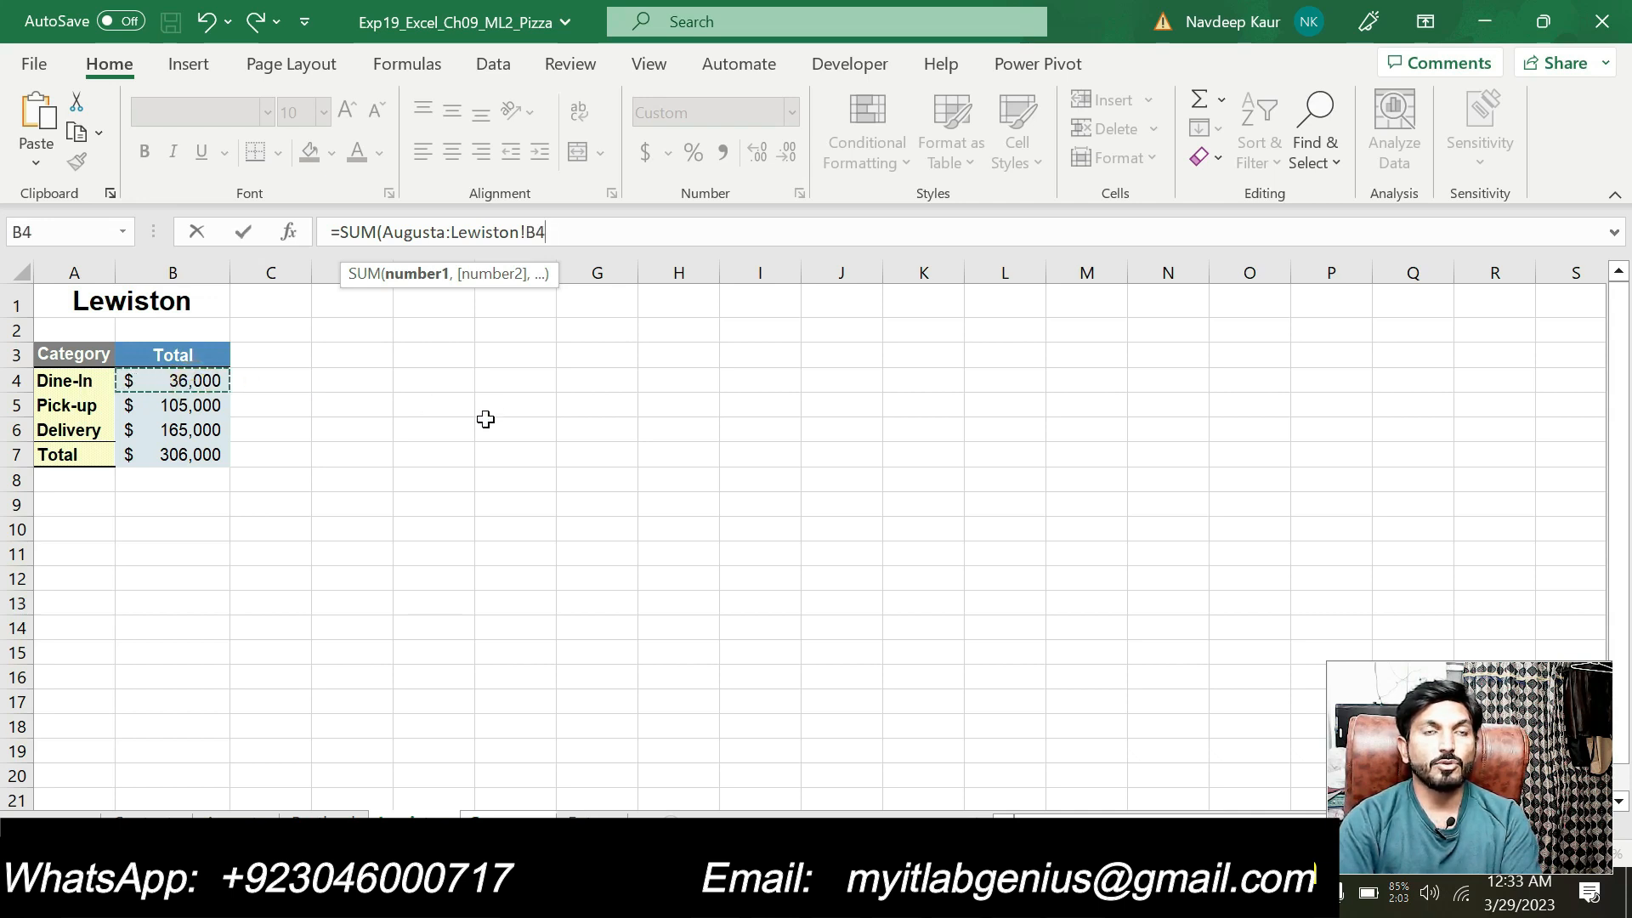
pyautogui.press('Return')
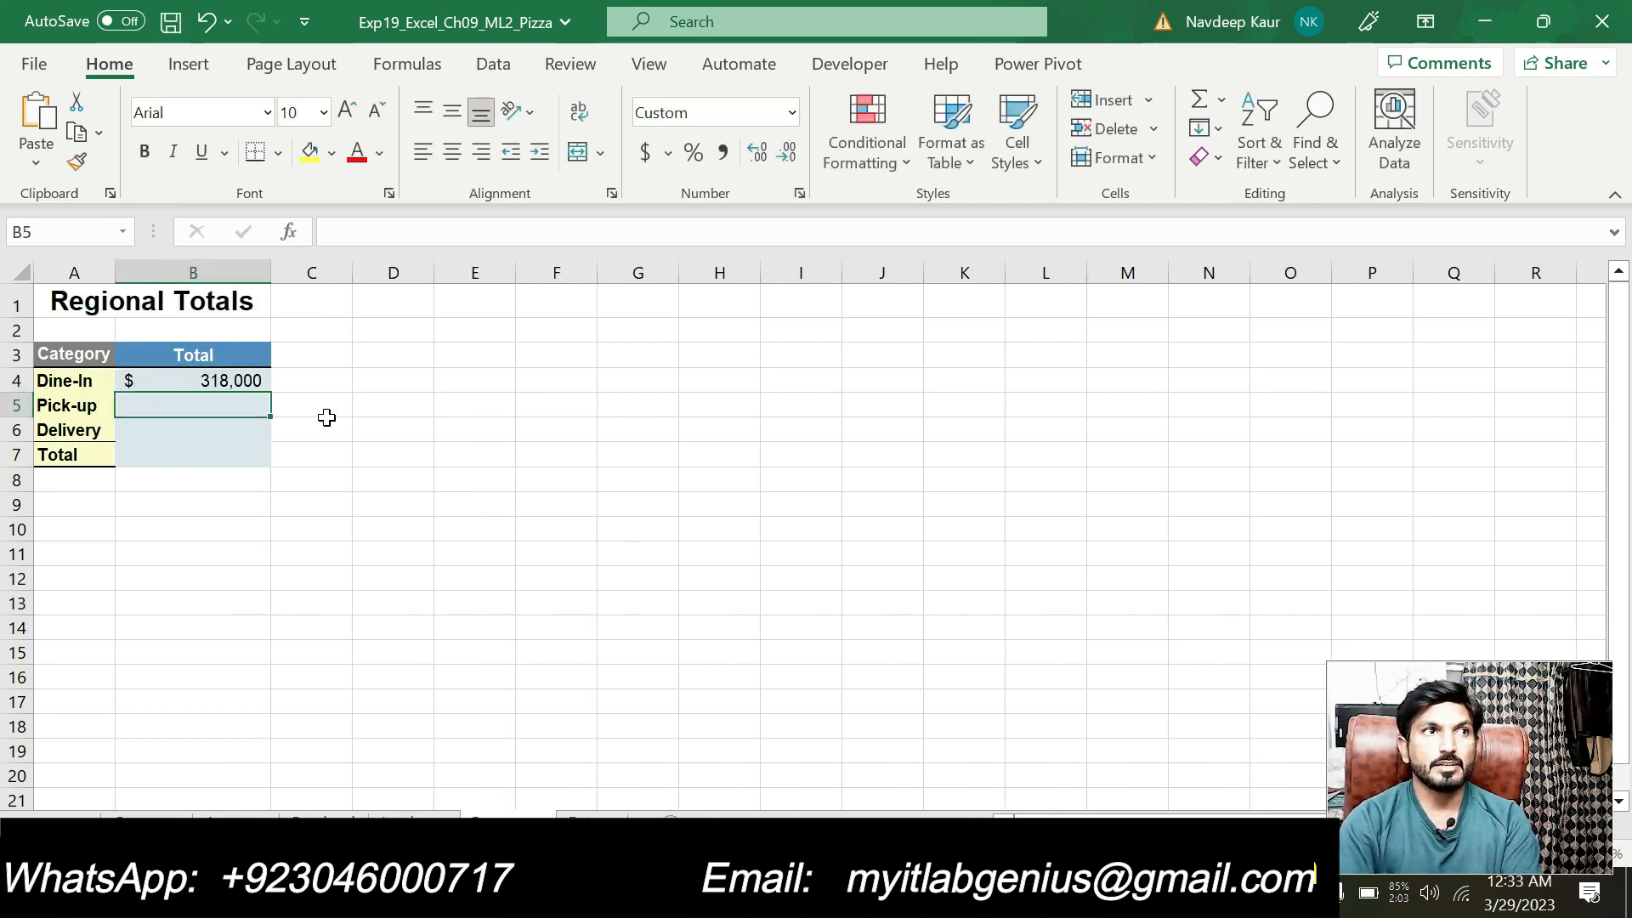
pyautogui.click(235, 381)
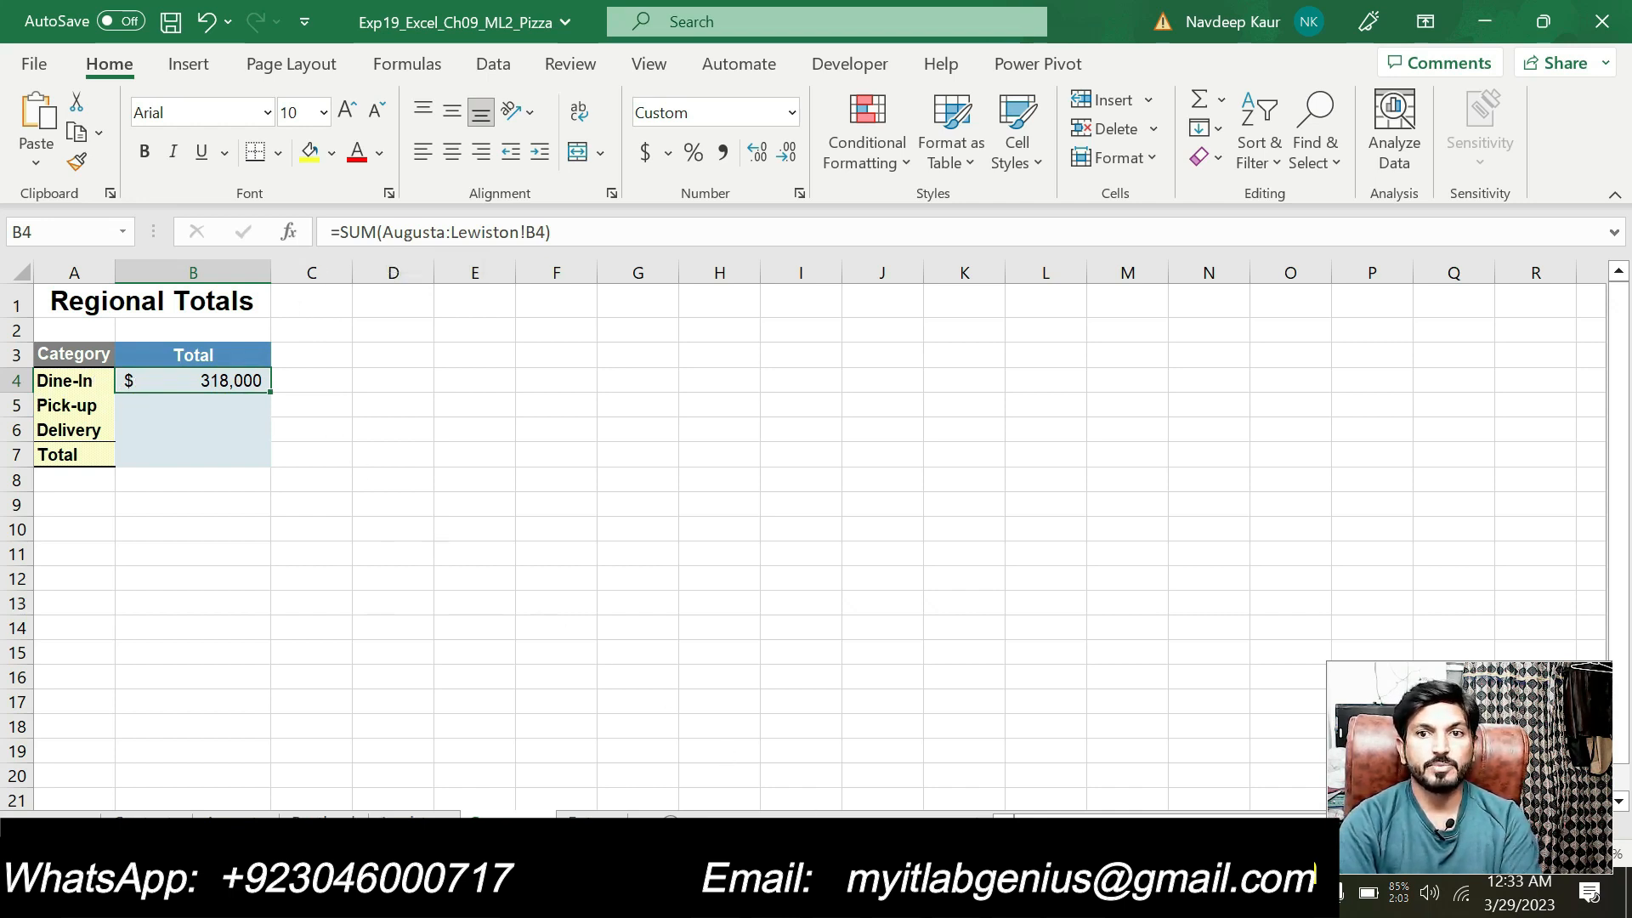
# Step: Switch to the Word instructions and remove the turquoise highlight from step 10
pyautogui.hotkey('alt', 'Tab')
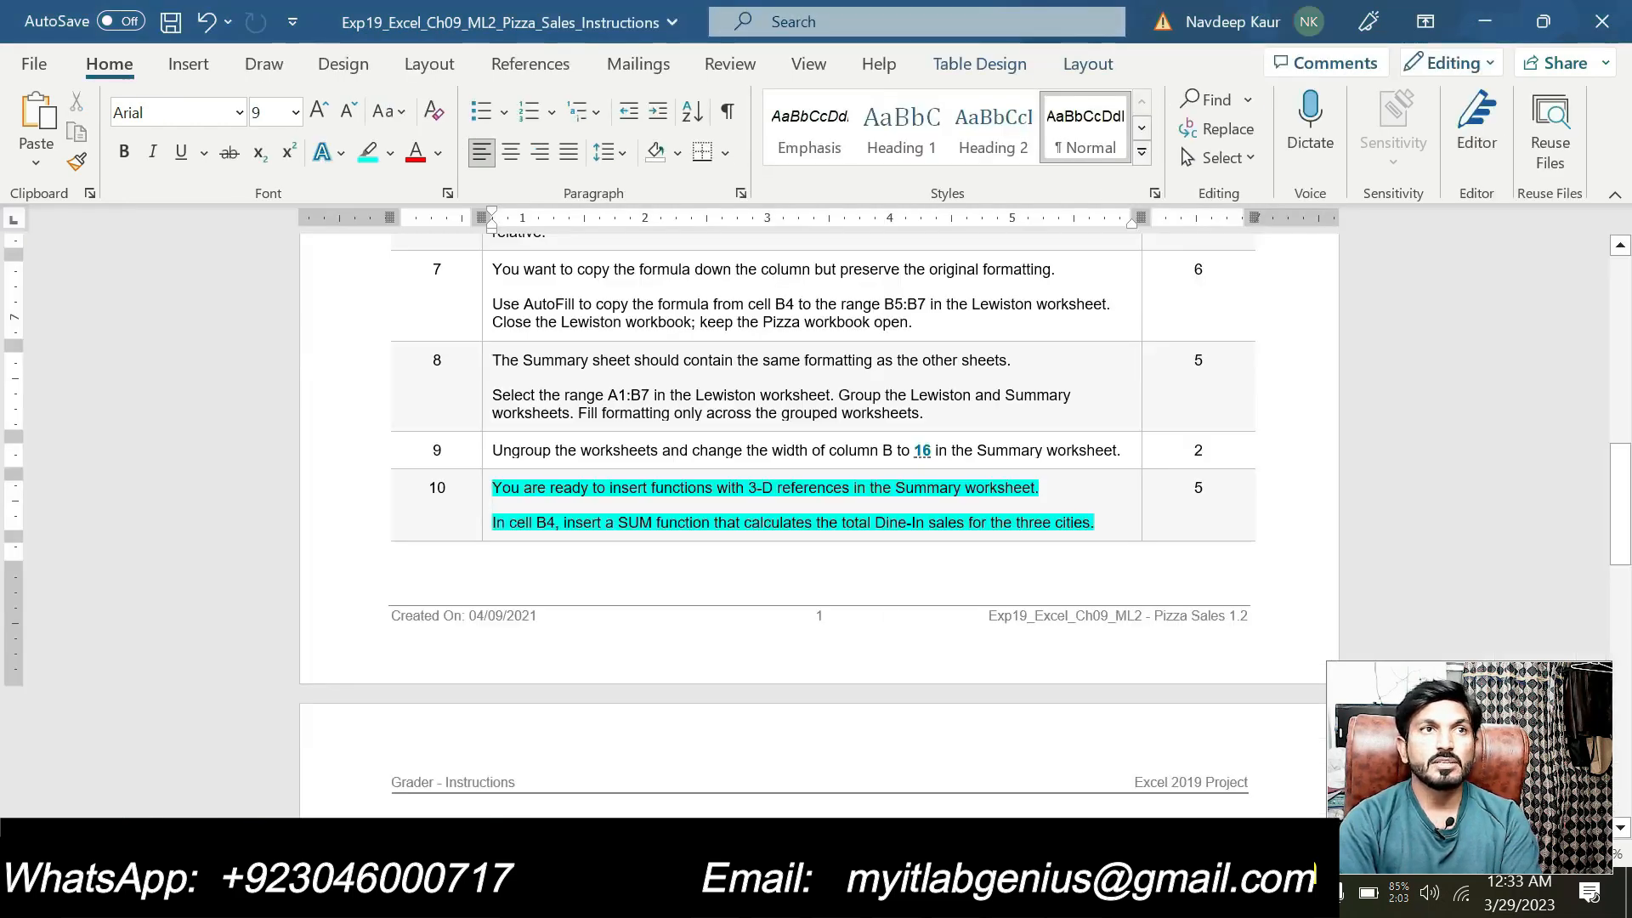
pyautogui.moveTo(1094, 522); pyautogui.dragTo(493, 488)
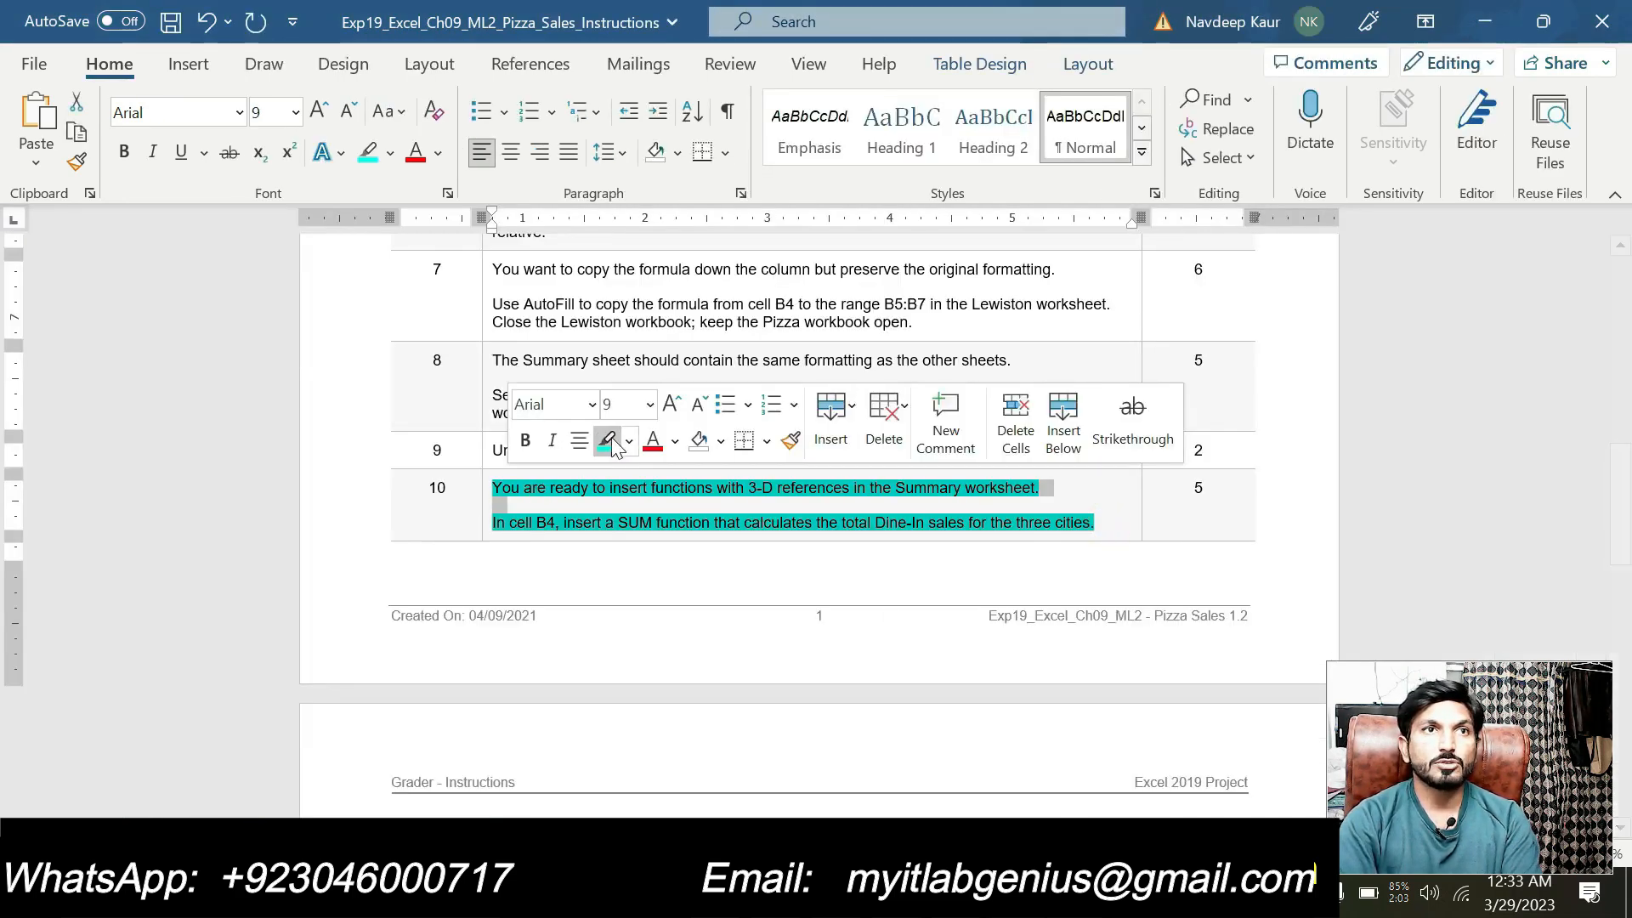
pyautogui.click(609, 441)
# Step: Highlight the step 11 instruction on copying the B4 formula to B5:B7 in turquoise, and return to the Pizza workbook in Excel
pyautogui.scroll(-5, 739, 564)
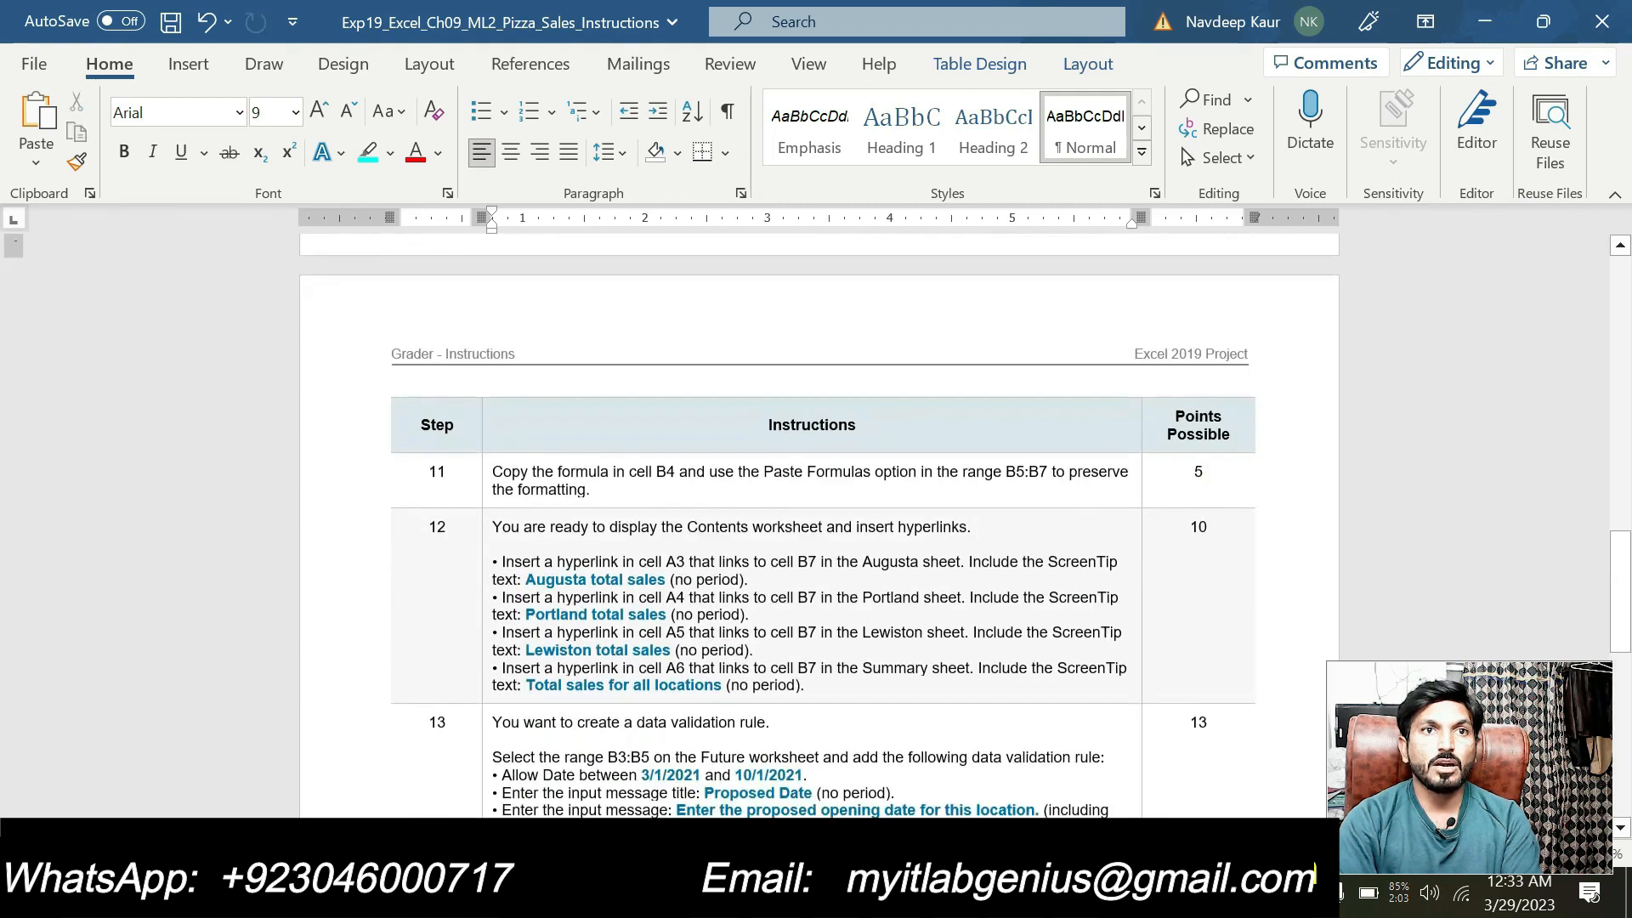
pyautogui.scroll(-2, 823, 527)
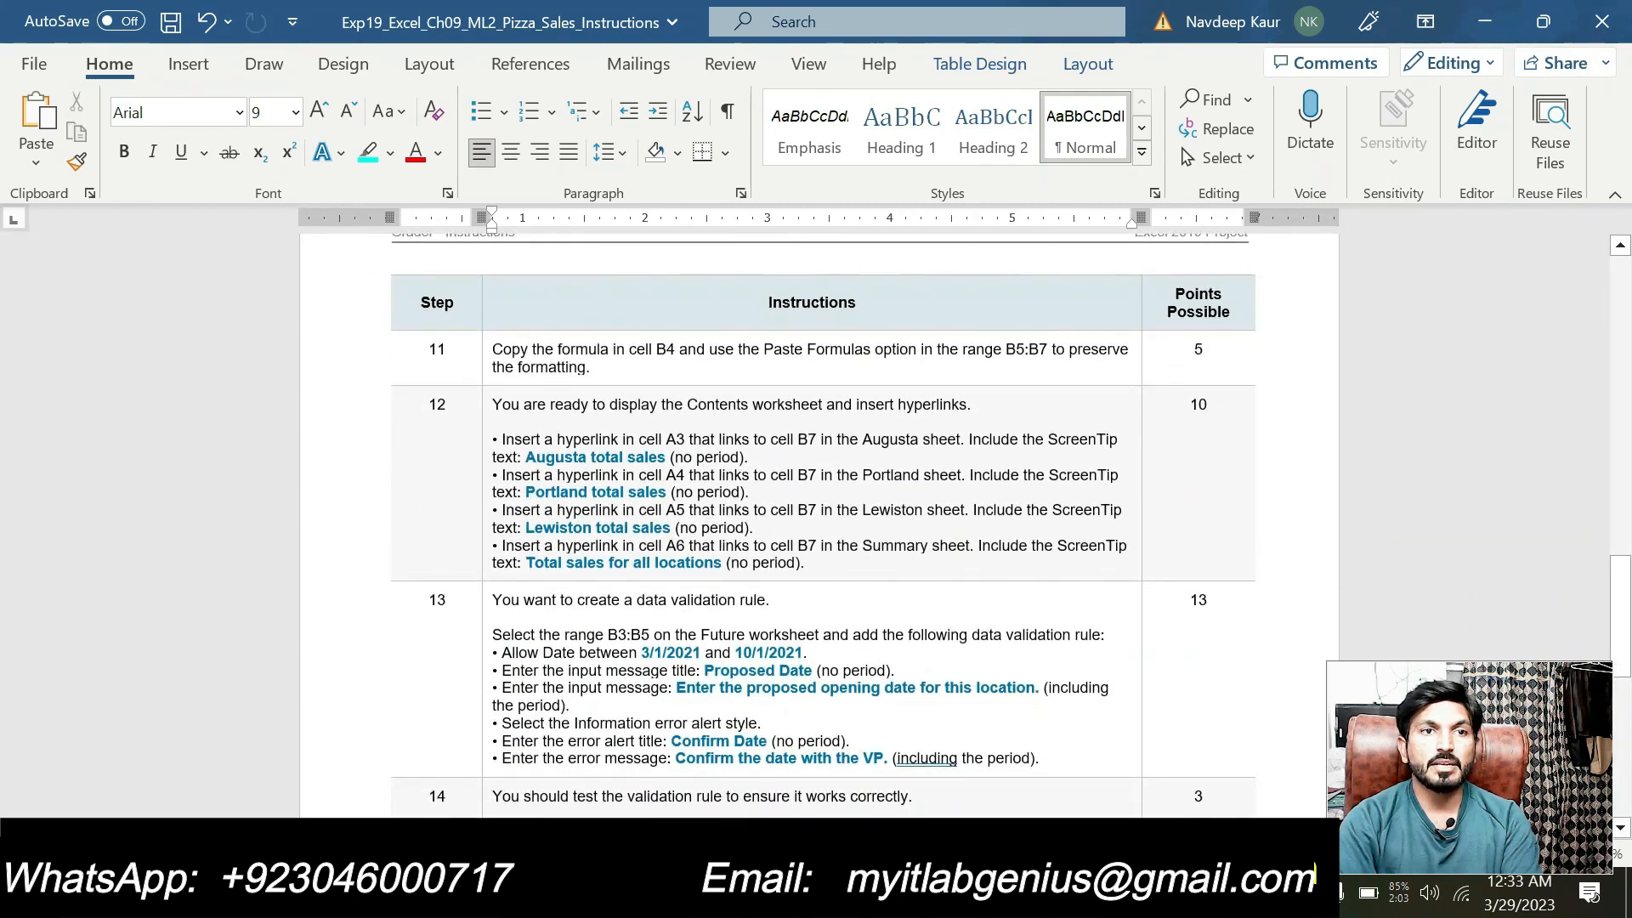
pyautogui.scroll(2, 823, 527)
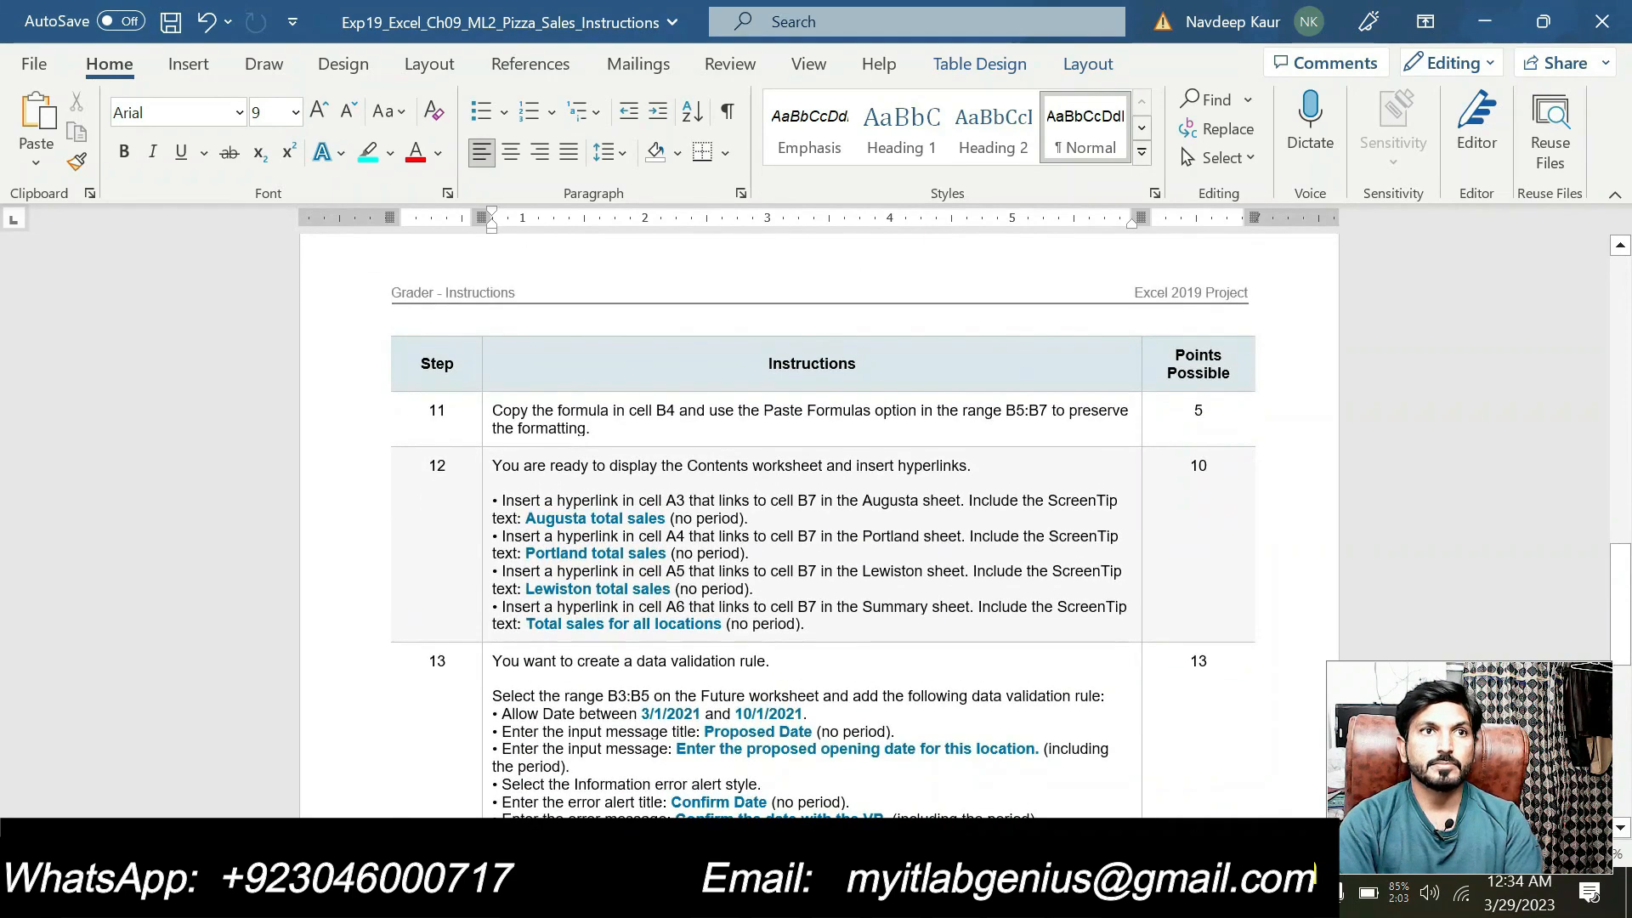
pyautogui.scroll(2, 822, 527)
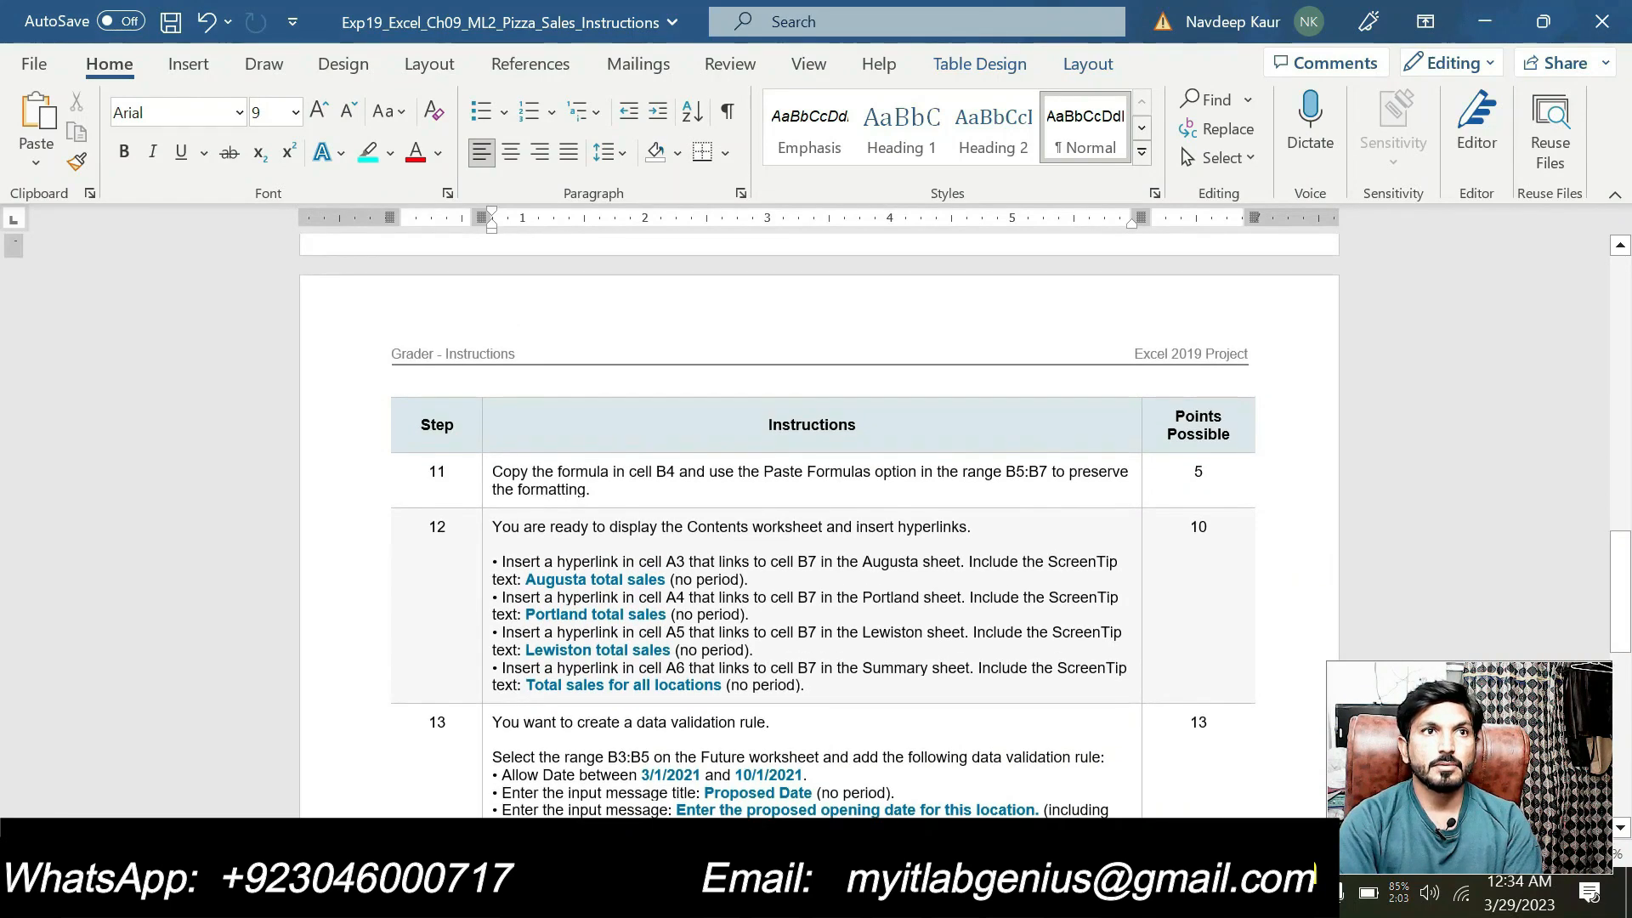
pyautogui.moveTo(492, 472); pyautogui.dragTo(587, 491)
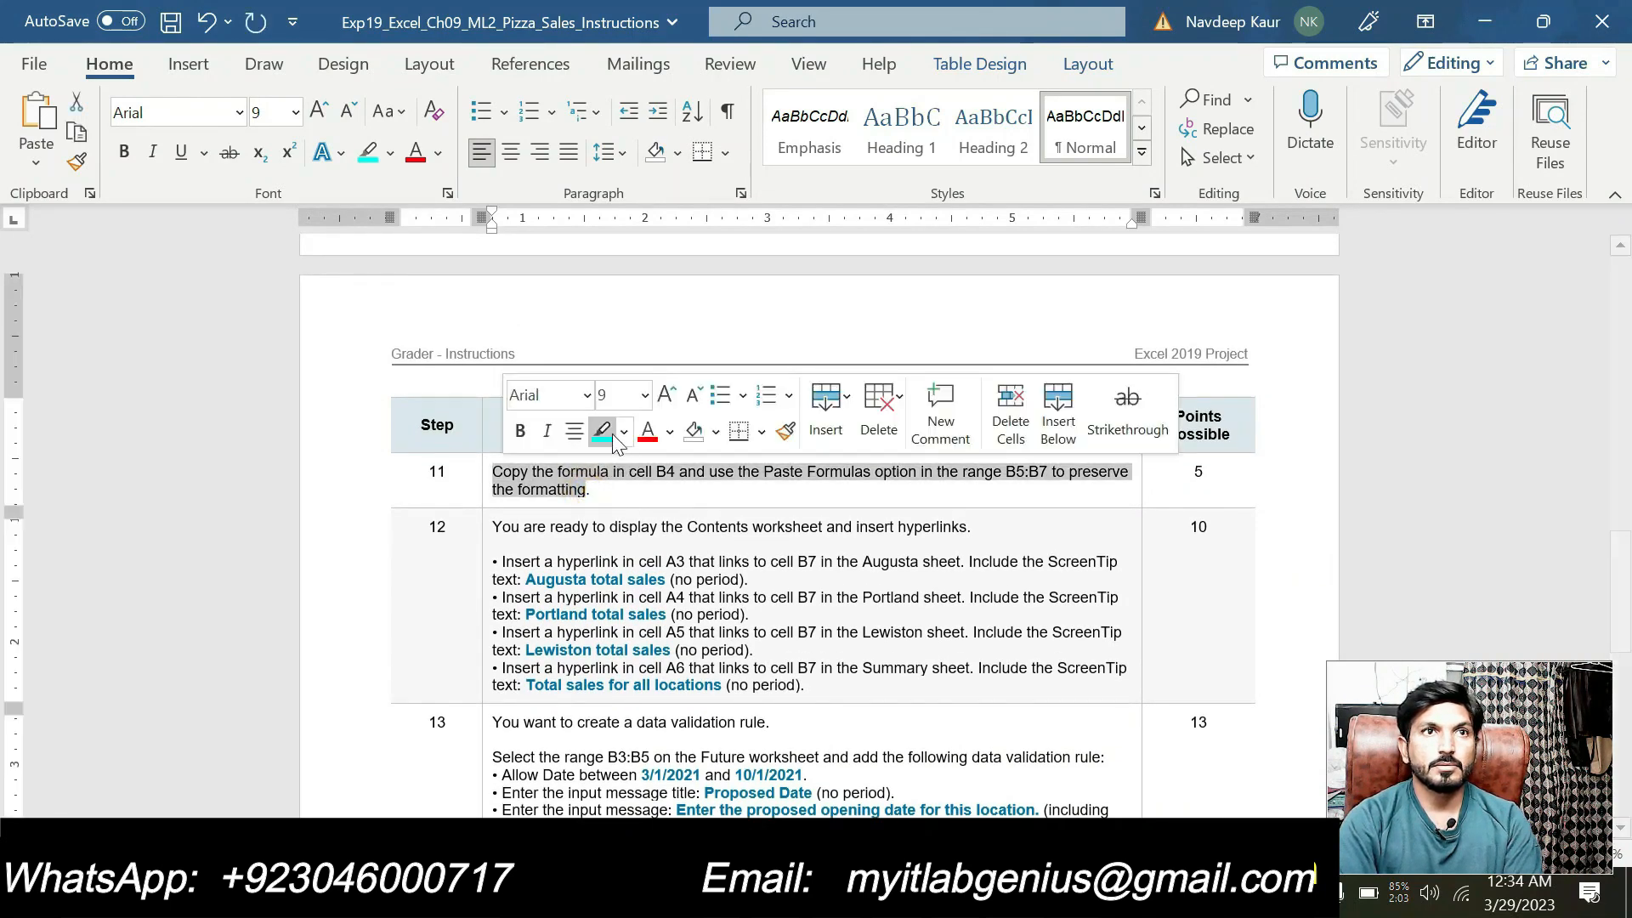
pyautogui.click(603, 432)
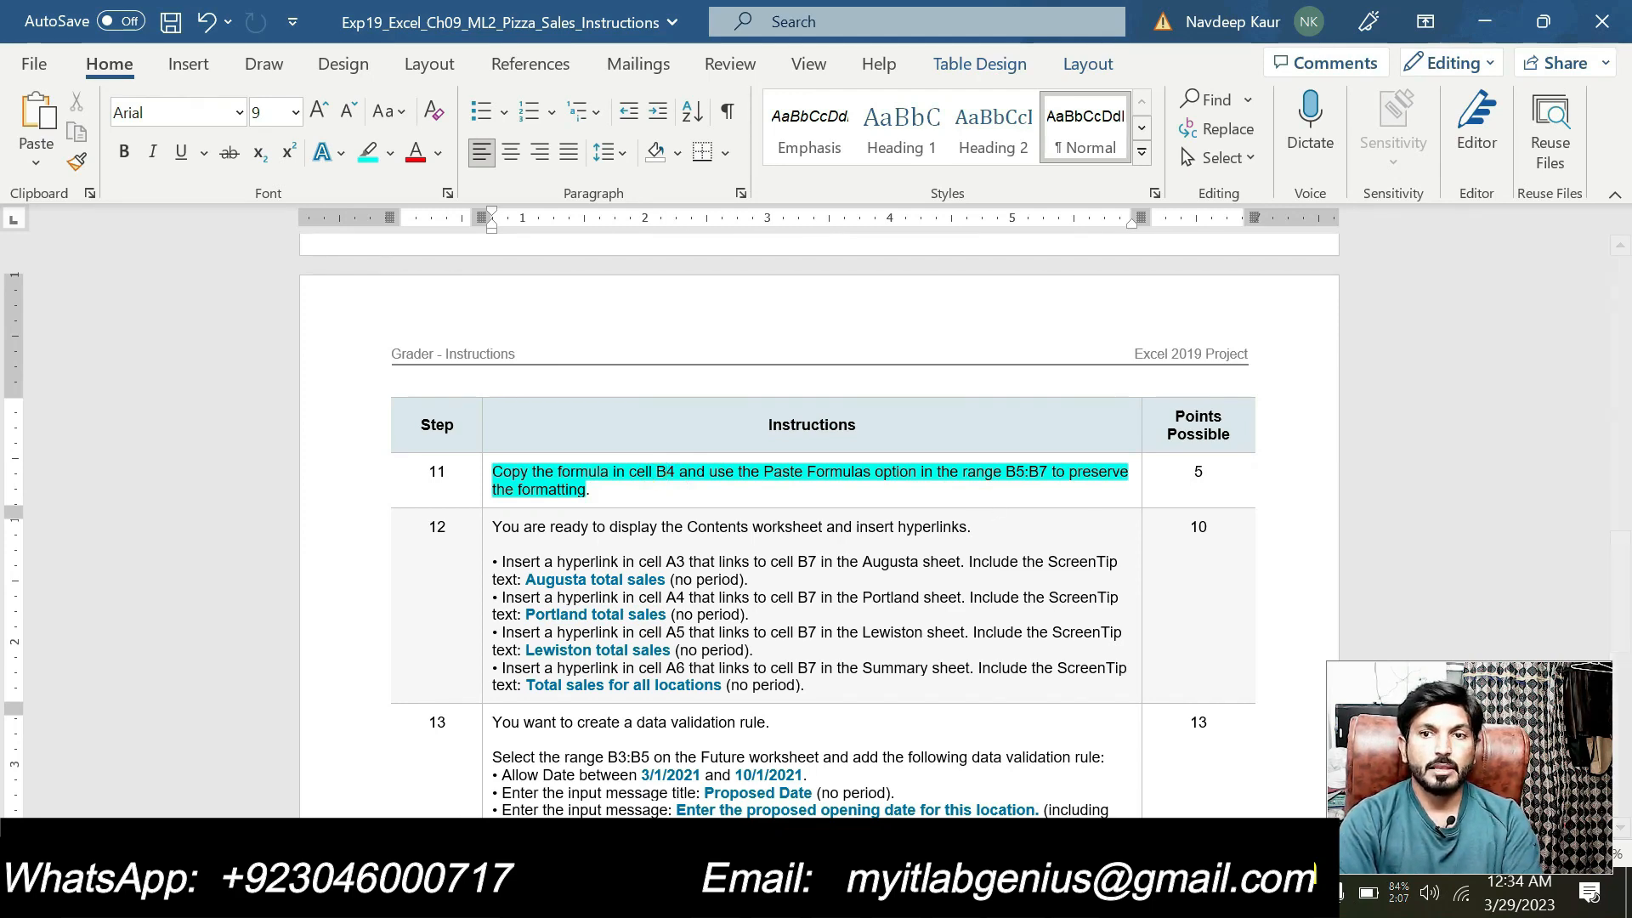
pyautogui.hotkey('alt', 'Tab')
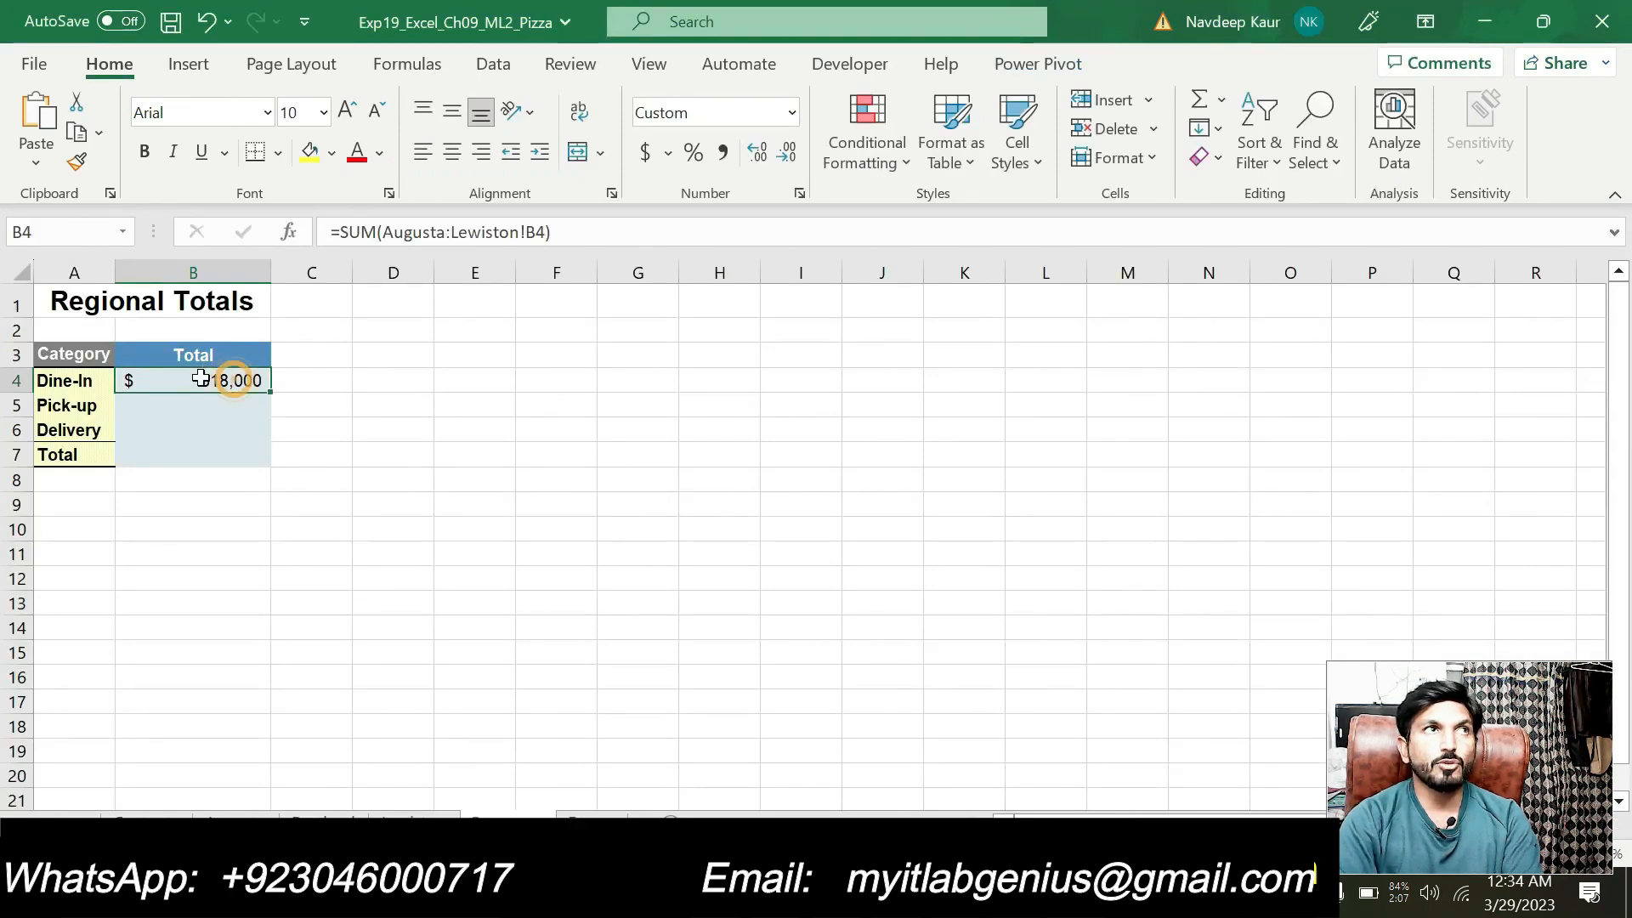
# Step: Copy the formula in Summary cell B4 and paste only formulas into B5:B7 to preserve the formatting
pyautogui.click(77, 143)
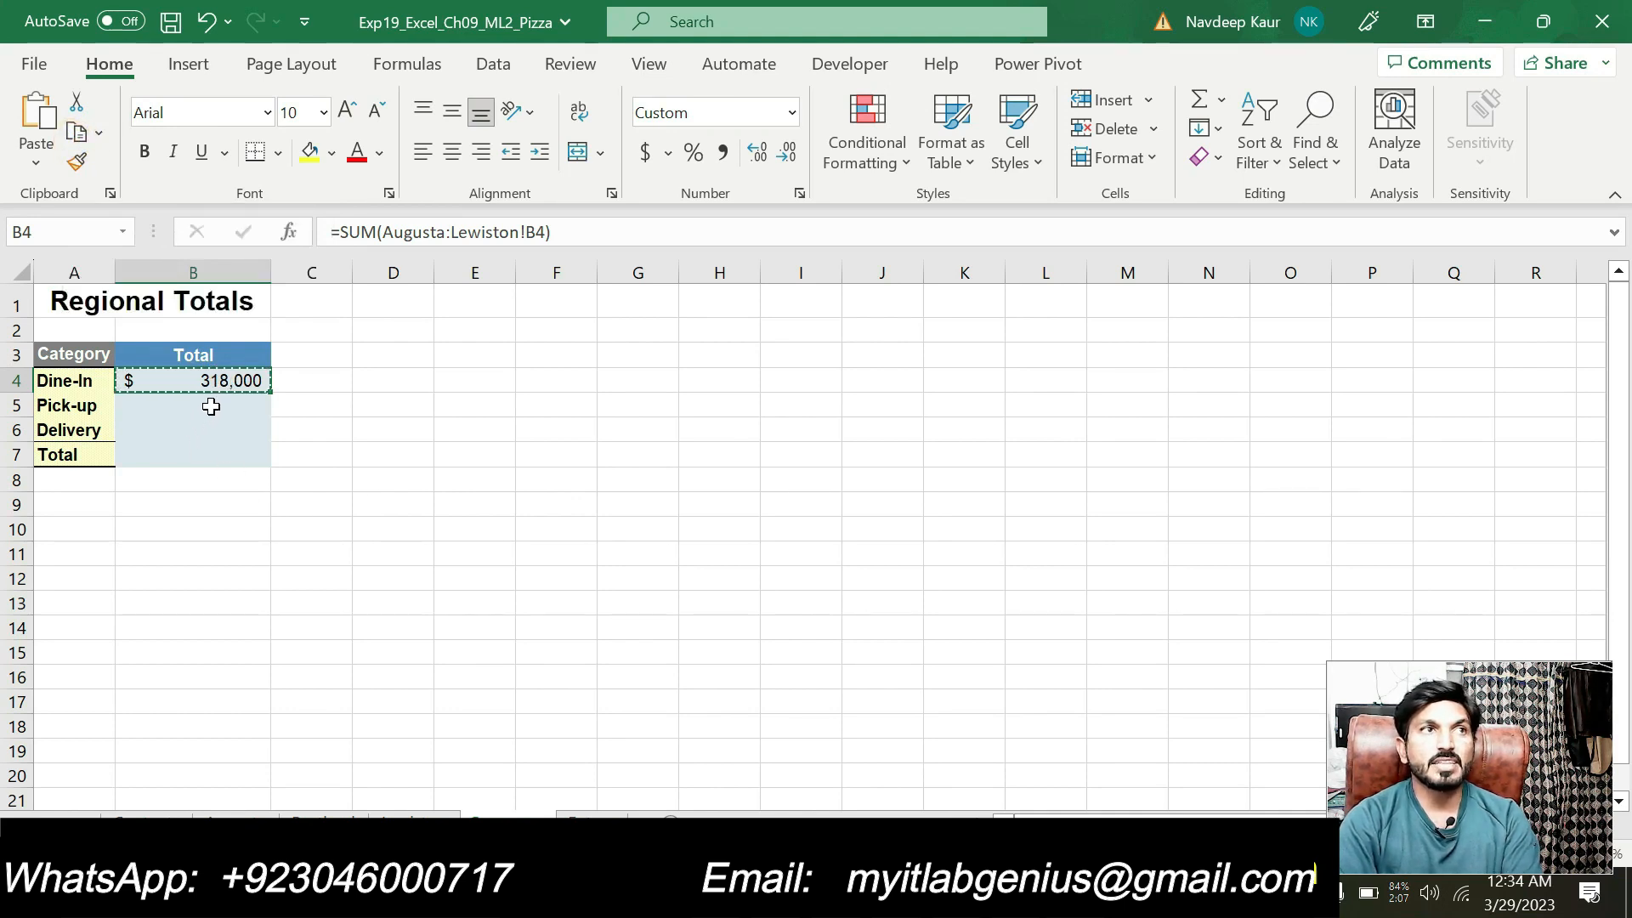
pyautogui.moveTo(213, 399); pyautogui.dragTo(228, 455)
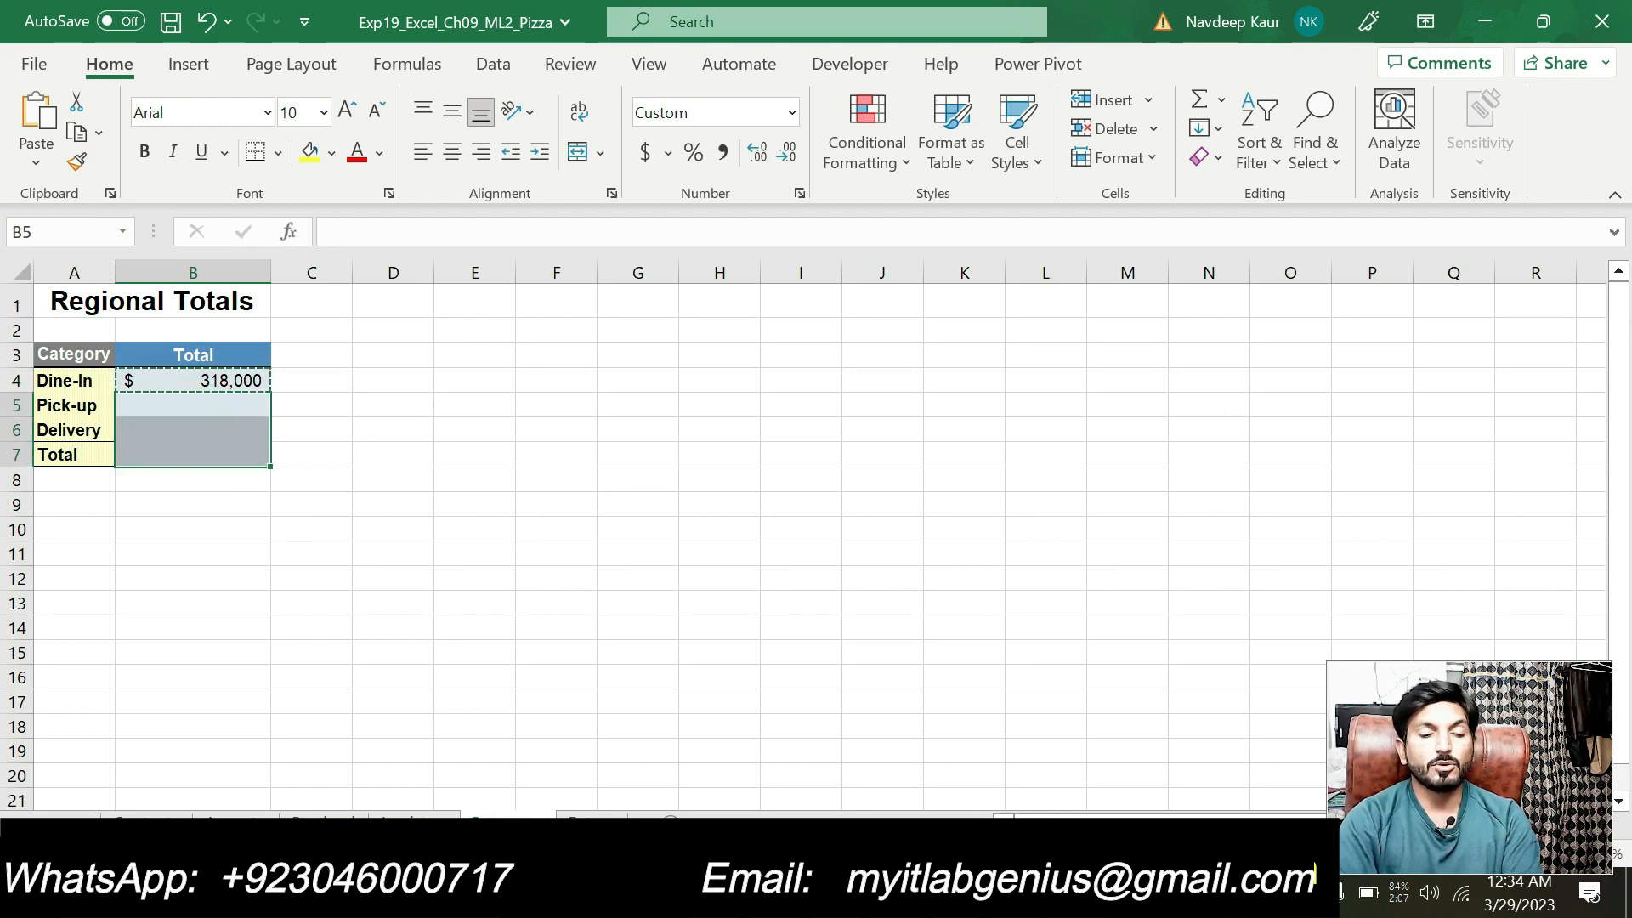
pyautogui.click(36, 157)
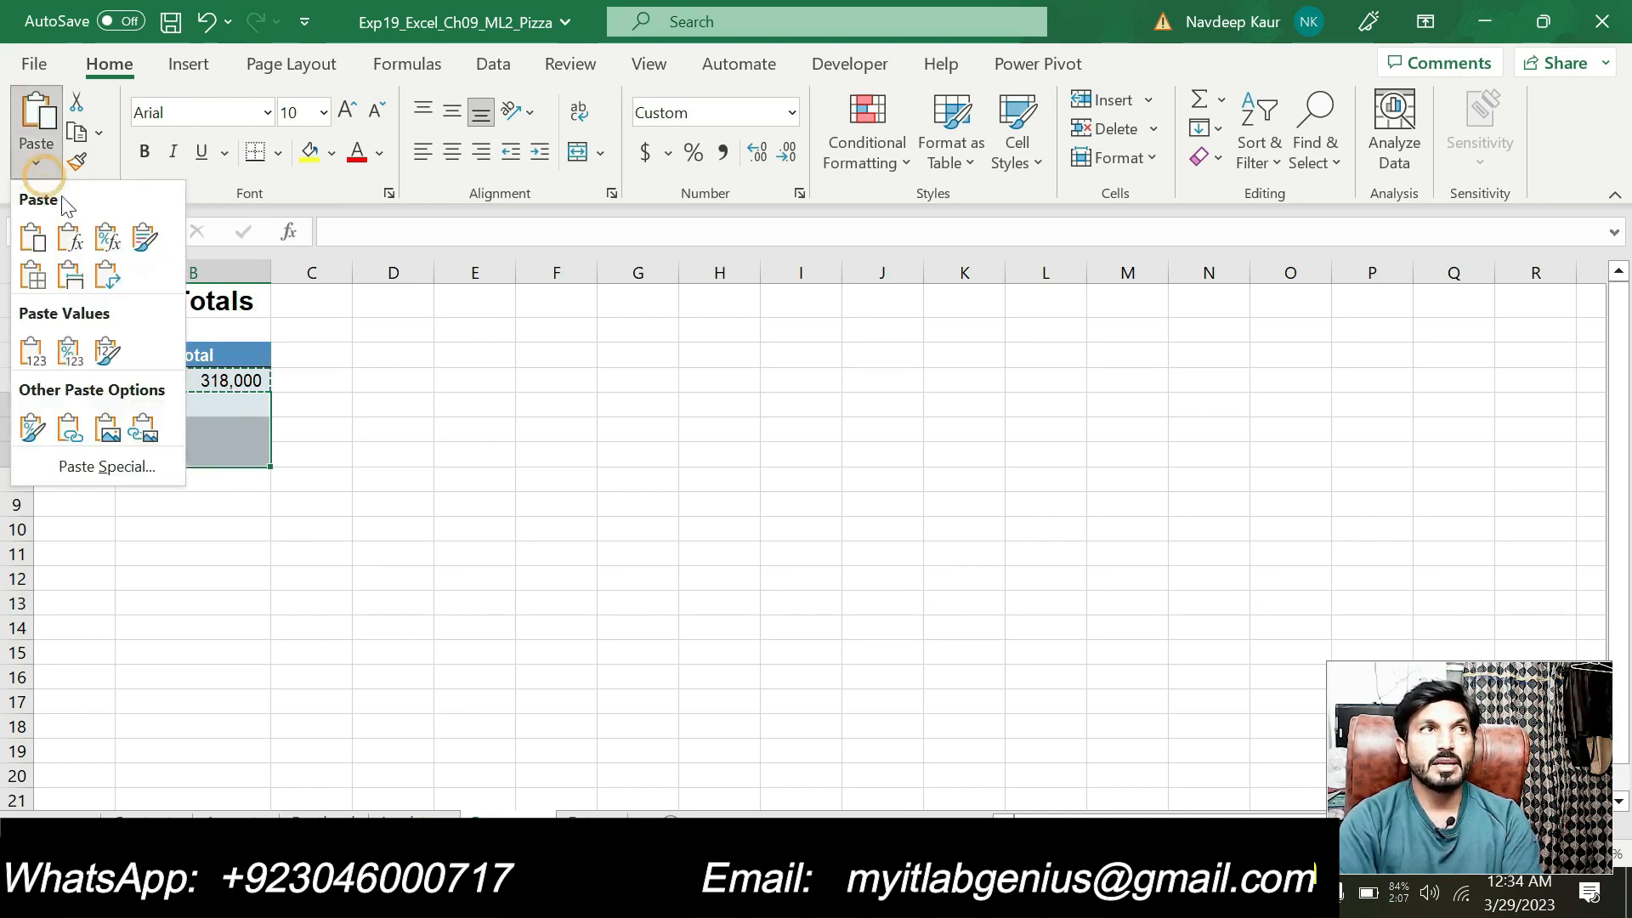
pyautogui.click(78, 232)
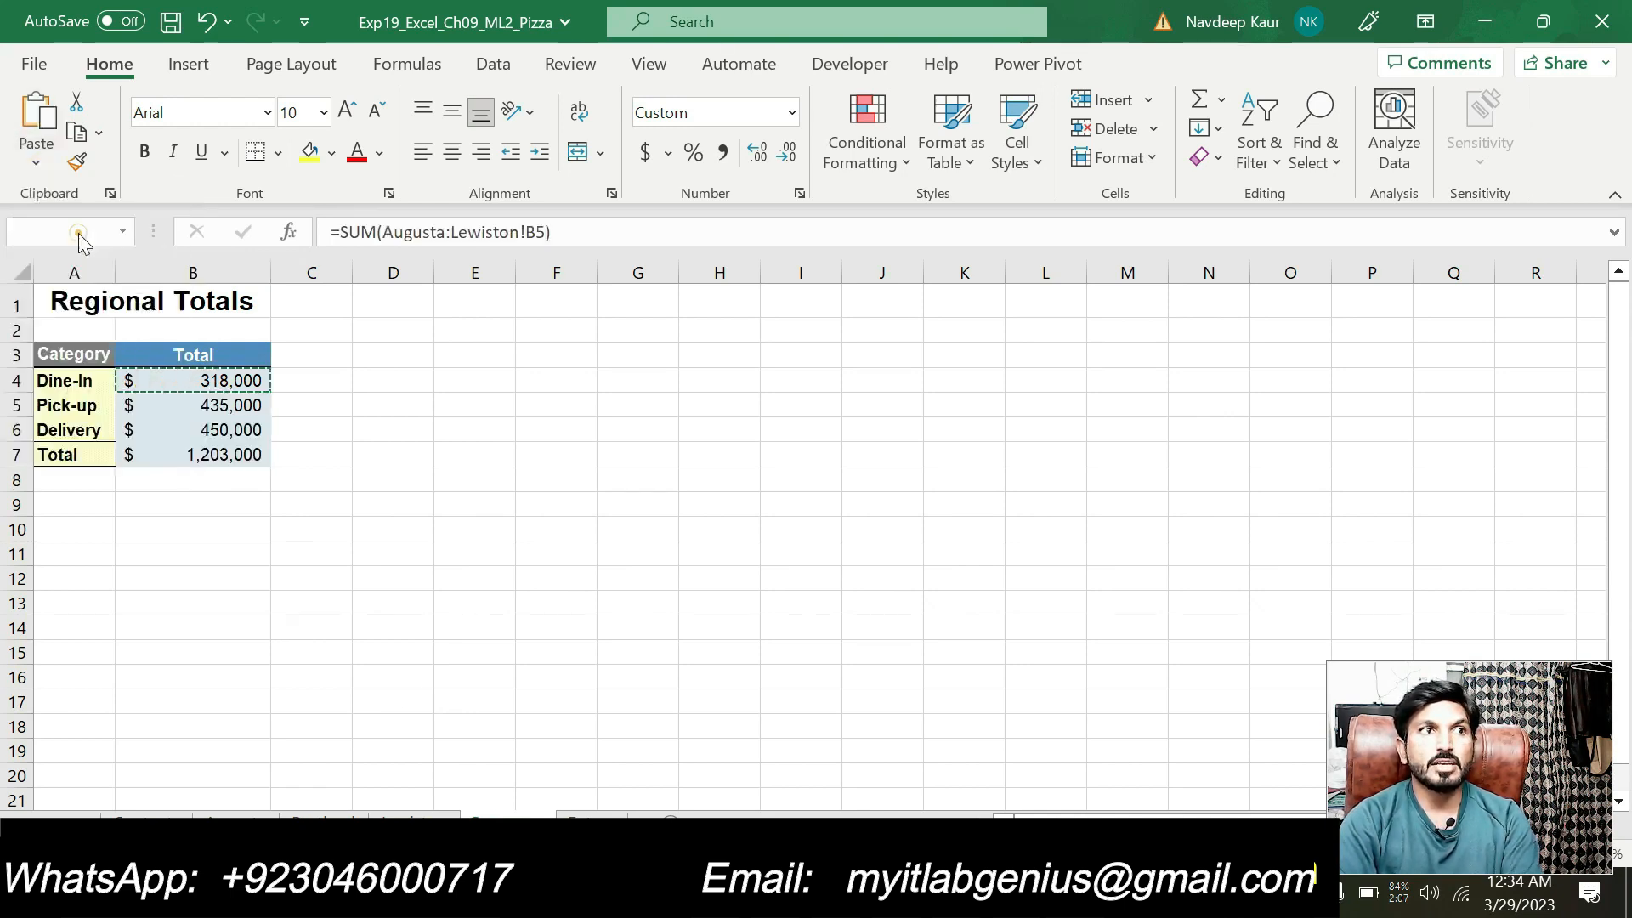
pyautogui.click(541, 499)
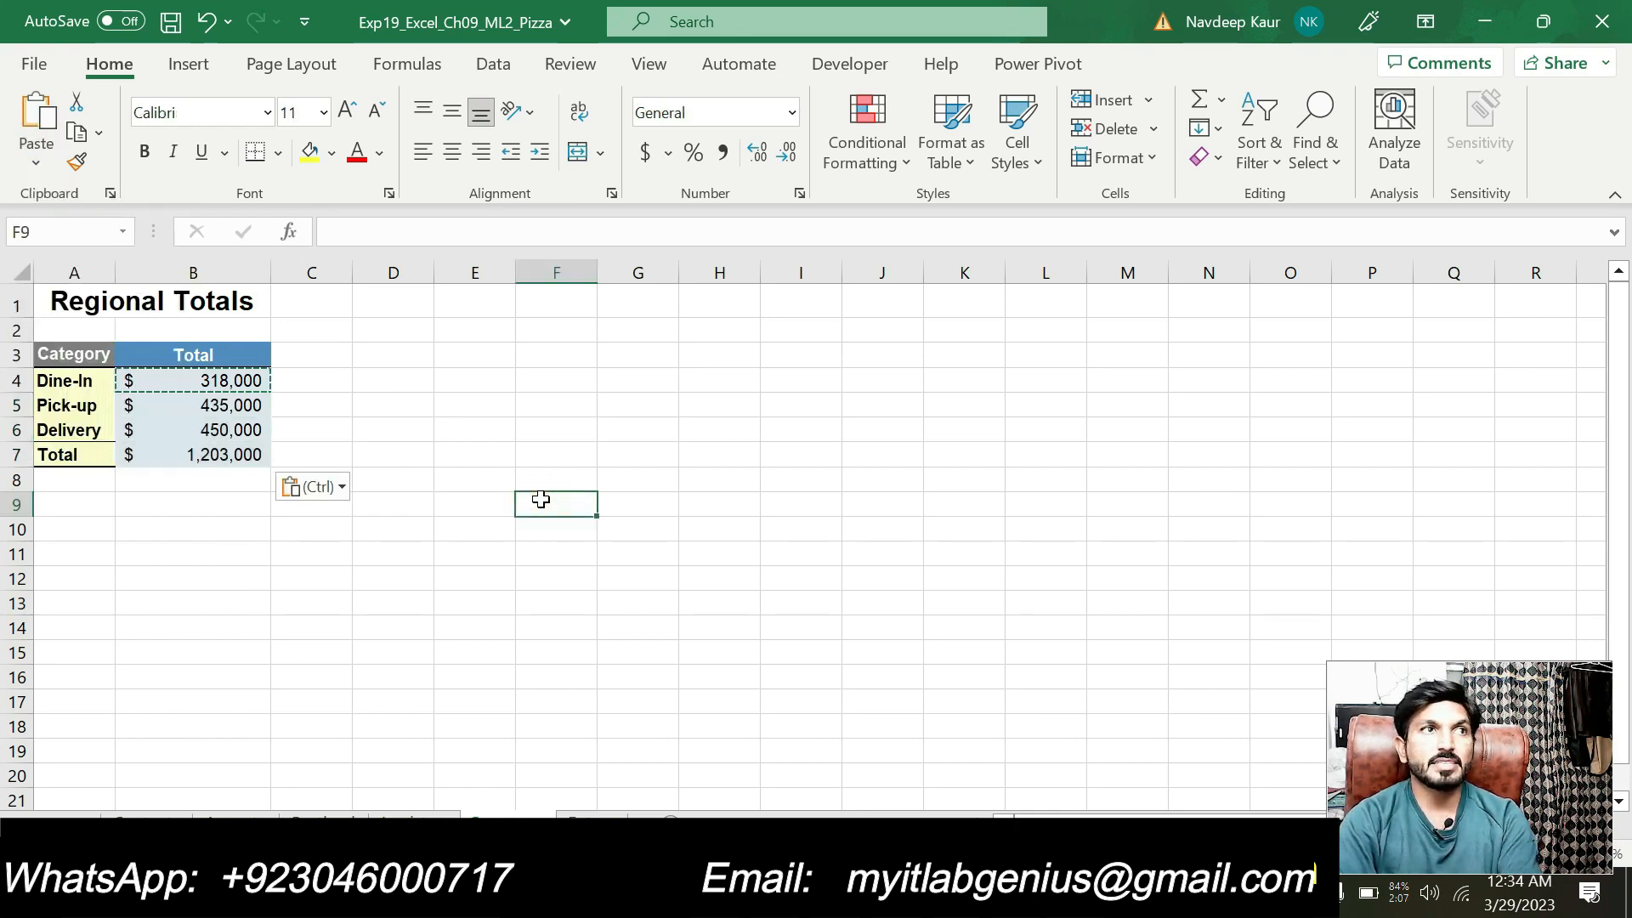
pyautogui.press('Escape')
pyautogui.click(404, 506)
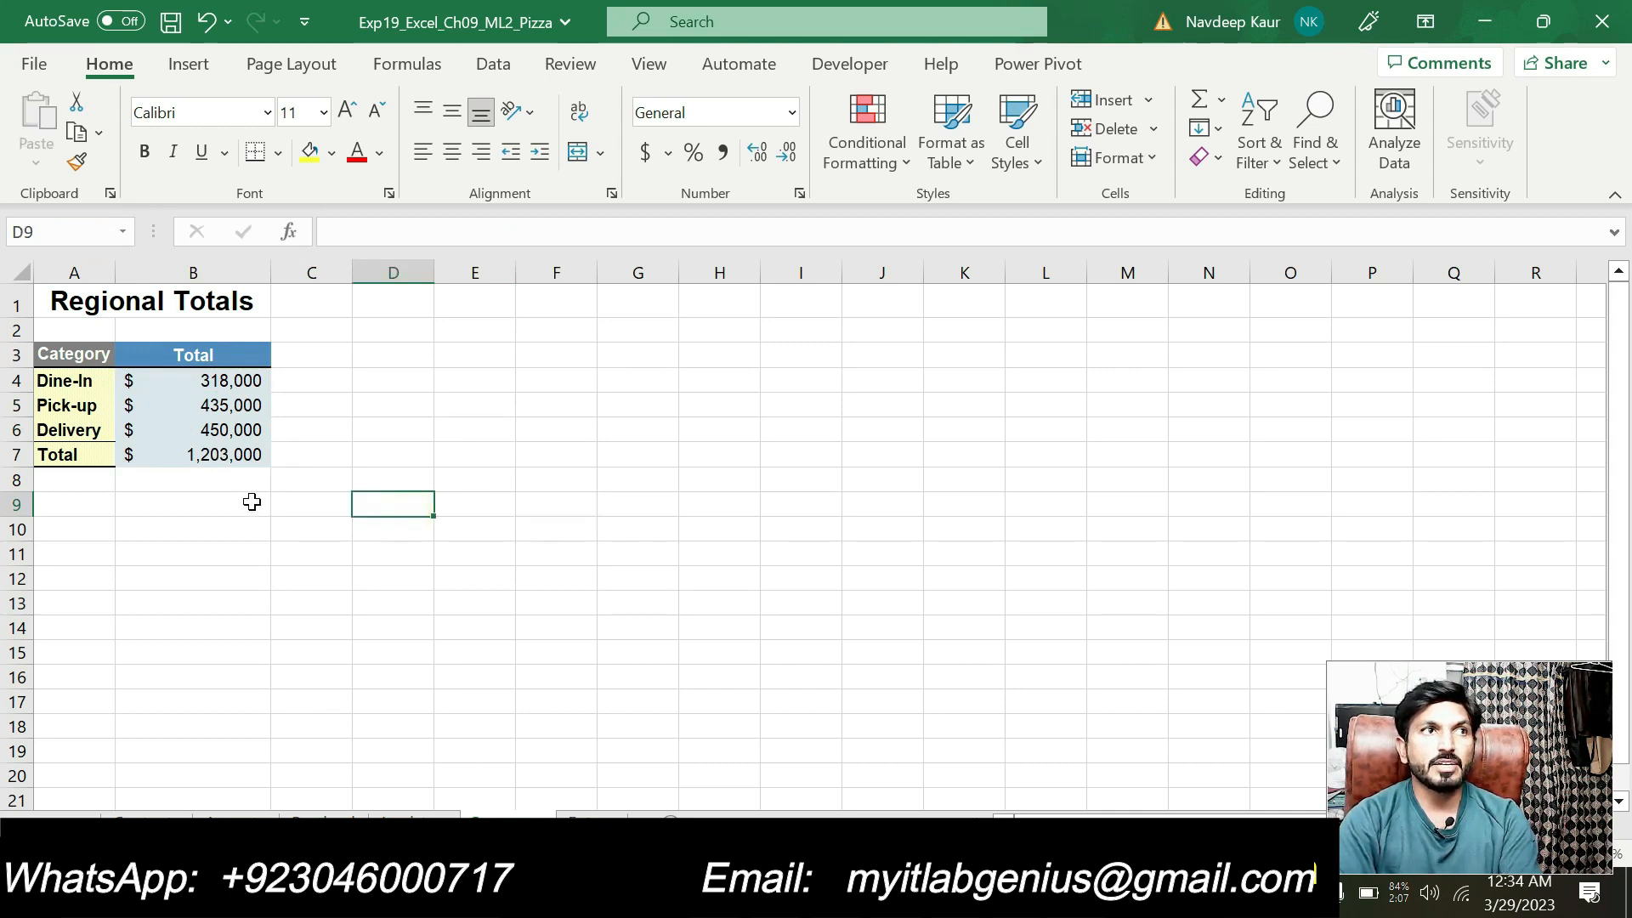
# Step: Check the 3-D SUM formulas in cells B4, B5 and B6 of the Summary worksheet and AutoFit column A
pyautogui.click(214, 376)
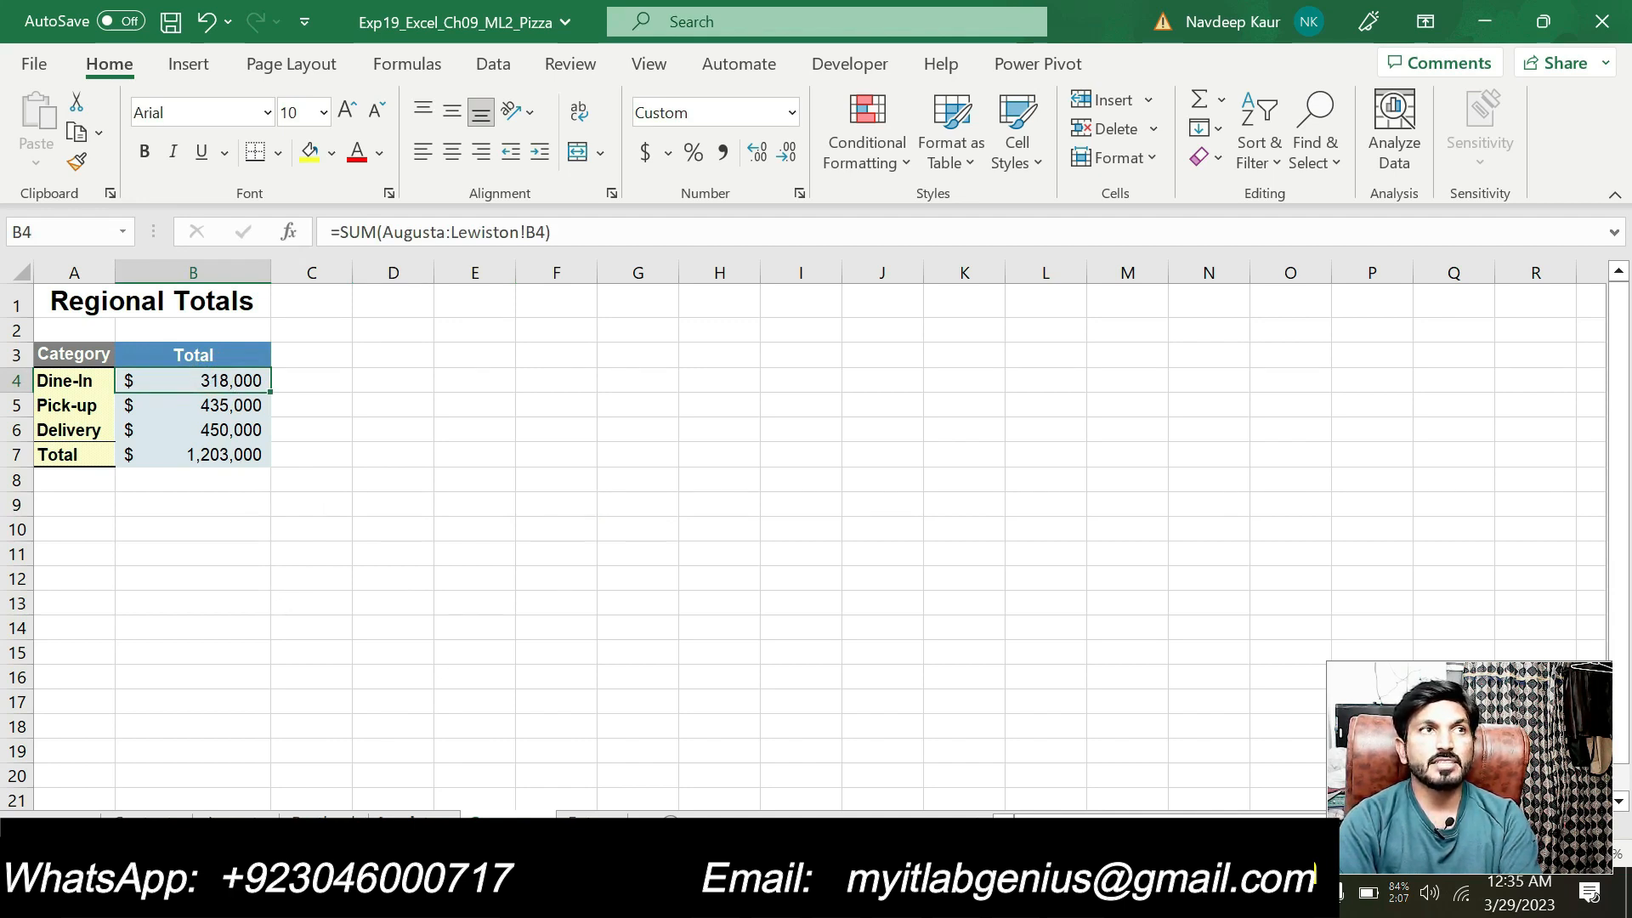
pyautogui.click(198, 409)
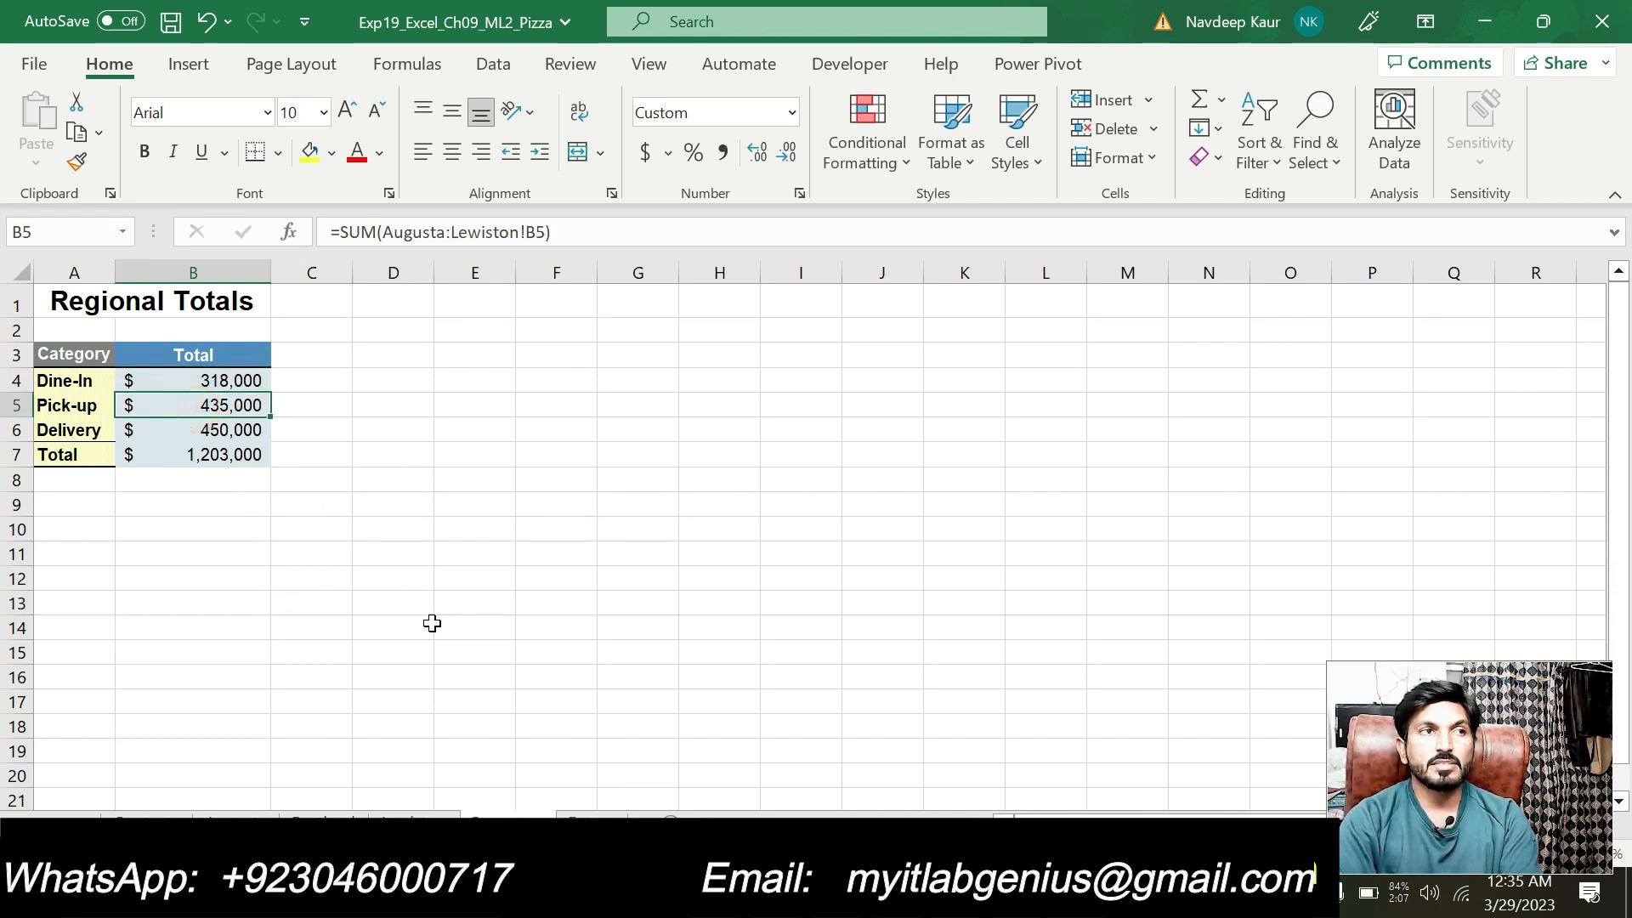
pyautogui.doubleClick(120, 264)
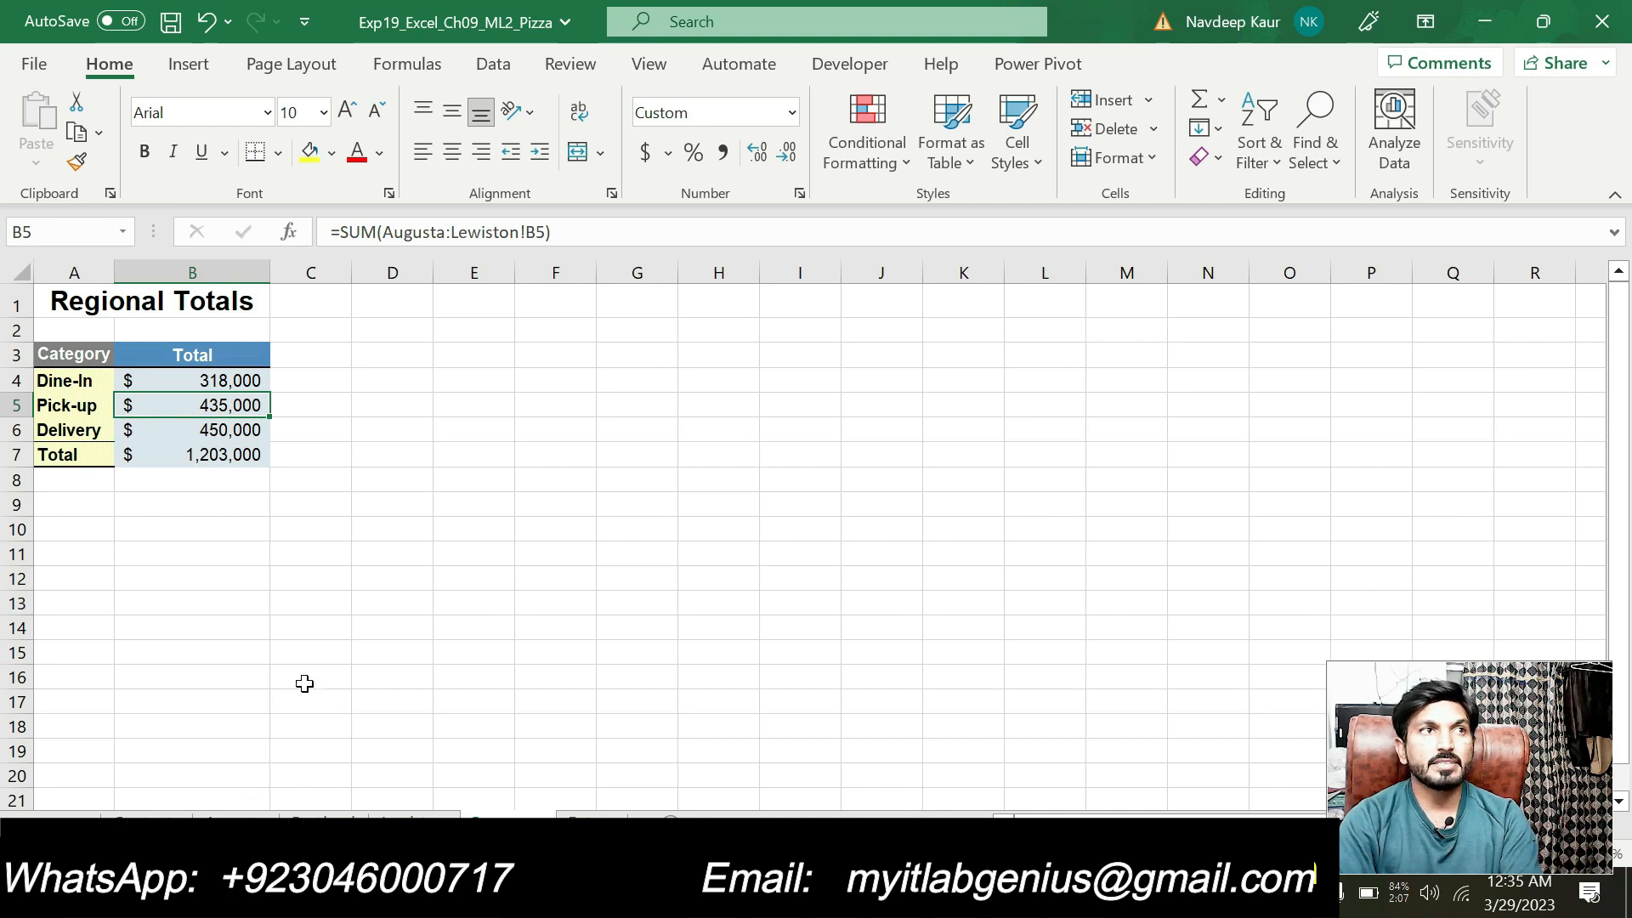
pyautogui.click(235, 430)
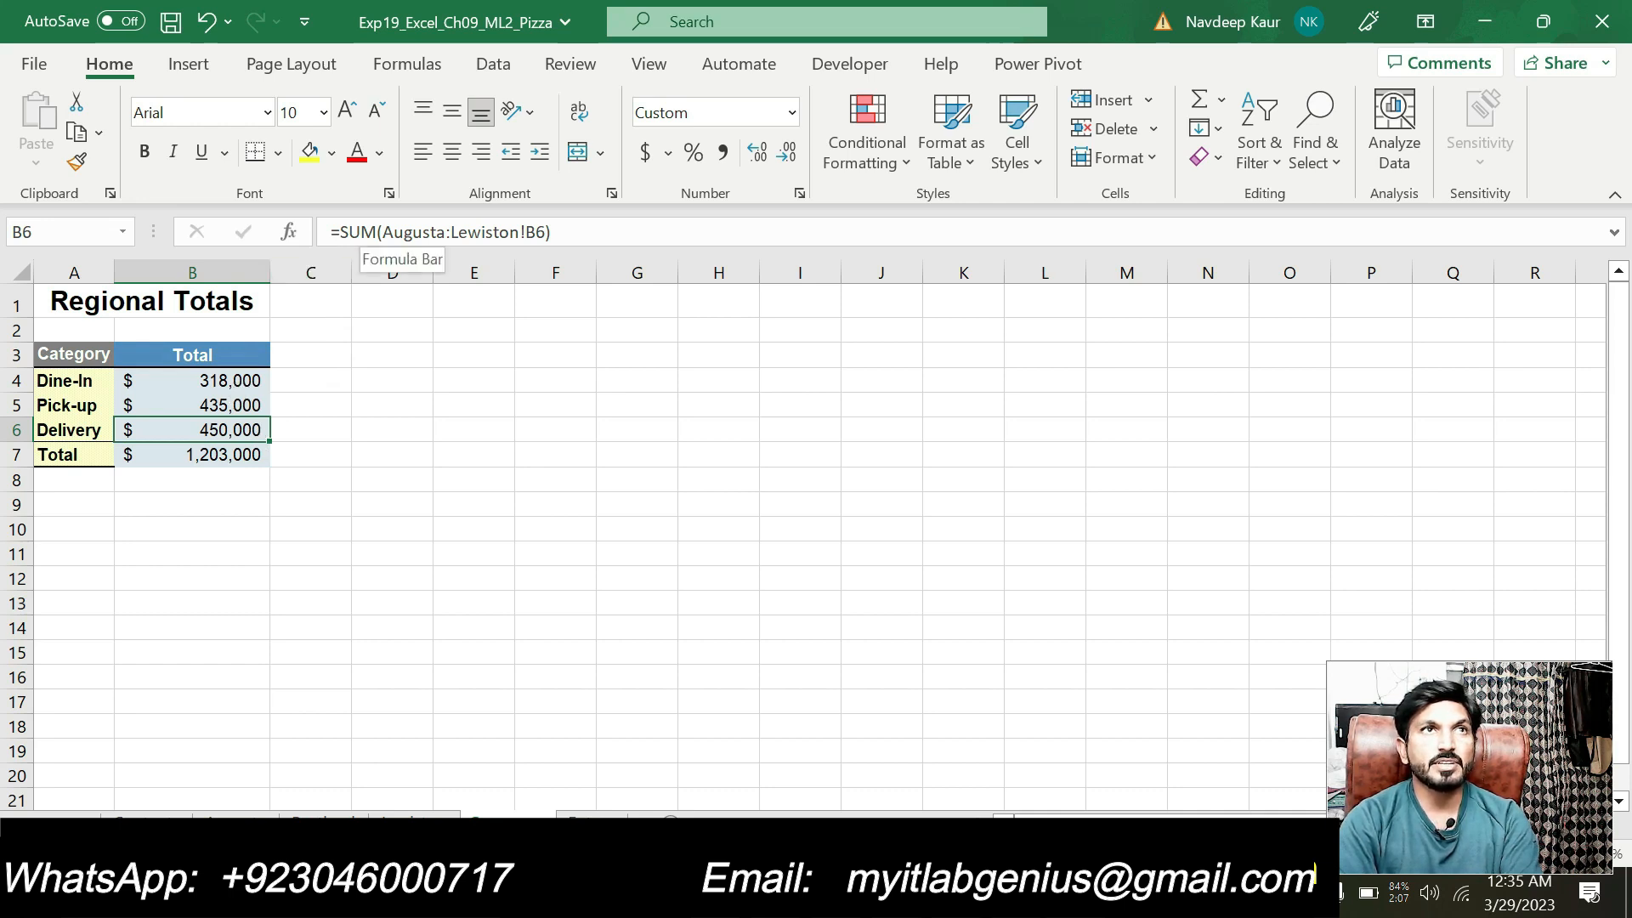
pyautogui.click(412, 450)
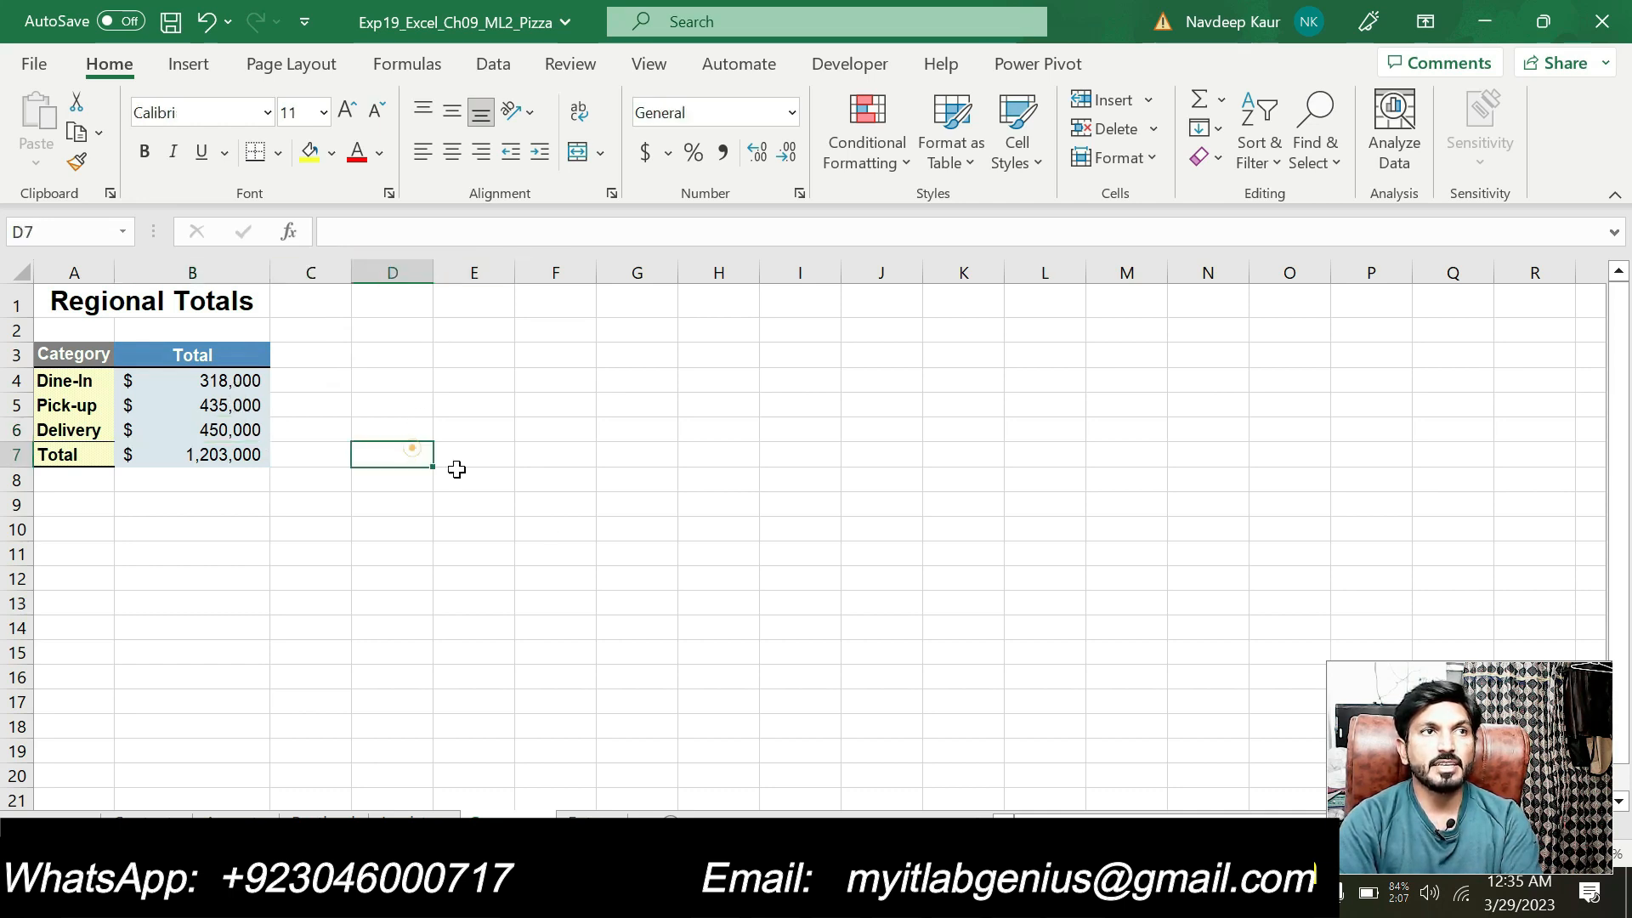
# Step: Switch to the Word instructions and remove the turquoise highlight from step 11
pyautogui.hotkey('alt', 'Tab')
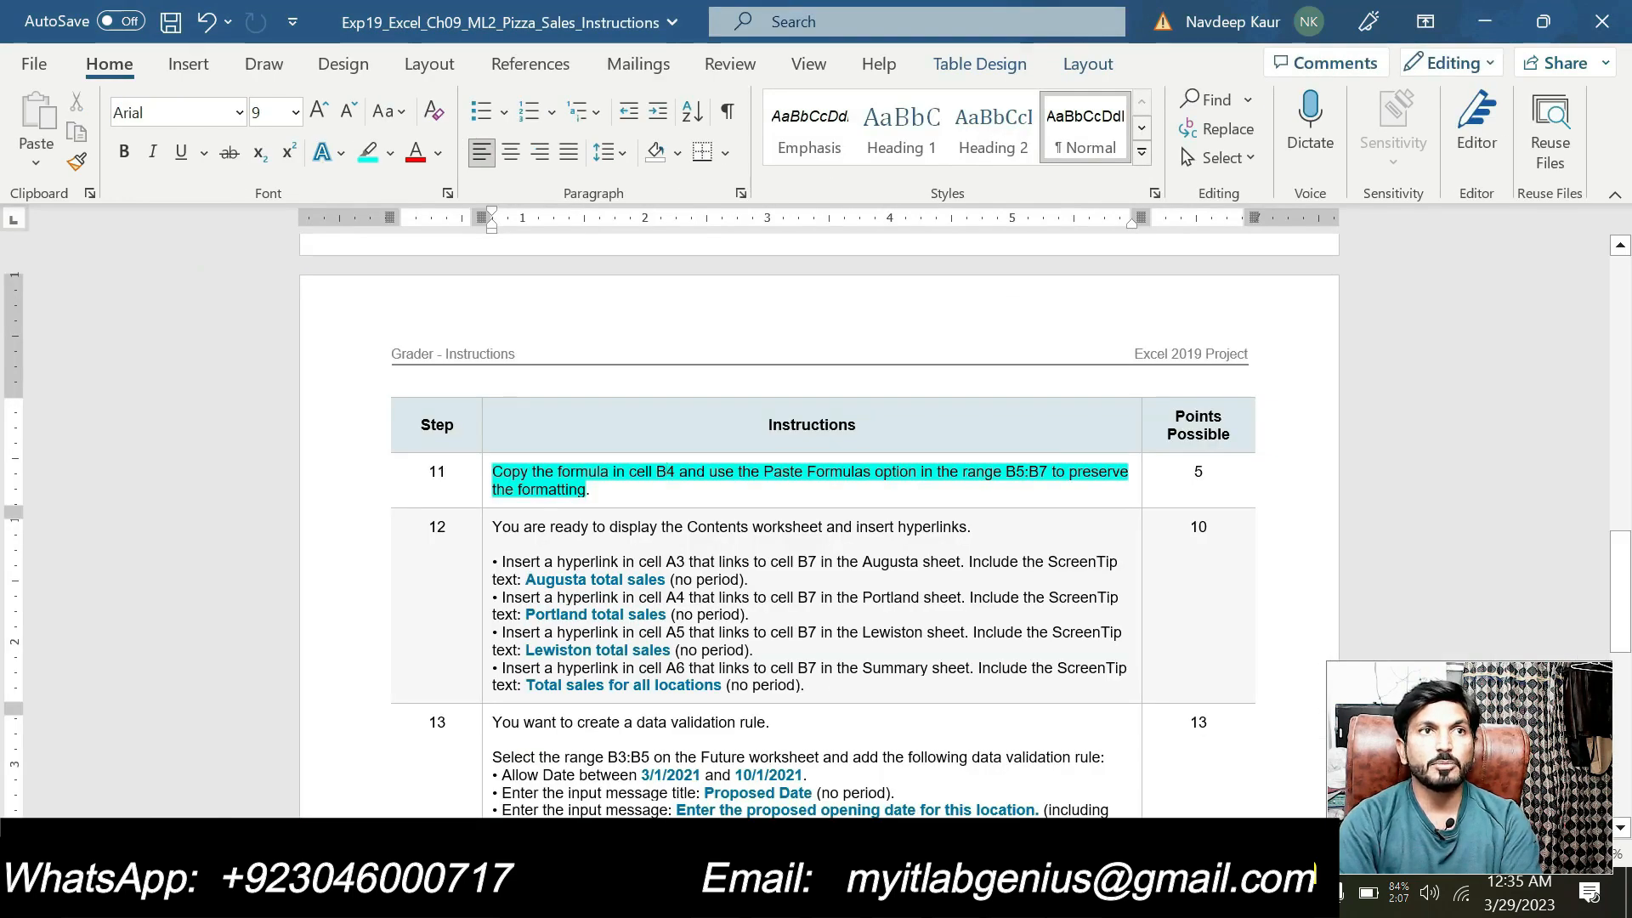
pyautogui.moveTo(592, 490); pyautogui.dragTo(492, 470)
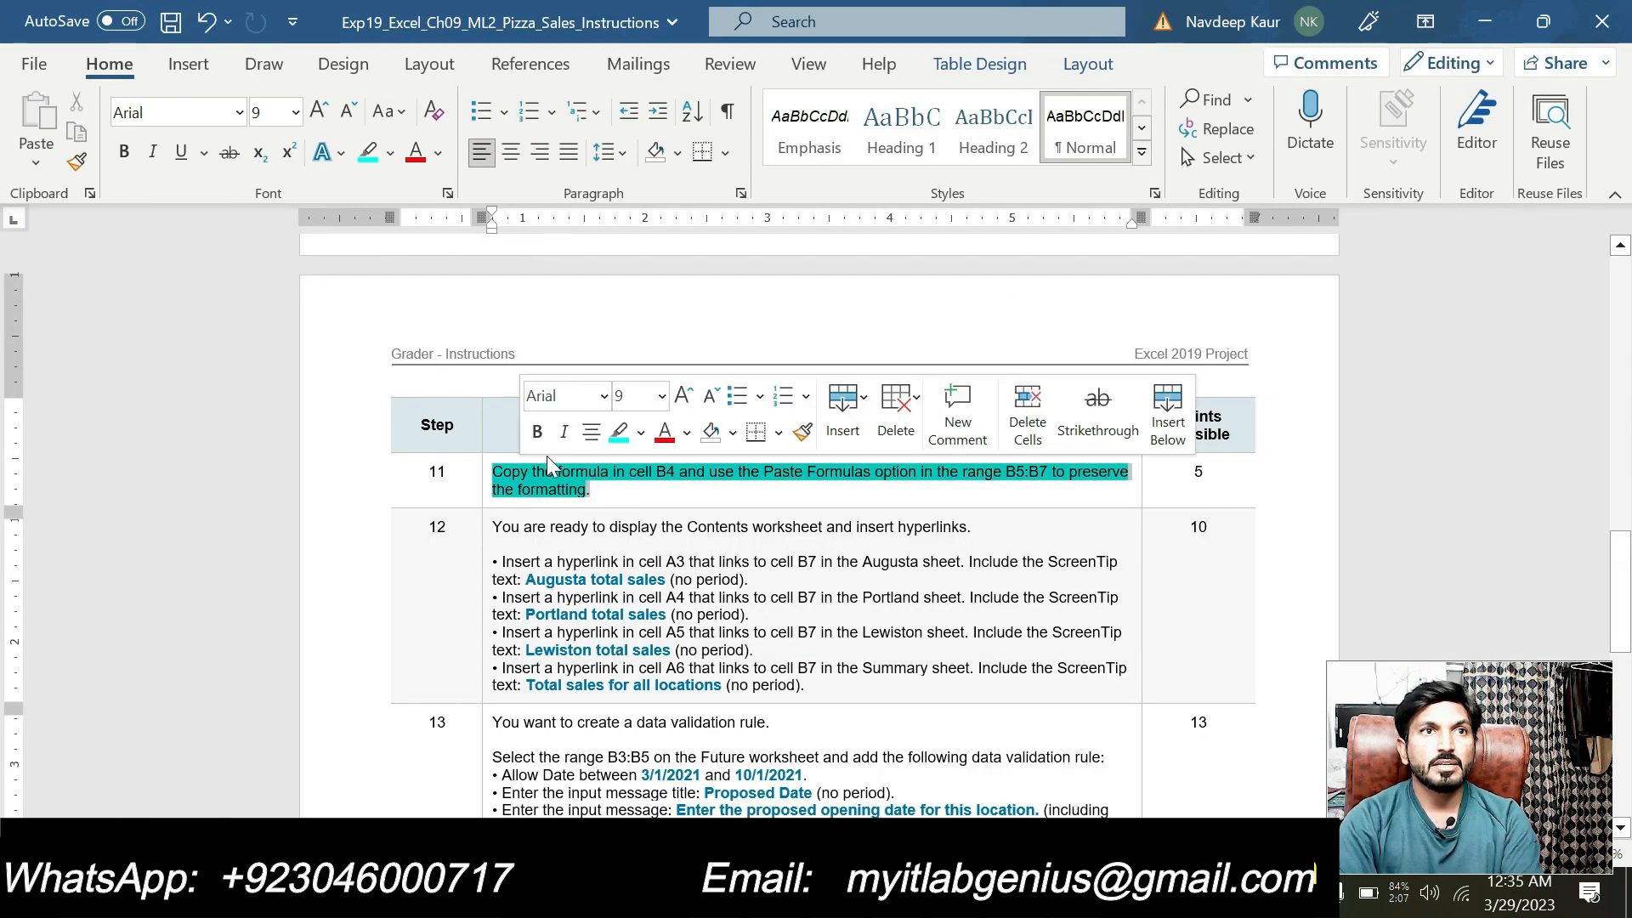
pyautogui.click(620, 431)
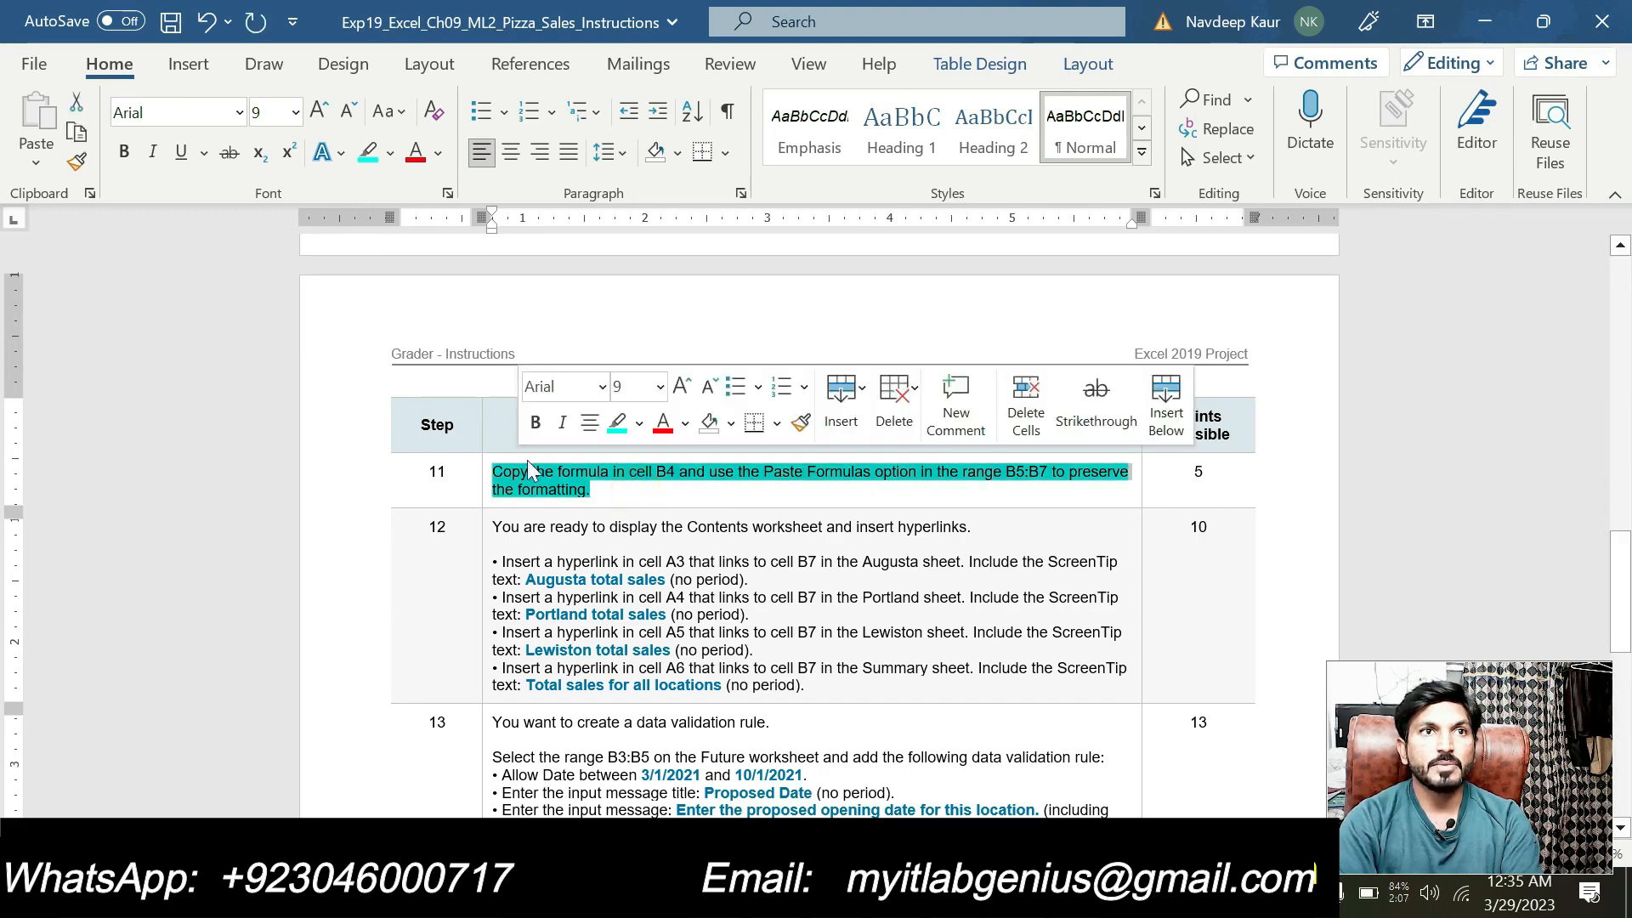
pyautogui.click(619, 430)
# Step: Read through the remaining project instructions, steps 12 to 20, in the Word document
pyautogui.scroll(-15, 965, 525)
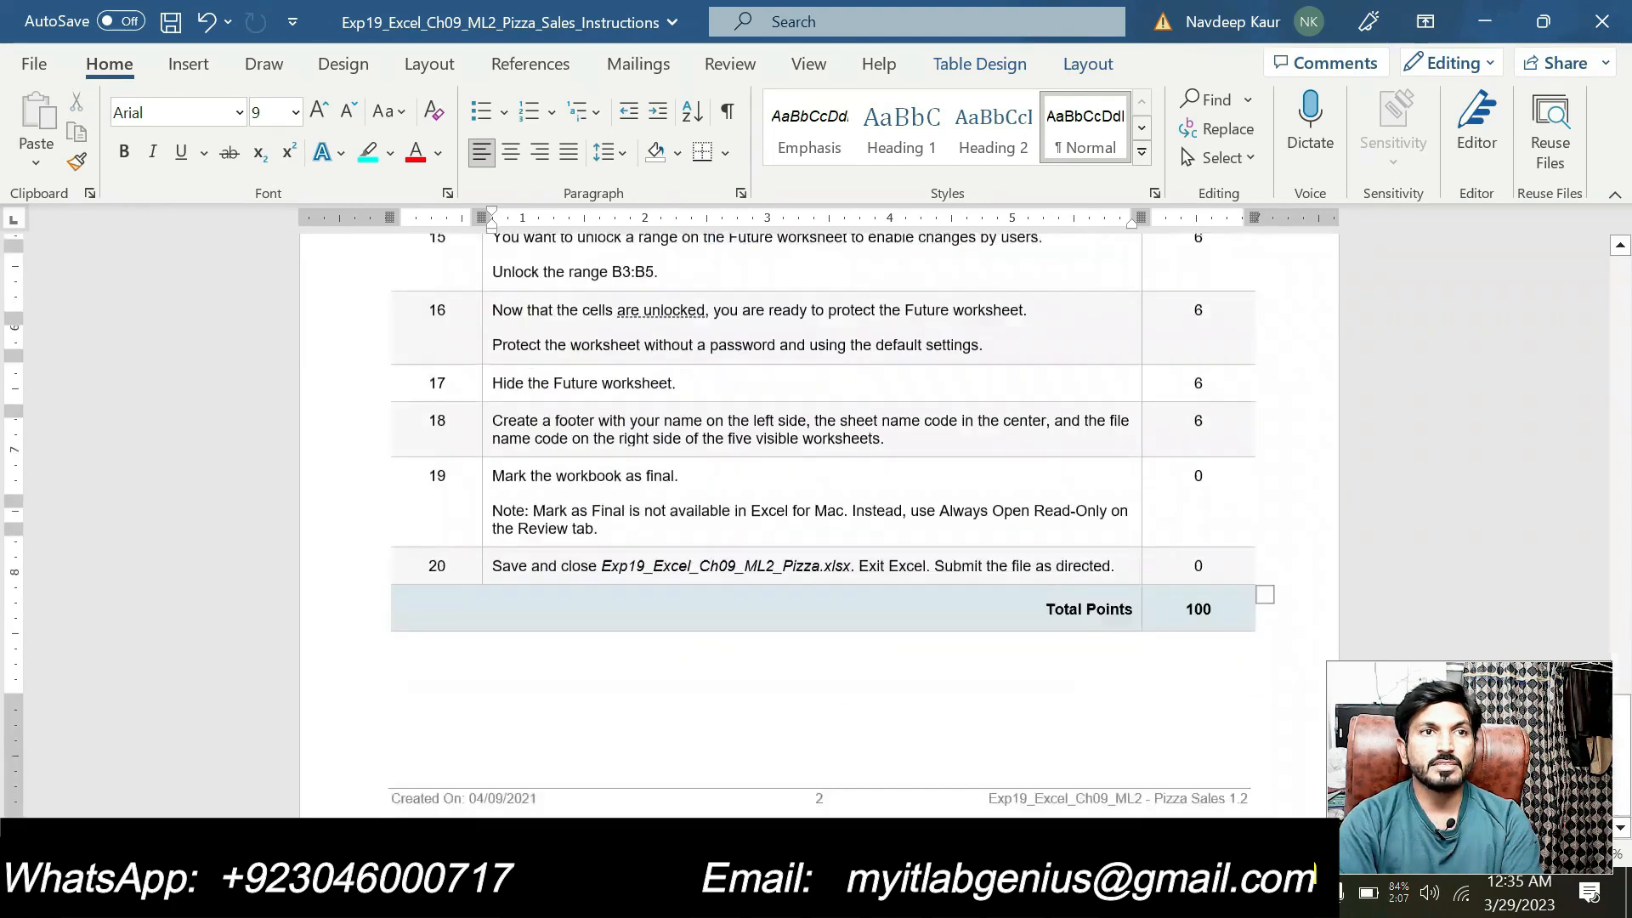
pyautogui.scroll(14, 822, 525)
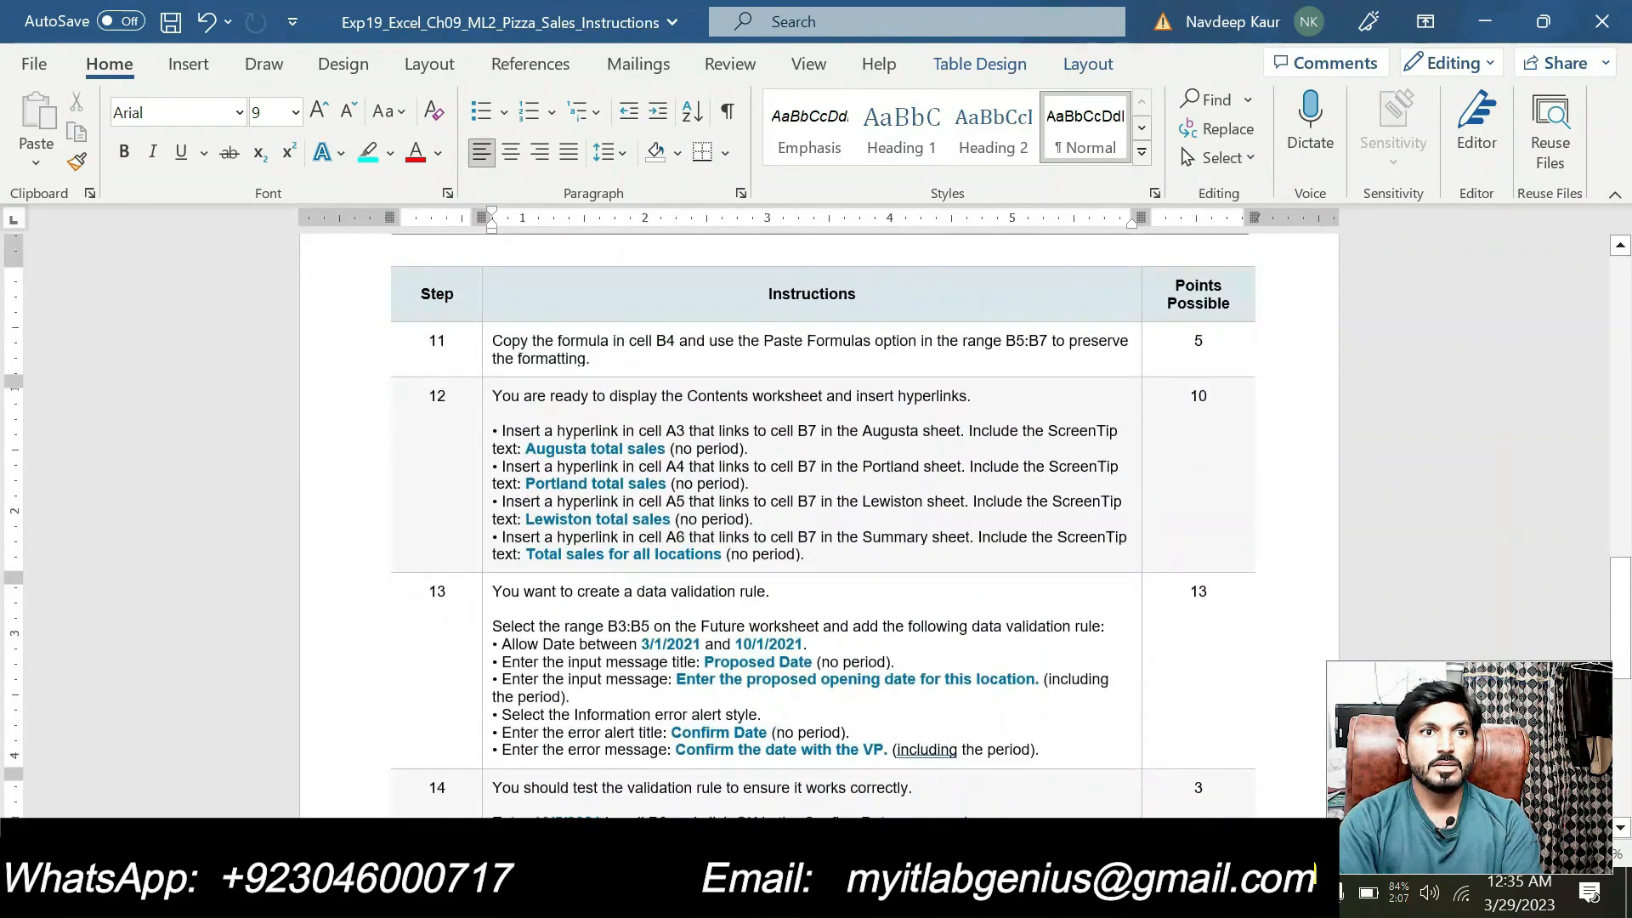
pyautogui.scroll(-6, 822, 525)
pyautogui.scroll(-3, 677, 561)
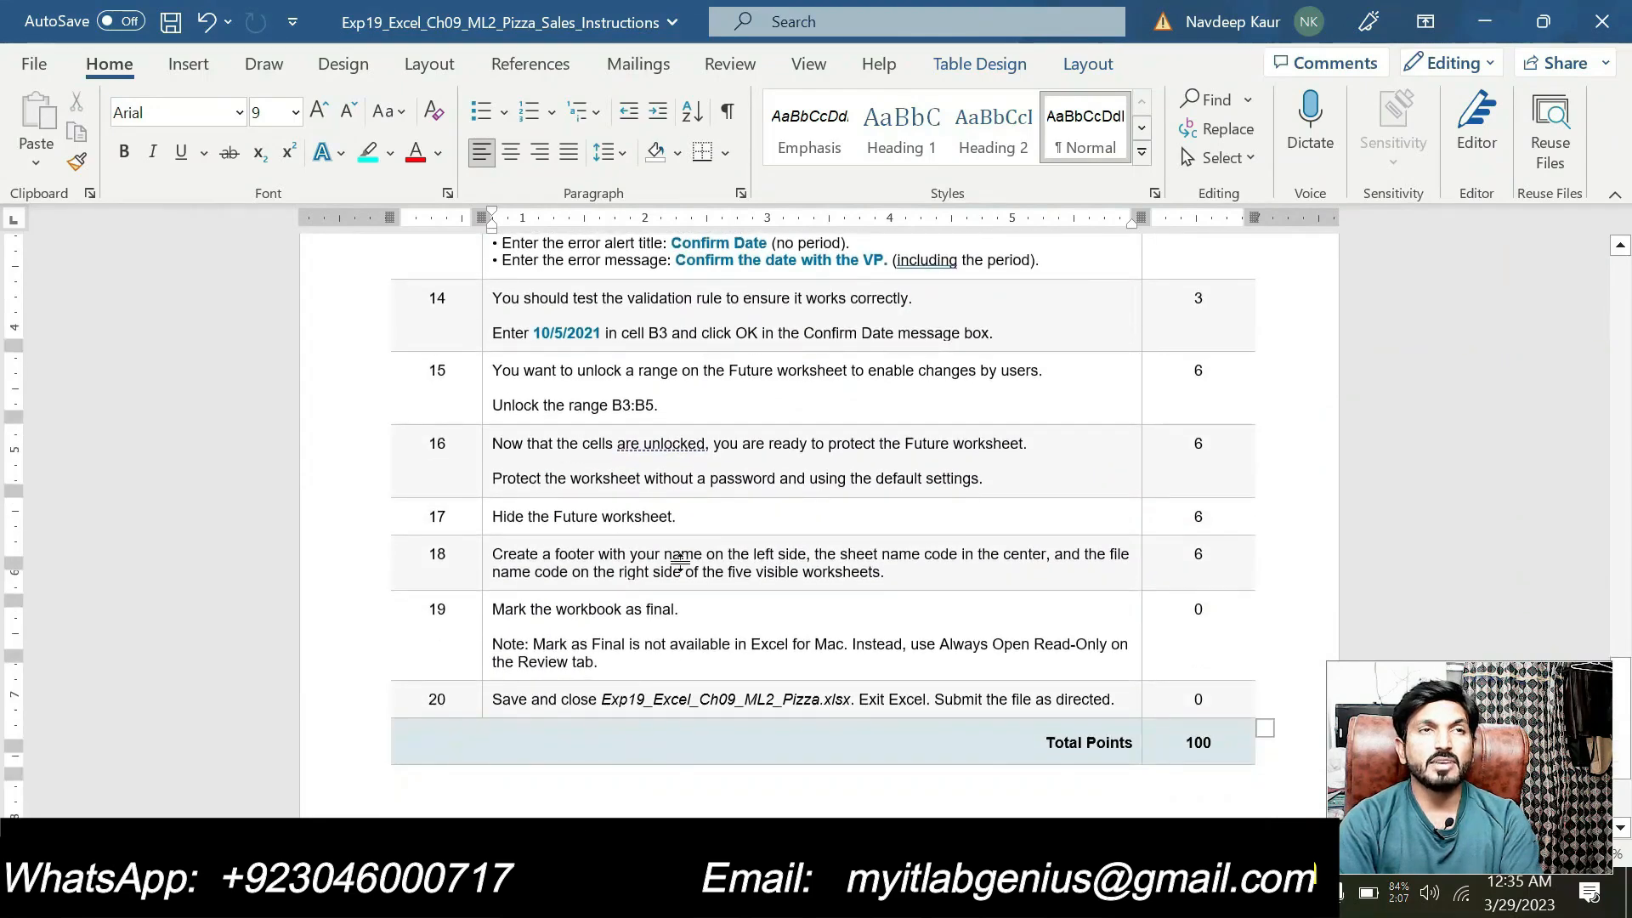
pyautogui.scroll(4, 678, 561)
pyautogui.scroll(3, 822, 525)
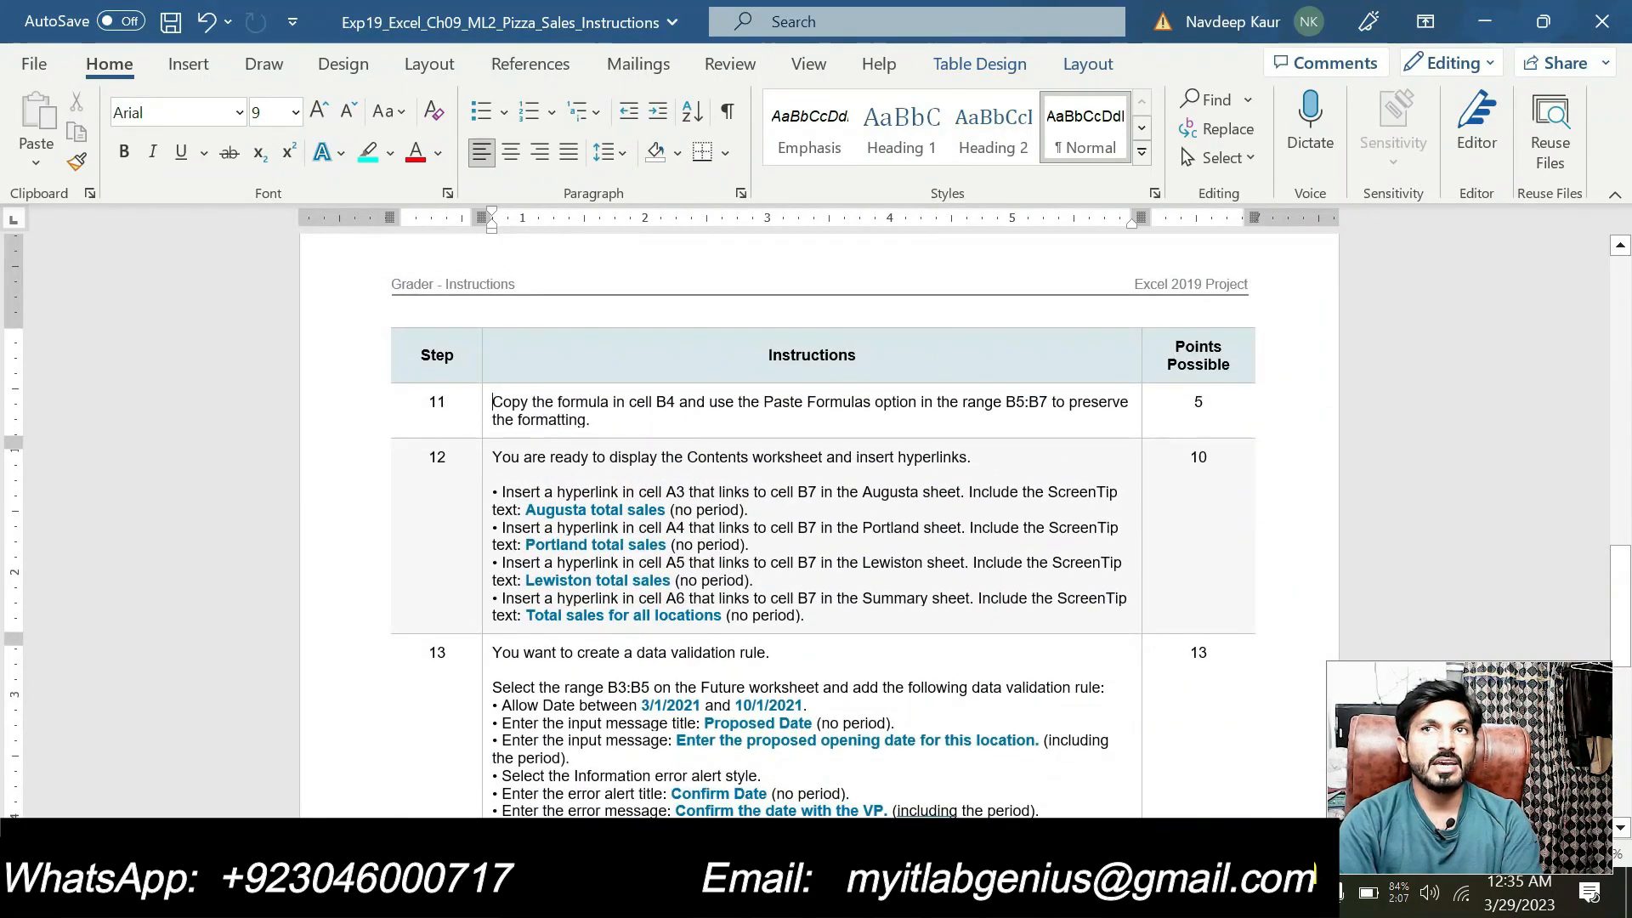
pyautogui.scroll(-7, 822, 526)
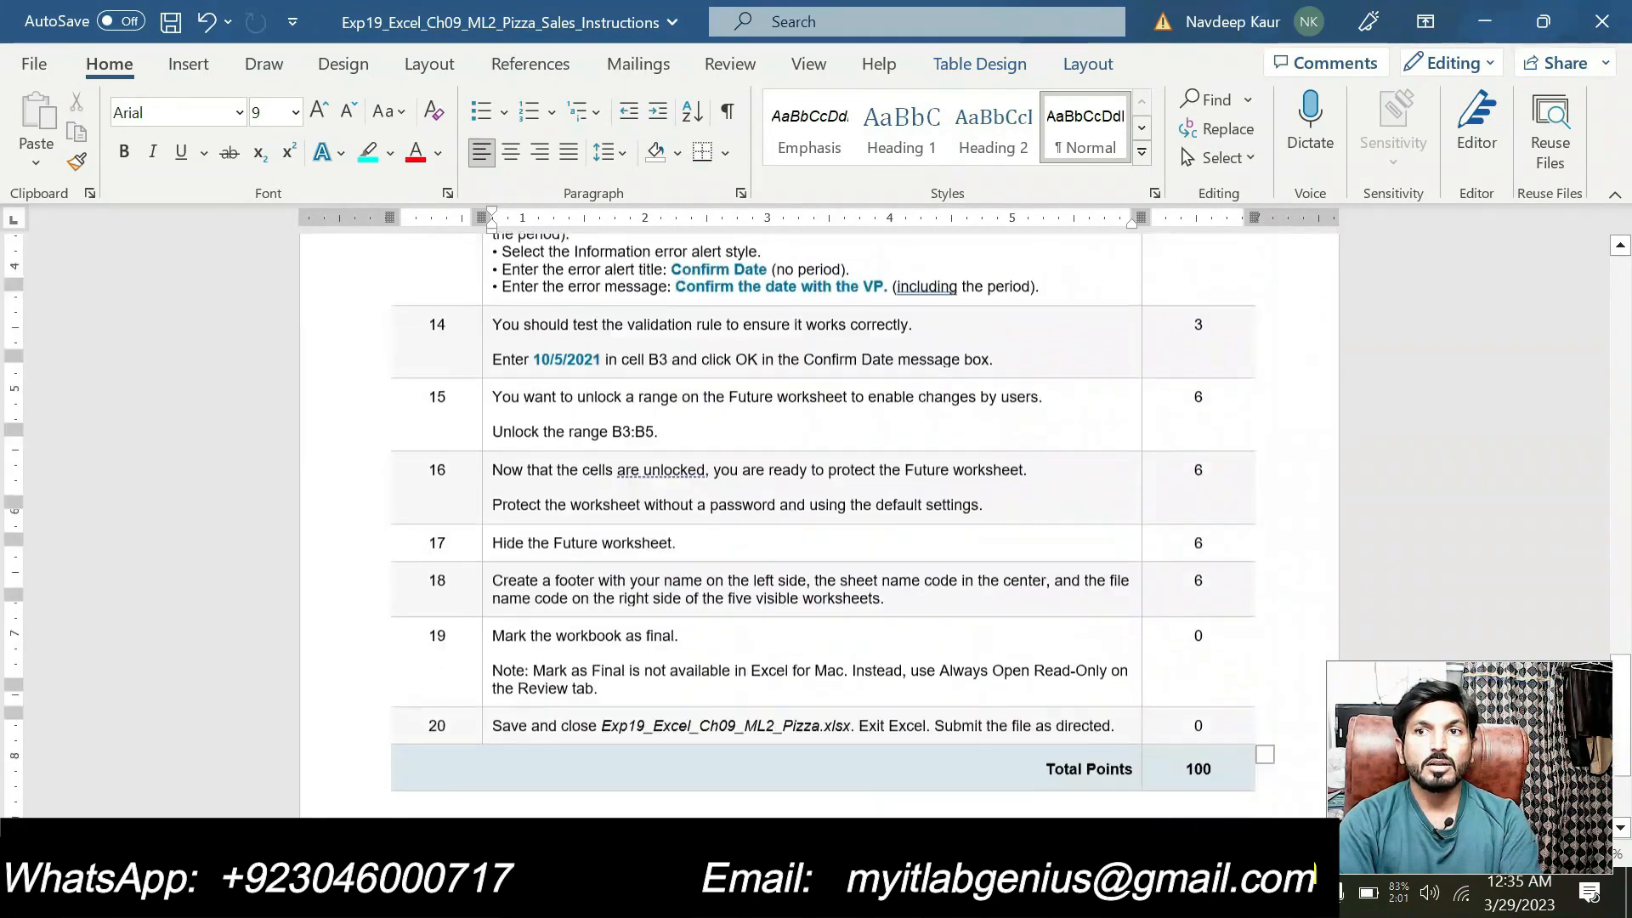
pyautogui.scroll(7, 822, 525)
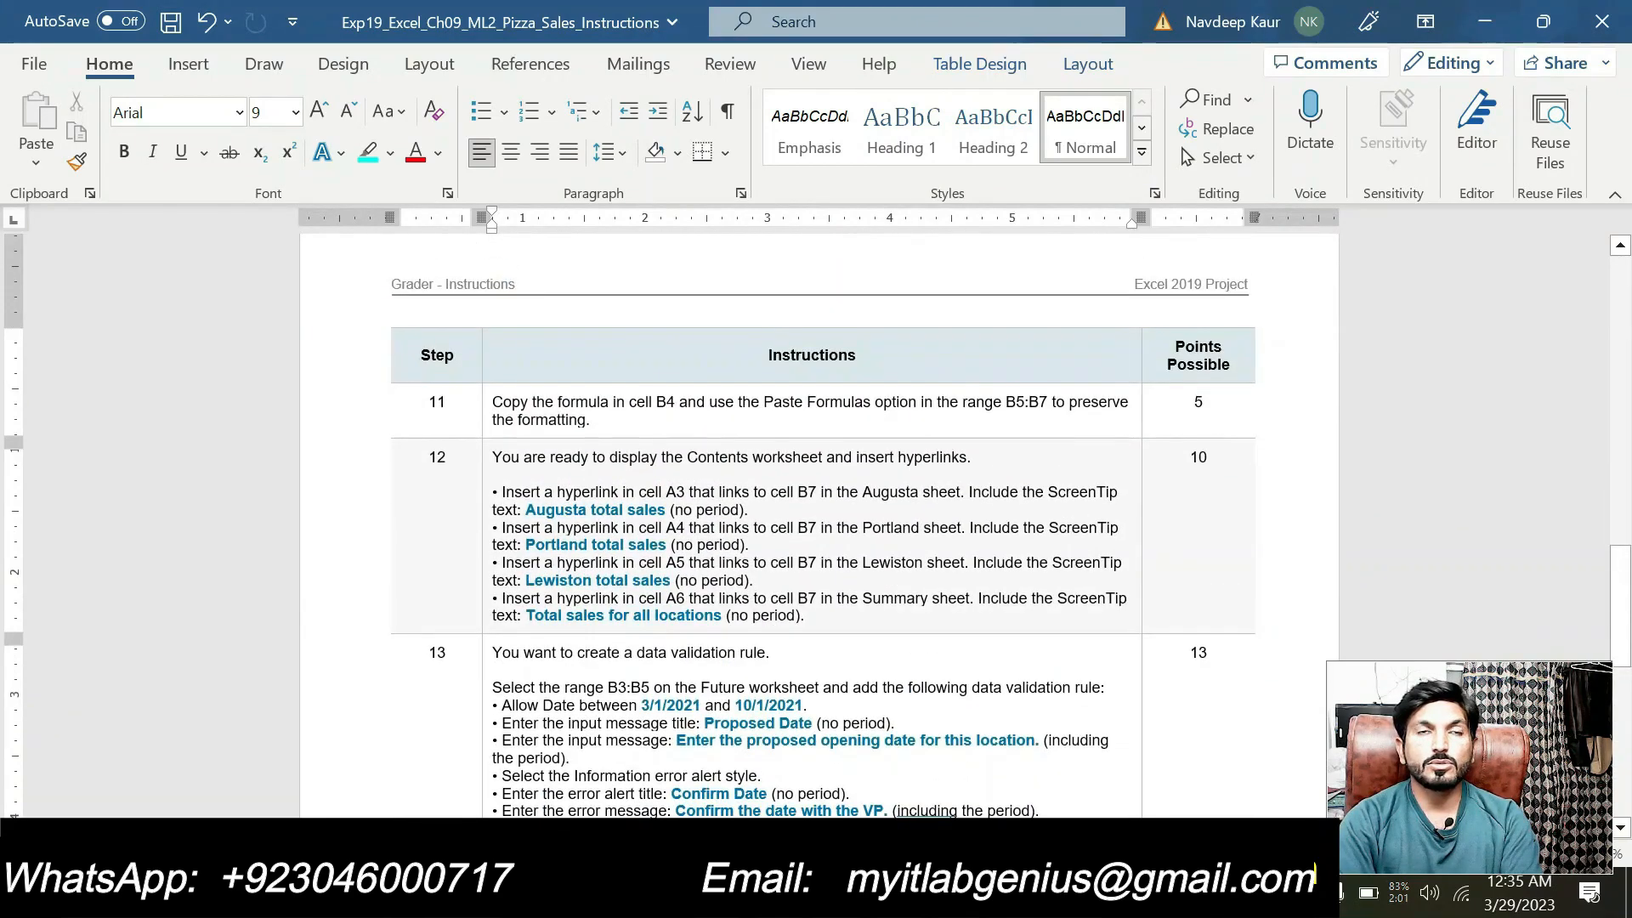
pyautogui.scroll(1, 822, 525)
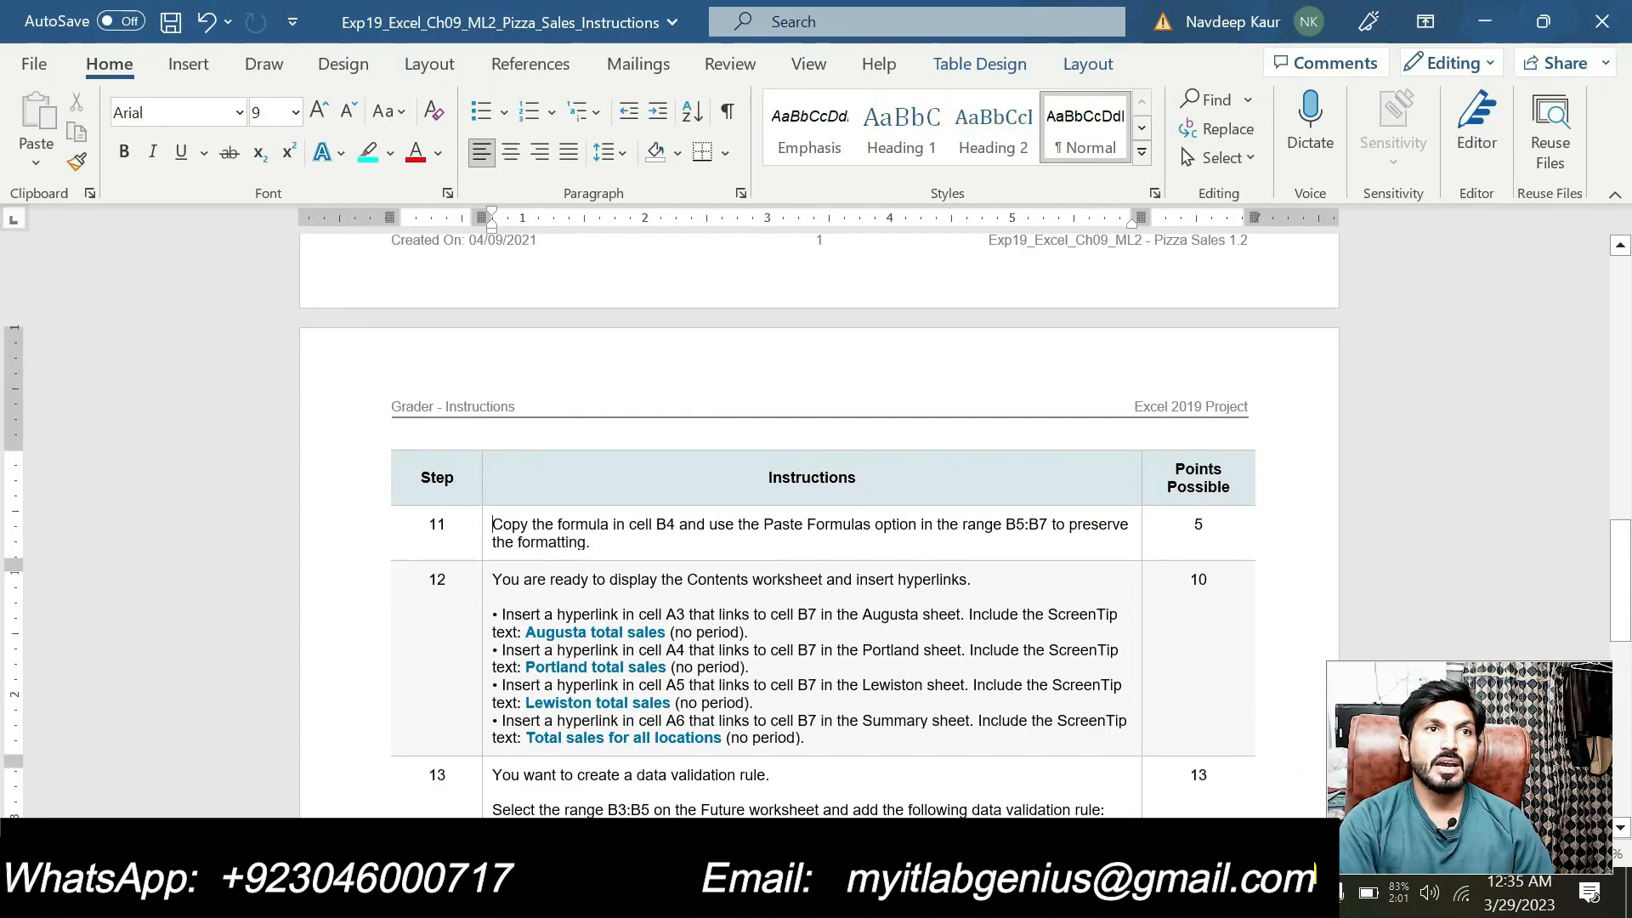
# Step: Review the completed instruction steps 1 to 11 from the beginning, returning to step 12
pyautogui.scroll(10, 616, 527)
pyautogui.scroll(6, 610, 557)
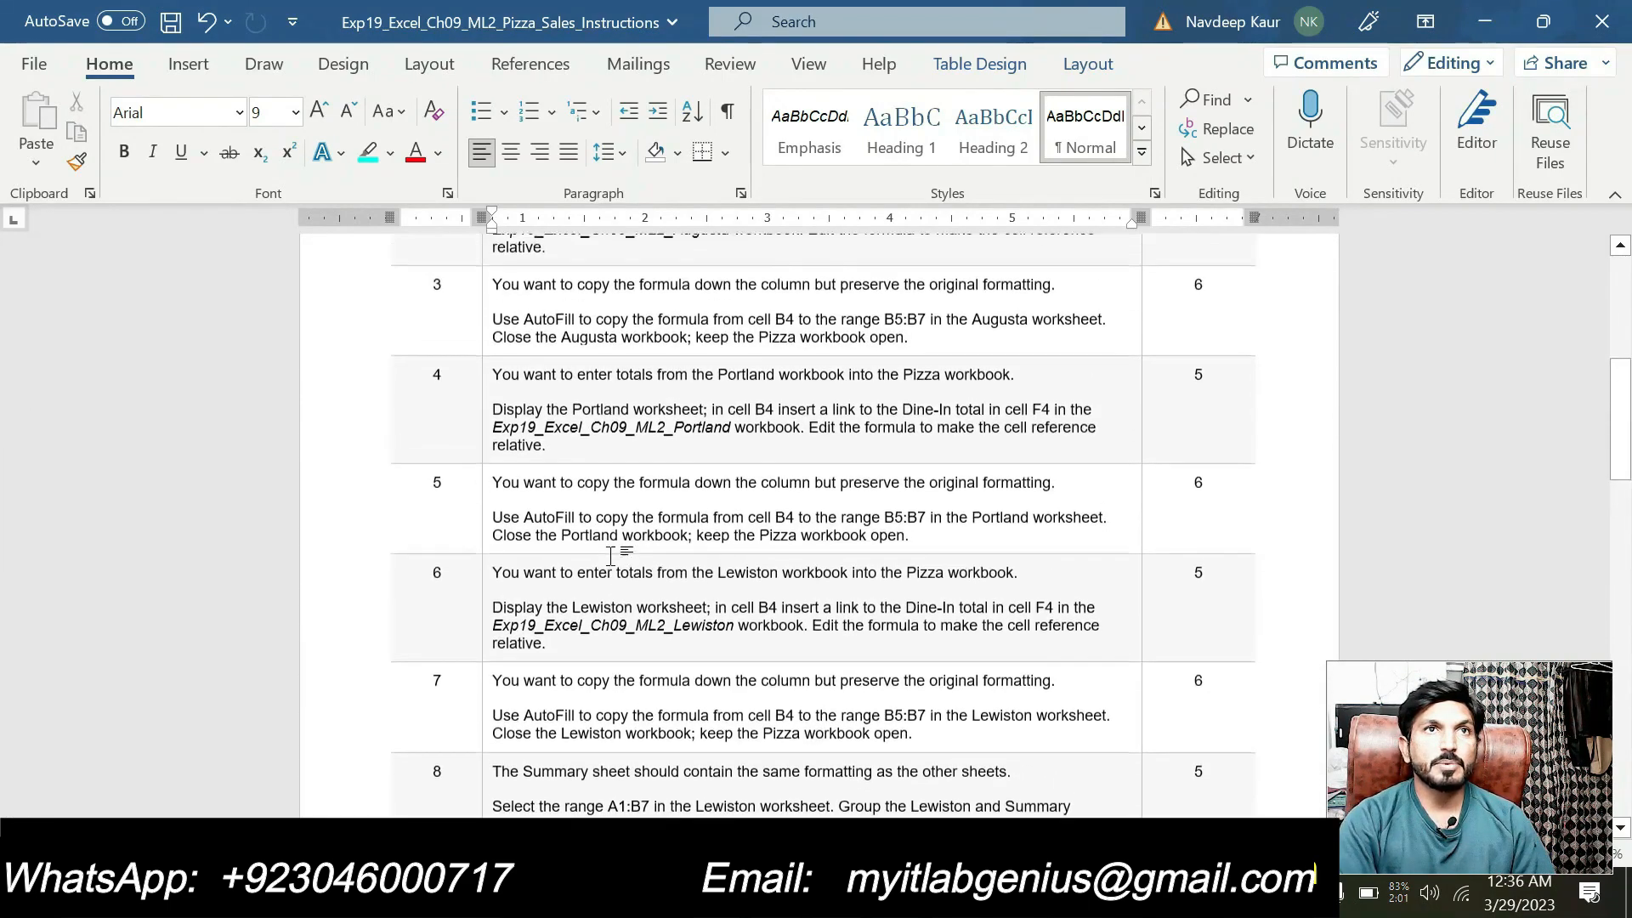
pyautogui.scroll(-1, 610, 556)
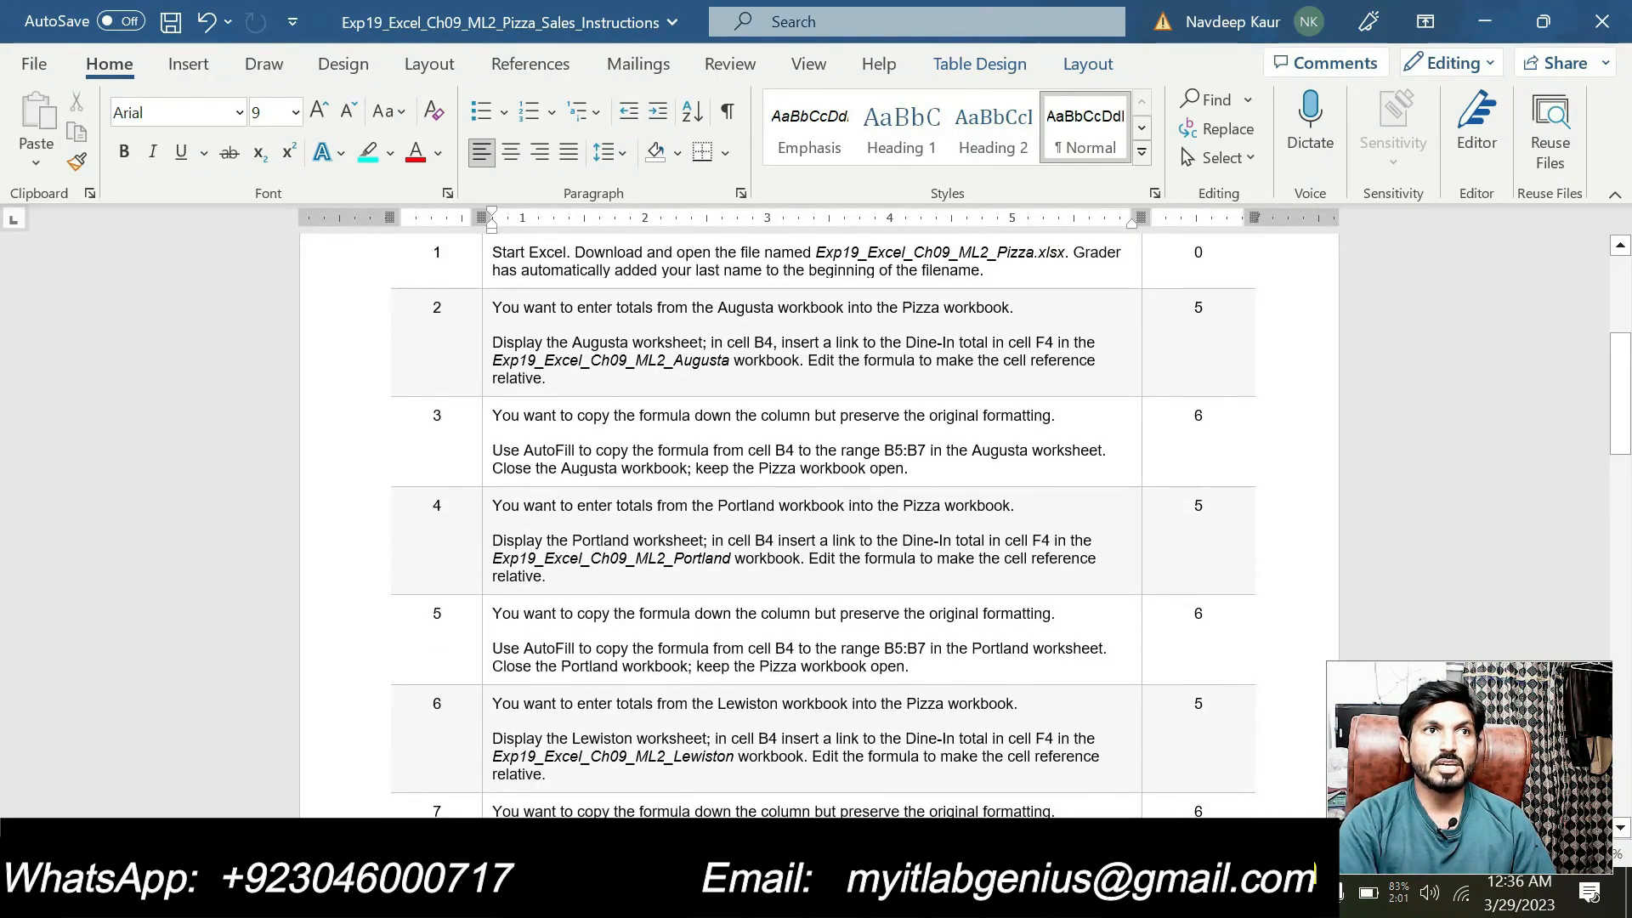
pyautogui.scroll(-1, 590, 527)
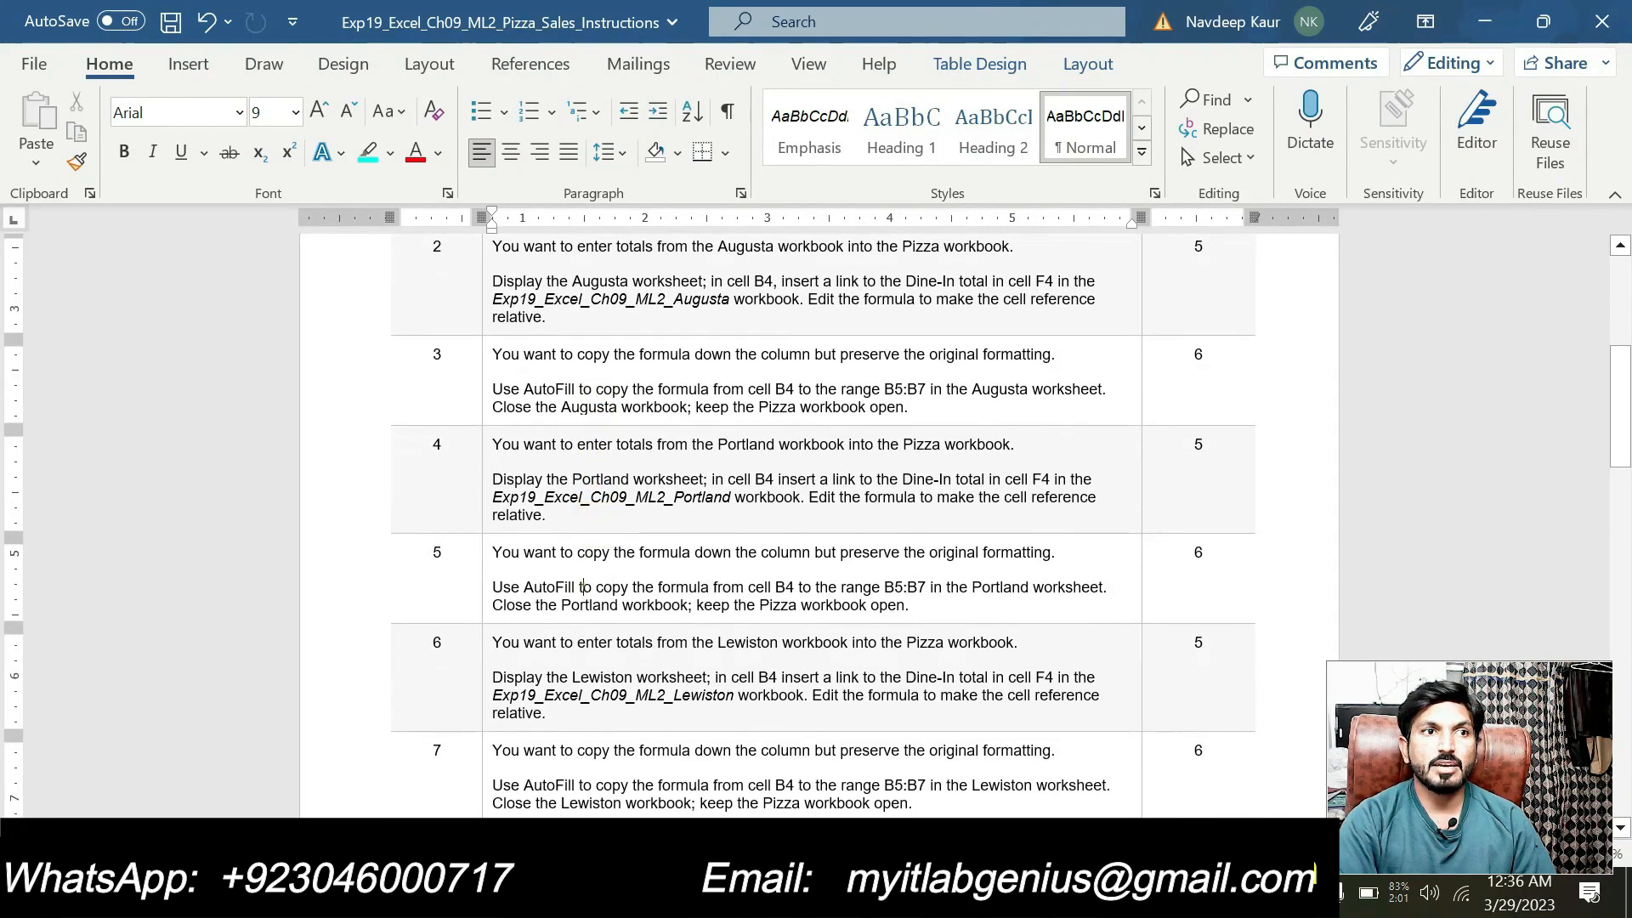
pyautogui.scroll(-3, 583, 587)
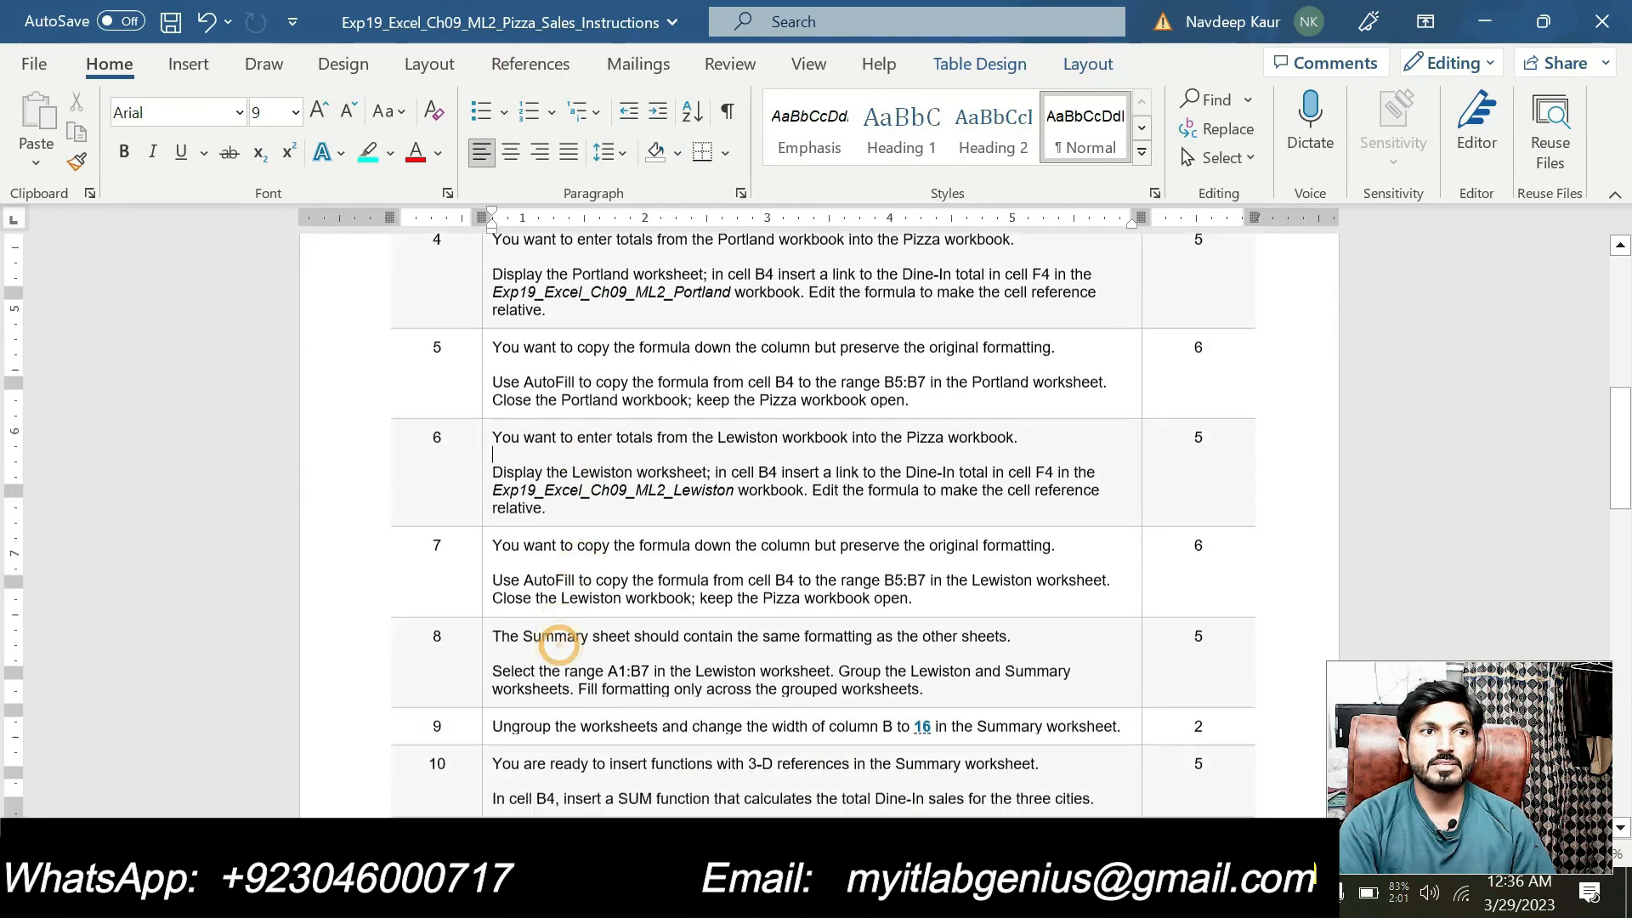
pyautogui.scroll(-2, 558, 646)
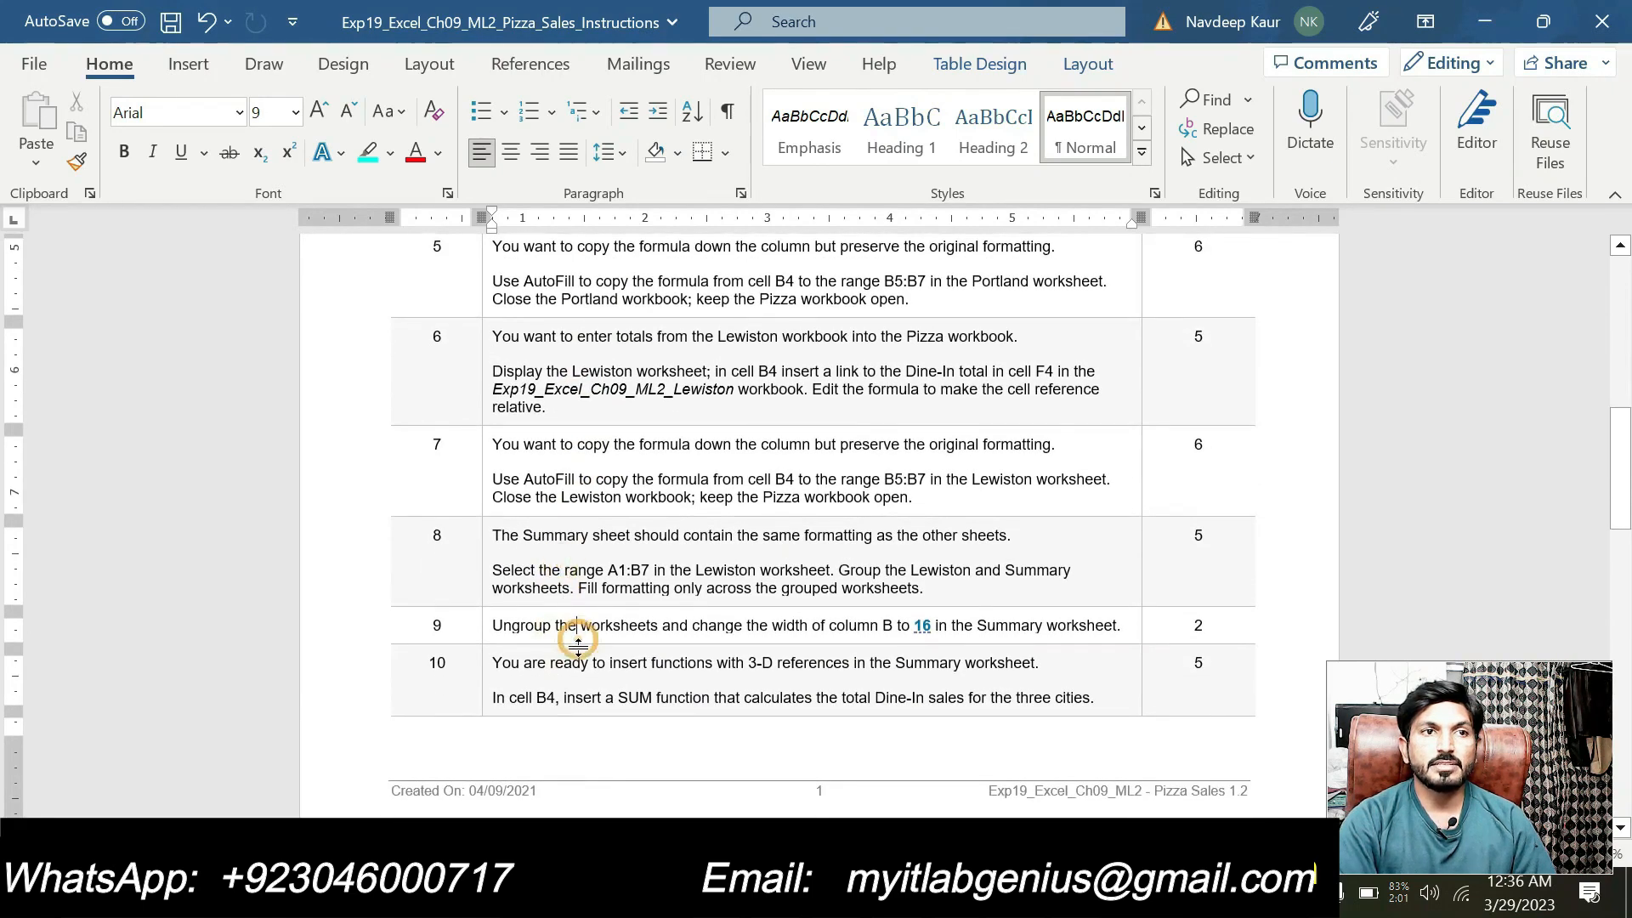
pyautogui.scroll(-6, 578, 641)
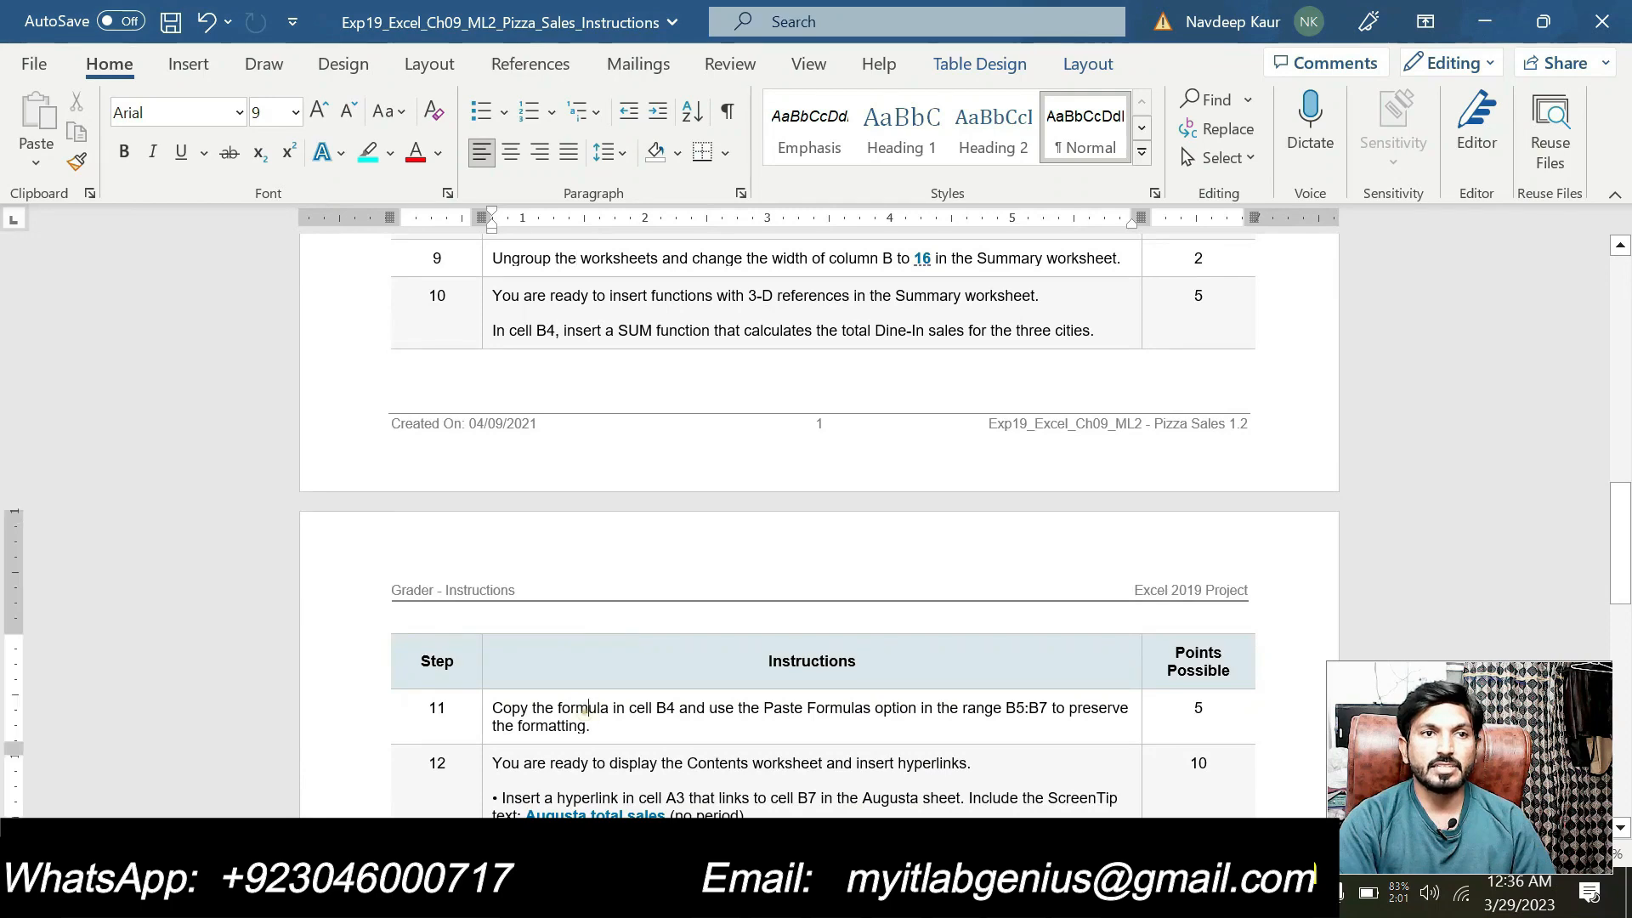
pyautogui.scroll(-5, 820, 527)
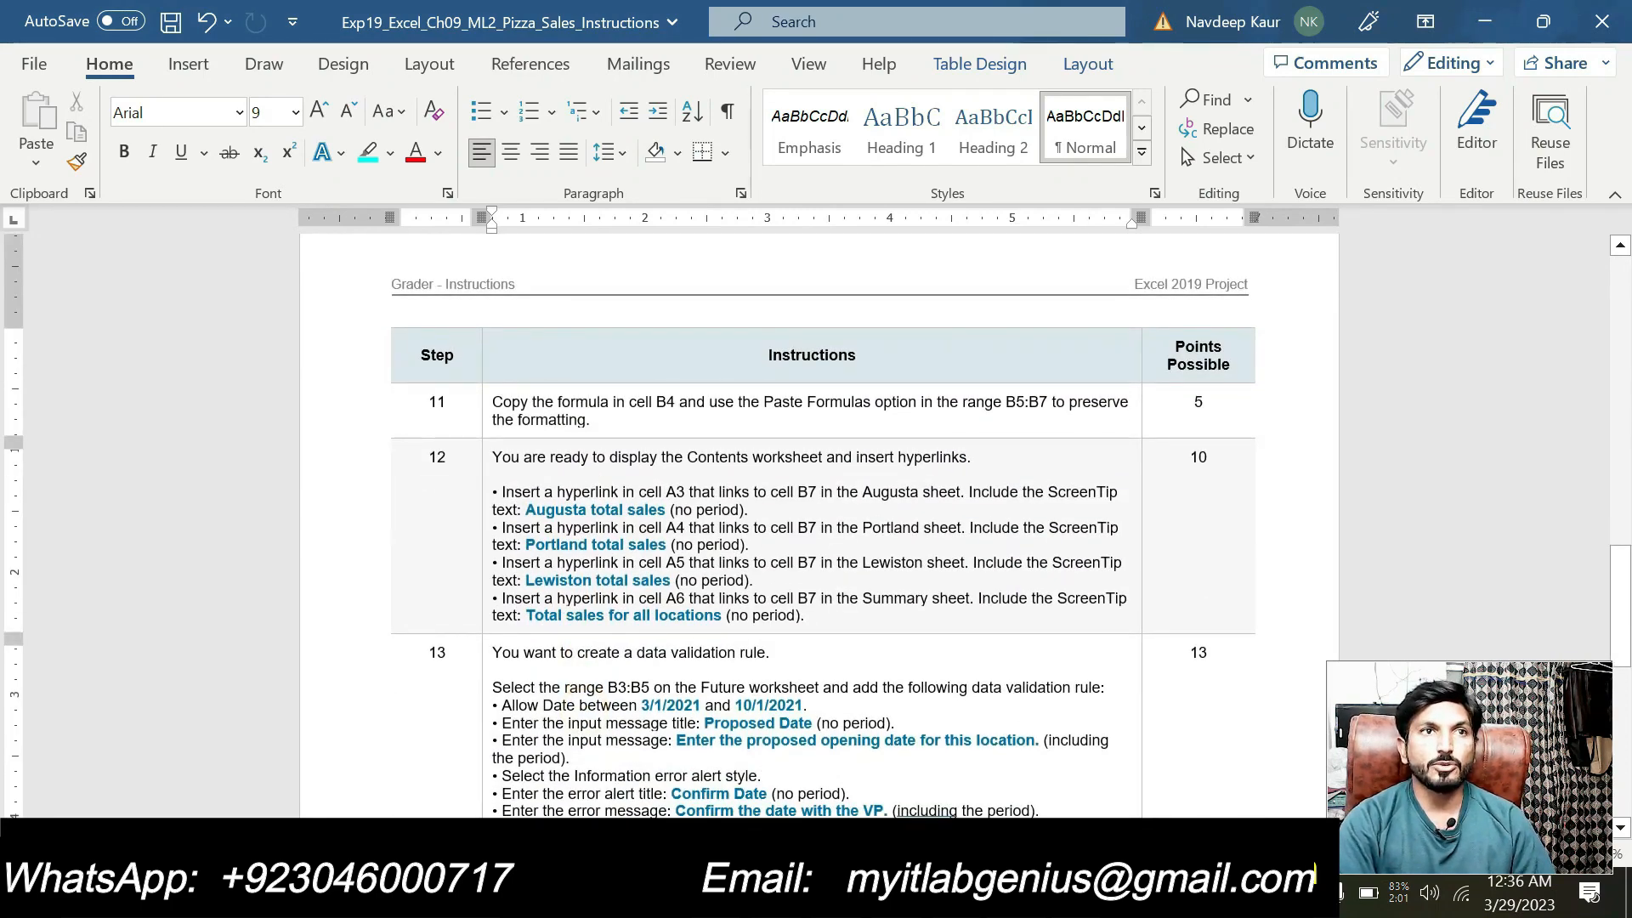
# Step: Close the Editor pane and highlight step 12's opening sentence about displaying the Contents worksheet in turquoise
pyautogui.click(822, 623)
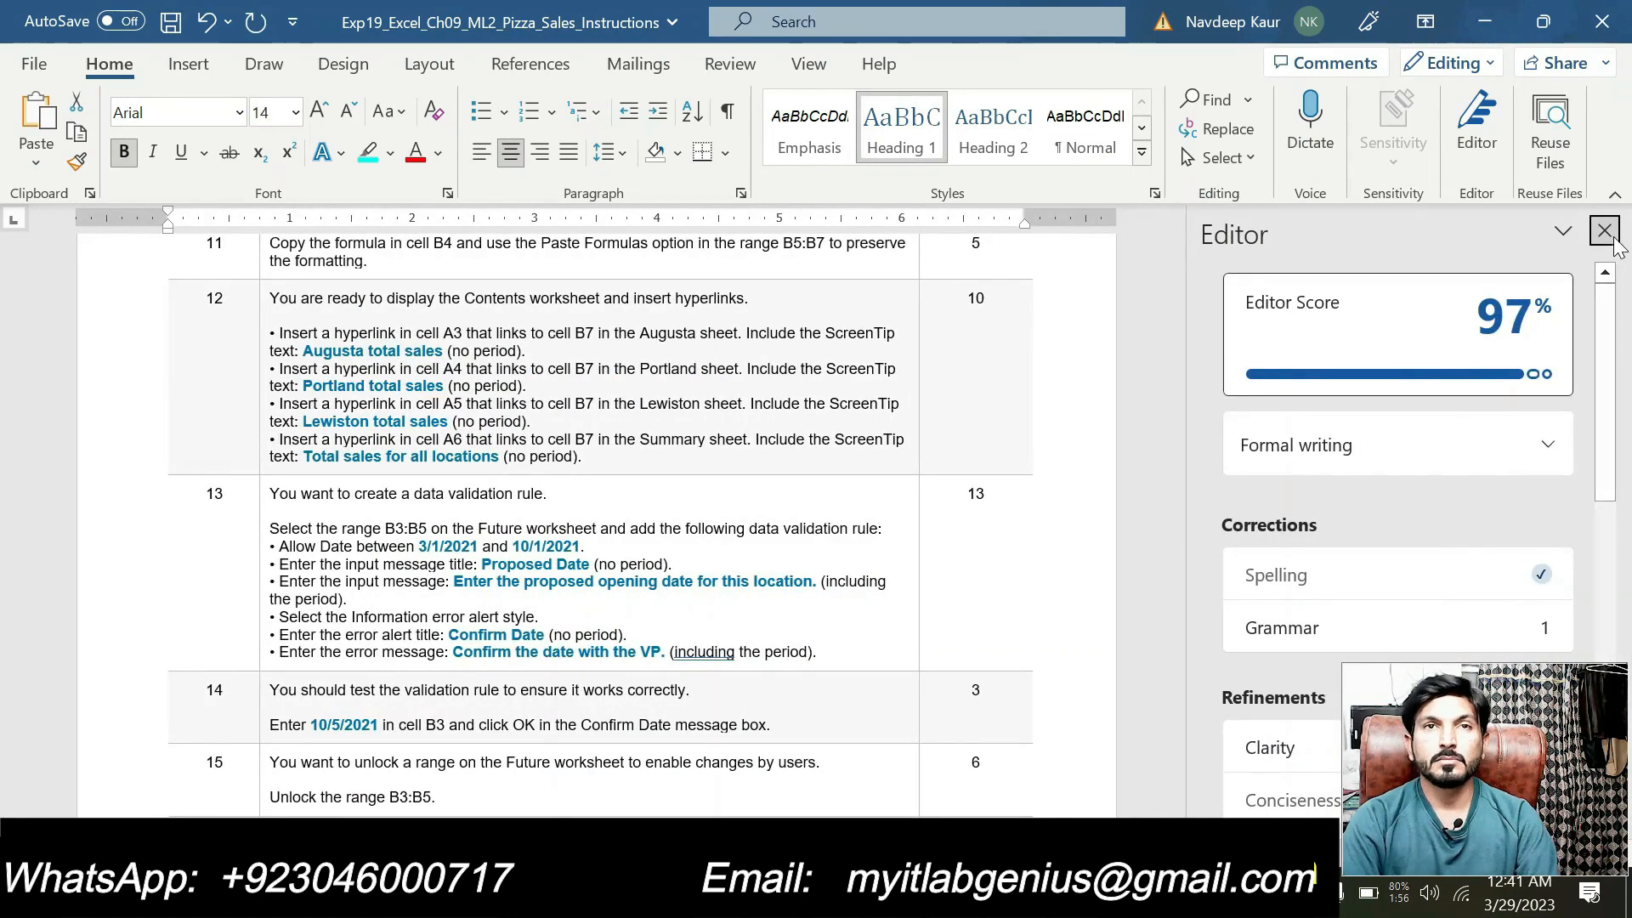
pyautogui.click(1611, 238)
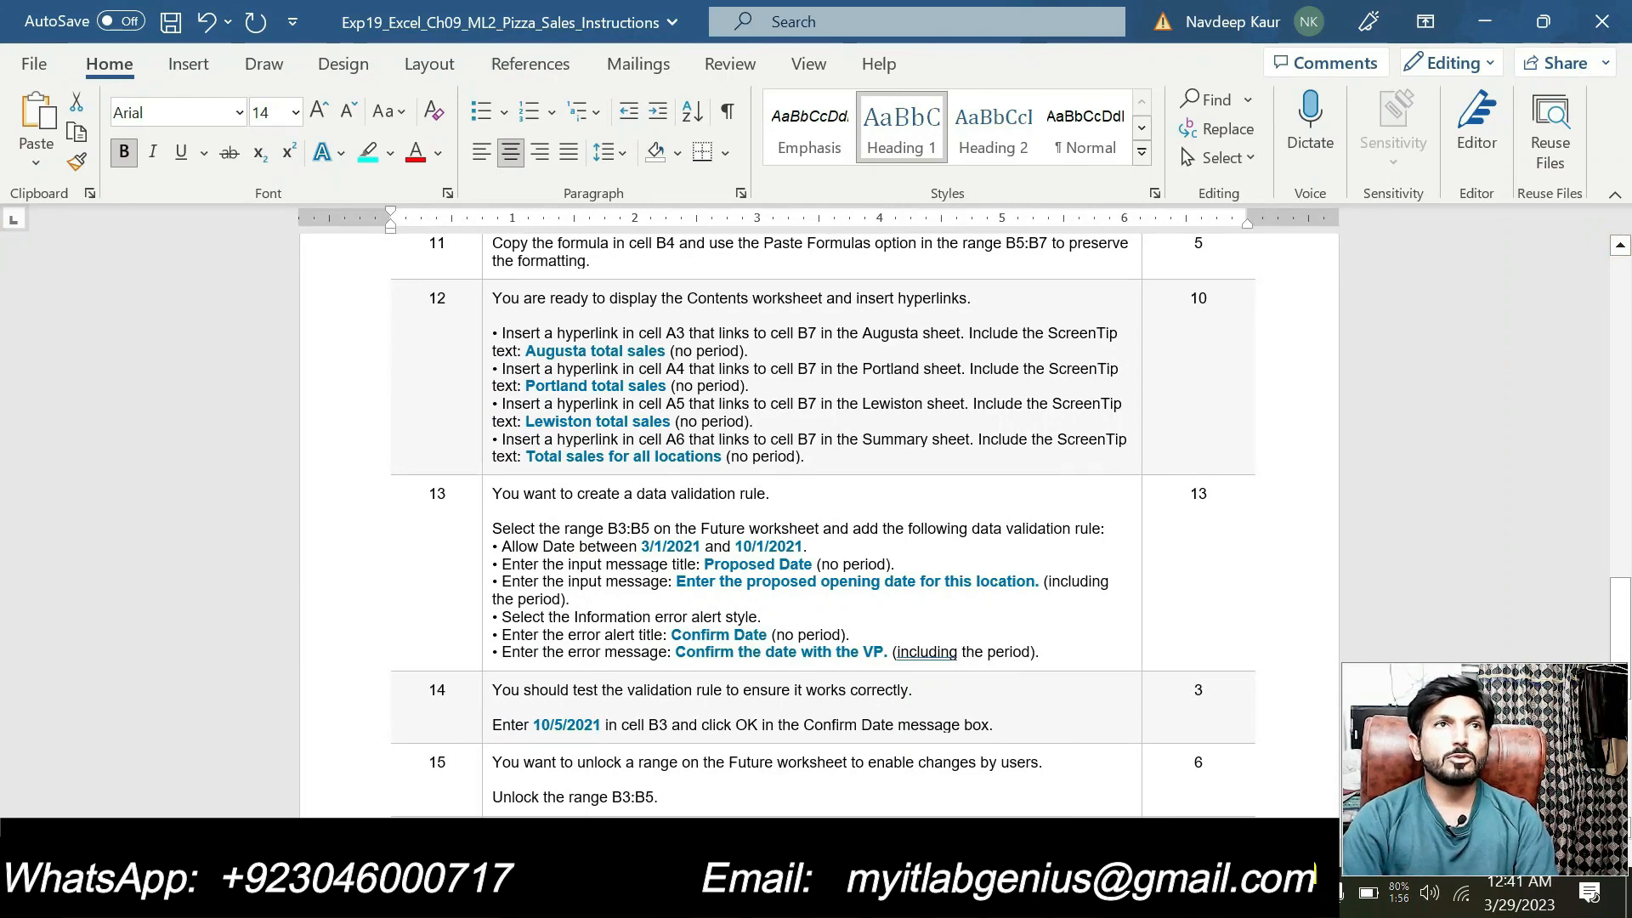
pyautogui.click(491, 298)
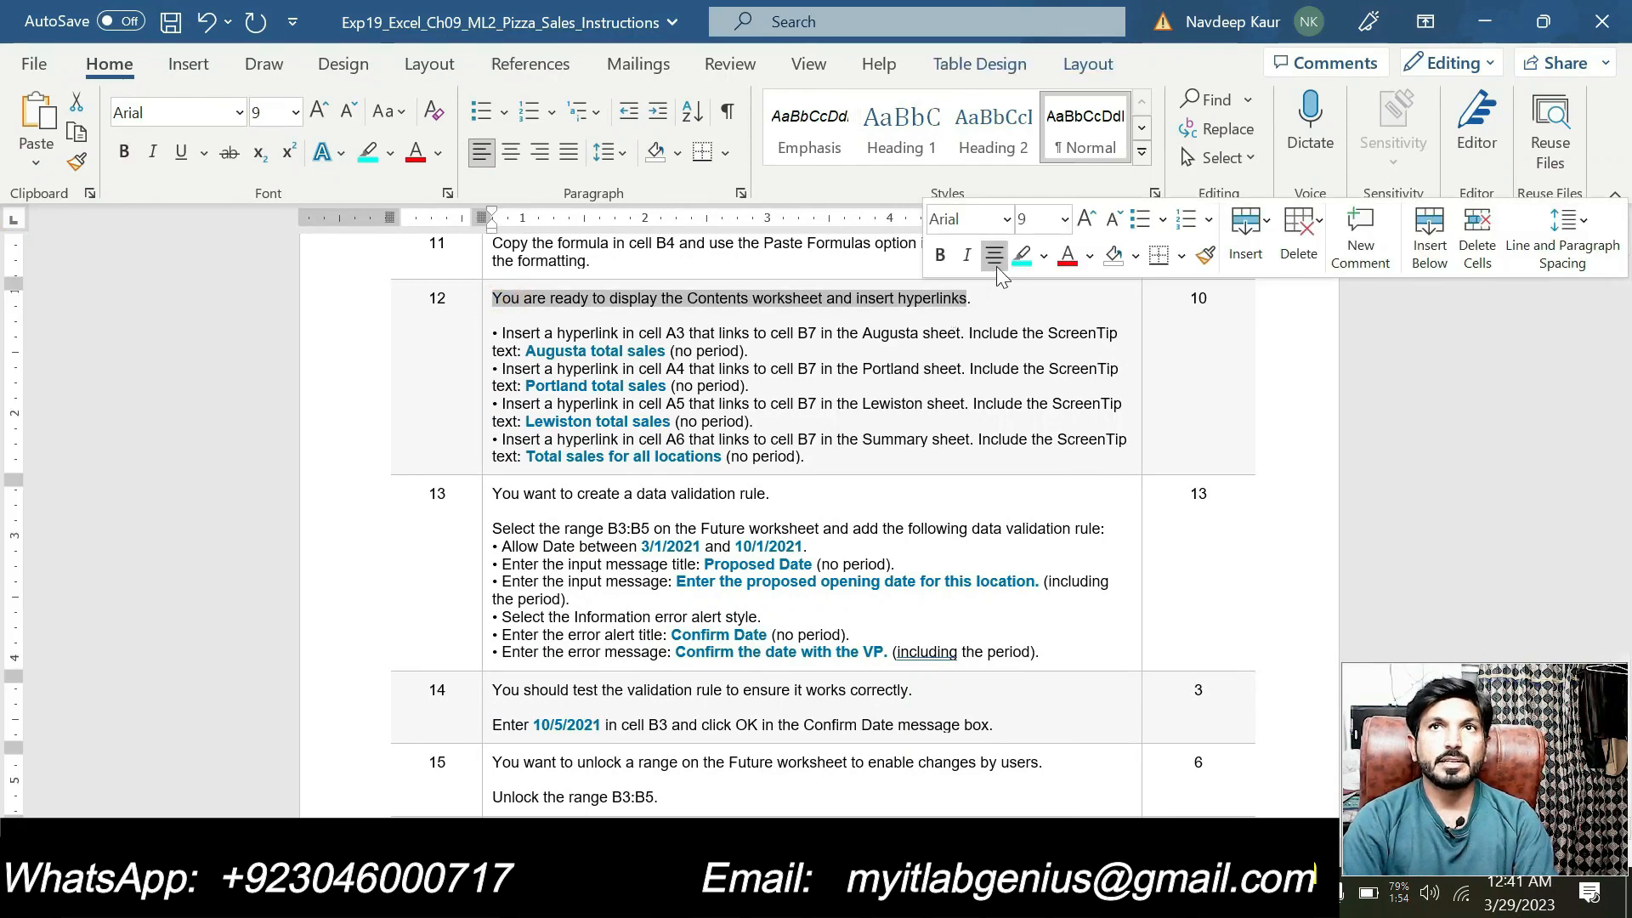
pyautogui.click(1021, 258)
pyautogui.click(625, 456)
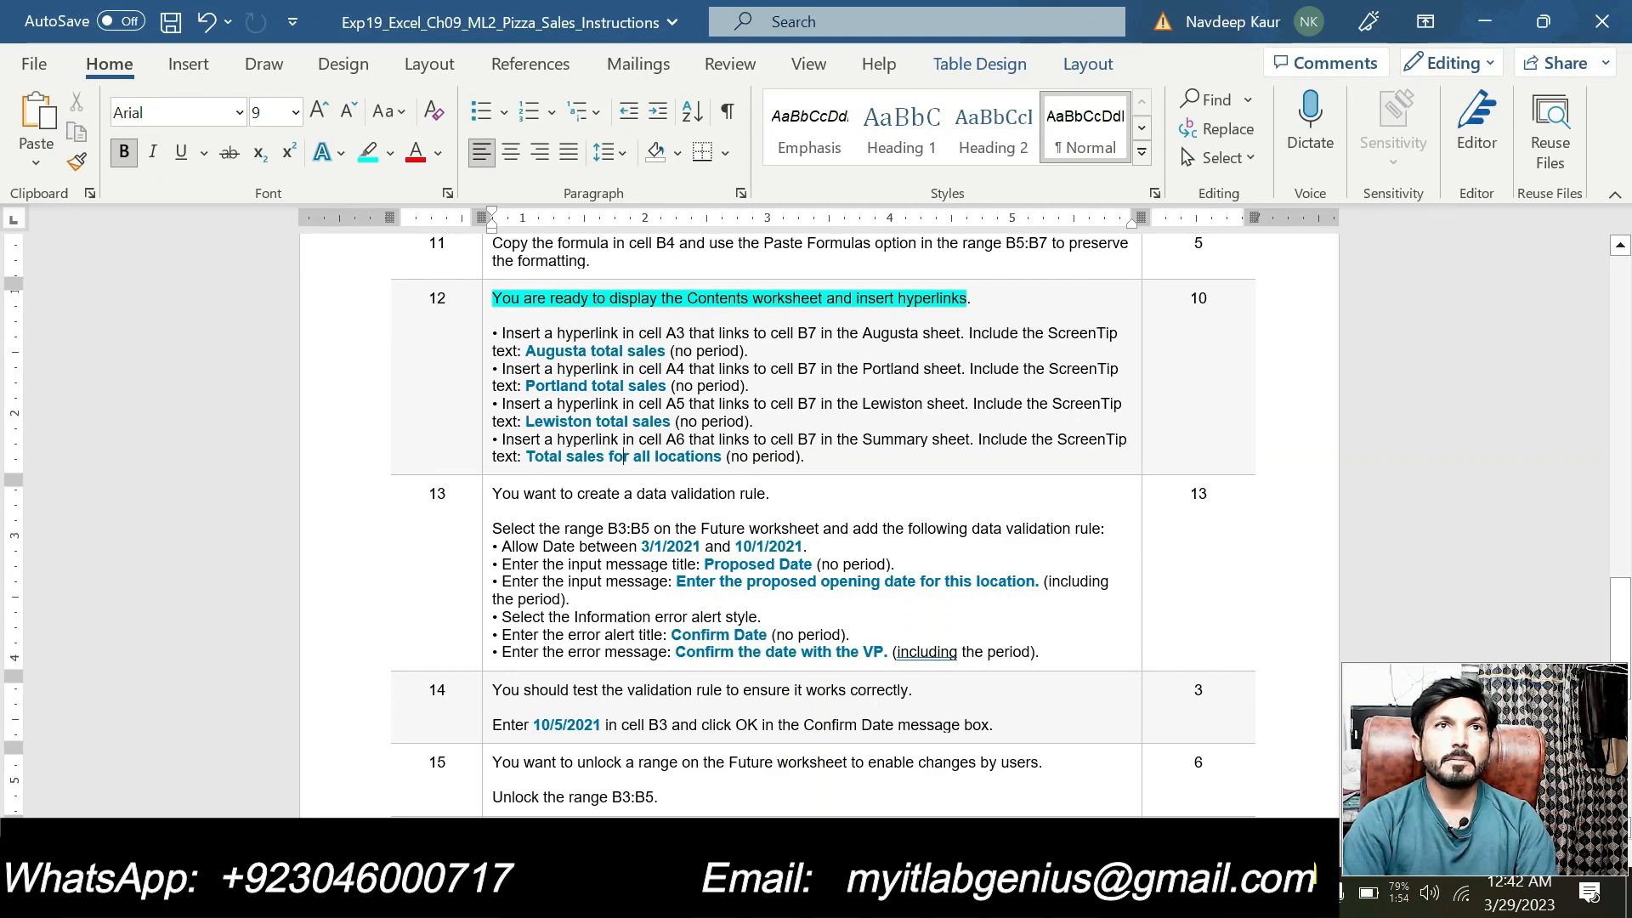
# Step: Highlight step 12's cell A3 hyperlink instruction for Augusta in turquoise and its cell A4 instruction for Portland in bright green
pyautogui.tripleClick(612, 350)
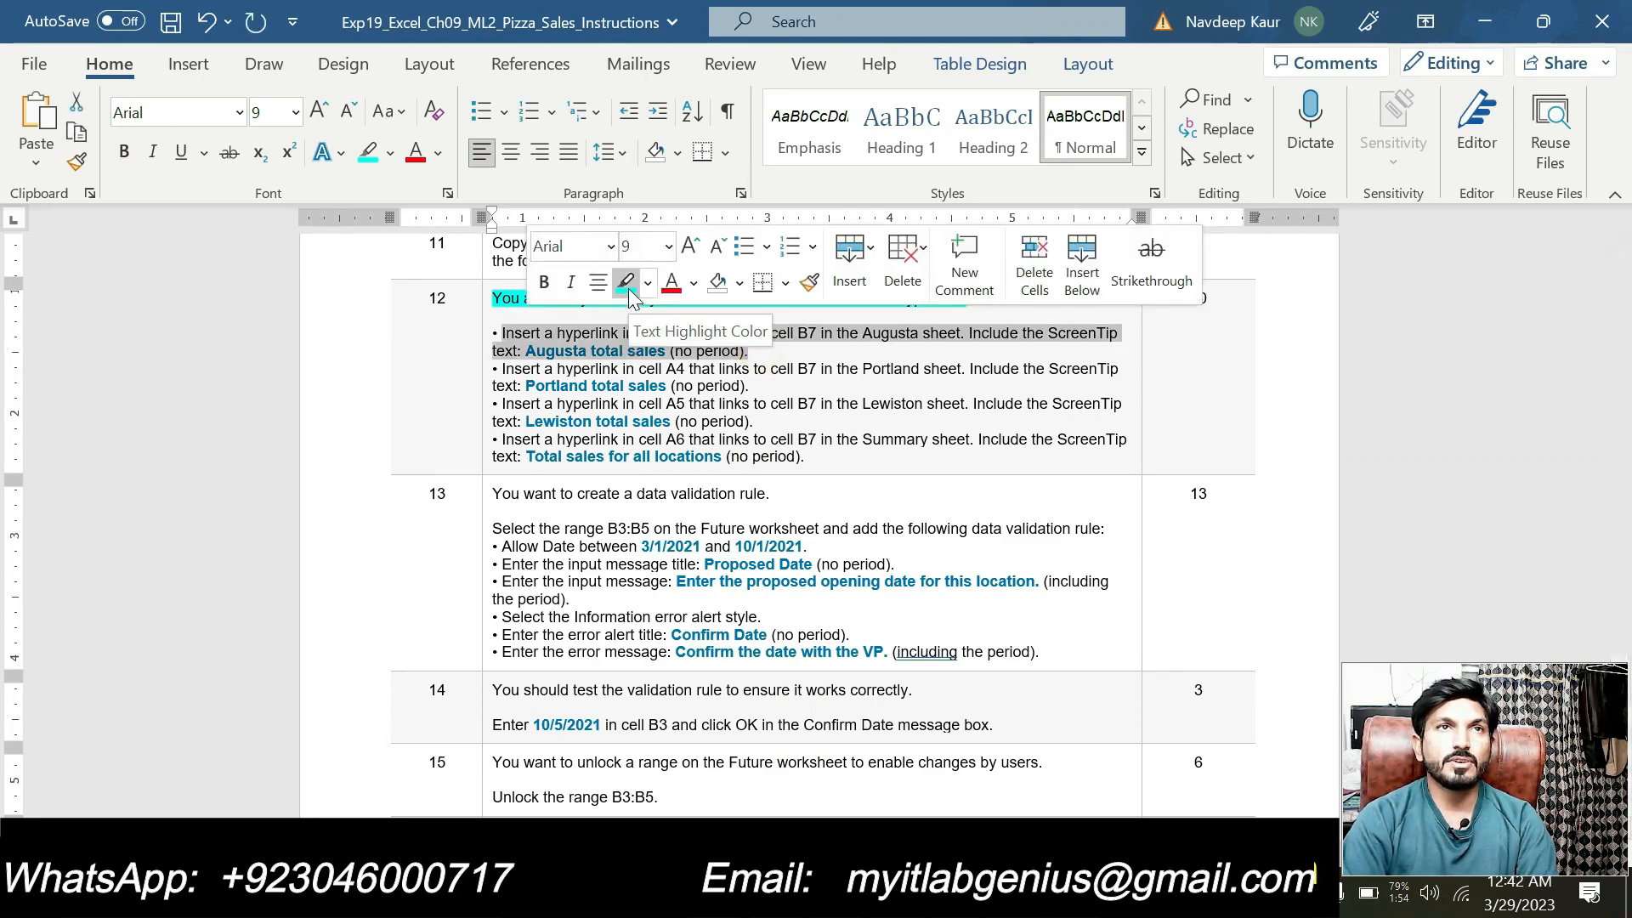
pyautogui.click(631, 287)
pyautogui.moveTo(749, 387); pyautogui.dragTo(525, 386)
pyautogui.tripleClick(759, 386)
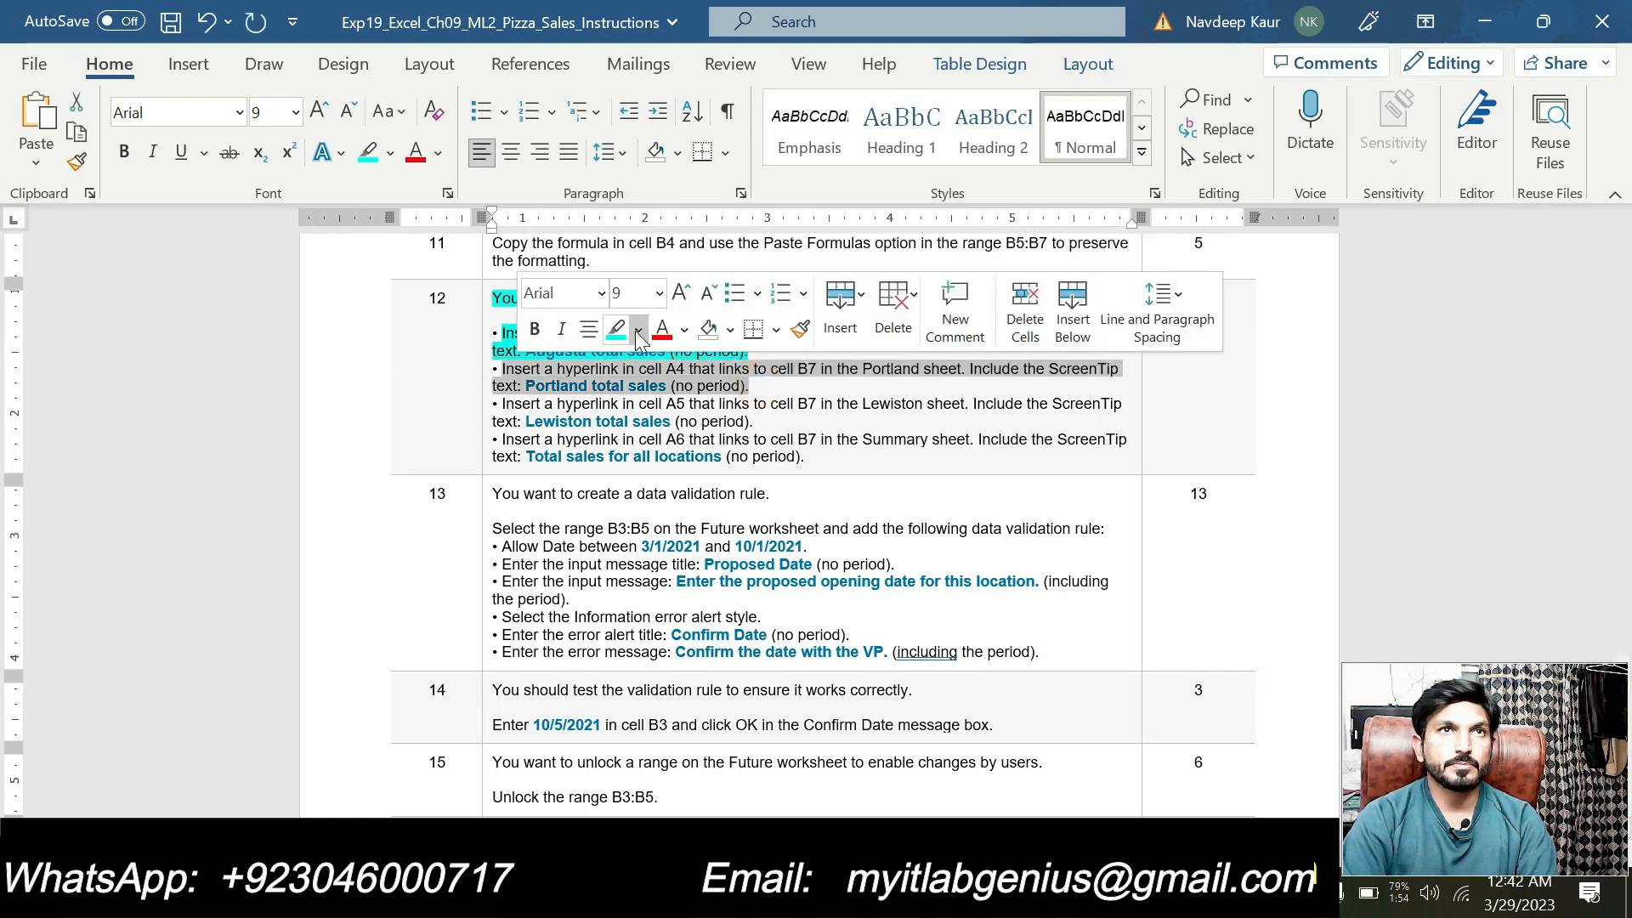
pyautogui.click(637, 329)
pyautogui.click(655, 368)
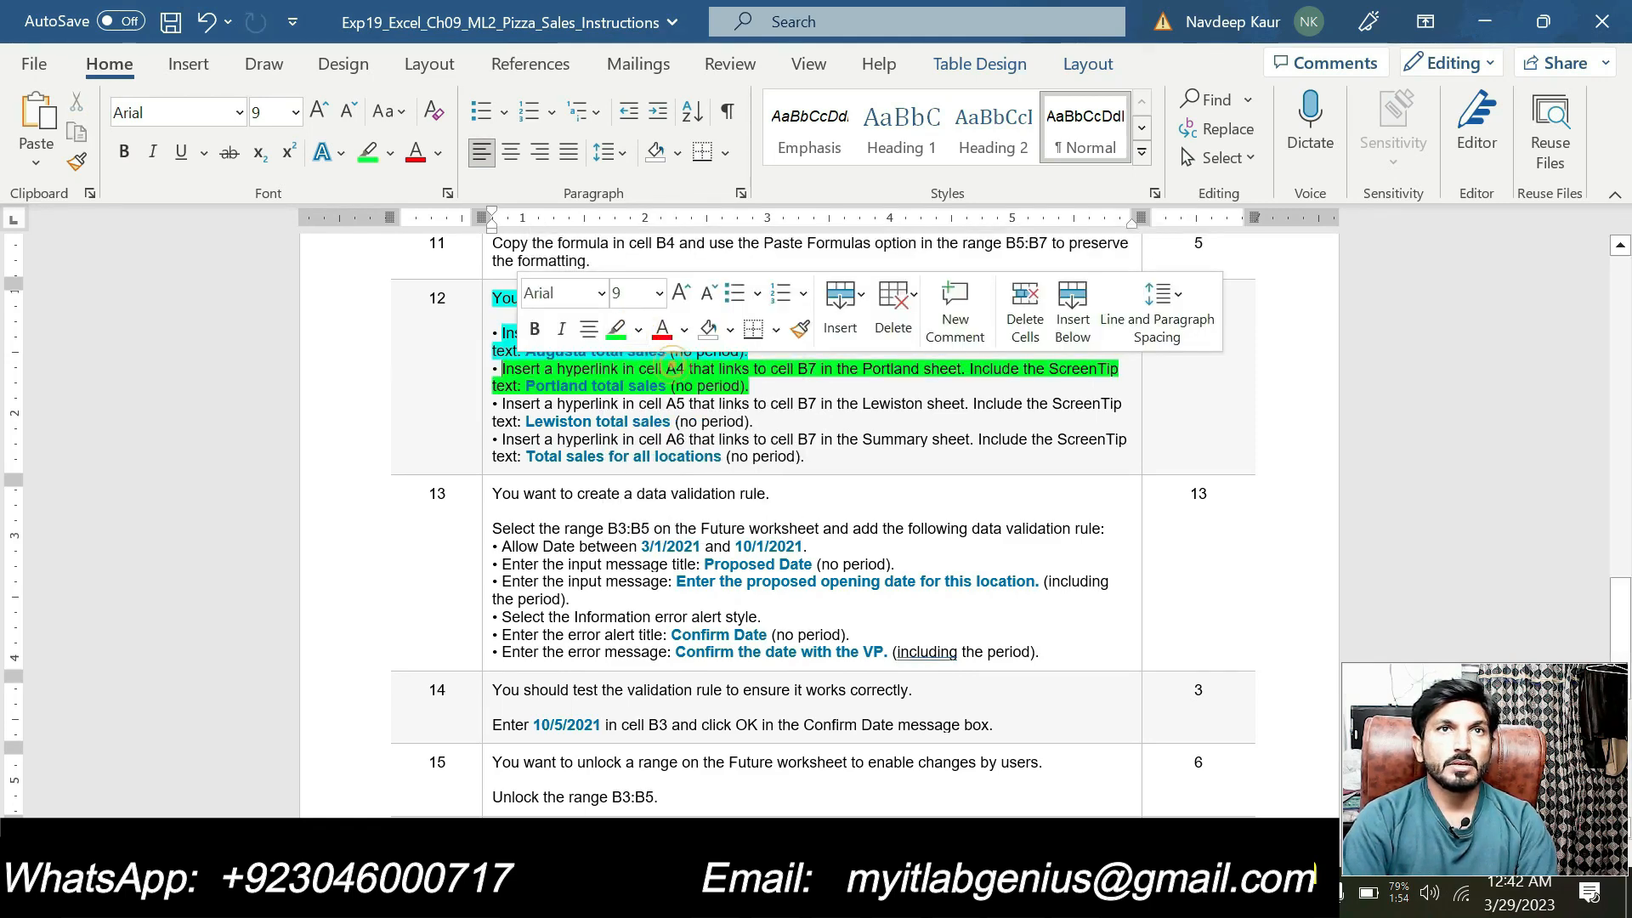
# Step: Highlight step 12's cell A5 hyperlink instruction for Lewiston in yellow and its cell A6 instruction for Summary in light gray
pyautogui.tripleClick(778, 422)
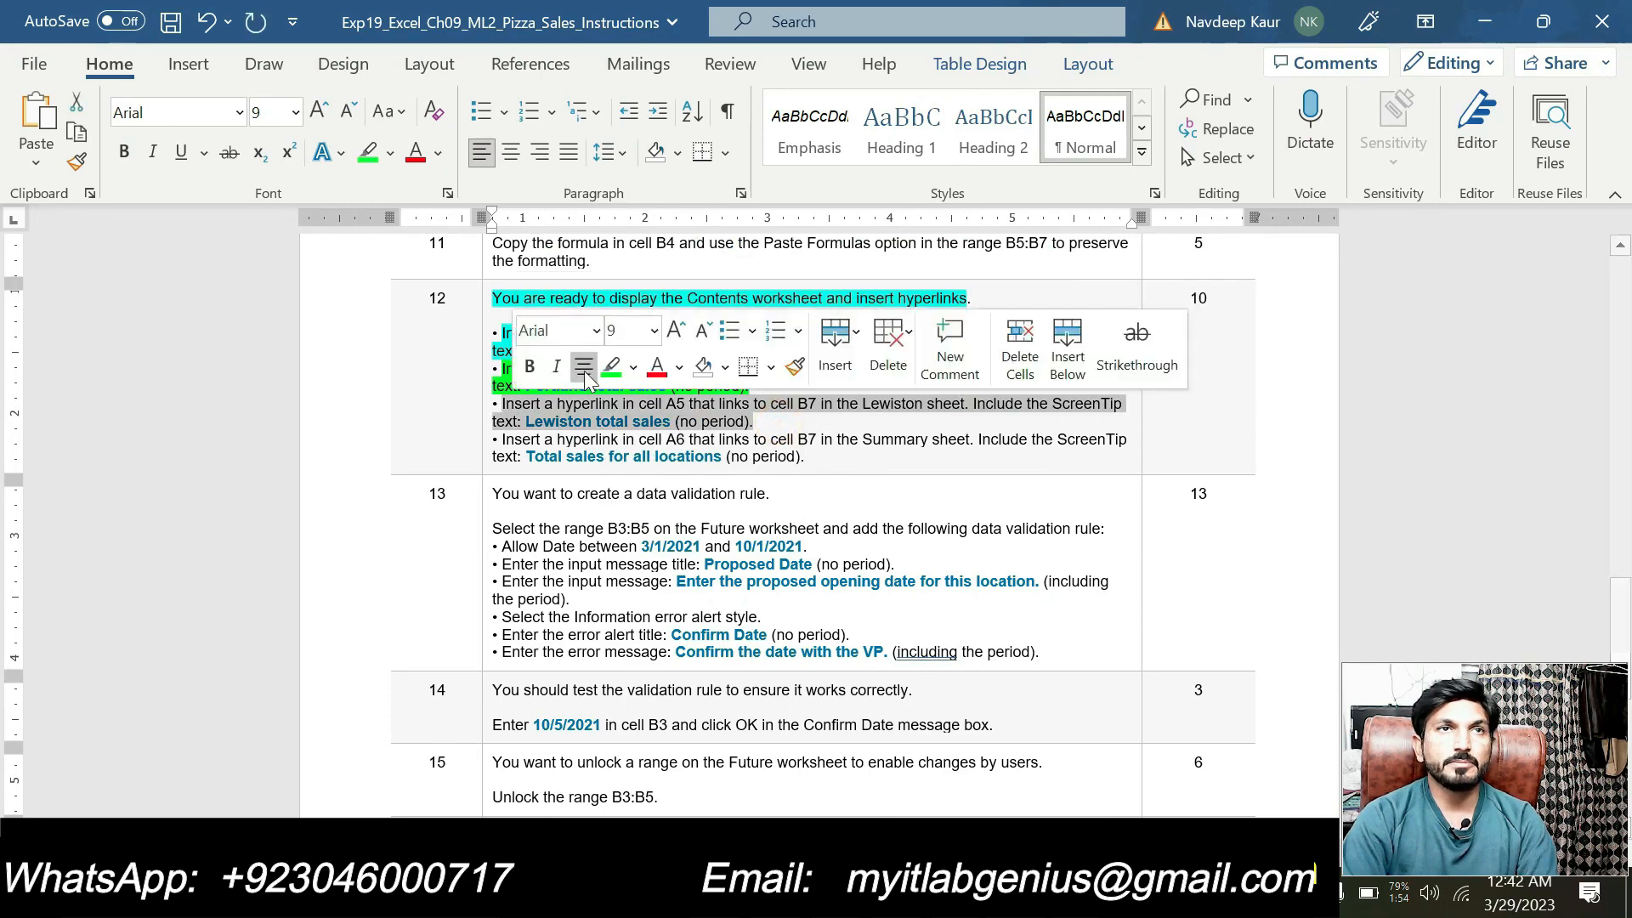
pyautogui.click(633, 374)
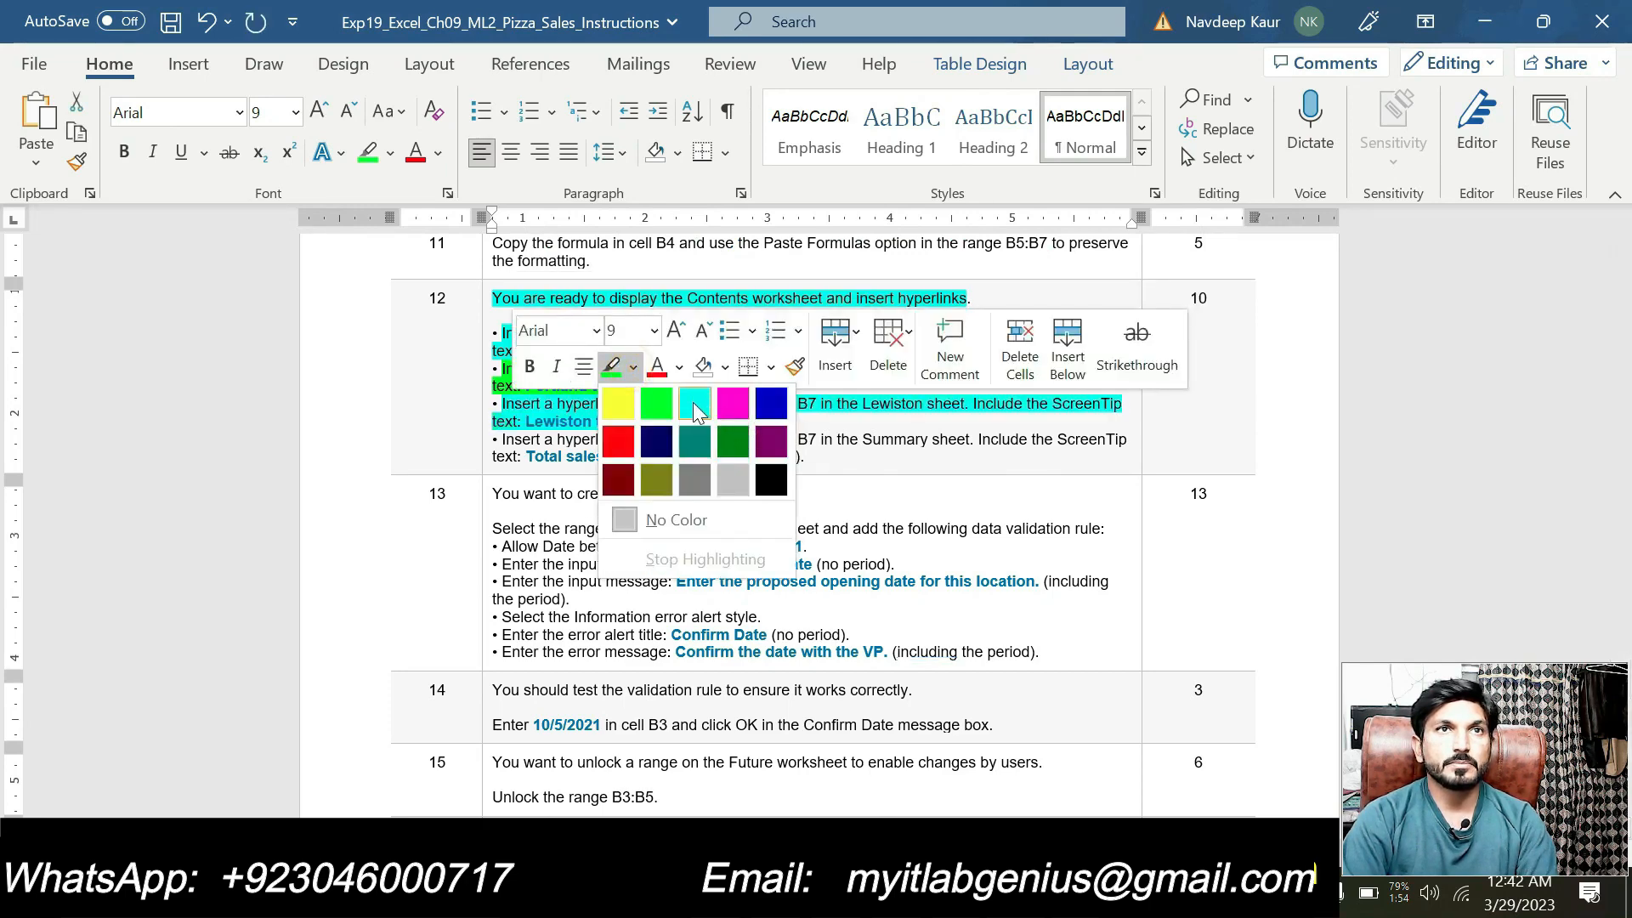
pyautogui.click(629, 399)
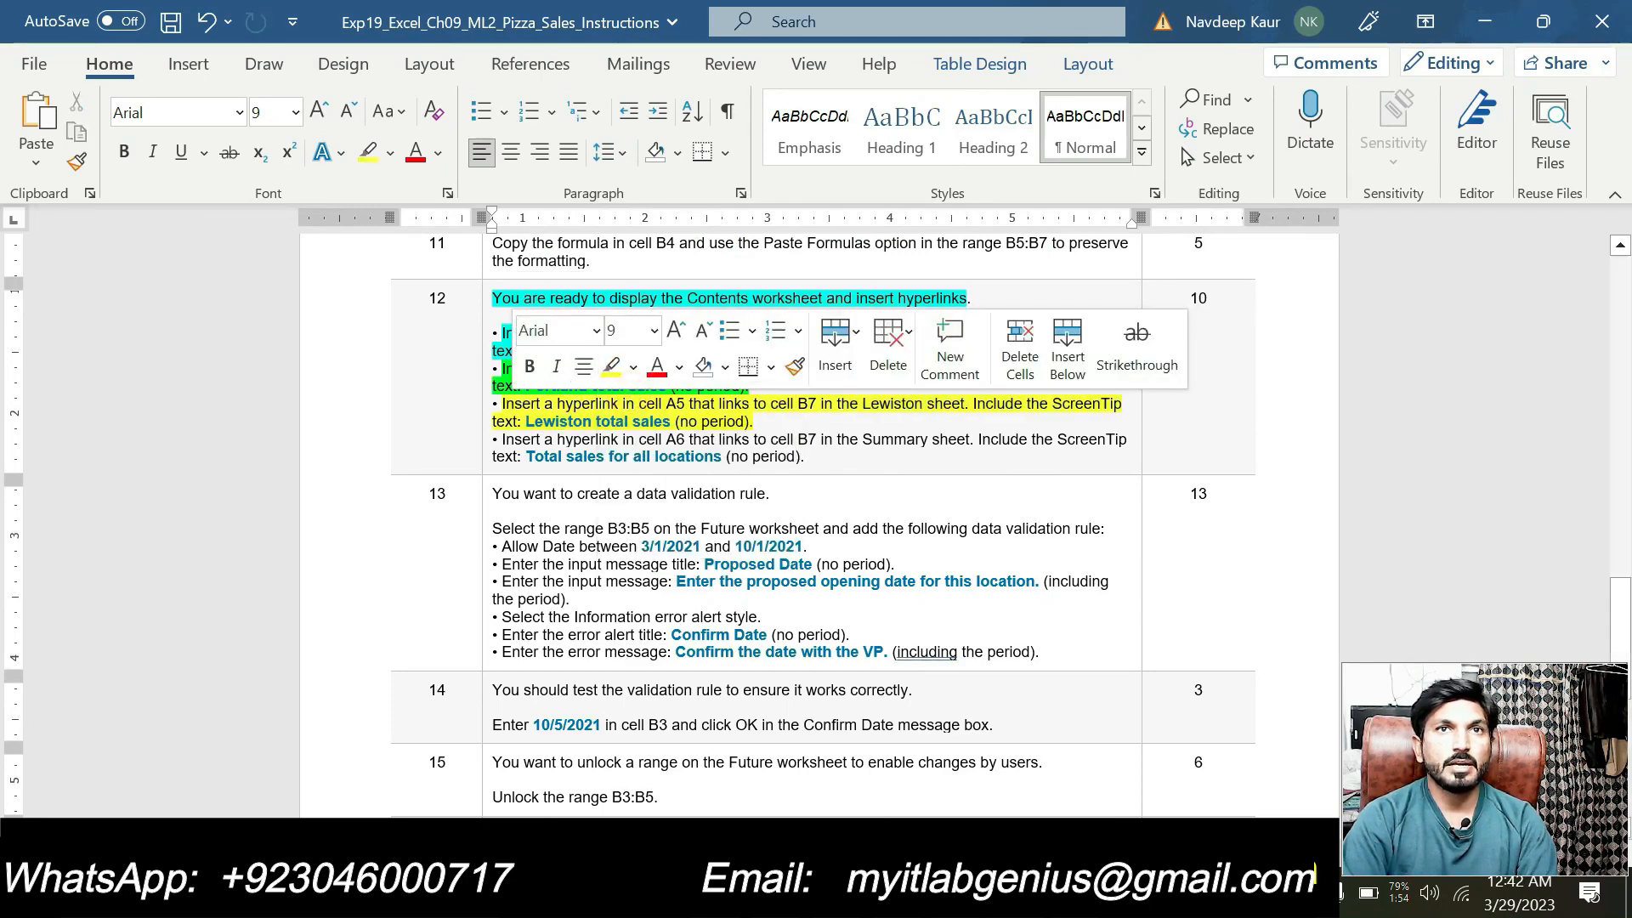
pyautogui.moveTo(720, 457); pyautogui.dragTo(809, 457)
pyautogui.tripleClick(806, 457)
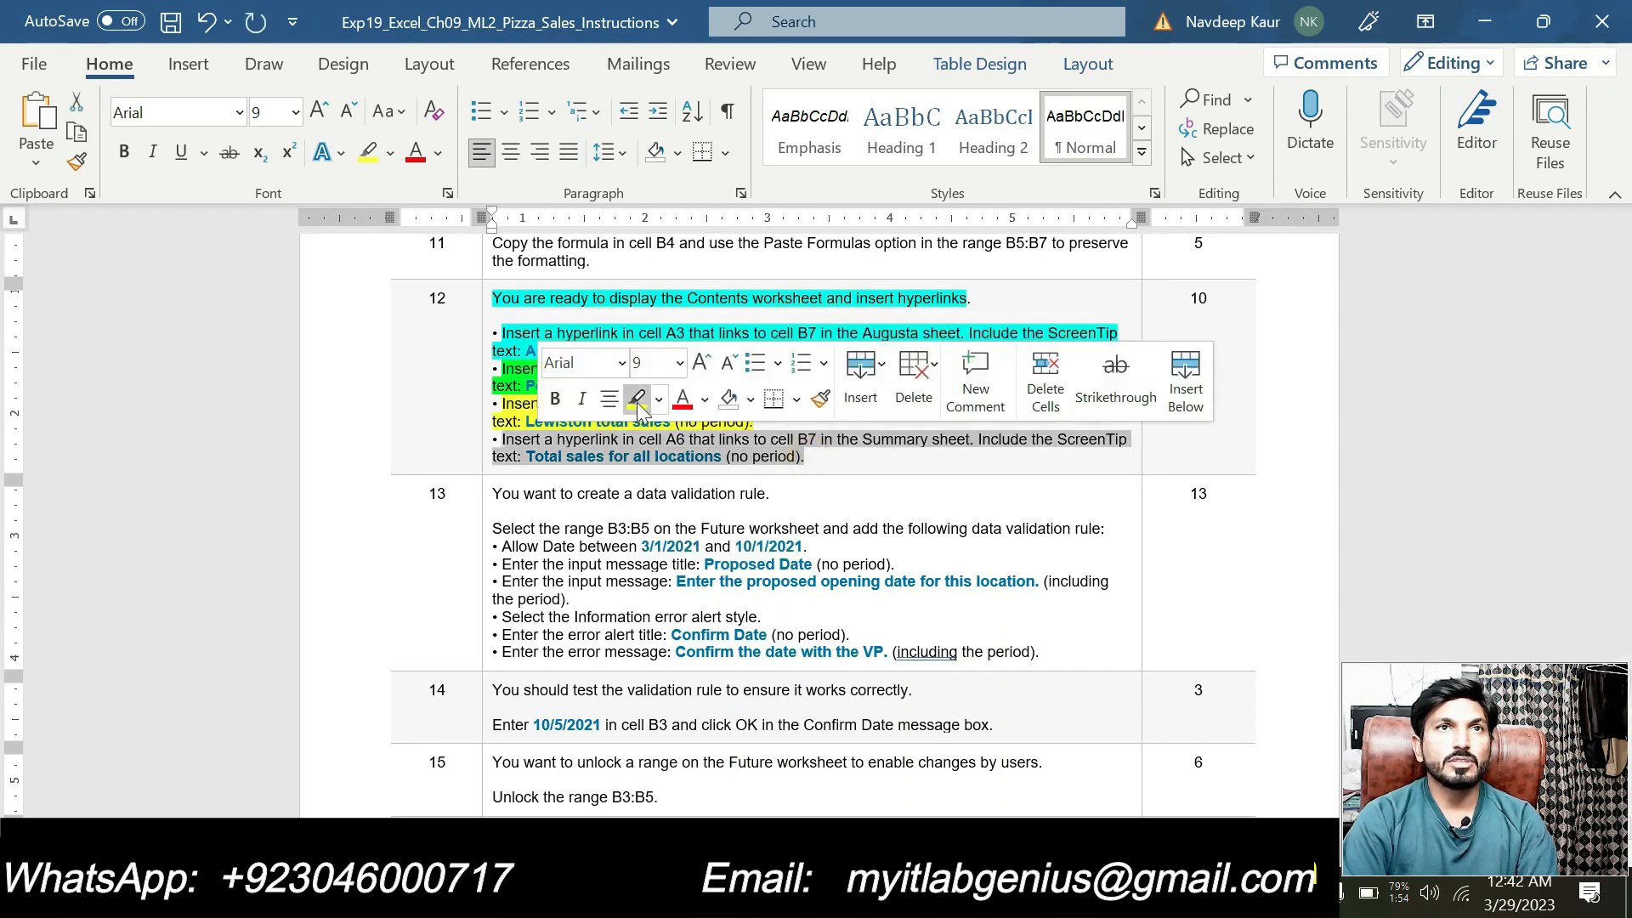
pyautogui.click(656, 399)
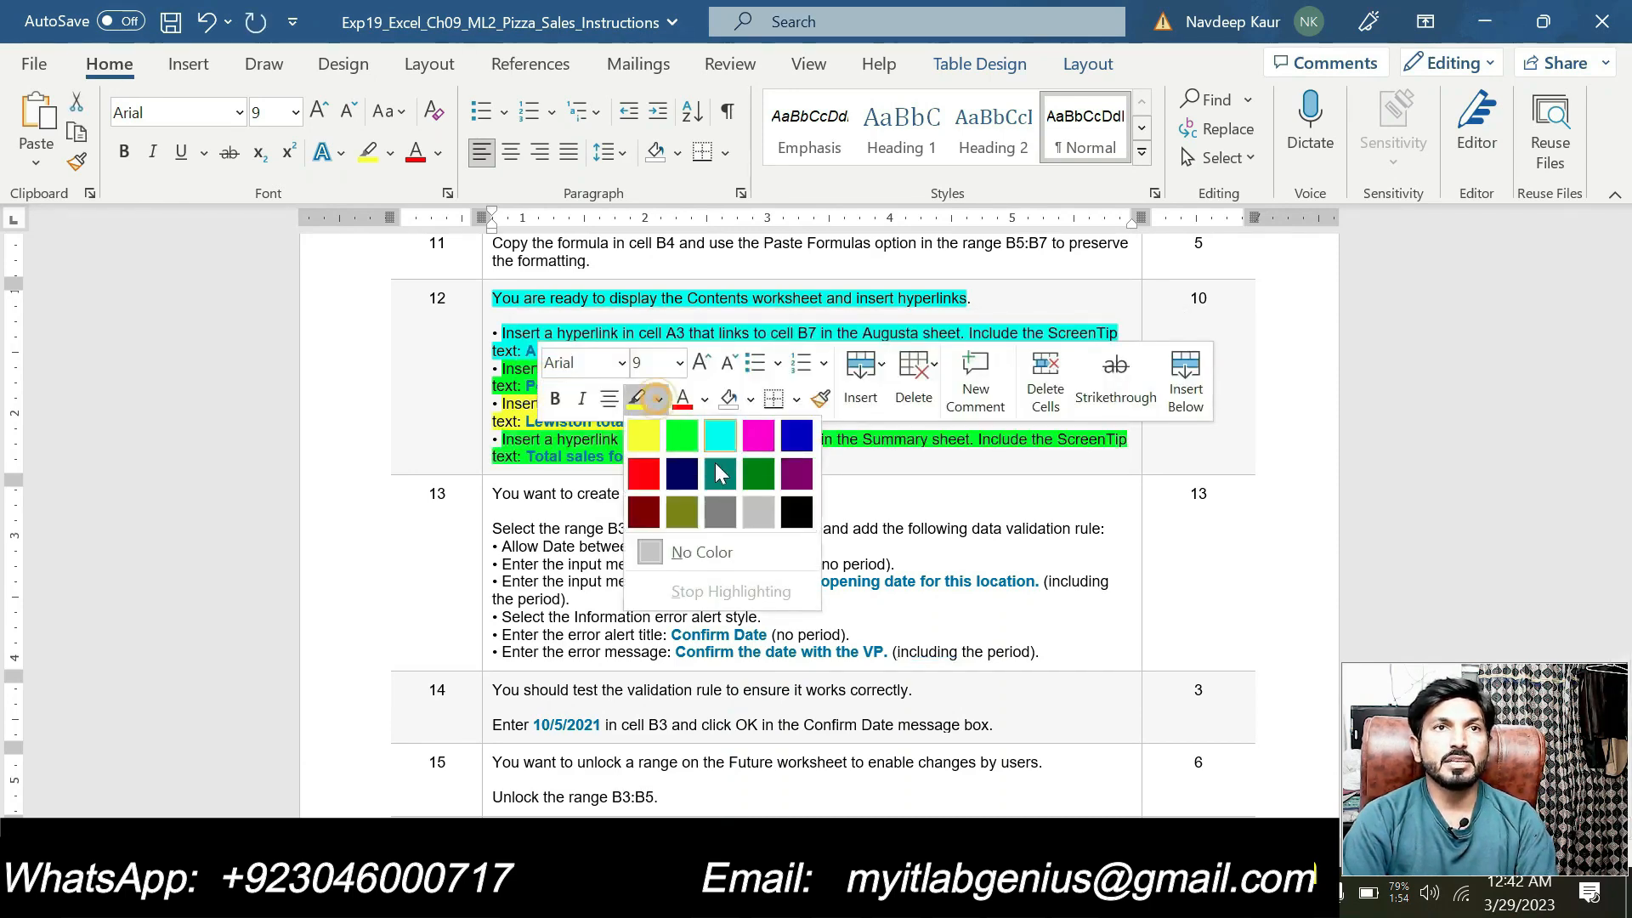
pyautogui.click(767, 520)
pyautogui.click(806, 453)
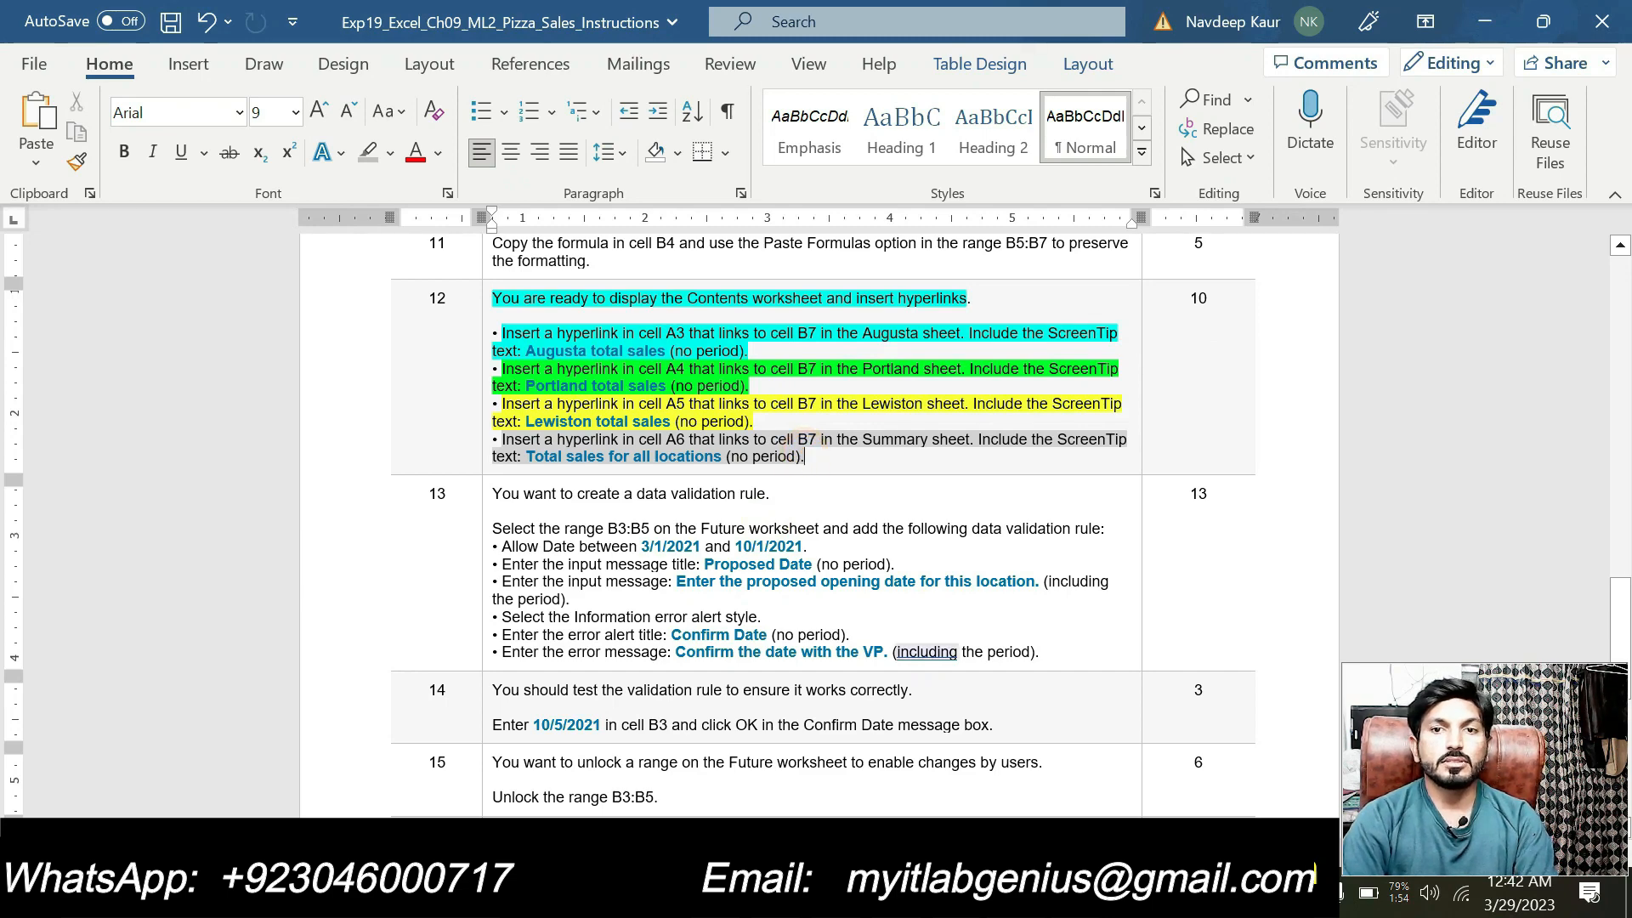
# Step: Compare the Contents worksheet's links in Excel with the four ScreenTip texts listed in step 12 of the Word instructions
pyautogui.hotkey('alt', 'Tab')
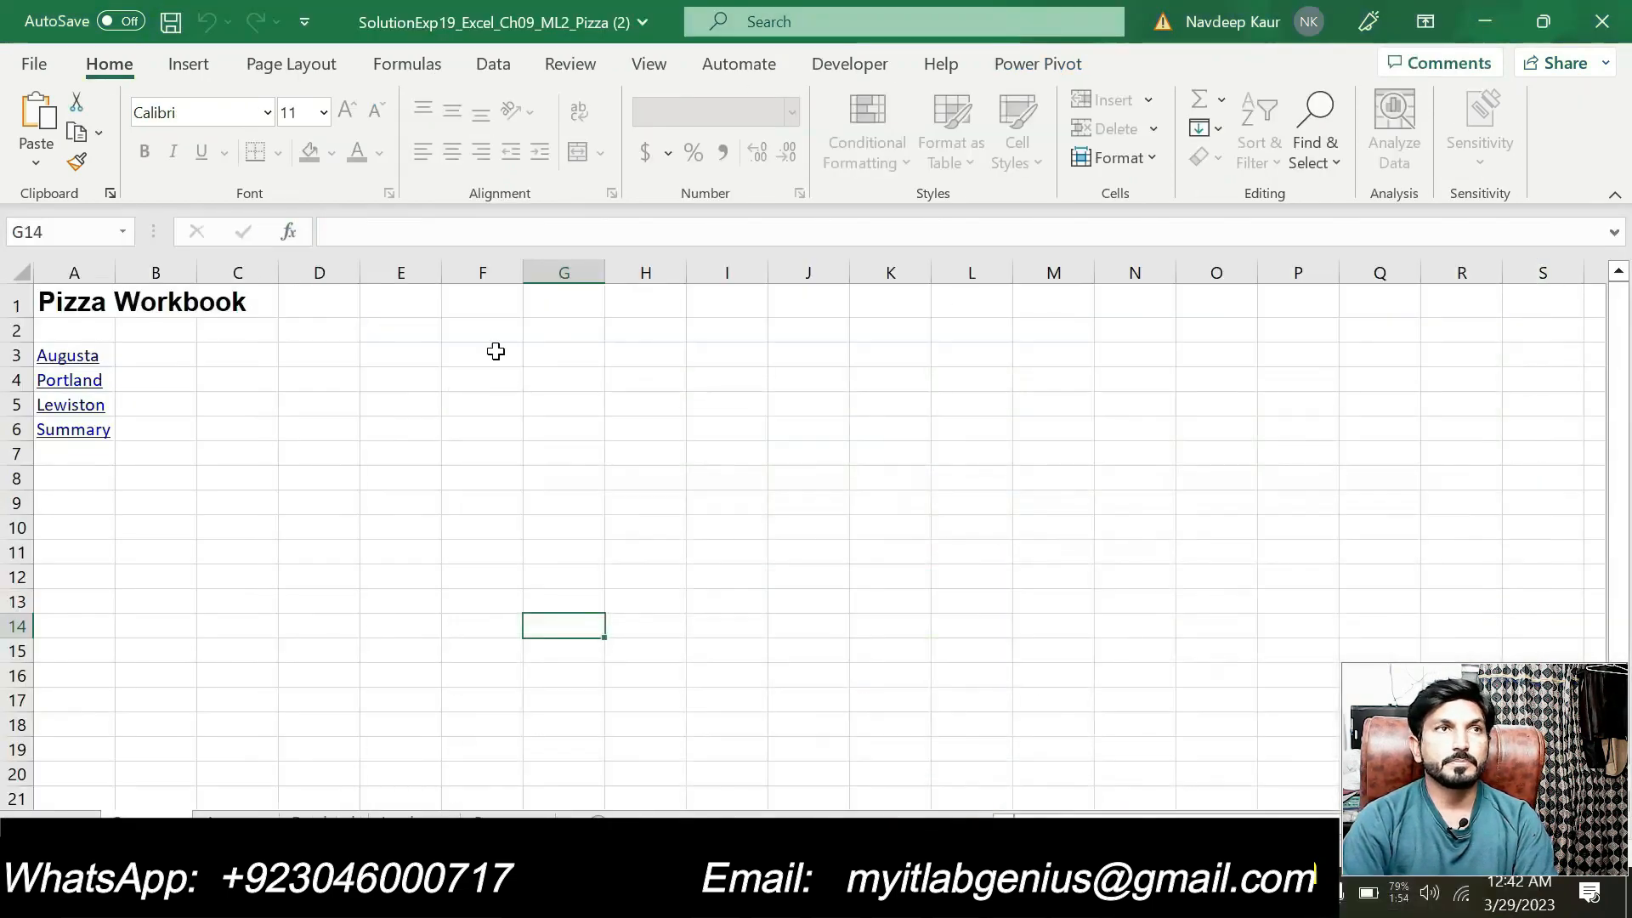
pyautogui.moveTo(87, 367)
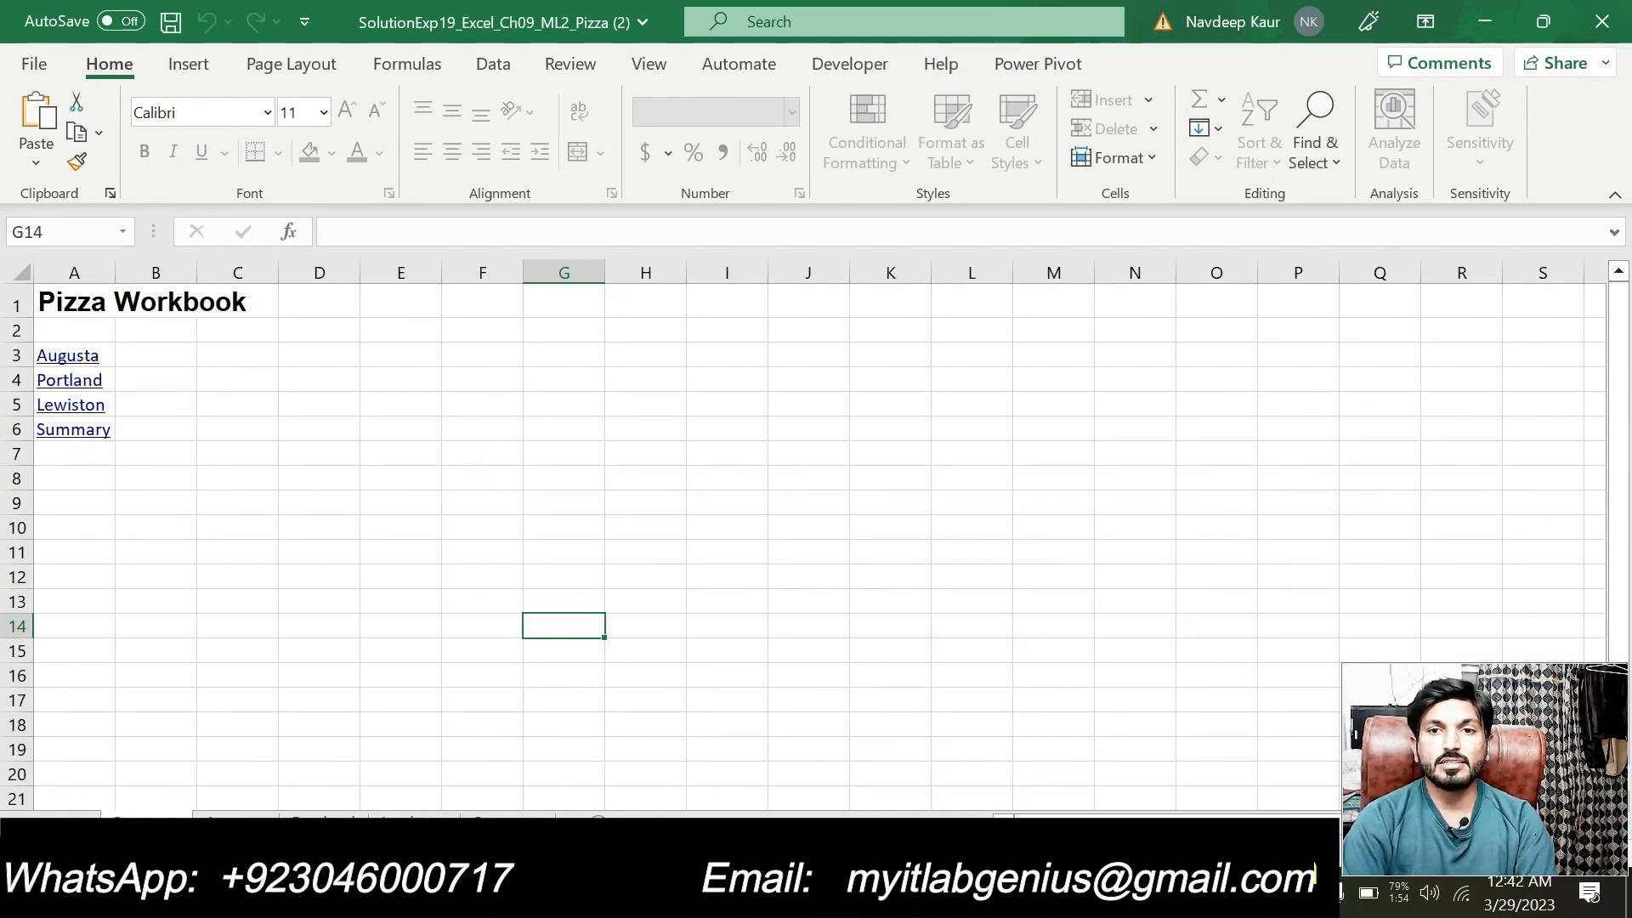
pyautogui.hotkey('alt', 'Tab')
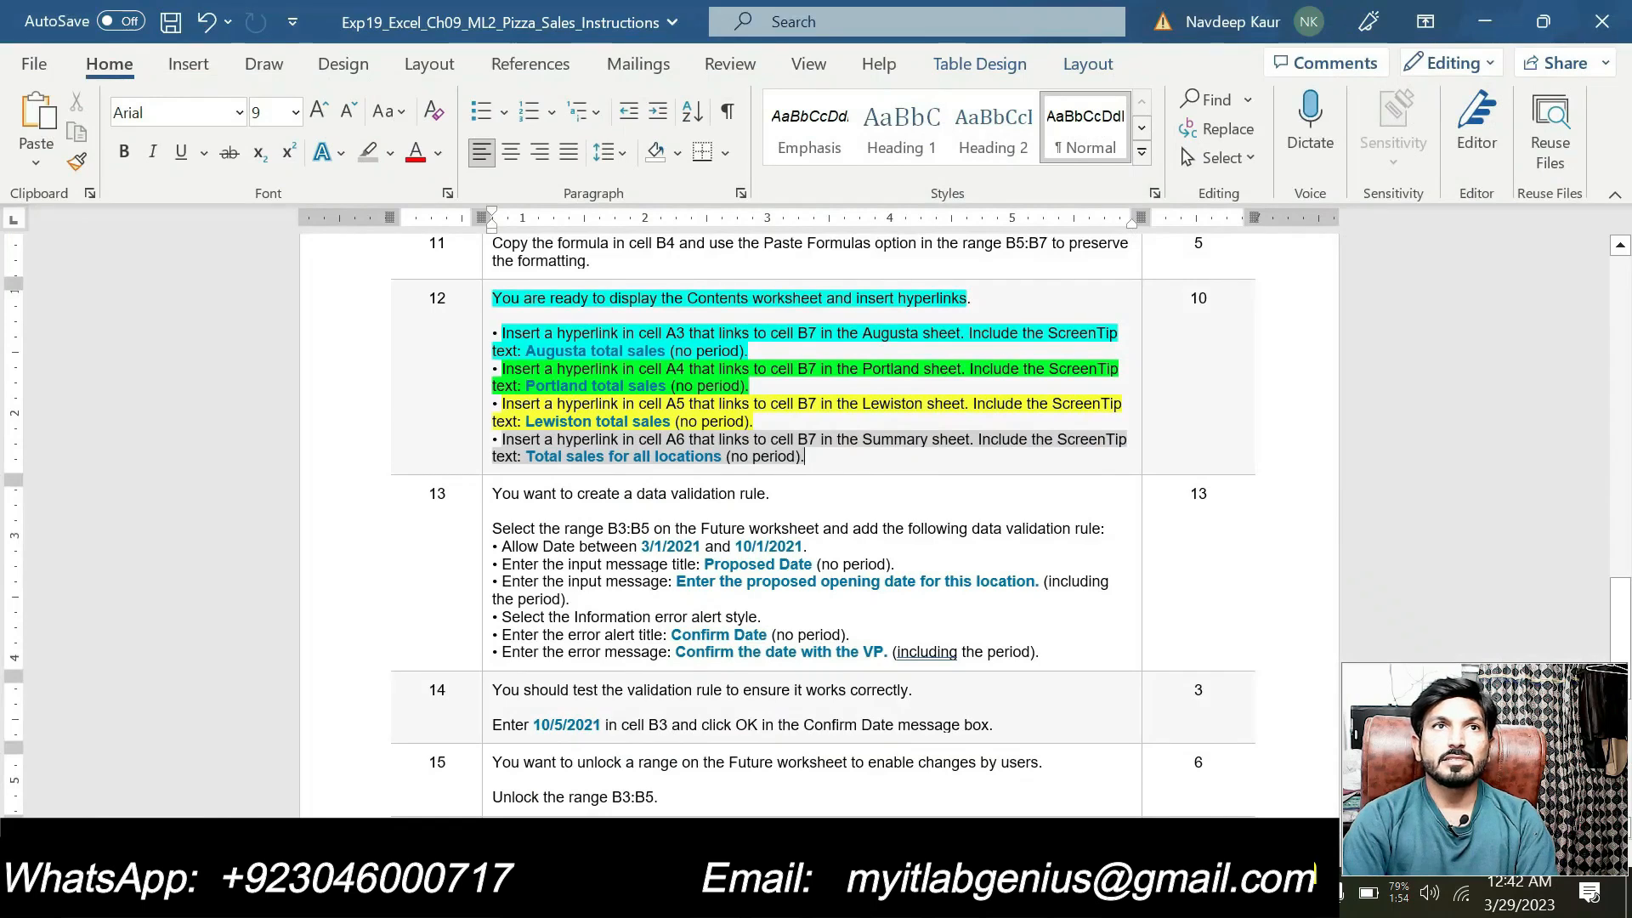
pyautogui.moveTo(527, 351); pyautogui.dragTo(665, 351)
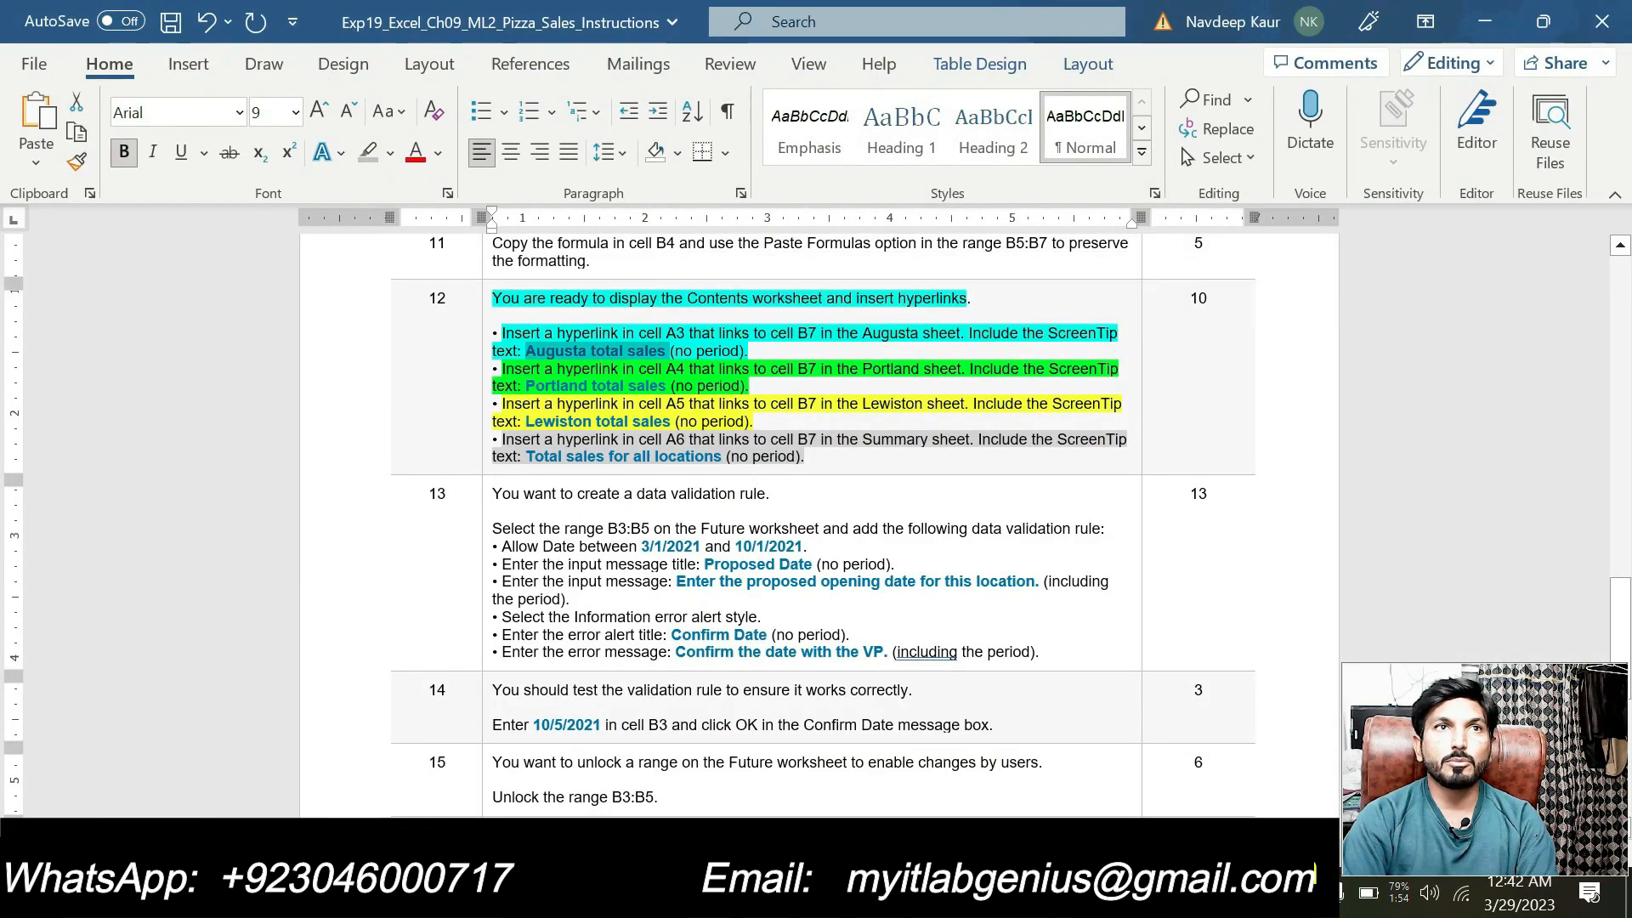
pyautogui.moveTo(525, 385); pyautogui.dragTo(624, 385)
pyautogui.moveTo(525, 421); pyautogui.dragTo(671, 422)
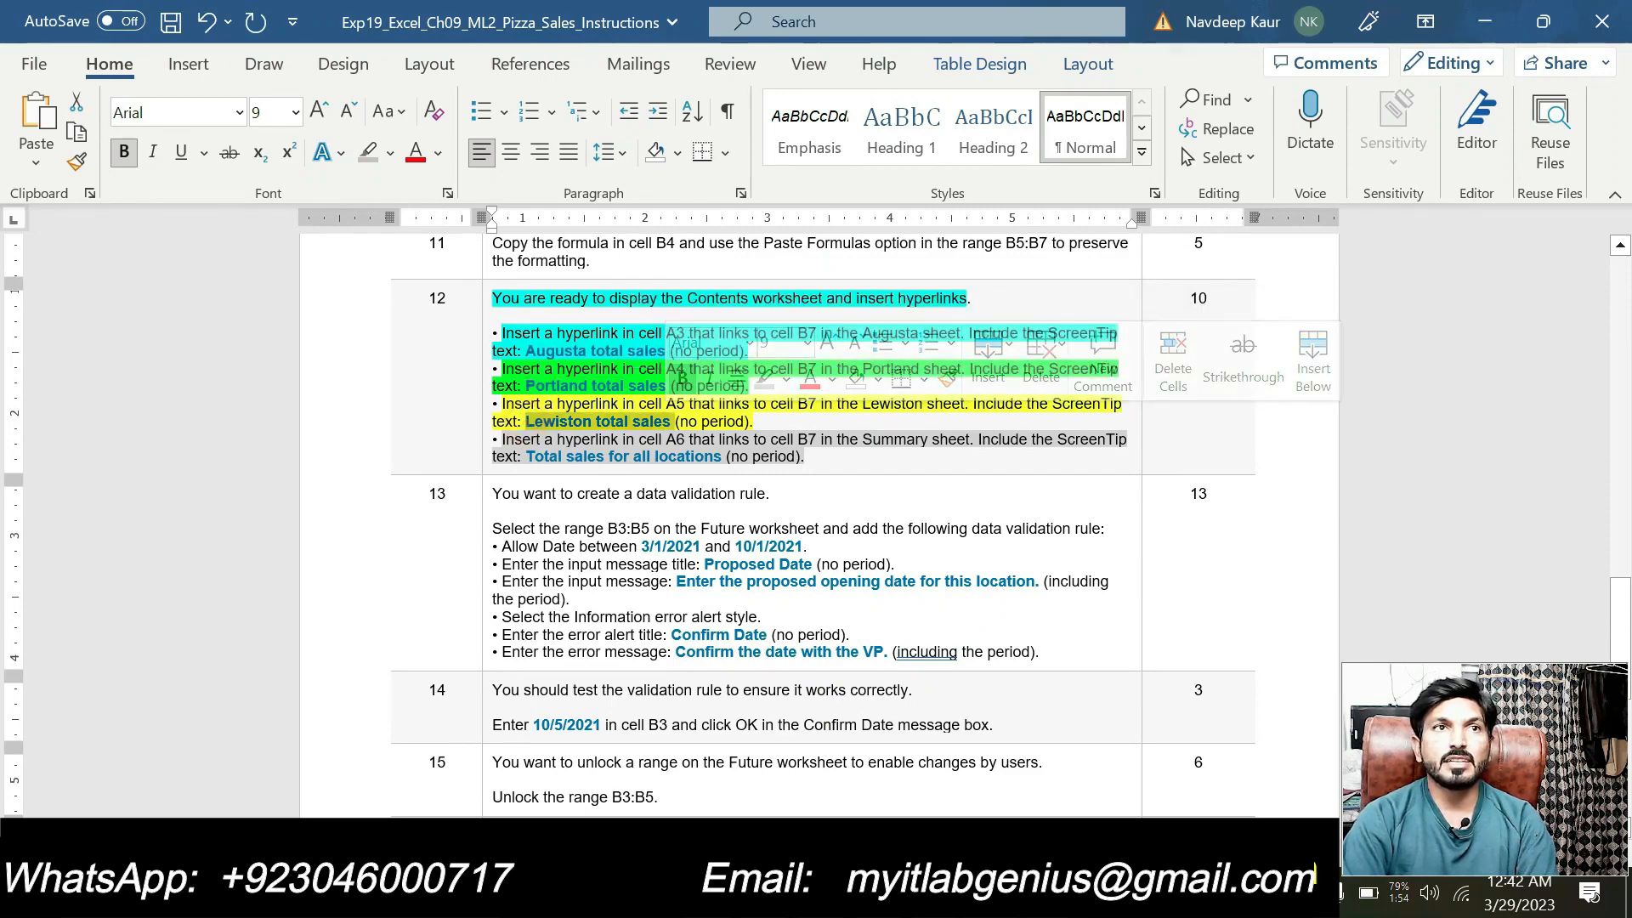
pyautogui.moveTo(527, 456); pyautogui.dragTo(721, 457)
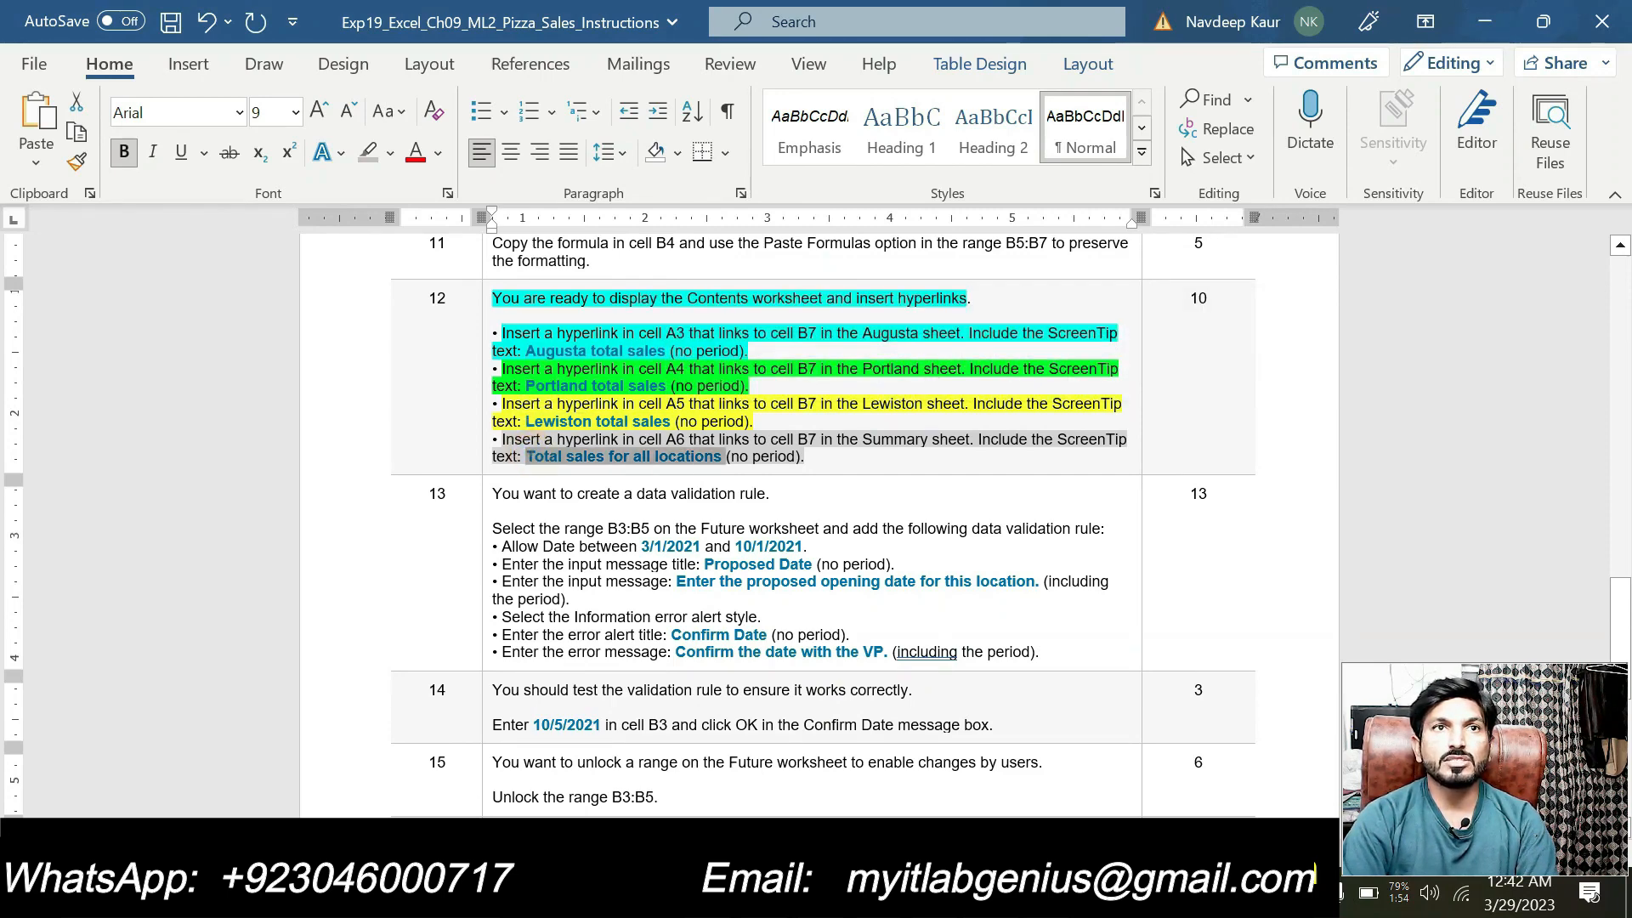
pyautogui.hotkey('alt', 'Tab')
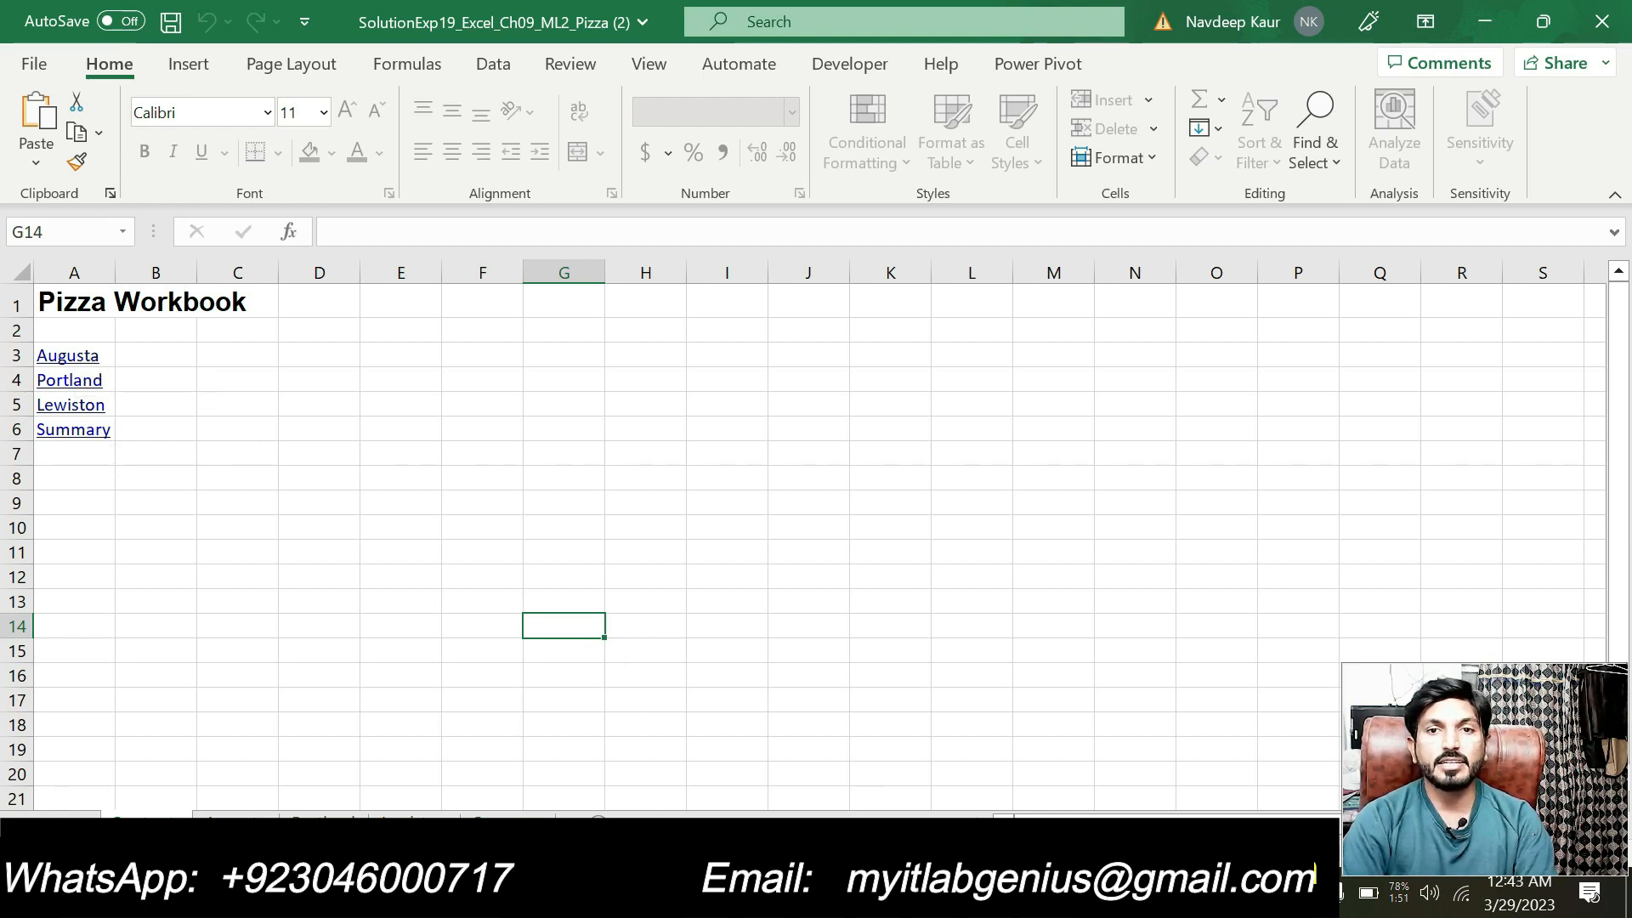
pyautogui.hotkey('alt', 'Tab')
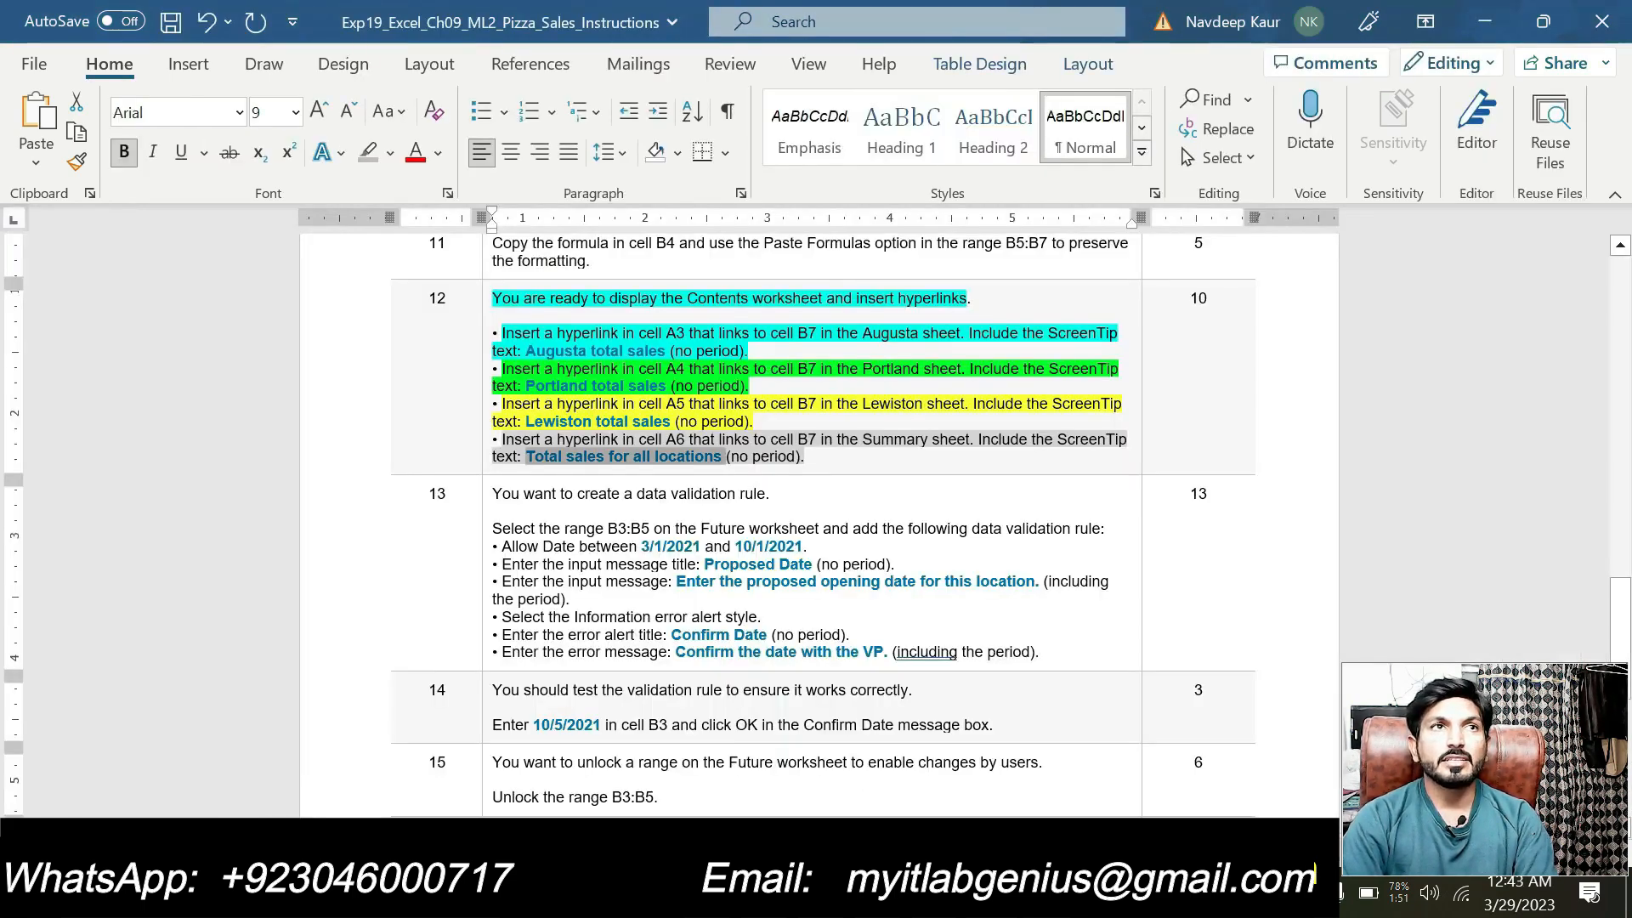
# Step: Remove the highlighting from all of step 12's instruction text
pyautogui.moveTo(804, 456); pyautogui.dragTo(492, 298)
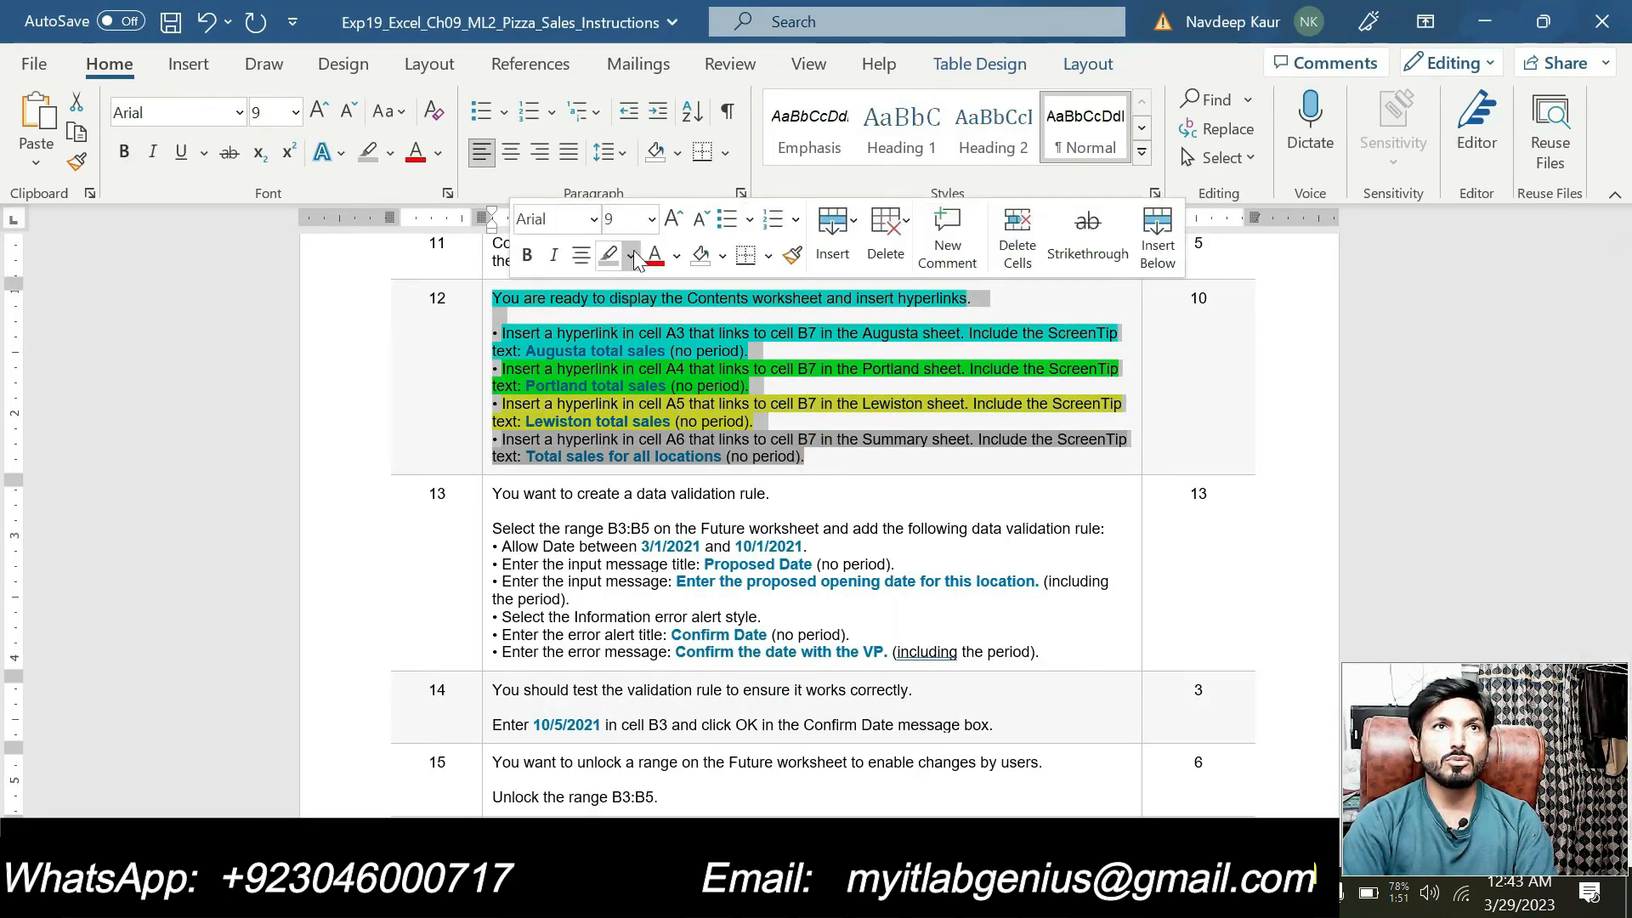
pyautogui.click(631, 255)
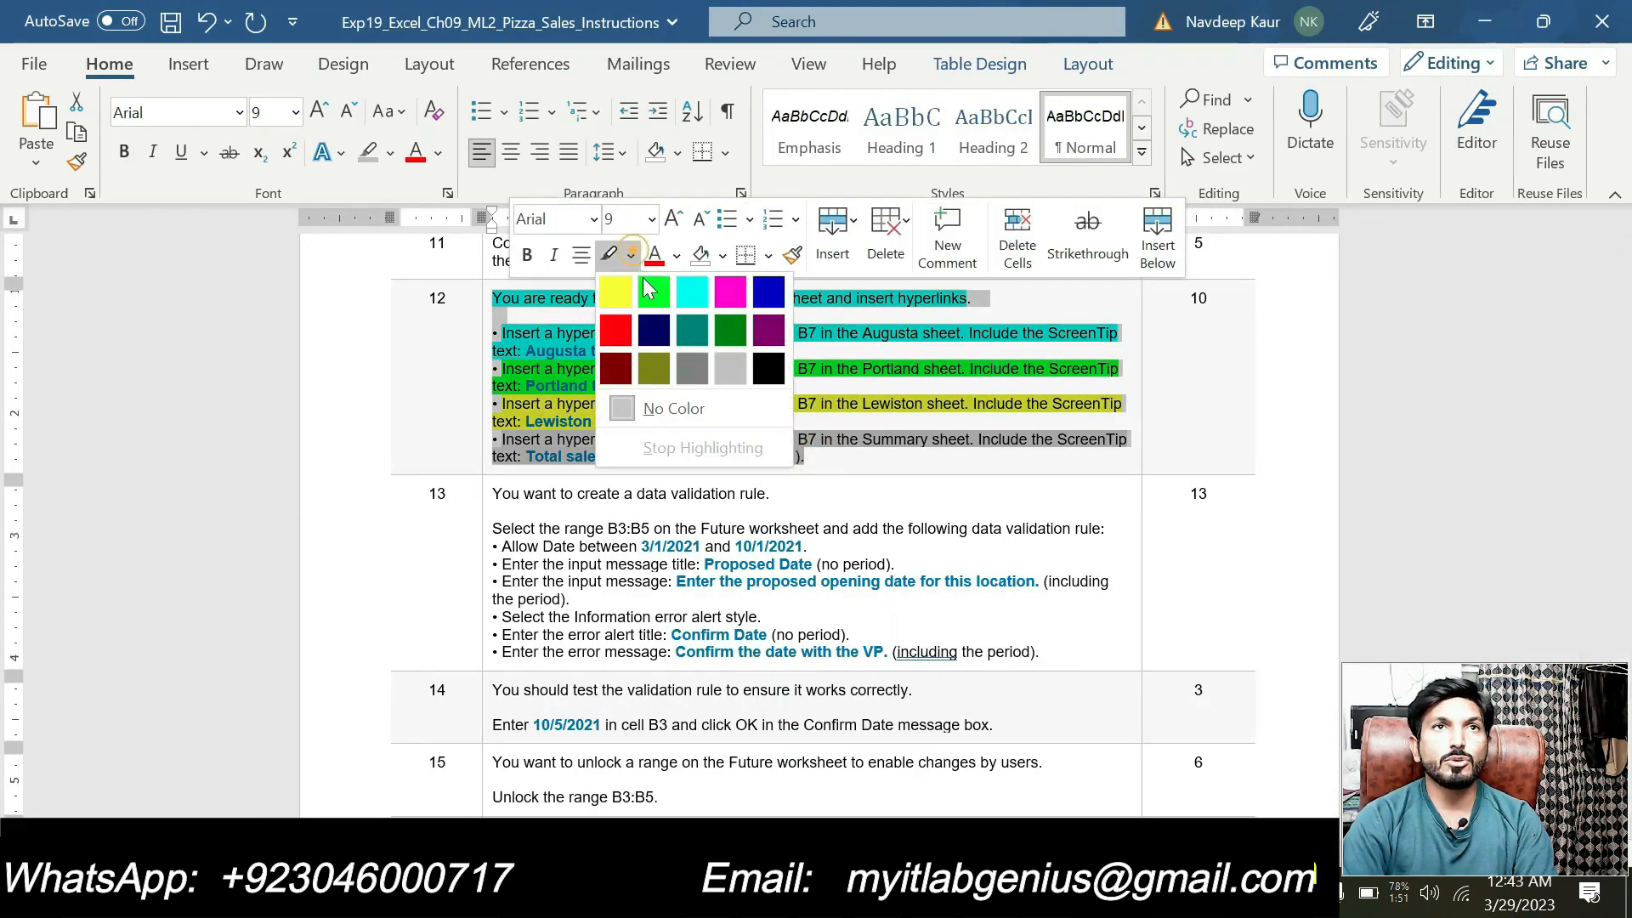
pyautogui.click(637, 410)
# Step: Highlight step 13's sentence about adding a data validation rule to the range B3:B5 on the Future worksheet in turquoise
pyautogui.scroll(-2, 704, 482)
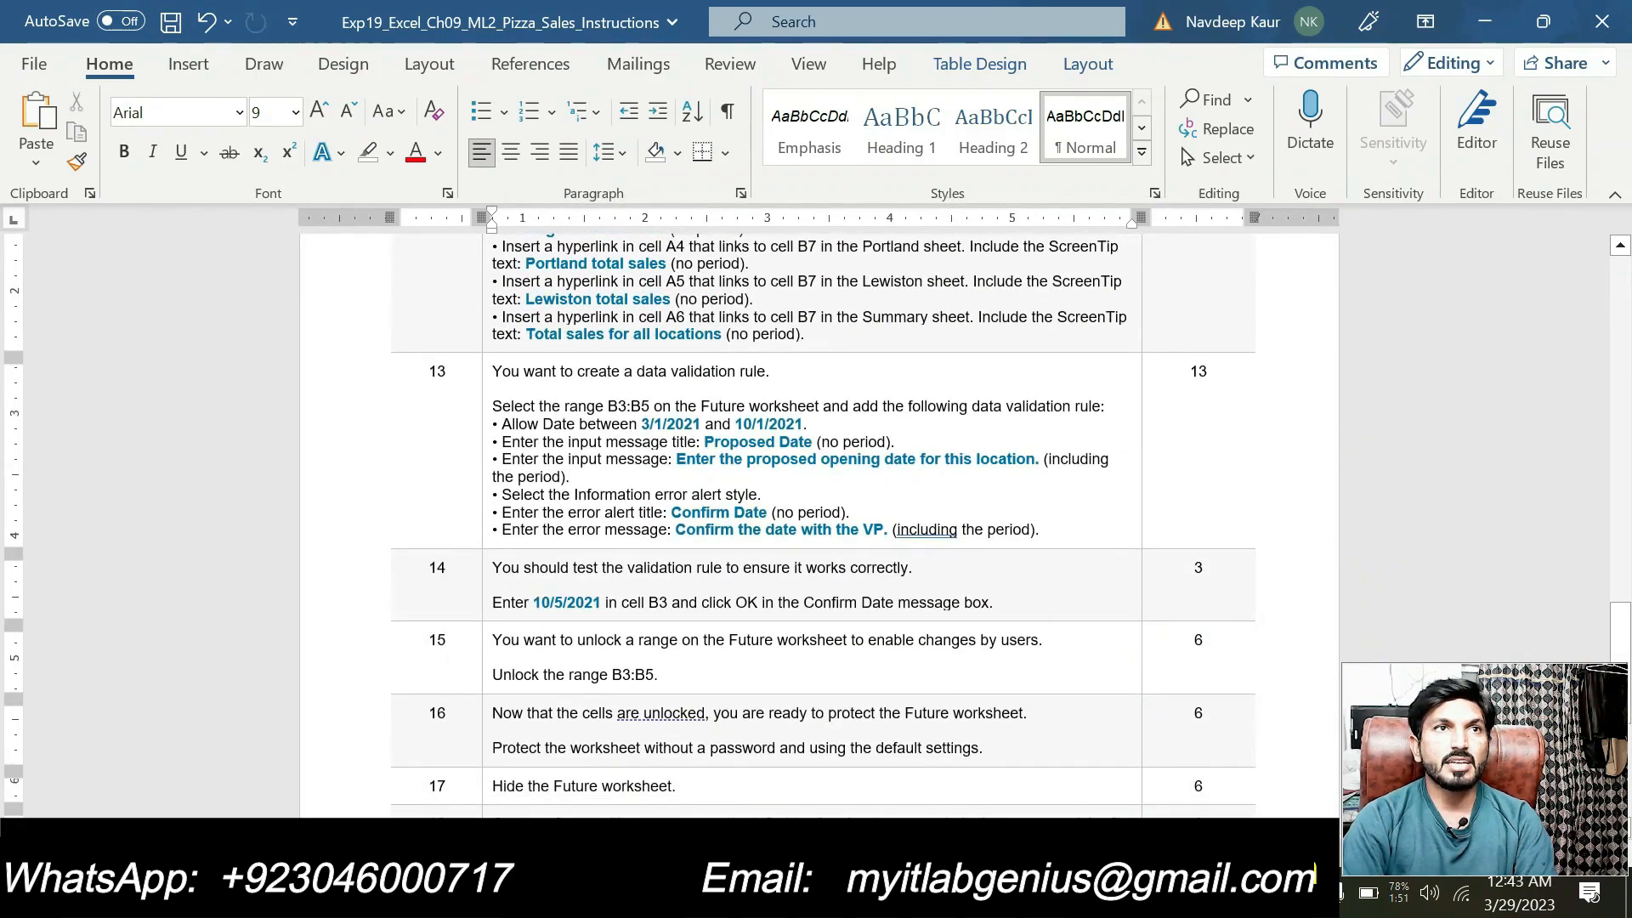
pyautogui.moveTo(500, 371); pyautogui.dragTo(1102, 406)
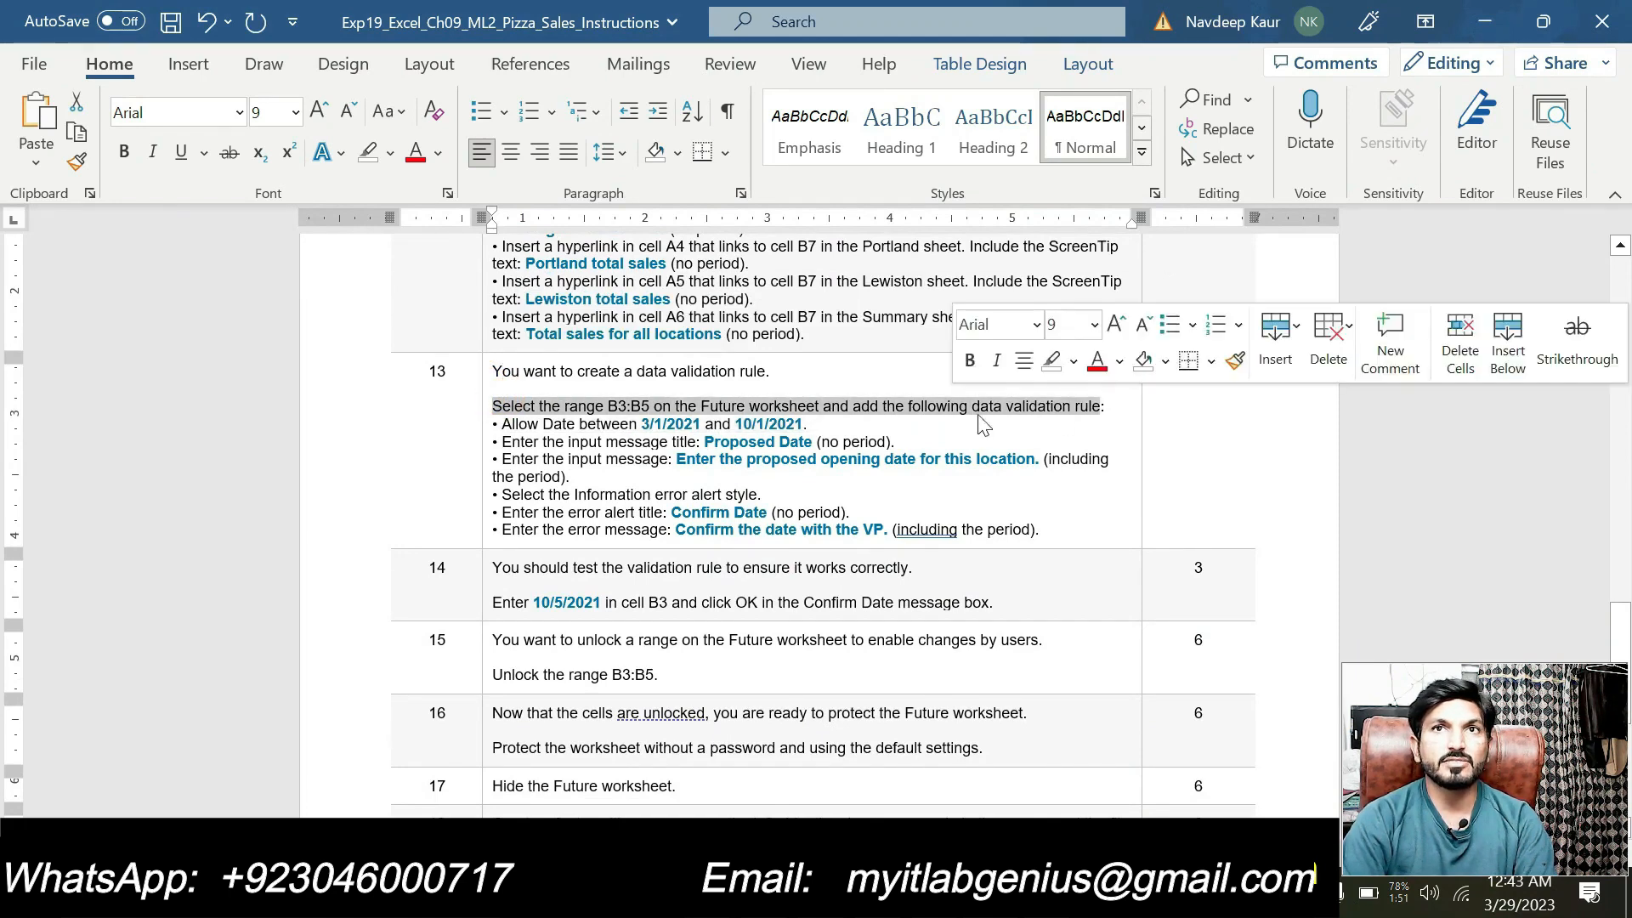
pyautogui.click(1074, 361)
pyautogui.click(1130, 399)
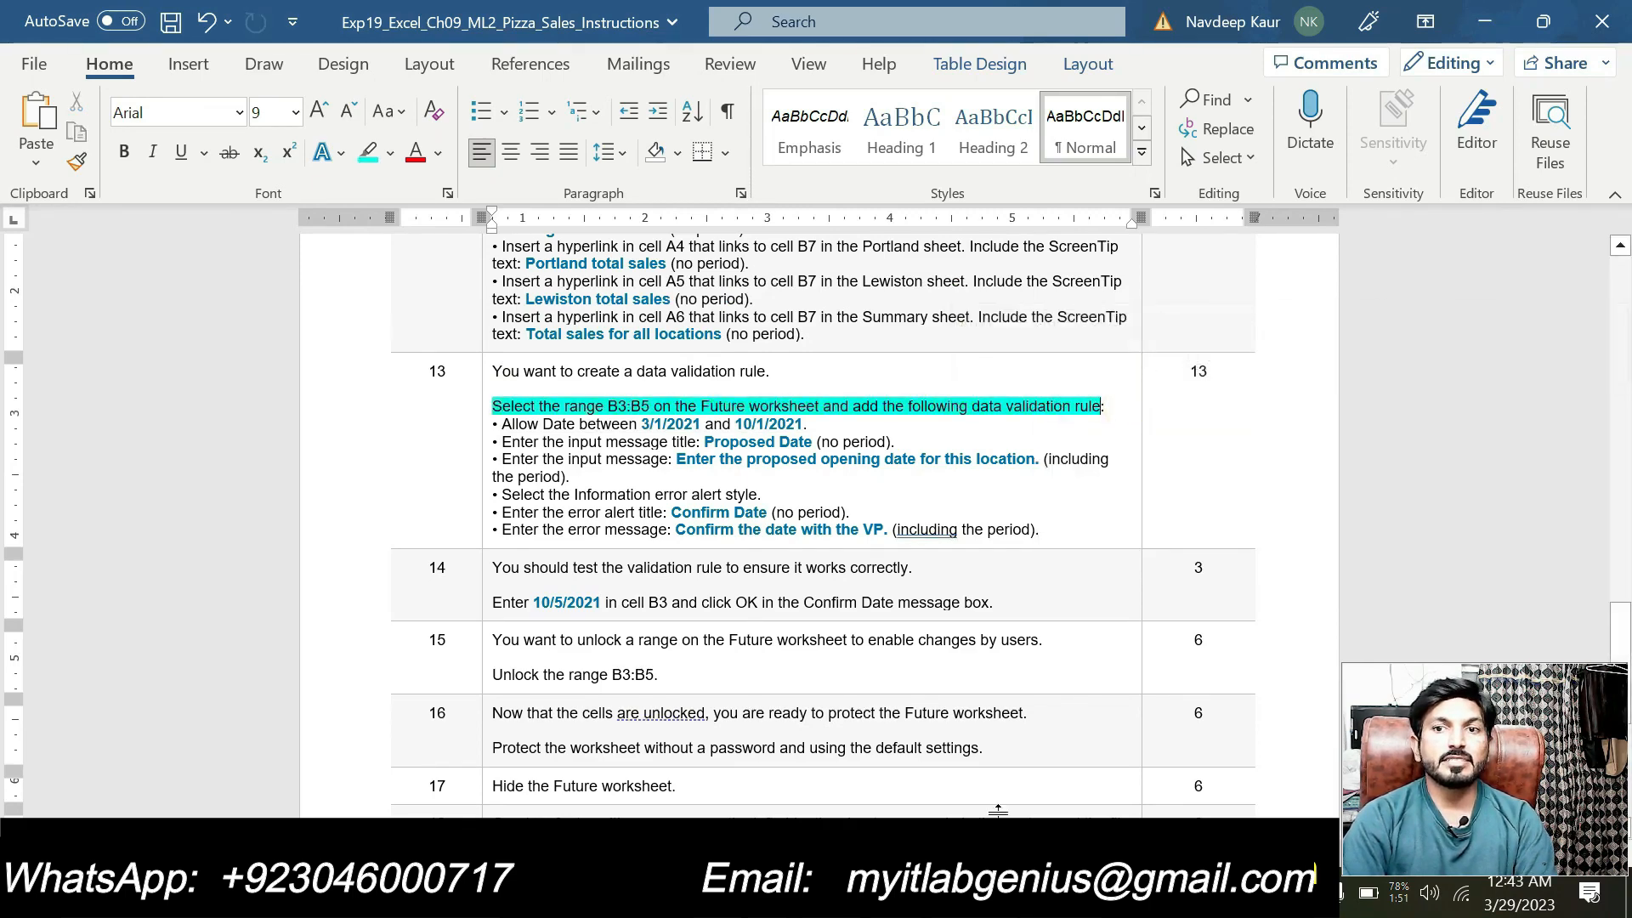
# Step: Check step 13's instructions in Word and unhide the Future worksheet in the Excel workbook
pyautogui.click(1019, 894)
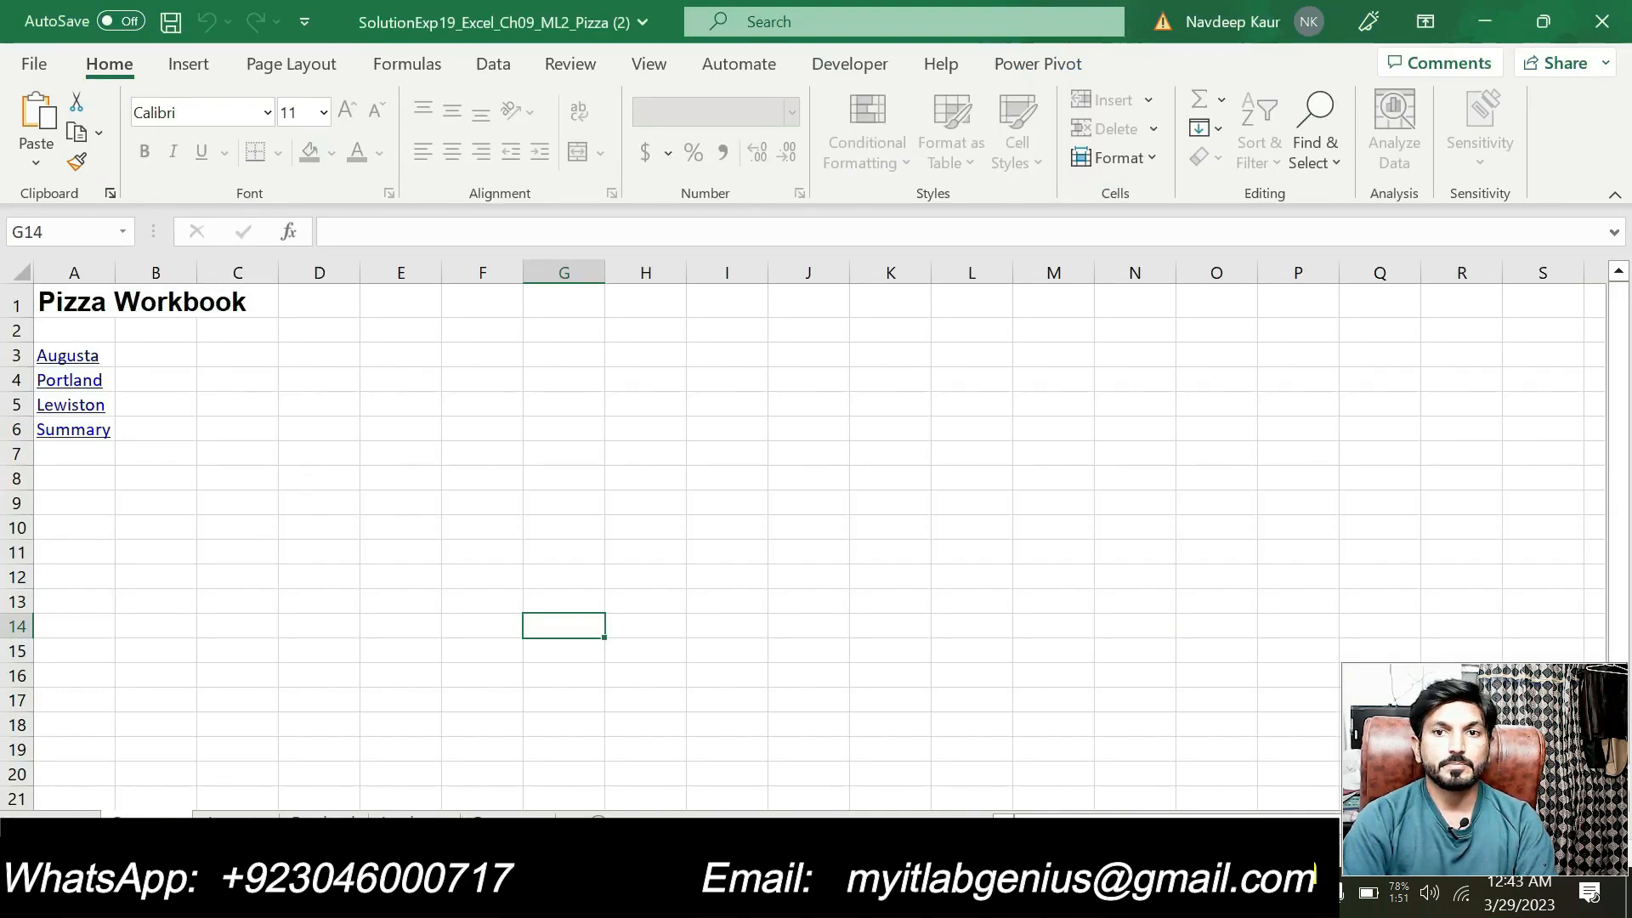
pyautogui.hotkey('alt', 'Tab')
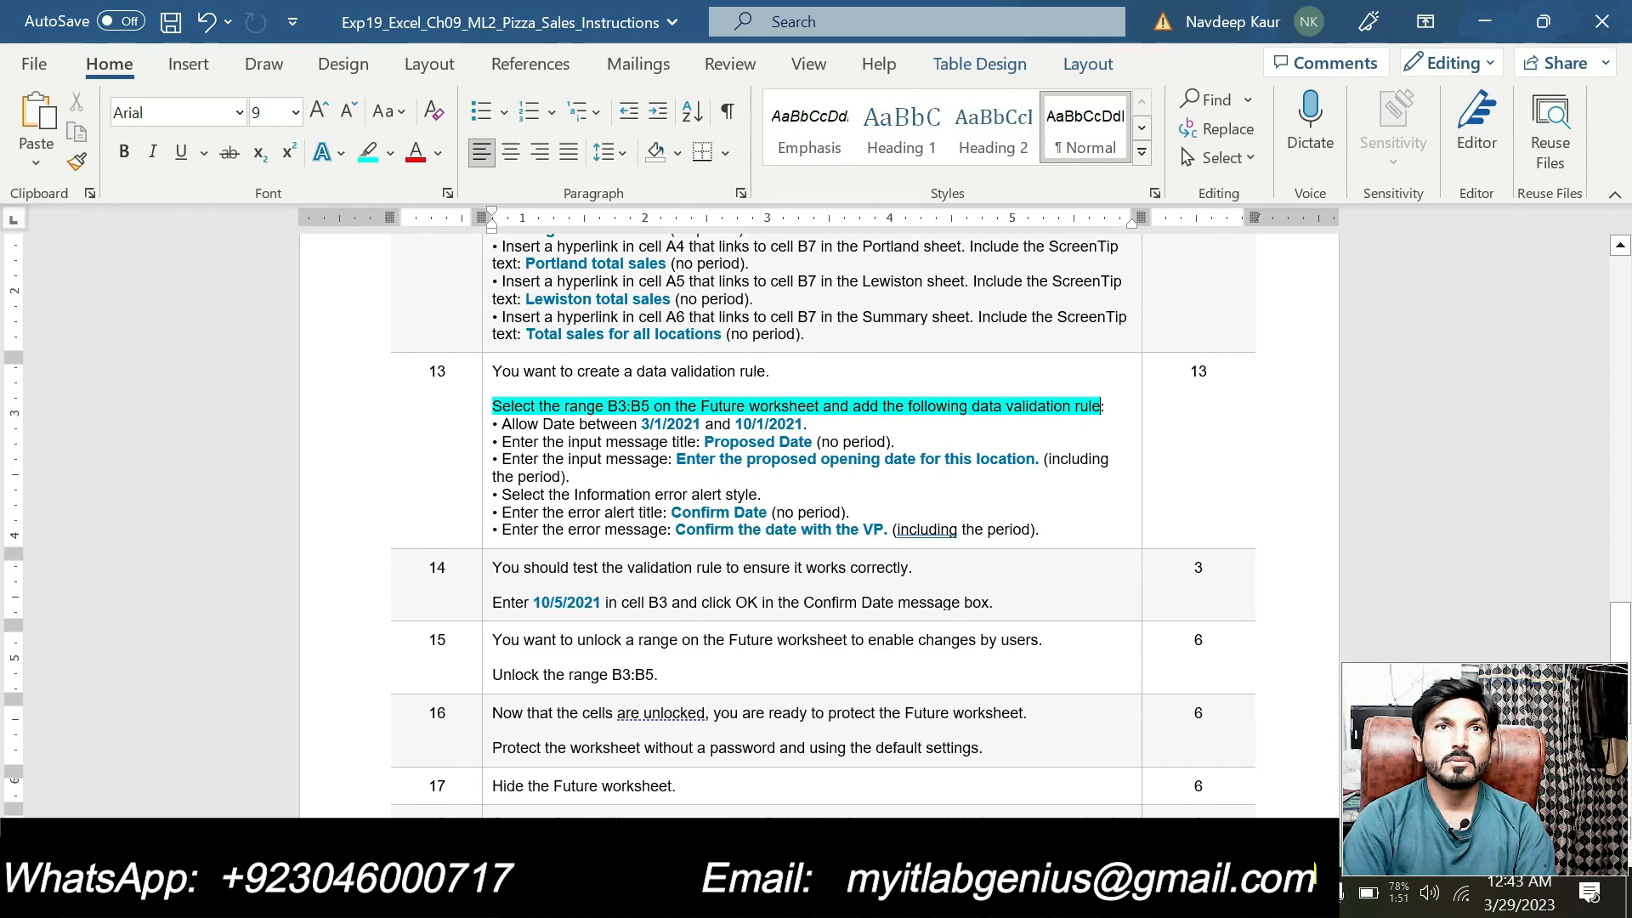
pyautogui.hotkey('alt', 'Tab')
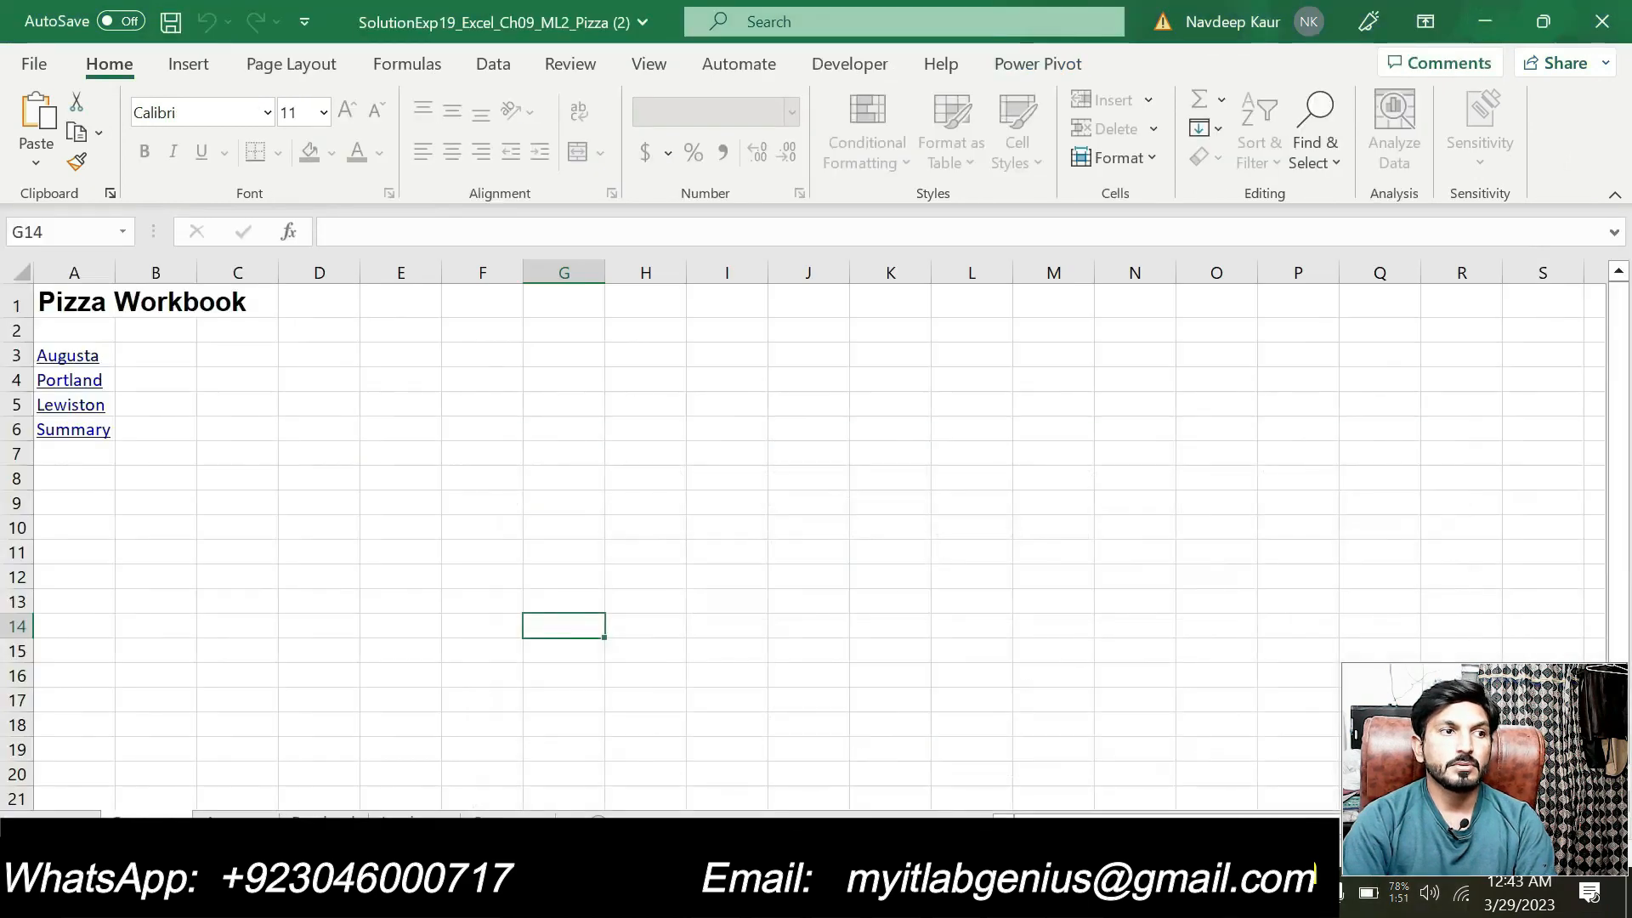
pyautogui.hotkey('alt', 'Tab')
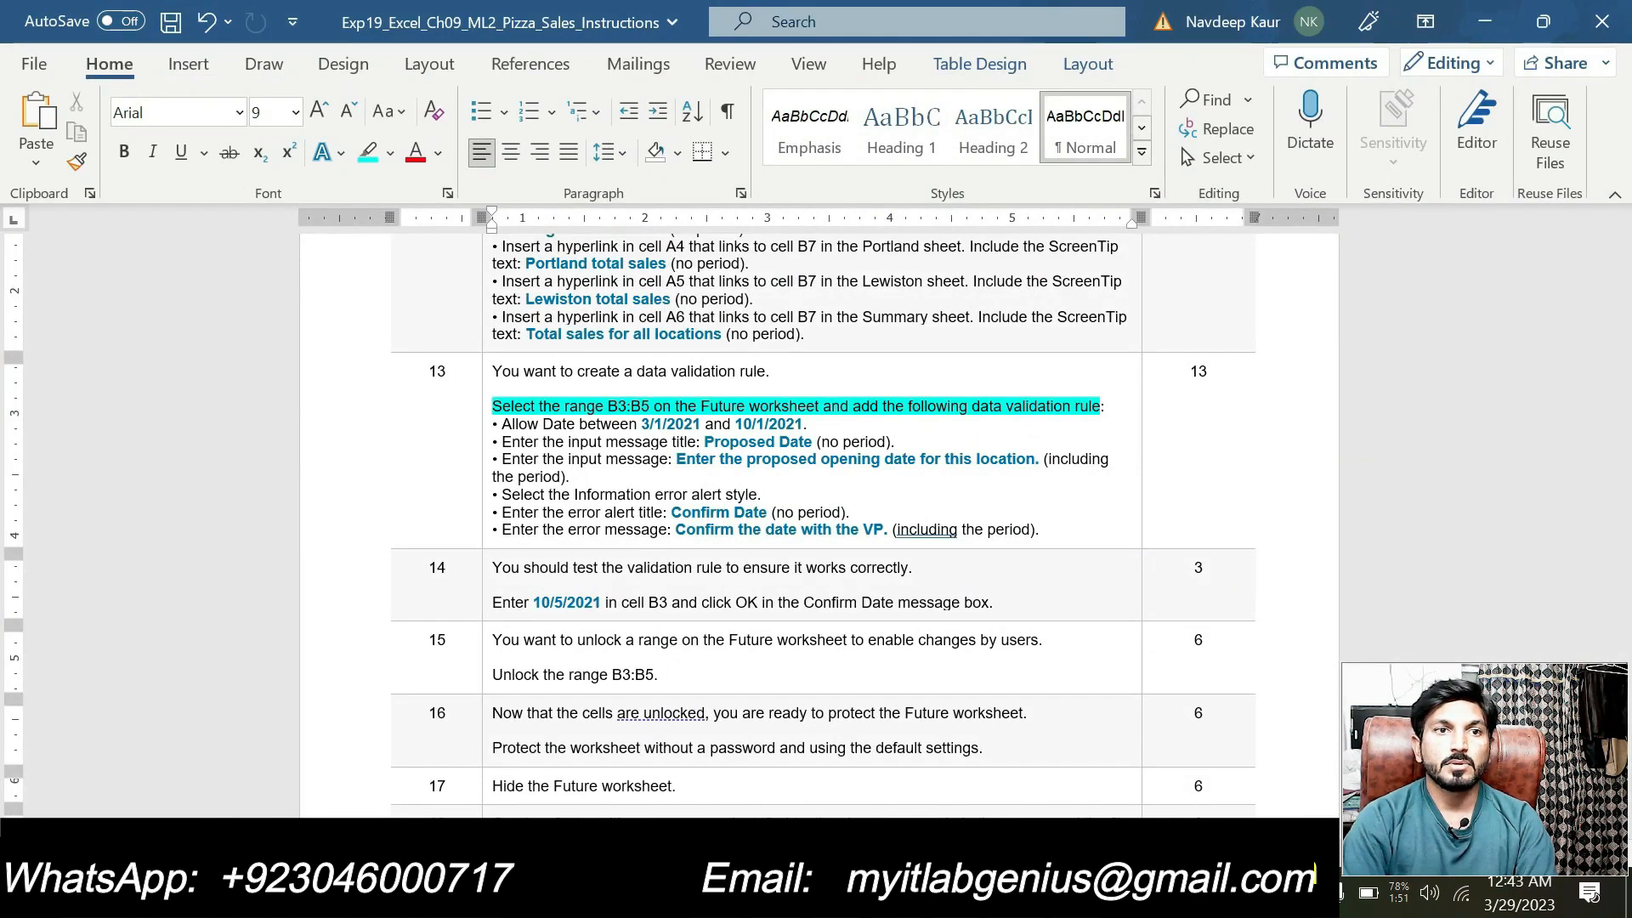
pyautogui.click(692, 423)
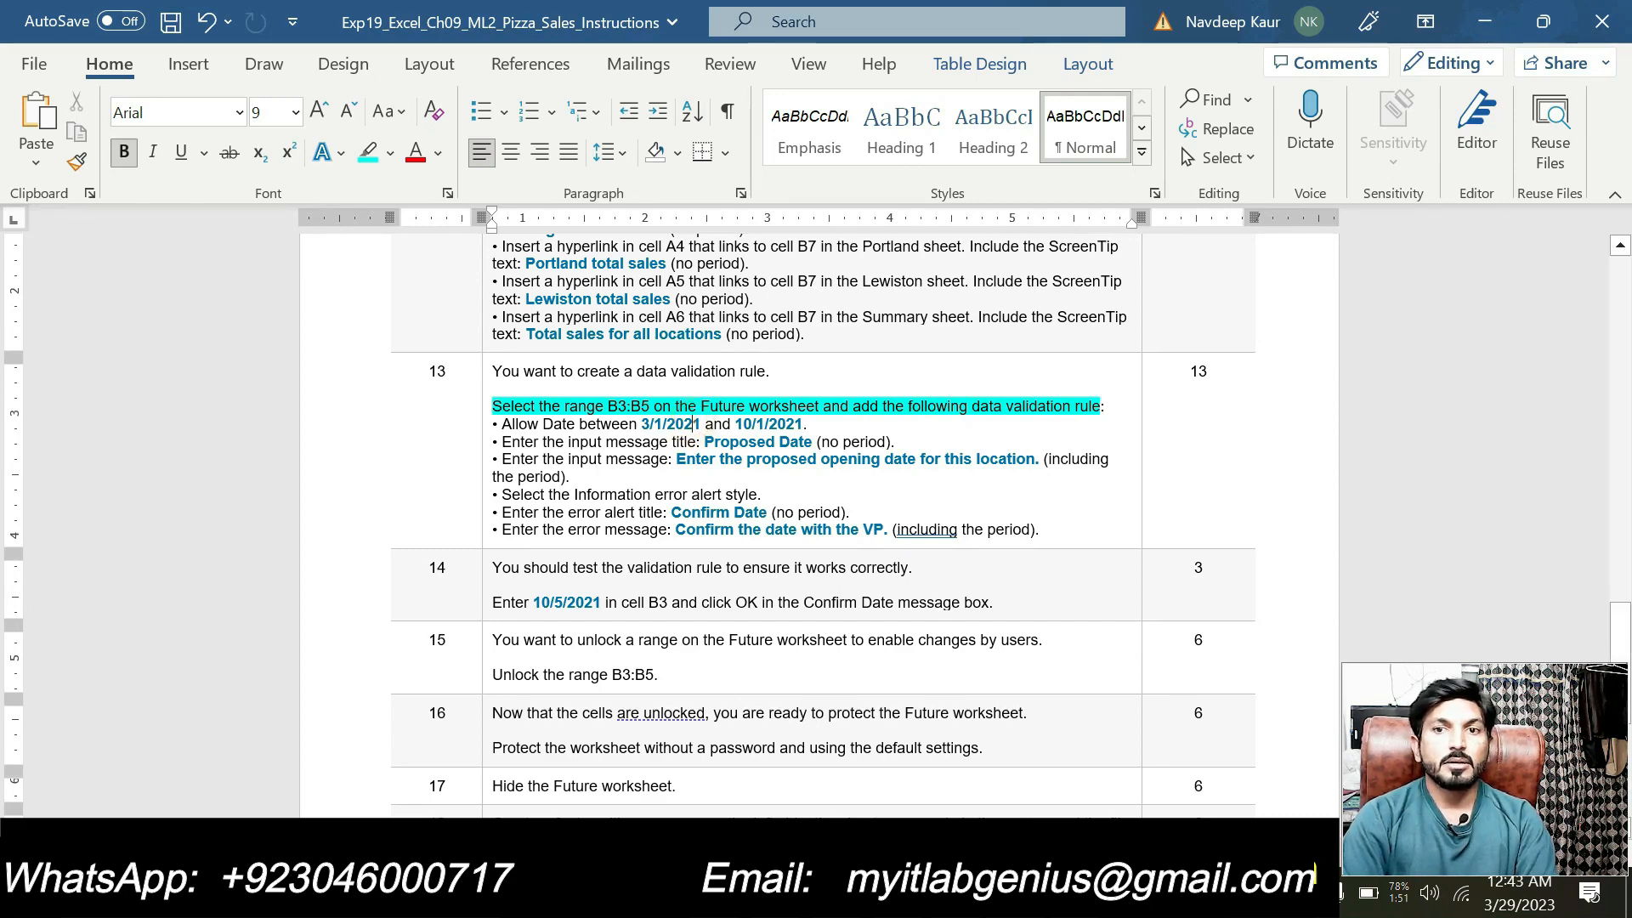
pyautogui.hotkey('alt', 'Tab')
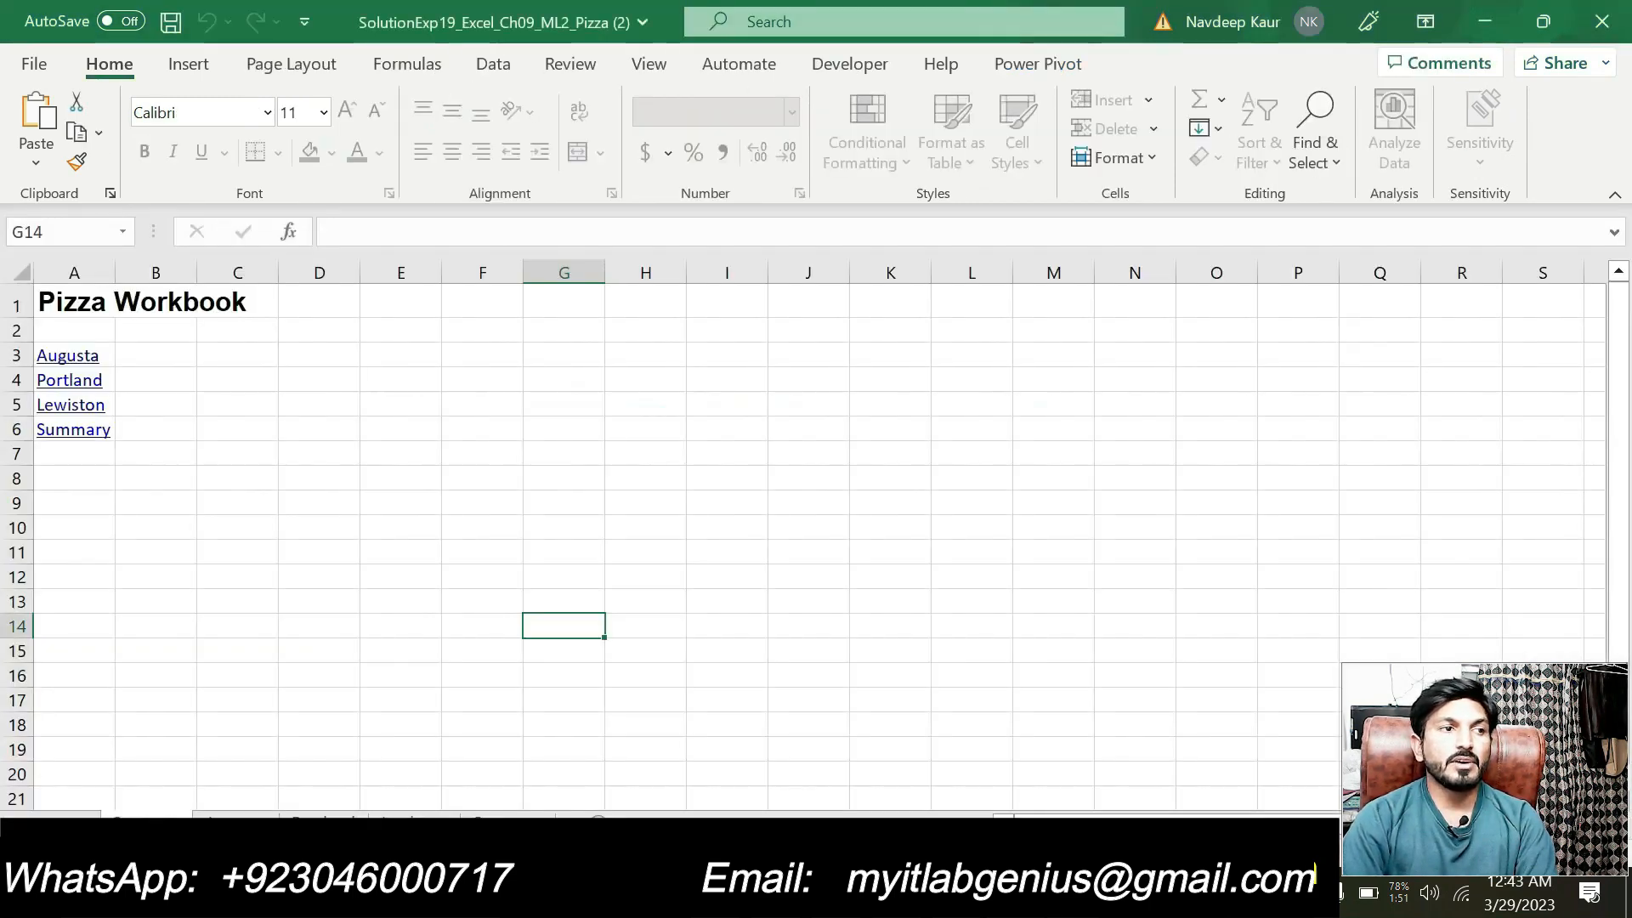
pyautogui.rightClick(166, 817)
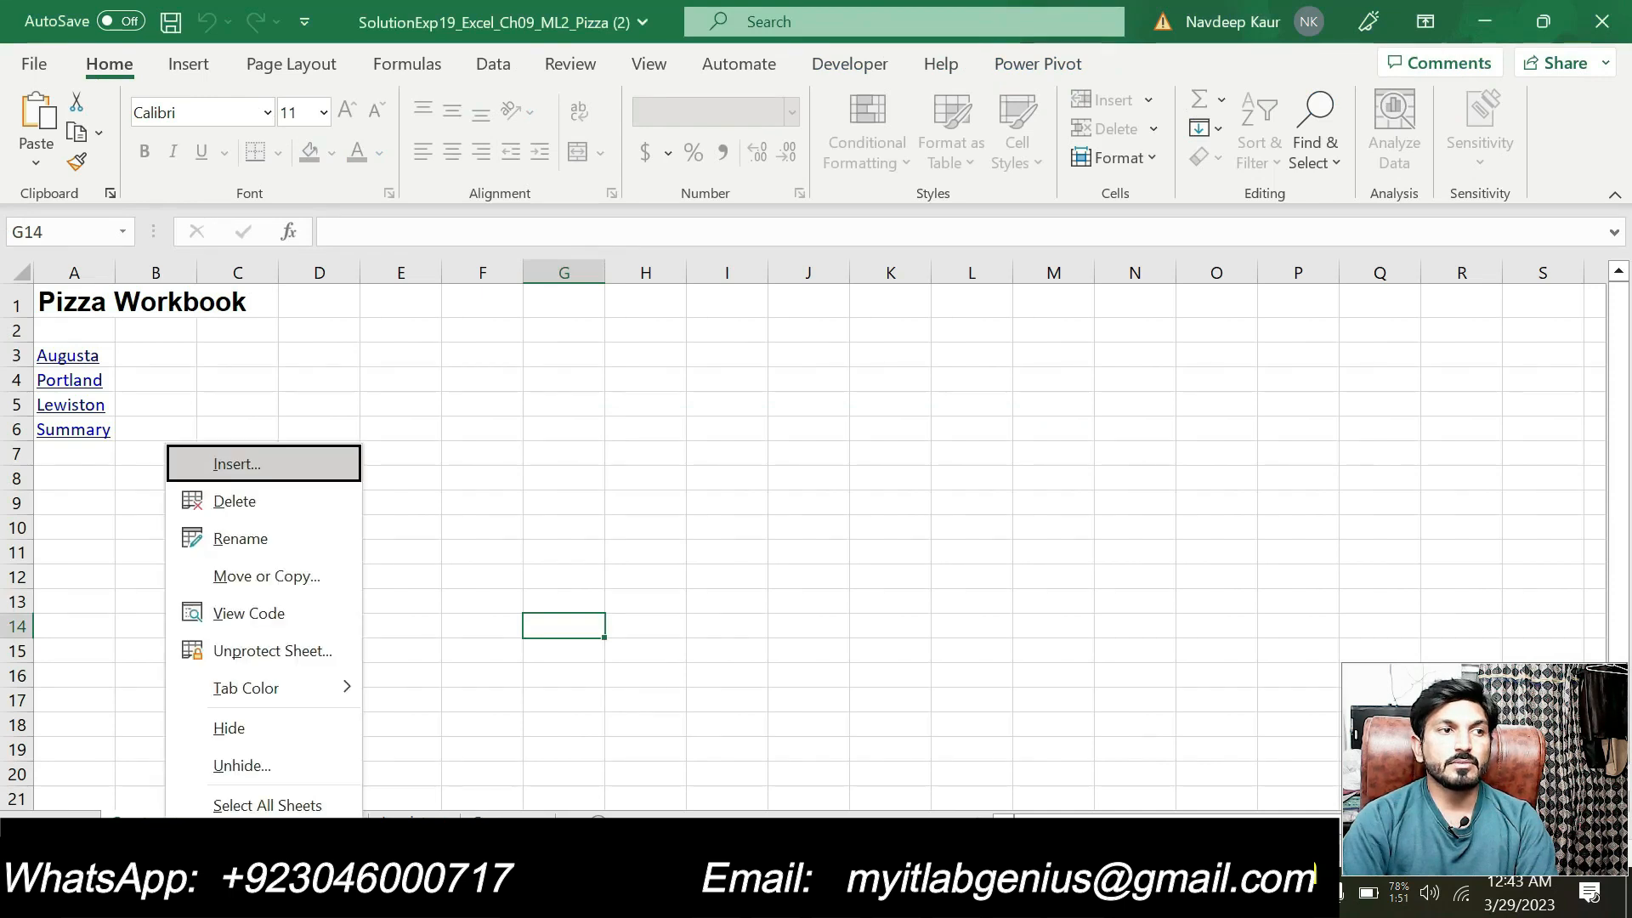
pyautogui.click(232, 774)
pyautogui.moveTo(289, 624); pyautogui.dragTo(683, 498)
pyautogui.click(676, 717)
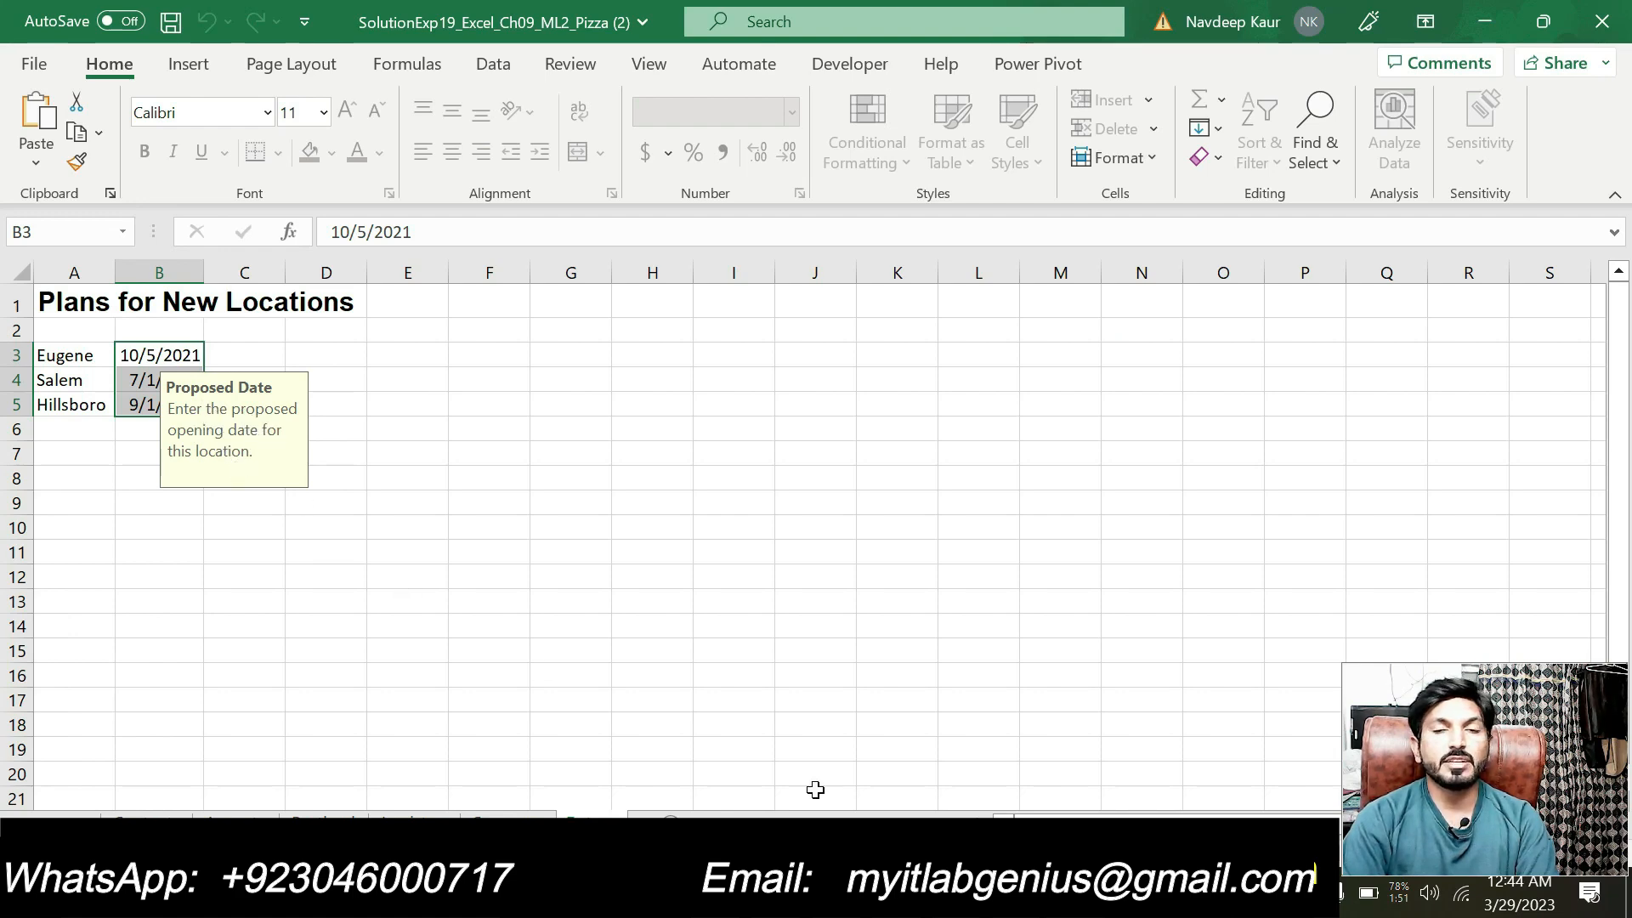
# Step: Review step 13's input message and error alert instructions in Word against the validated range B3:B5 on the Future worksheet
pyautogui.hotkey('alt', 'Tab')
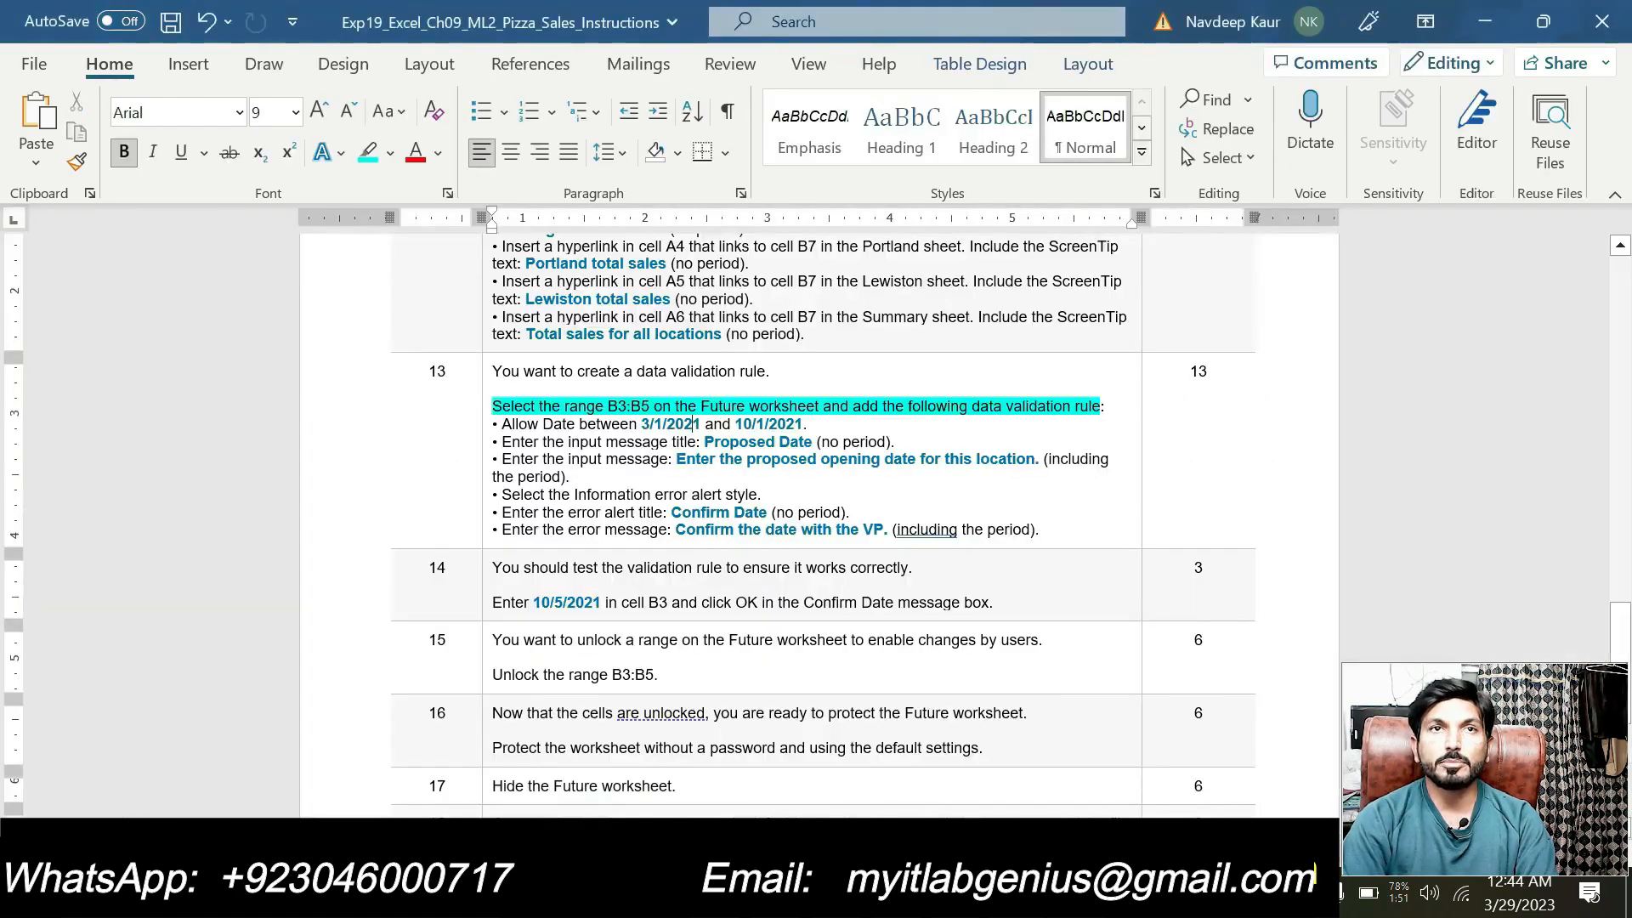
pyautogui.moveTo(677, 459); pyautogui.dragTo(1036, 459)
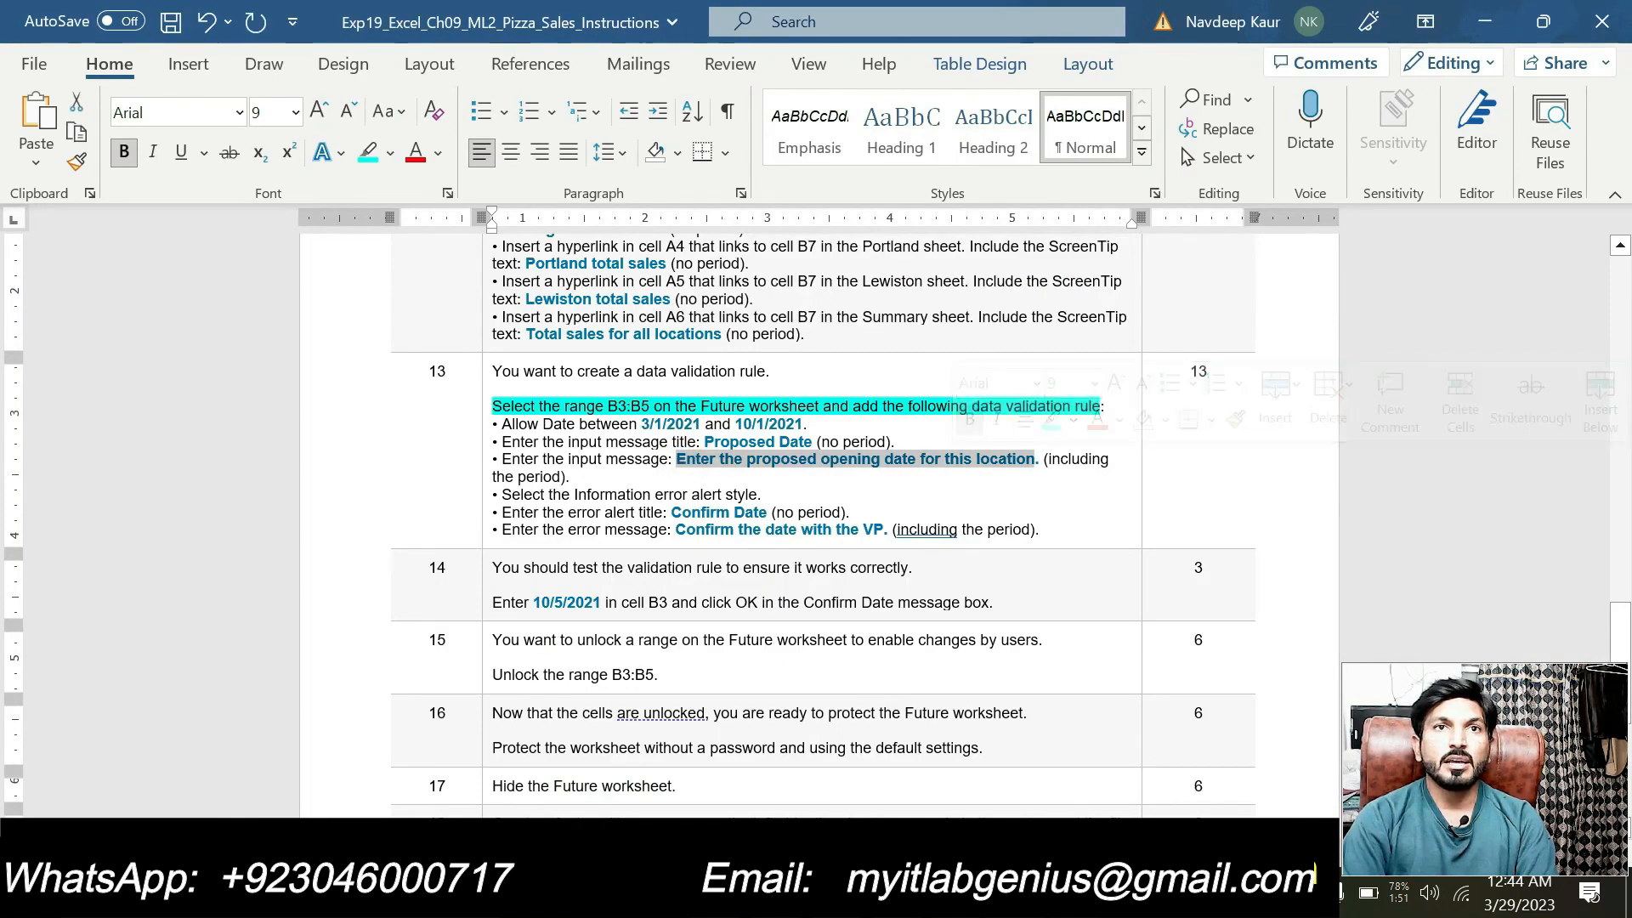
pyautogui.click(814, 491)
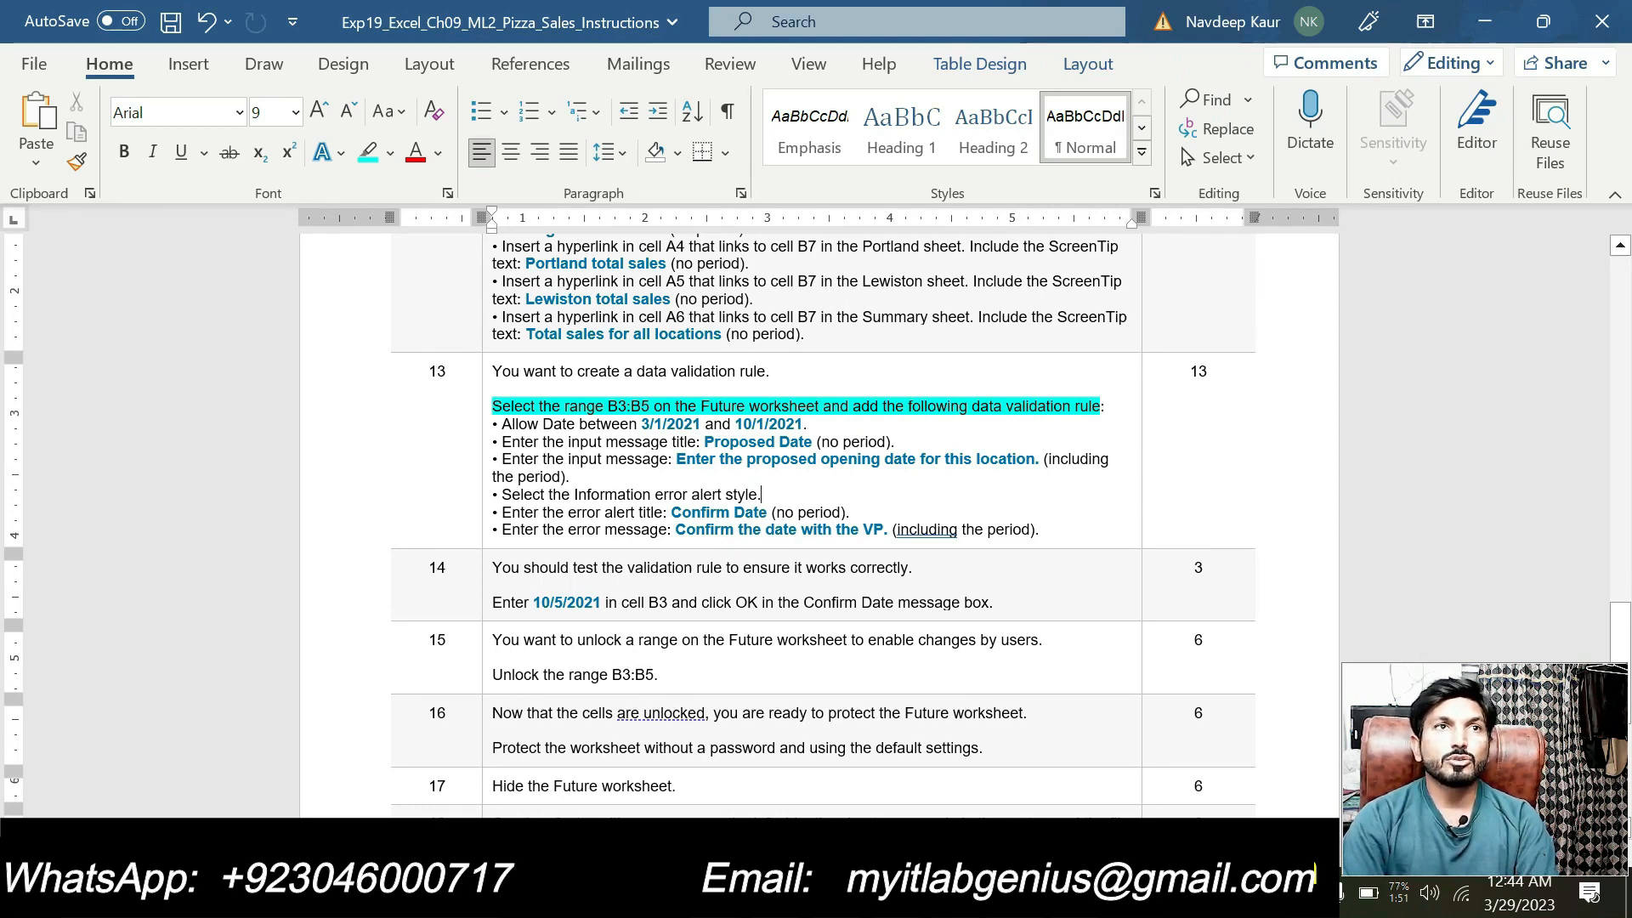
pyautogui.hotkey('alt', 'Tab')
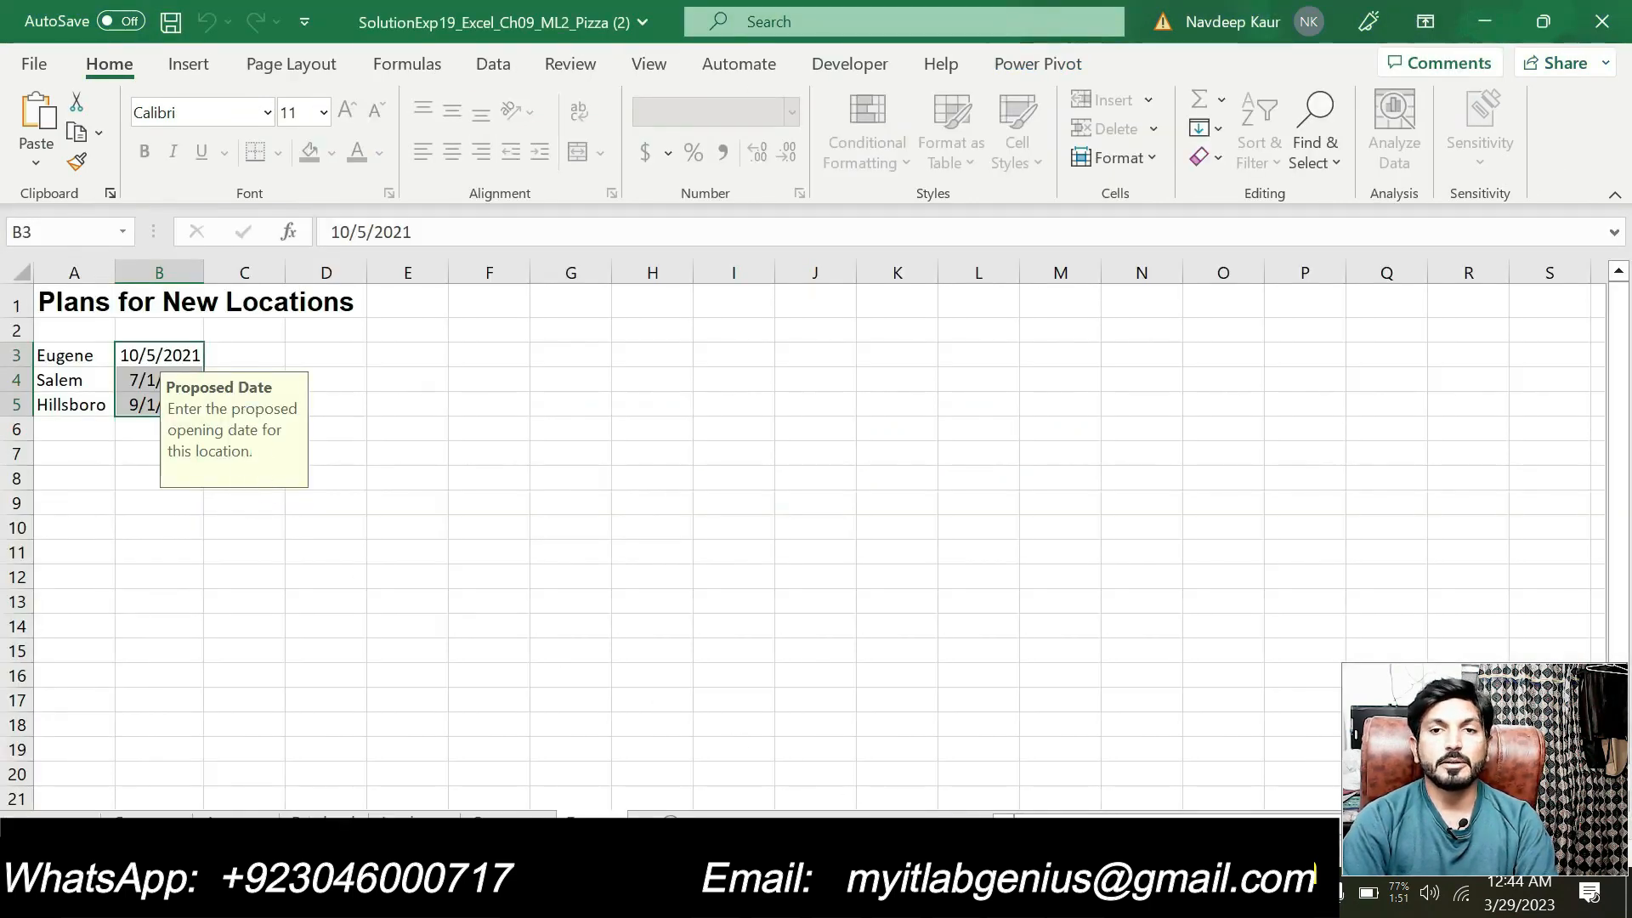
# Step: Copy the date 10/5/2021 from step 14's instructions in Word and enter it in cell B3 of Excel's Future worksheet to test the validation rule
pyautogui.hotkey('alt', 'Tab')
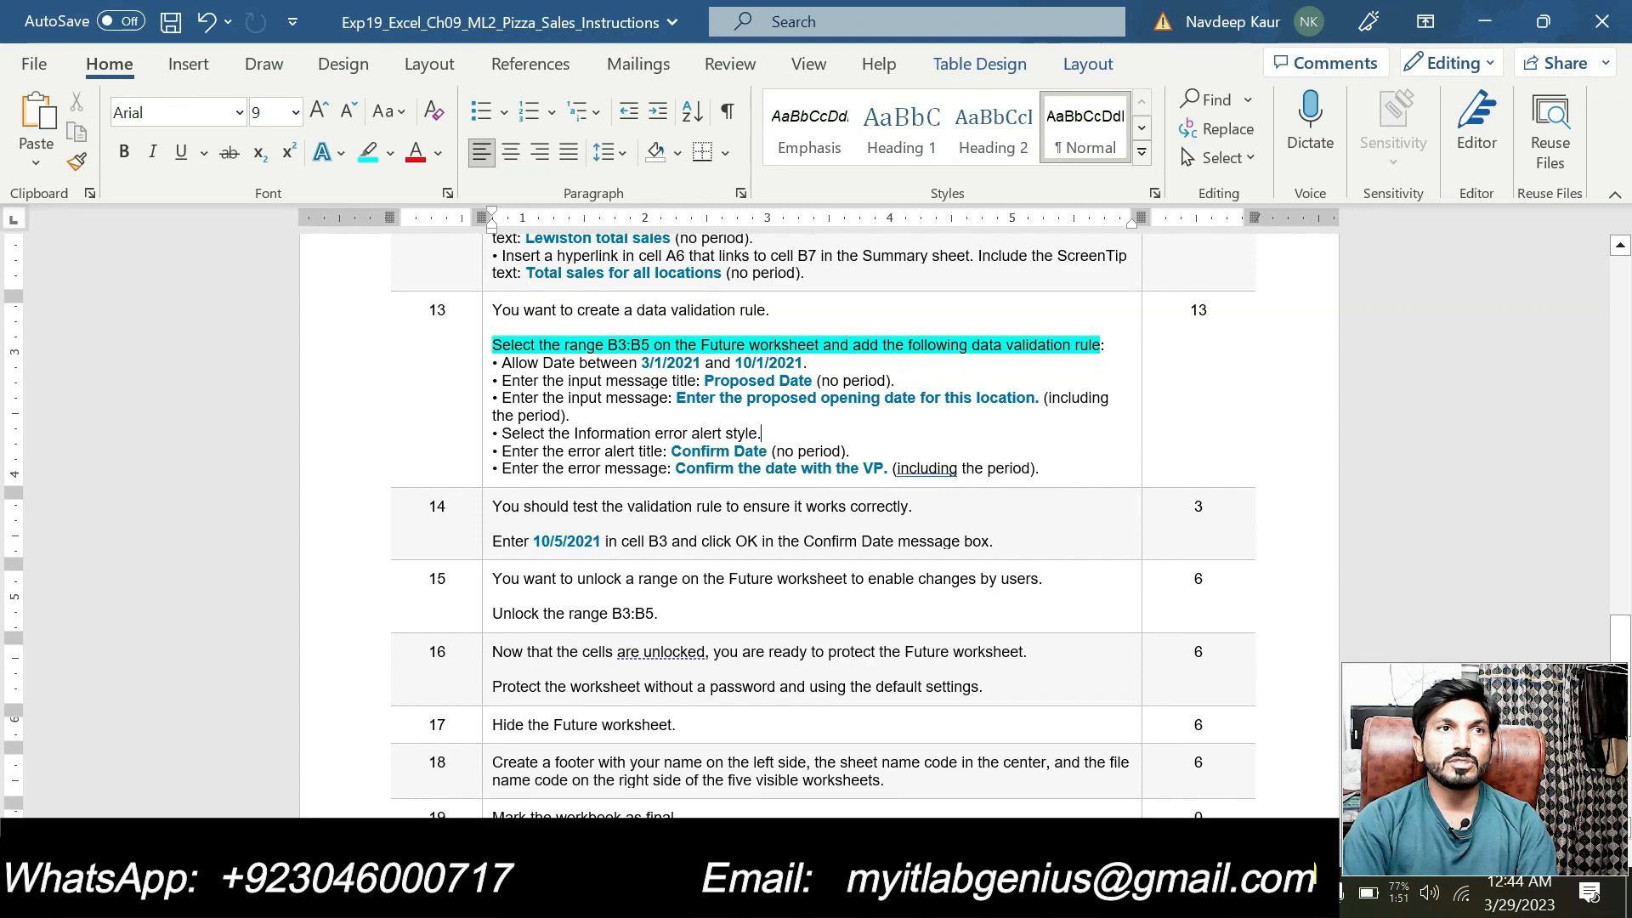
pyautogui.moveTo(533, 541); pyautogui.dragTo(604, 542)
pyautogui.hotkey('ctrl', 'c')
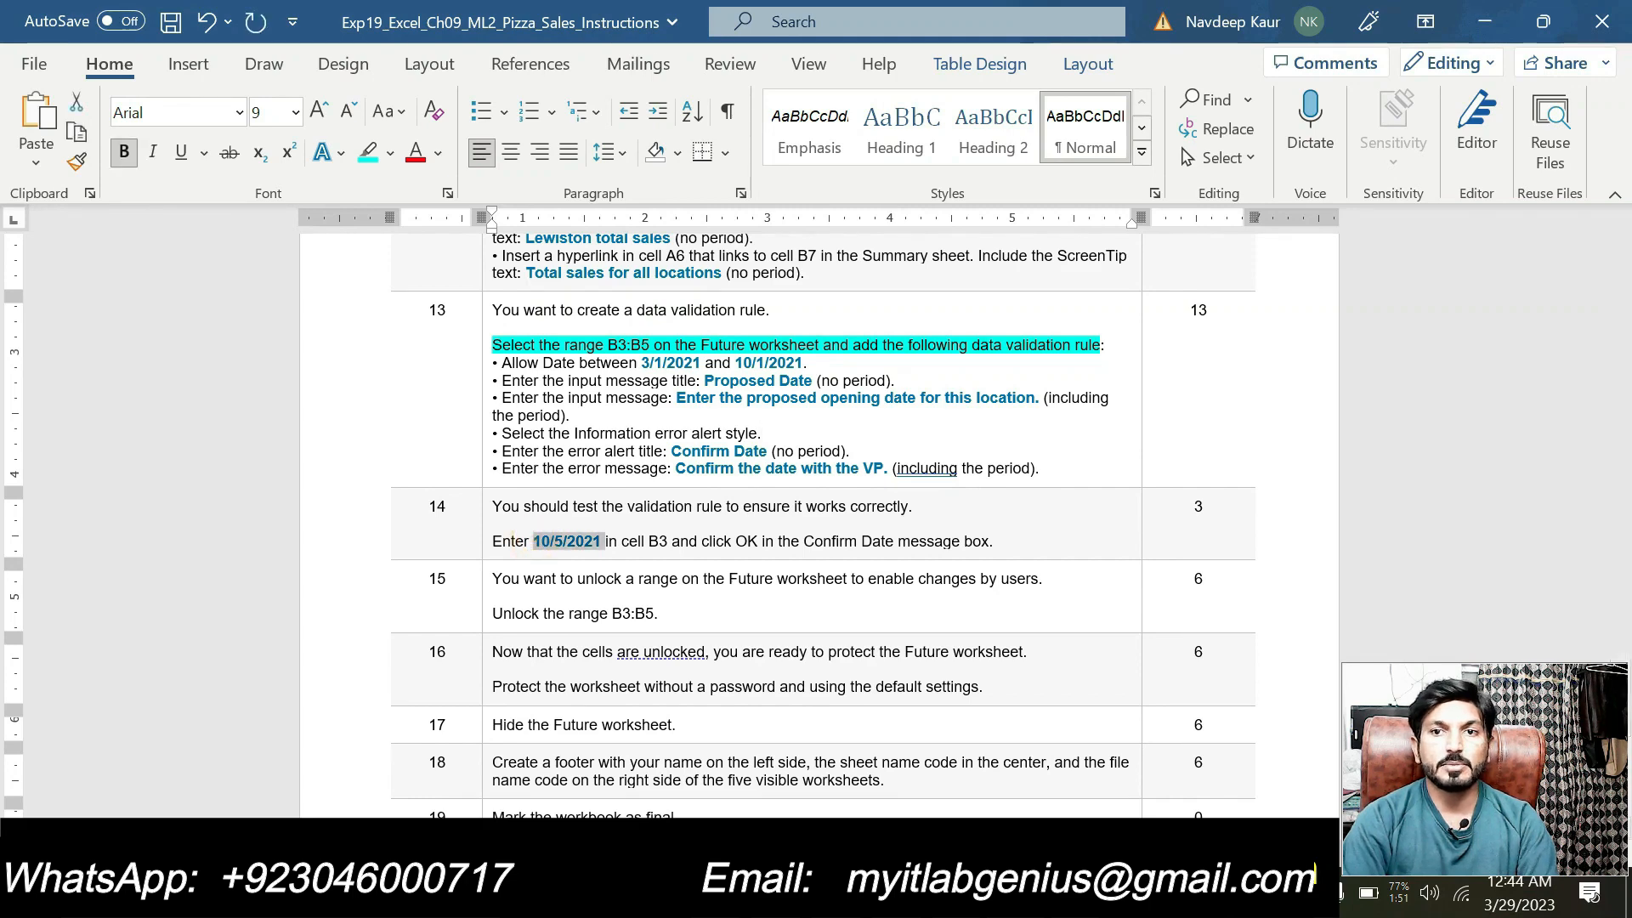
pyautogui.hotkey('alt', 'Tab')
pyautogui.click(187, 356)
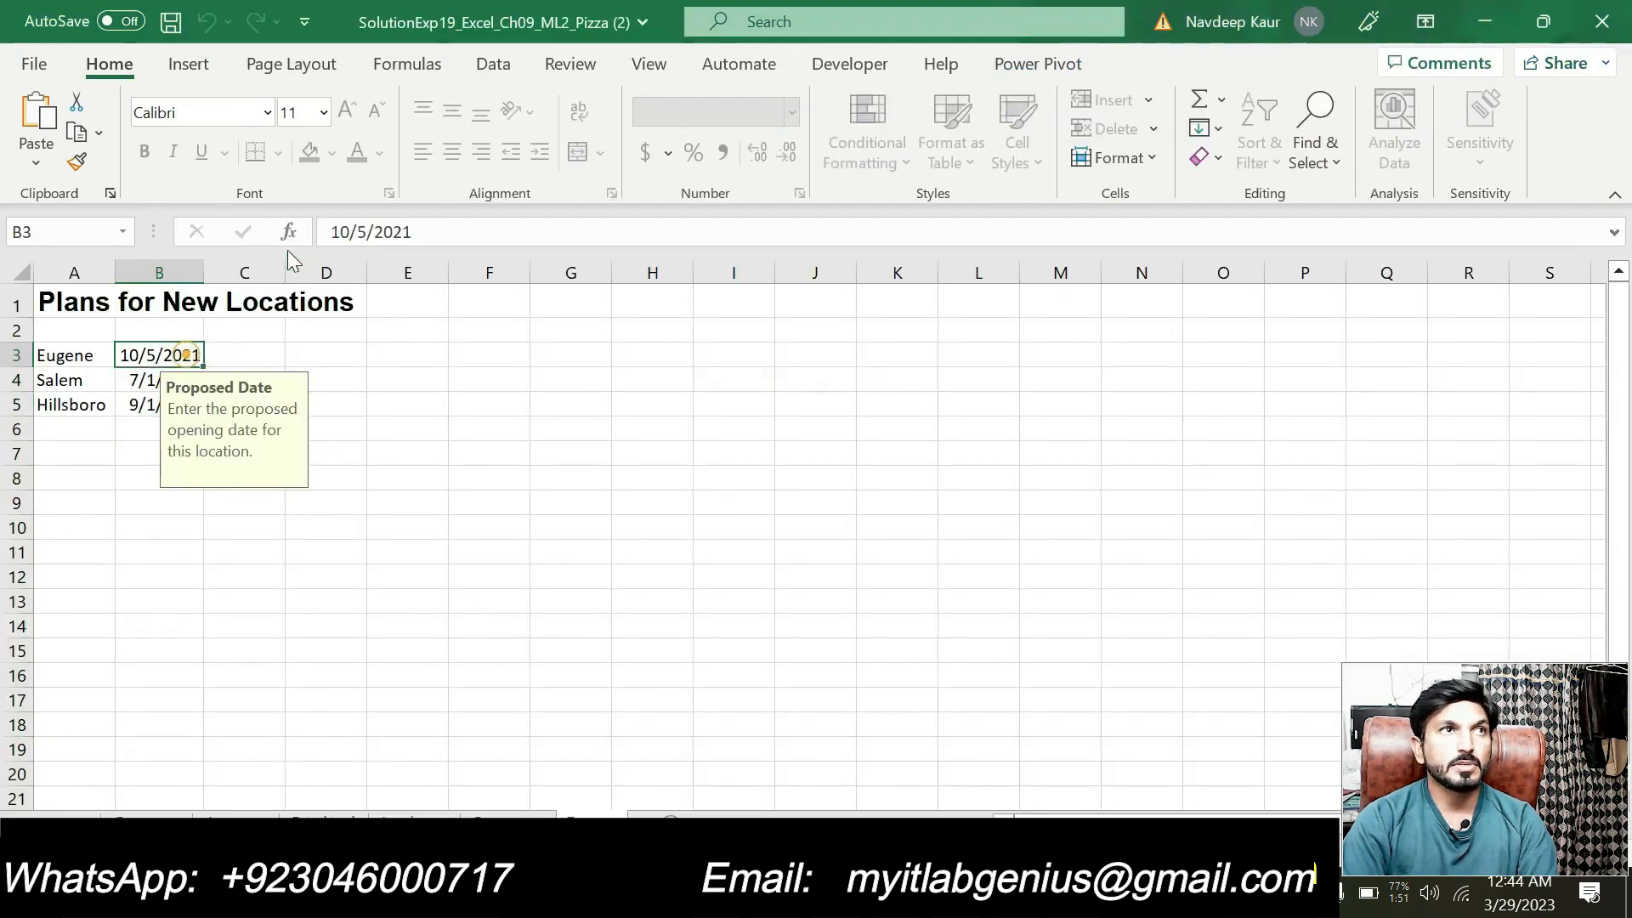
pyautogui.moveTo(446, 232); pyautogui.dragTo(316, 238)
pyautogui.hotkey('ctrl', 'v')
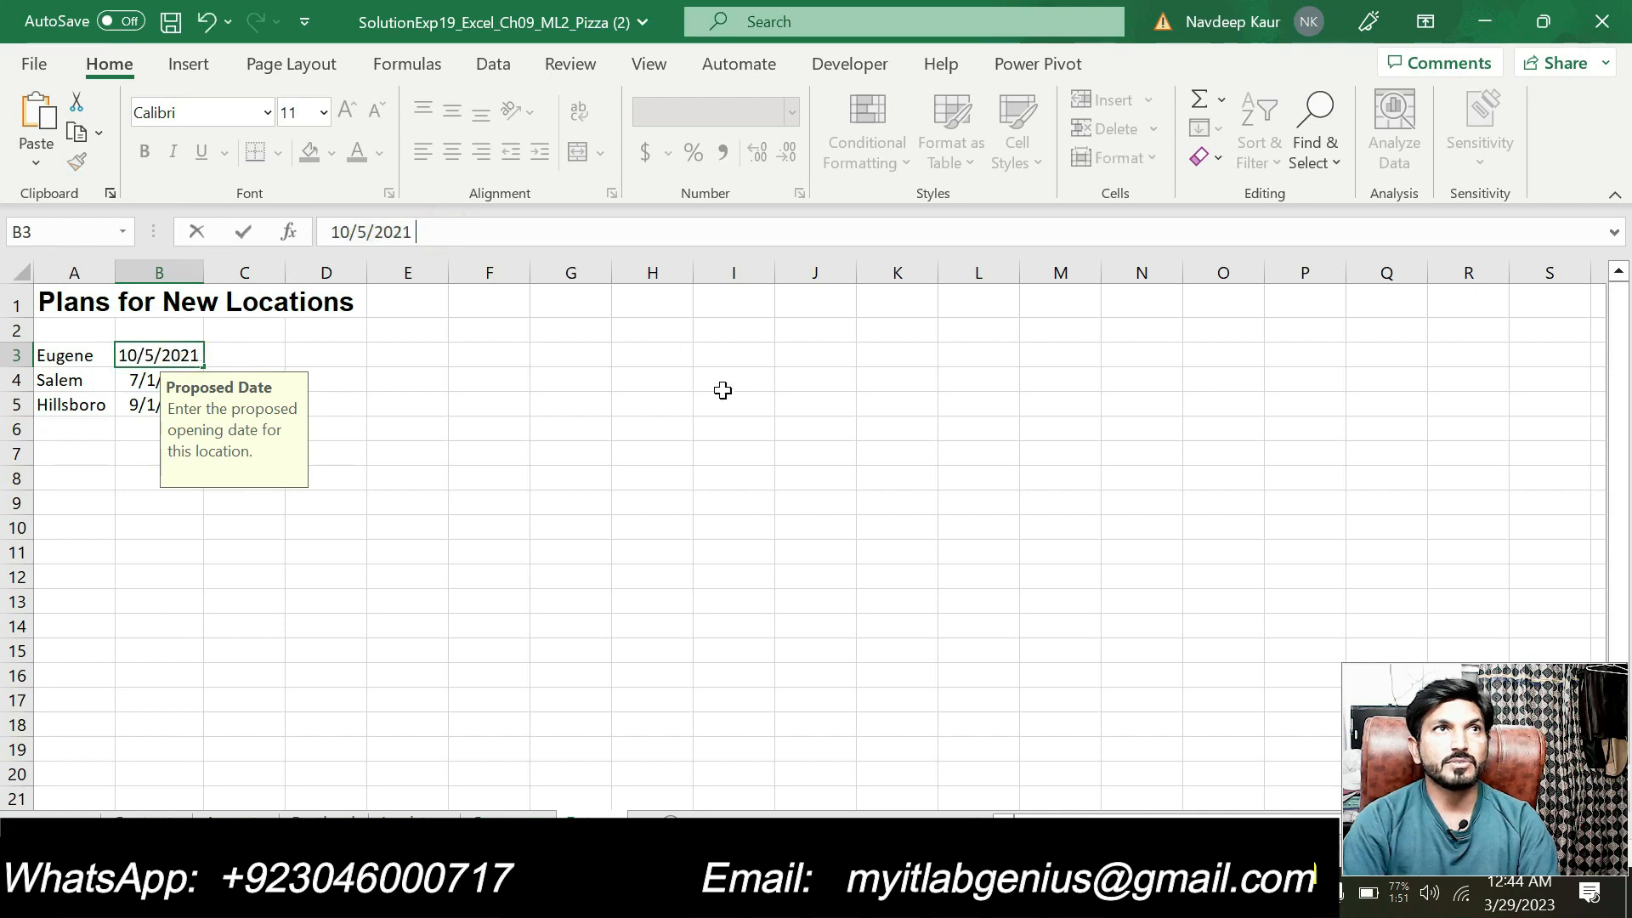
pyautogui.press('Return')
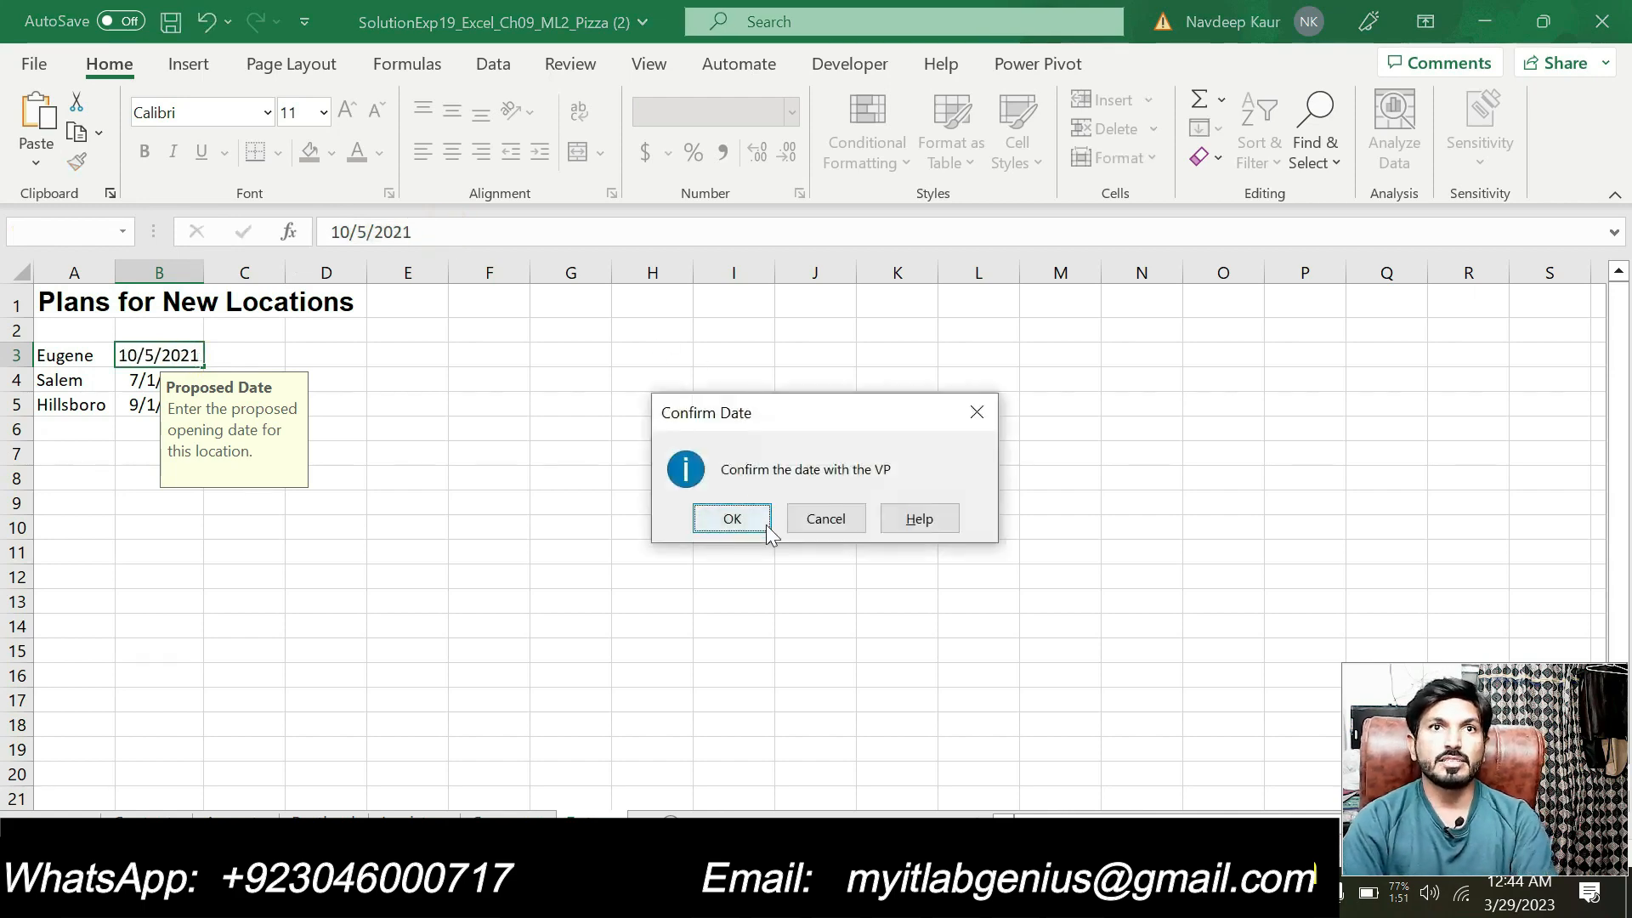
# Step: Compare the Confirm Date alert in Excel with step 13's error message "Confirm the date with the VP" in the Word instructions
pyautogui.hotkey('alt', 'Tab')
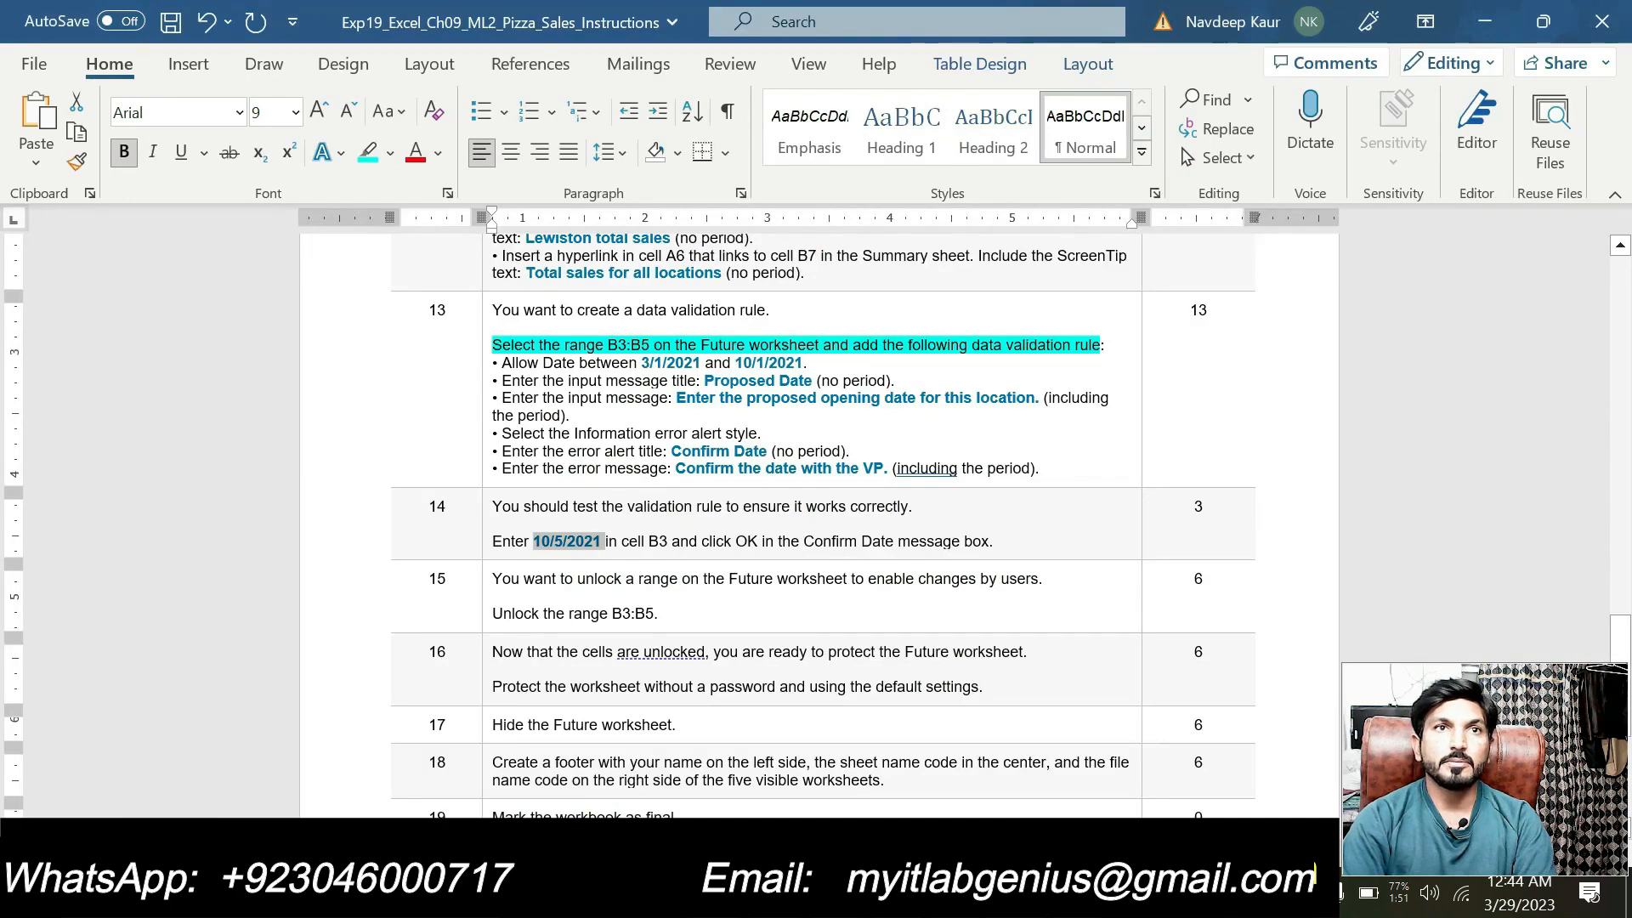
pyautogui.moveTo(675, 468); pyautogui.dragTo(884, 468)
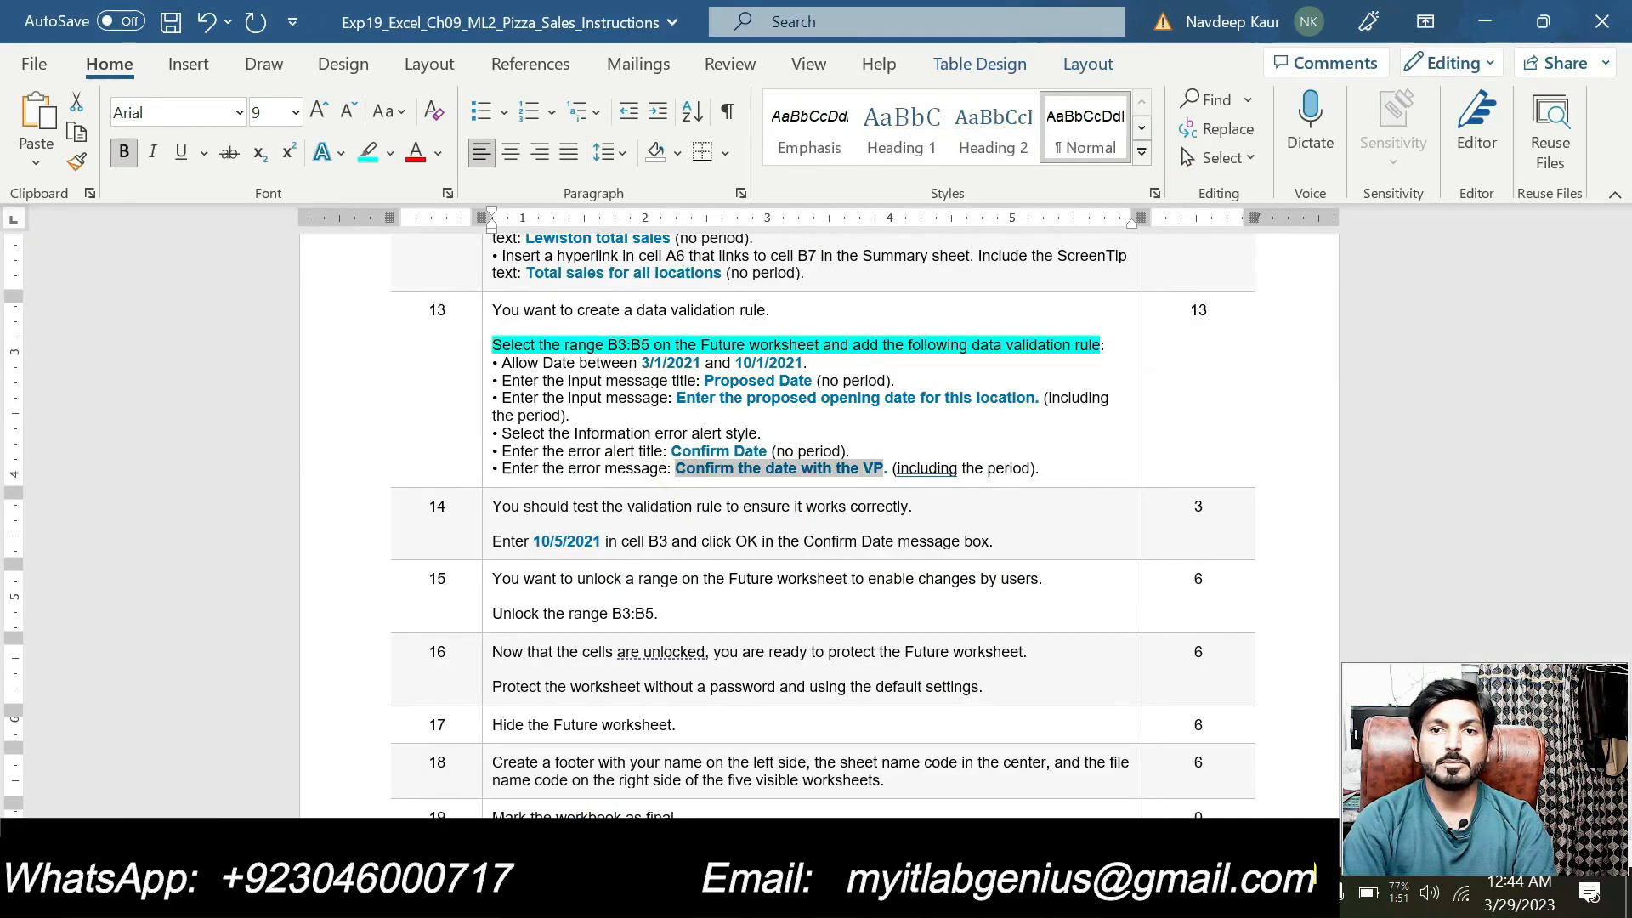
pyautogui.hotkey('alt', 'Tab')
pyautogui.hotkey('alt', 'Tab')
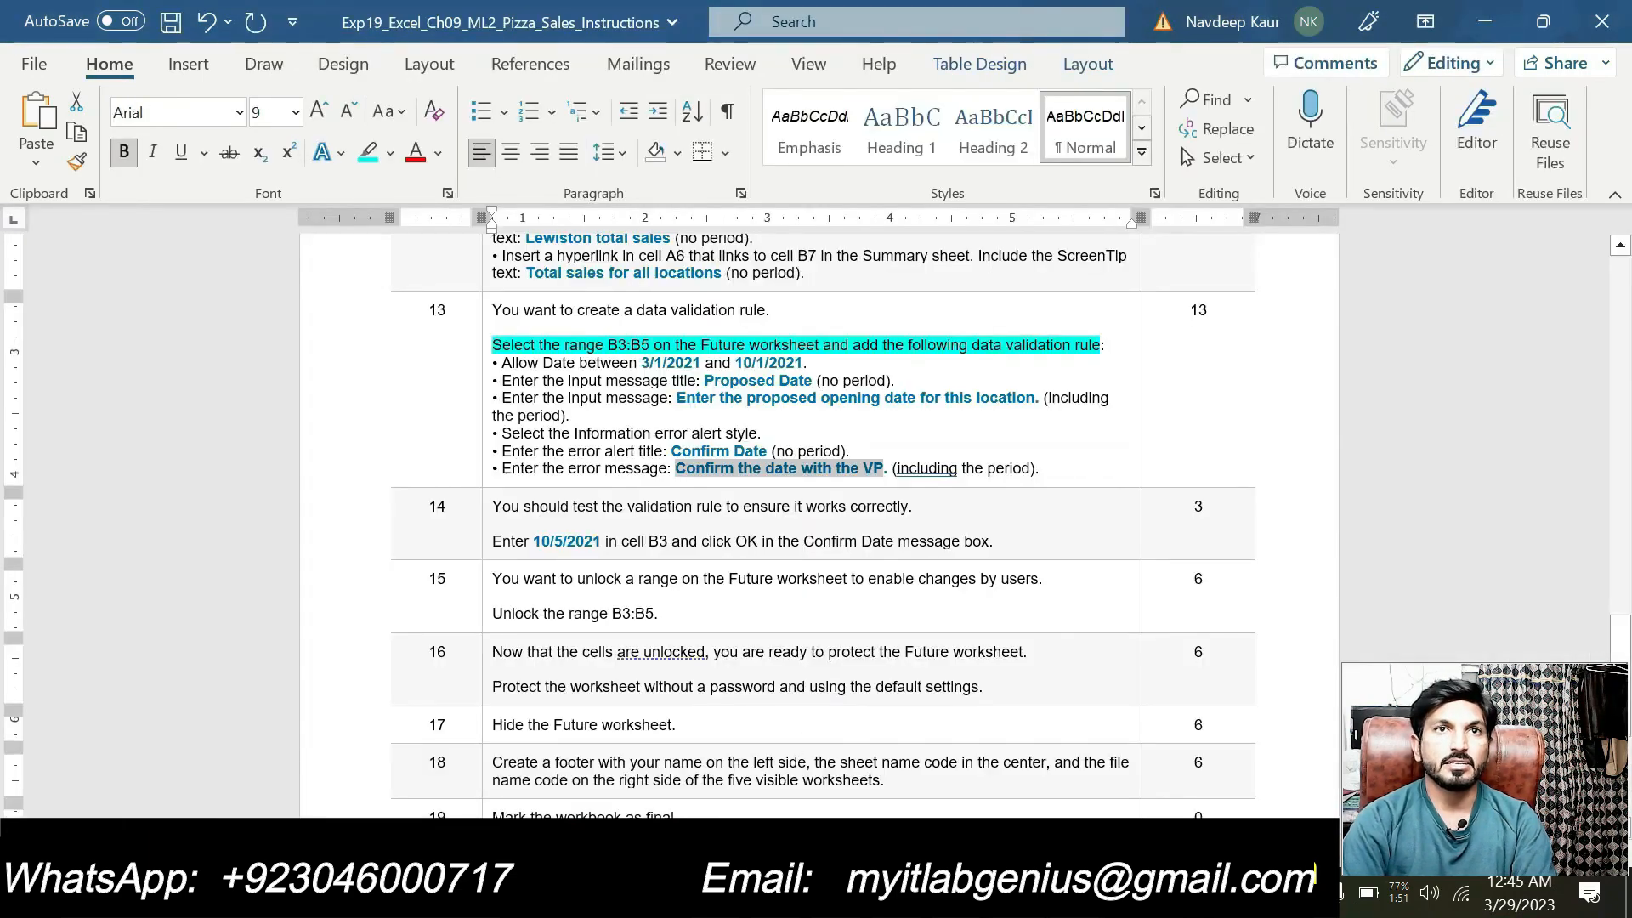
# Step: Look over the remaining instructions through step 20 and return to the project title at the start of the document
pyautogui.scroll(-3, 590, 520)
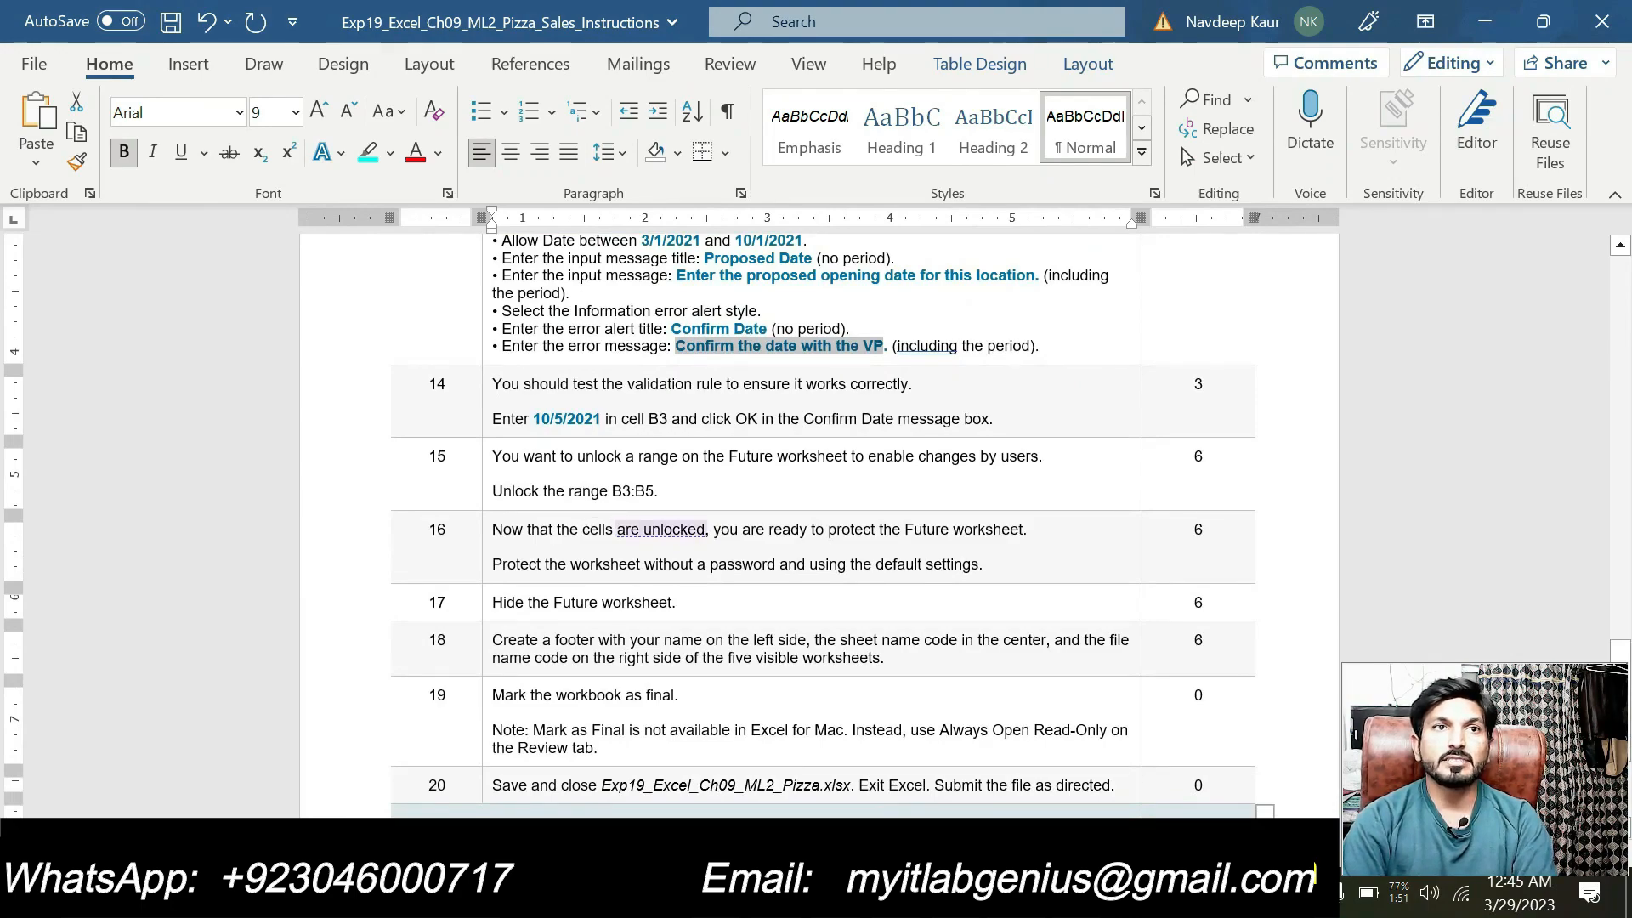
pyautogui.scroll(20, 719, 623)
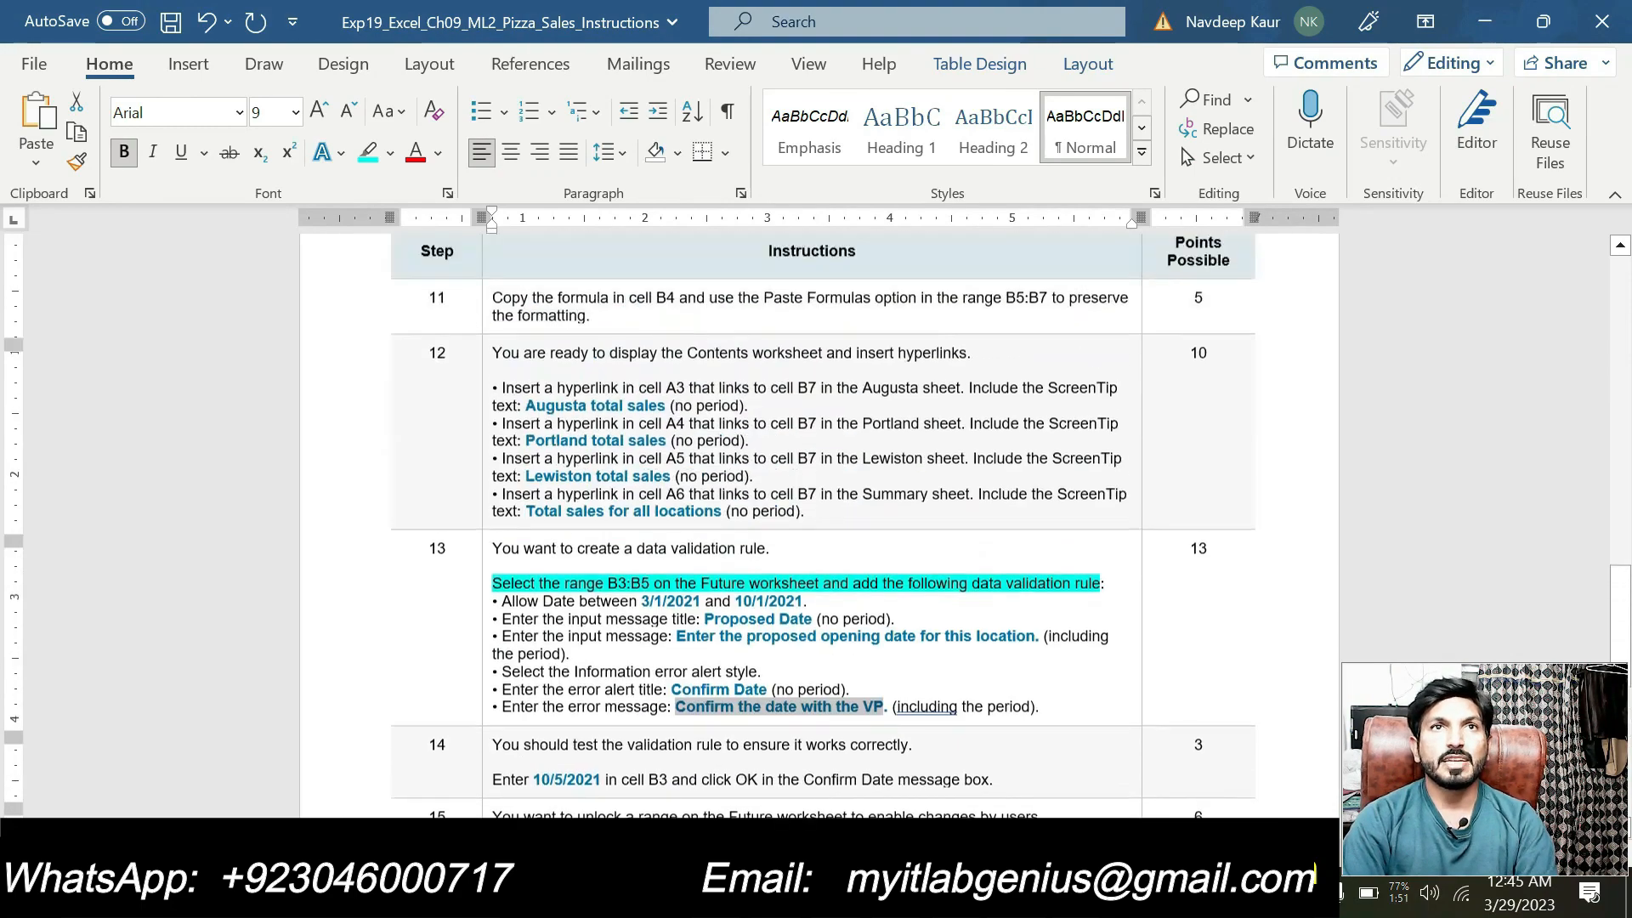
pyautogui.scroll(18, 721, 624)
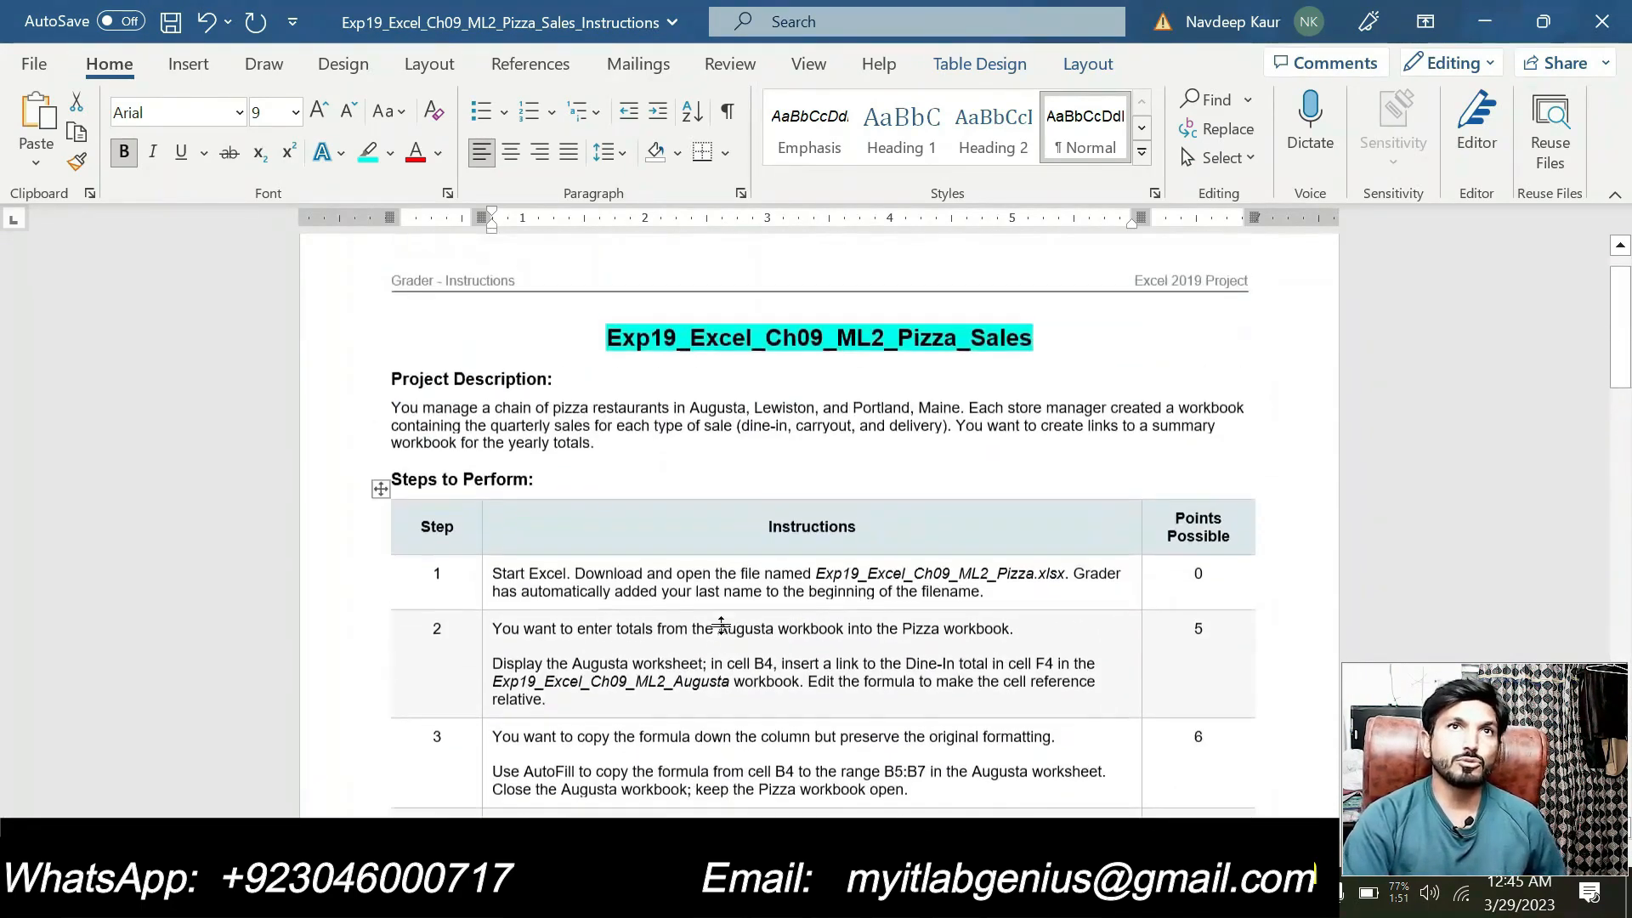